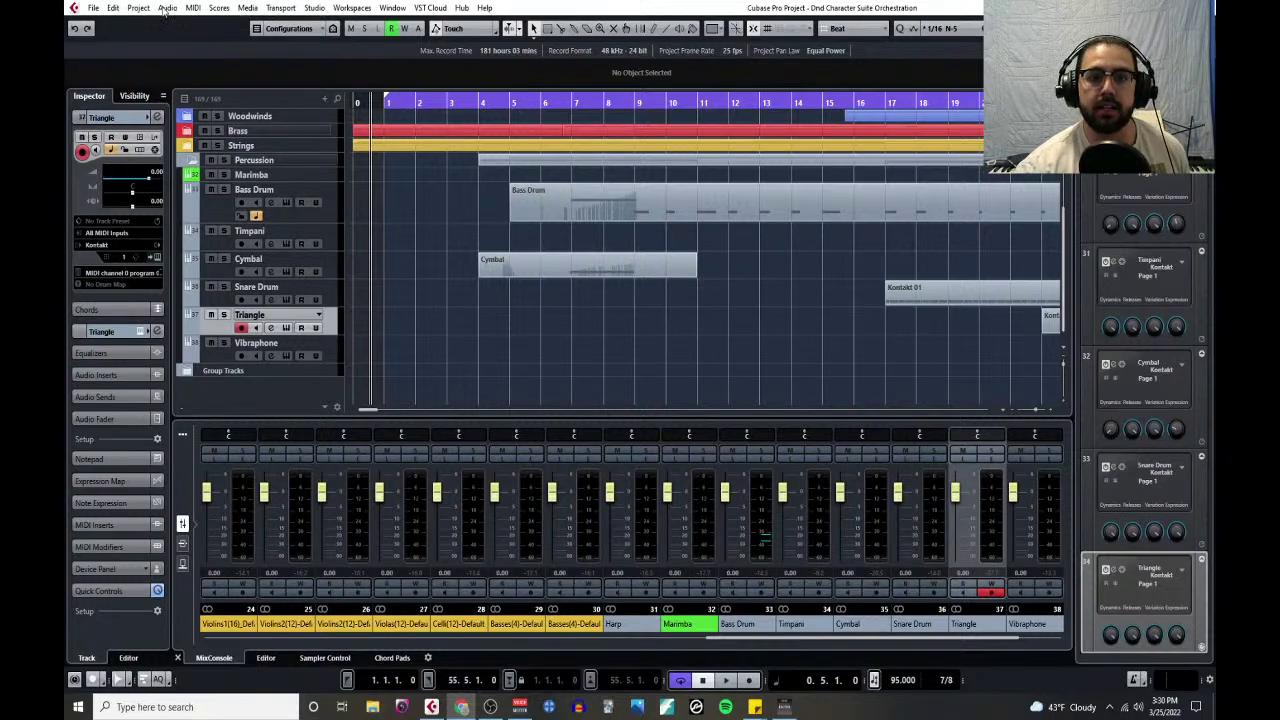
- Show the floating transport panel over the project
key(F2)
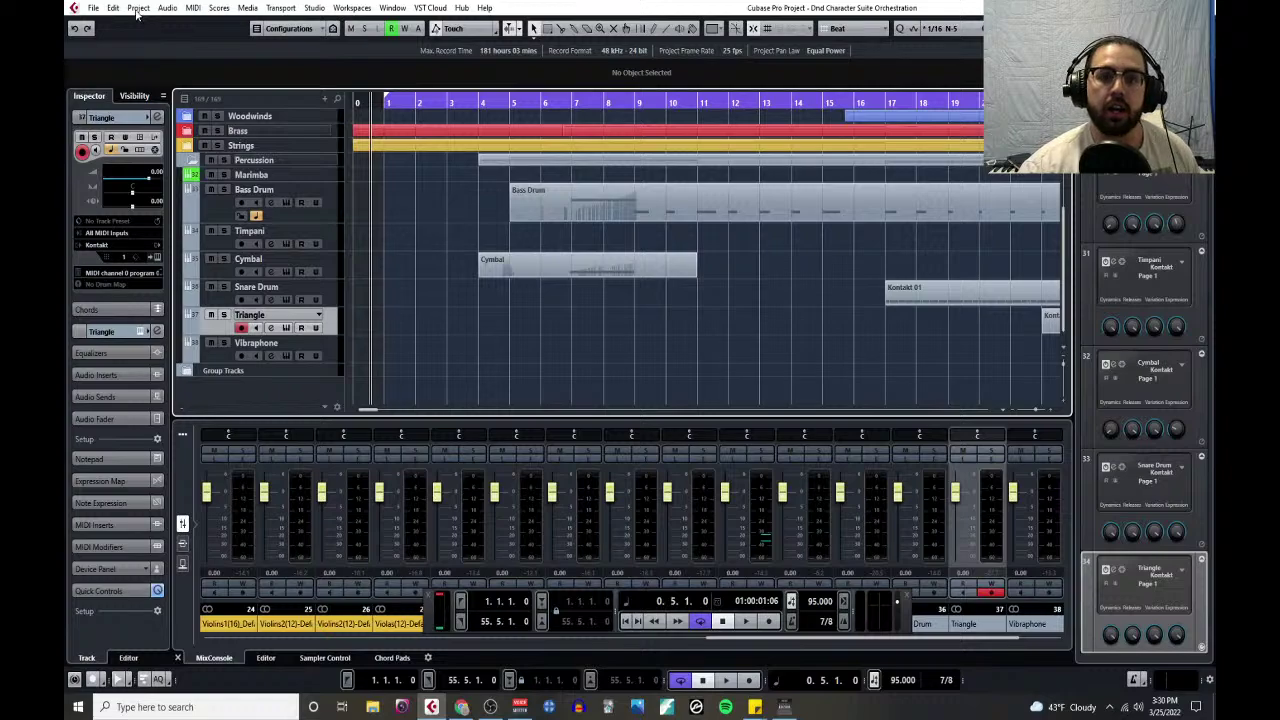
click(138, 8)
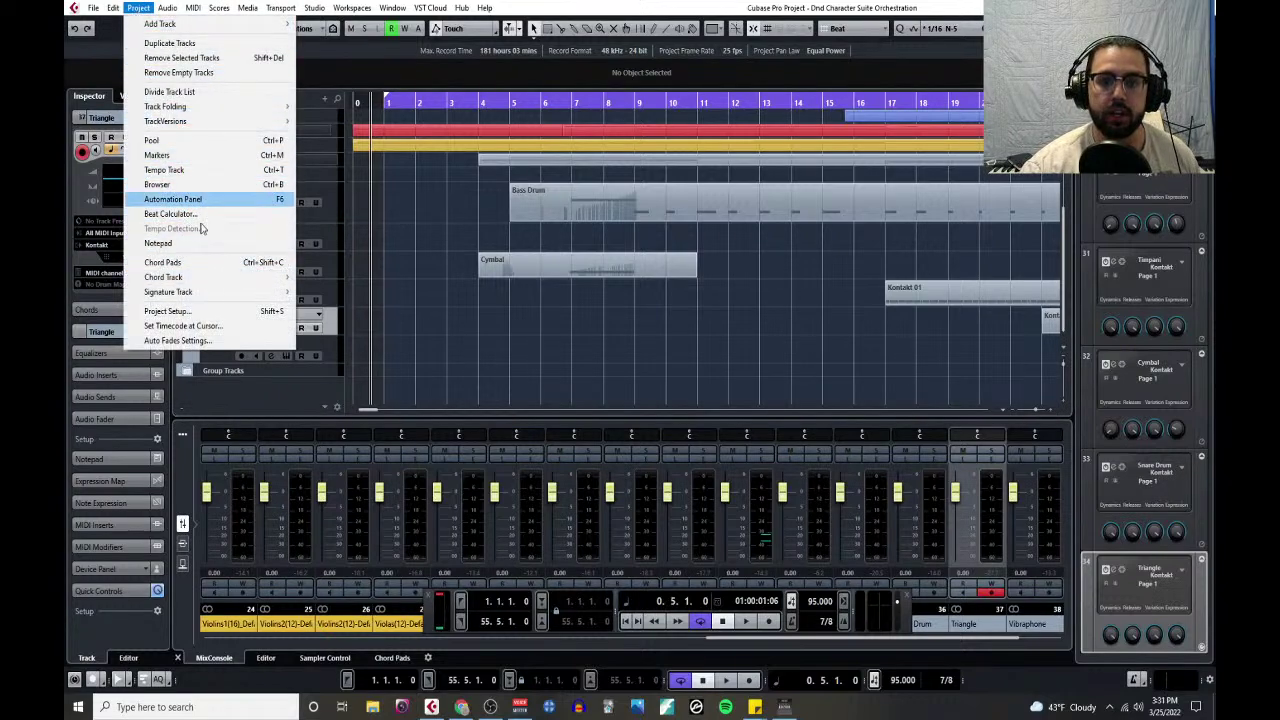
click(170, 311)
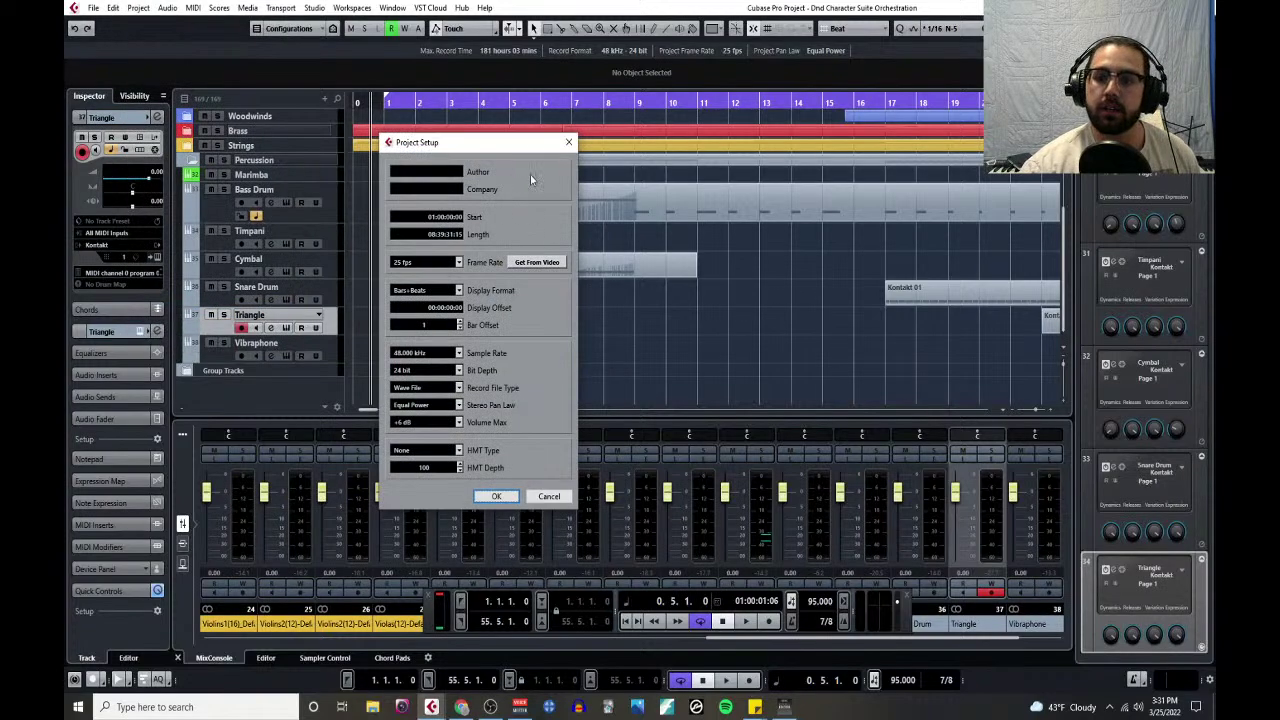
click(568, 142)
- Open the project notepad, read through the timpani ranges and the section orchestration notes, and close it
click(137, 8)
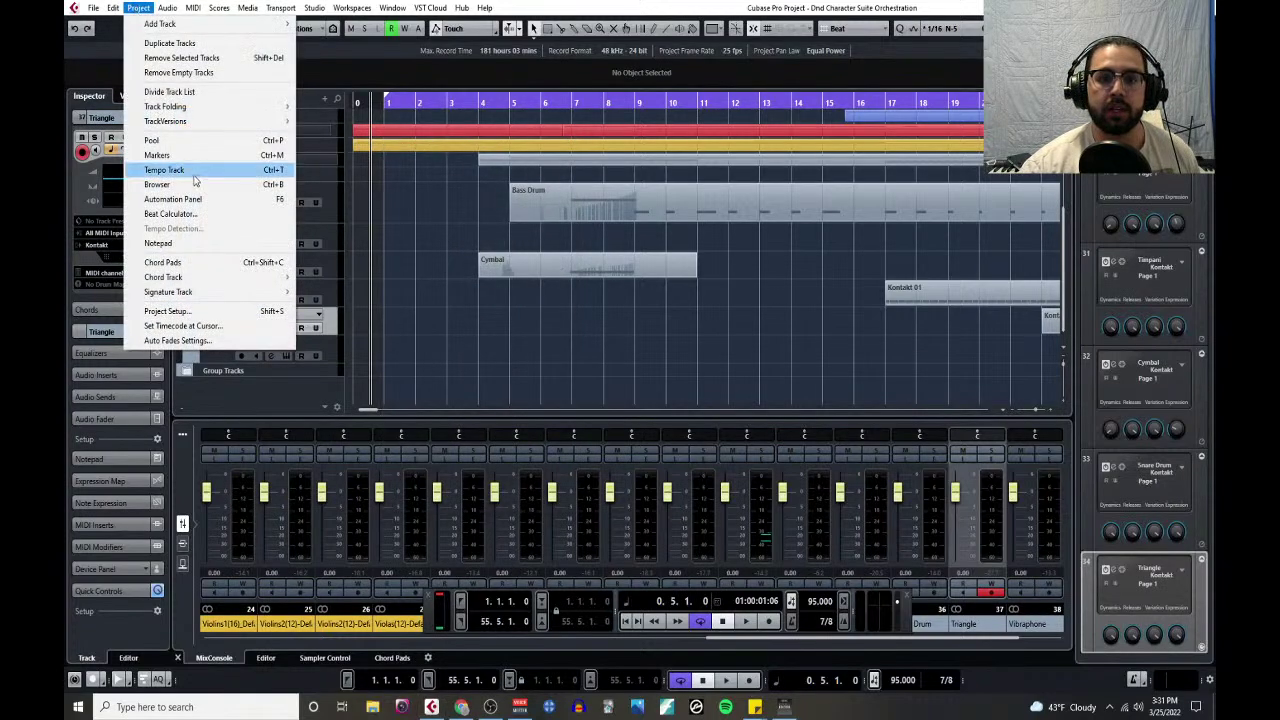
click(160, 243)
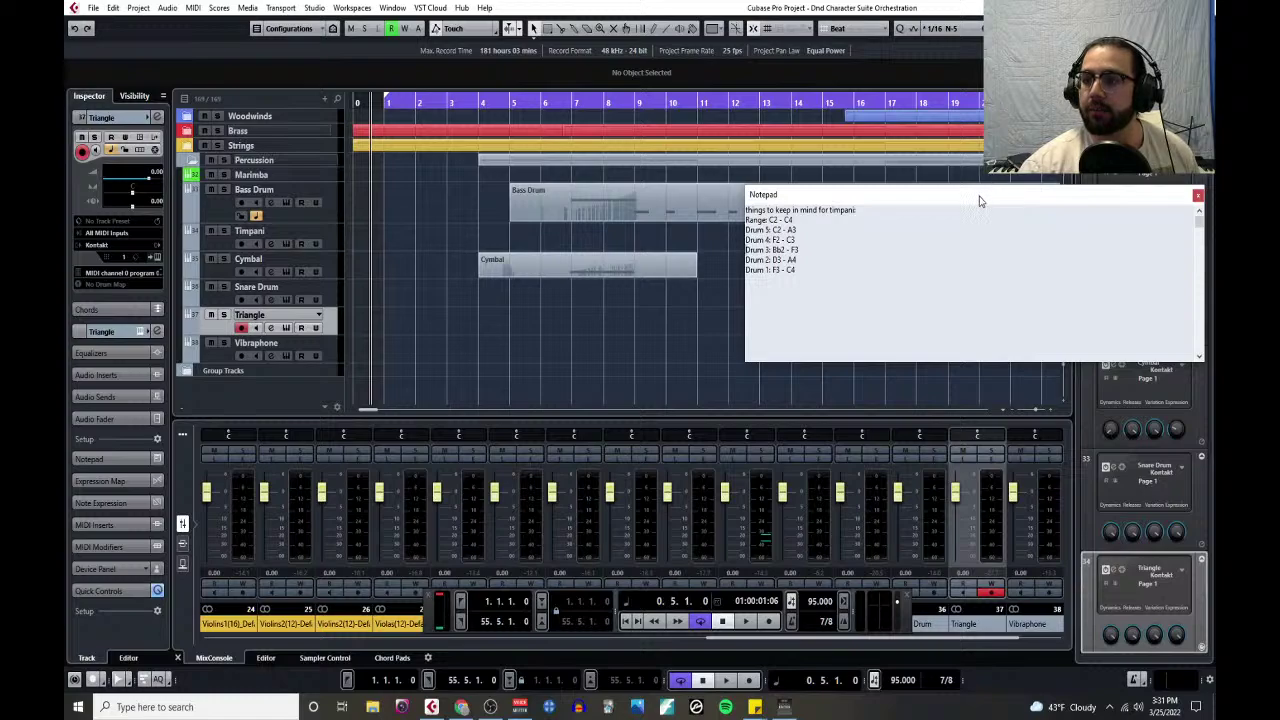
drag(980, 200, 678, 206)
scroll(497, 270, down, 3)
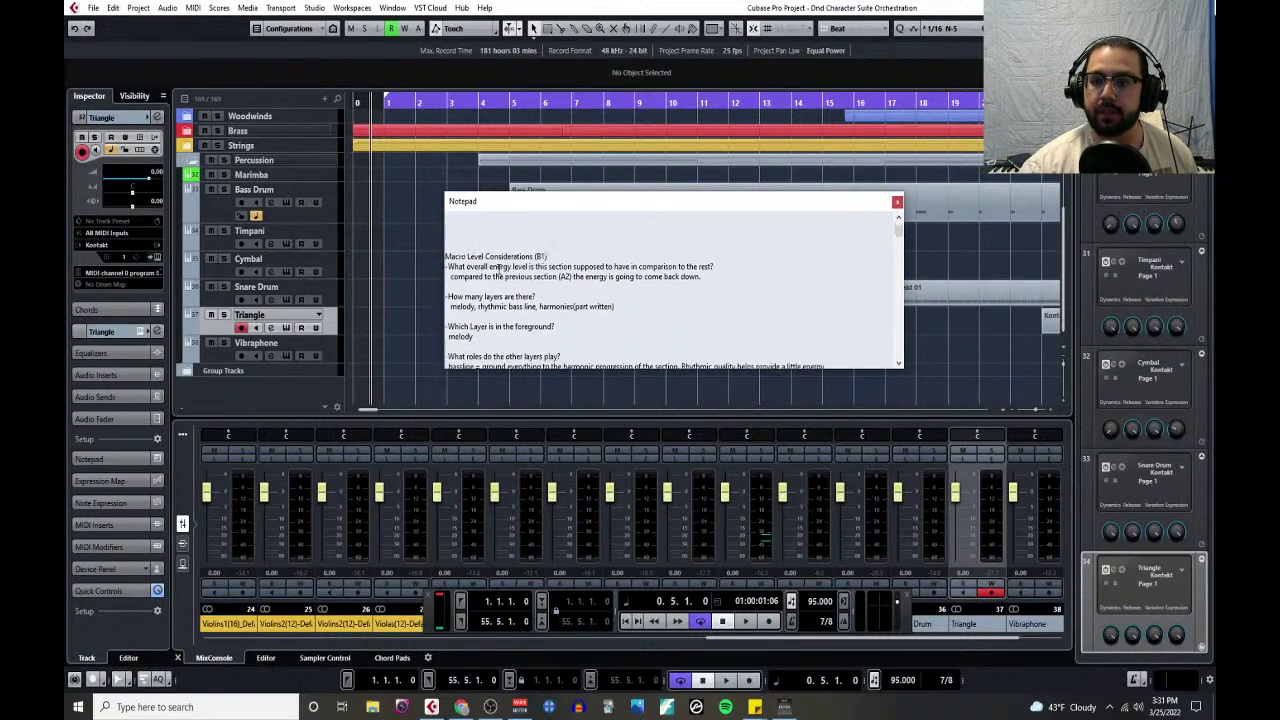
scroll(497, 270, down, 5)
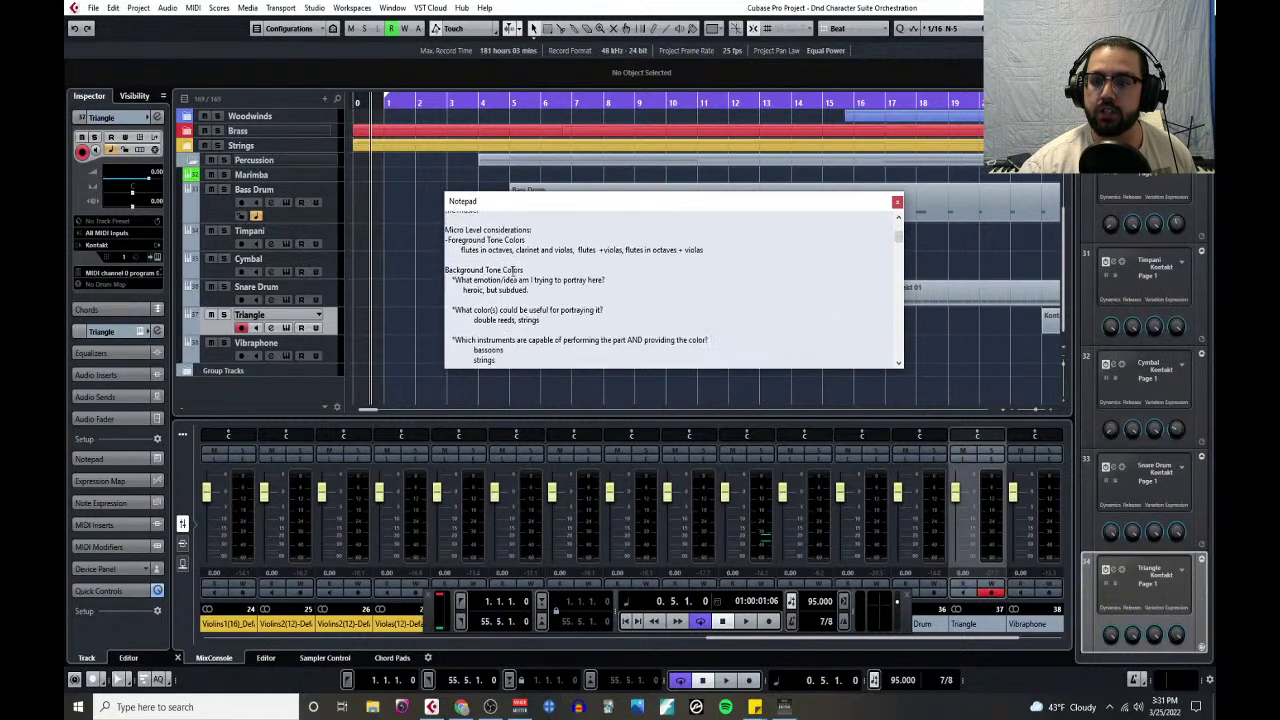
scroll(537, 302, up, 10)
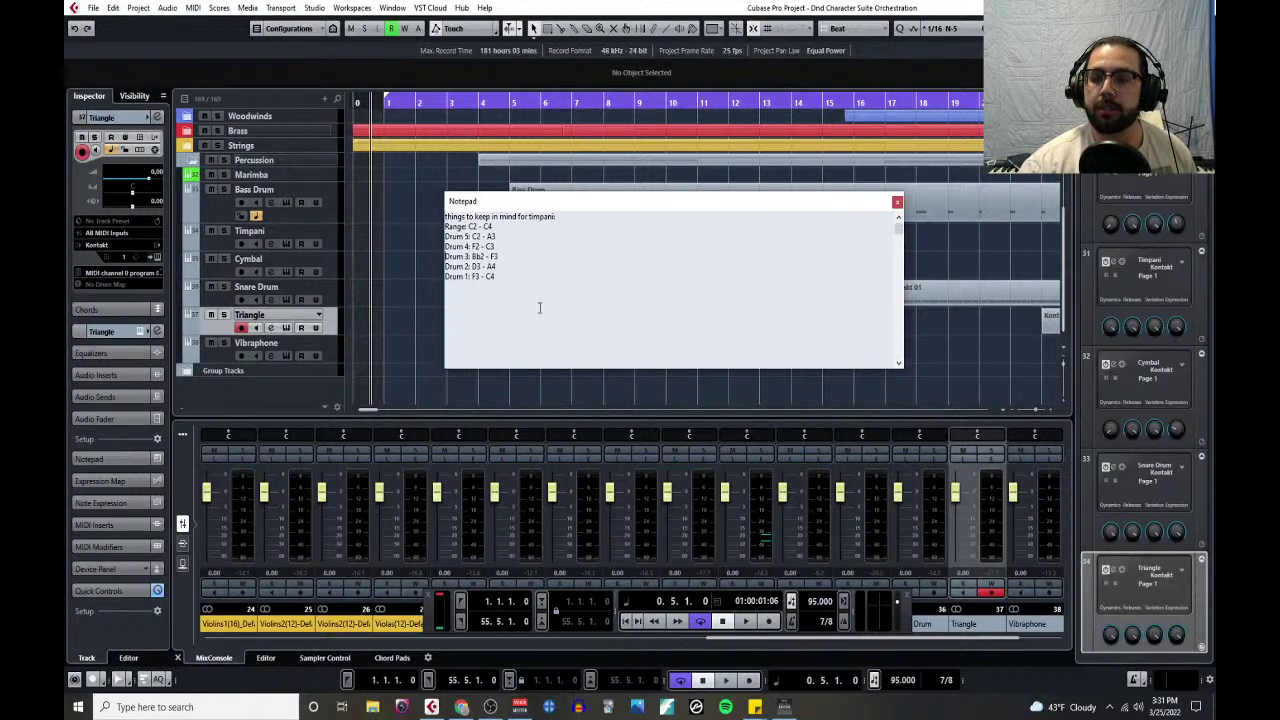
scroll(540, 306, down, 10)
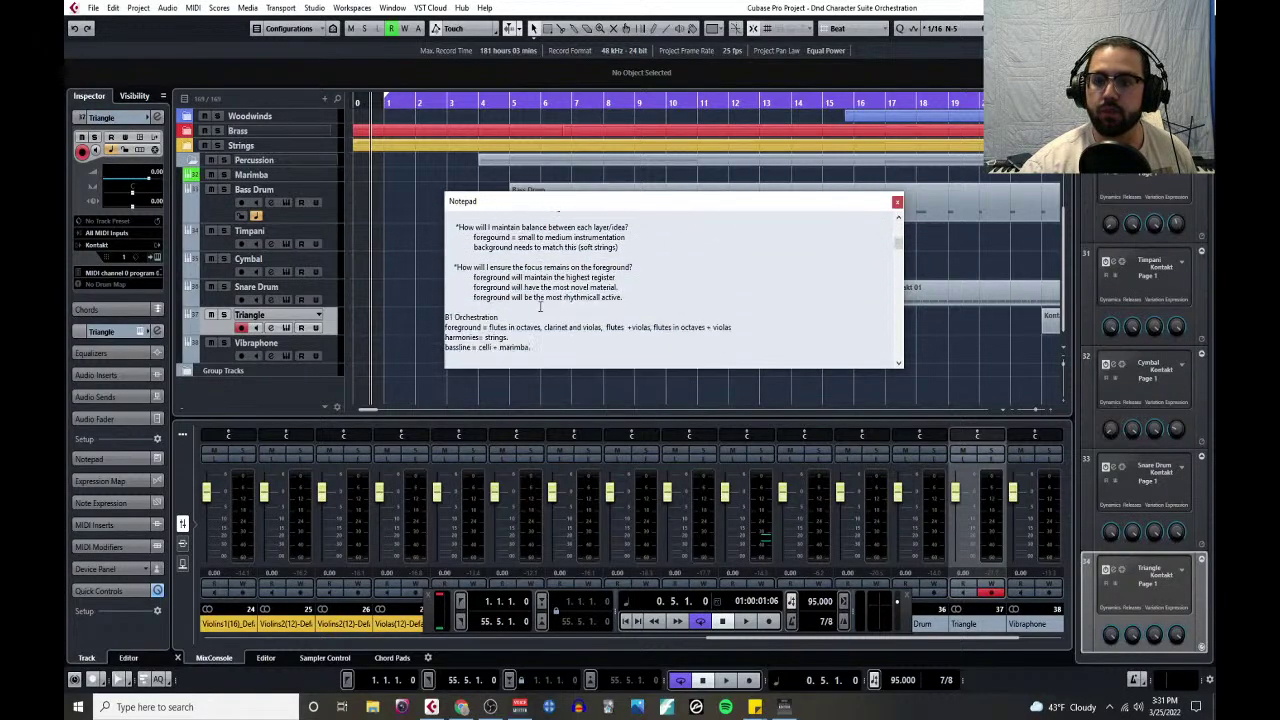
scroll(541, 306, down, 10)
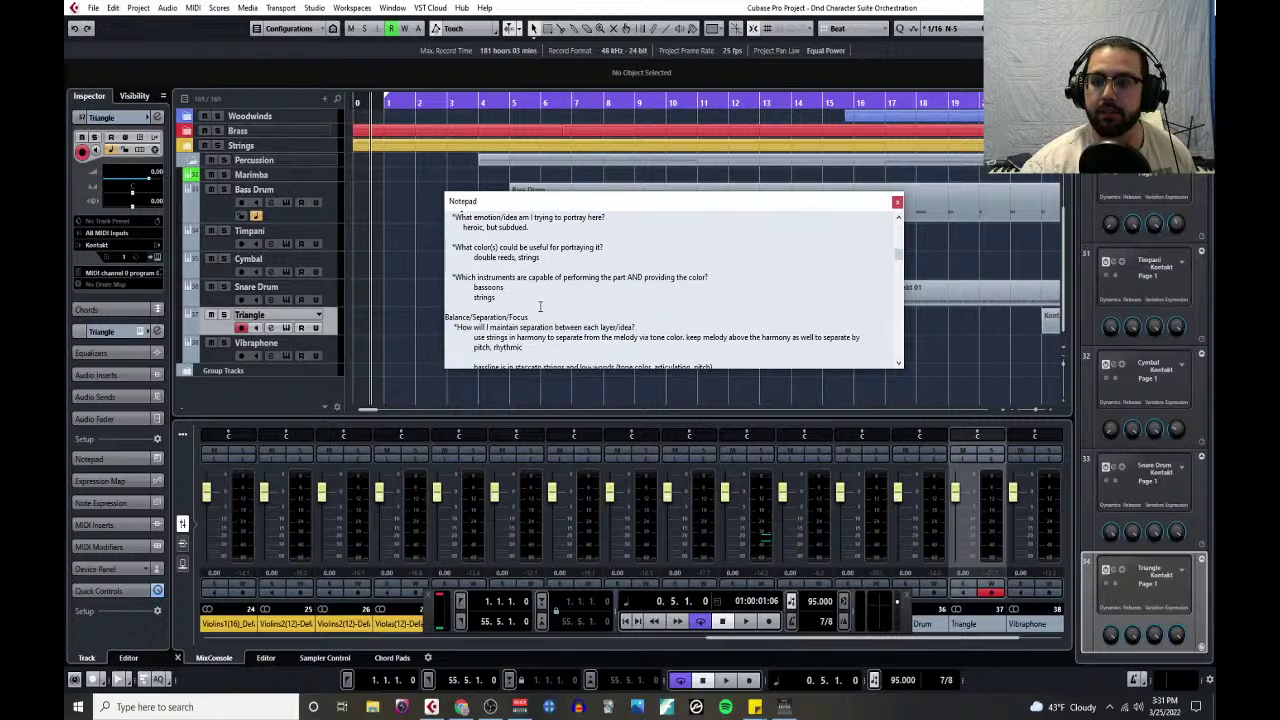
scroll(540, 306, down, 10)
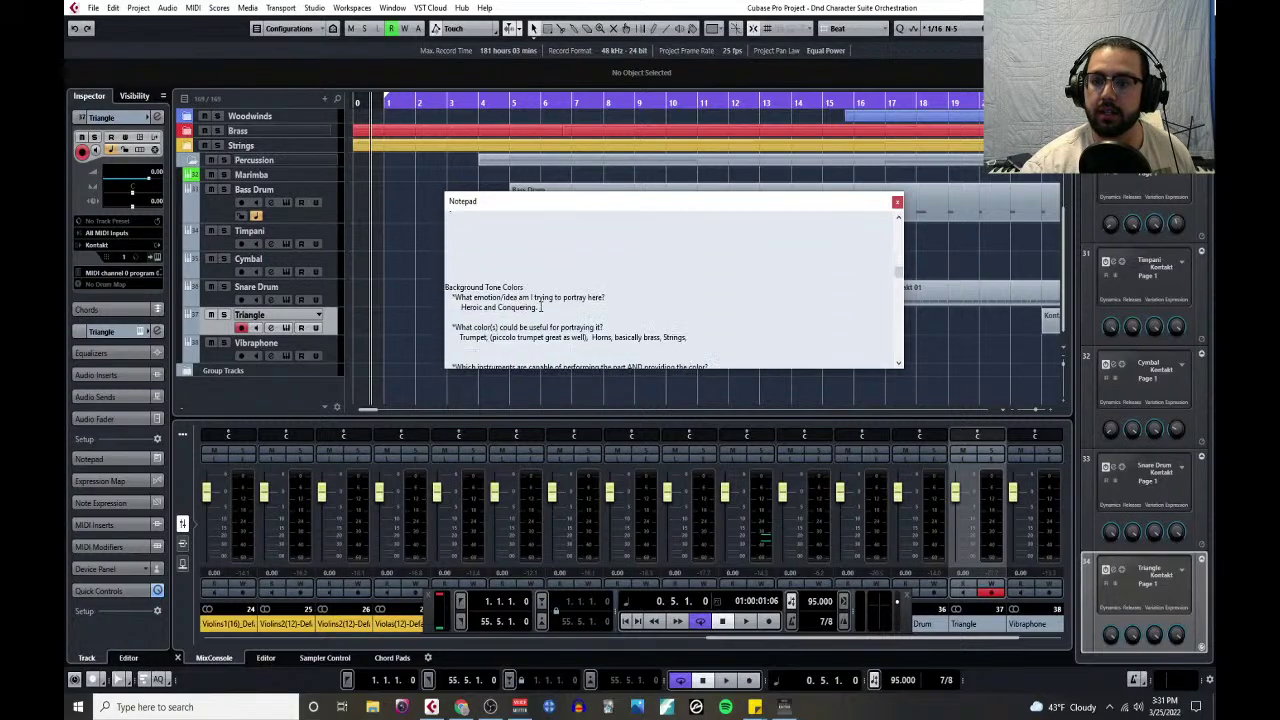
scroll(540, 306, down, 10)
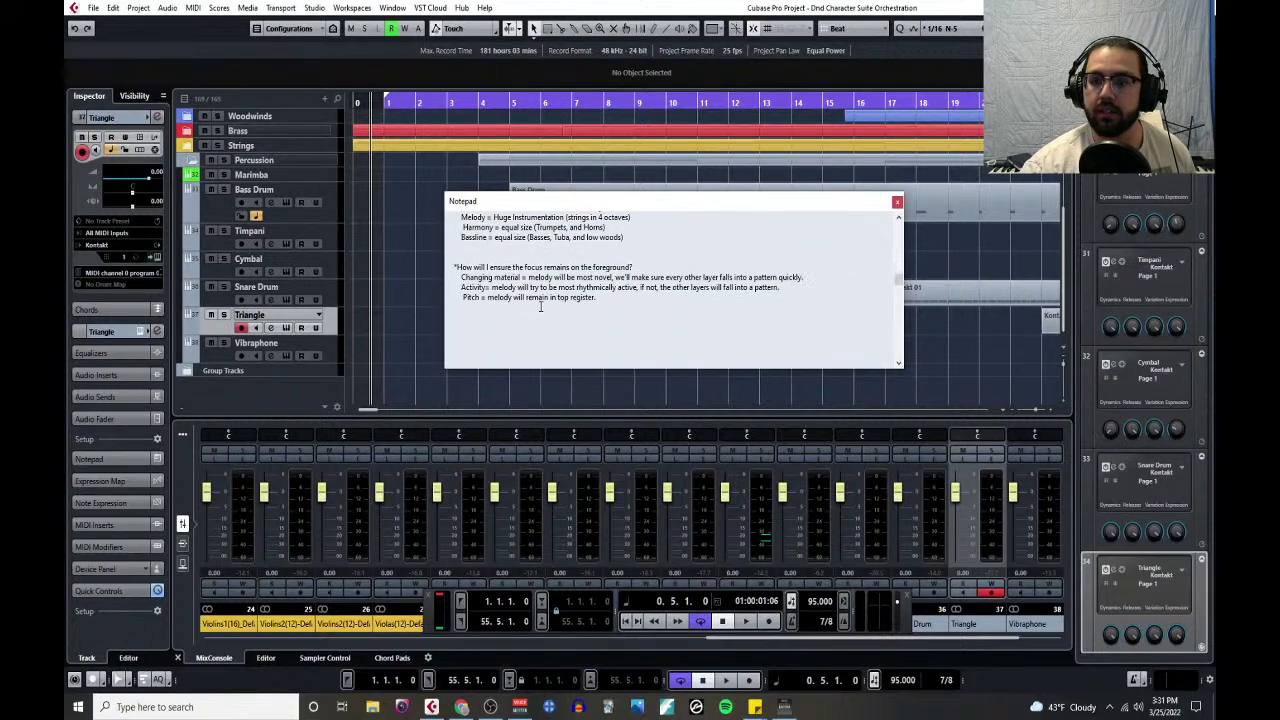
click(897, 204)
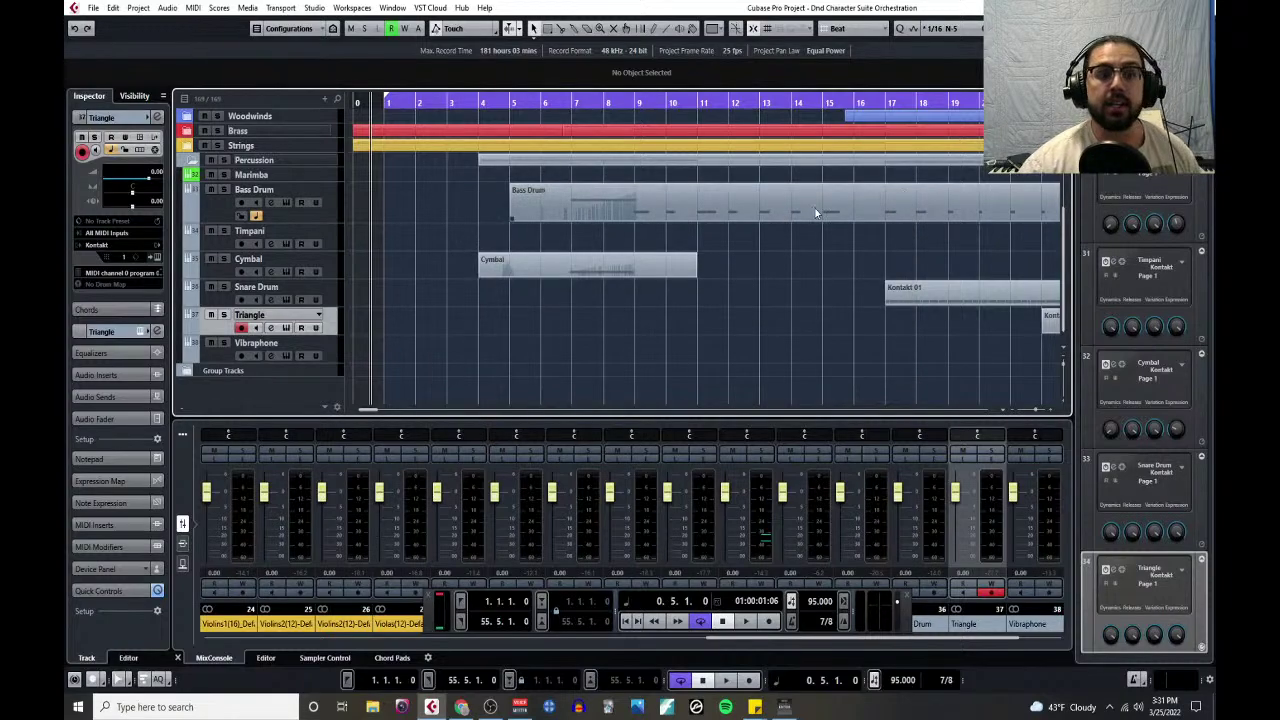
- Examine the percussion tracks across the whole arrangement, from the bass drum to the vibraphone, to compare where each part plays
scroll(505, 291, up, 2)
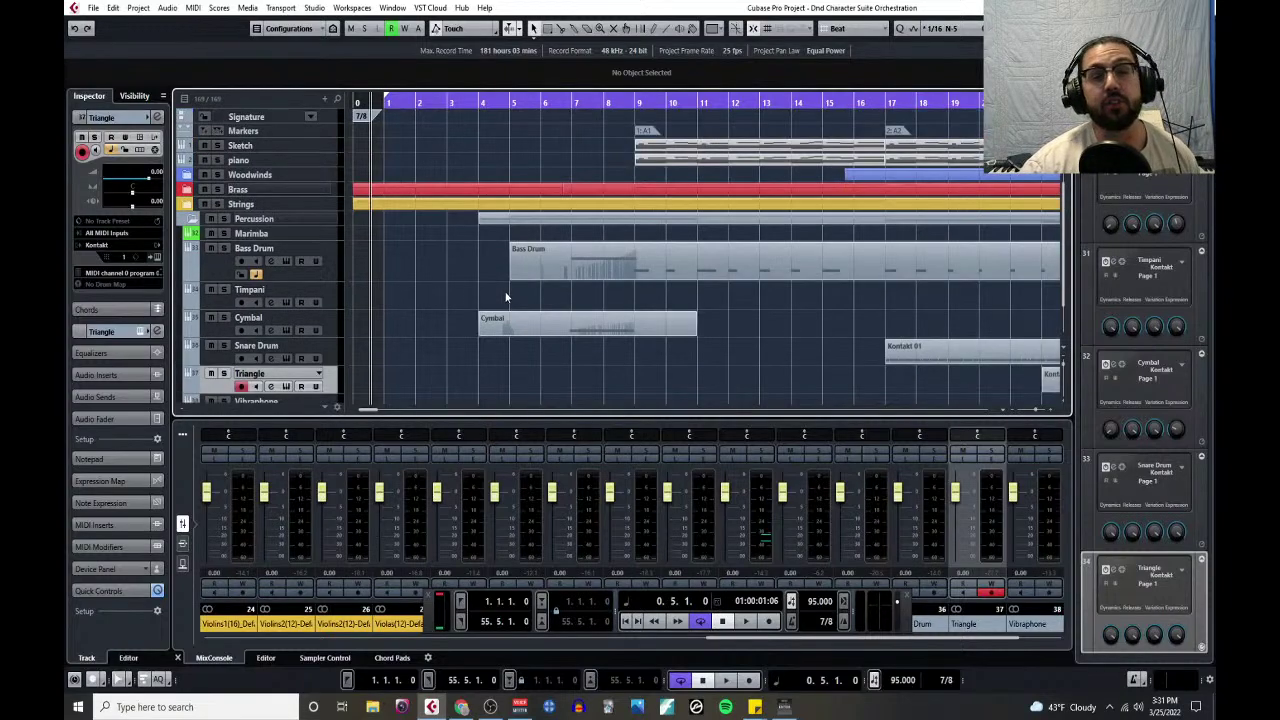
scroll(505, 291, up, 1)
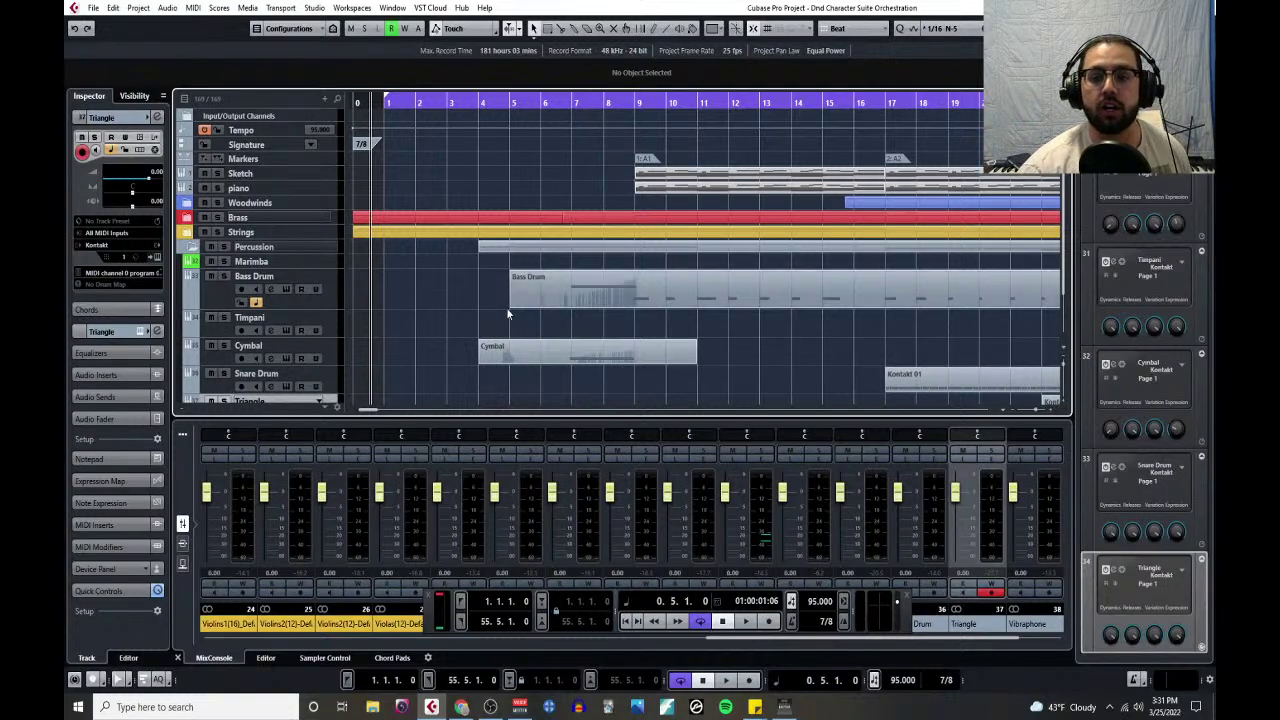
scroll(506, 318, down, 5)
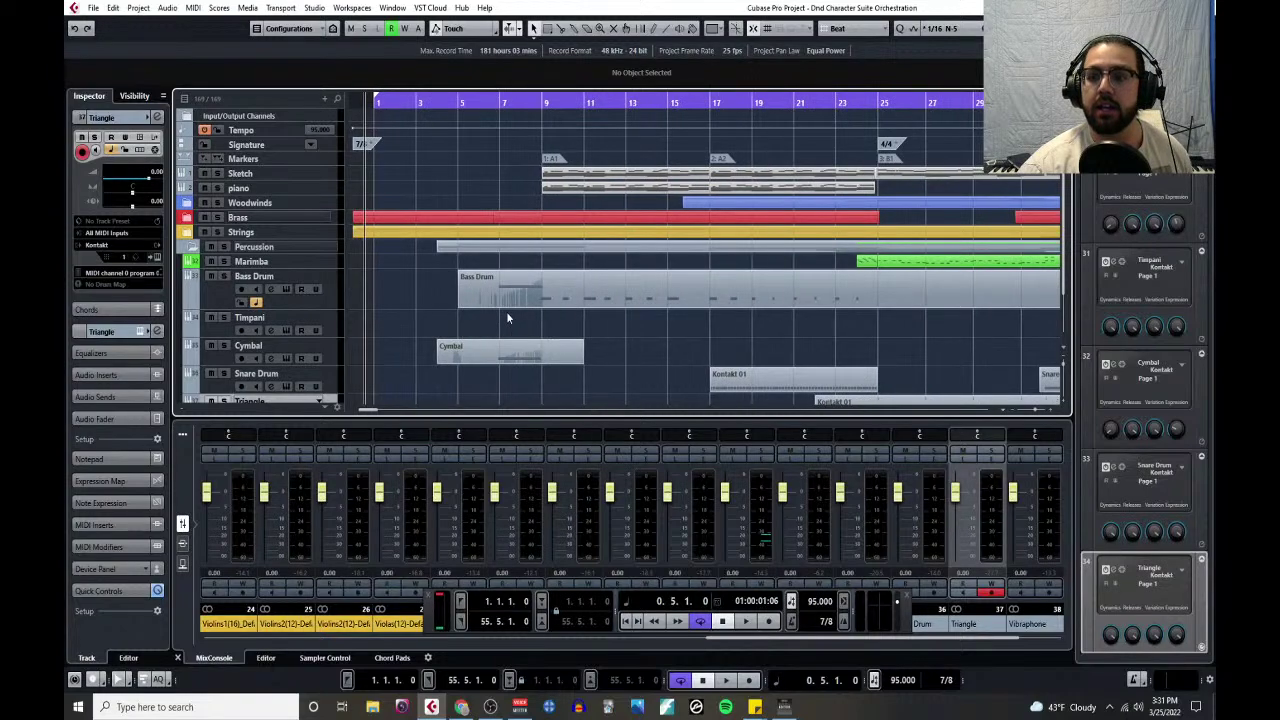
scroll(506, 311, down, 2)
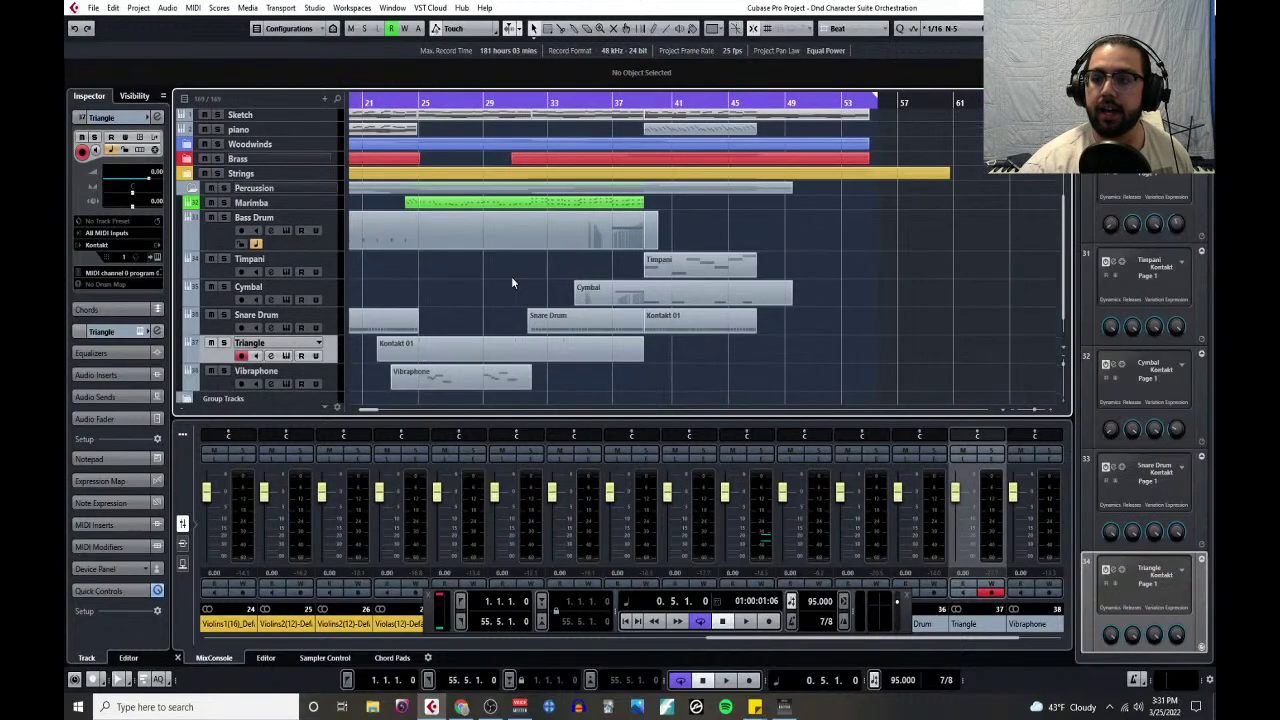
scroll(511, 283, left, 3)
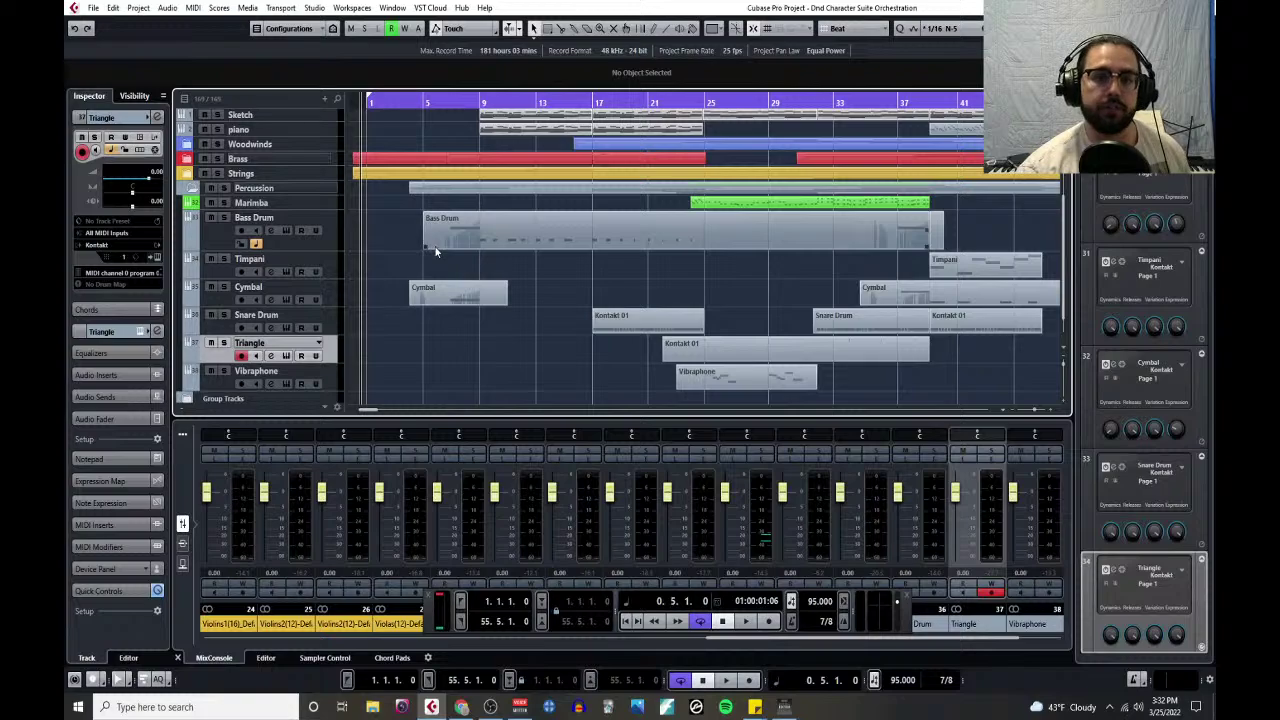
scroll(586, 341, right, 5)
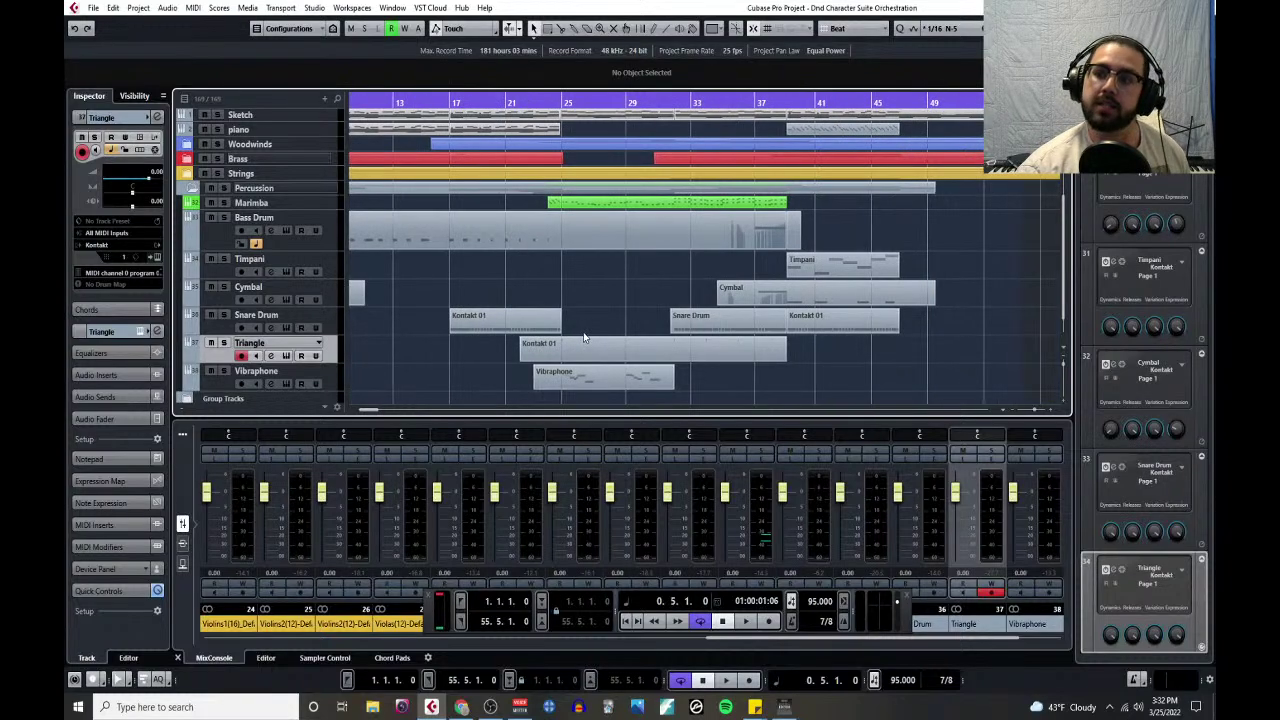
scroll(590, 320, left, 5)
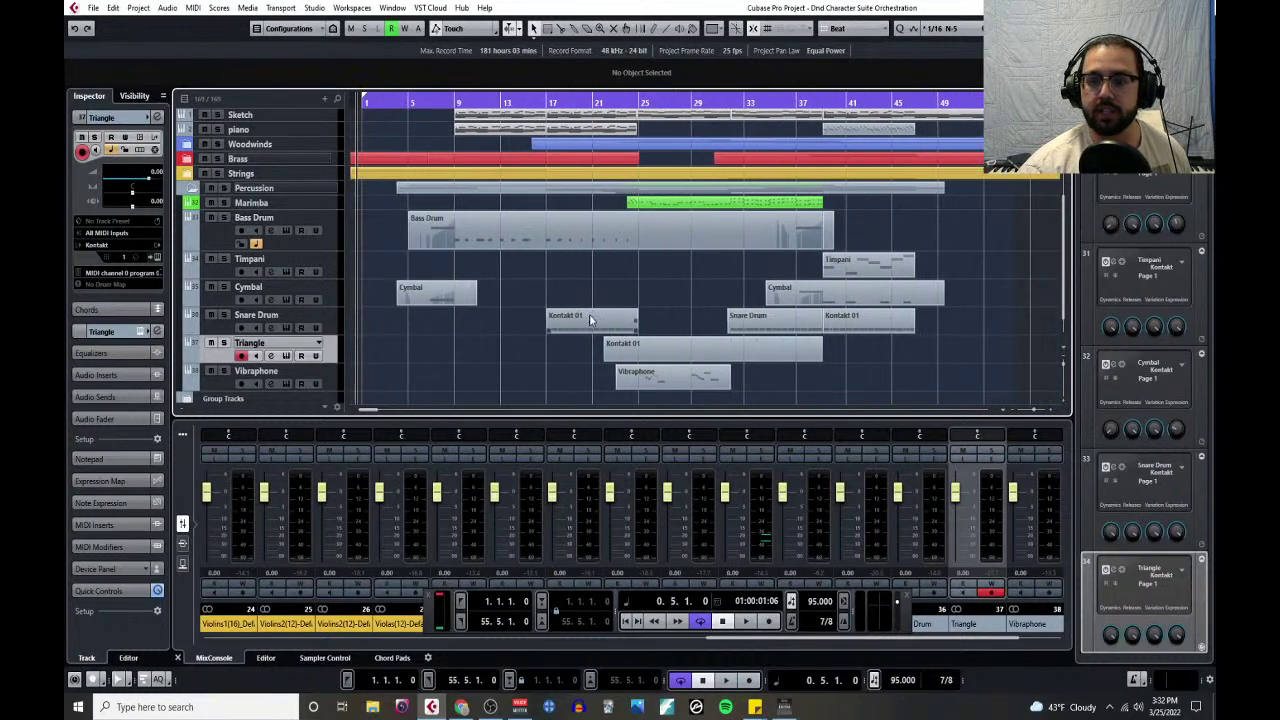
scroll(441, 276, down, 1)
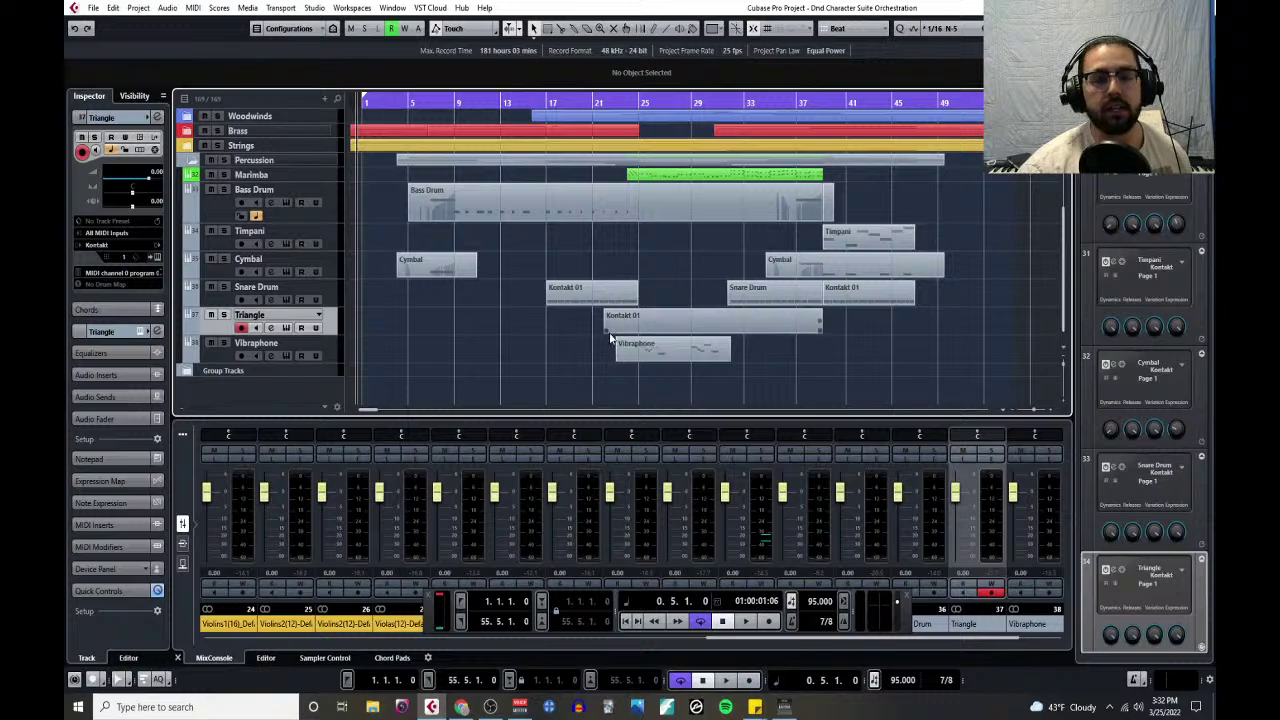
scroll(608, 314, right, 5)
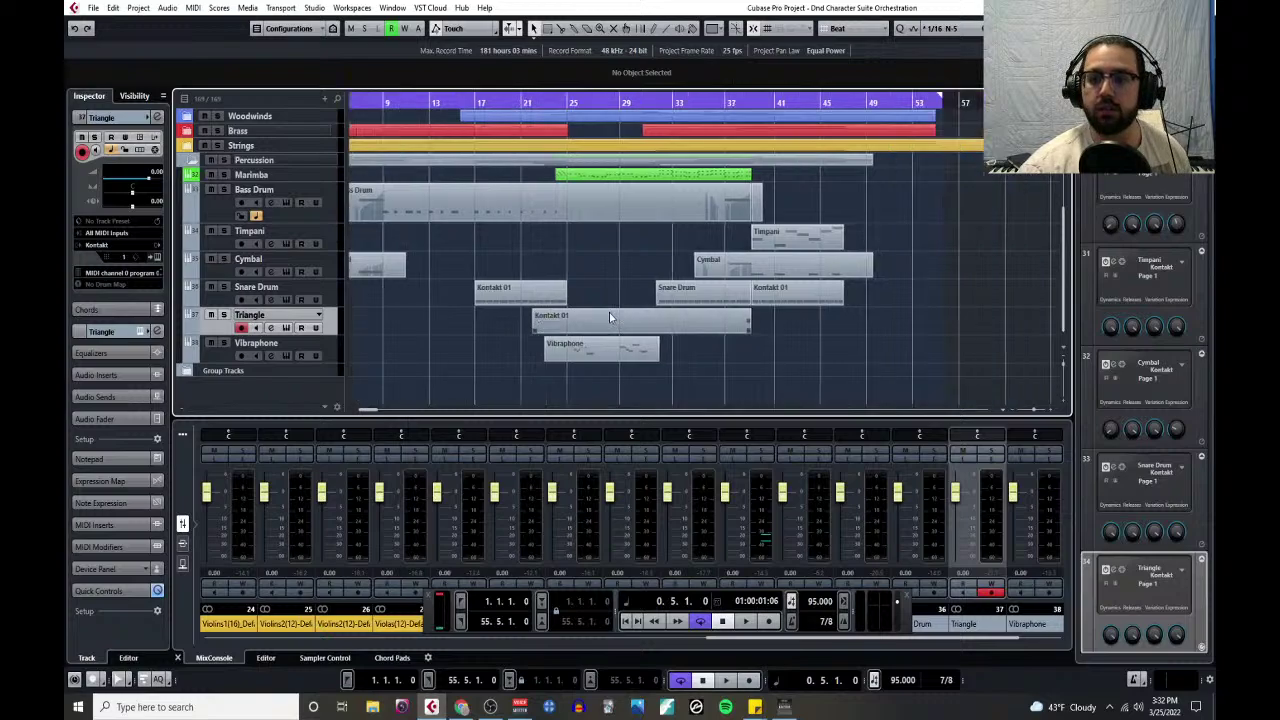
- Select the Timpani part, place the playhead at about bar 42 and open the part in the Key Editor
click(742, 253)
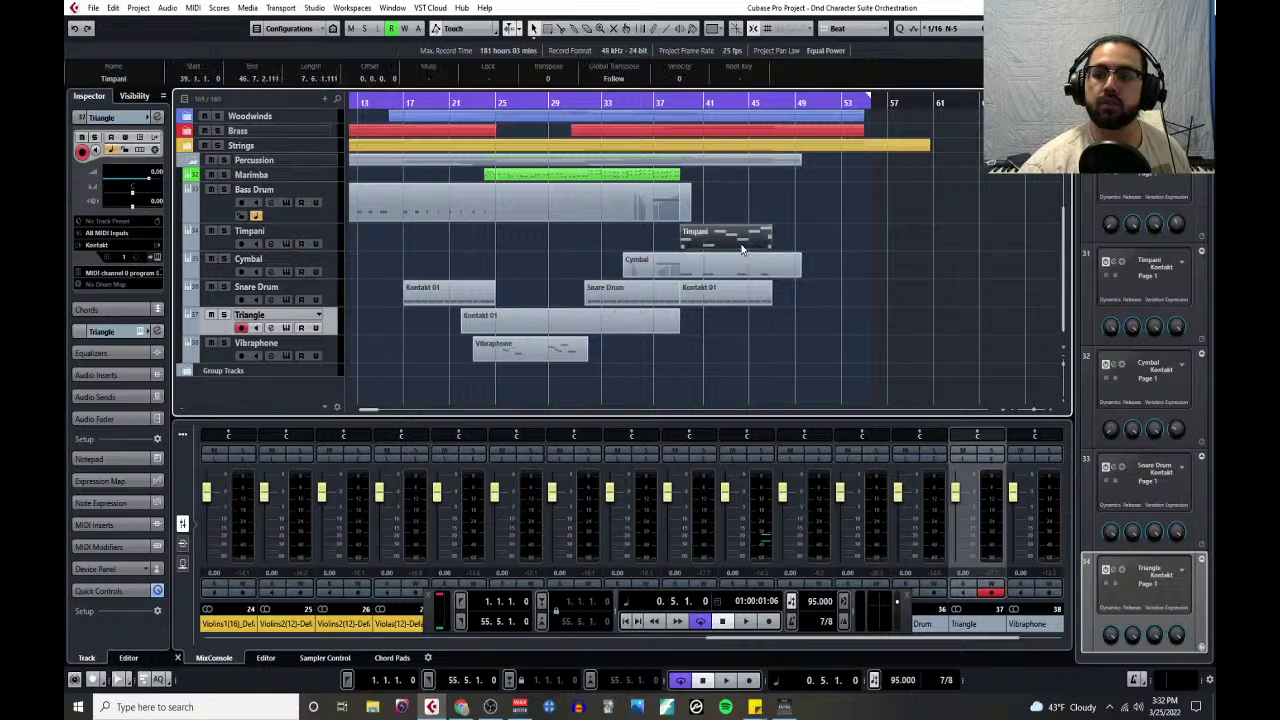
click(724, 102)
click(193, 7)
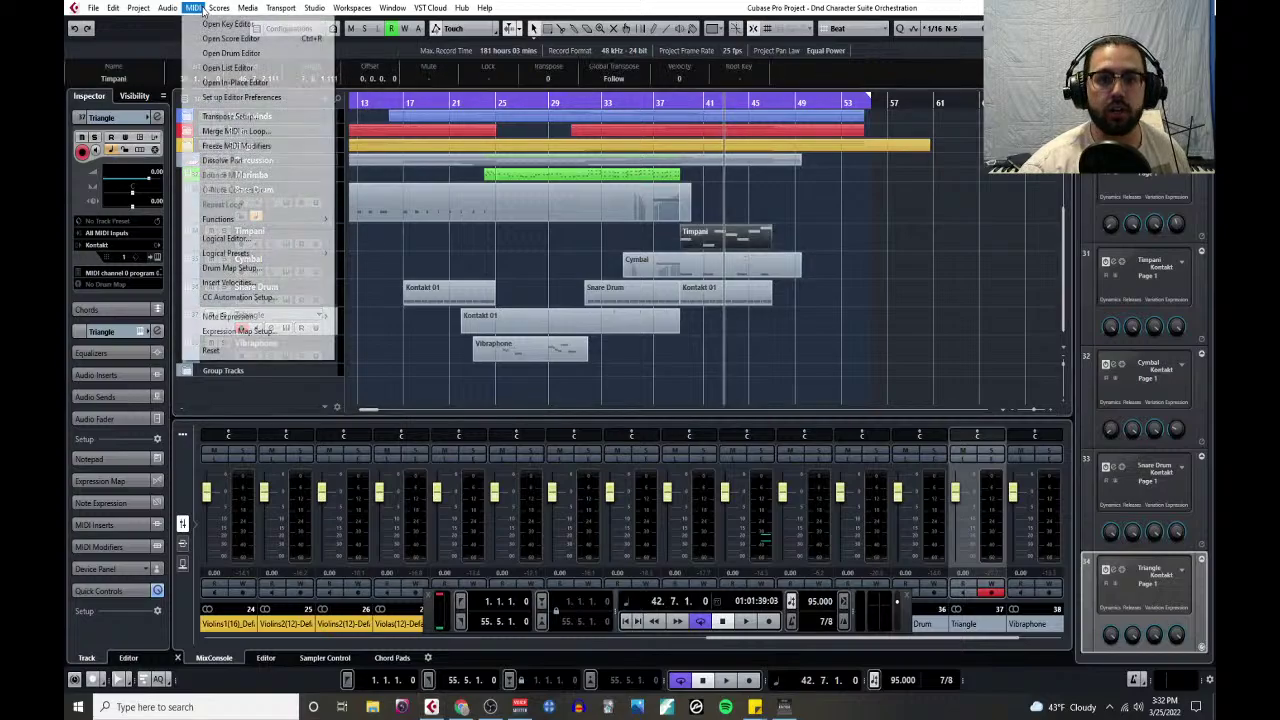
click(206, 30)
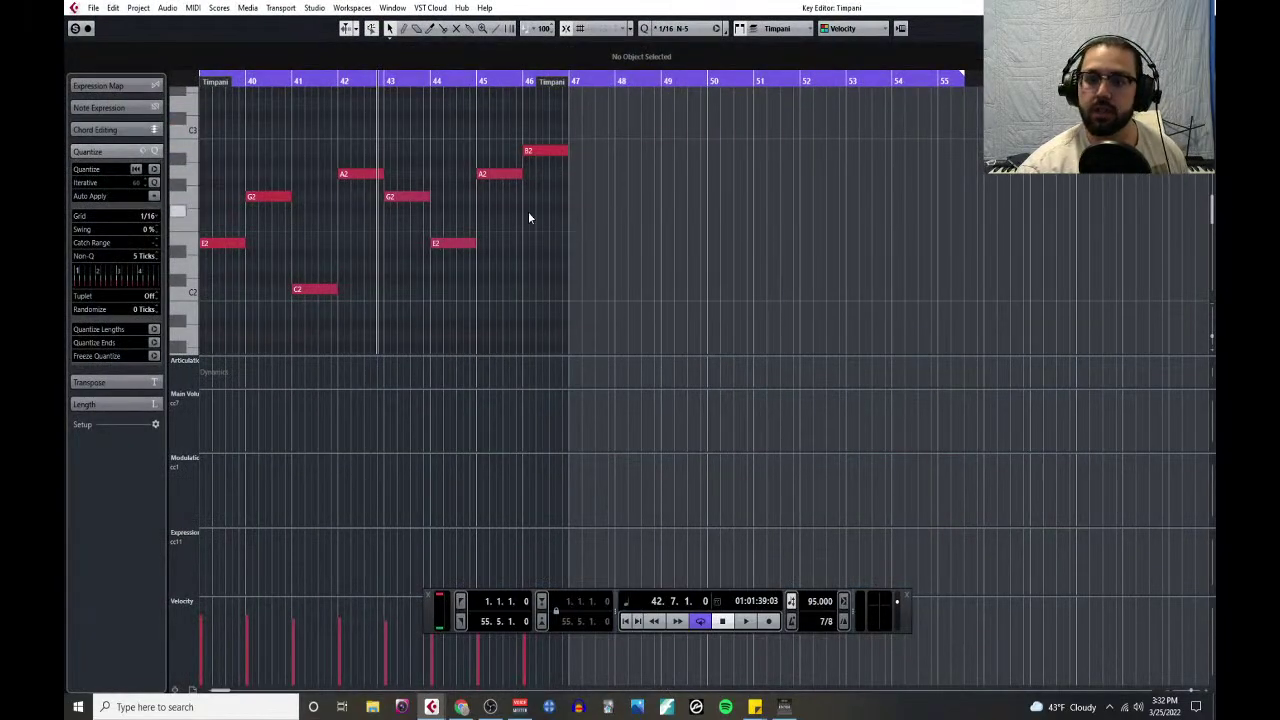
key(g)
key(g)
- Open the project notepad beside the timpani notes and highlight the range lines from Drum 5 to Drum 1
click(140, 8)
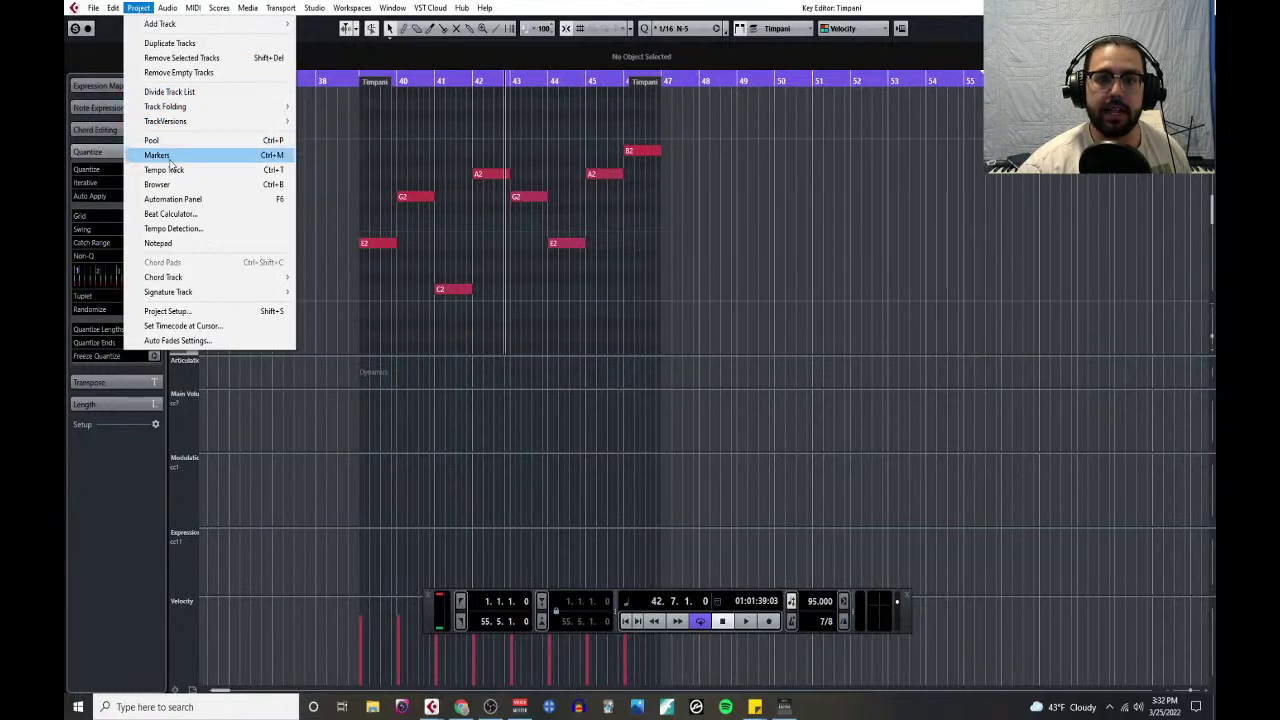
click(158, 243)
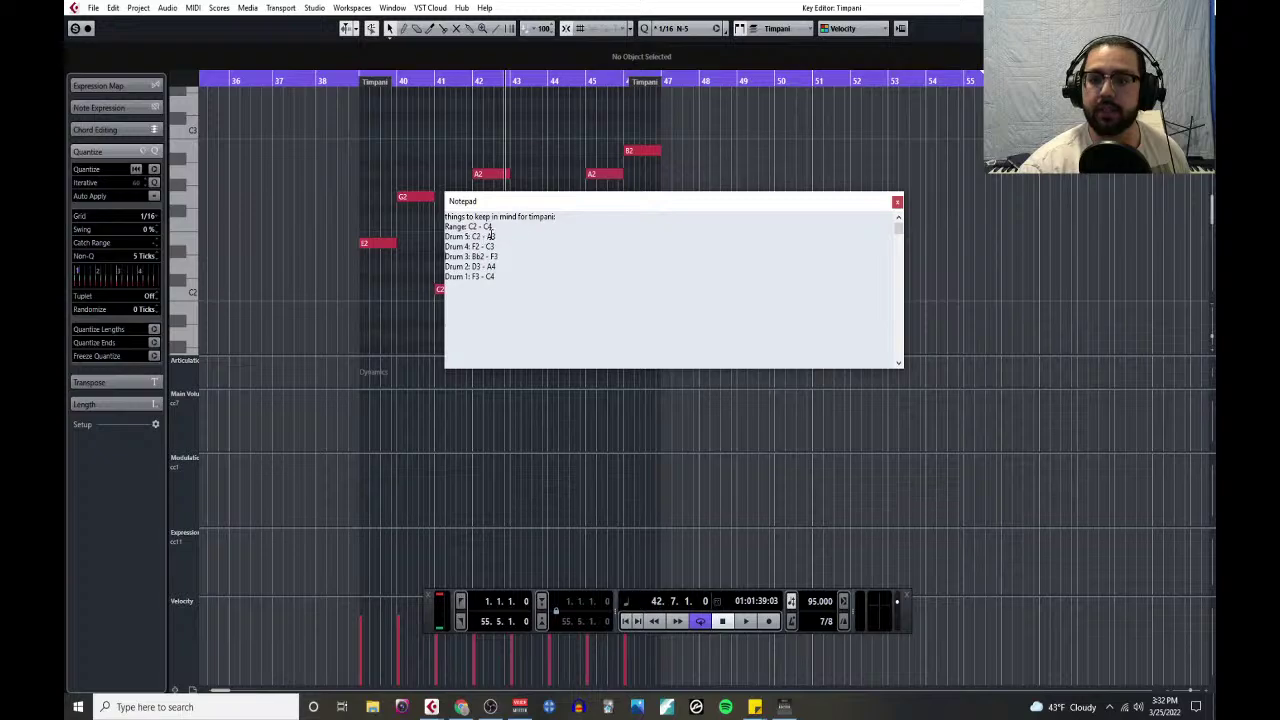
drag(530, 207, 847, 154)
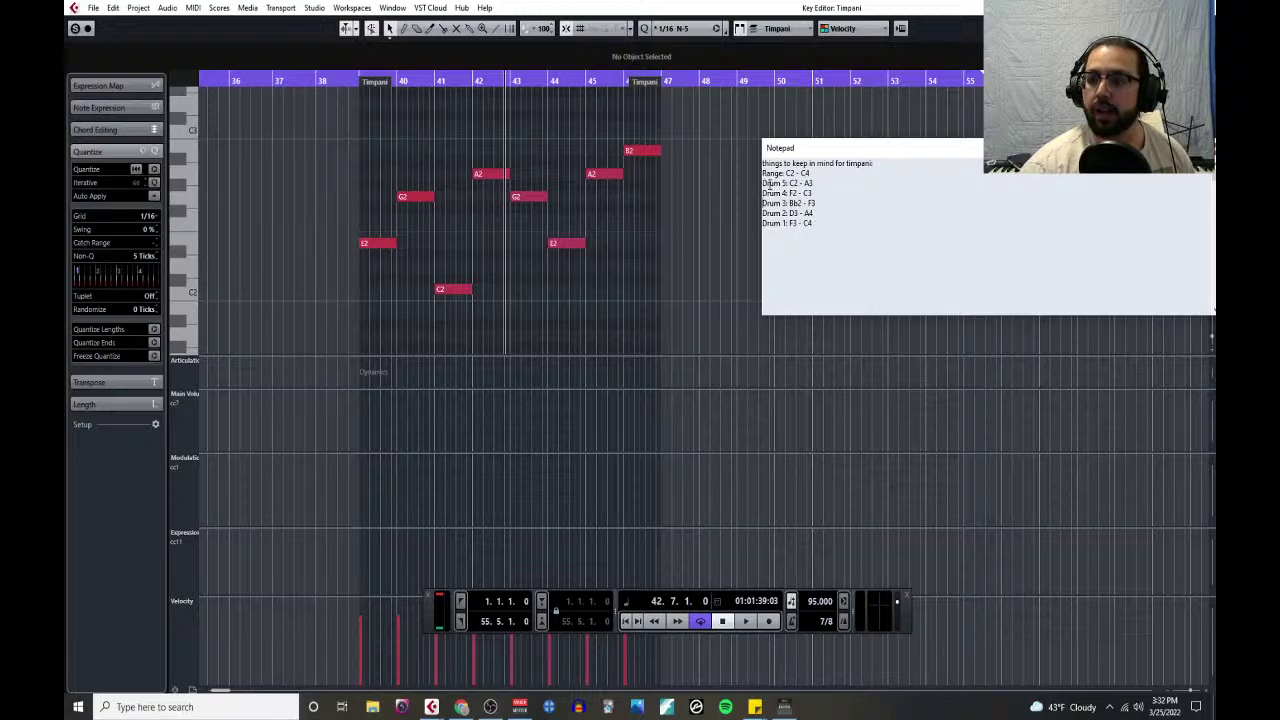
drag(764, 183, 829, 226)
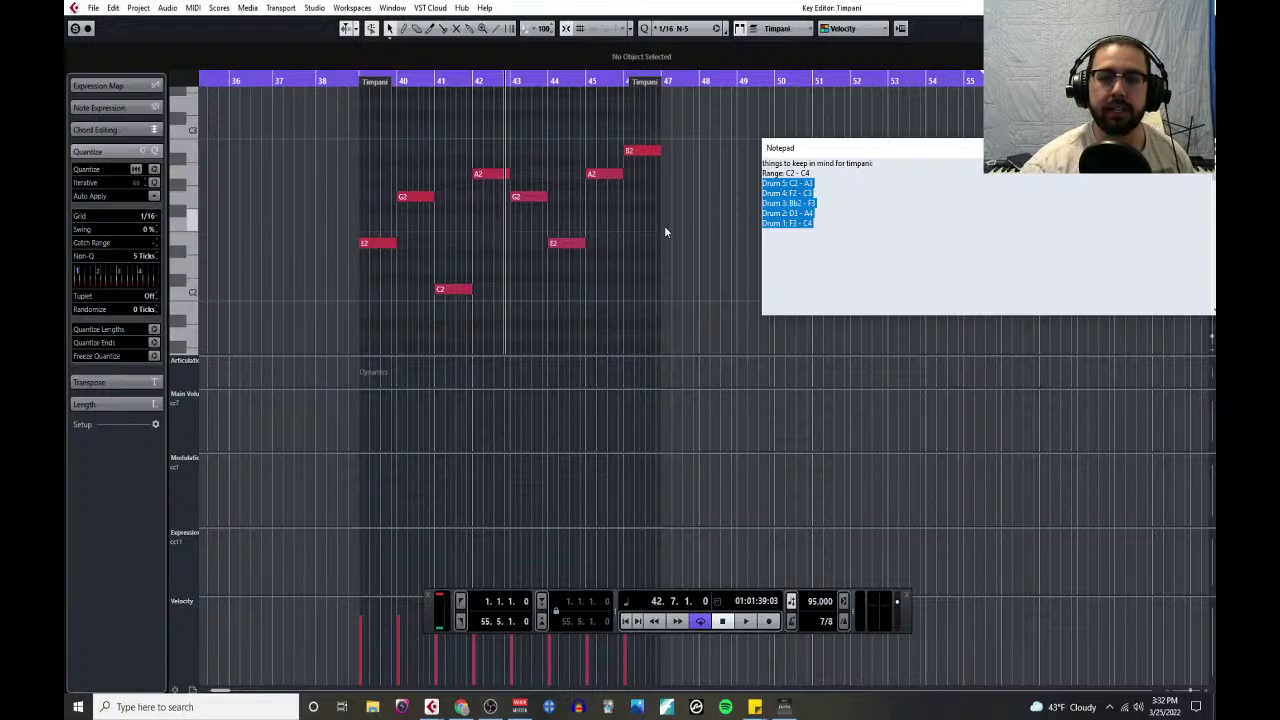
- Audition the E2 note in bar 44 and the B2 note in bar 46, leaving no note selected
click(566, 249)
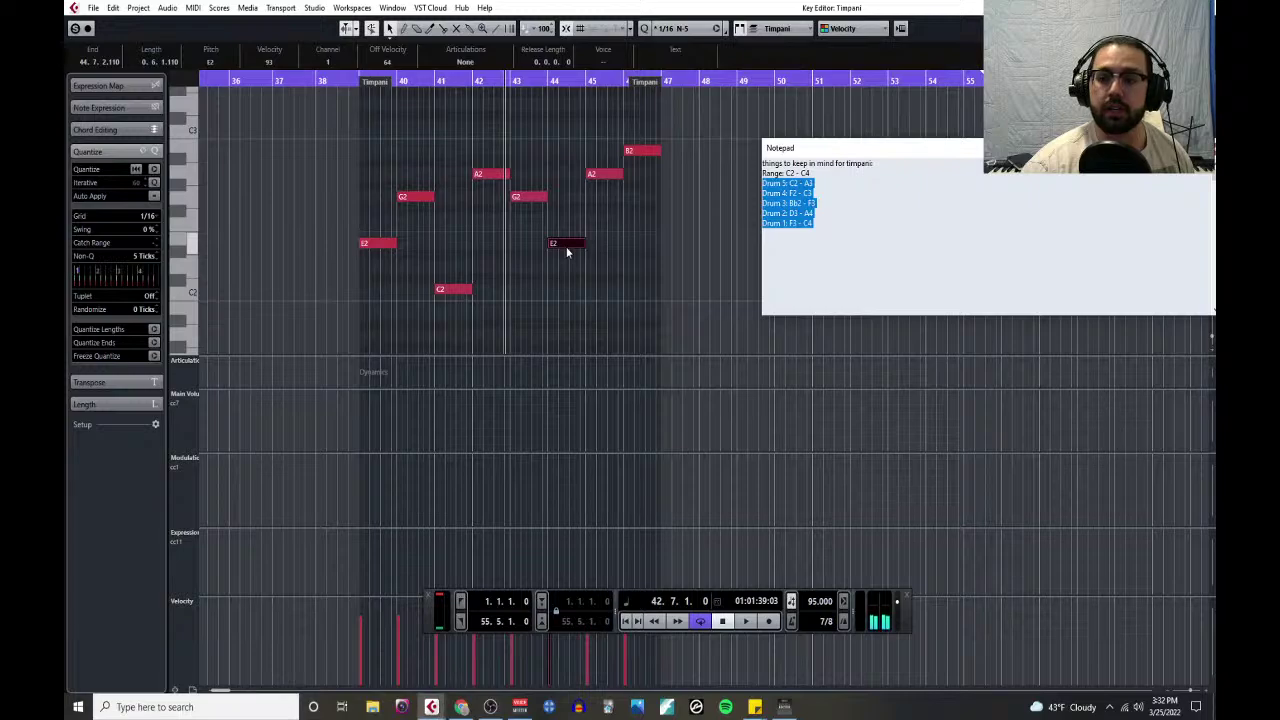
click(651, 152)
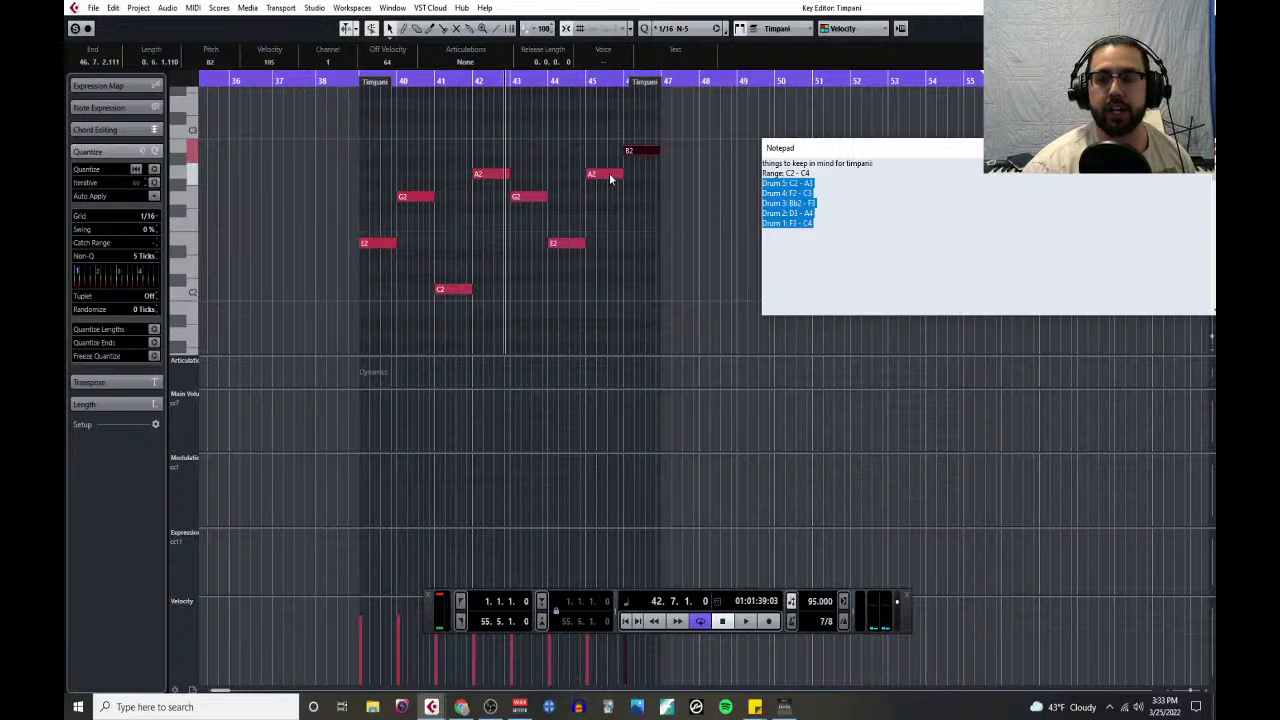
click(624, 243)
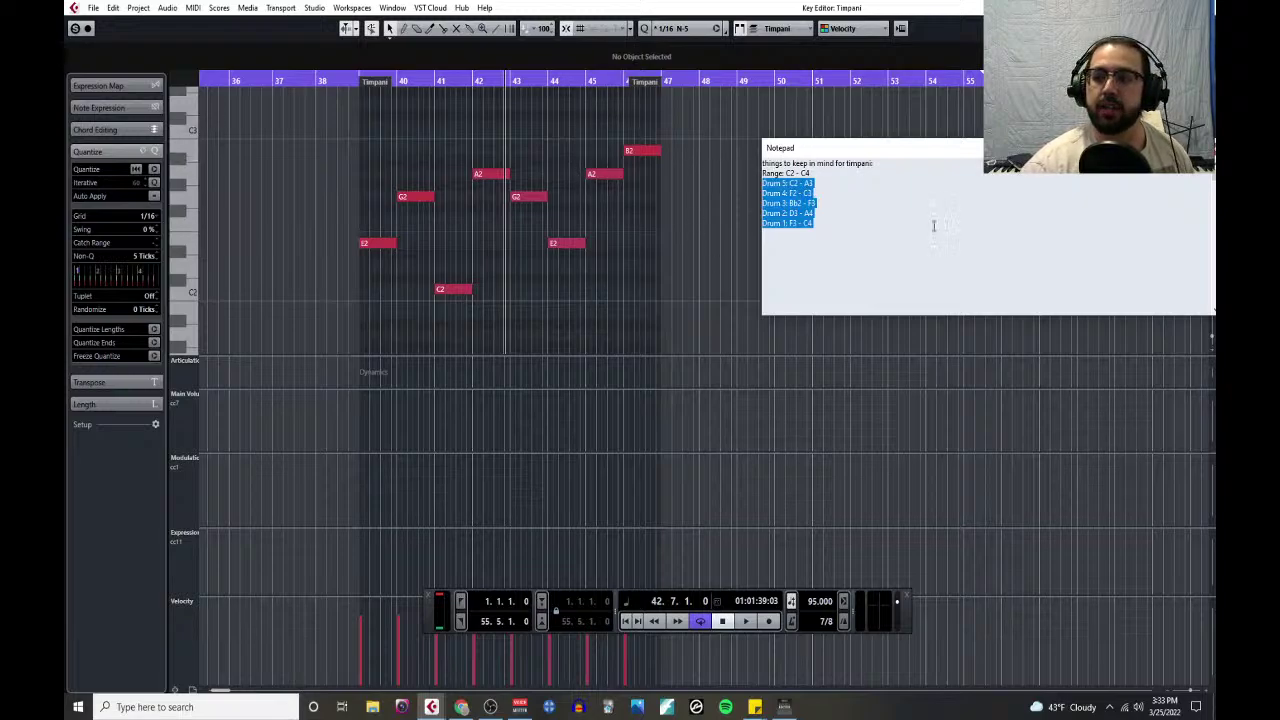
- Close the notepad and the timpani Key Editor to return to the project window
drag(980, 155, 886, 181)
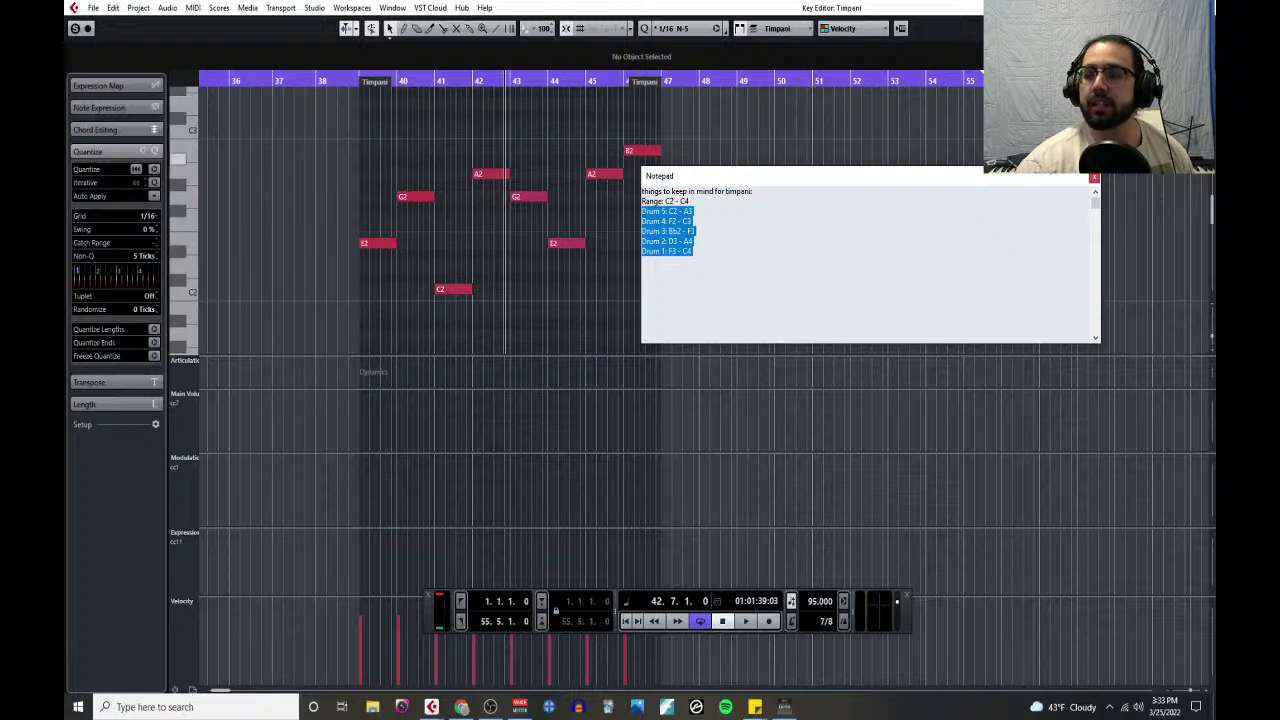
click(1094, 178)
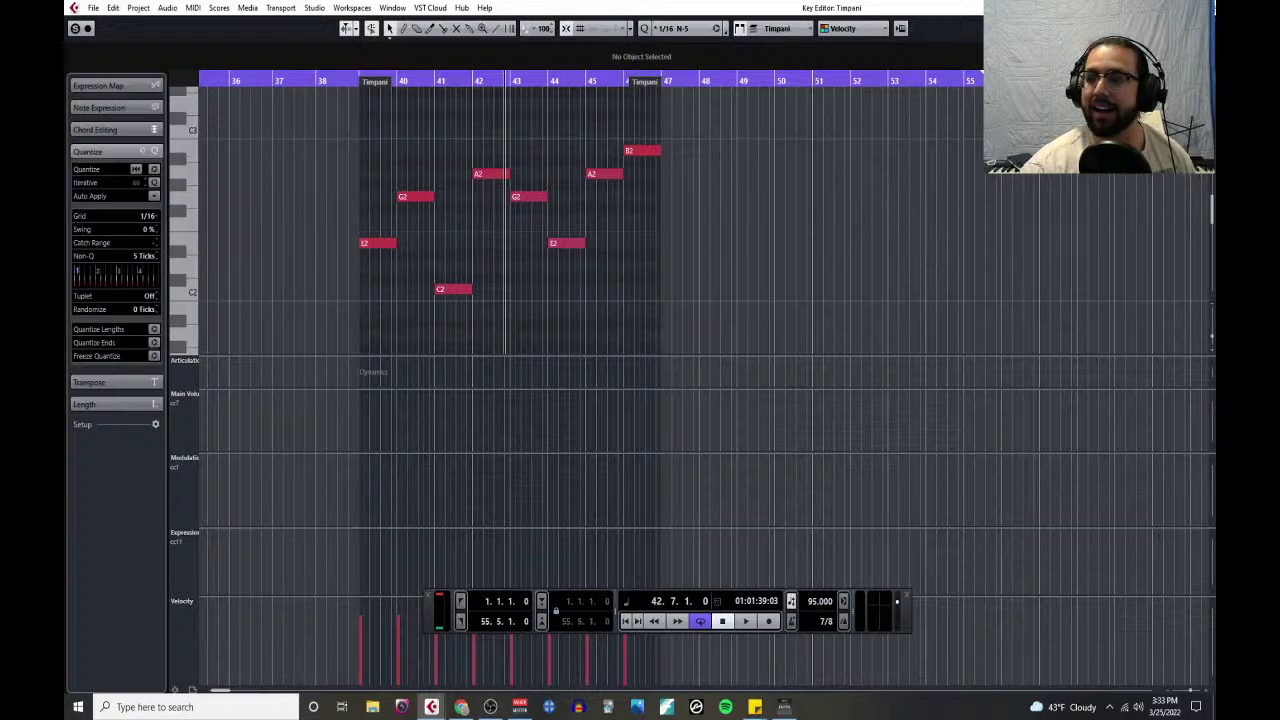
key(ctrl+w)
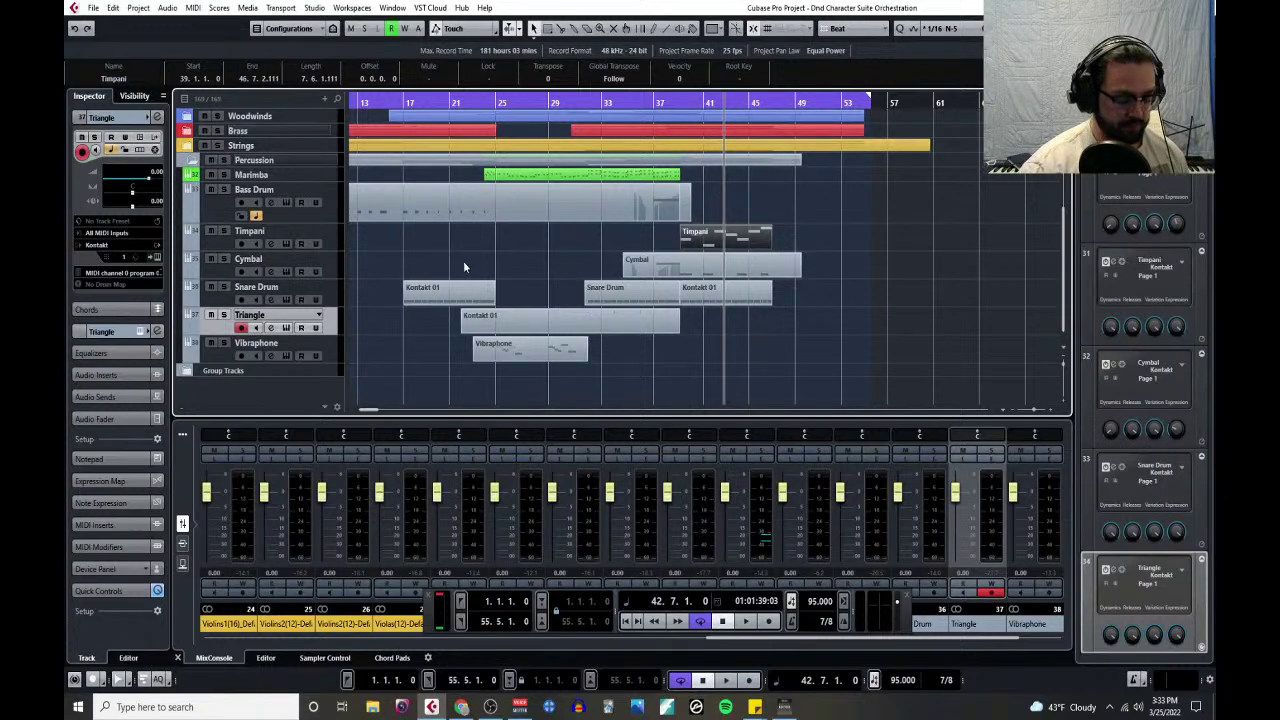
- Examine the percussion parts from Marimba to Vibraphone across the arrangement, collapsing and reopening the Percussion folder
scroll(435, 252, left, 3)
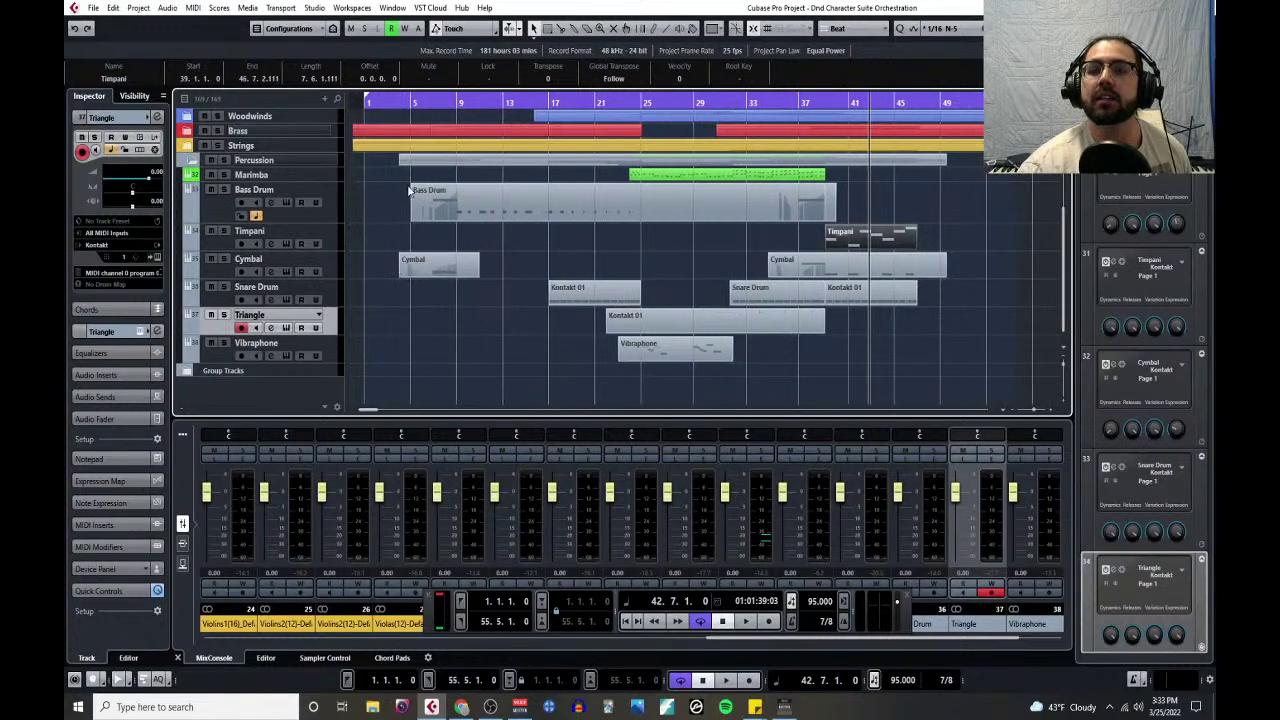
scroll(436, 252, up, 3)
scroll(433, 245, down, 3)
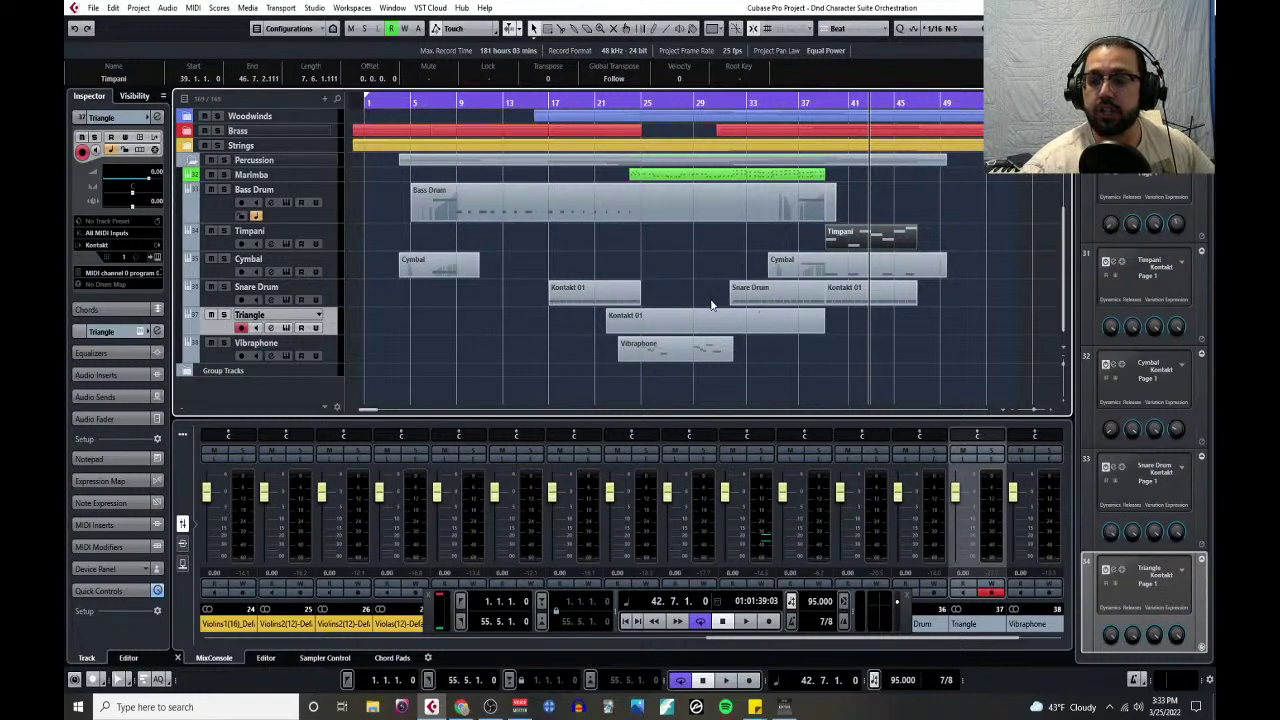
scroll(600, 210, up, 3)
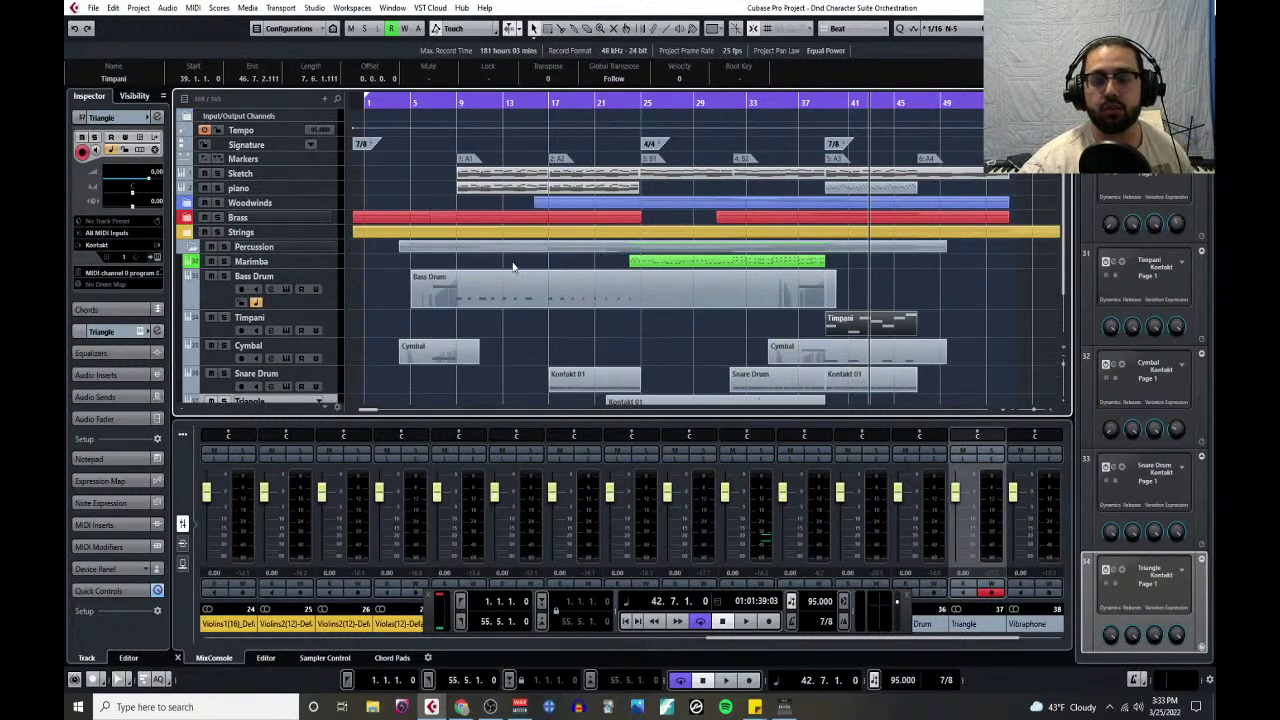
scroll(500, 262, down, 2)
scroll(504, 257, down, 1)
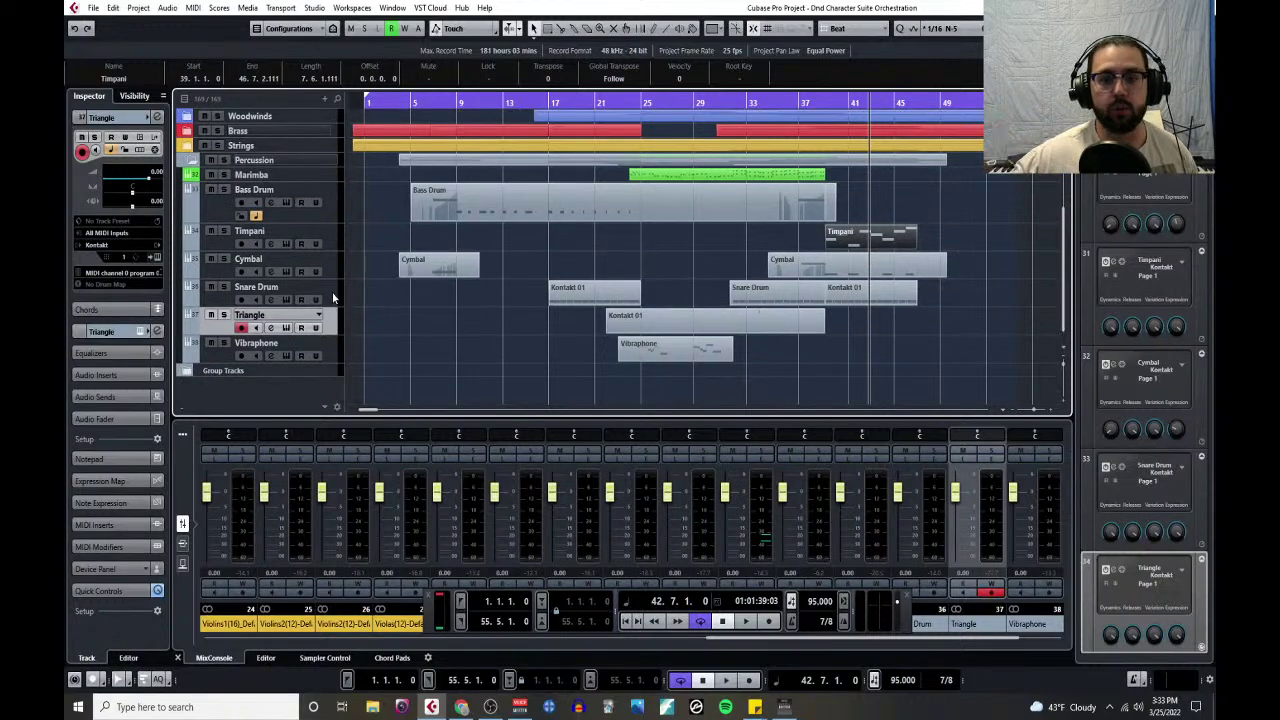
click(318, 322)
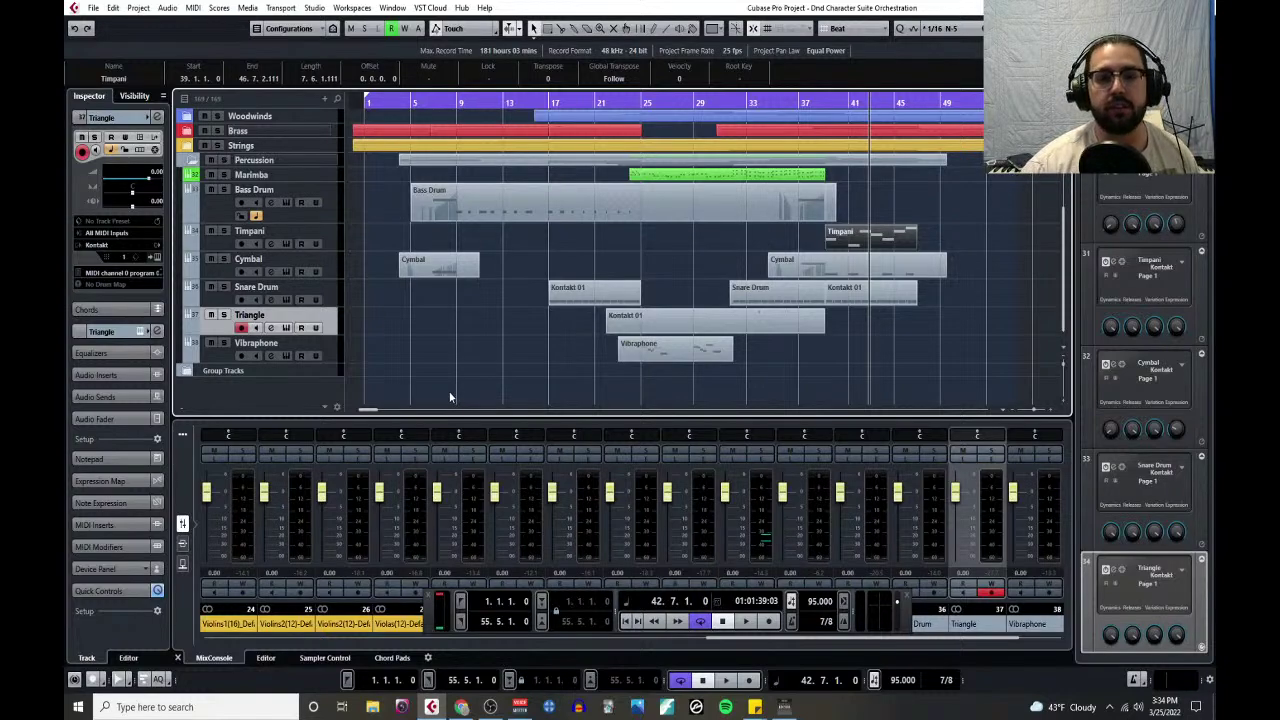
scroll(893, 328, up, 3)
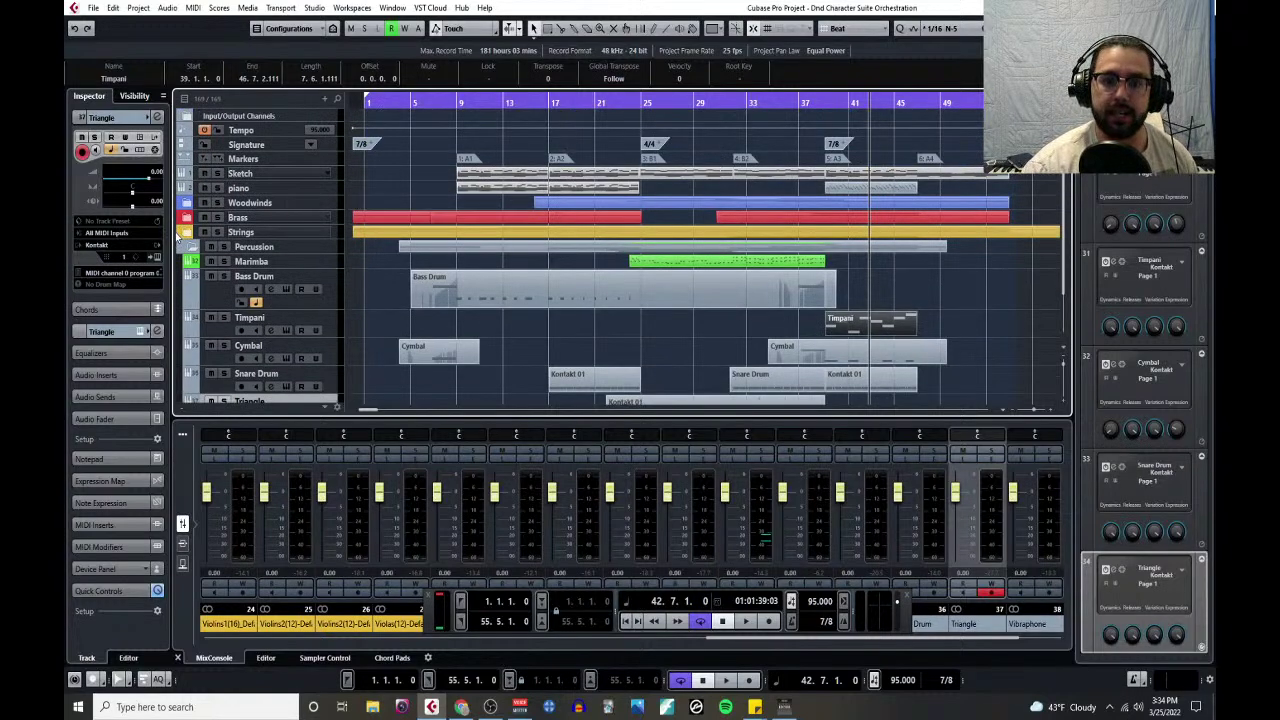
scroll(291, 260, down, 2)
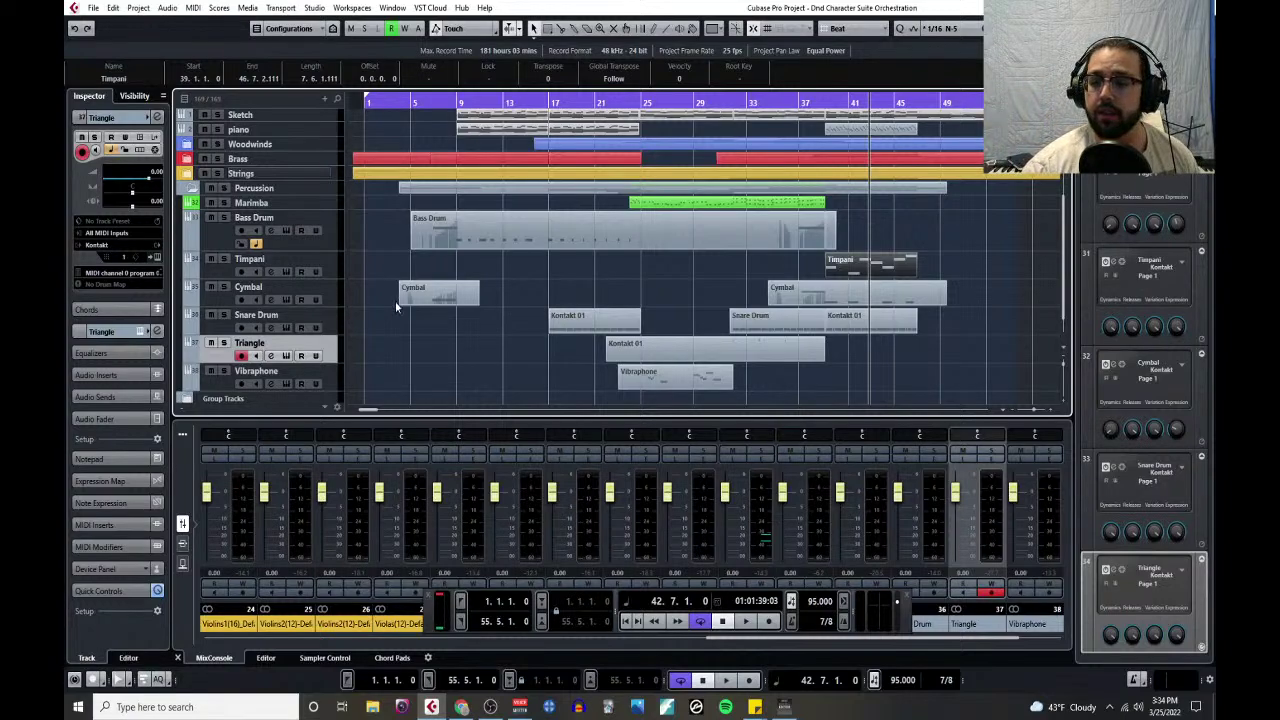
scroll(576, 318, down, 1)
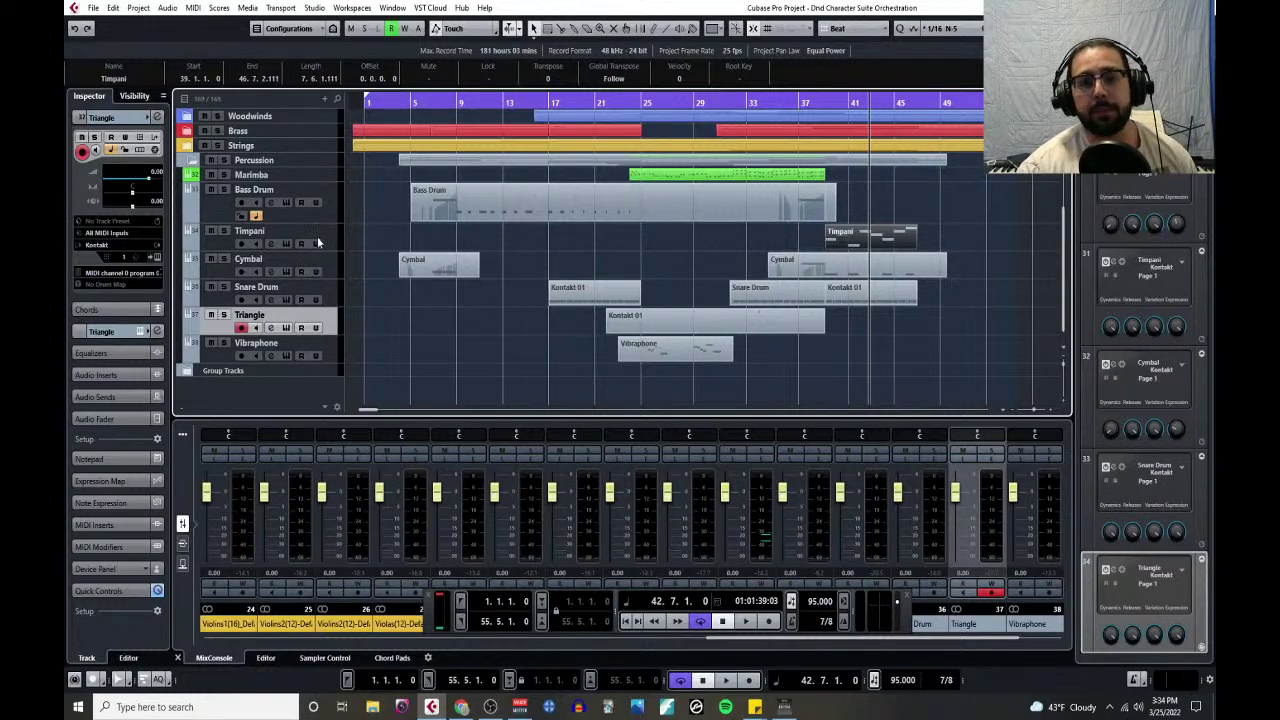
scroll(300, 225, up, 2)
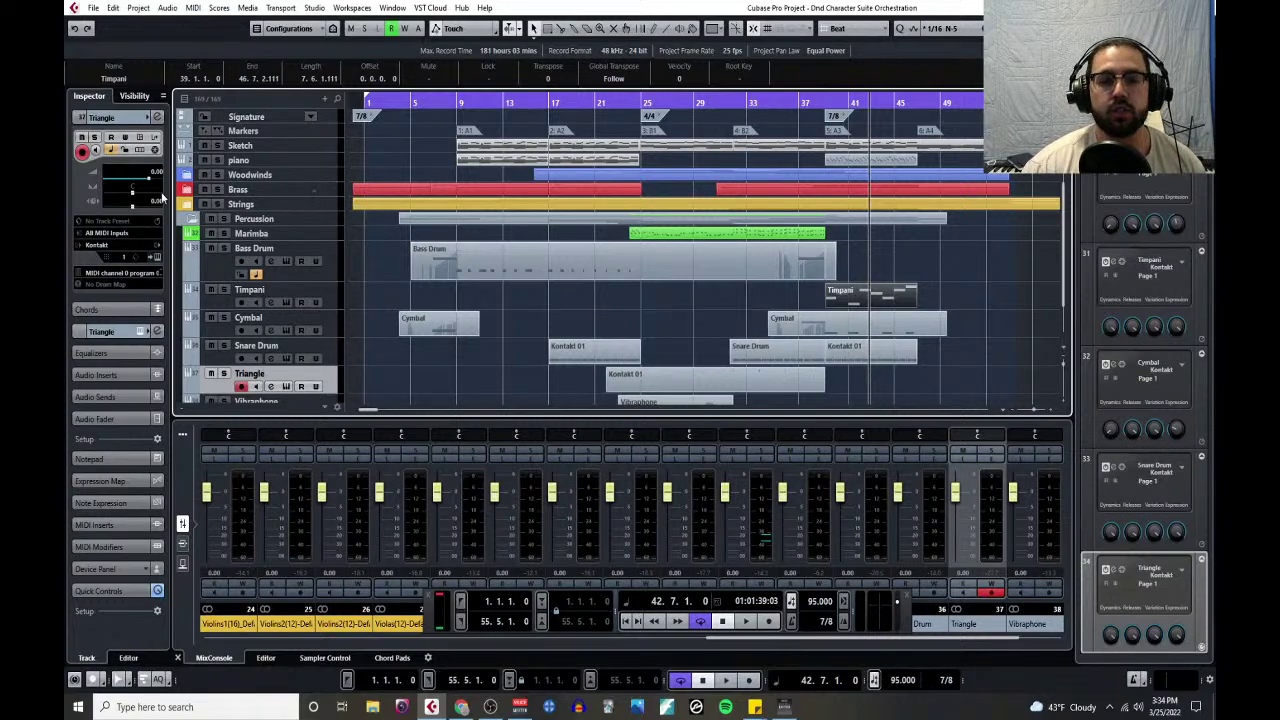
click(193, 219)
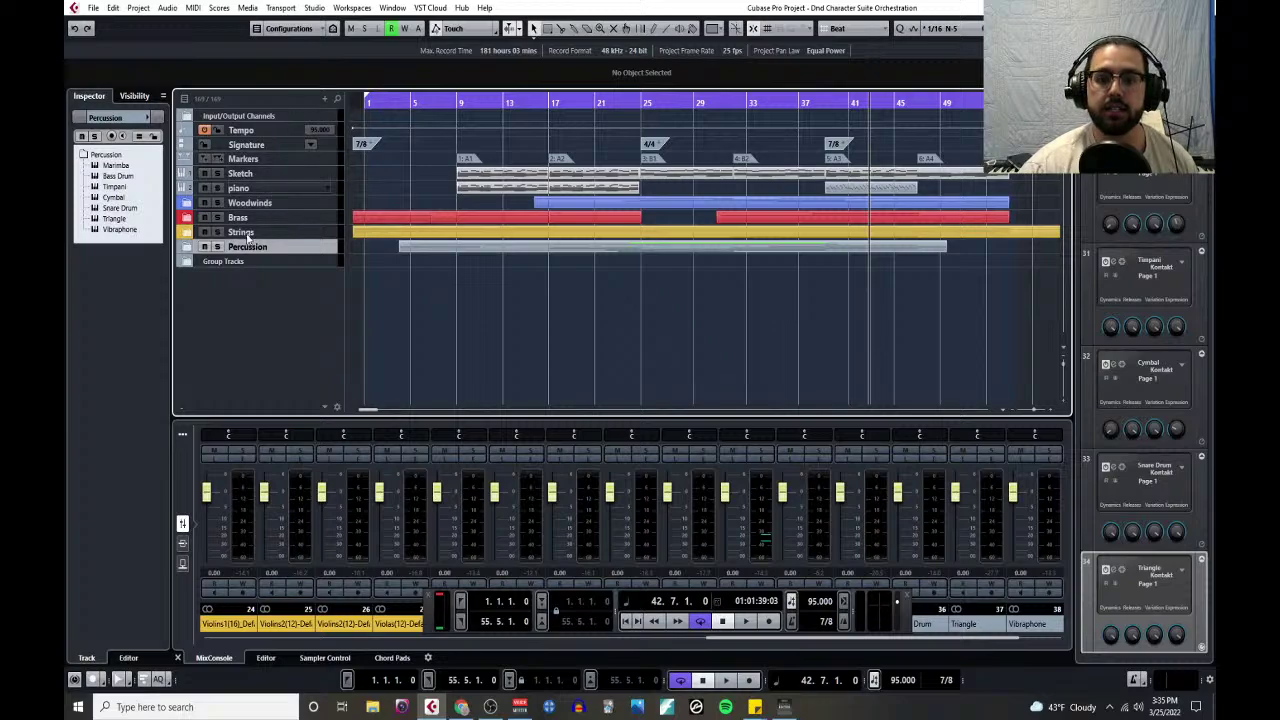
click(191, 250)
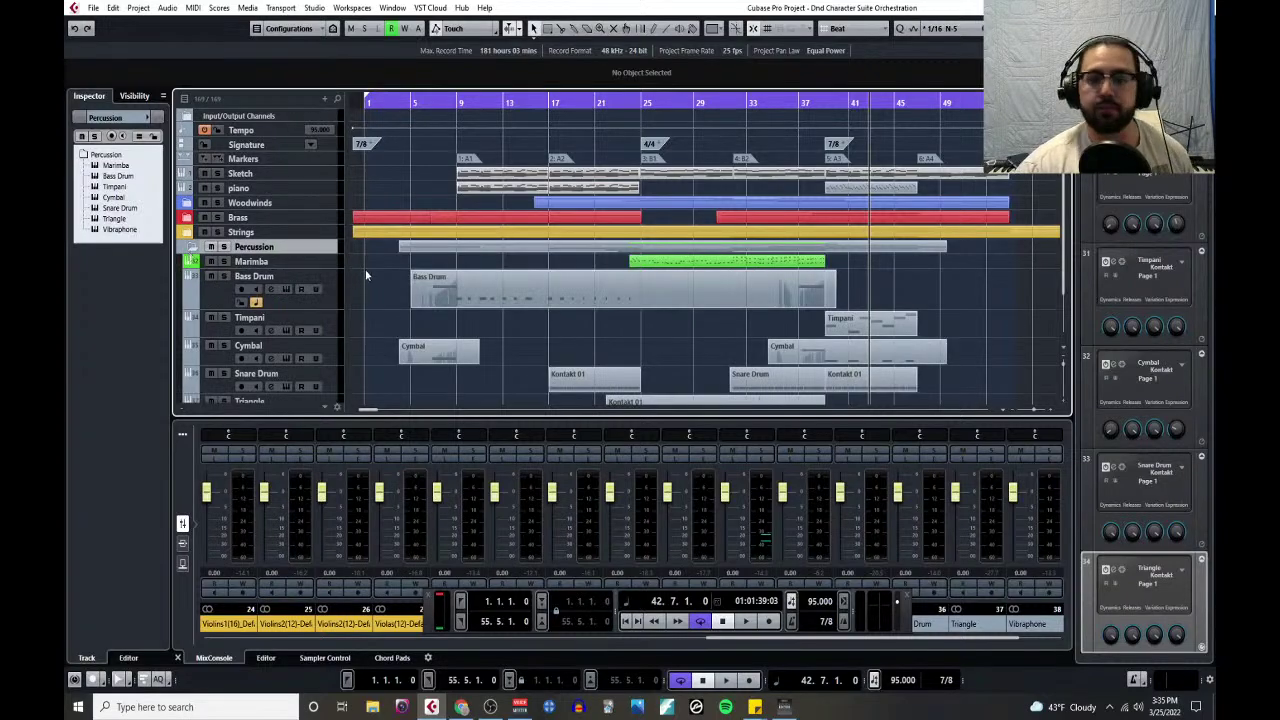
- Place the playhead just before bar 1, turn off the cycle range and play the arrangement while watching the percussion tracks
click(366, 103)
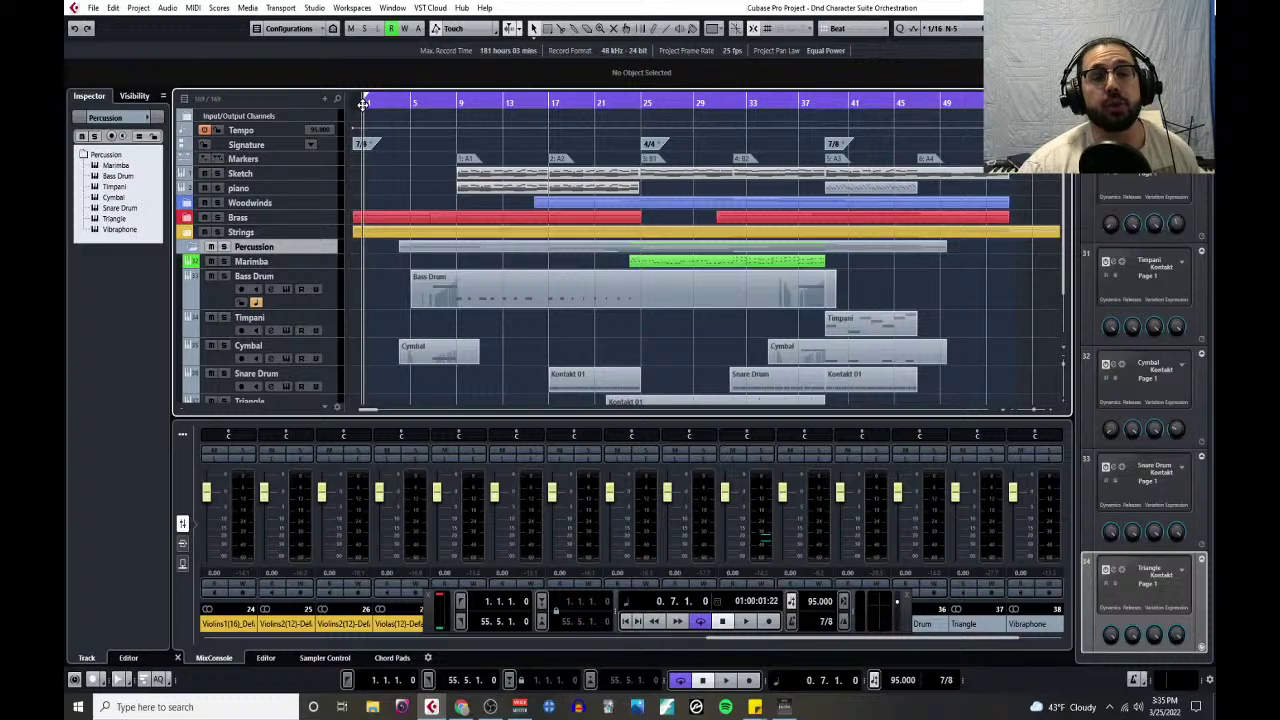
scroll(525, 251, down, 3)
scroll(429, 325, up, 6)
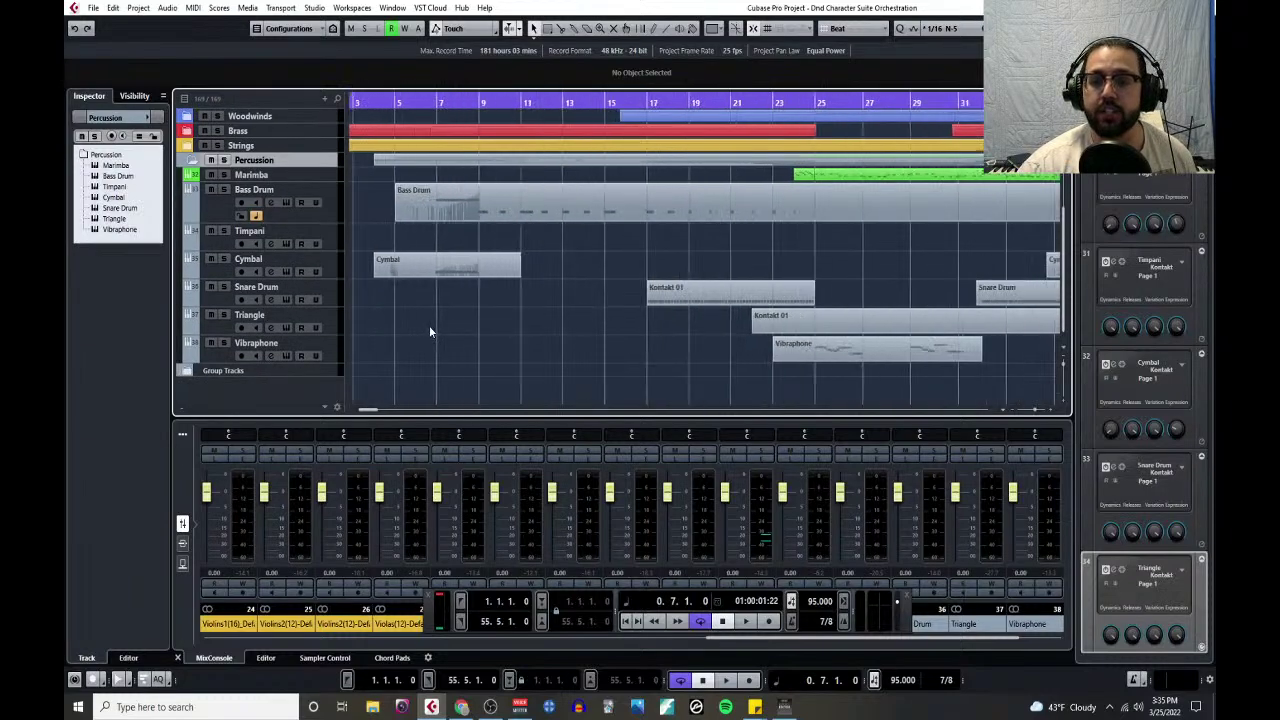
scroll(441, 305, left, 6)
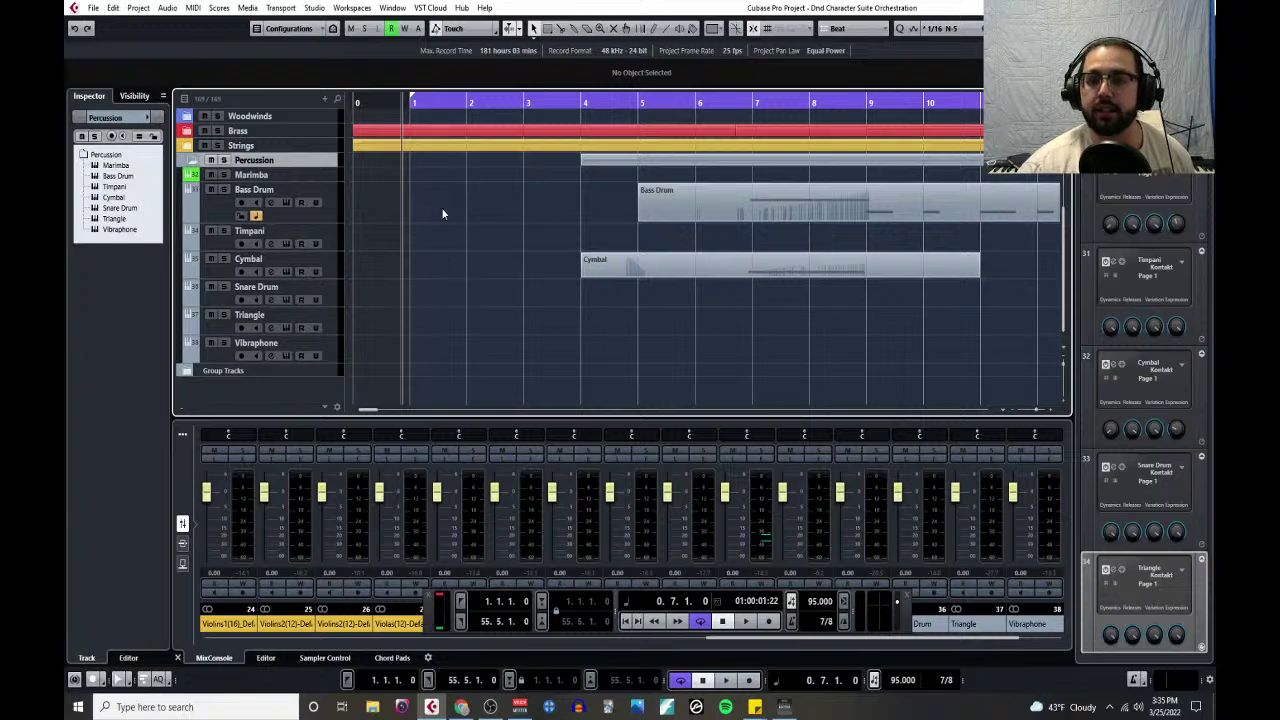
click(488, 96)
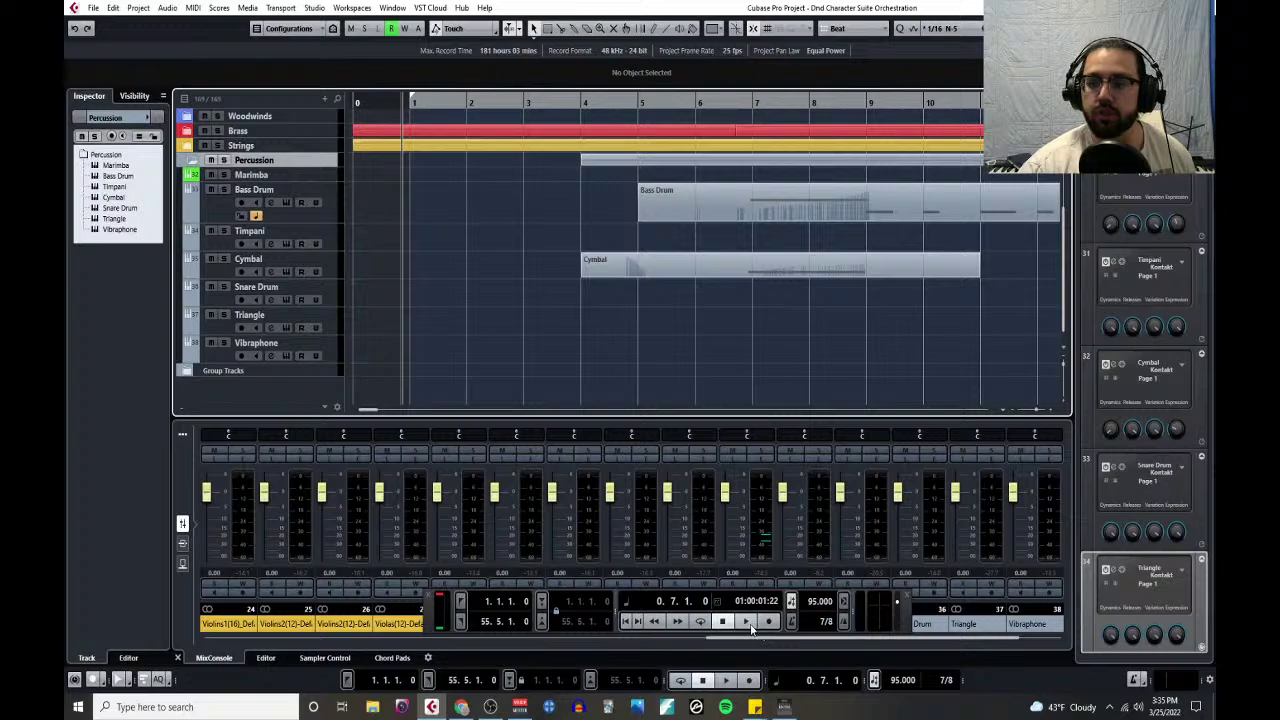
click(749, 621)
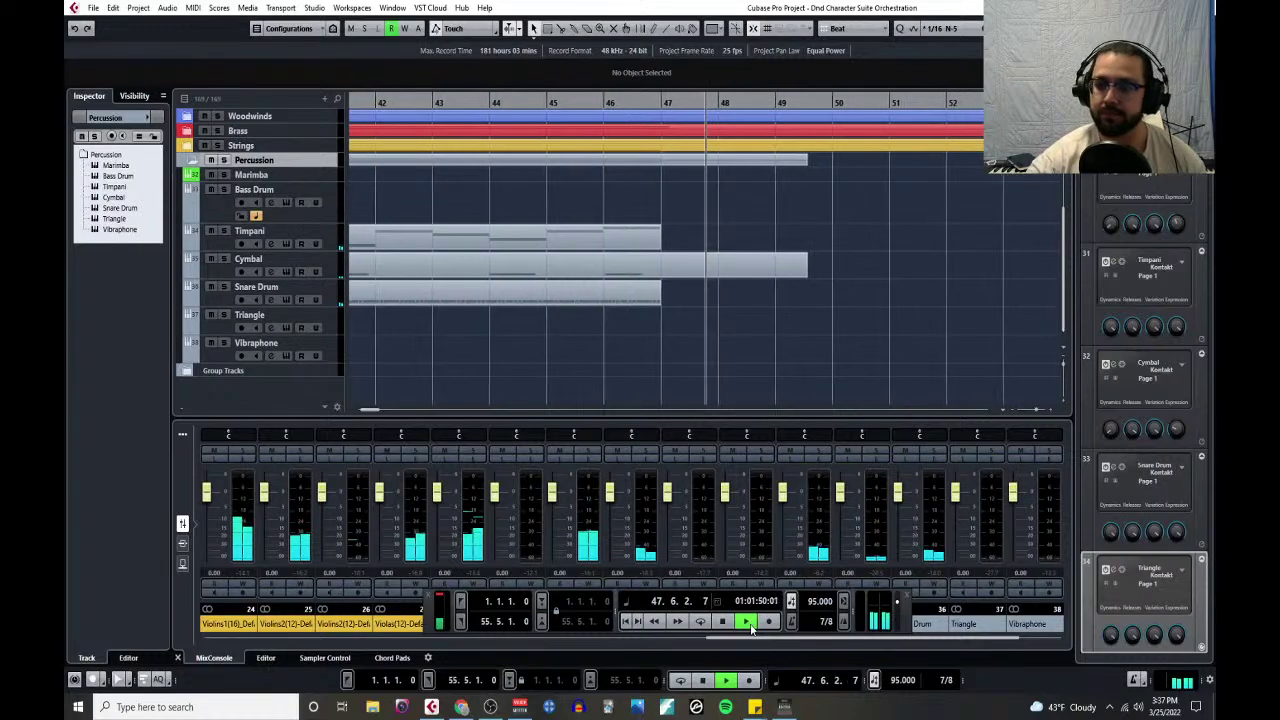
- Expand the Strings folder during playback, enlarge the Violins1(16)_Default track to follow its notes, and stop just past bar 55
scroll(767, 302, up, 3)
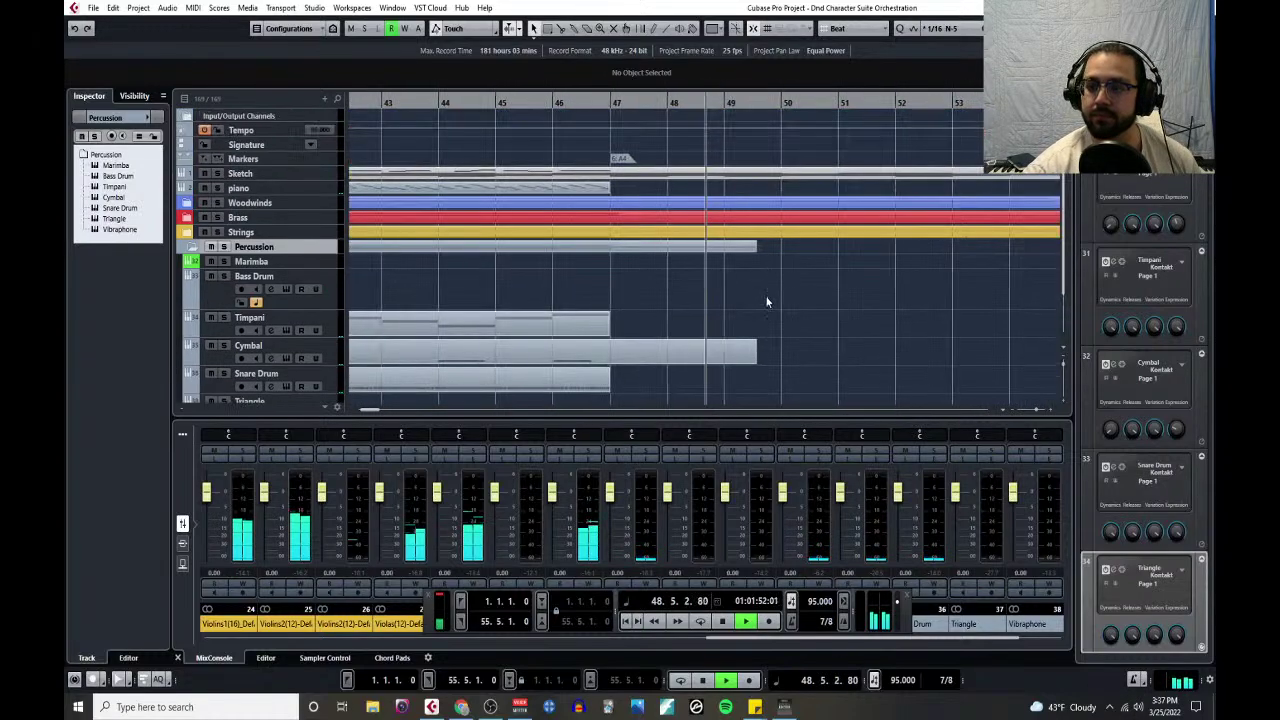
key(g)
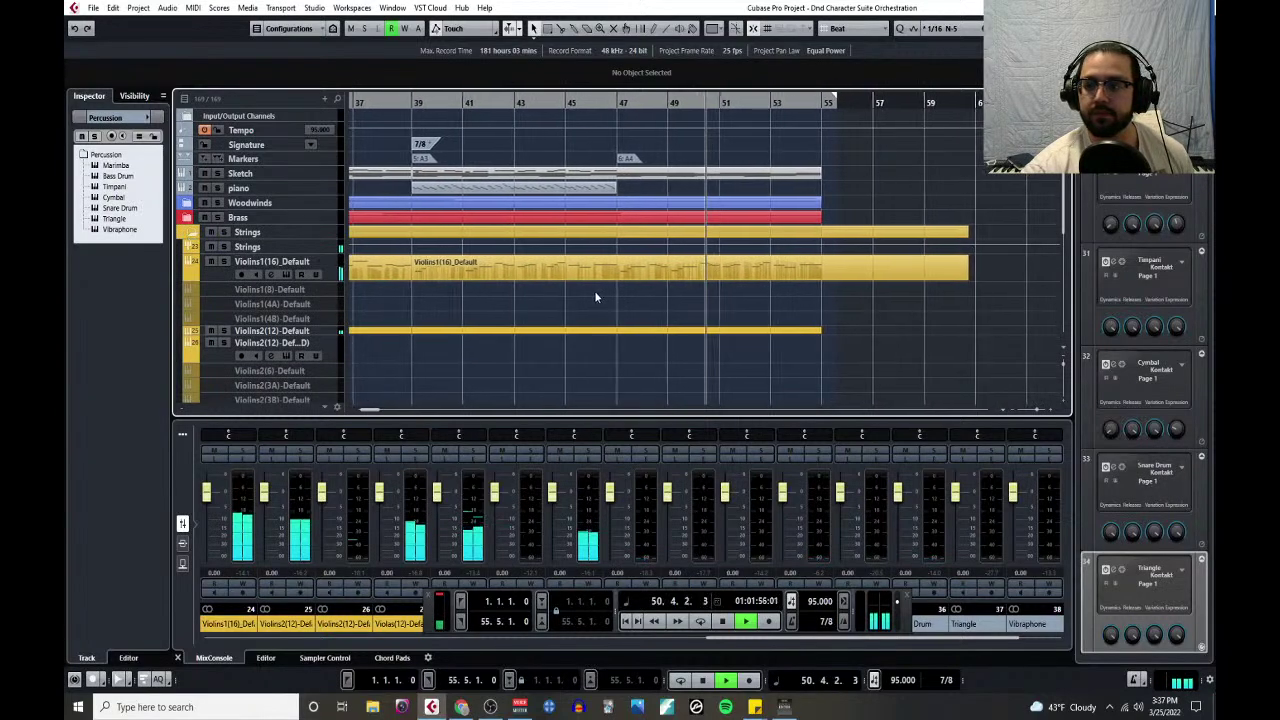
scroll(594, 290, down, 3)
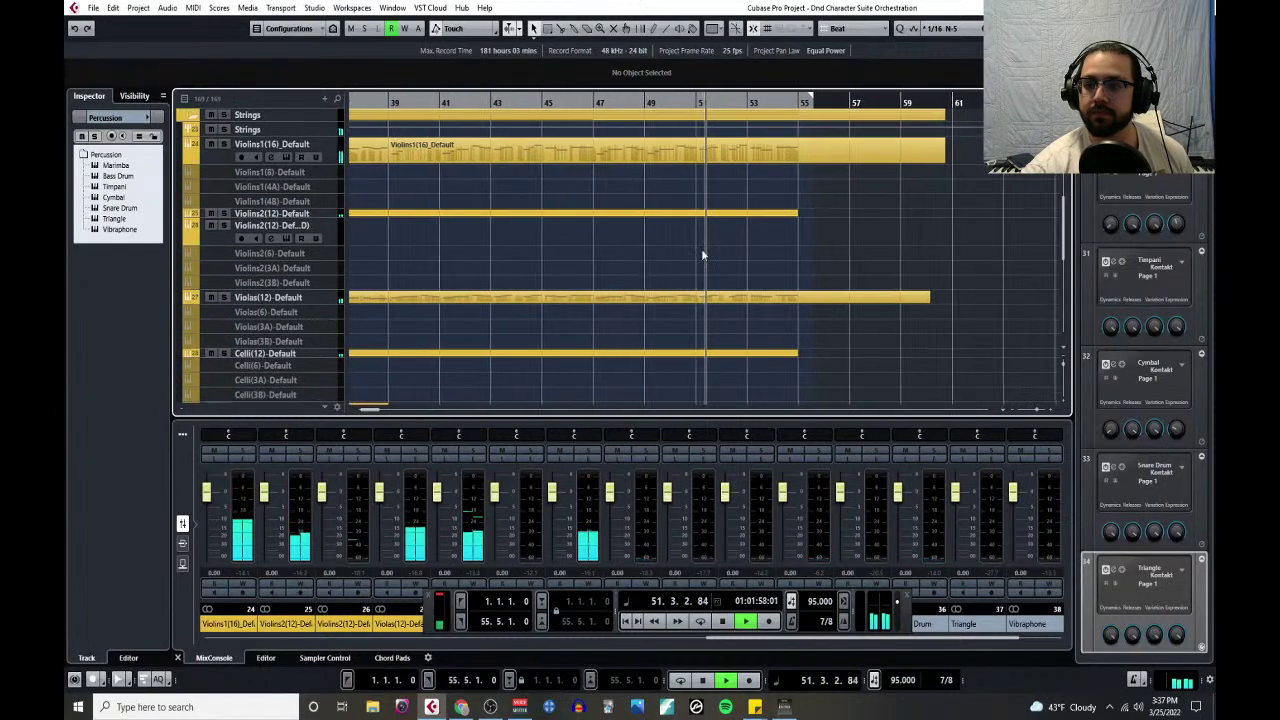
scroll(740, 250, up, 2)
key(h)
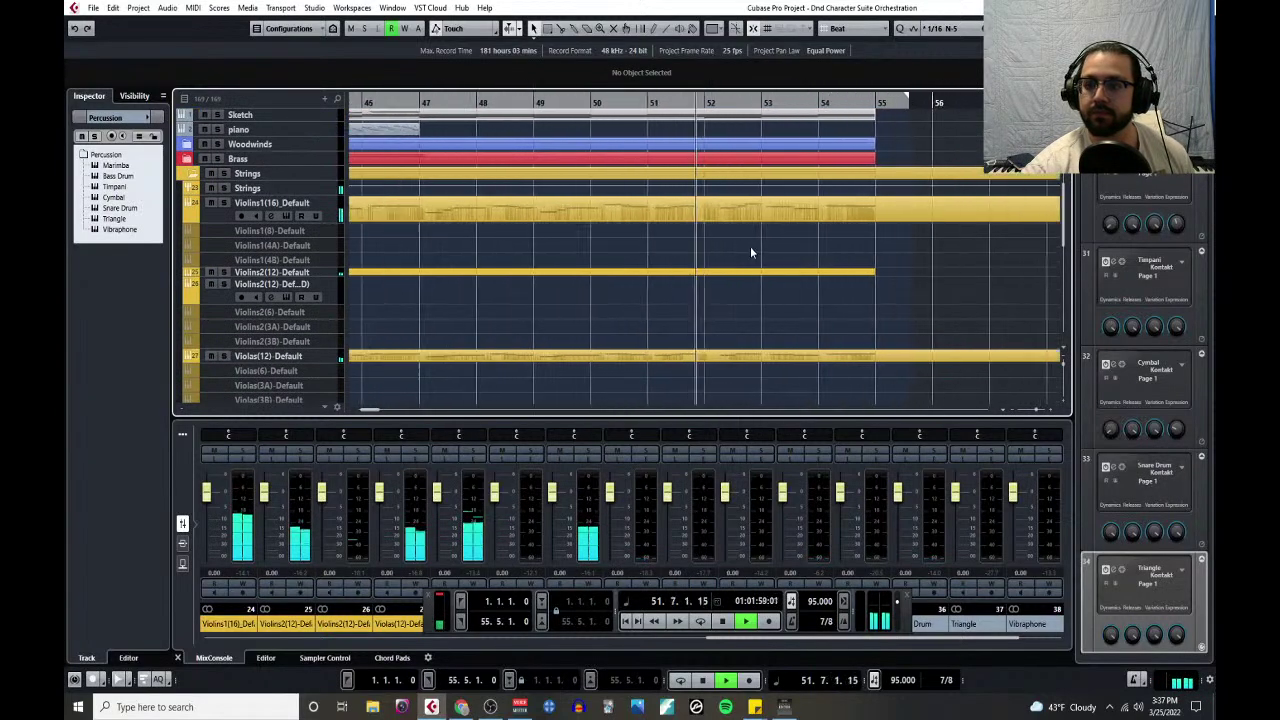
click(342, 222)
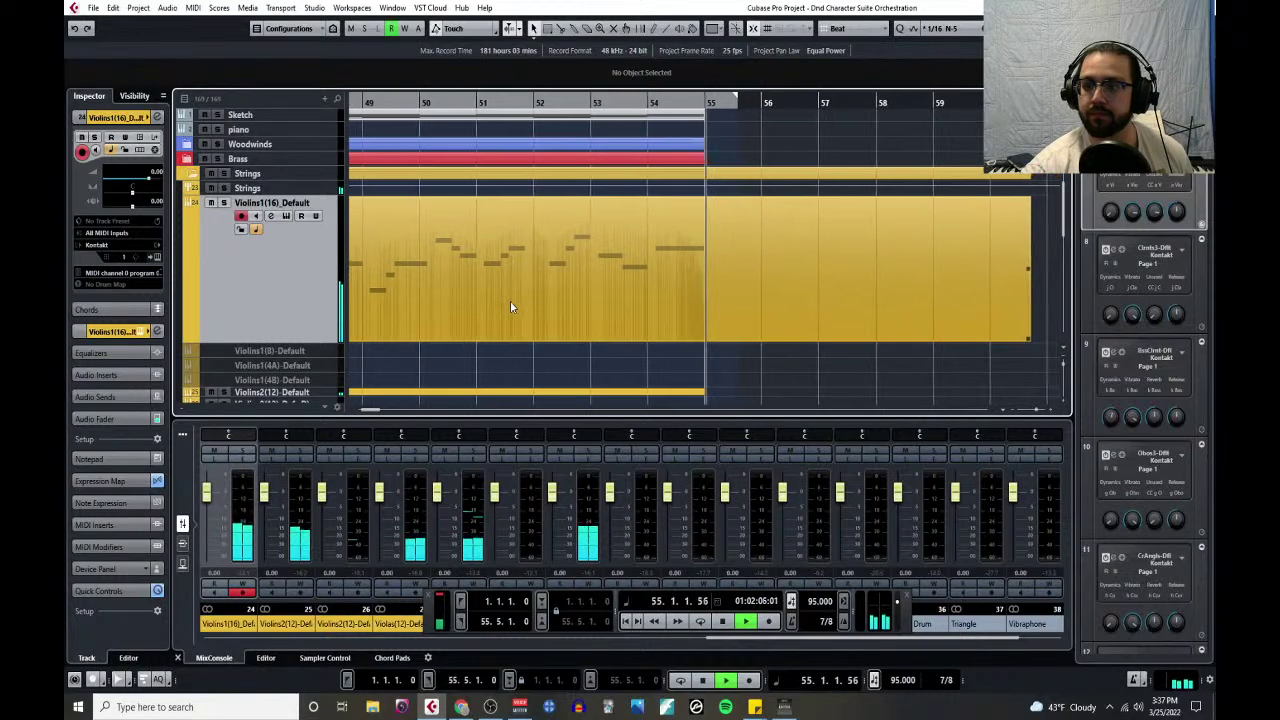
key(space)
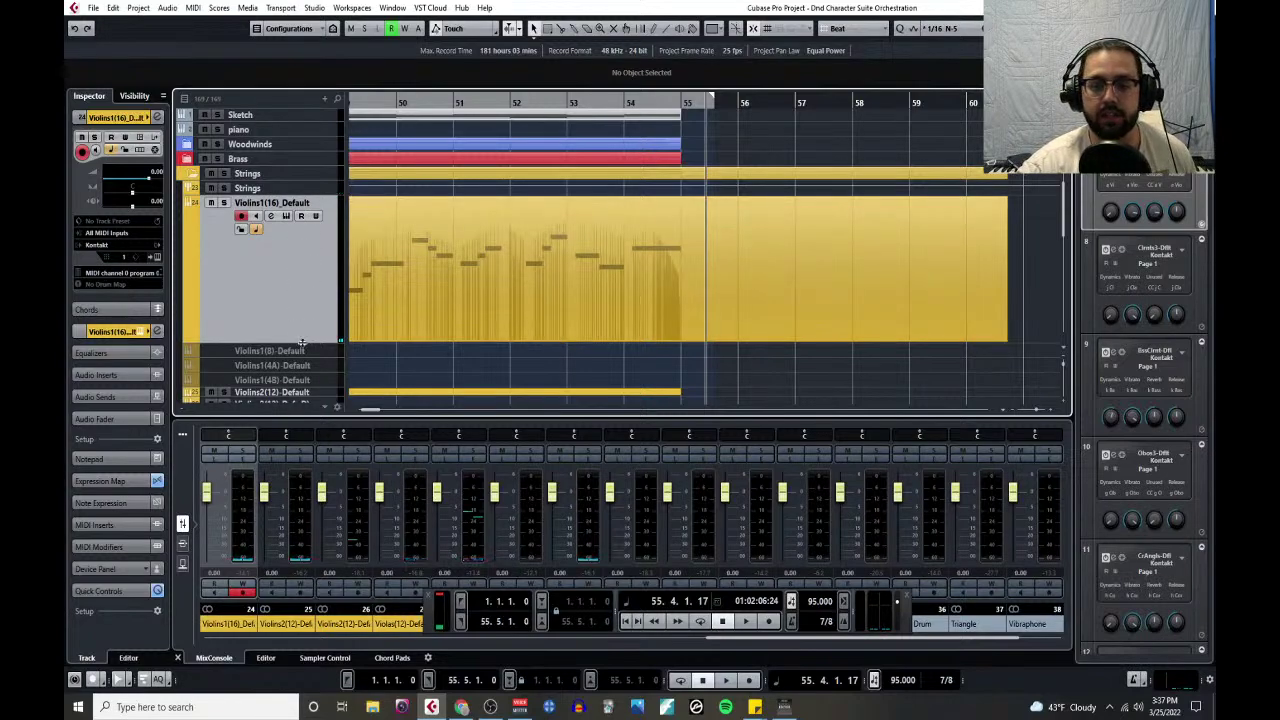
- Shrink the Violins1(16)_Default track to a single row and collapse the Strings folder
drag(302, 346, 318, 203)
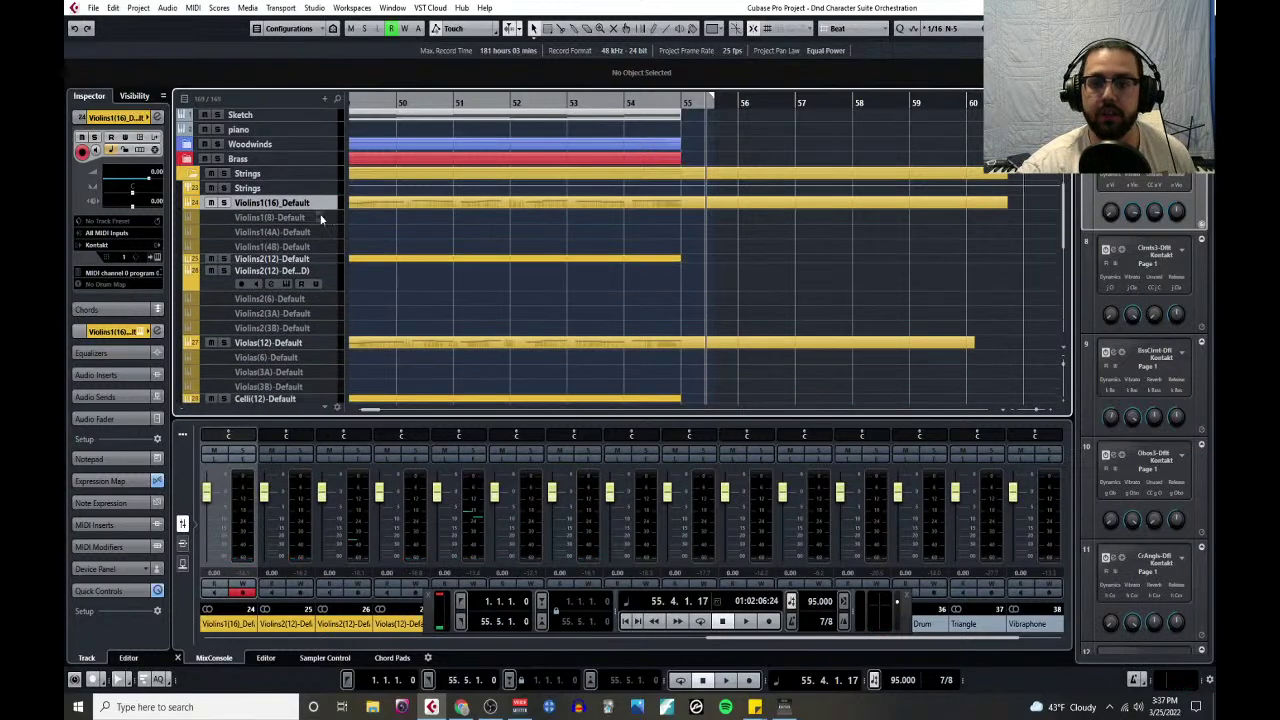
key(g)
key(g)
scroll(434, 279, left, 8)
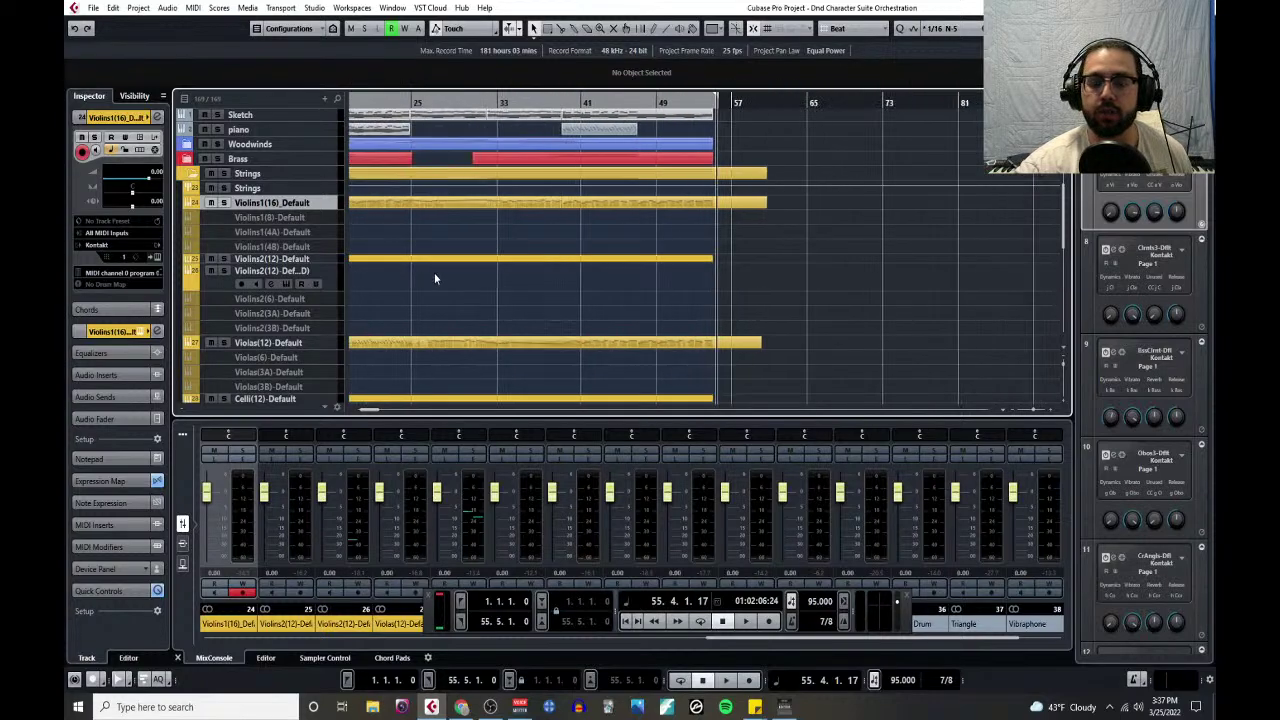
click(193, 177)
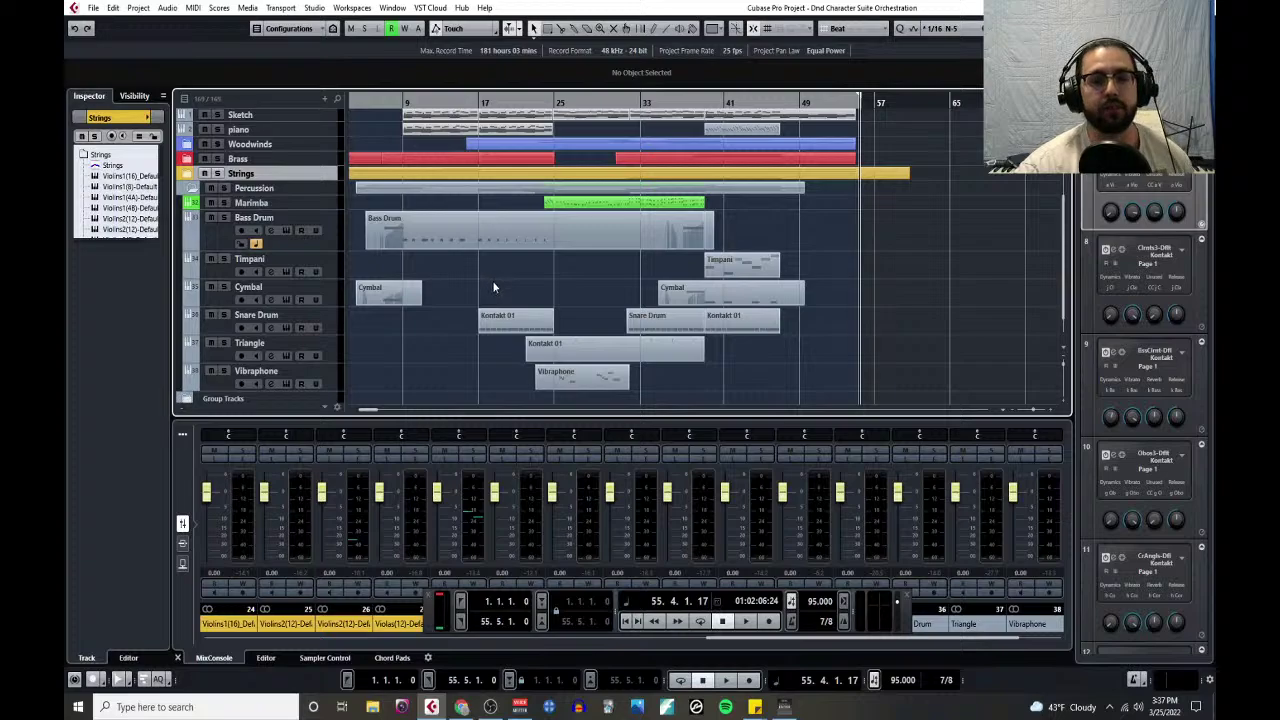
- Collapse the Percussion folder so only the main track folders are listed
scroll(494, 280, down, 1)
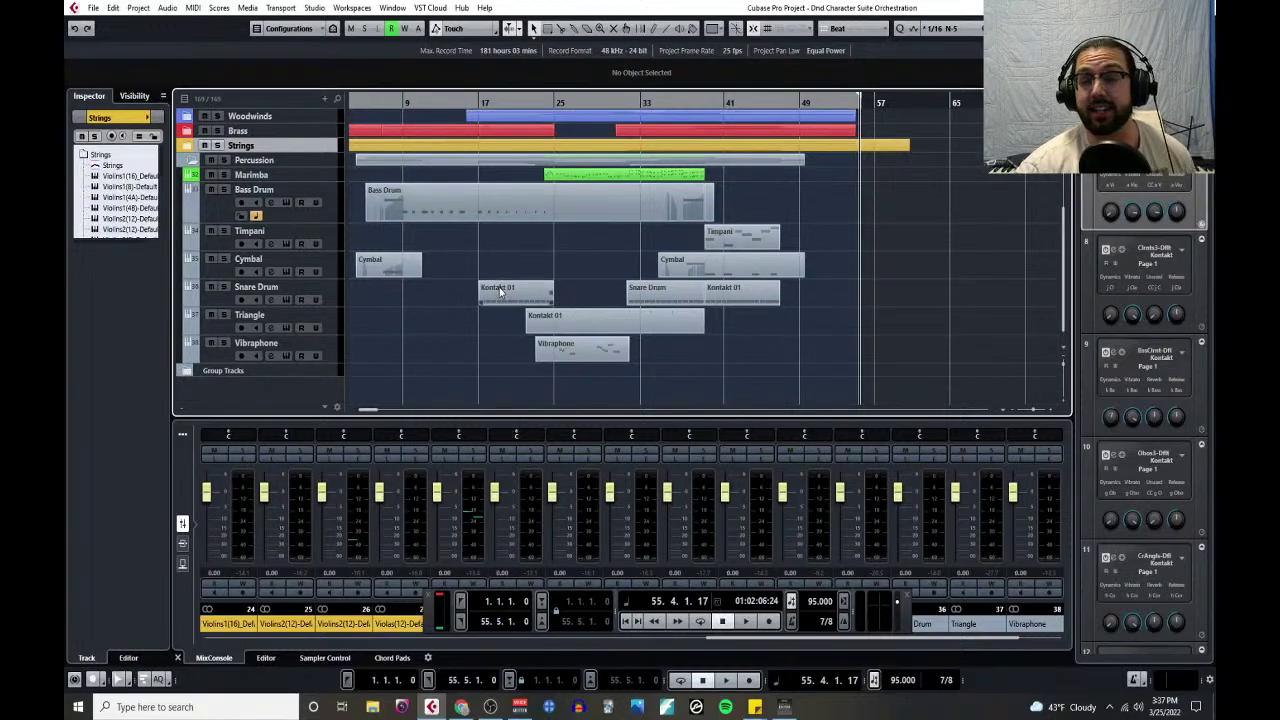
scroll(496, 283, up, 3)
scroll(495, 280, left, 1)
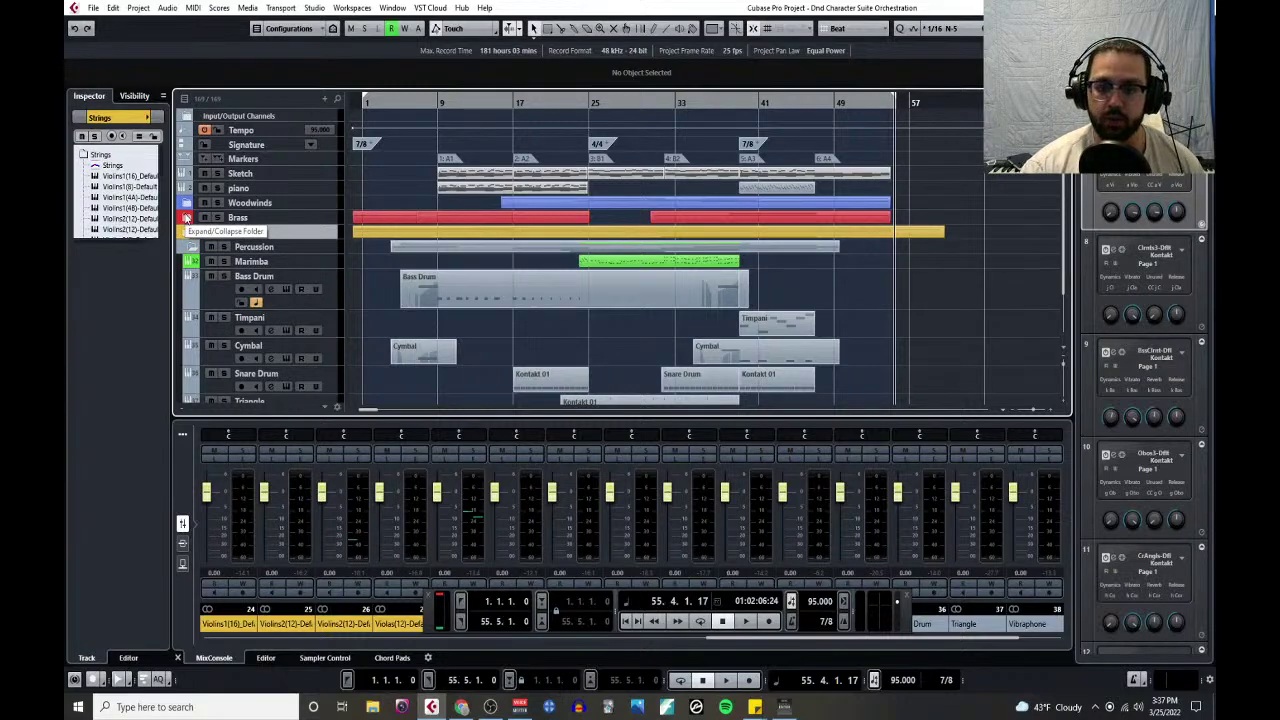
click(188, 249)
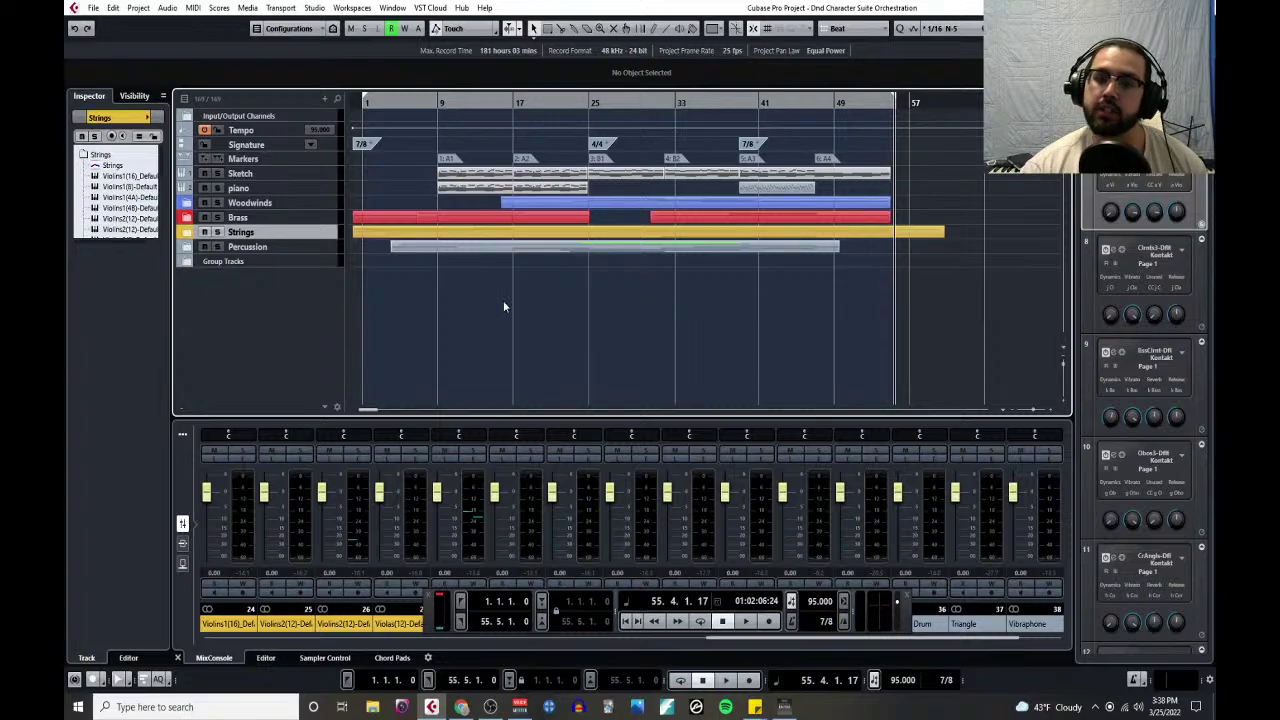
- Open the project notepad and insert seven blank lines above the timpani notes
click(139, 8)
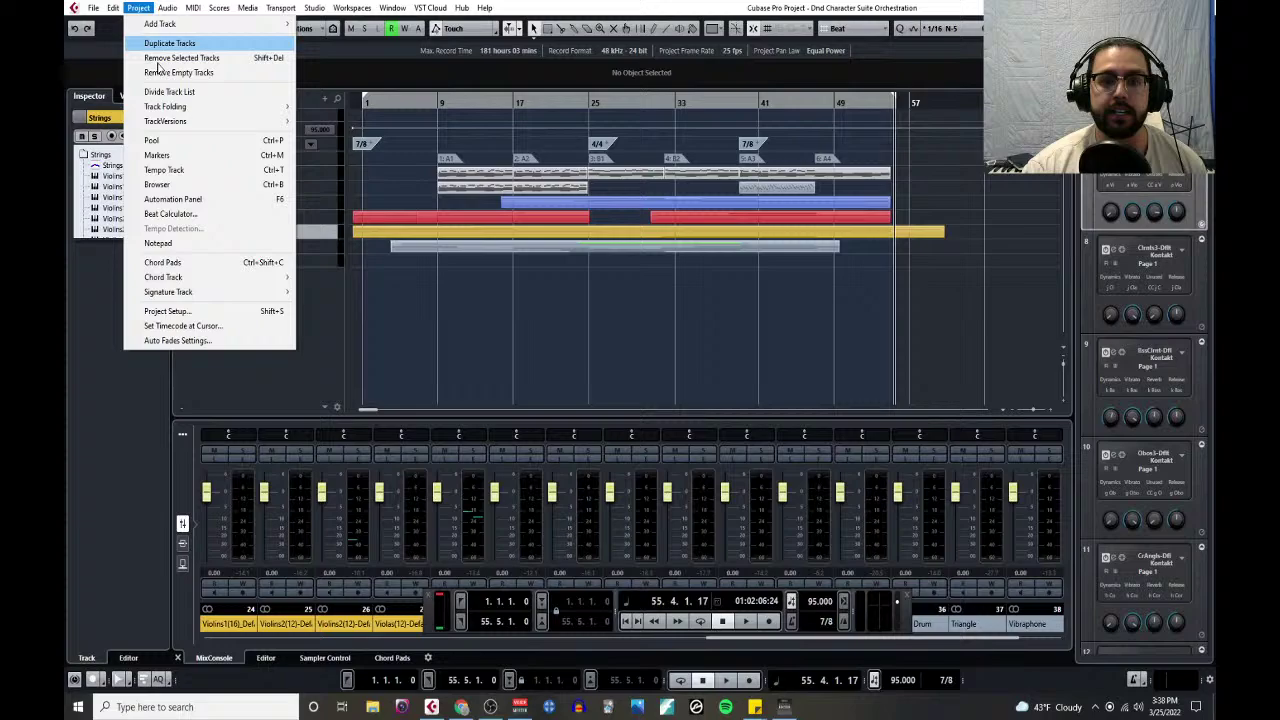
click(165, 243)
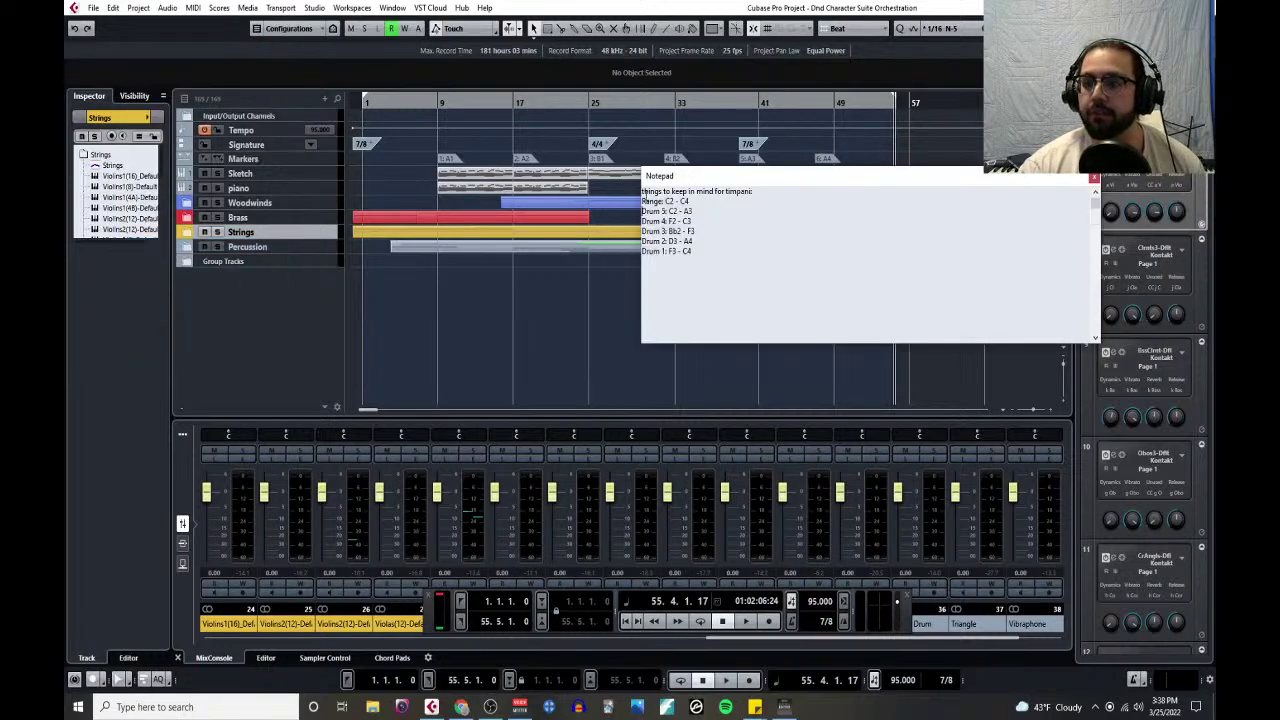
key(Return)
key(Return)
key(Return)
key(Return)
key(Return)
key(Return)
key(Return)
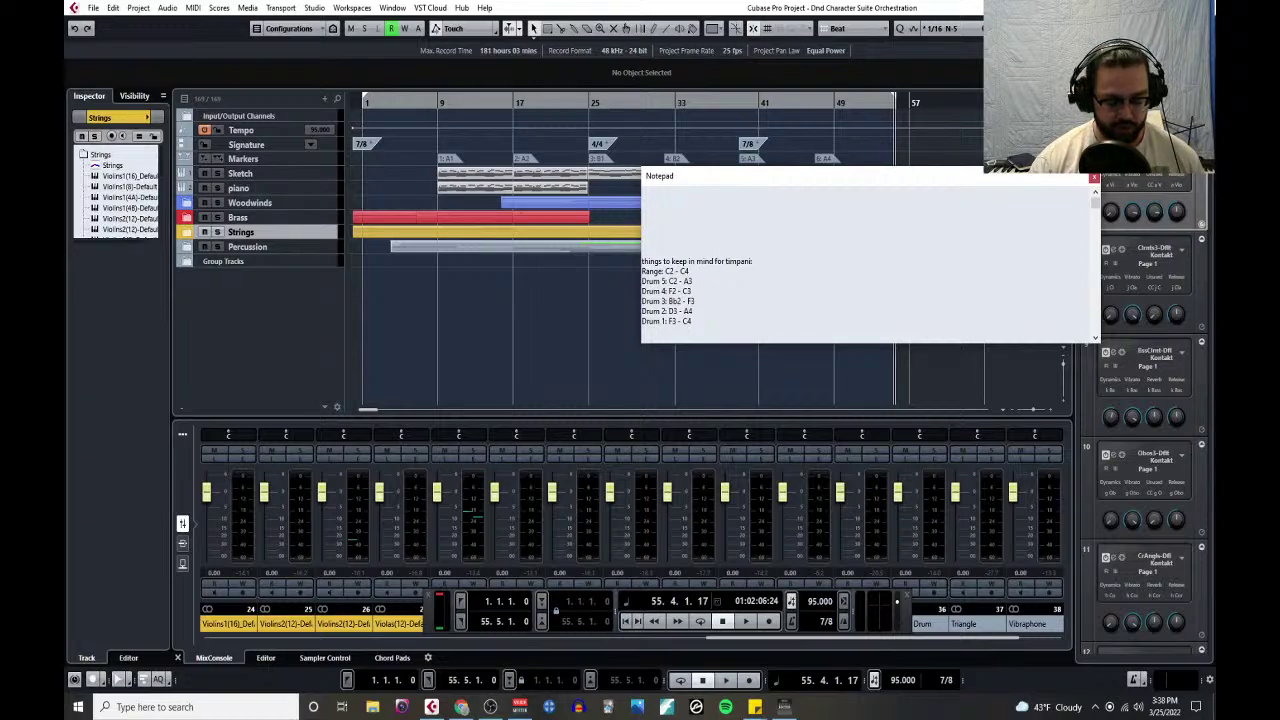
- Write "stereo imaging and delay" on the notepad's first line and leave the notepad
text(stereo imag)
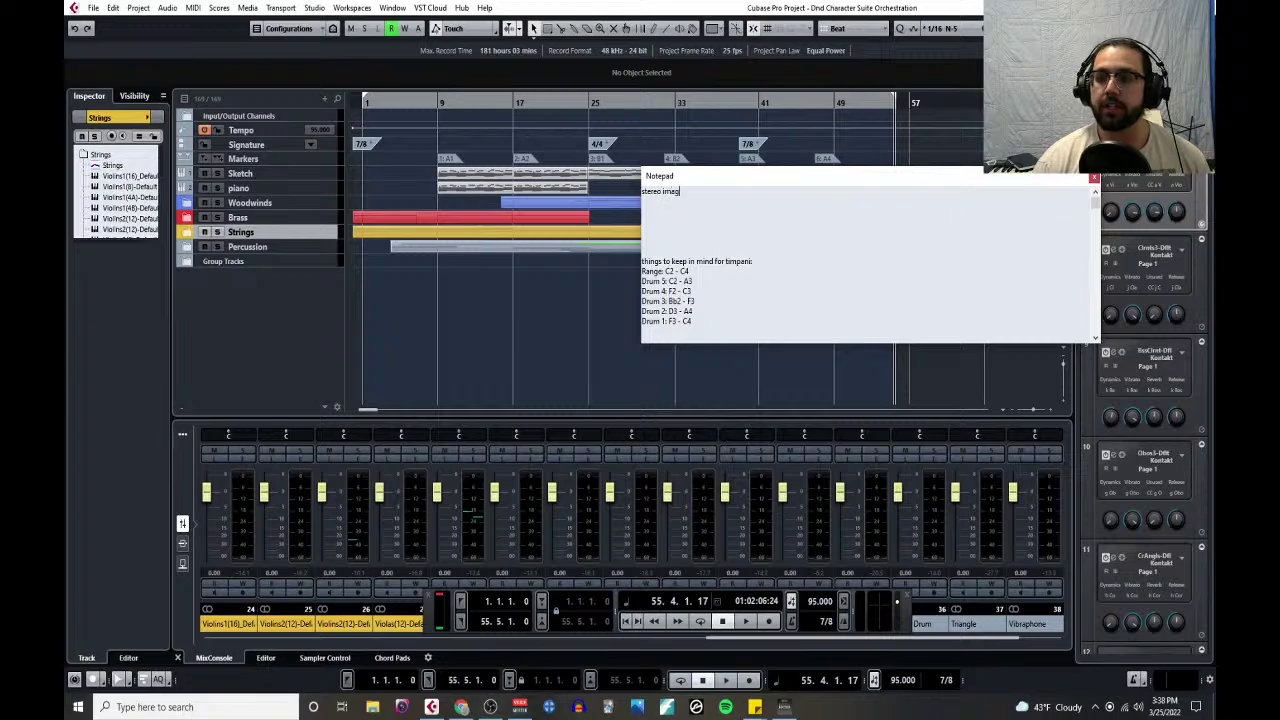
text(ing:)
key(BackSpace)
key(BackSpace)
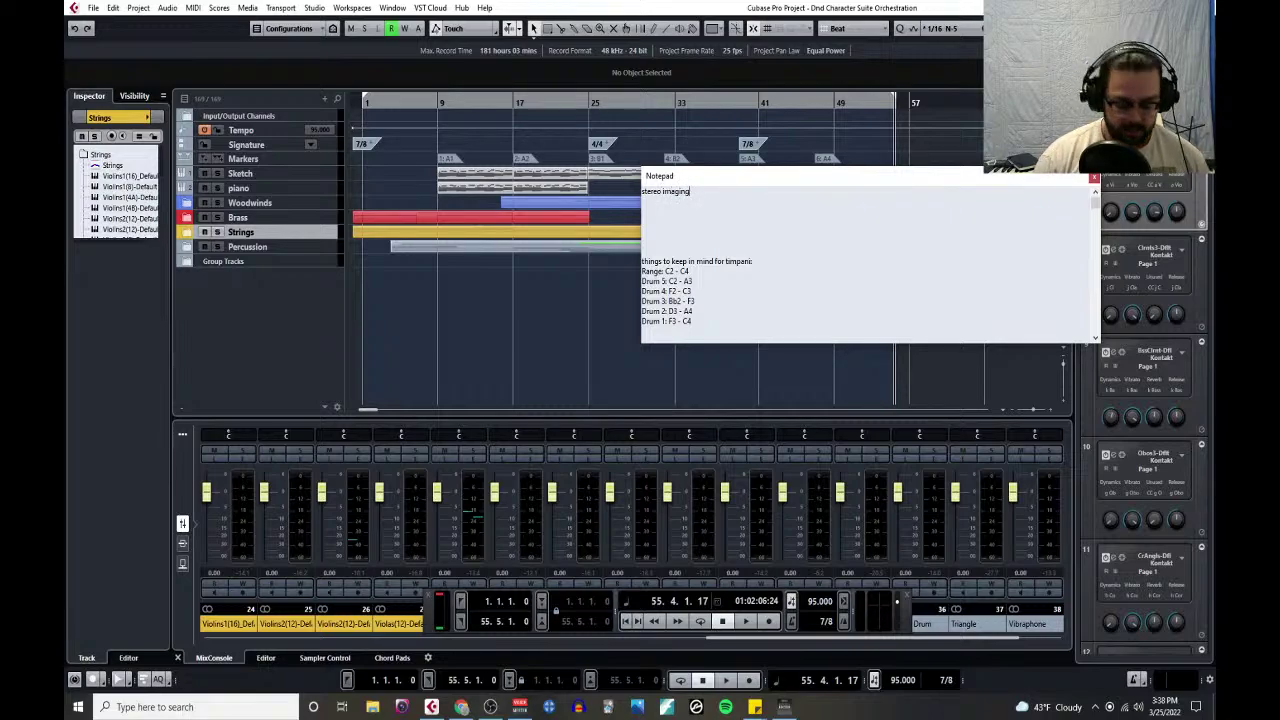
text(and delay)
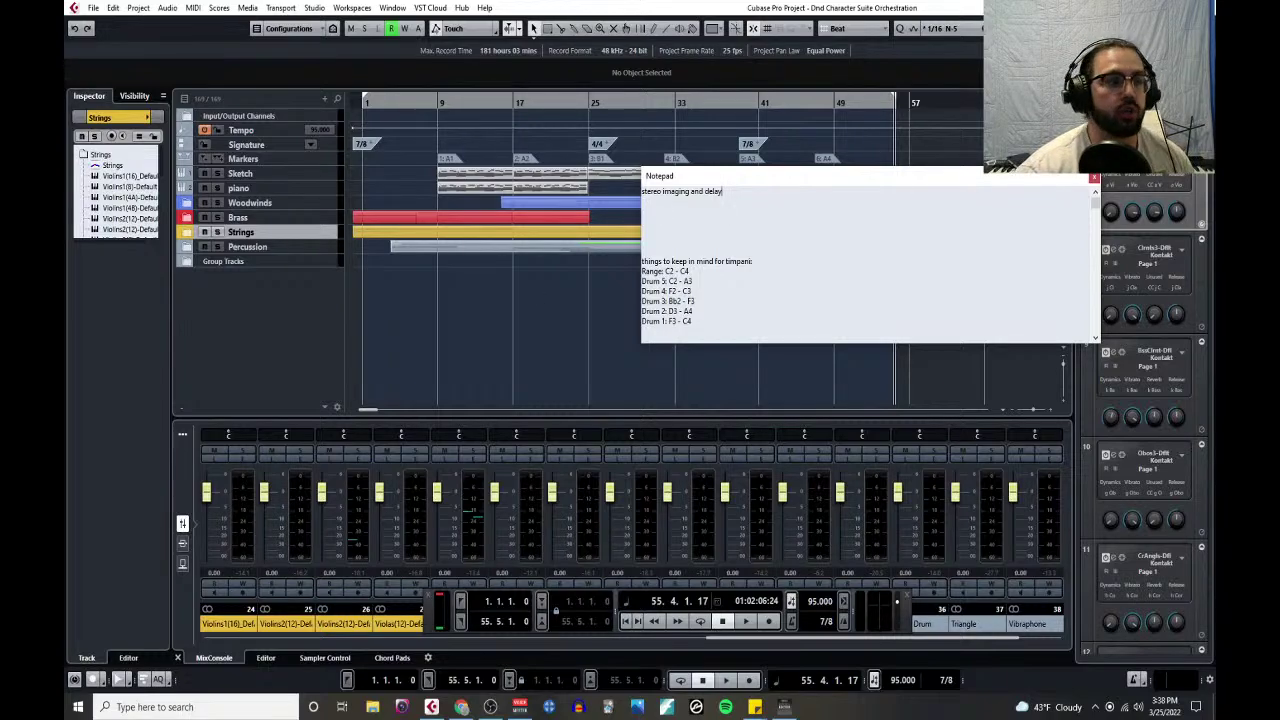
click(431, 707)
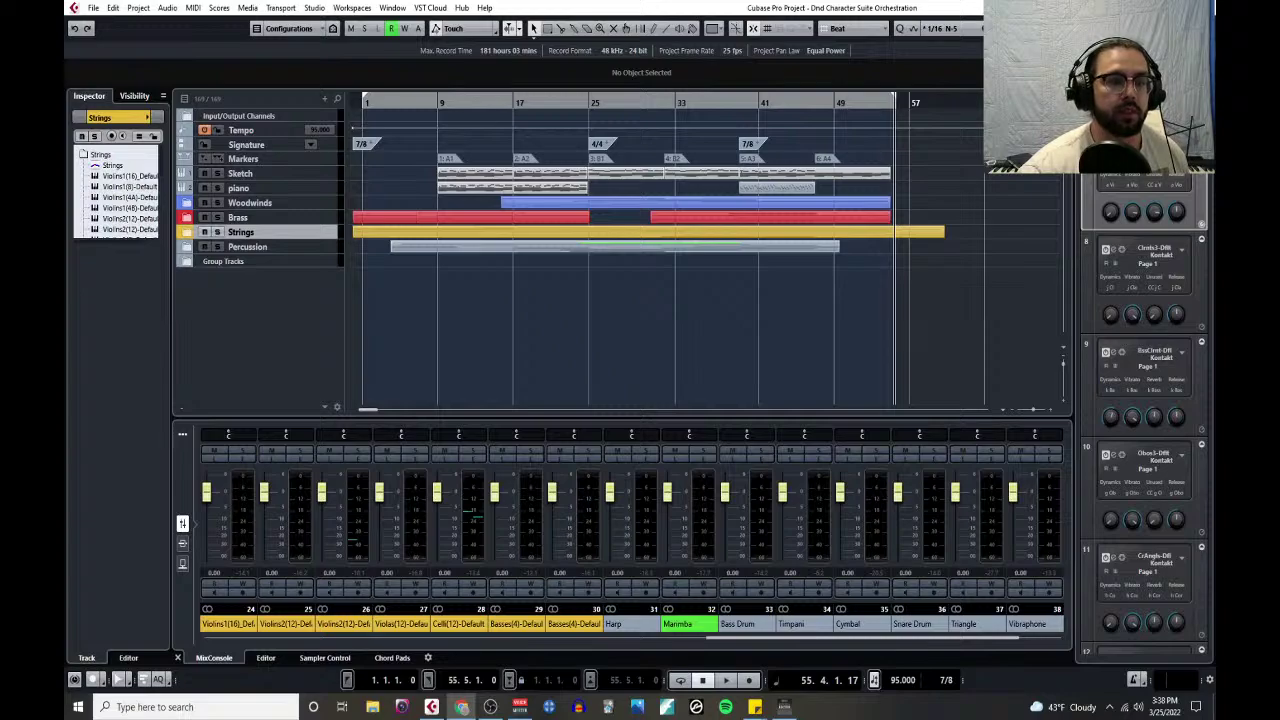
- Switch to Chrome and enlarge the orchestra seating chart image to study where each instrument section sits
key(alt+Tab)
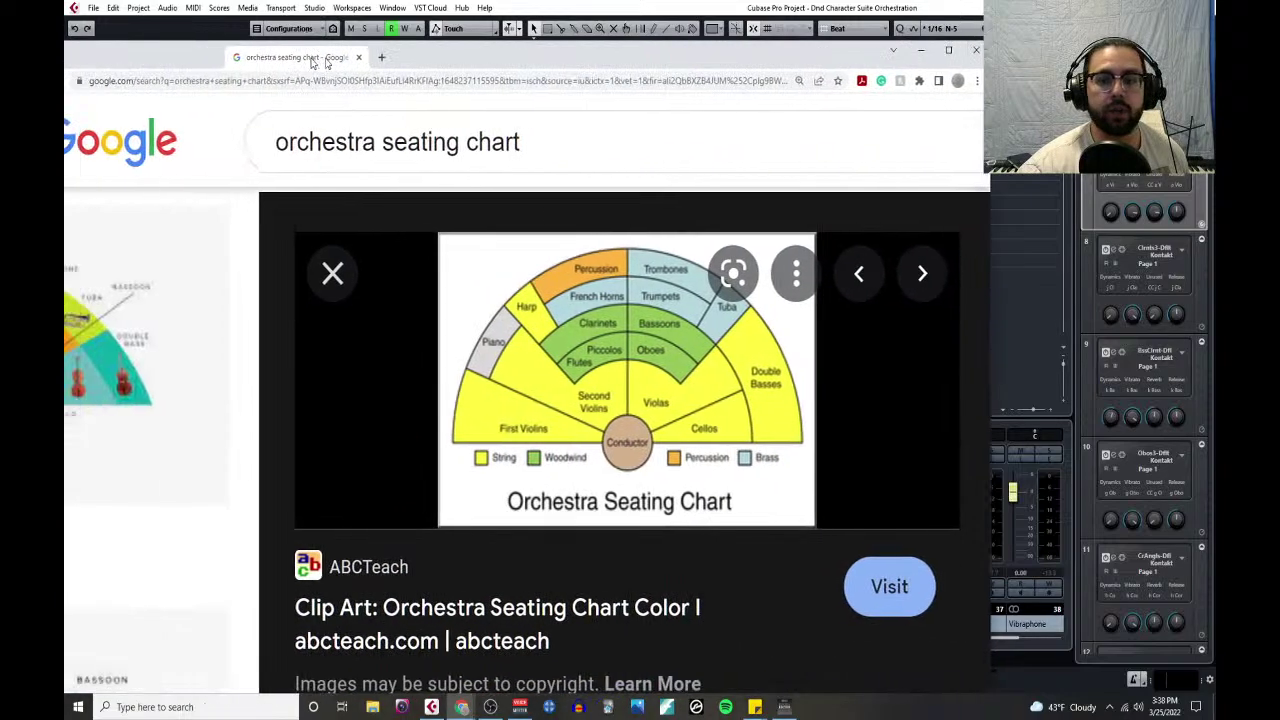
key(ctrl+plus)
key(ctrl+plus)
key(ctrl+plus)
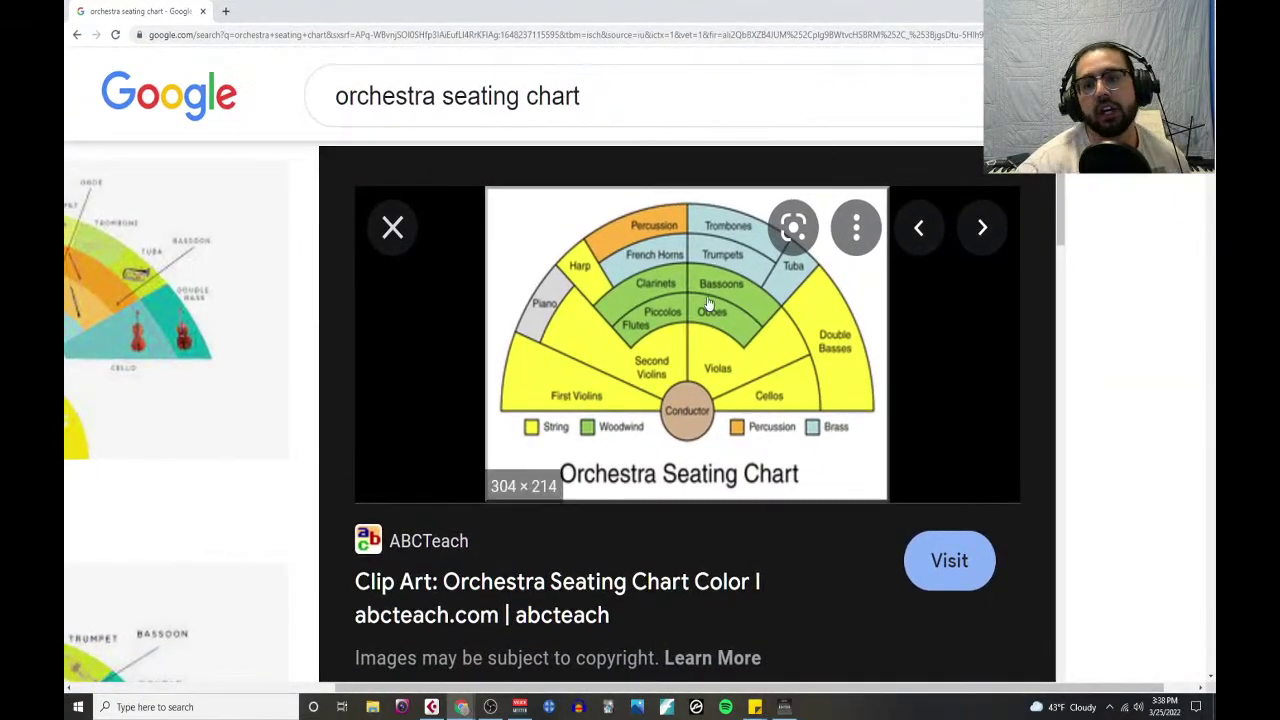
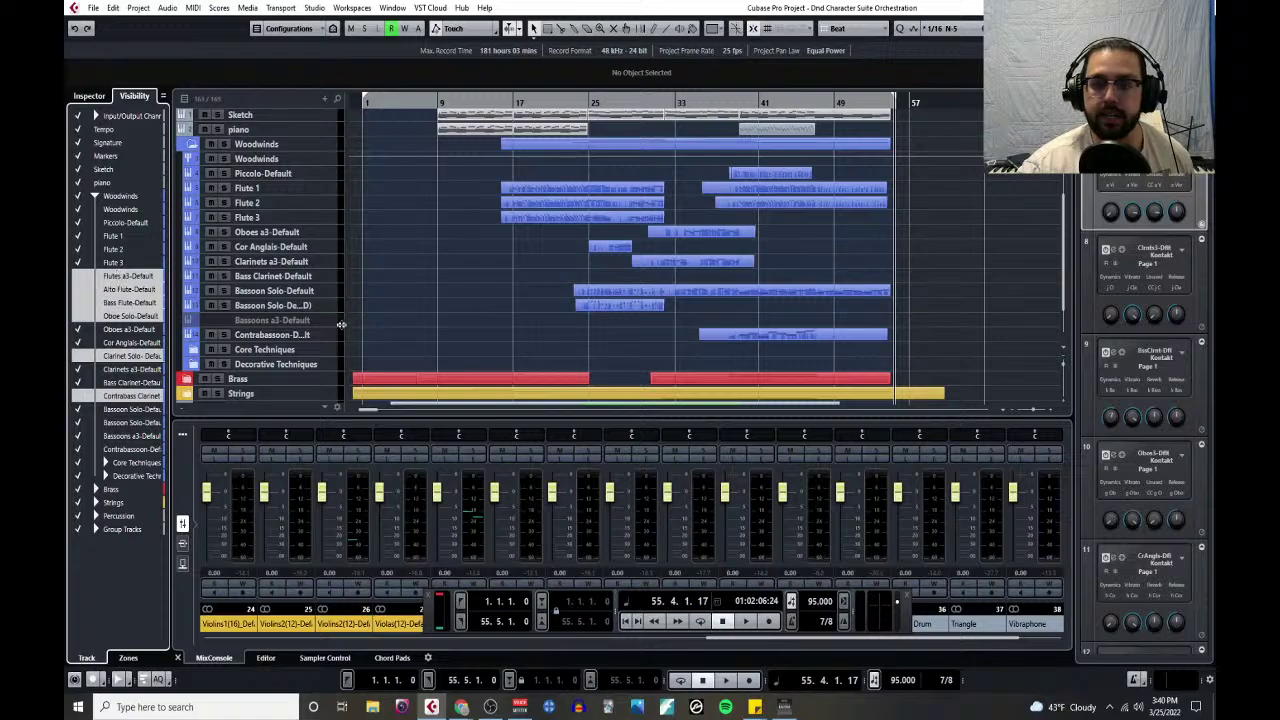
- Hide the Bassoons a3-Default track and the Core Techniques and Decorative Techniques folders in the Woodwinds section
click(78, 437)
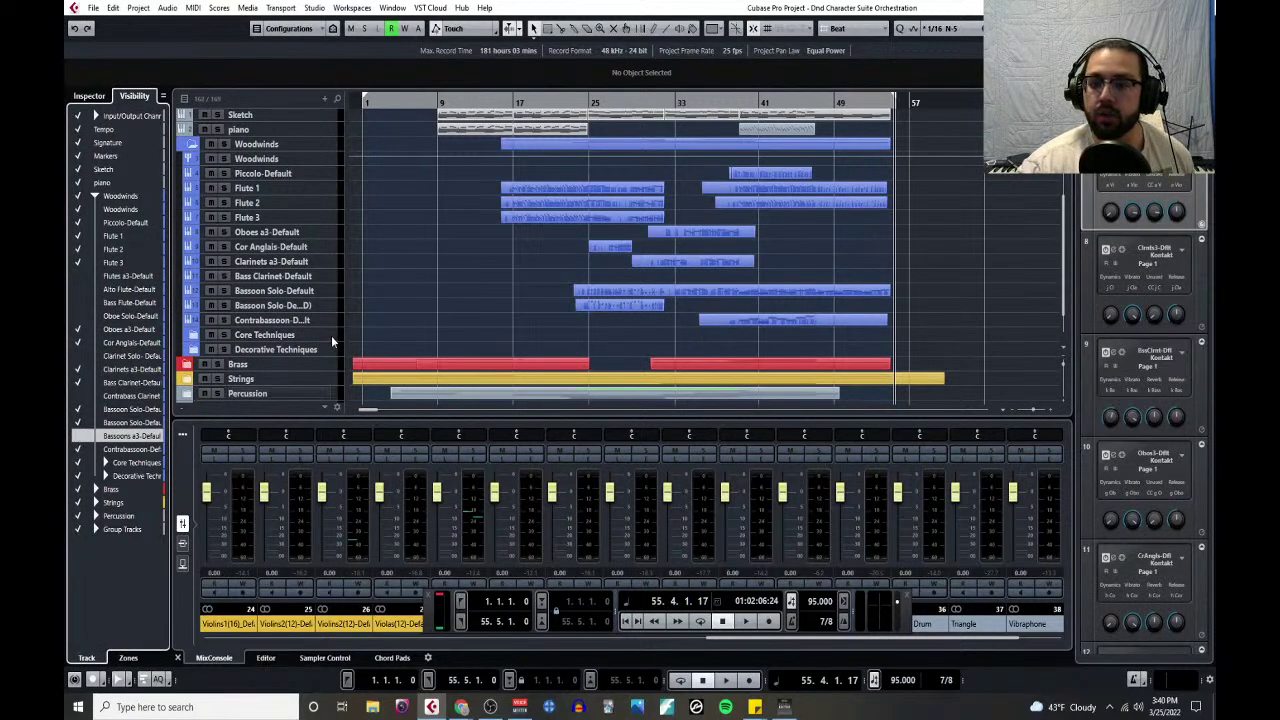
click(79, 463)
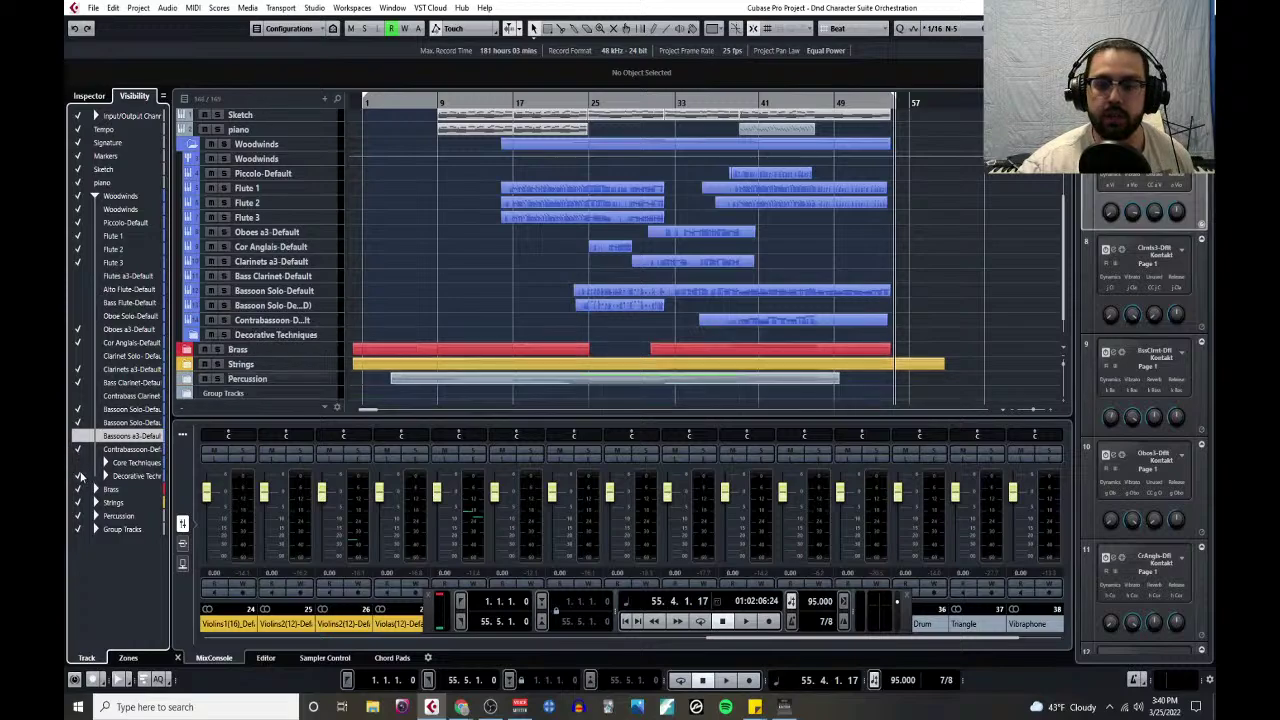
click(80, 476)
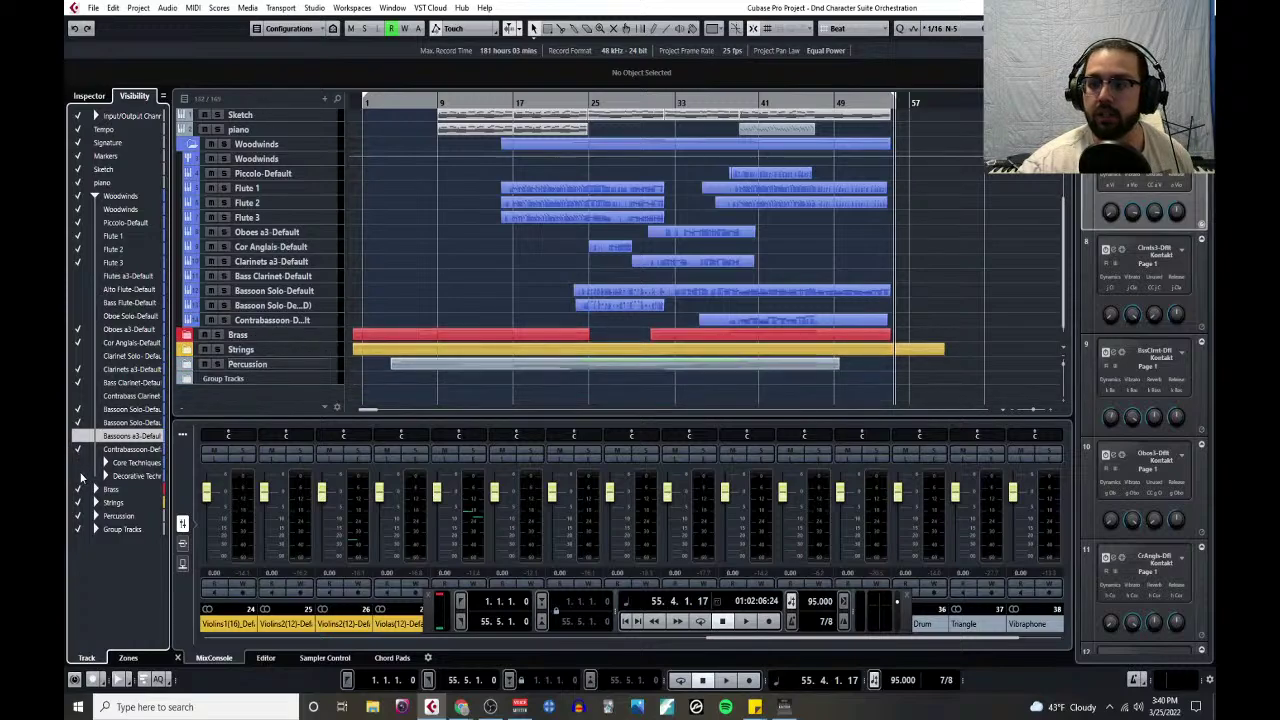
- Disable the empty Bass Clarinet-Default track and hide it from the track list
click(331, 275)
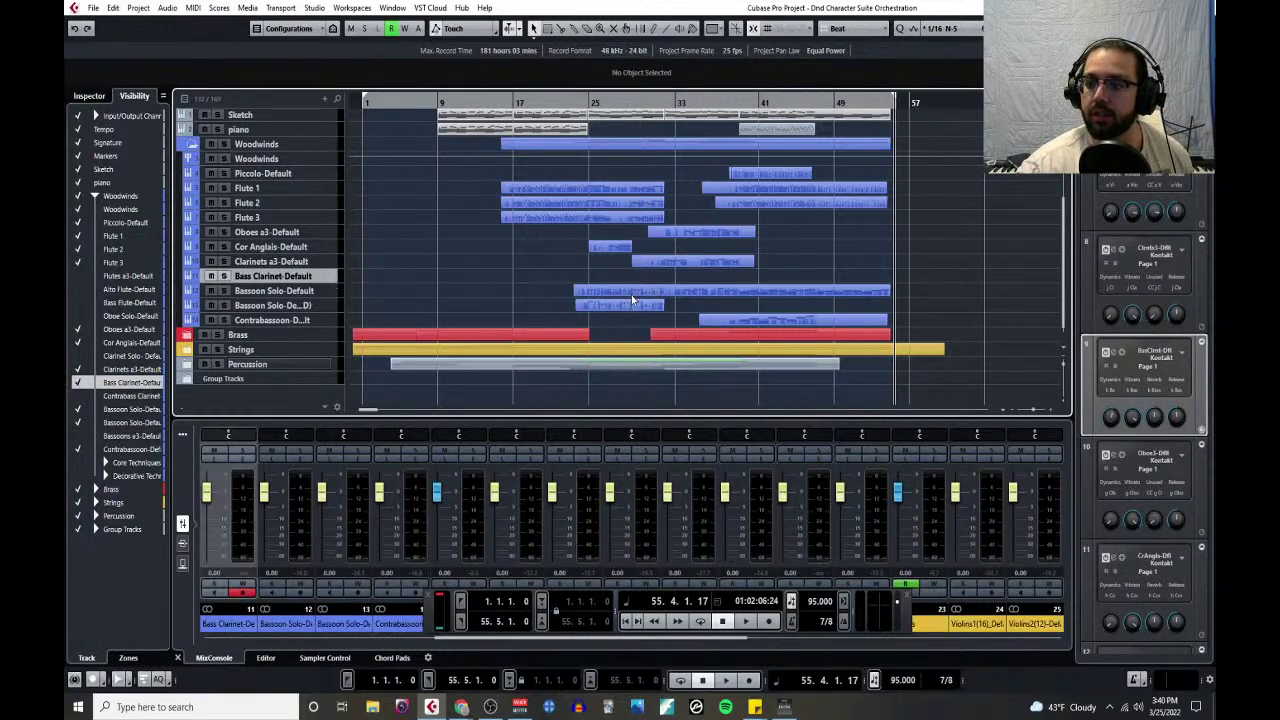
scroll(631, 297, up, 2)
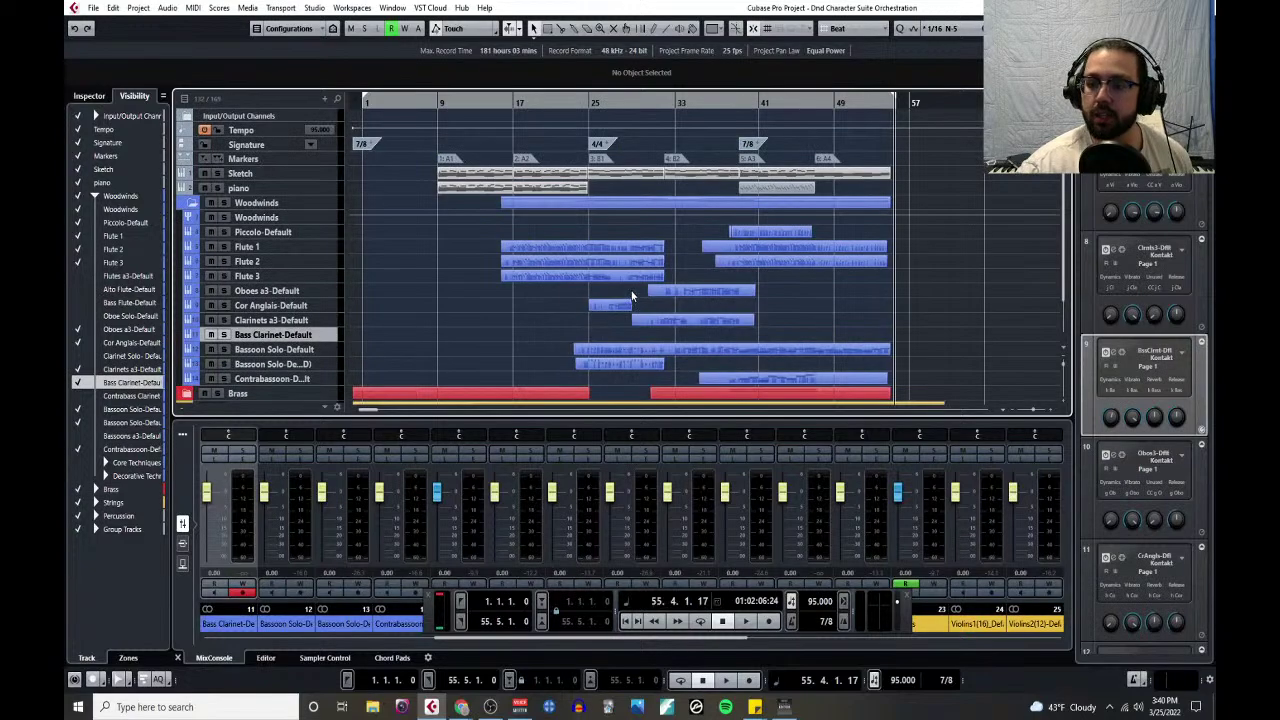
scroll(631, 297, down, 2)
right_click(333, 282)
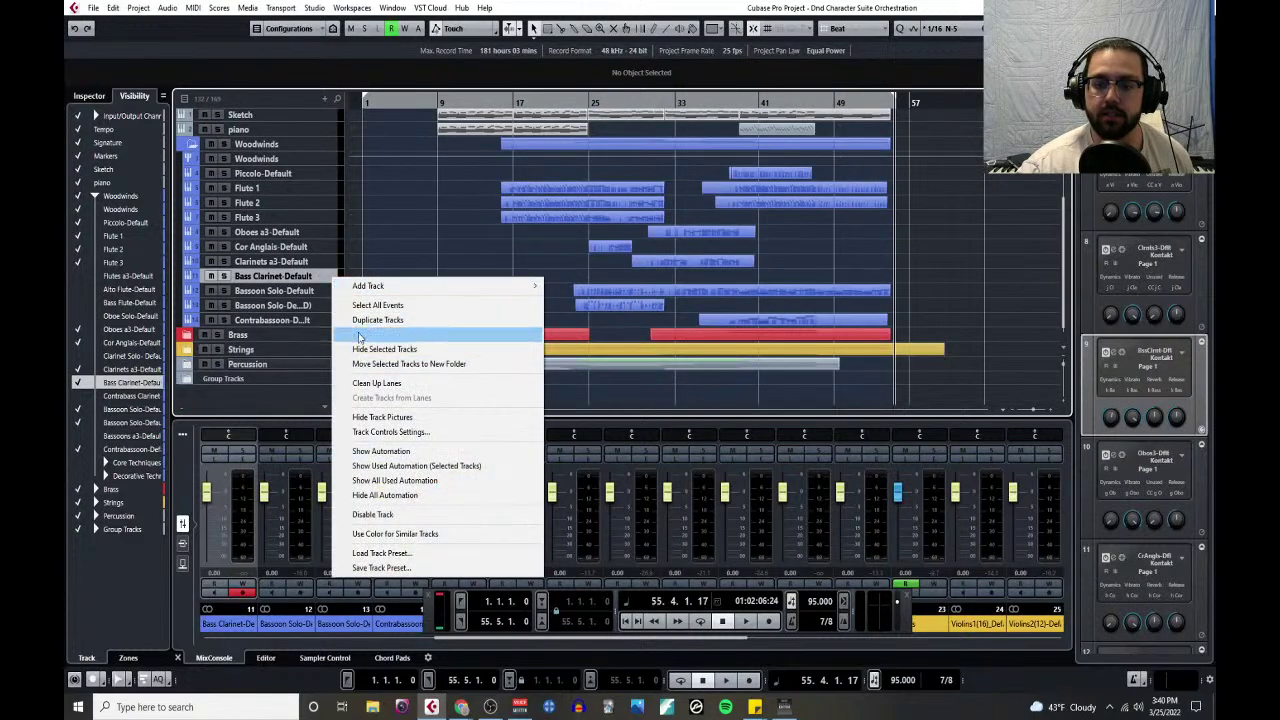
click(409, 516)
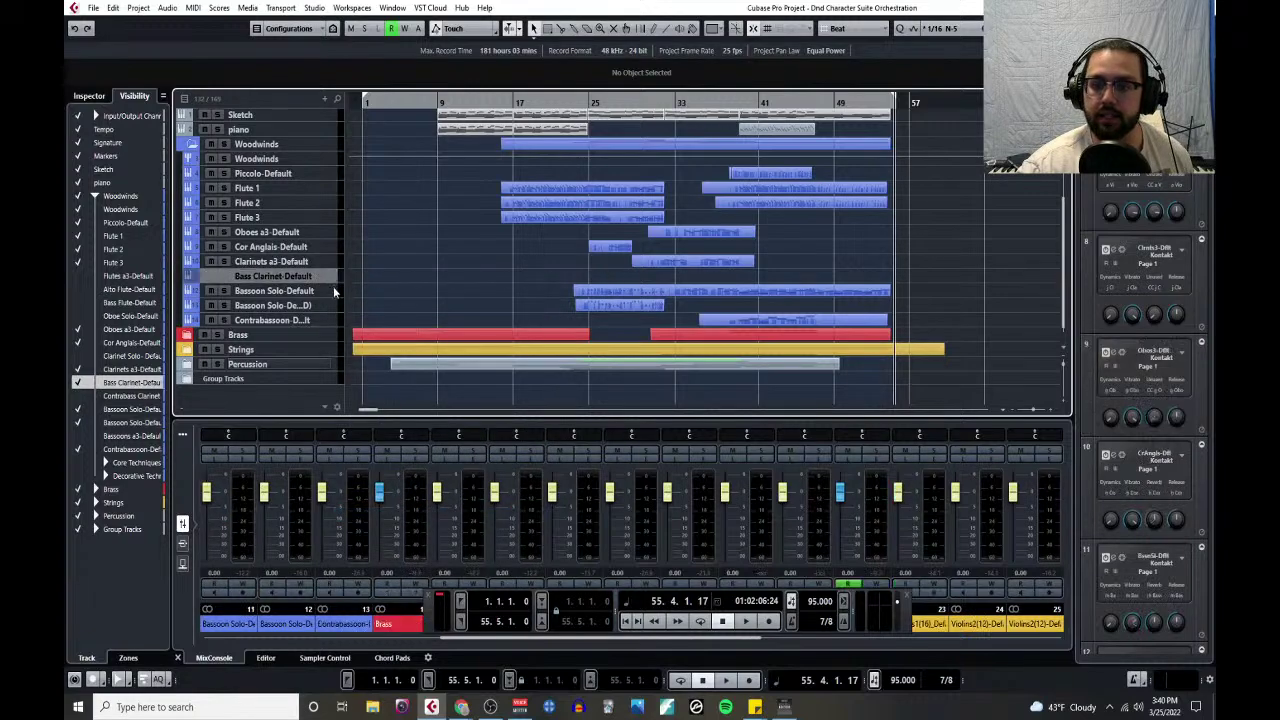
mouse_move(333, 284)
mouse_down()
mouse_move(328, 376)
mouse_move(334, 295)
mouse_up()
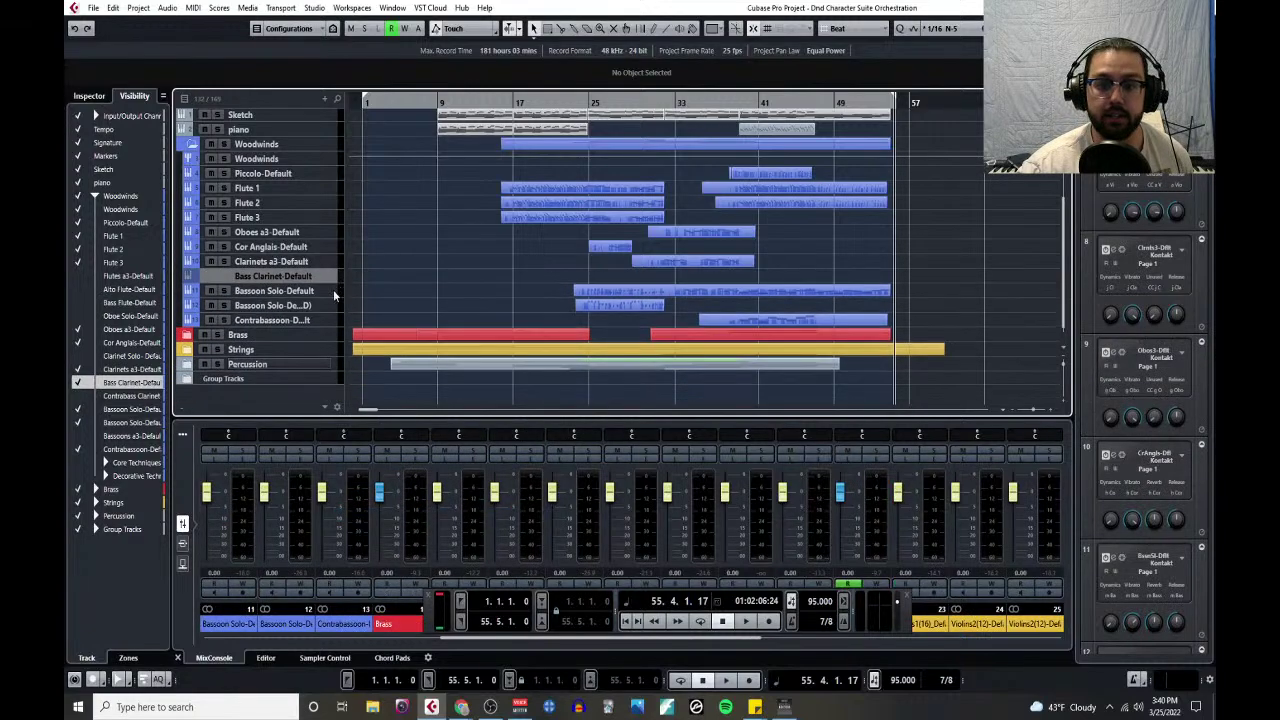
click(79, 382)
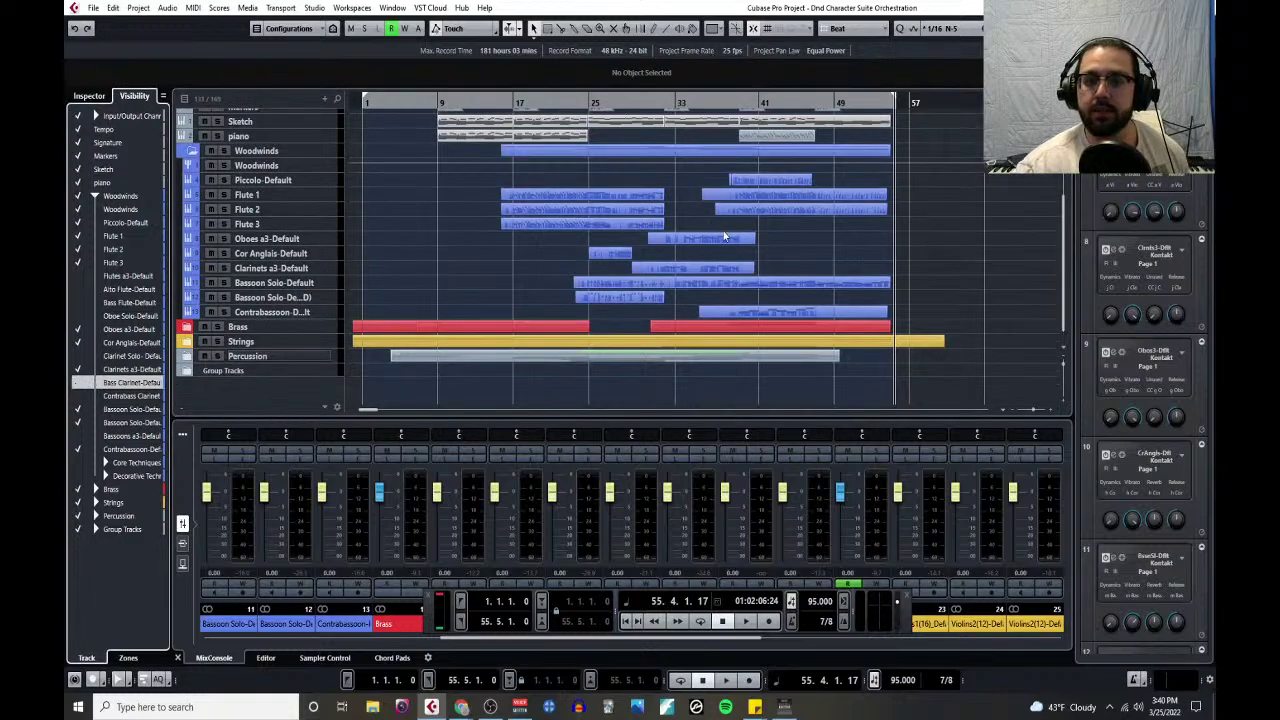
- Insert the S1 Imager Stereo effect from Spatial + Panner in the first insert slot of the Flute 1 channel
click(333, 200)
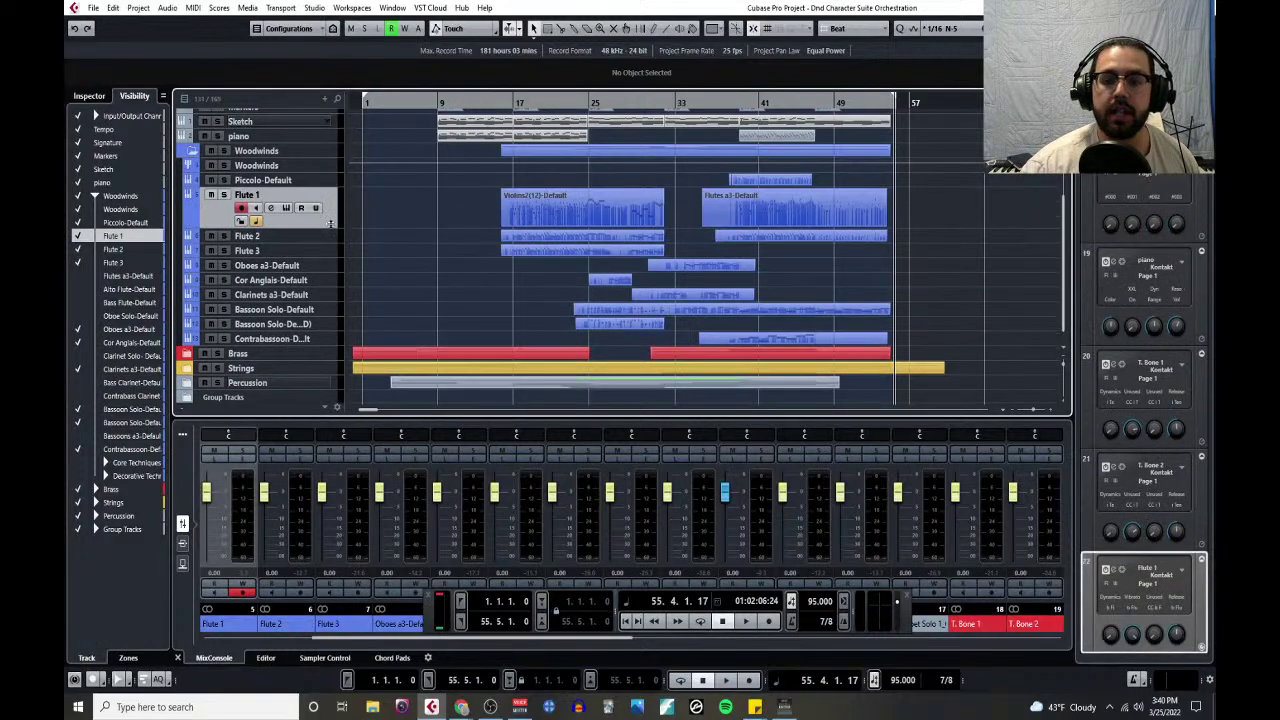
click(271, 209)
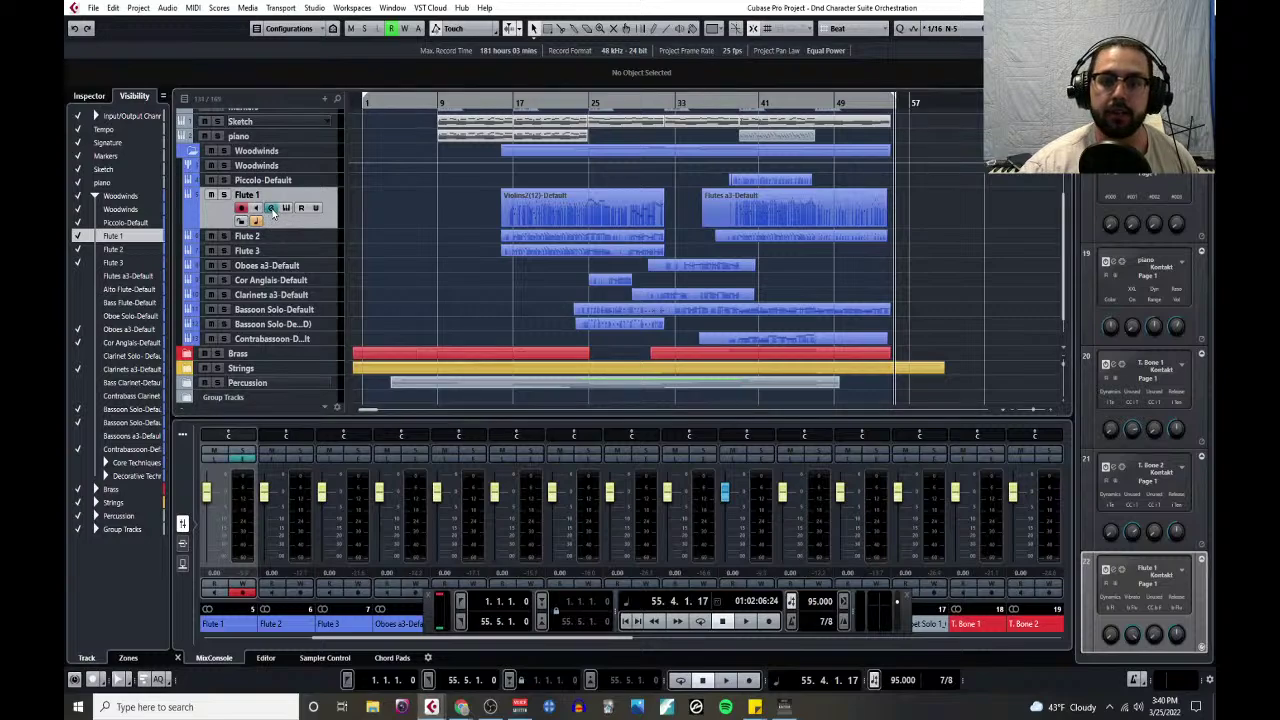
click(271, 209)
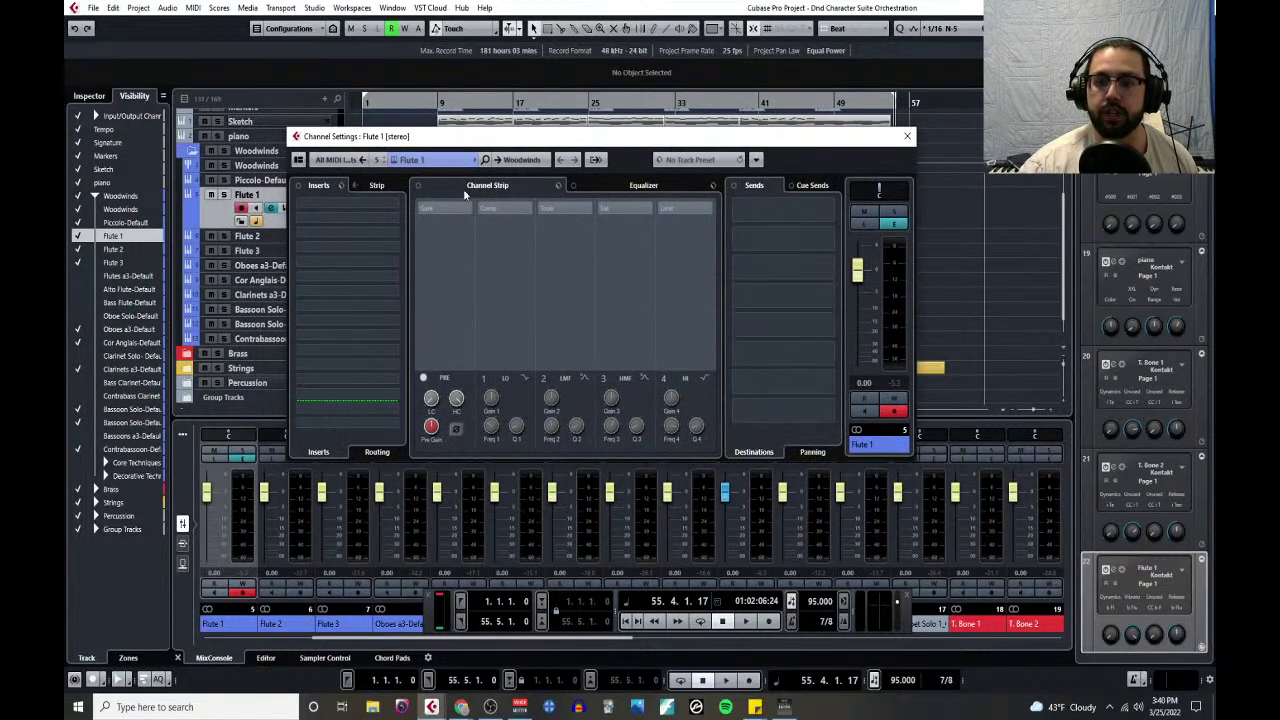
click(396, 208)
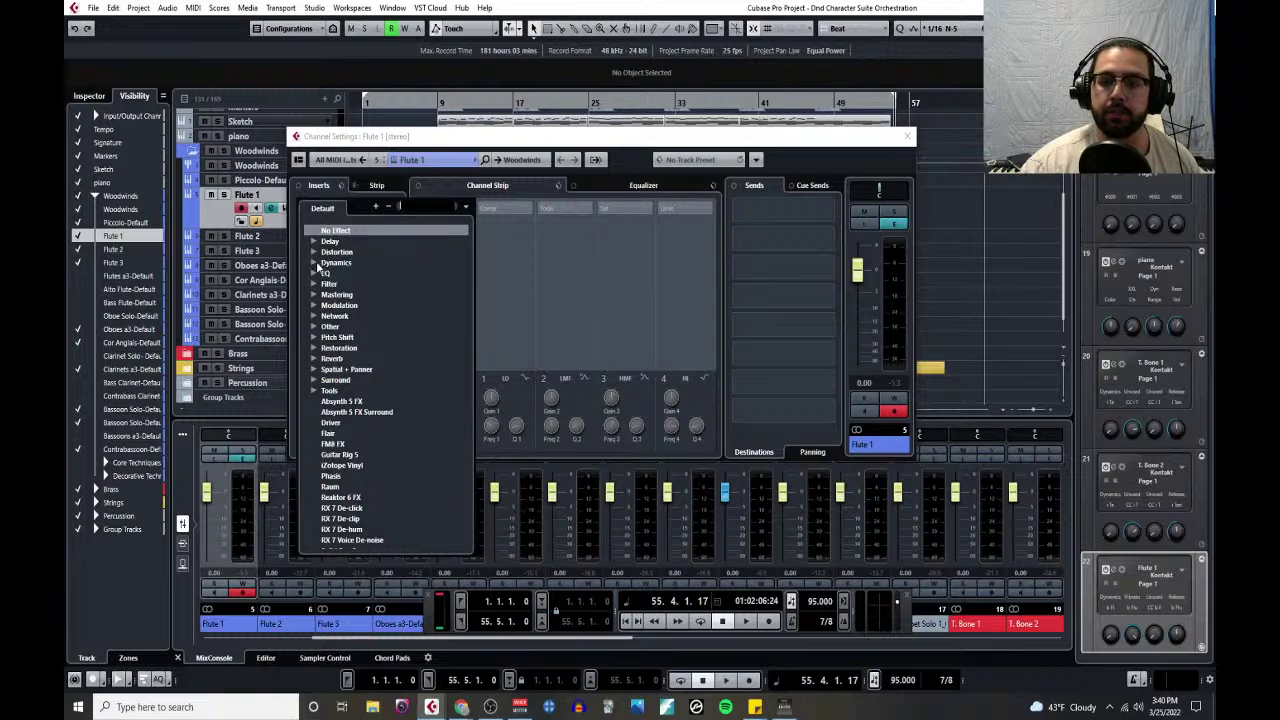
click(313, 371)
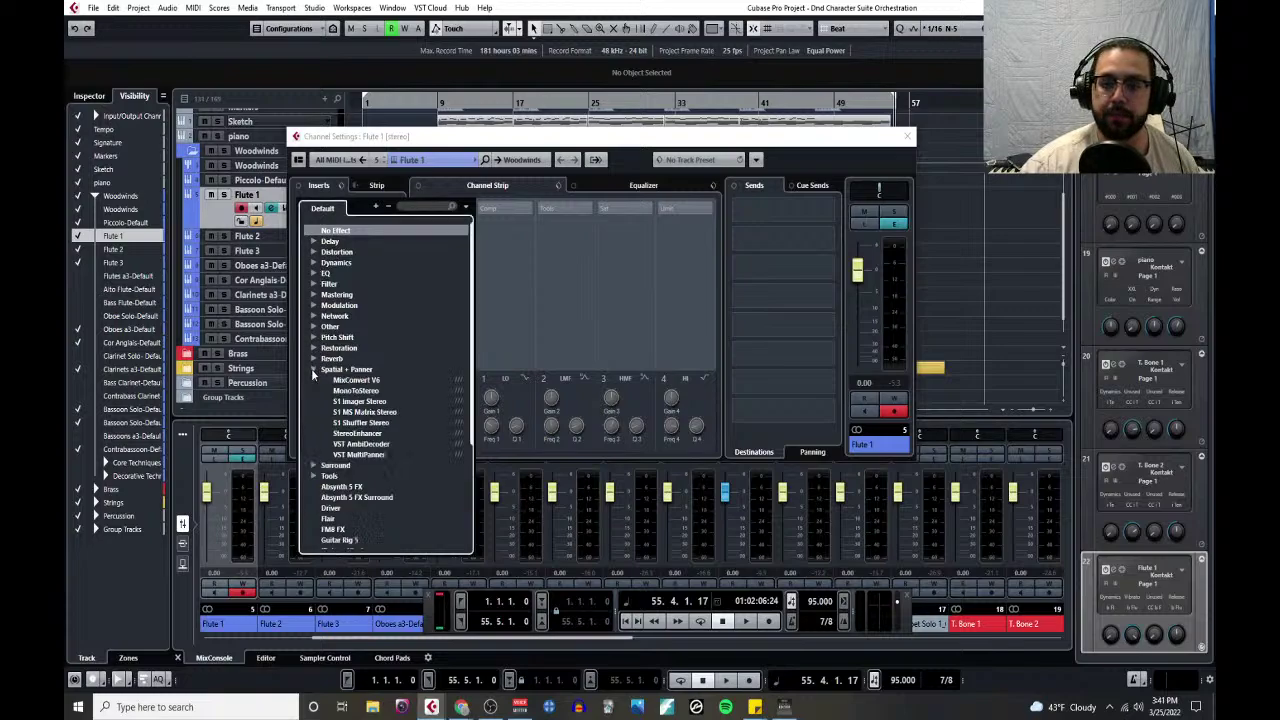
click(362, 402)
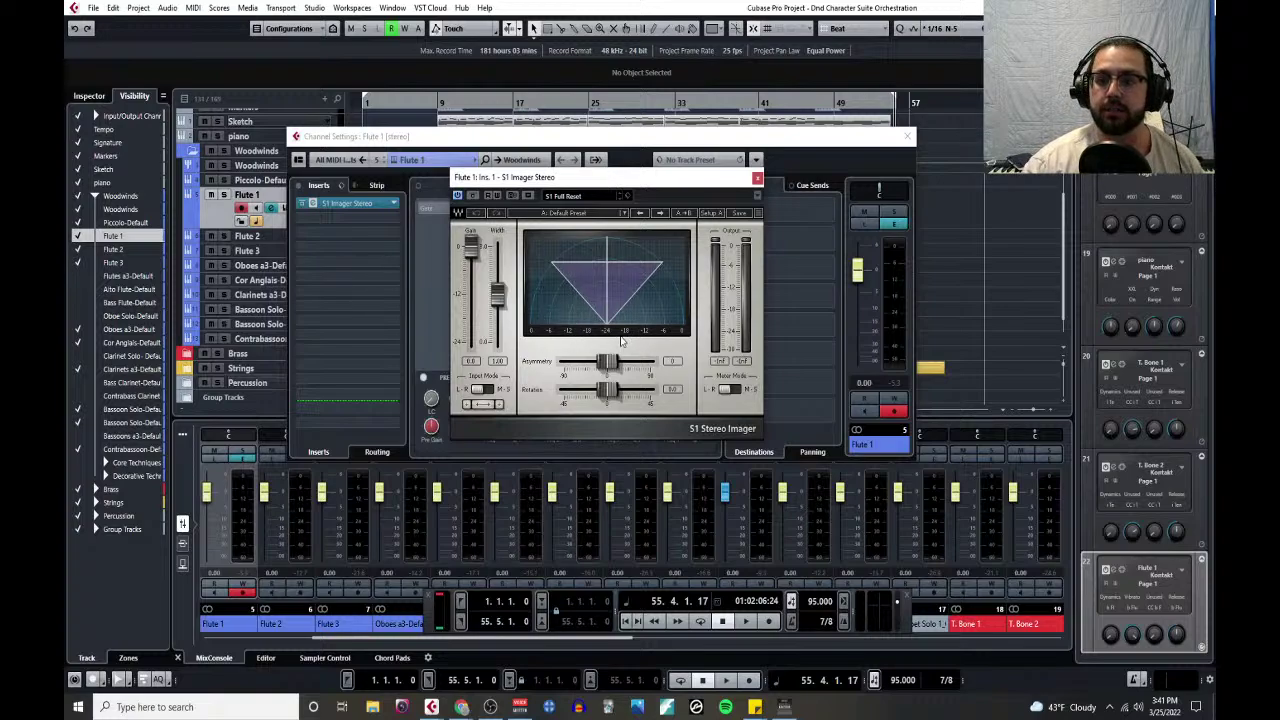
- Open the preset browser of Flute 1's S1 Imager and load the user preset flute_clarinet 1
click(624, 215)
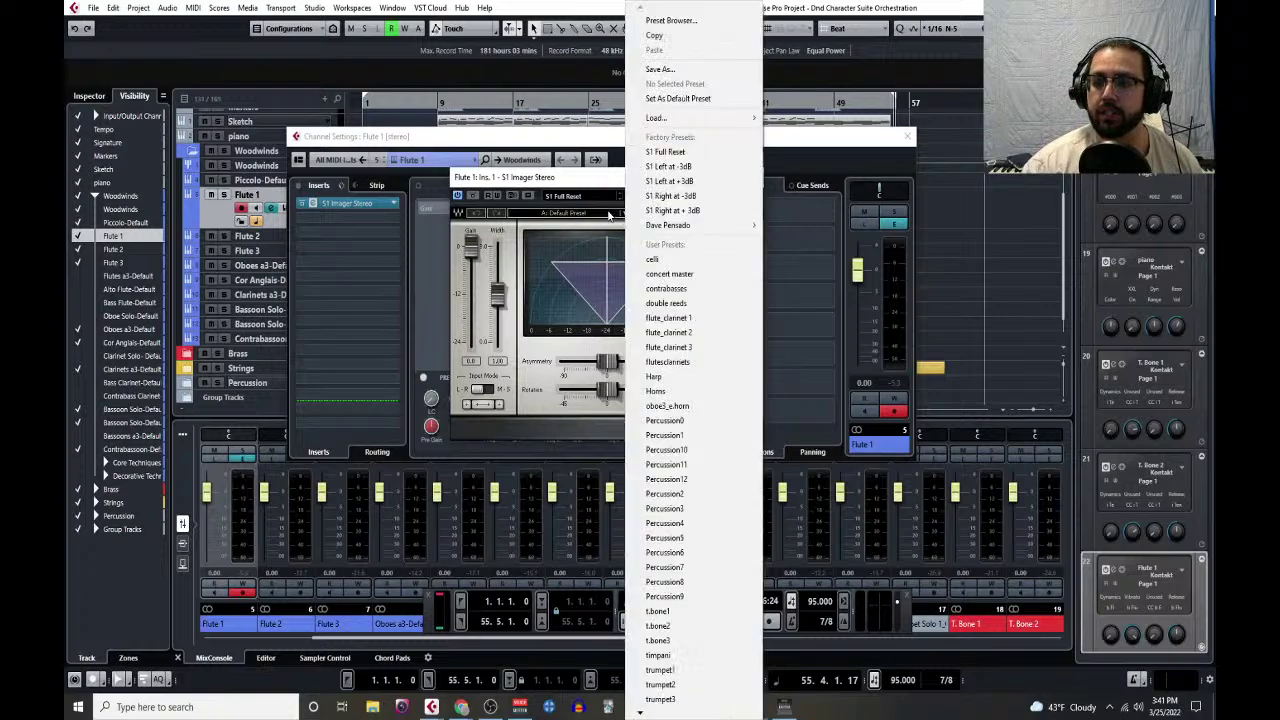
click(678, 26)
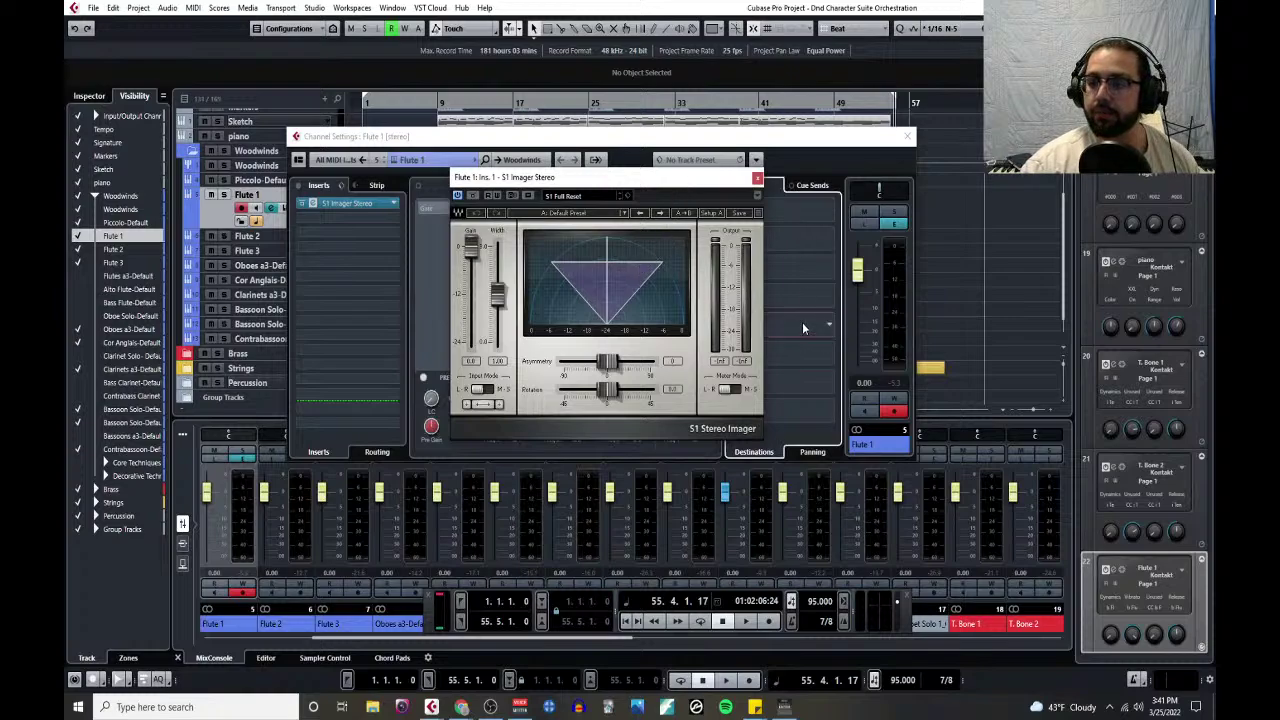
click(605, 196)
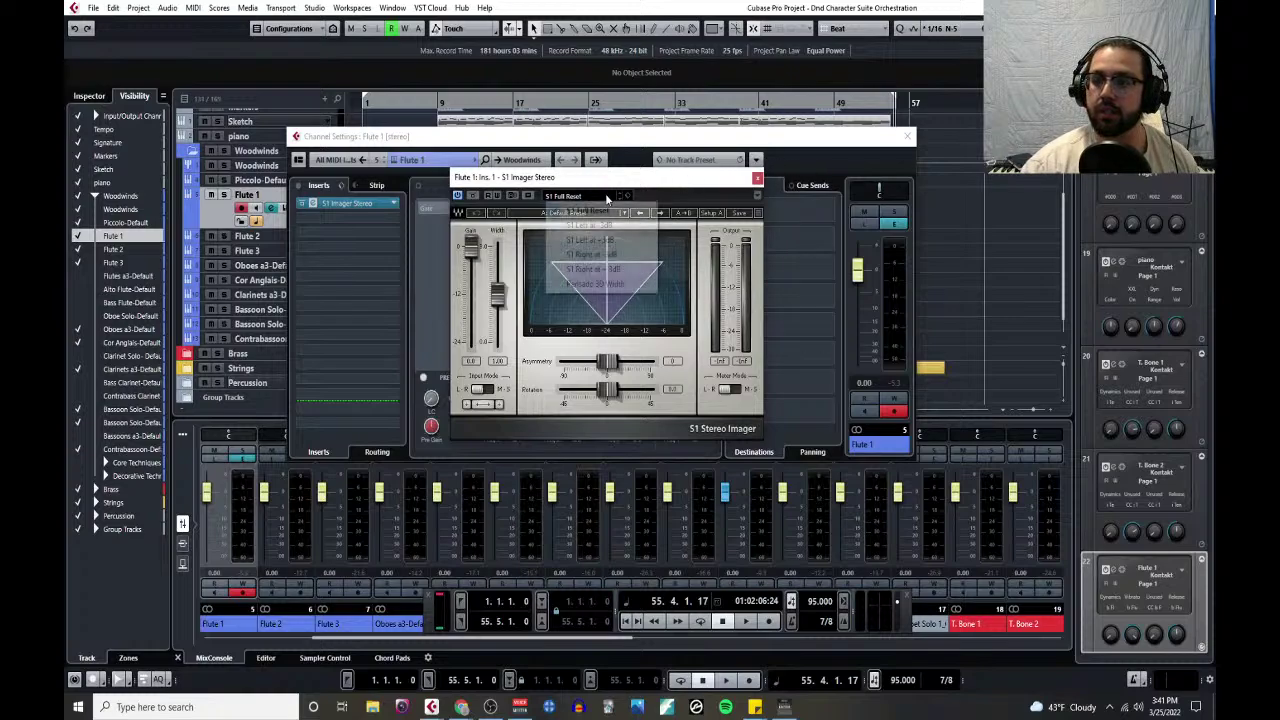
click(676, 204)
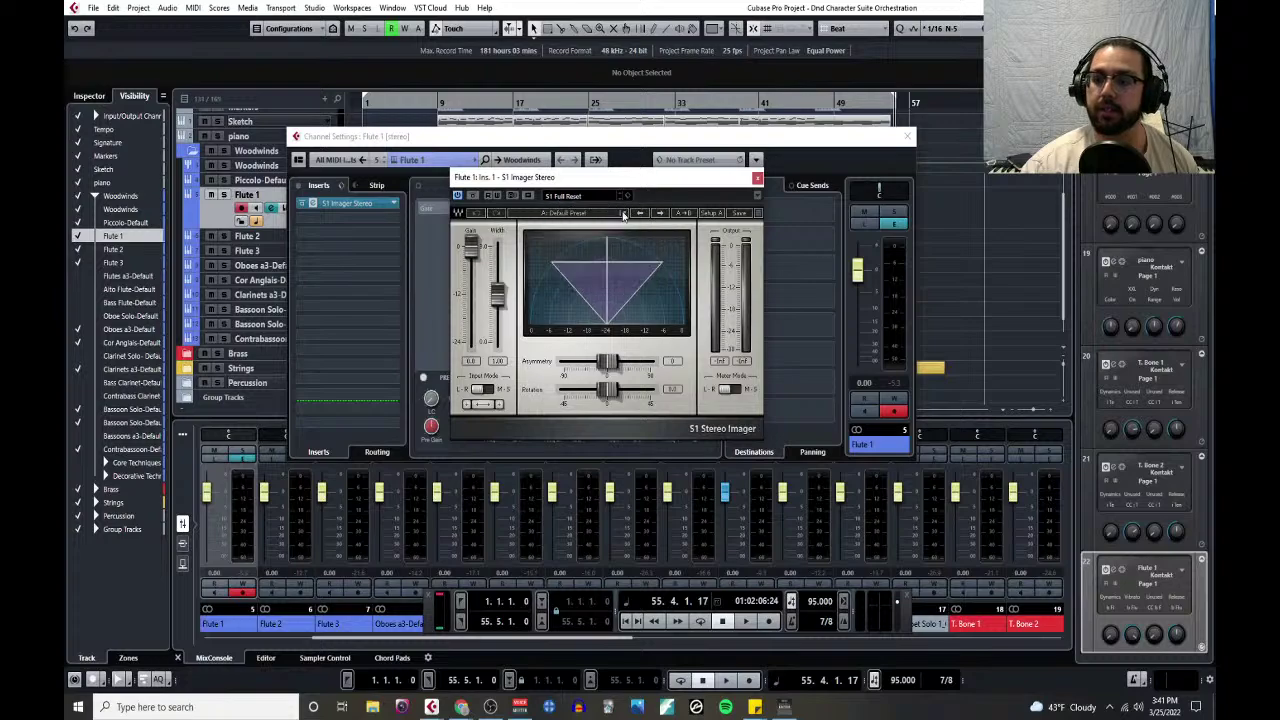
click(613, 219)
click(613, 219)
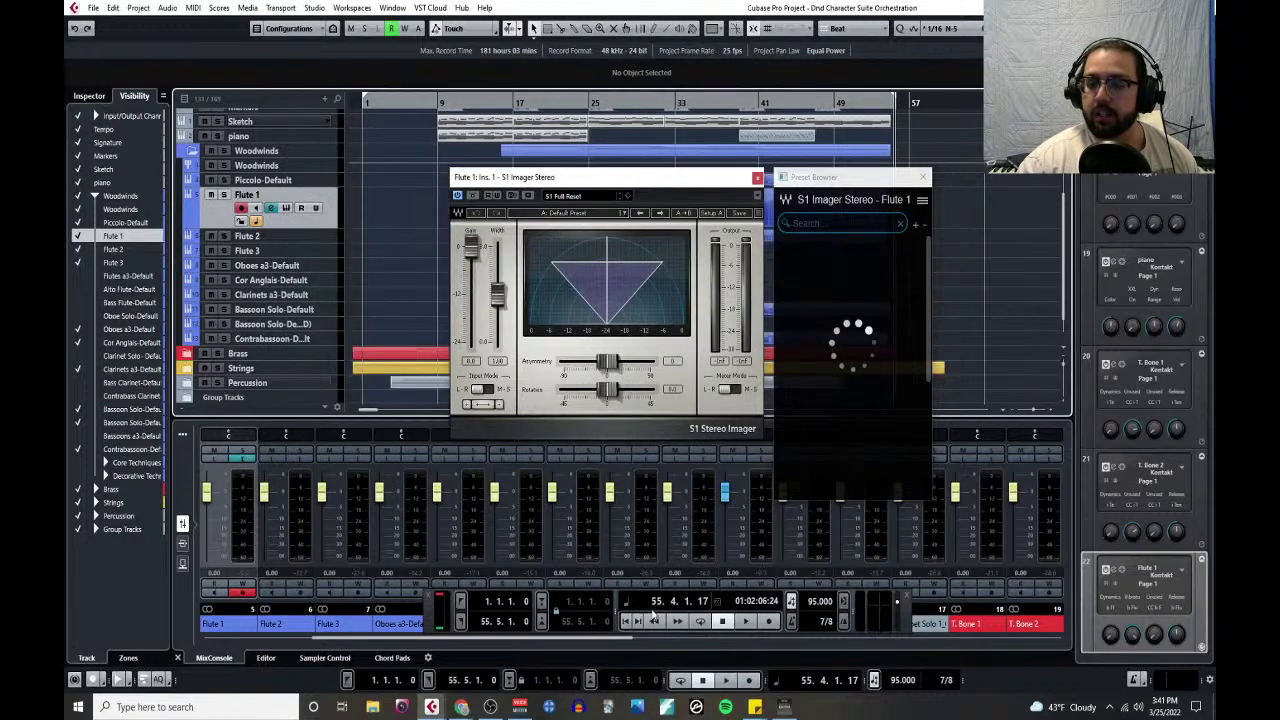
scroll(835, 360, down, 3)
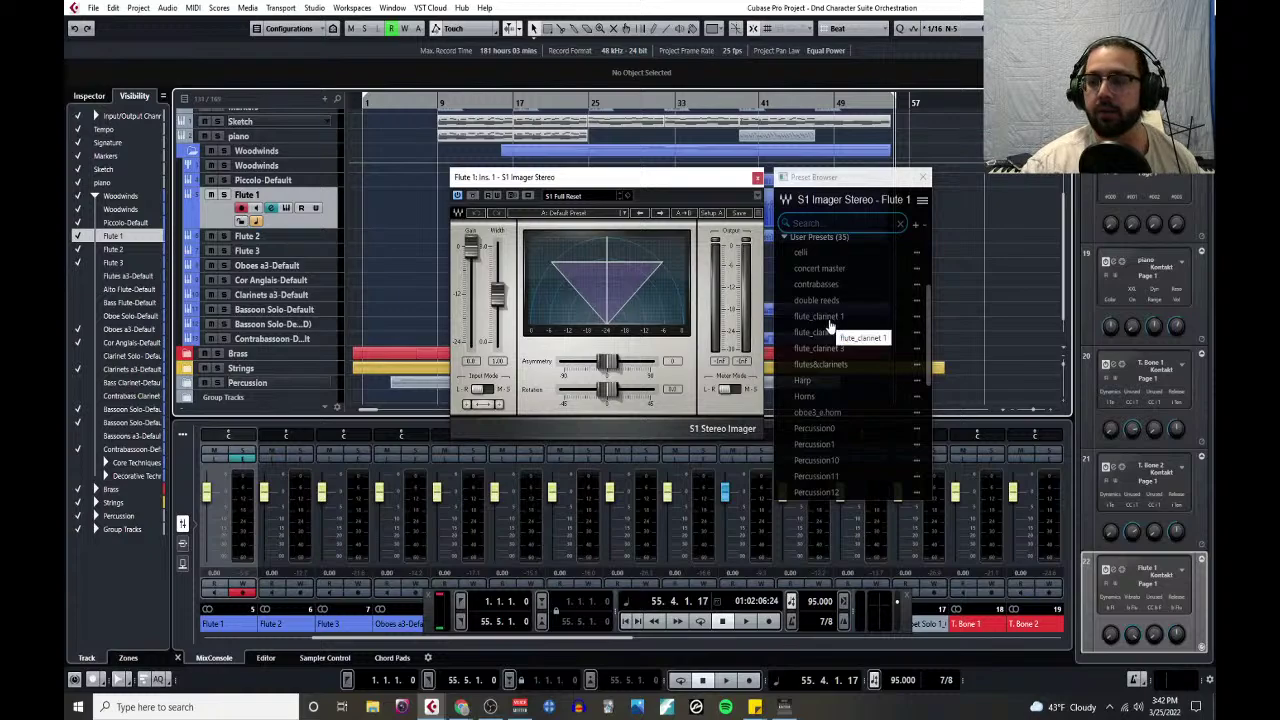
click(826, 318)
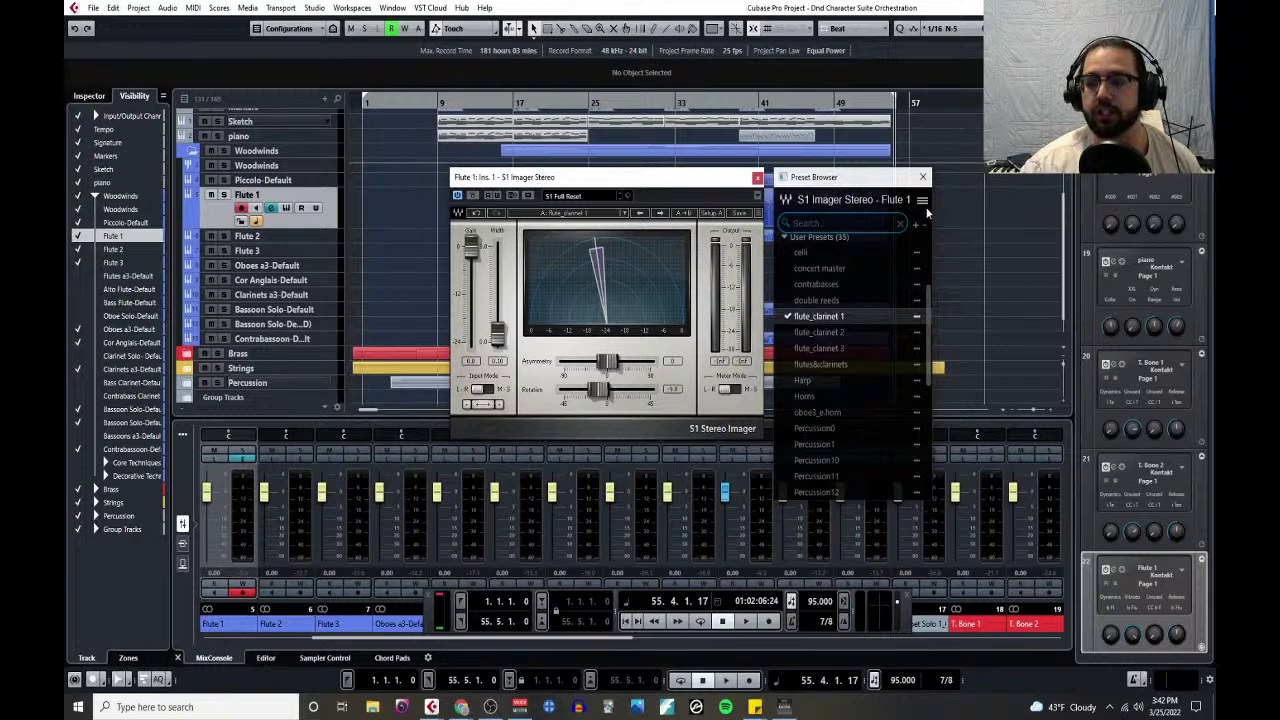
- Try the flute_clarinet 2, flute_clarinet 3 and flutes&clarinets presets on Flute 1's S1 Imager
click(818, 333)
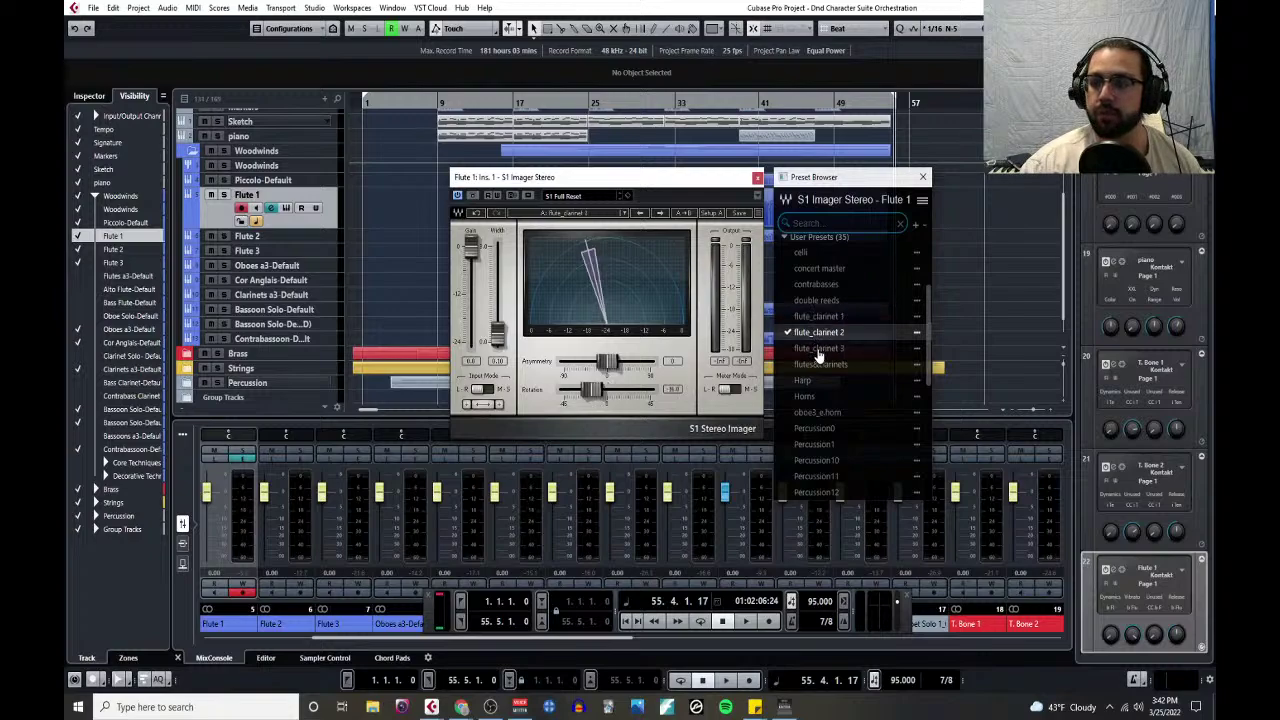
click(819, 349)
click(828, 368)
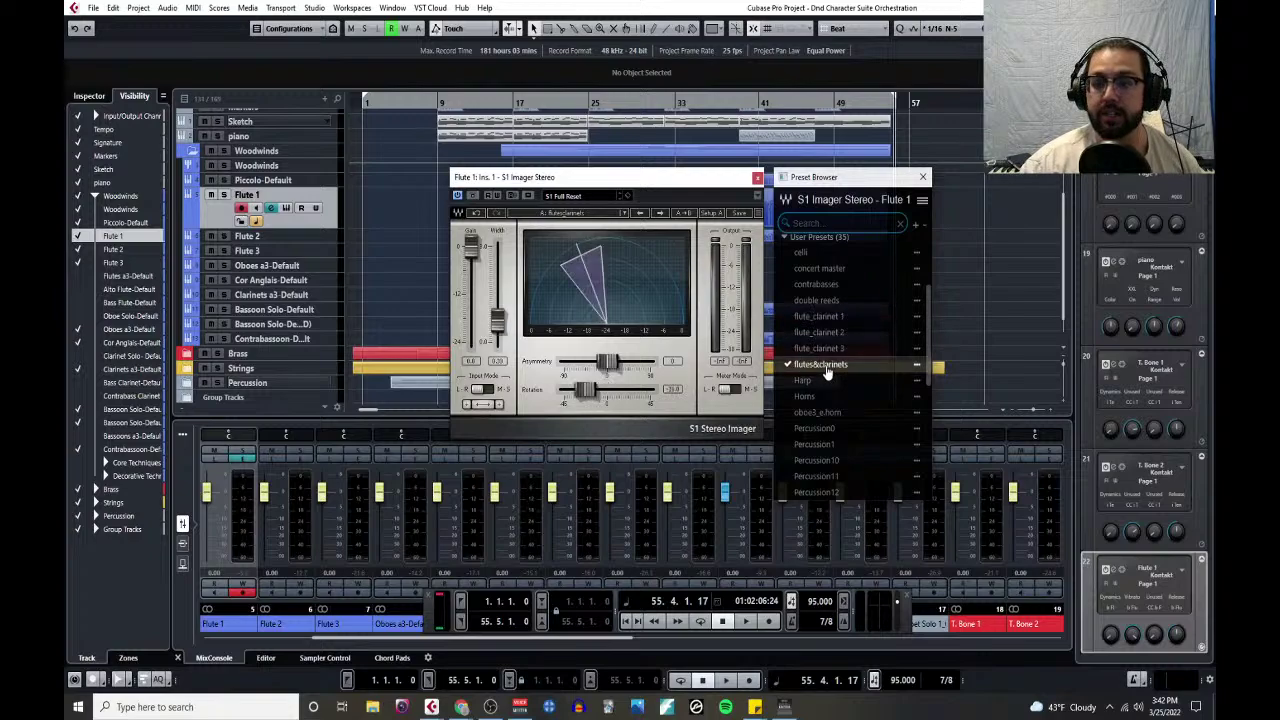
- Reload the flute_clarinet 1 preset on Flute 1 and close the preset browser and the imager
click(819, 317)
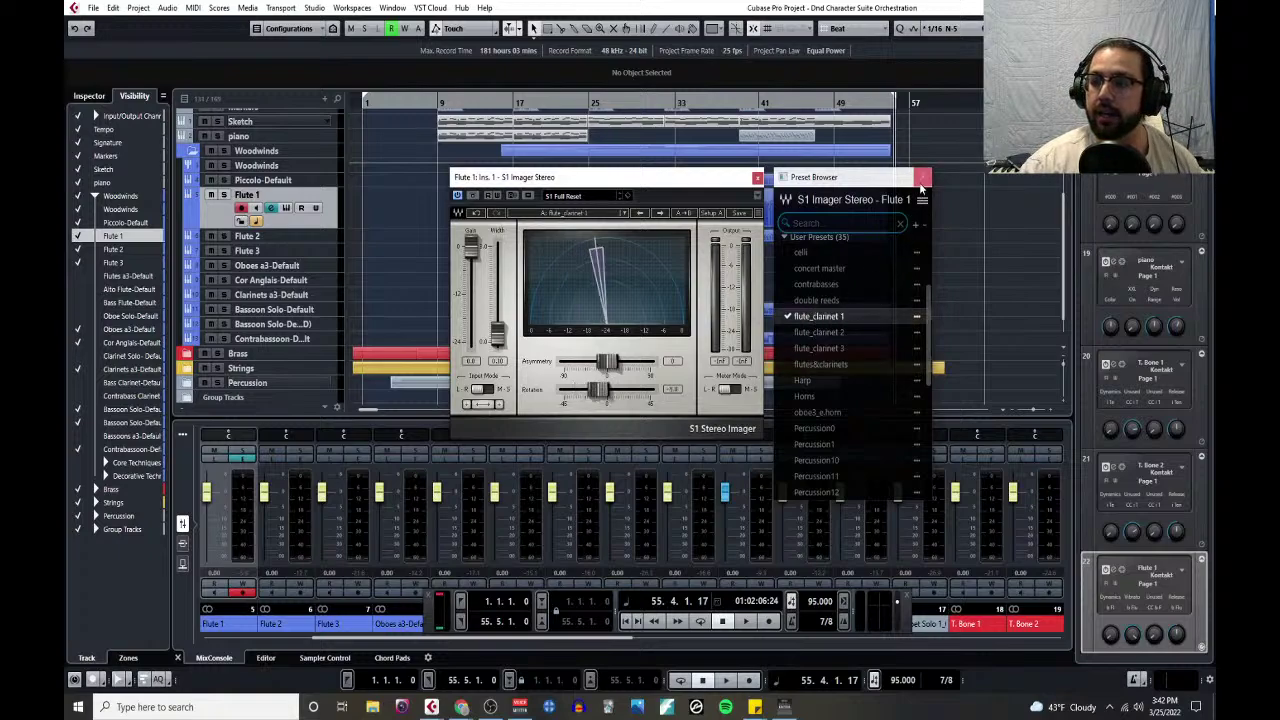
click(922, 177)
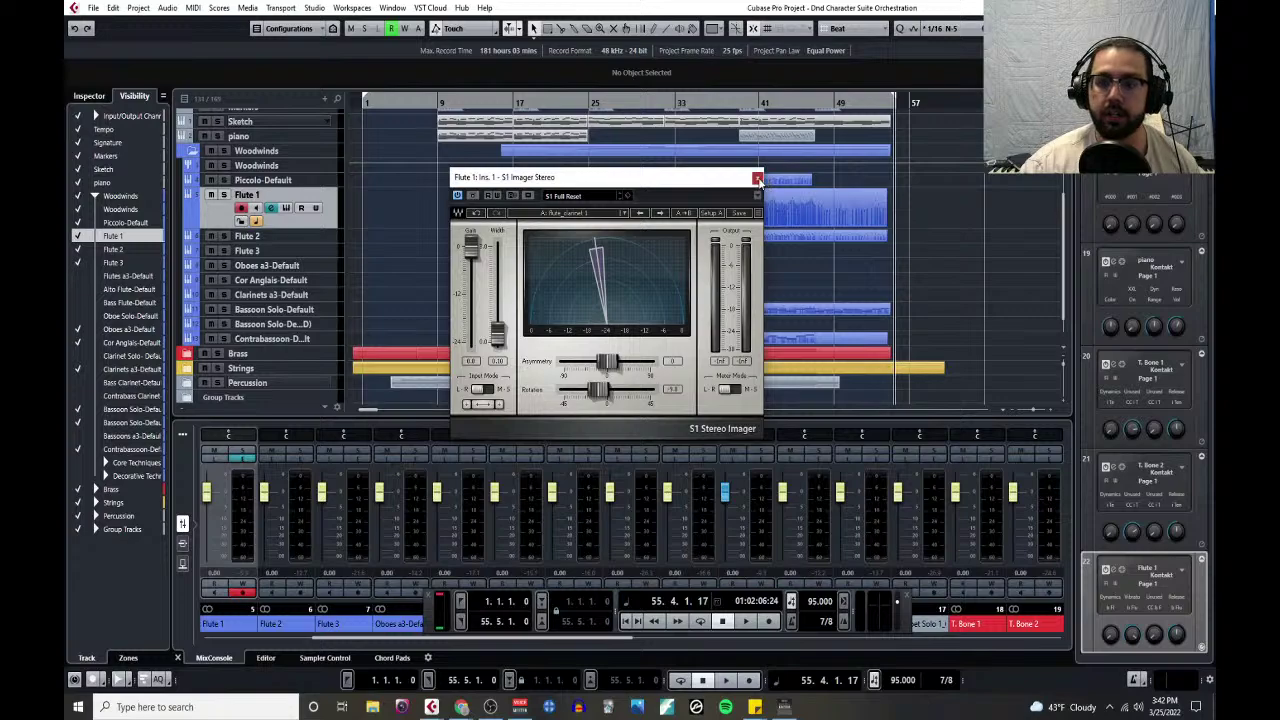
click(757, 178)
- Check the inserts in the channel settings of Flute 2 and Flute 1, closing each window
click(318, 241)
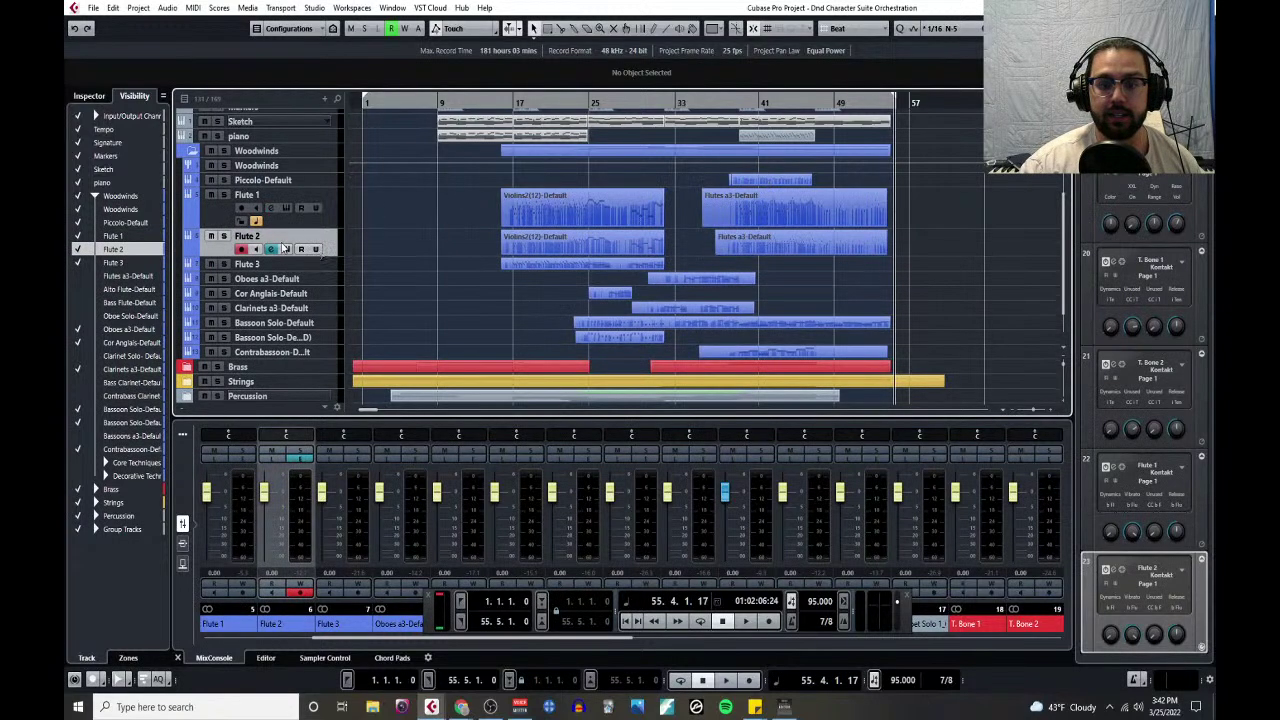
click(271, 249)
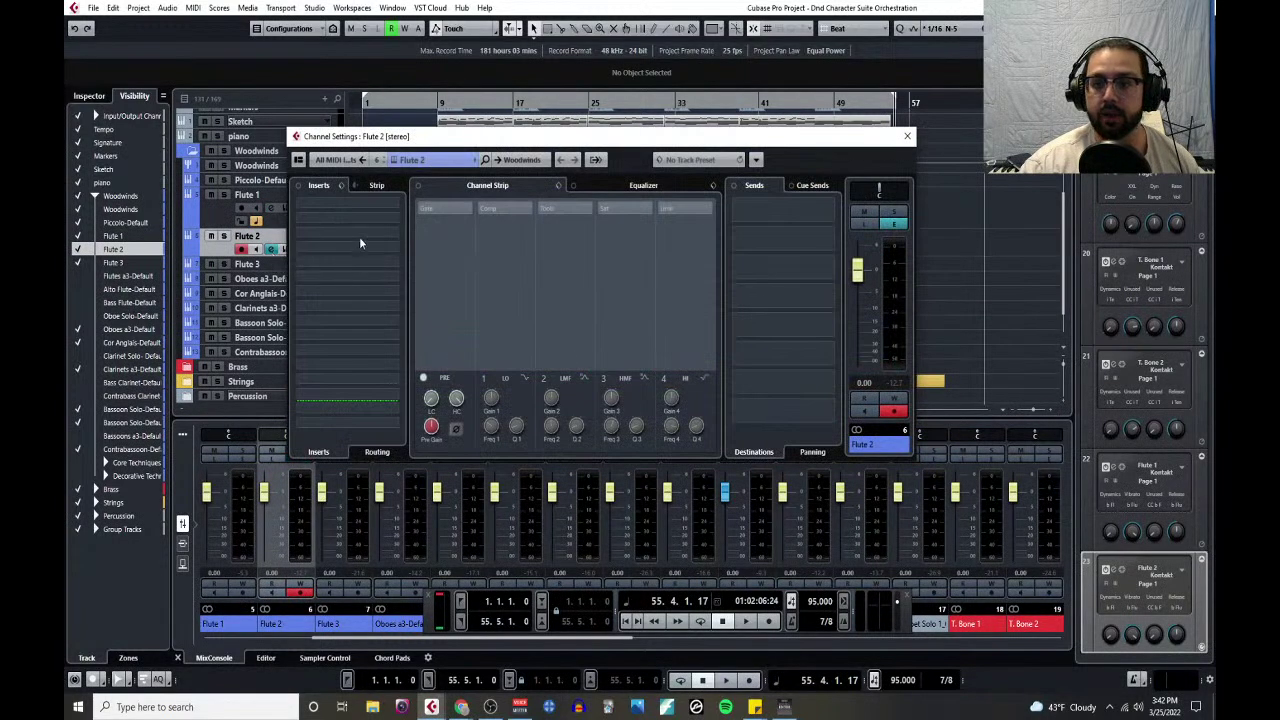
click(907, 136)
click(300, 194)
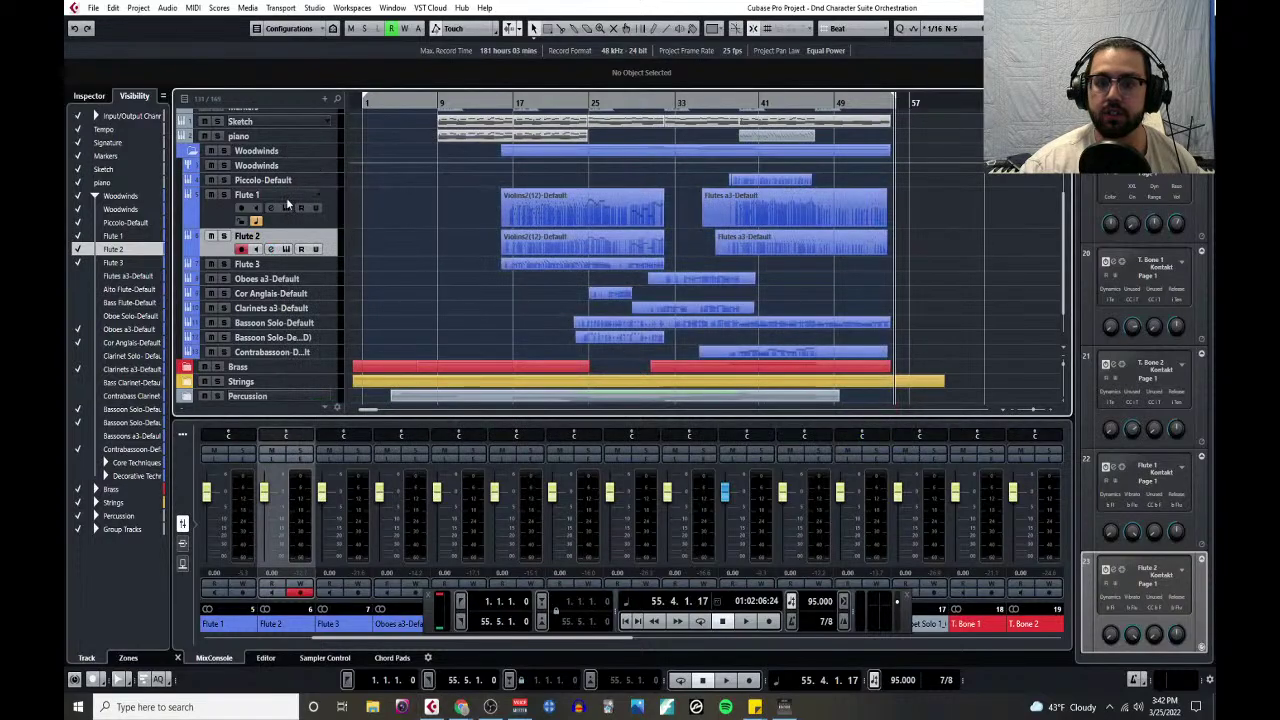
click(271, 208)
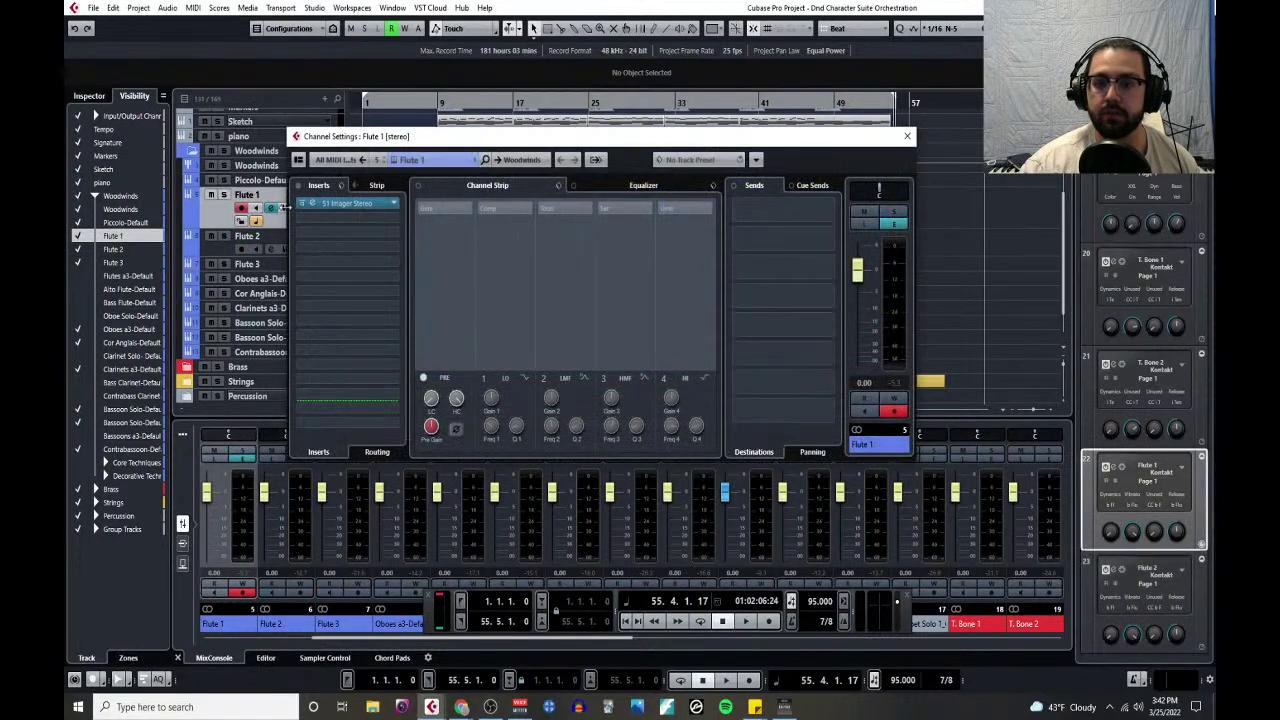
click(907, 136)
- Add an S1 Imager Stereo to the first insert slot of the Flute 2 channel
click(274, 250)
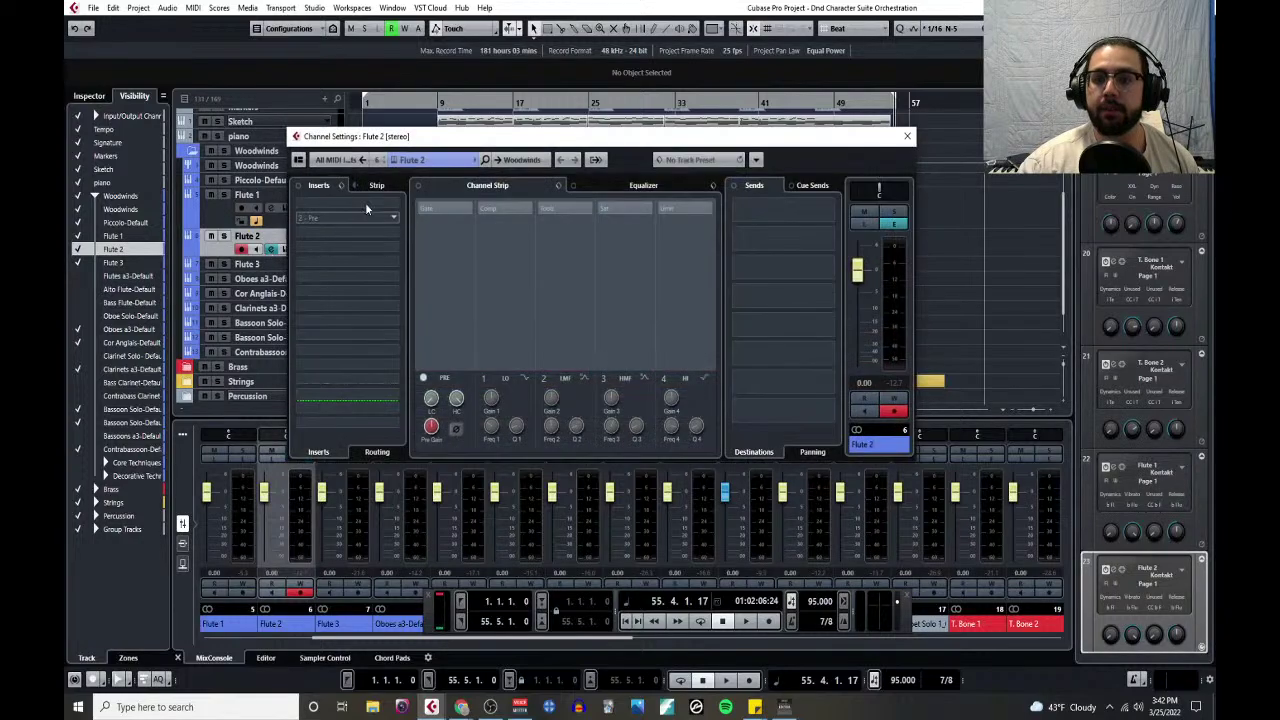
click(366, 204)
click(312, 370)
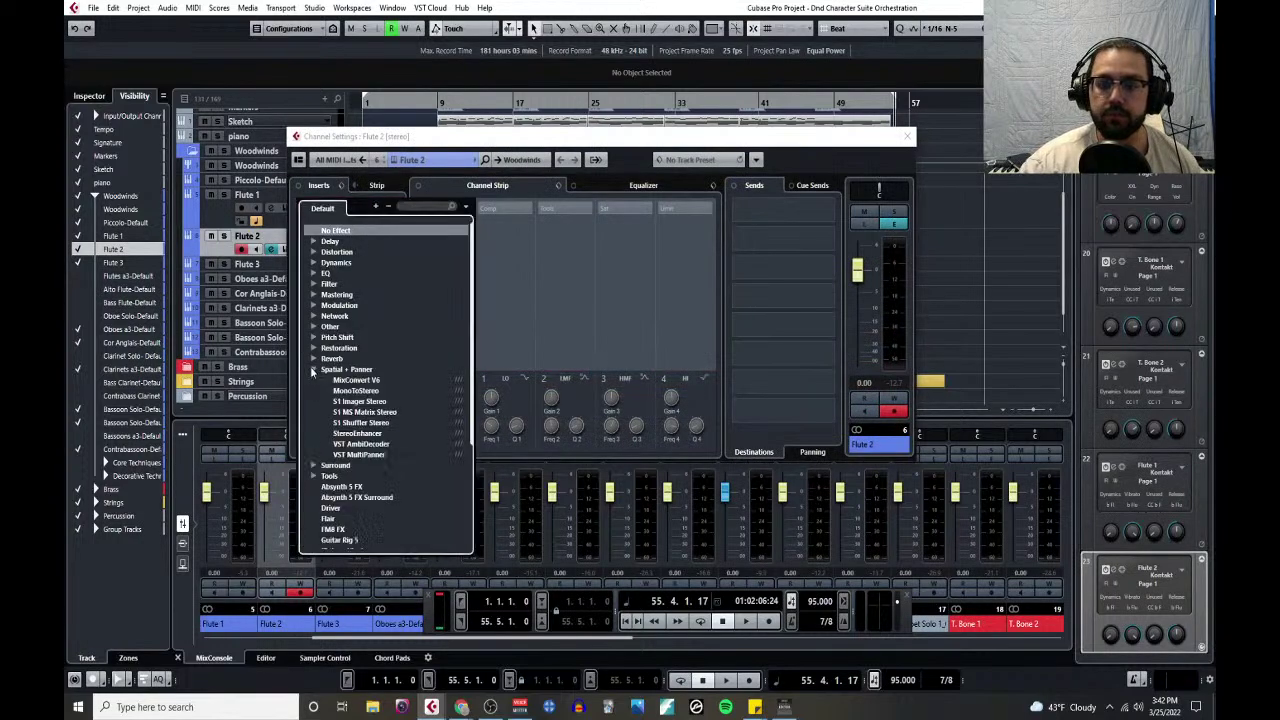
click(345, 401)
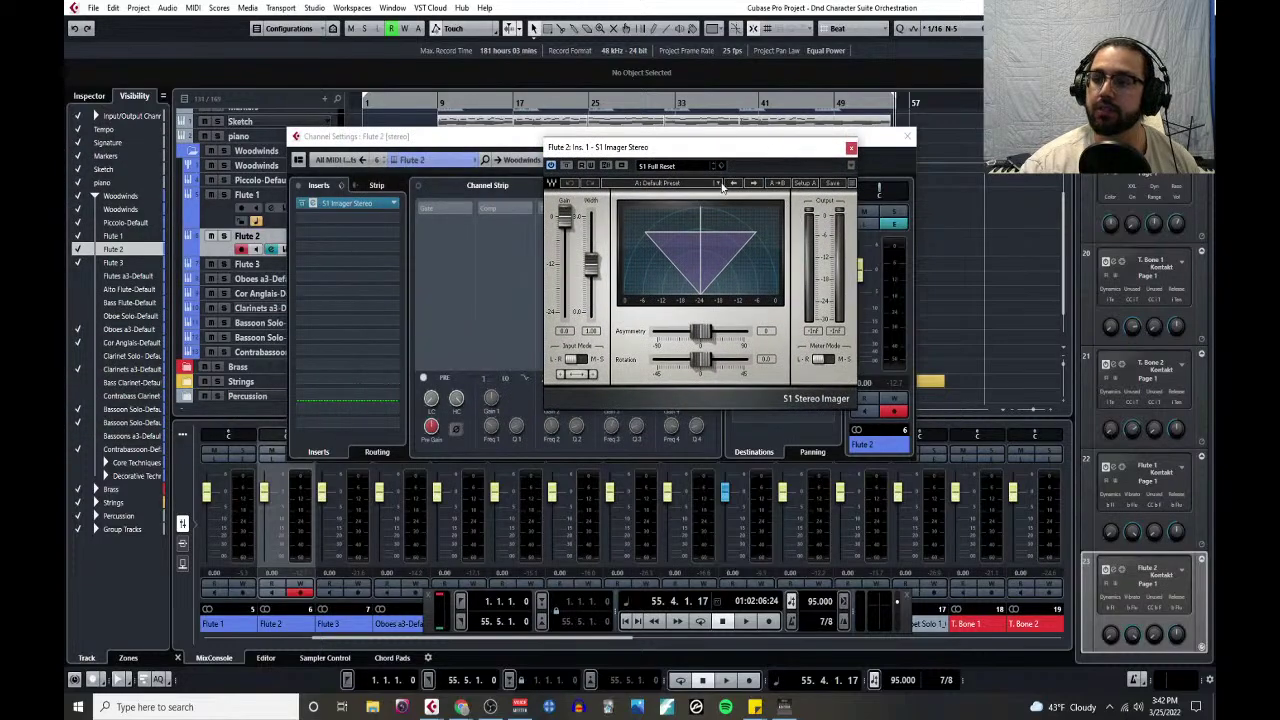
- Load the flute_clarinet 2 user preset in Flute 2's S1 Imager and close its plug-in and channel settings windows
click(721, 167)
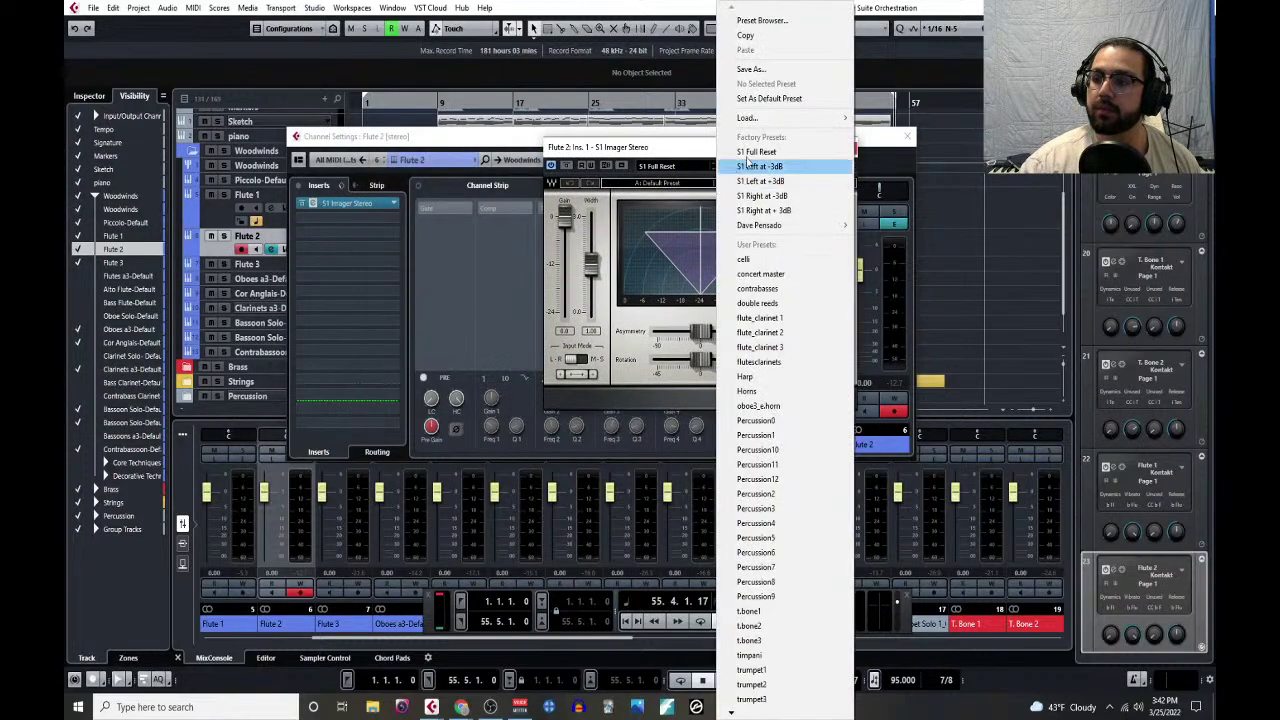
click(765, 20)
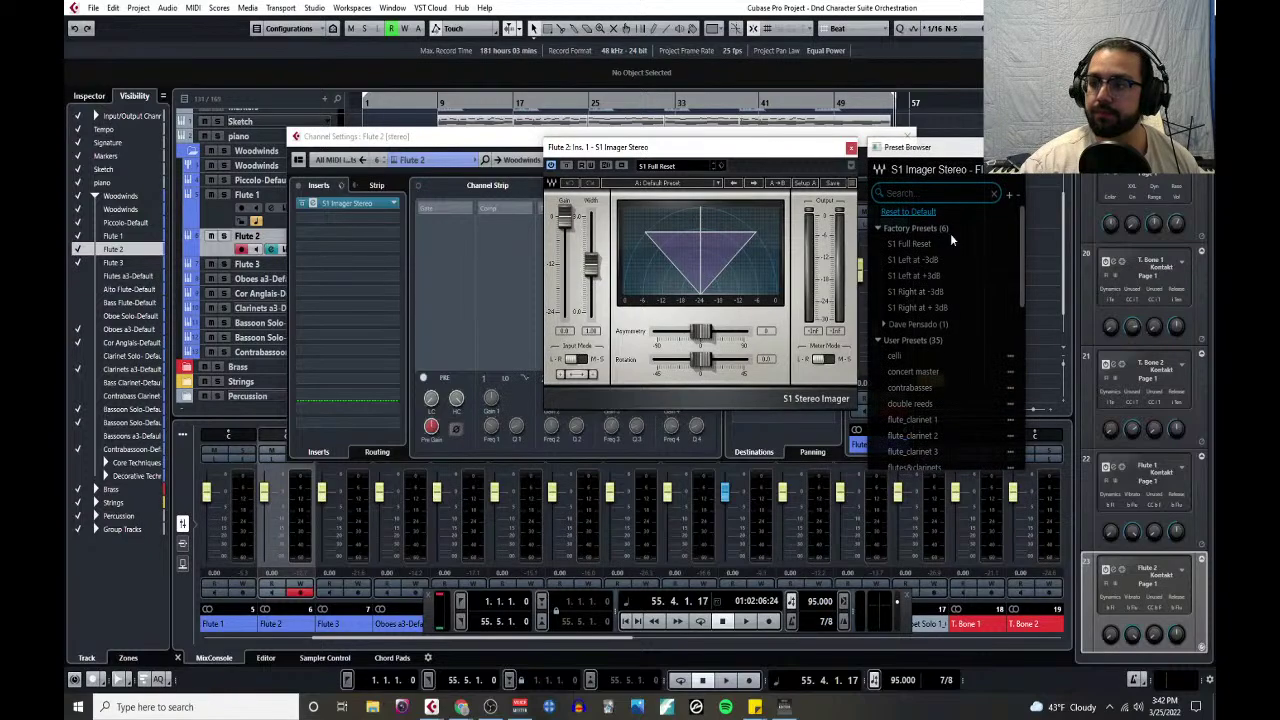
scroll(928, 400, down, 2)
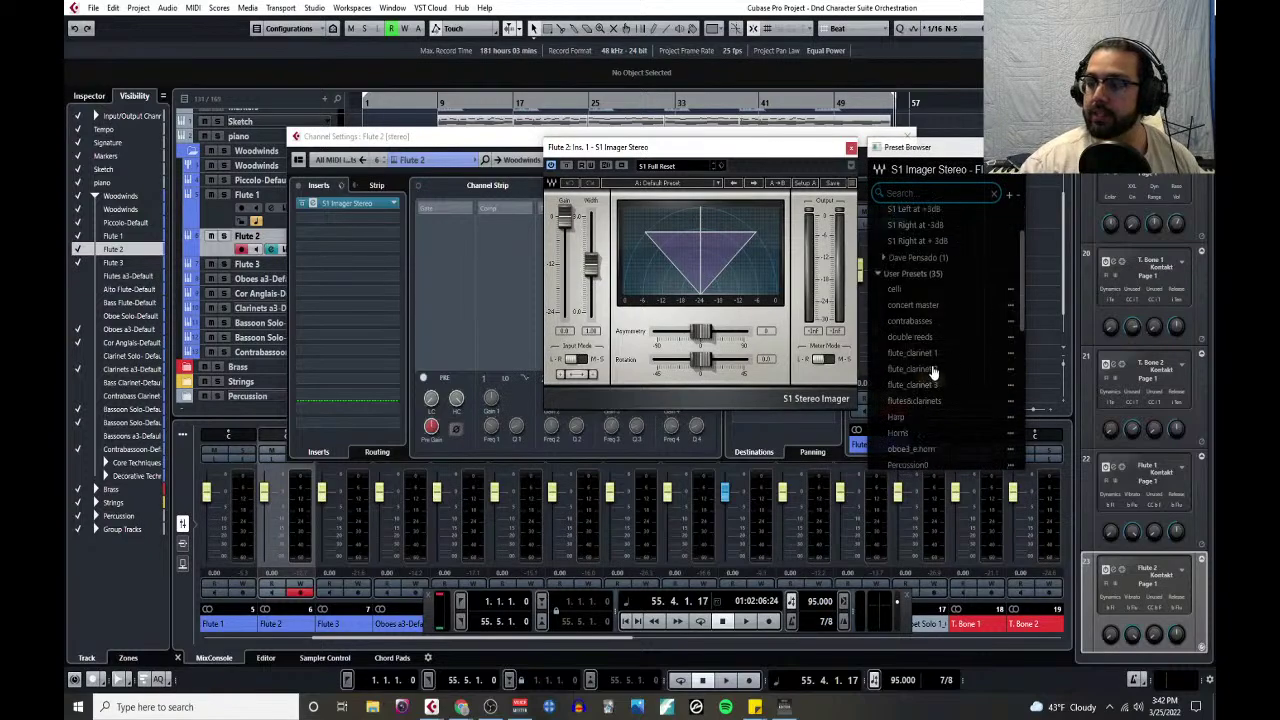
click(932, 369)
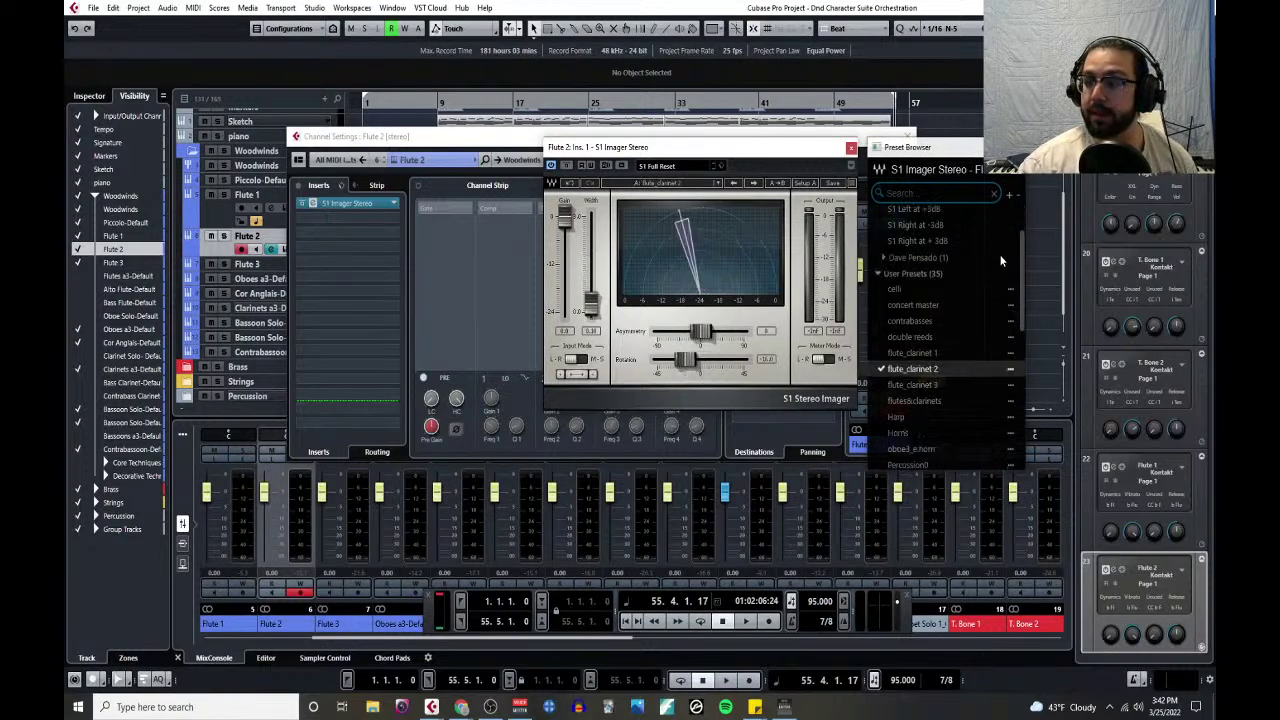
key(Escape)
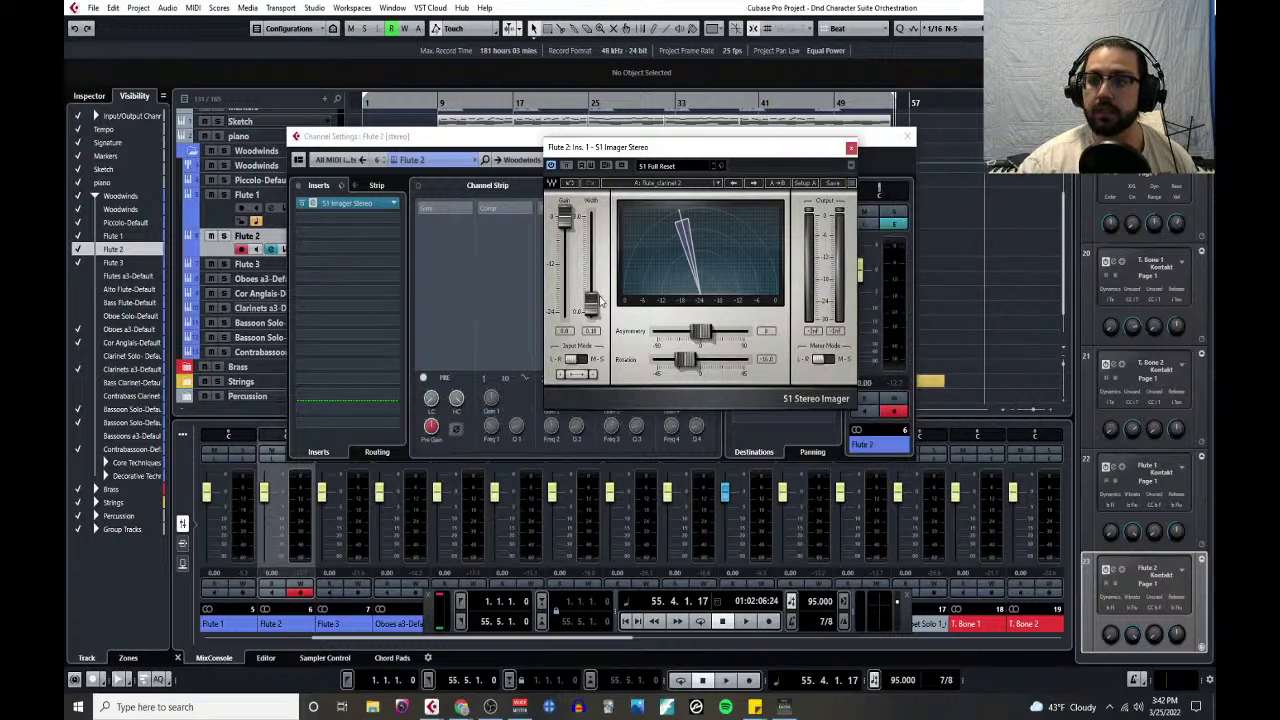
click(851, 147)
click(907, 135)
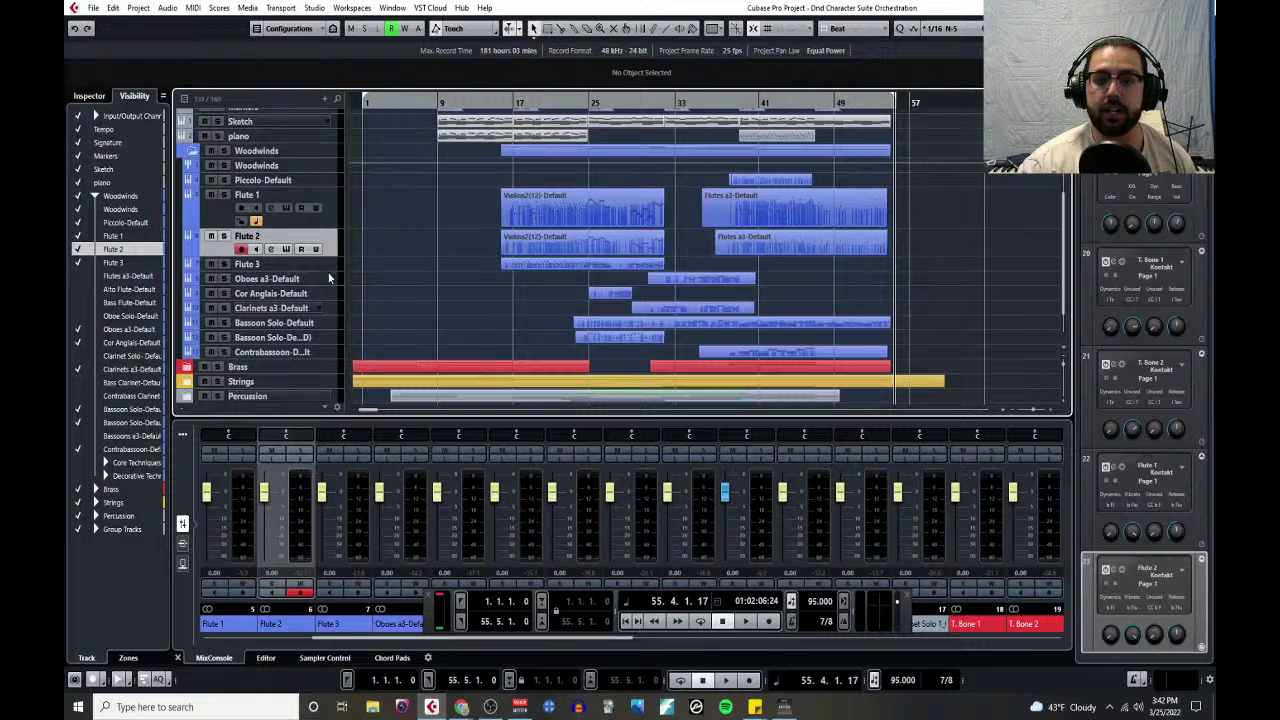
- Open the channel settings of Flute 3 and add an S1 Imager Stereo as its first insert
click(327, 270)
click(270, 278)
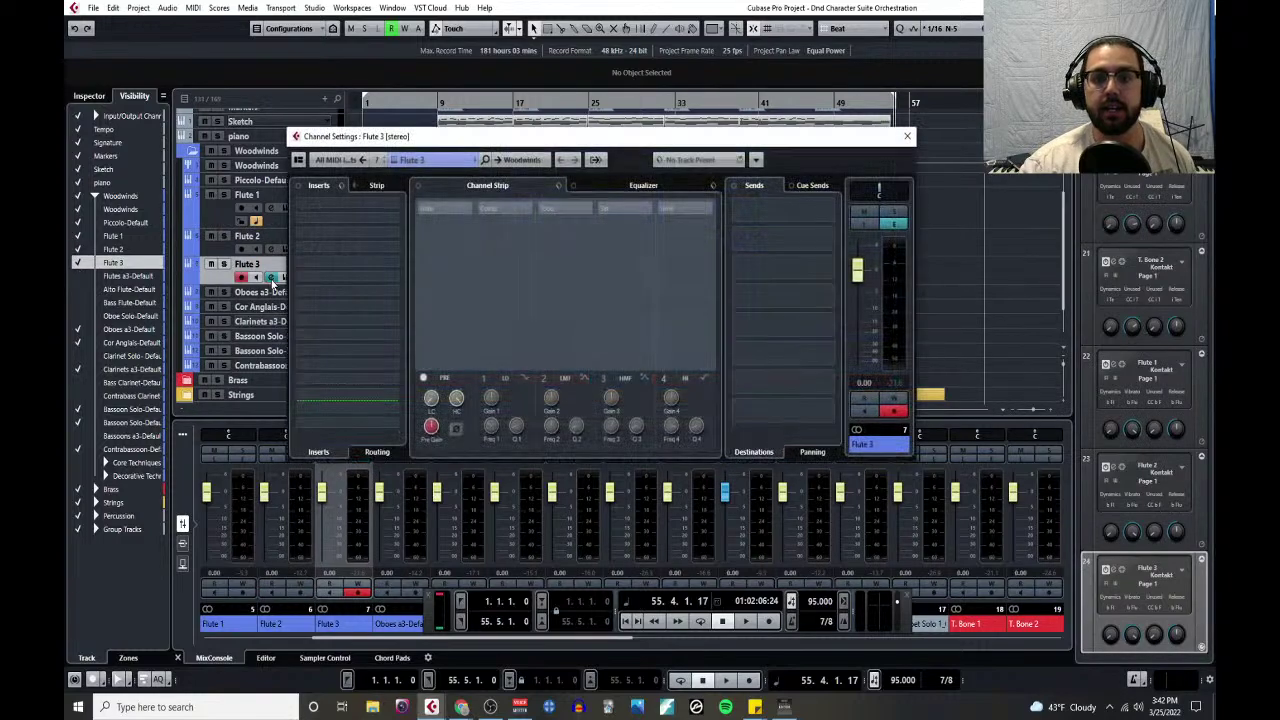
click(397, 209)
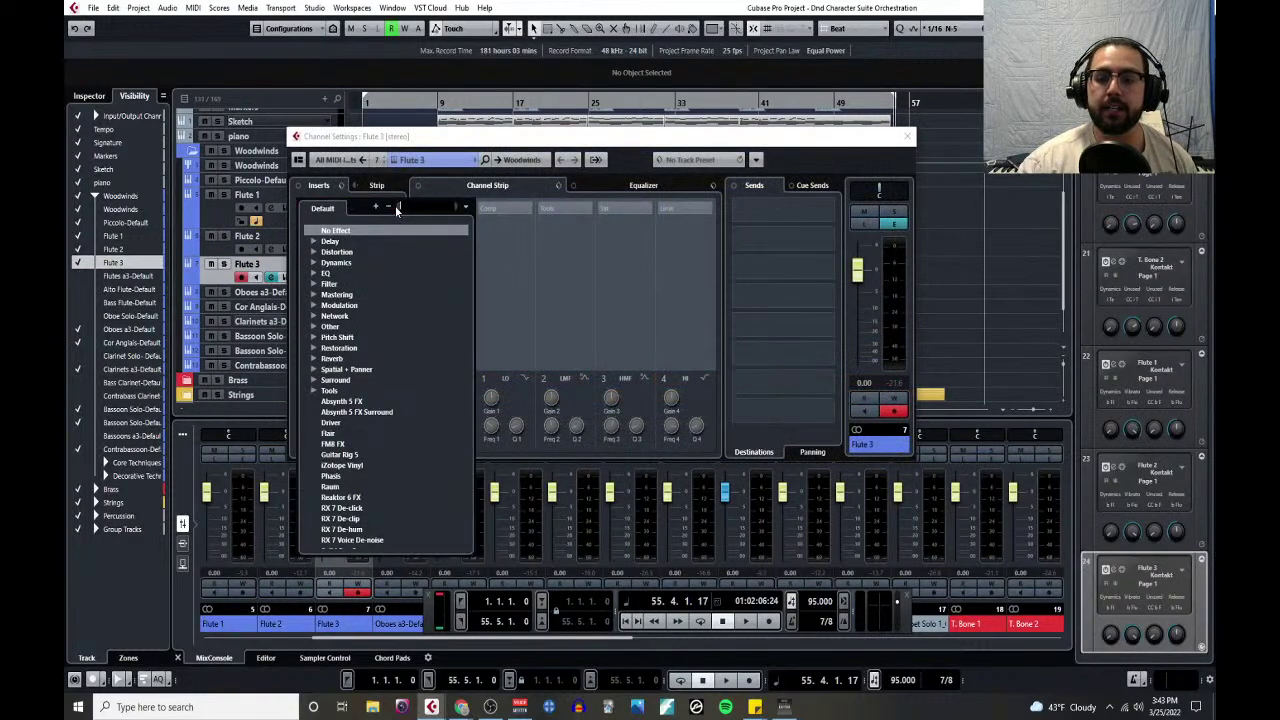
click(313, 370)
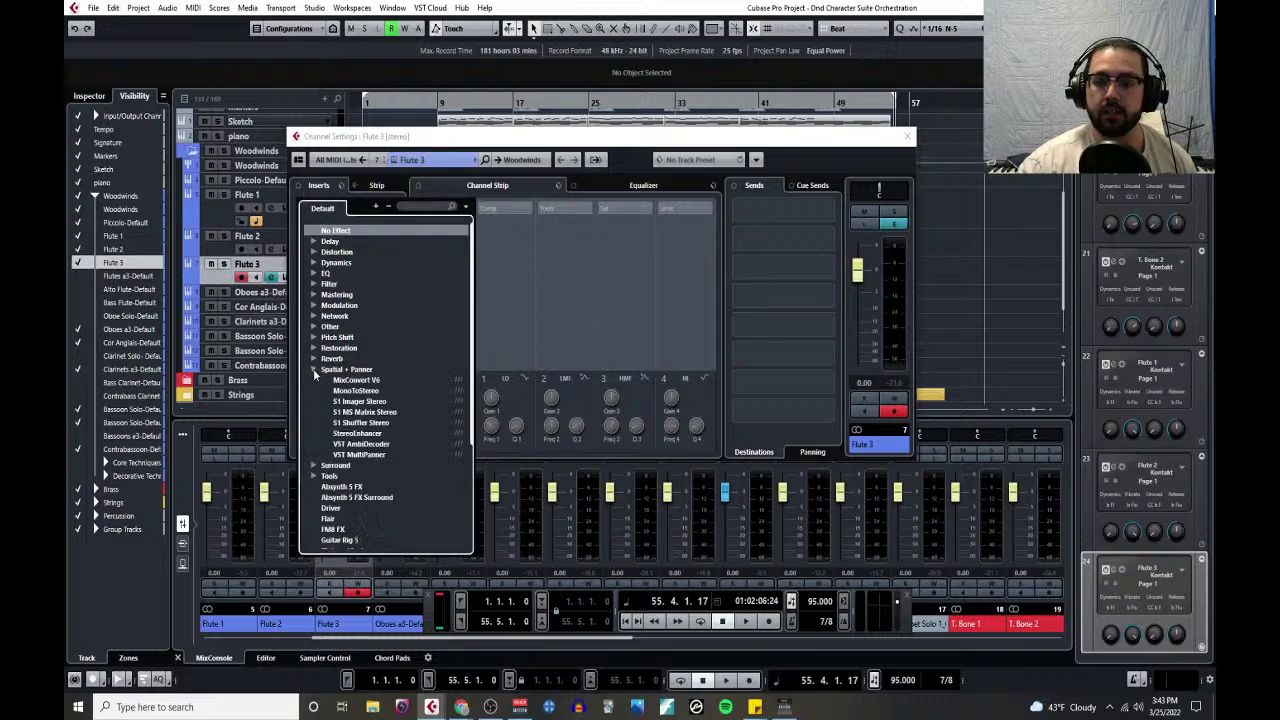
click(365, 402)
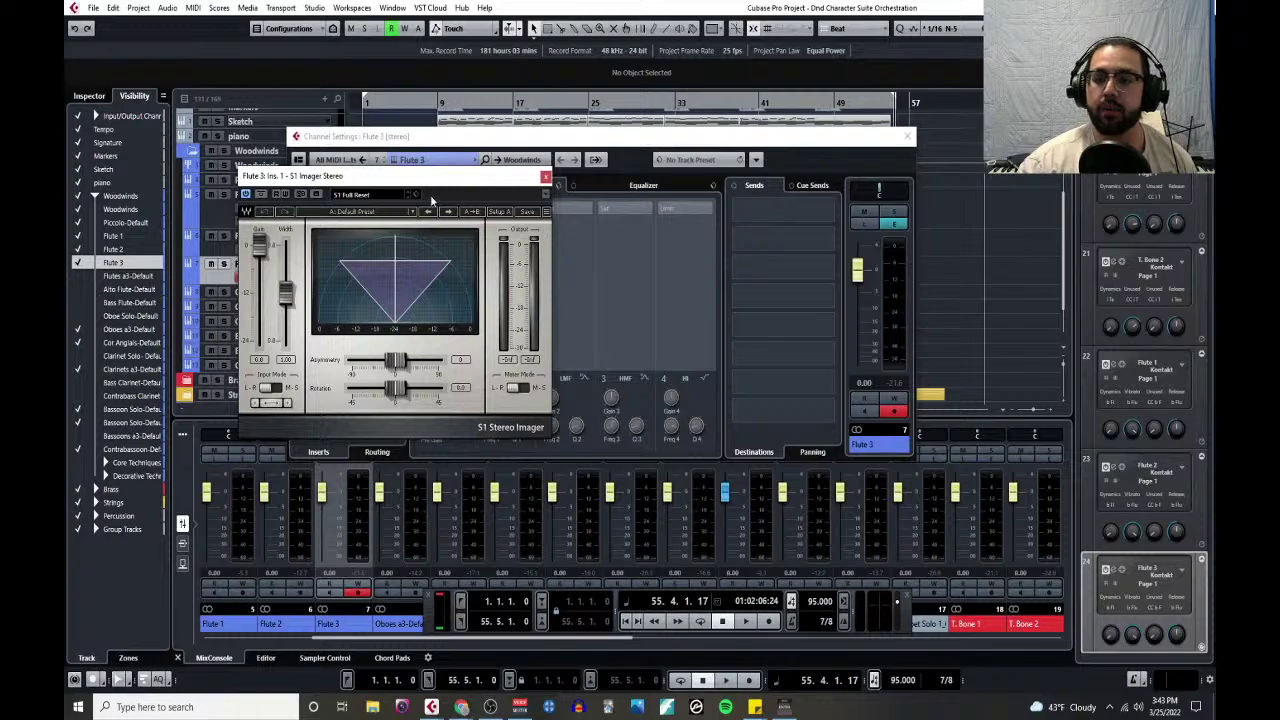
- Load the flute_clarinet 3 user preset in Flute 3's S1 Imager and close its plug-in and channel settings windows
click(414, 214)
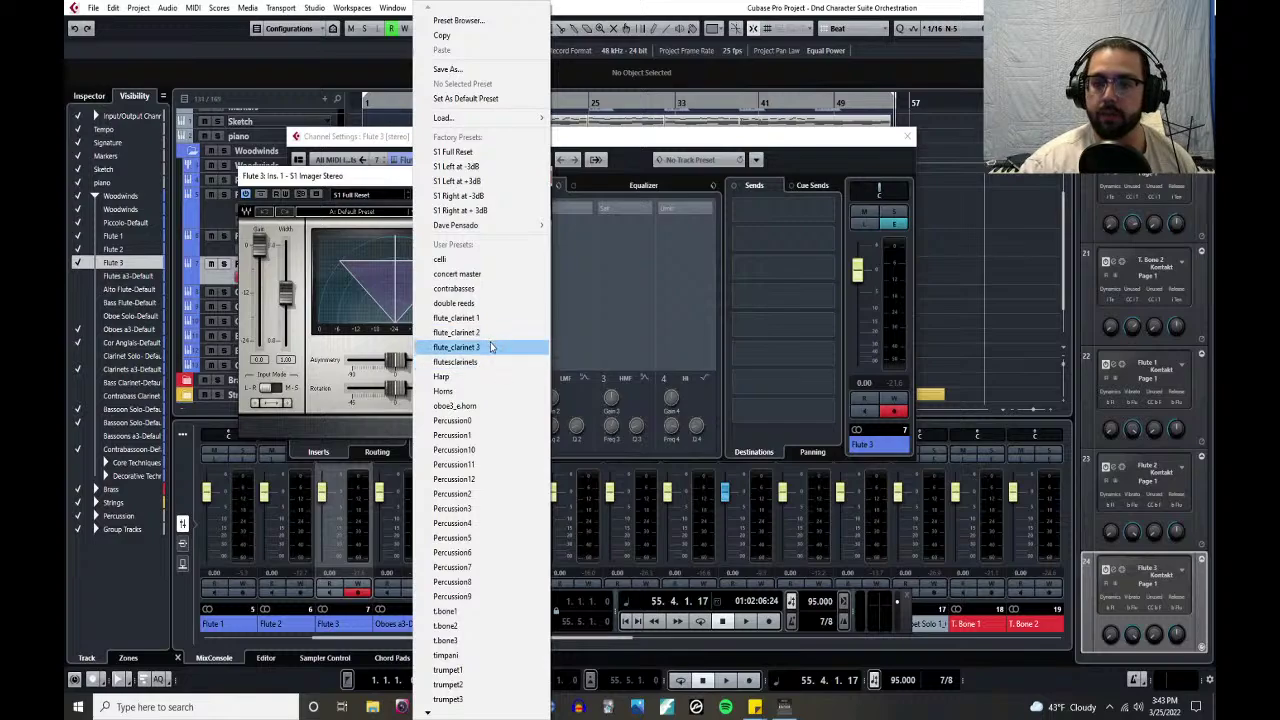
click(489, 348)
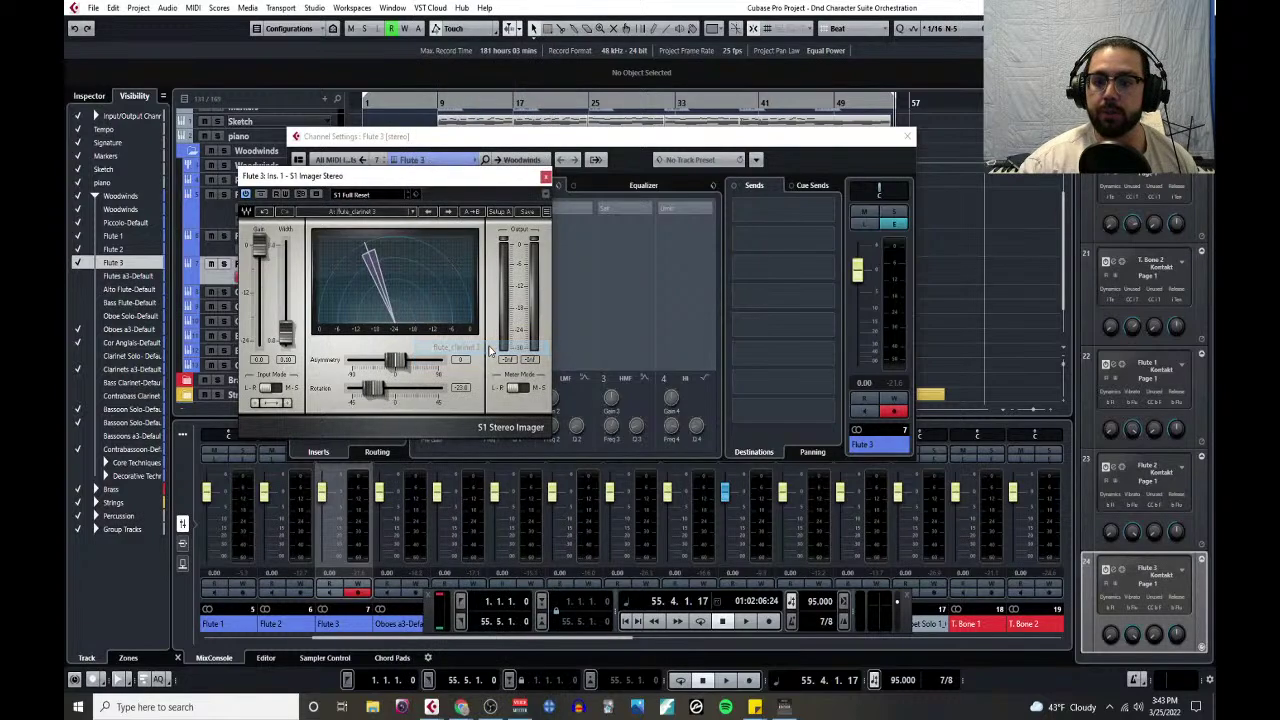
click(545, 178)
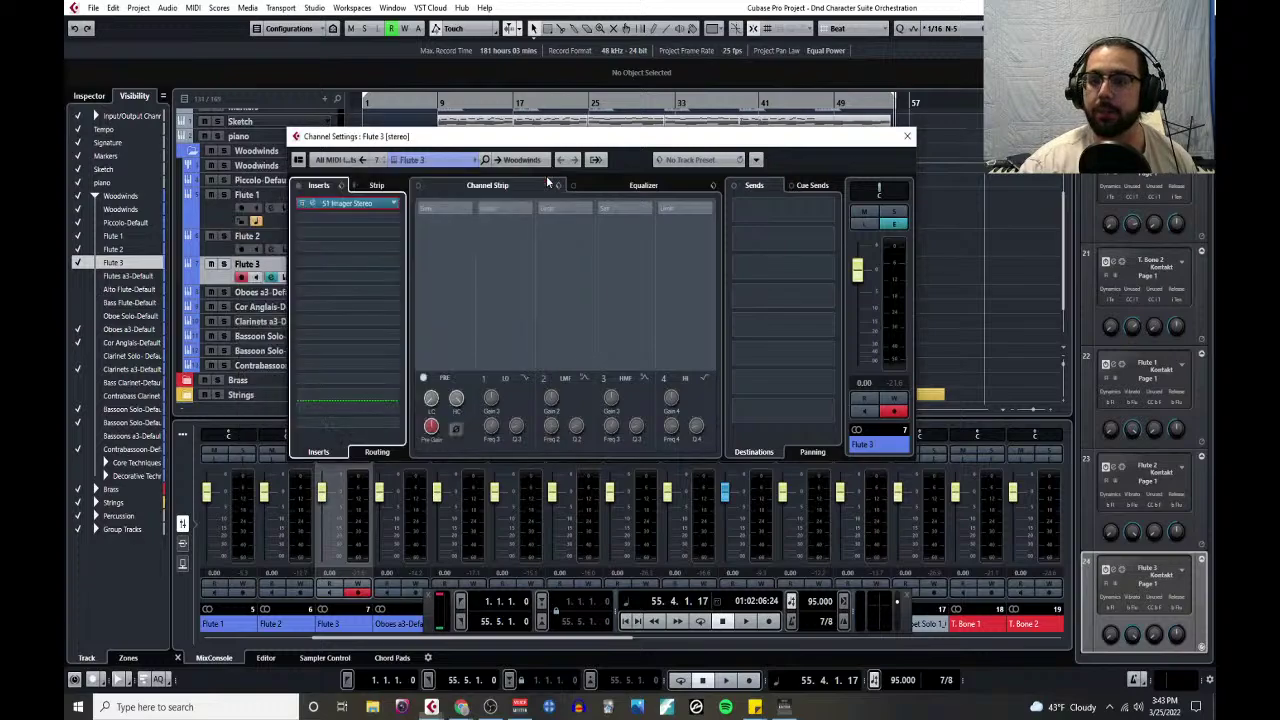
click(906, 137)
- Open the channel settings of the Oboes a3 track and add an S1 Imager Stereo as its first insert
drag(330, 296, 335, 313)
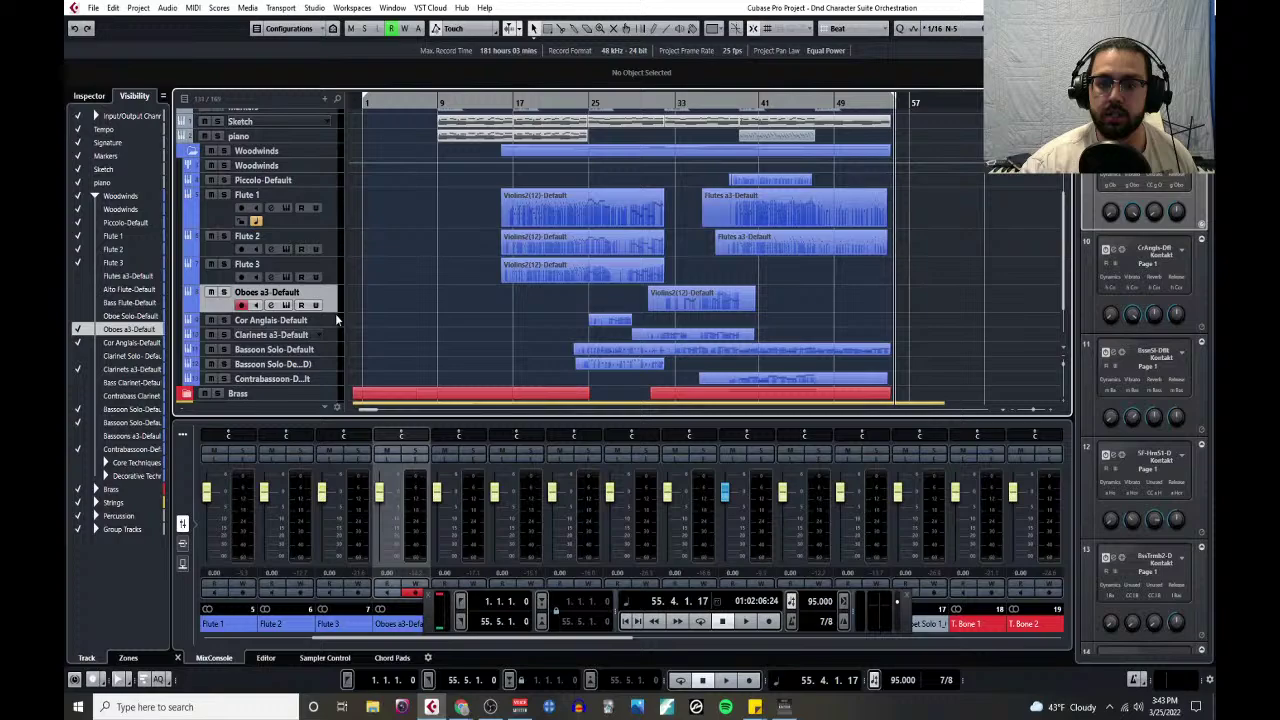
click(271, 305)
click(376, 209)
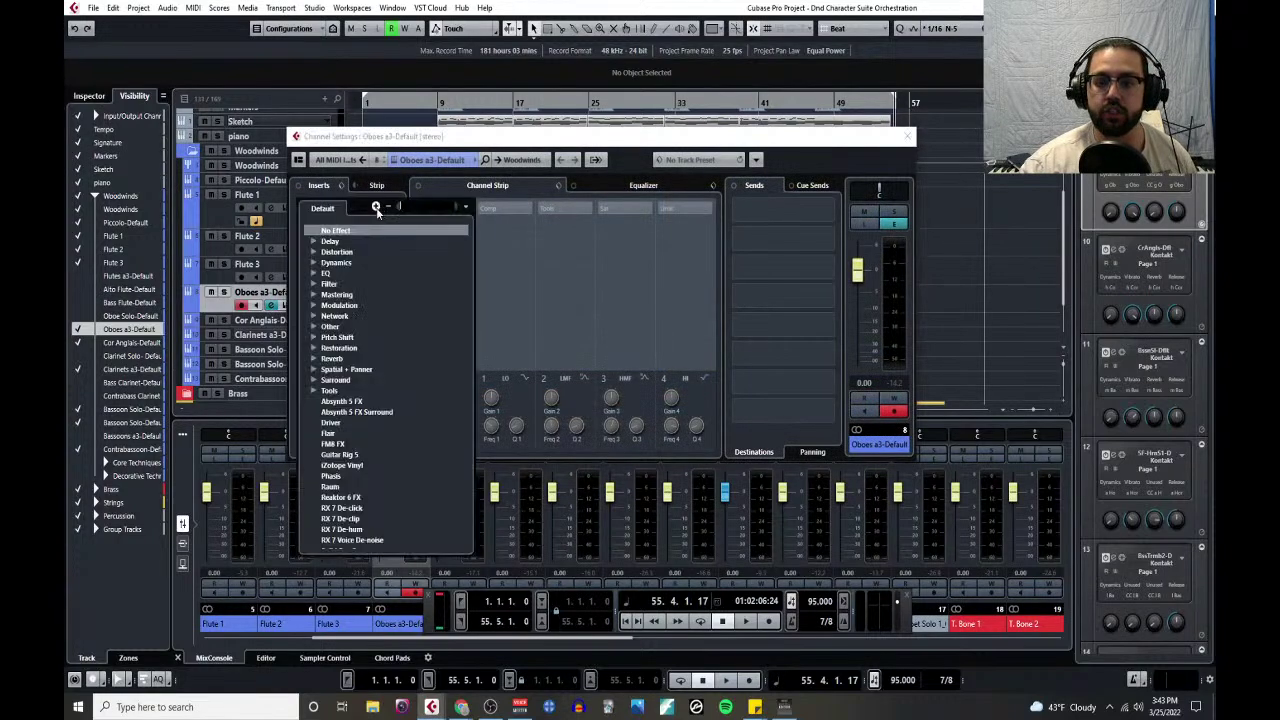
click(315, 371)
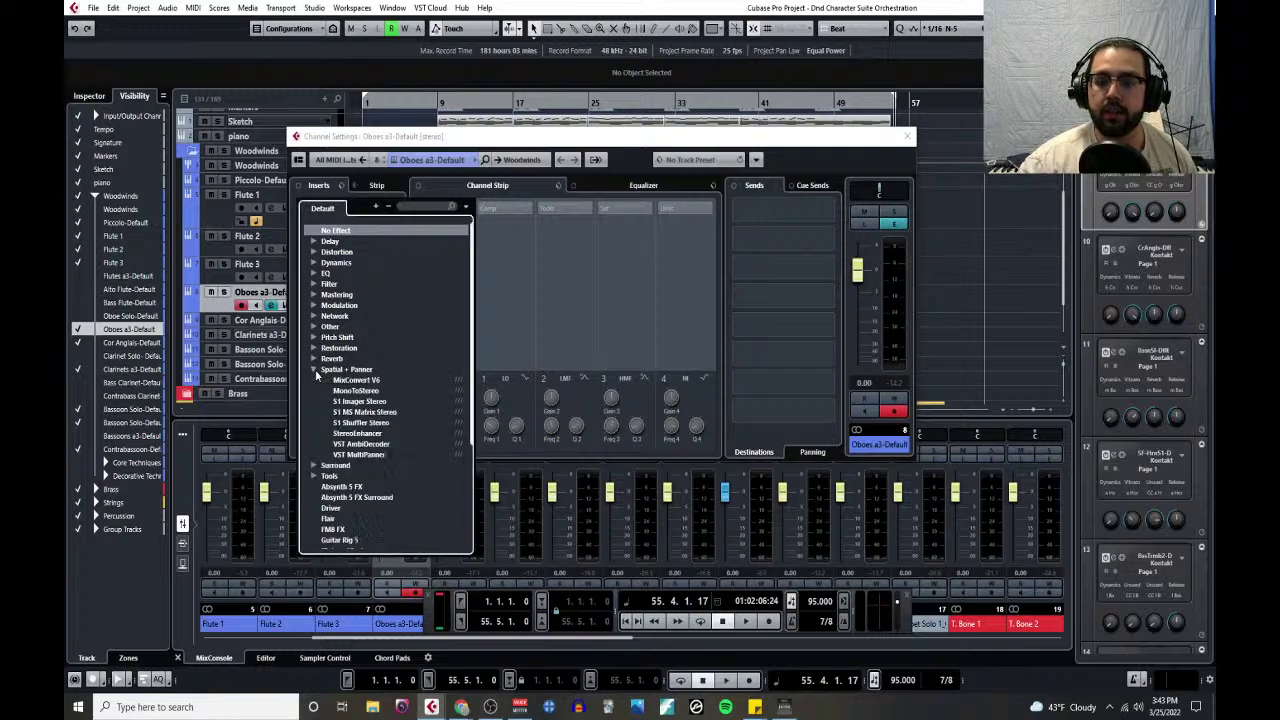
click(350, 403)
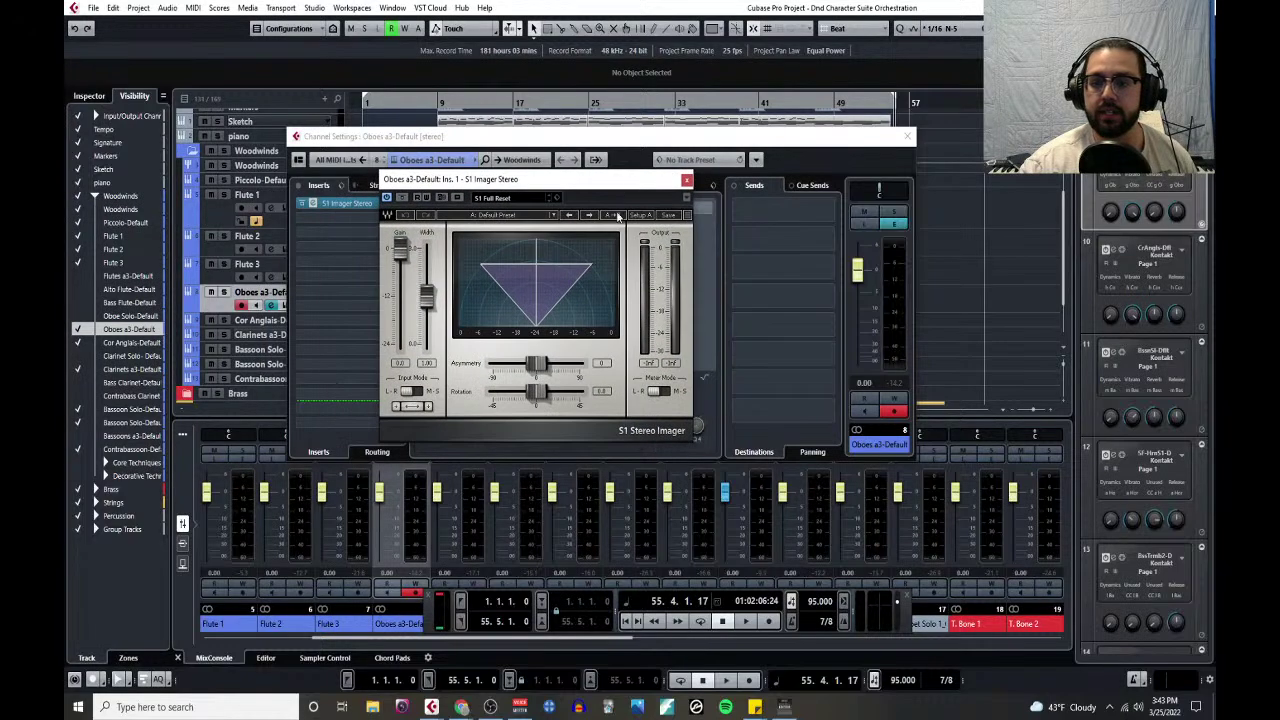
- Open the preset browser of the Oboes a3 S1 Imager and try the oboe3_e.horn user preset
click(551, 216)
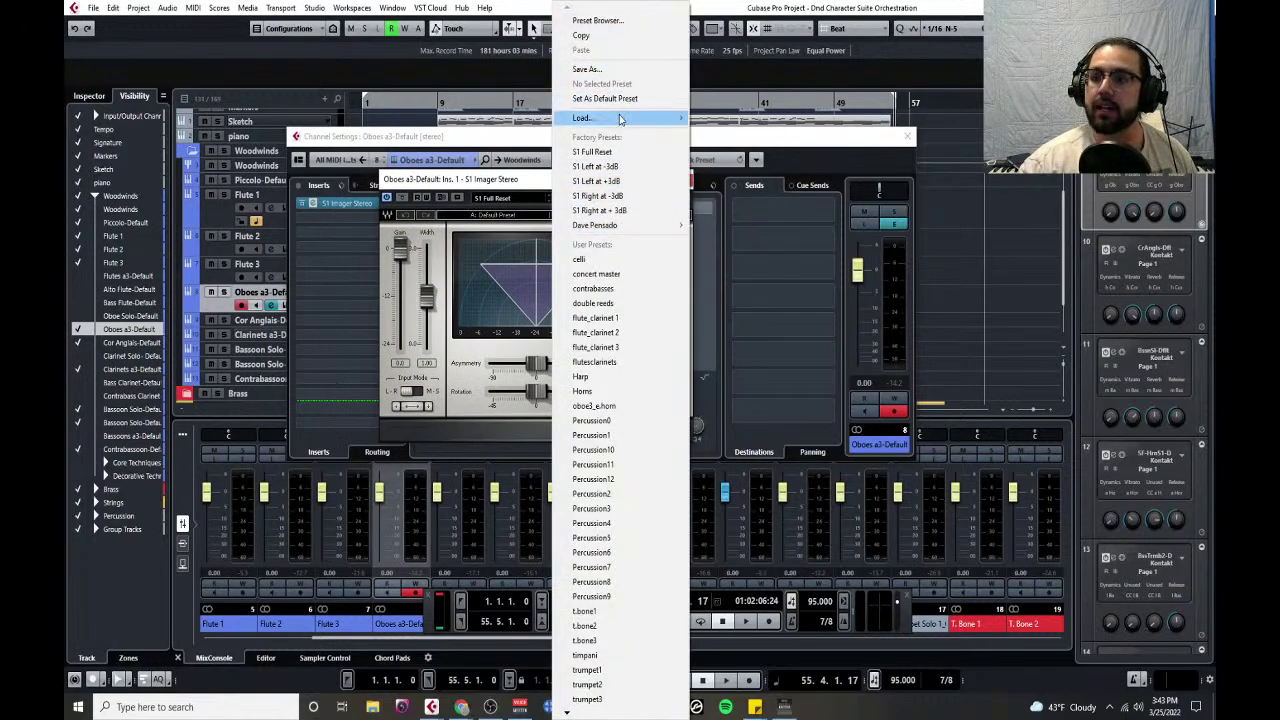
click(605, 20)
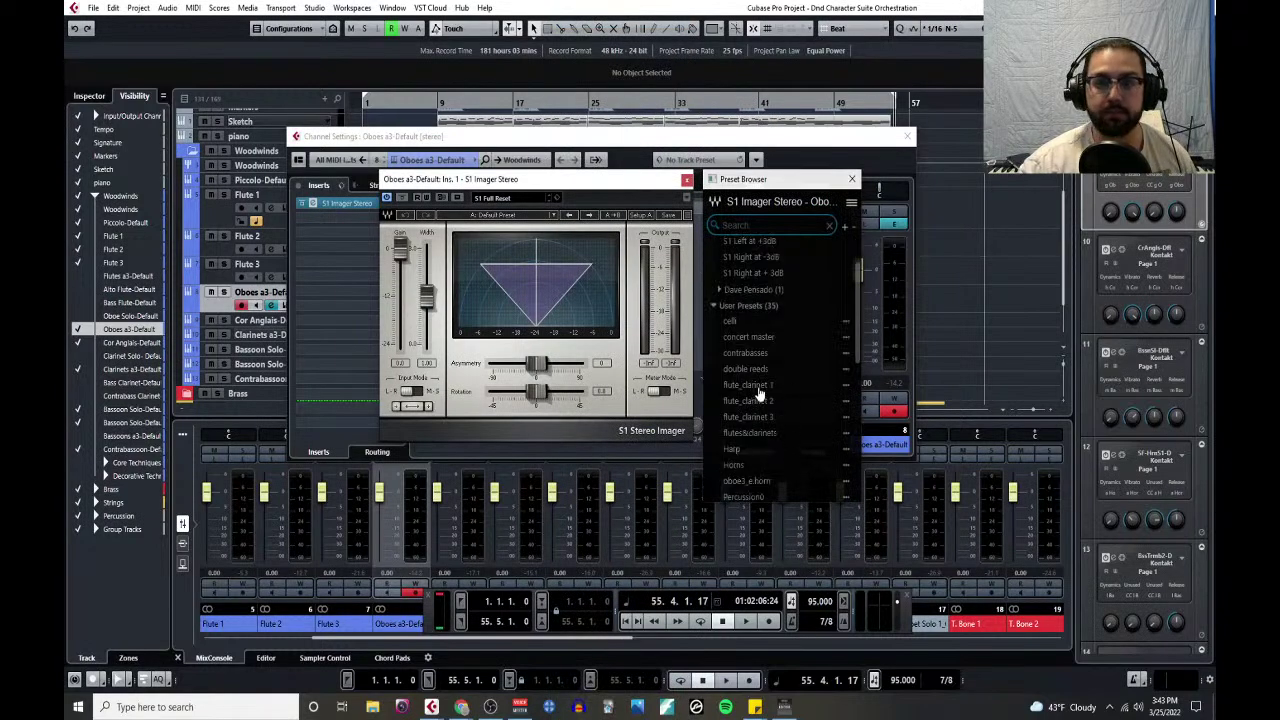
scroll(760, 408, down, 3)
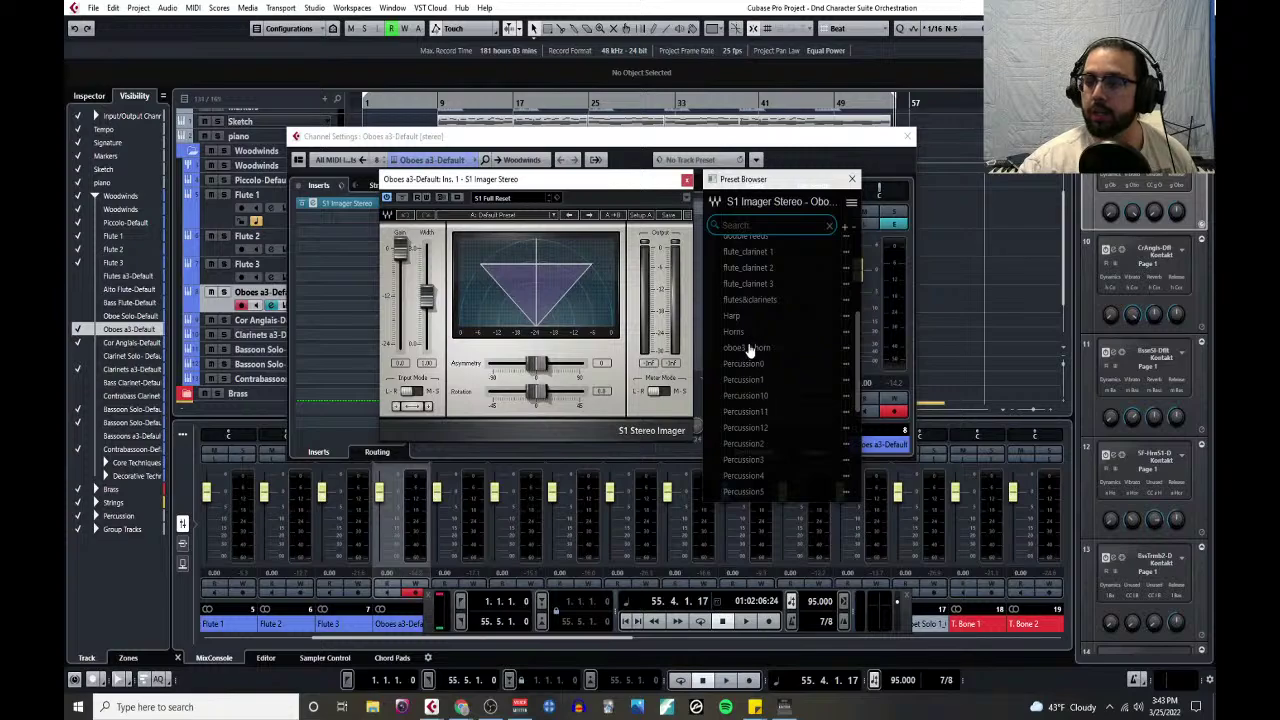
click(750, 350)
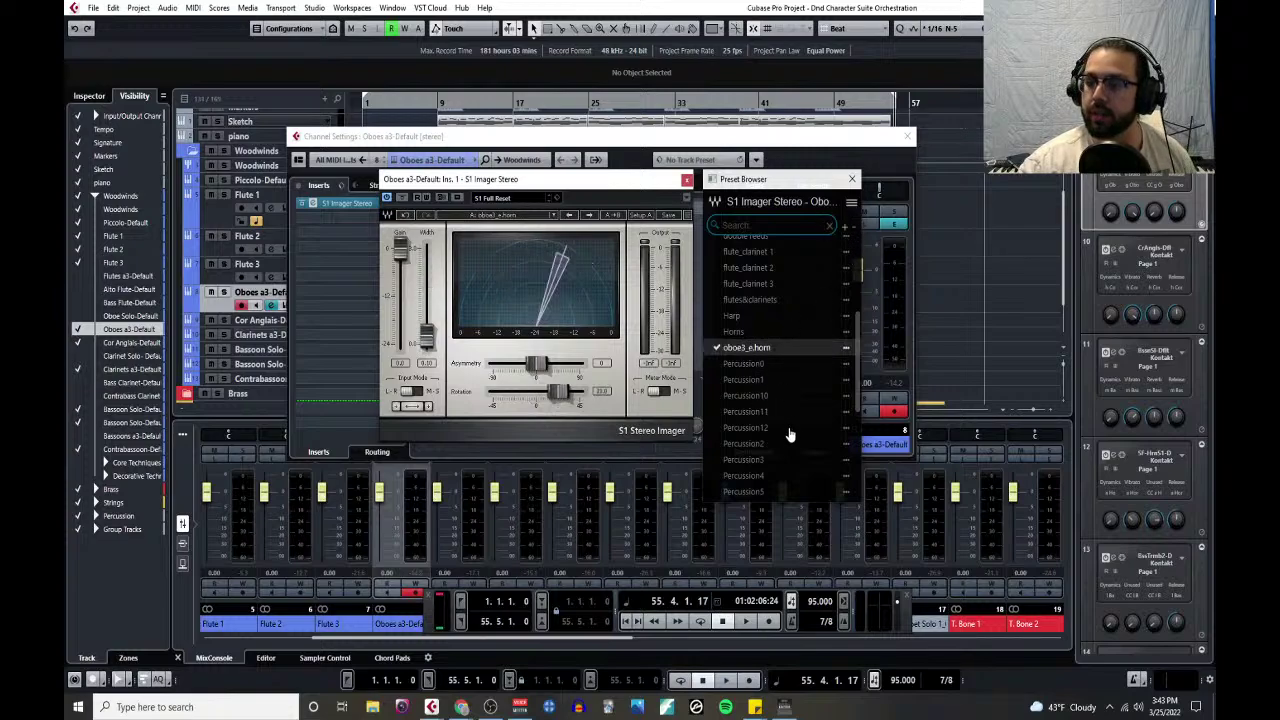
- Load the double reeds preset on the Oboes a3 track and close the preset browser, imager and channel settings
scroll(789, 435, down, 4)
scroll(787, 431, up, 10)
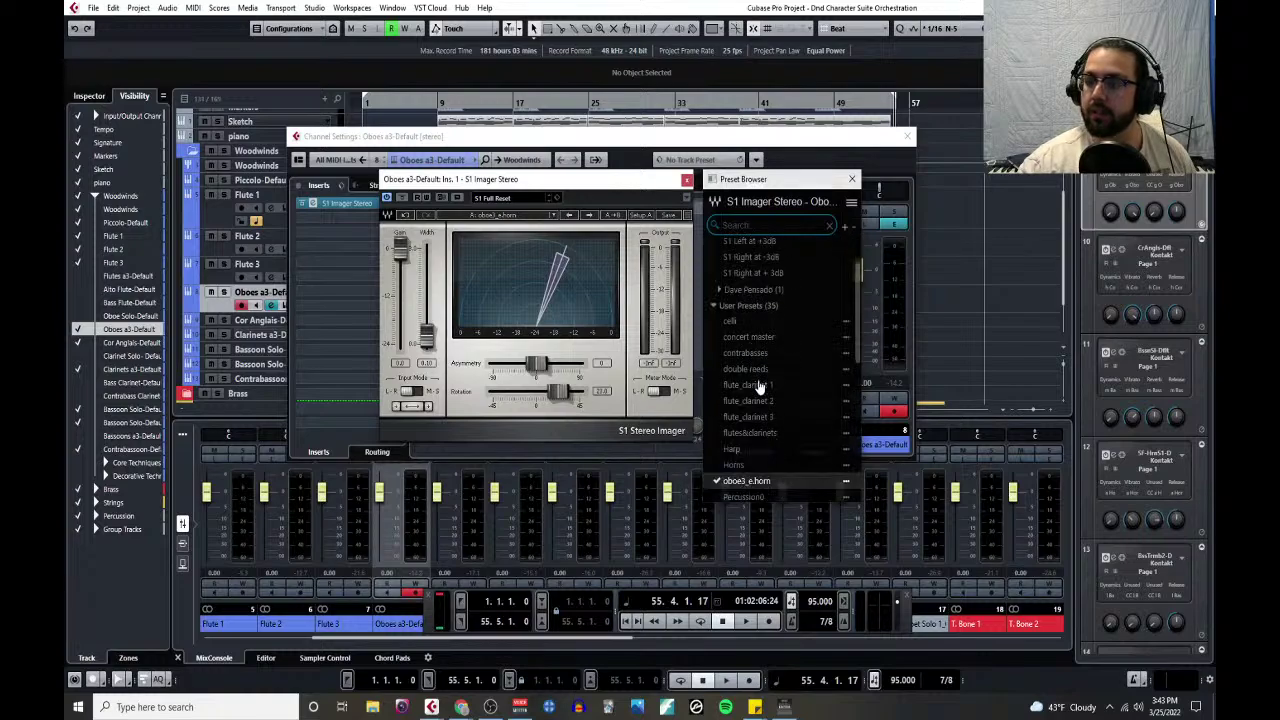
scroll(757, 398, down, 3)
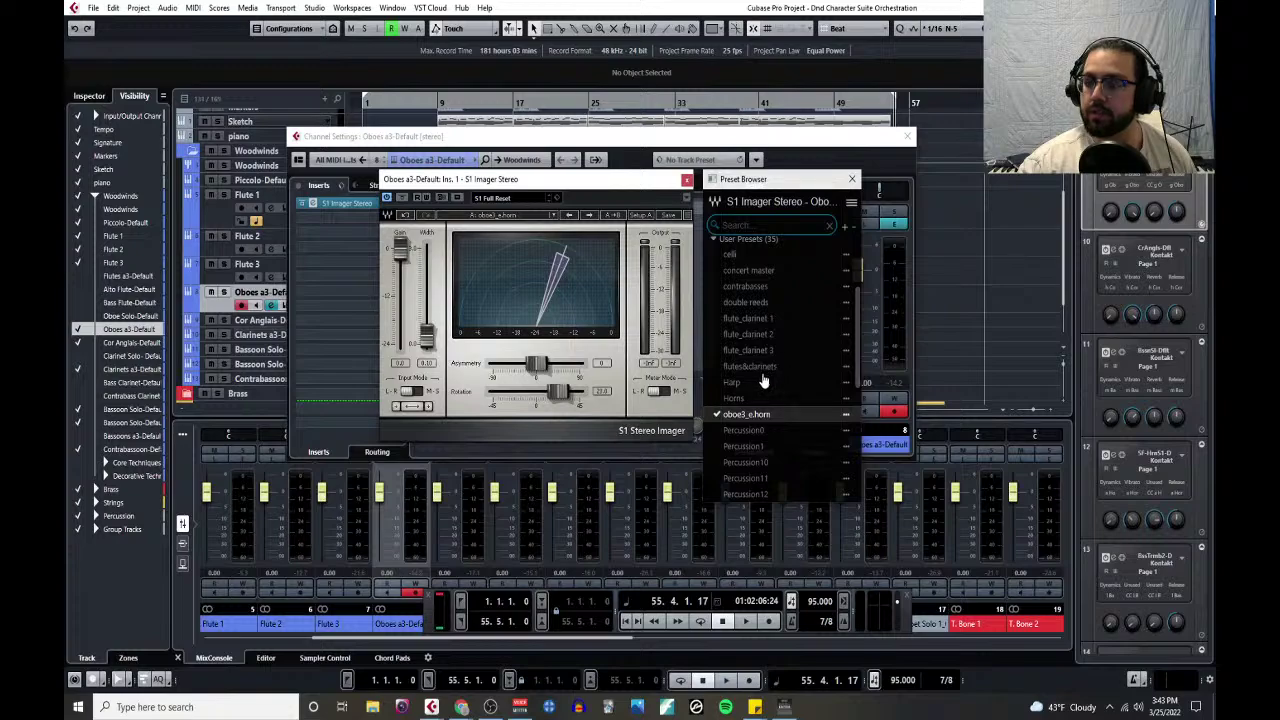
click(750, 304)
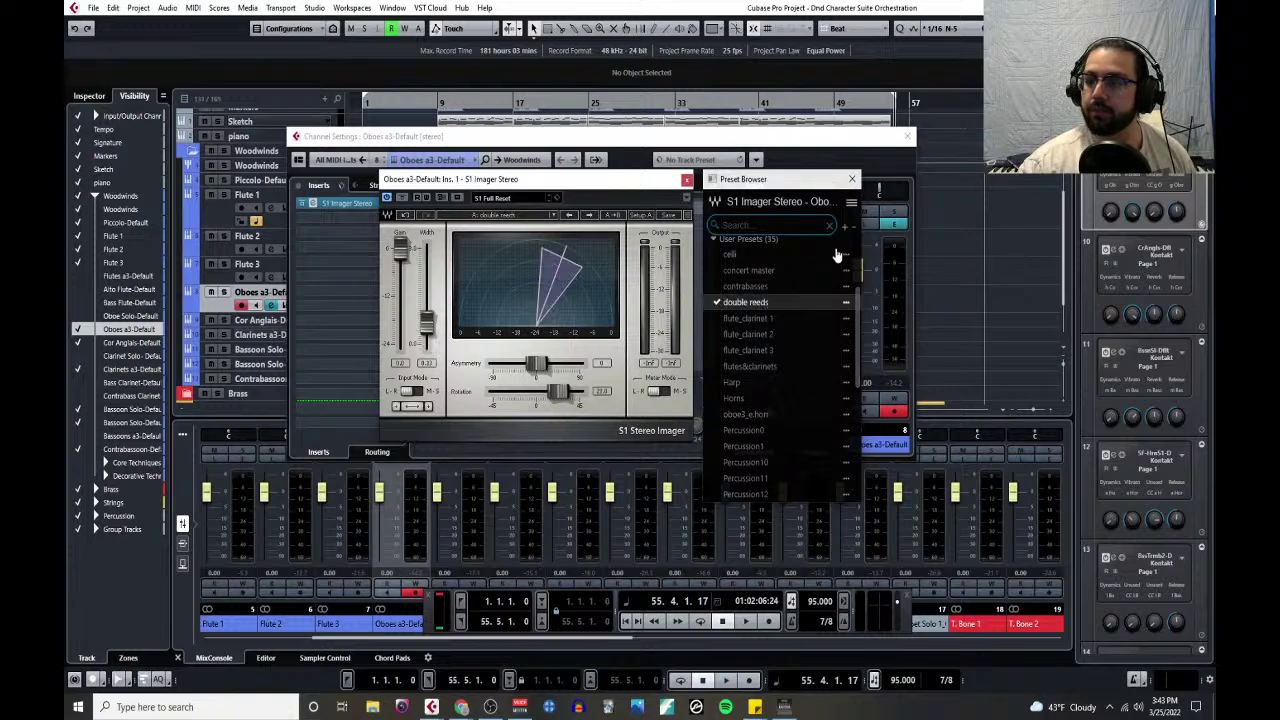
click(851, 180)
click(685, 181)
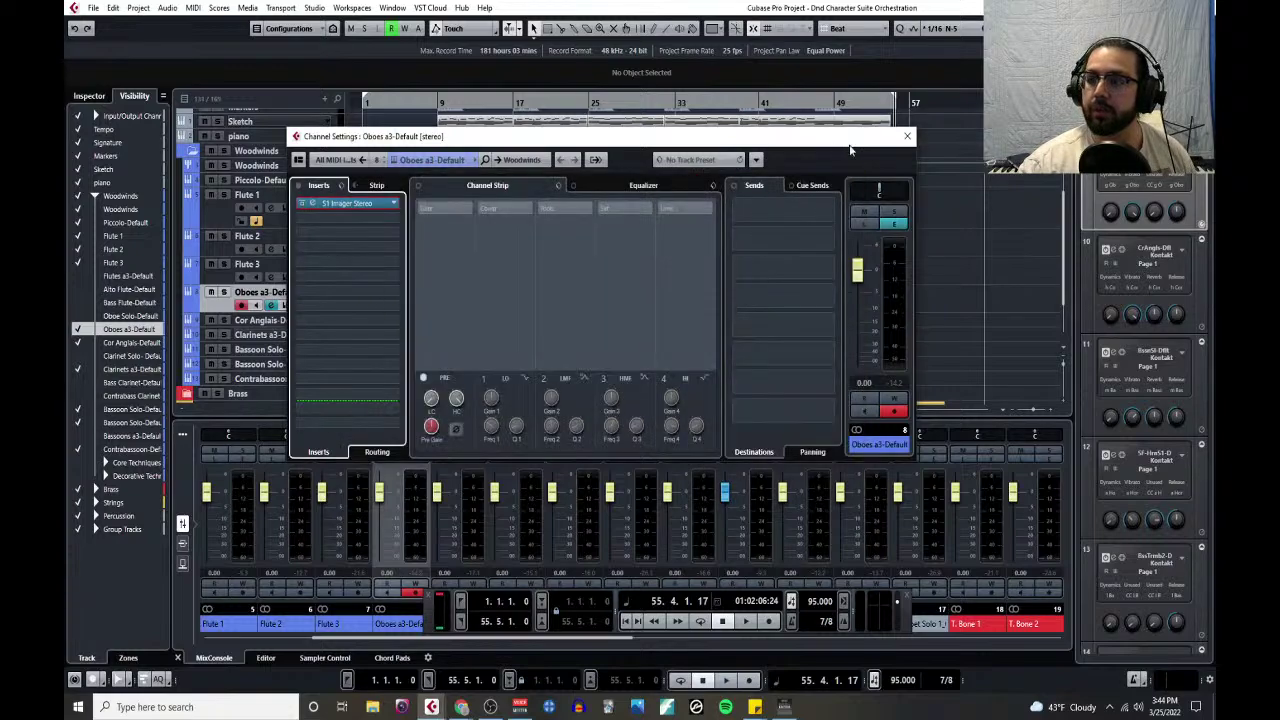
click(907, 136)
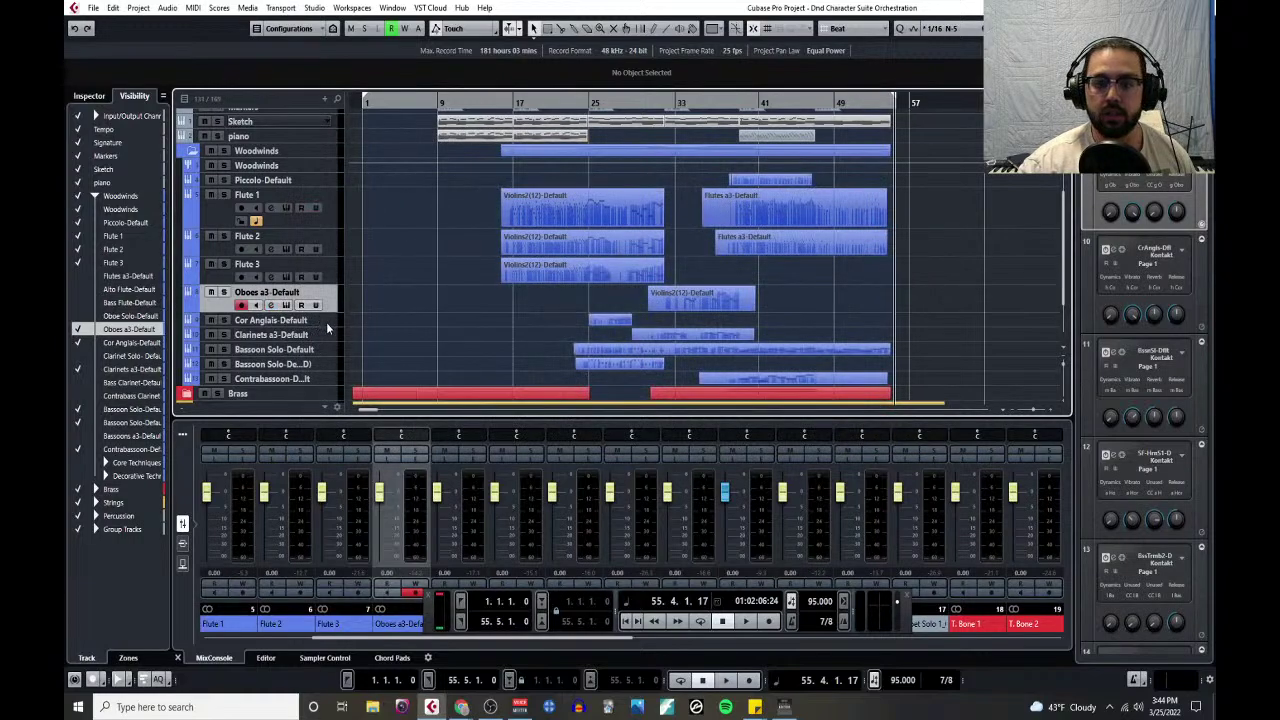
- Open the channel settings of the Cor Anglais track and add an S1 Imager Stereo as its first insert
click(326, 322)
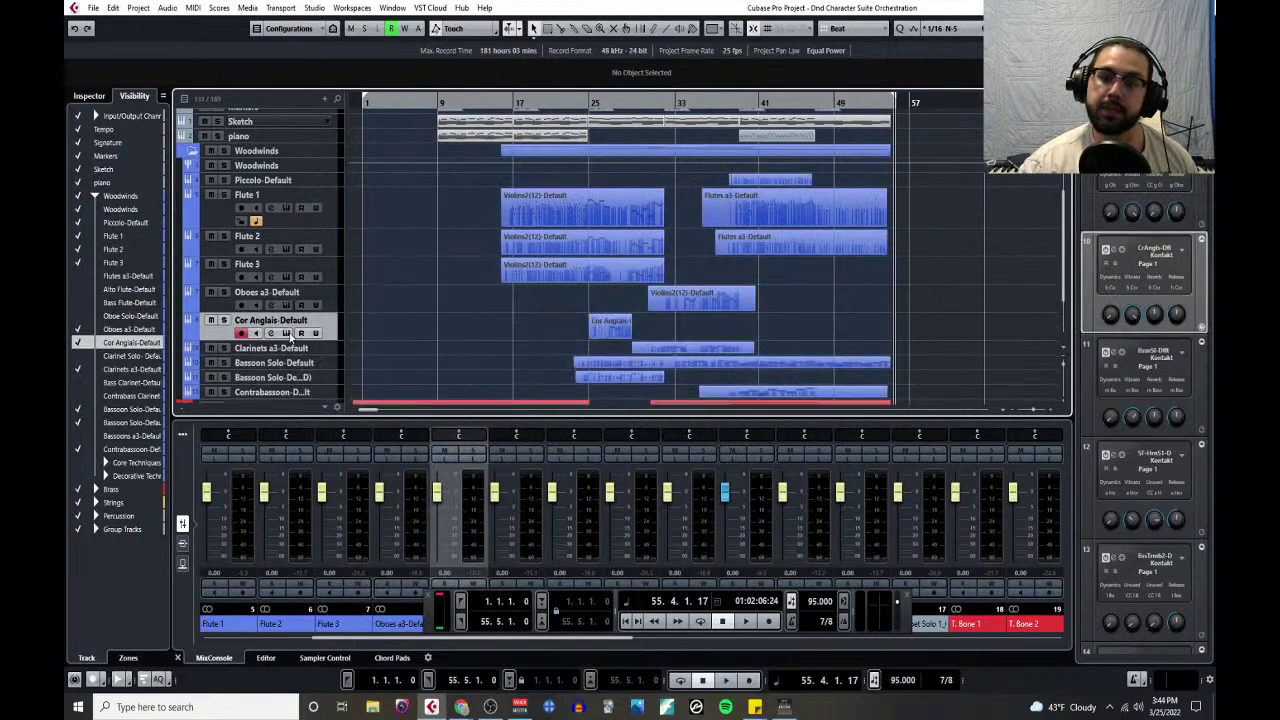
click(289, 334)
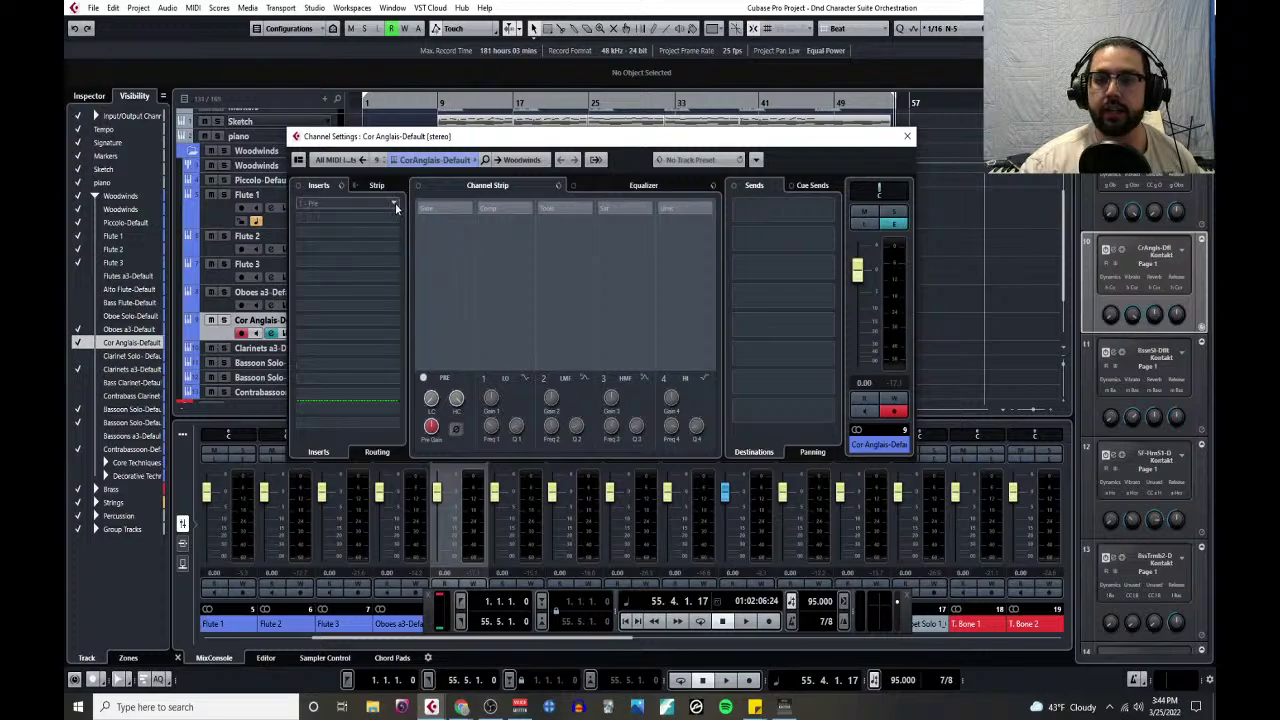
click(395, 203)
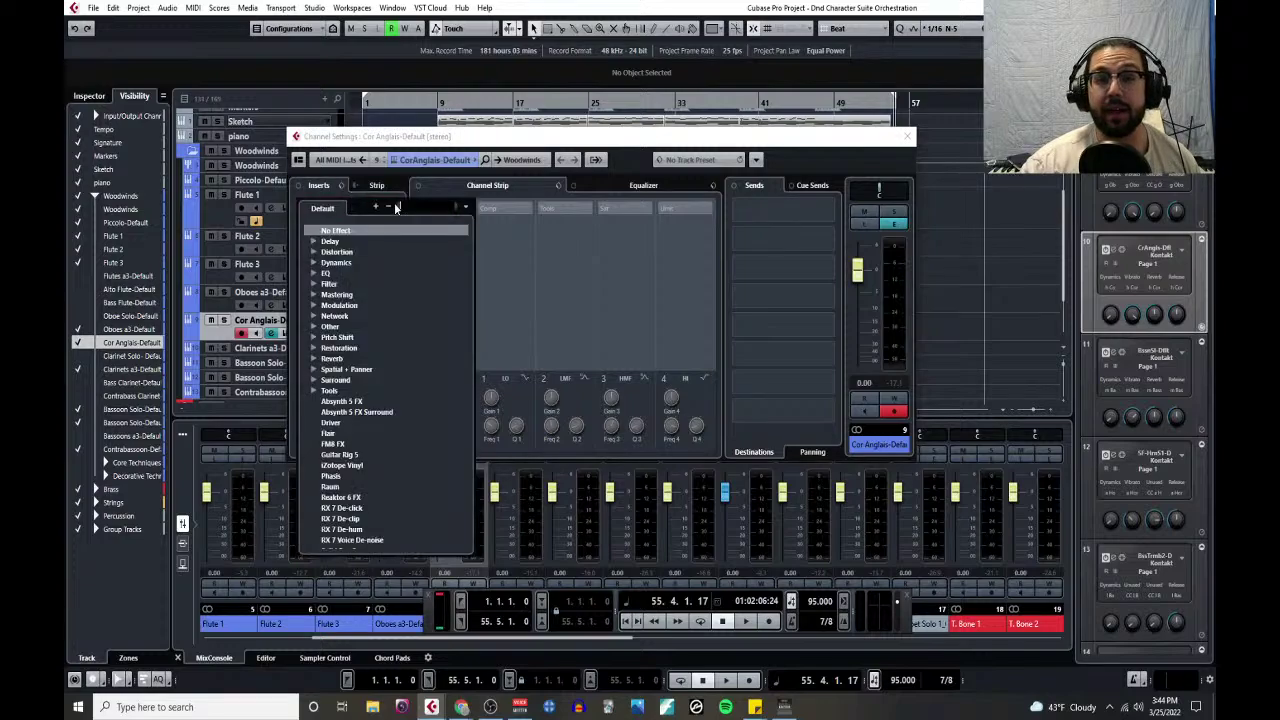
click(313, 370)
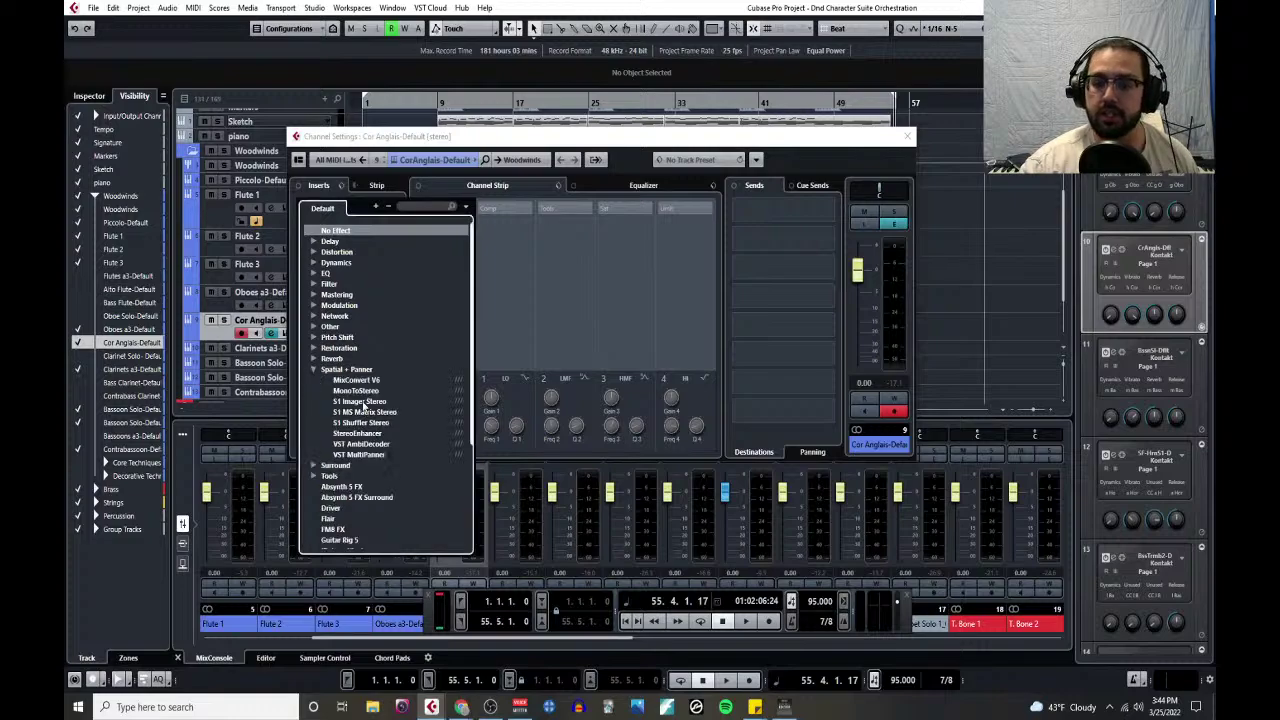
click(360, 401)
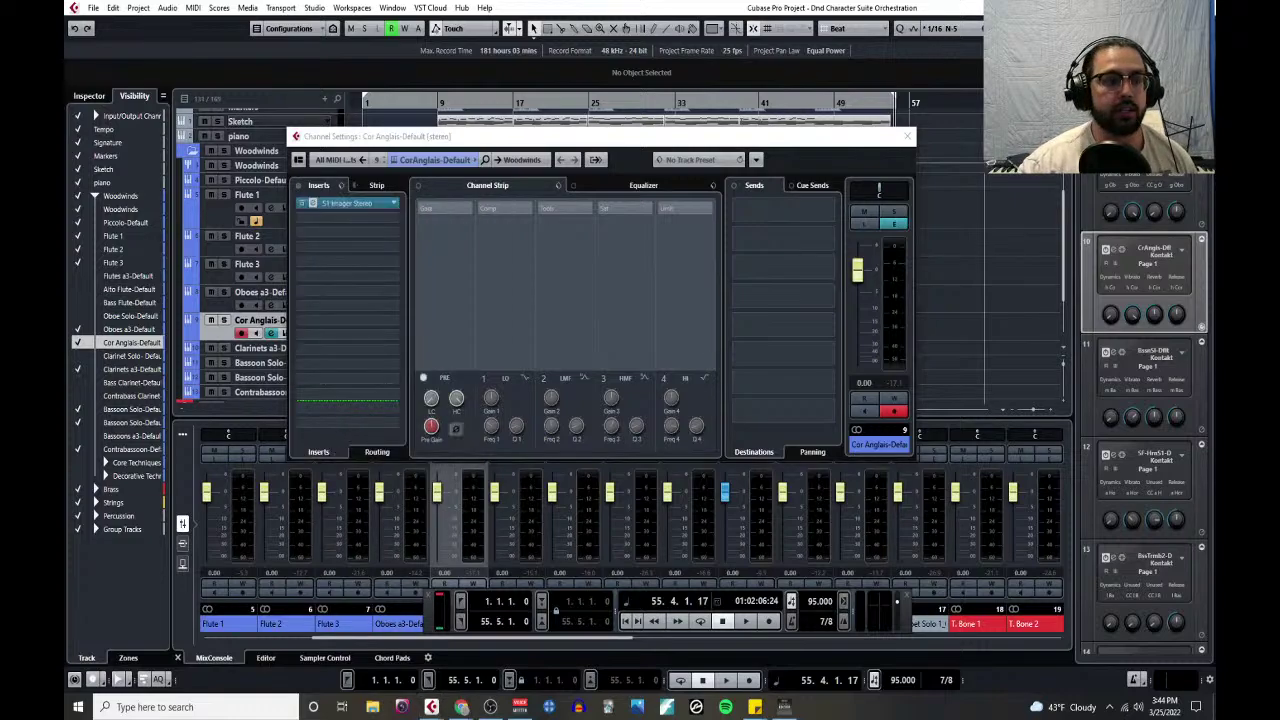
- Load the oboe3_e.horn user preset in the Cor Anglais S1 Imager and close the imager and channel settings
drag(401, 243, 760, 210)
click(652, 249)
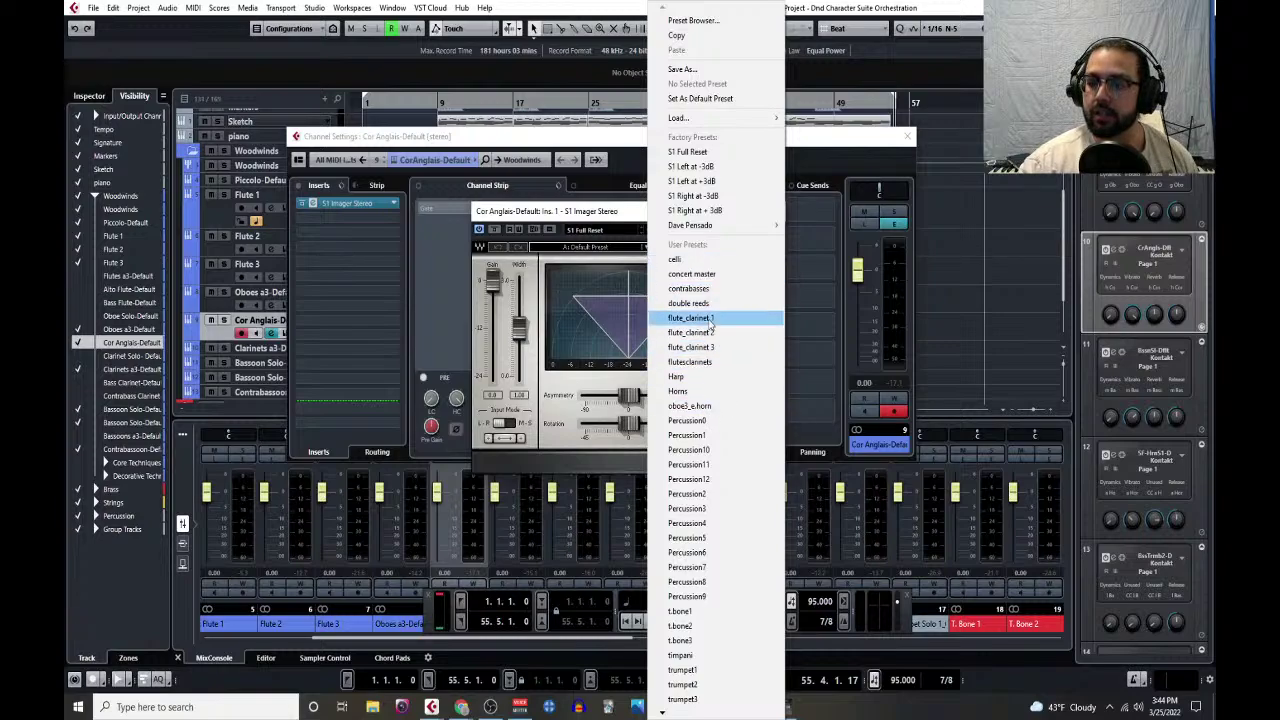
click(700, 406)
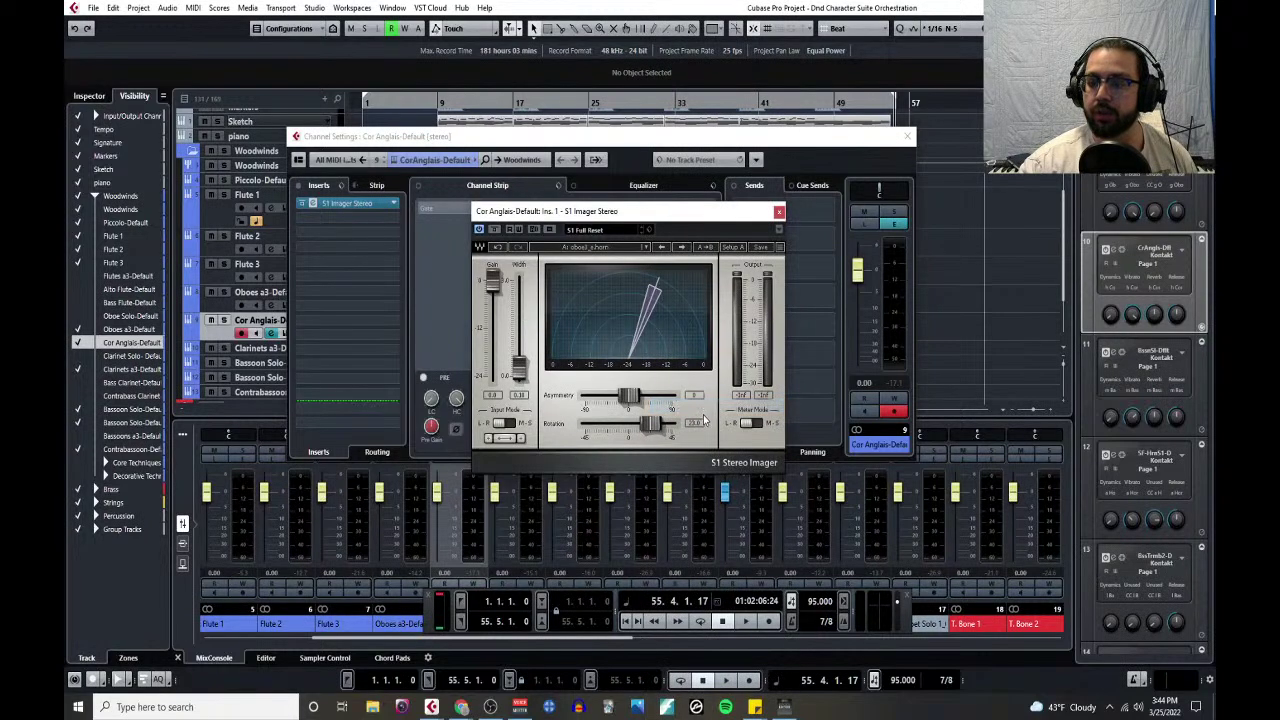
click(779, 213)
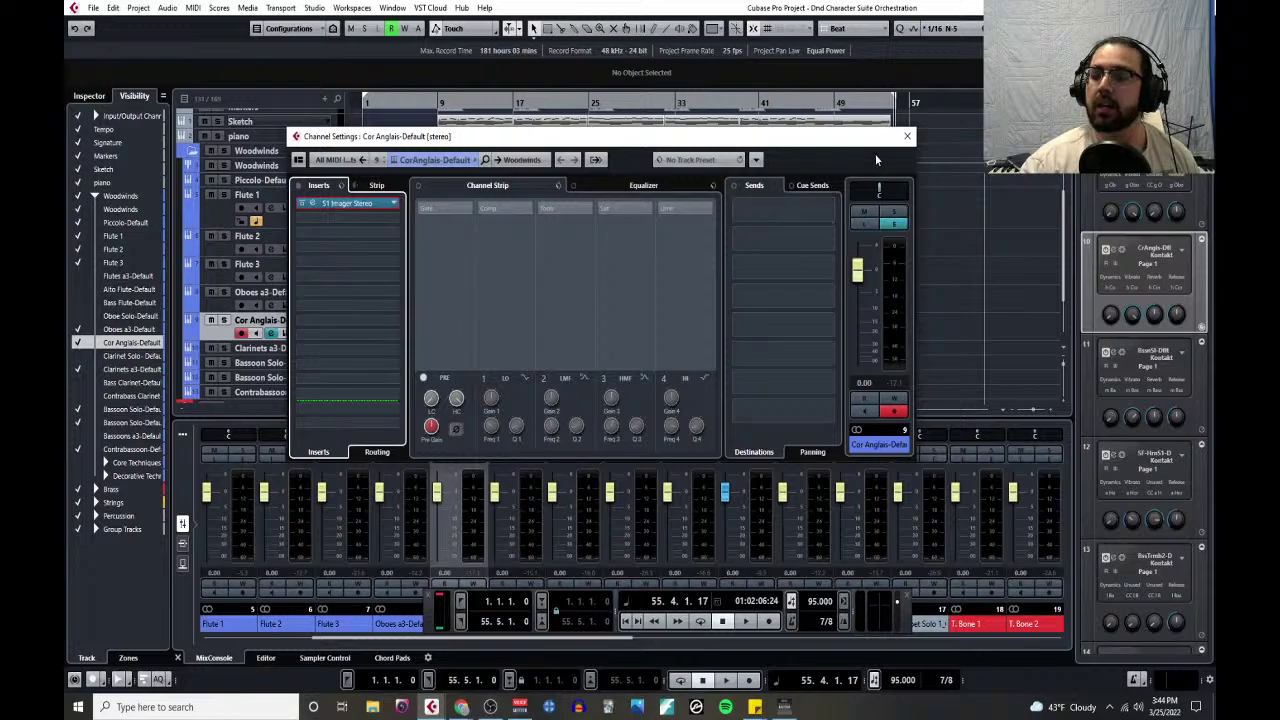
click(907, 136)
- Open the channel settings of the Clarinets a3 track and add an S1 Imager Stereo as its first insert
scroll(286, 335, down, 2)
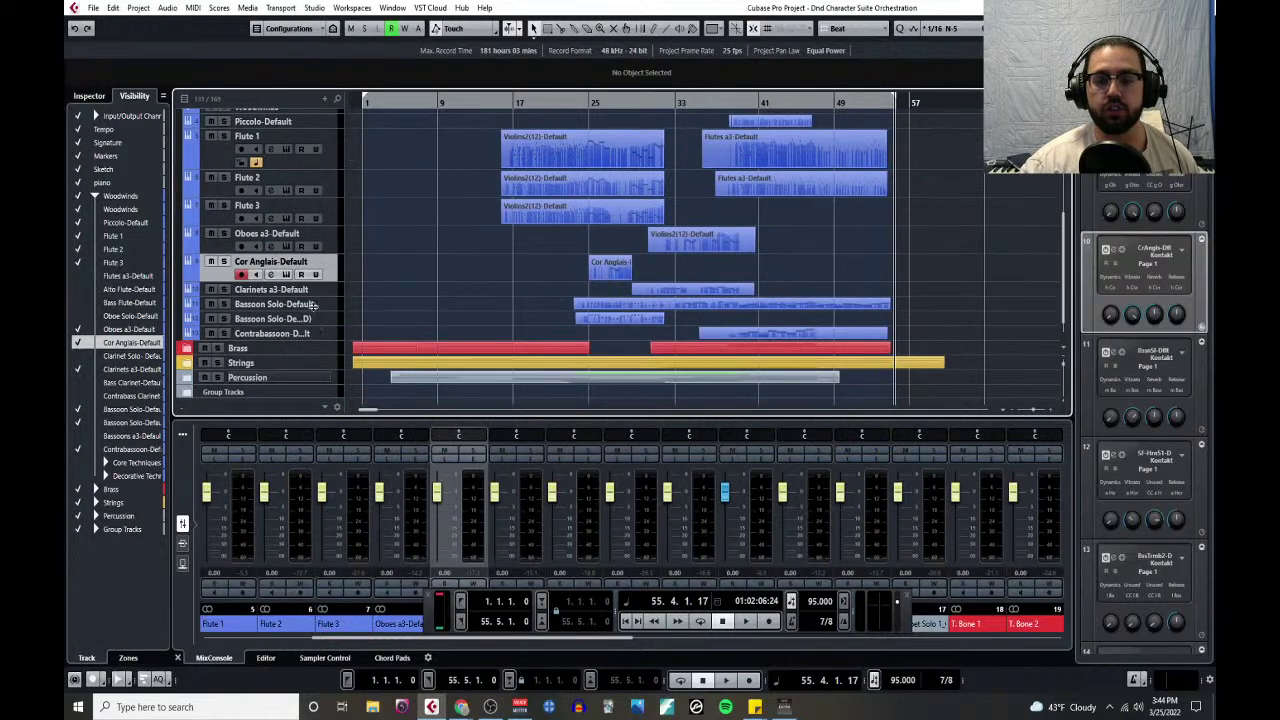
click(333, 290)
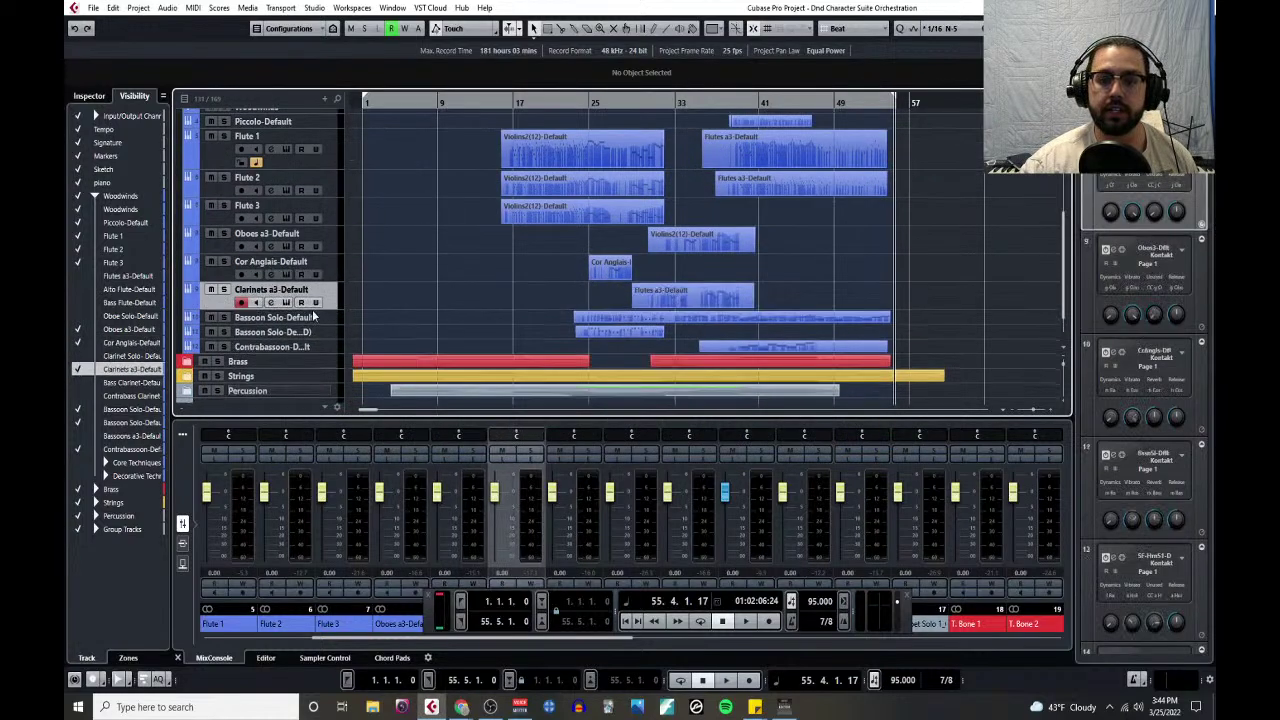
click(286, 302)
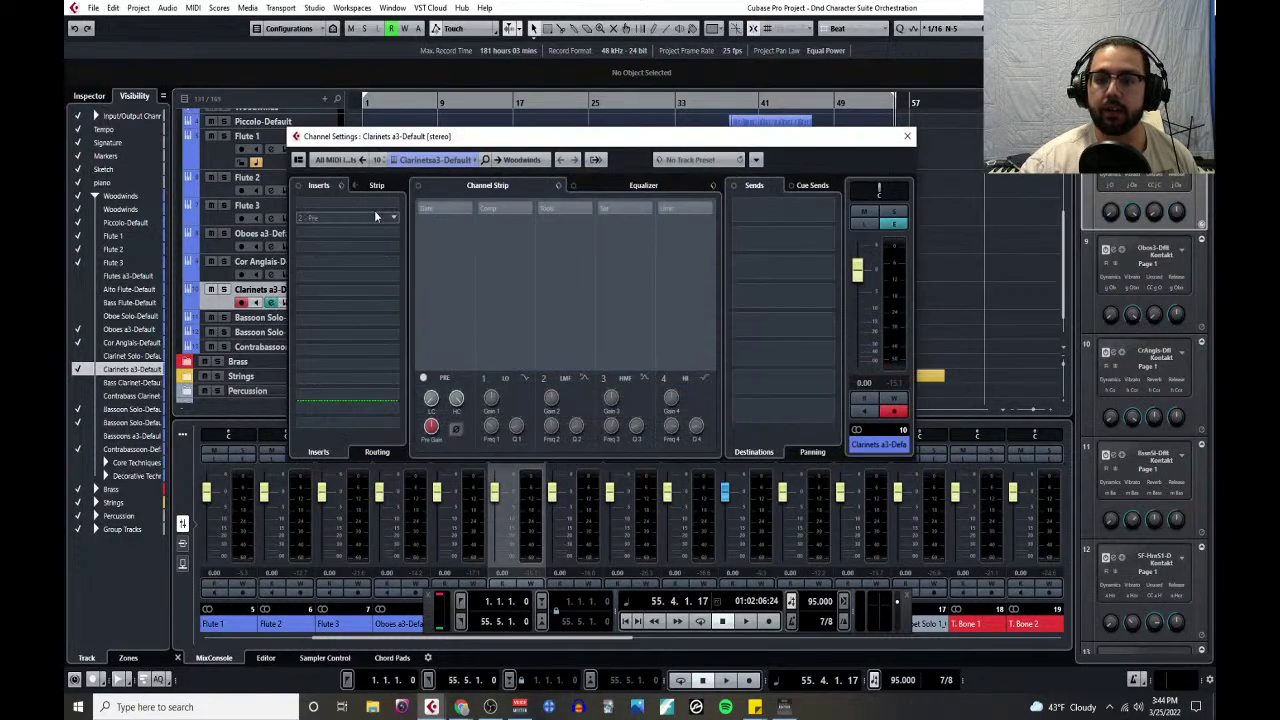
click(394, 205)
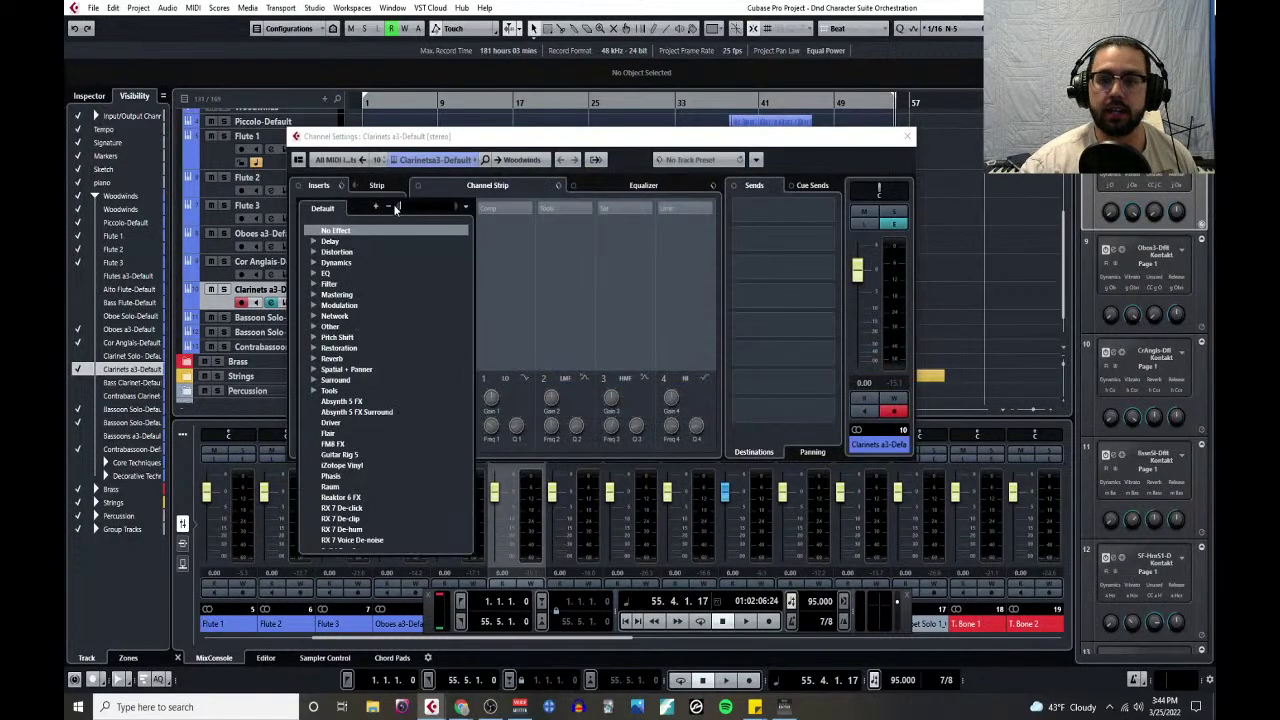
click(315, 371)
click(363, 402)
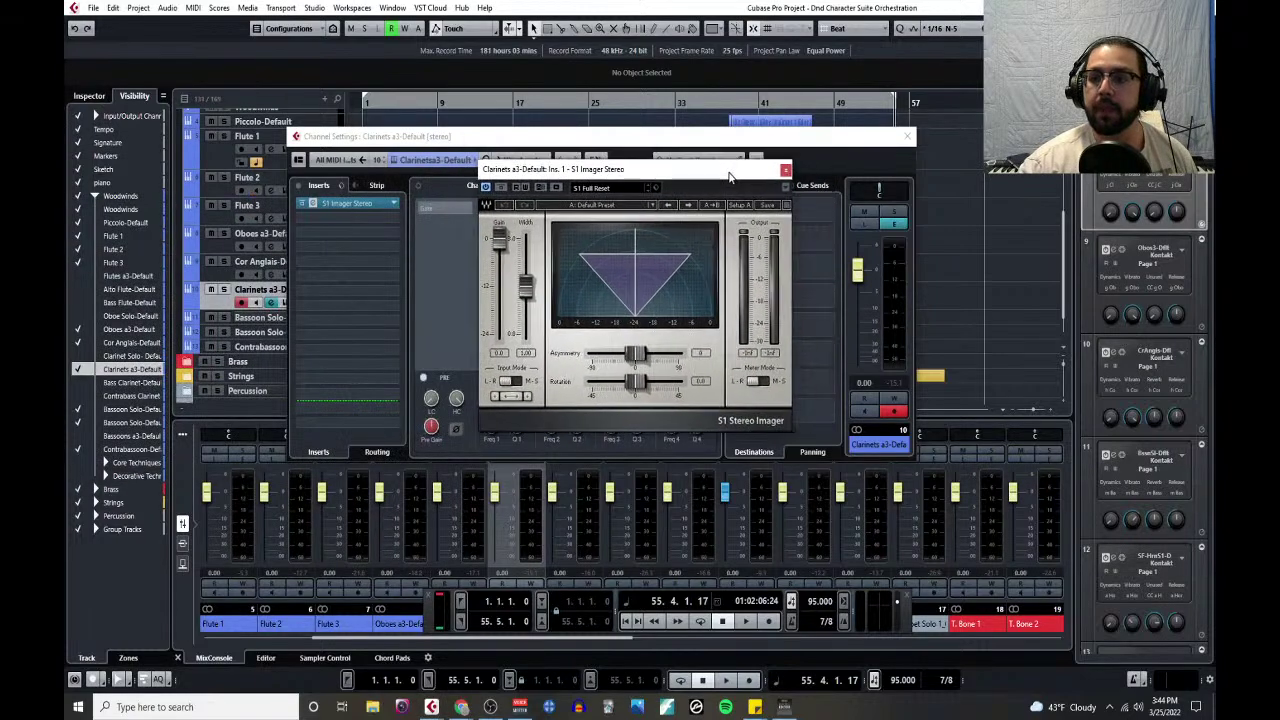
- Load the flutes&clarinets user preset in the Clarinets a3 S1 Imager and close the imager and channel settings
click(643, 211)
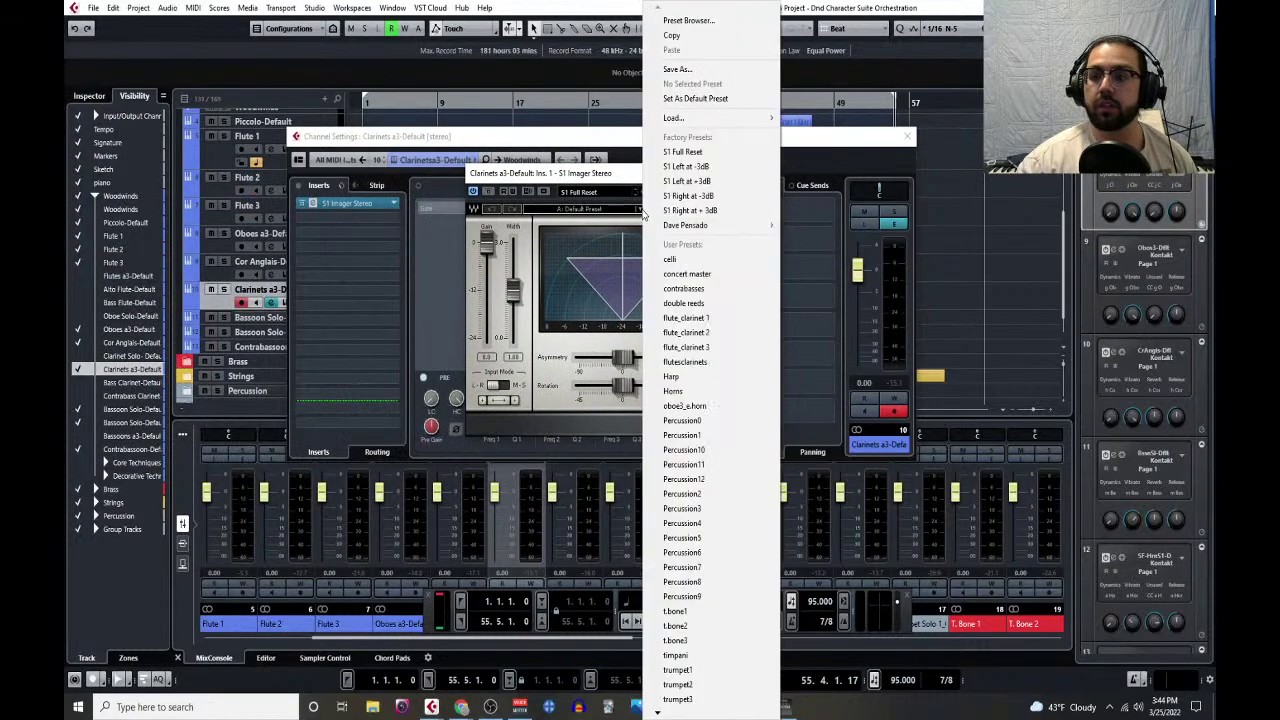
click(690, 362)
click(773, 176)
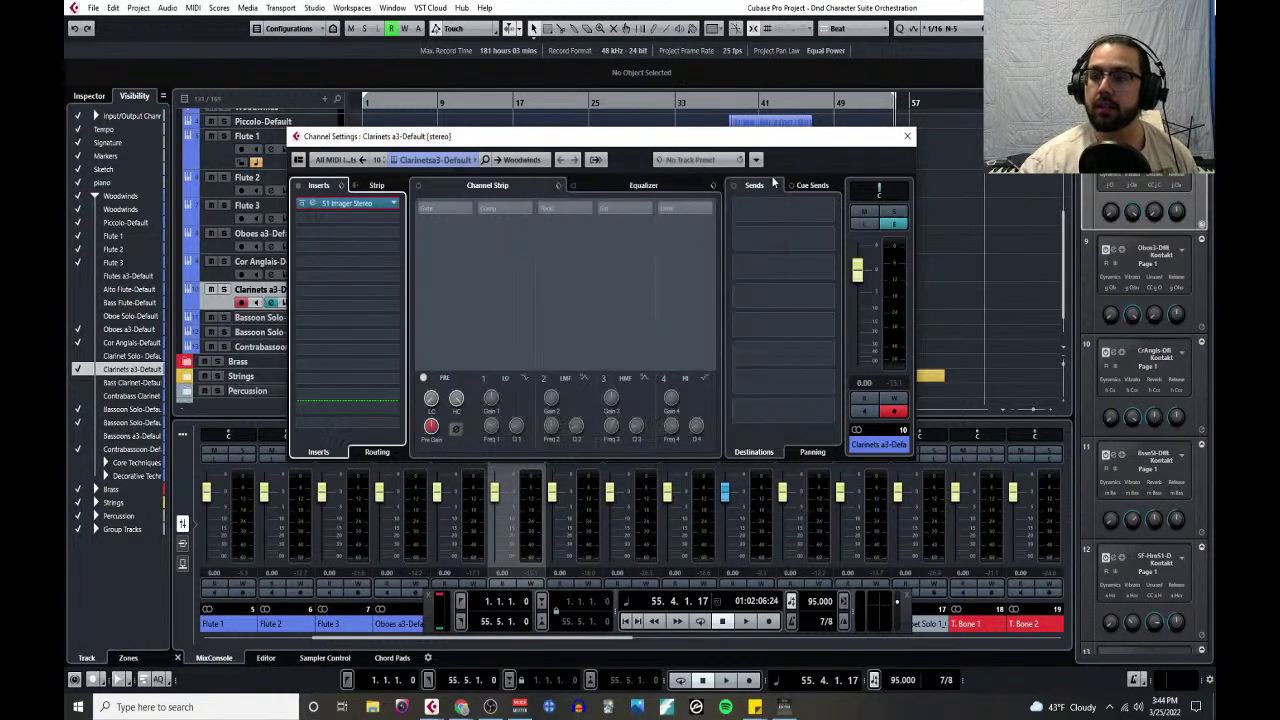
click(907, 136)
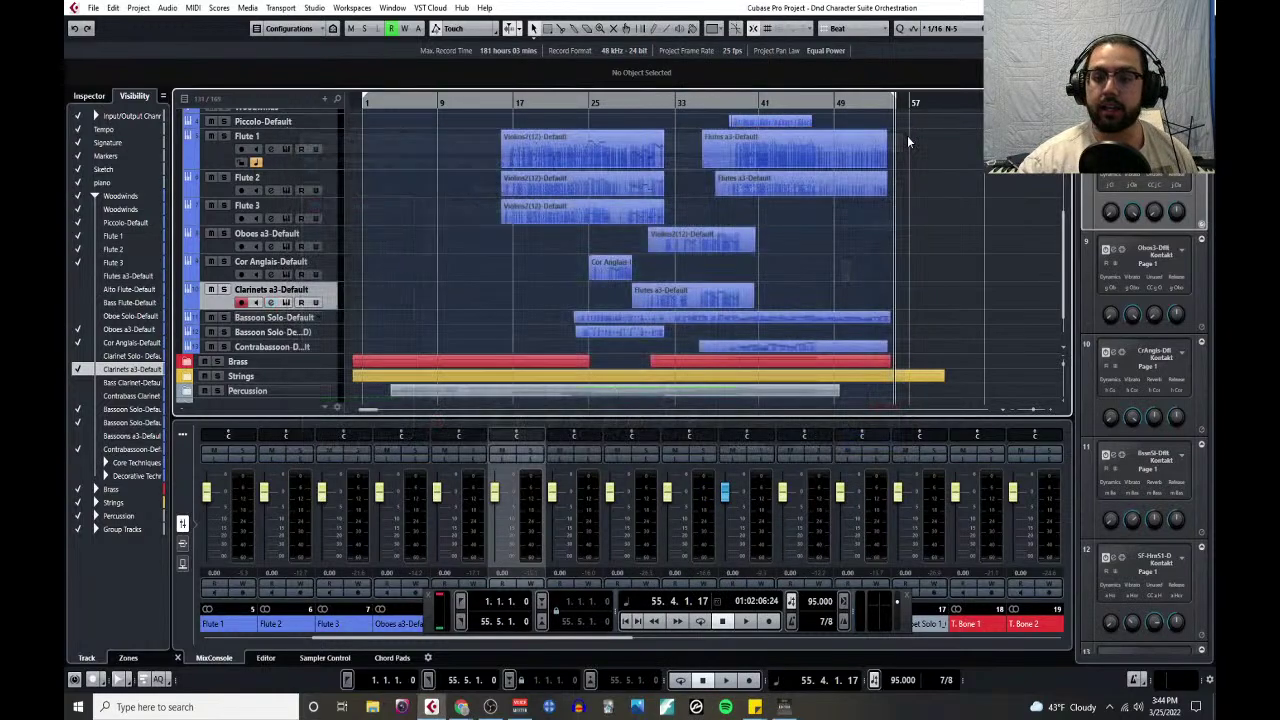
- Open the channel settings of the first Bassoon Solo track and add an S1 Imager Stereo as its first insert
click(326, 321)
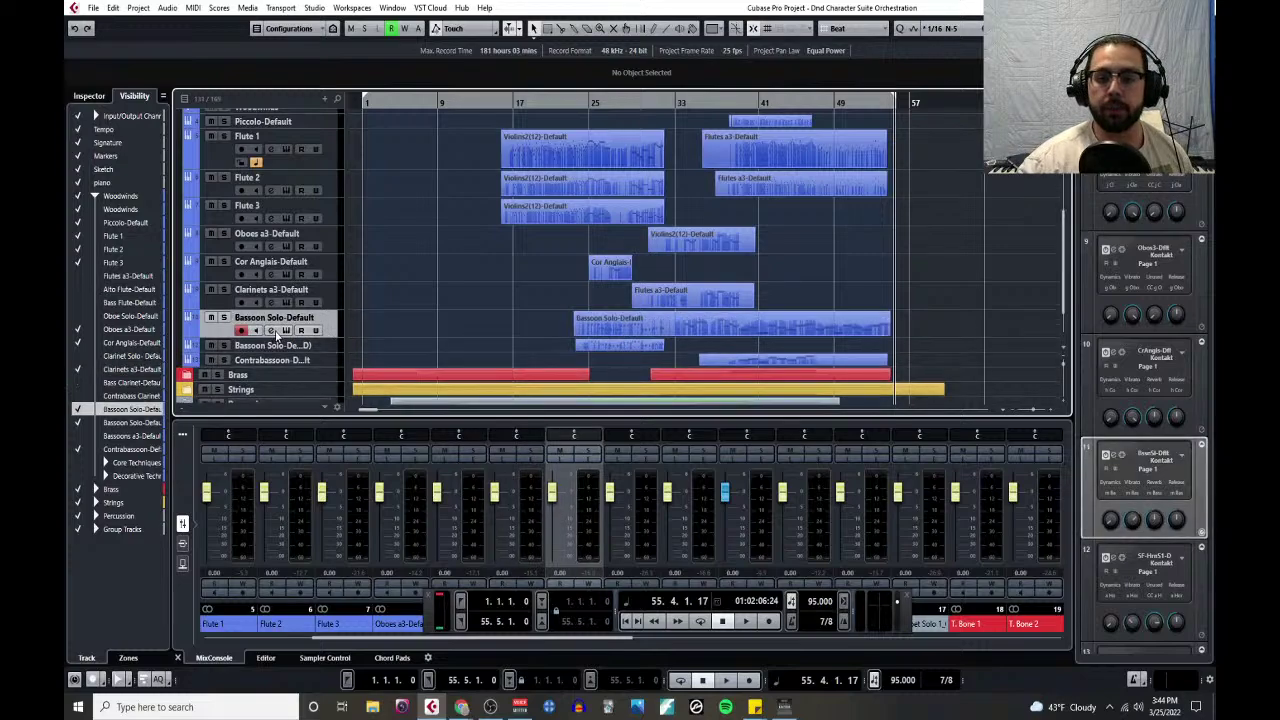
click(274, 332)
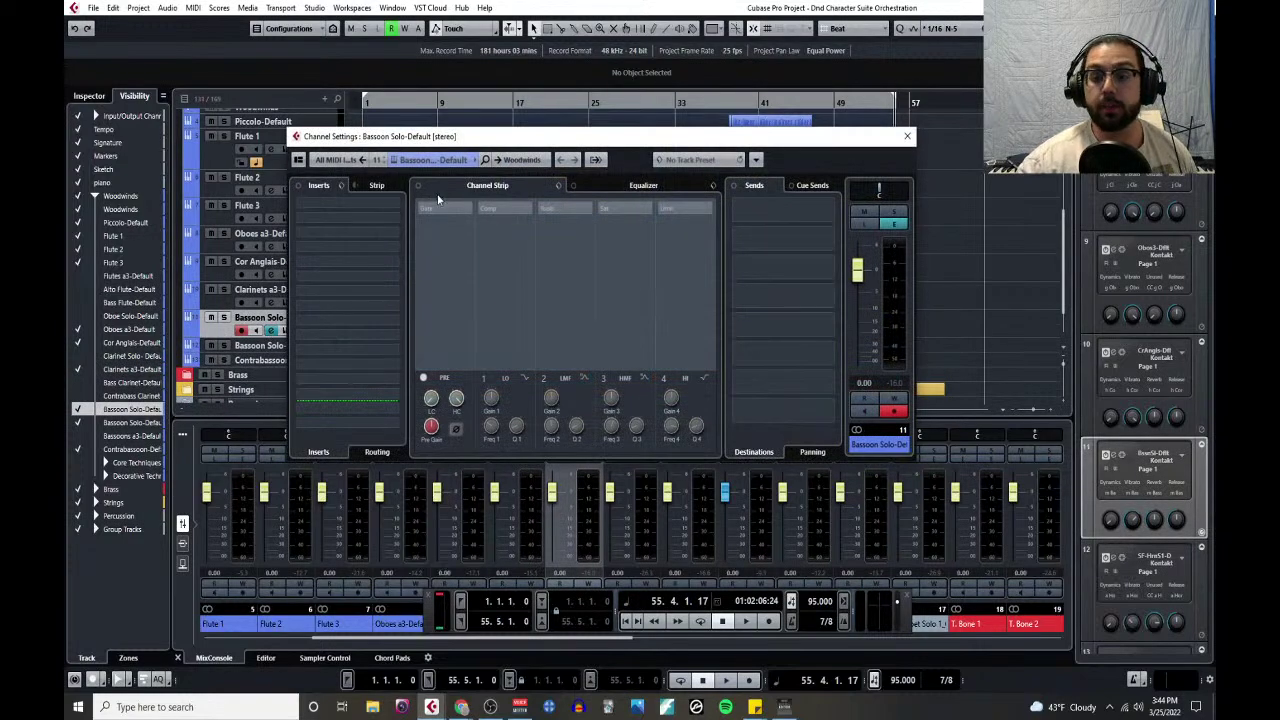
click(390, 205)
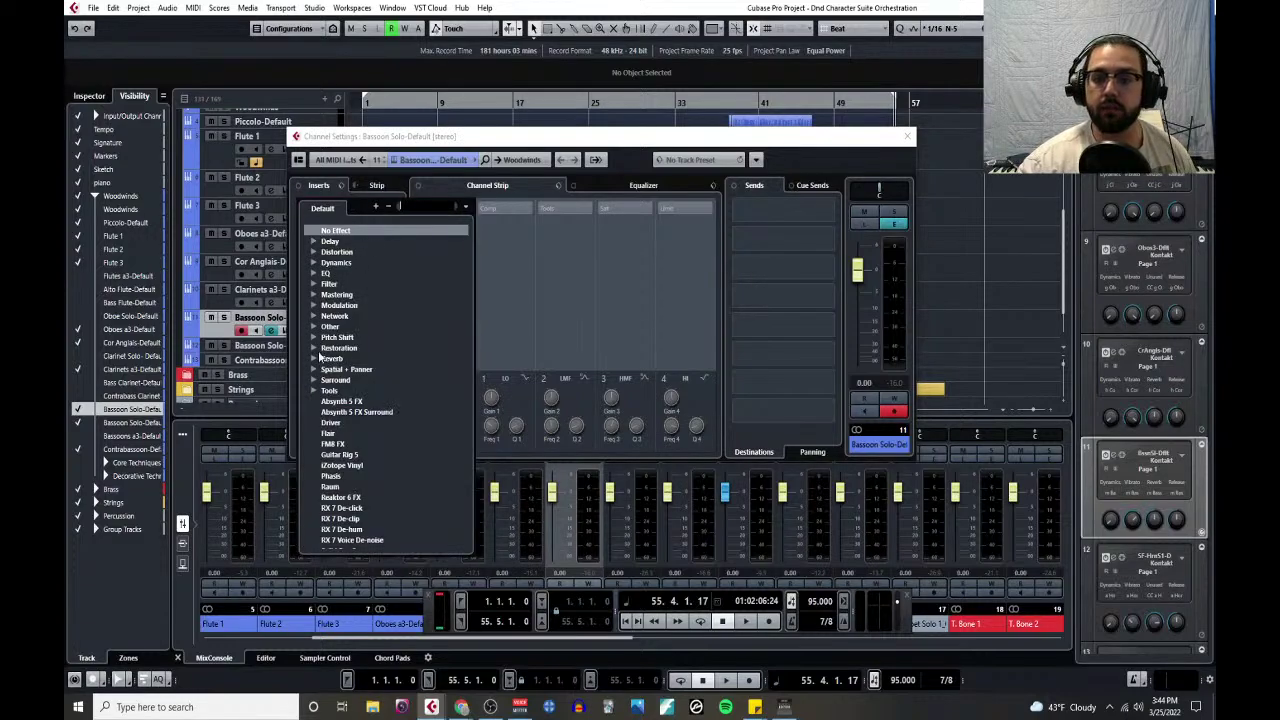
click(313, 370)
click(356, 402)
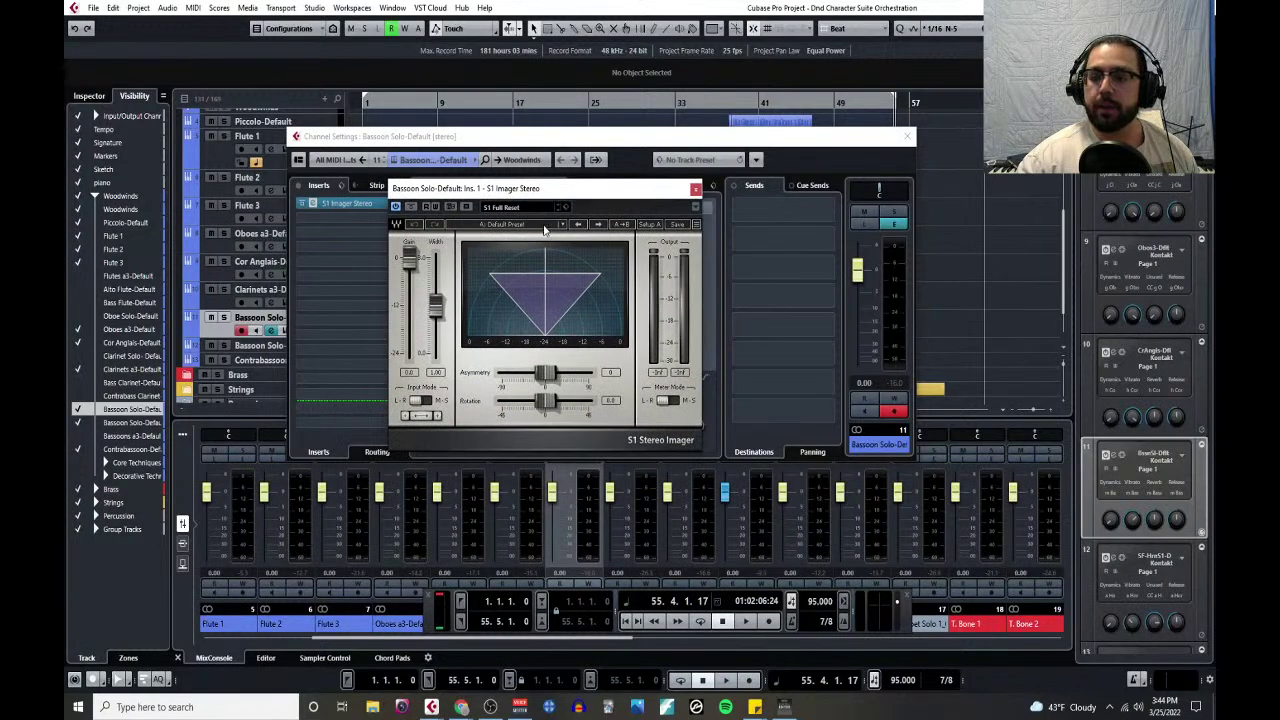
- Load the double reeds user preset on the first Bassoon Solo track and close the preset browser, imager and channel settings
click(564, 225)
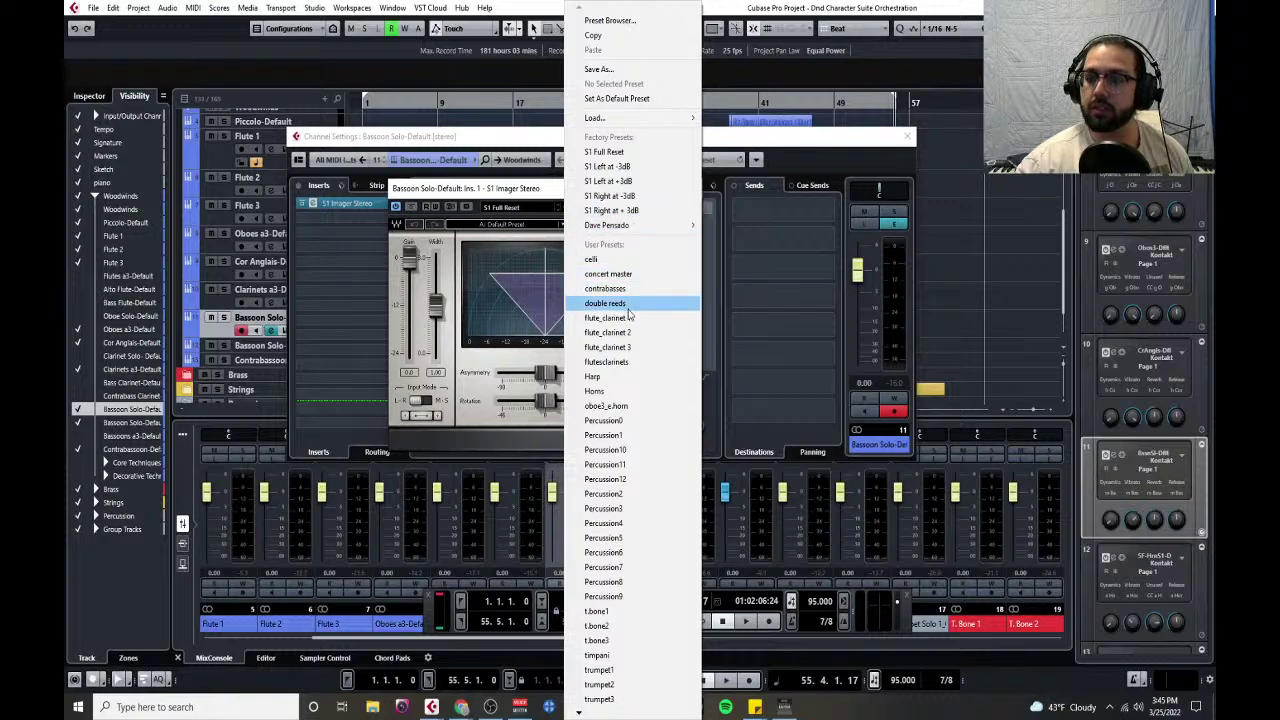
click(627, 21)
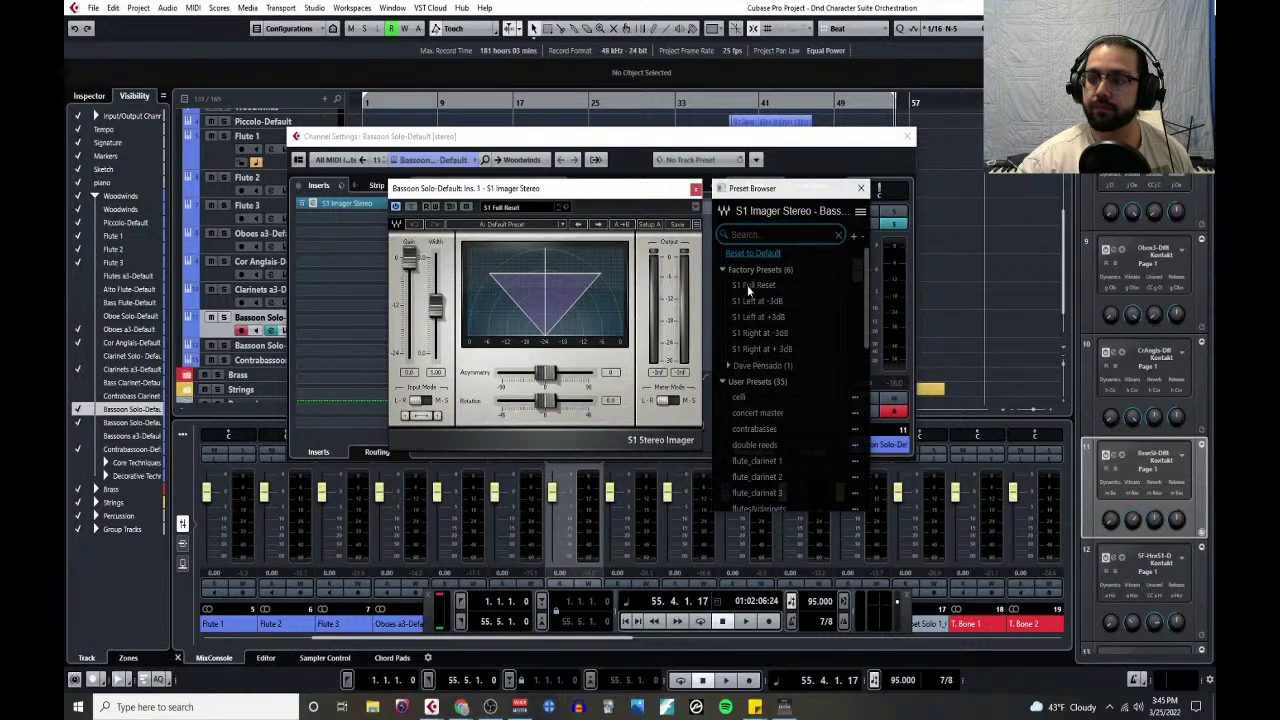
scroll(760, 340, down, 5)
scroll(784, 438, down, 3)
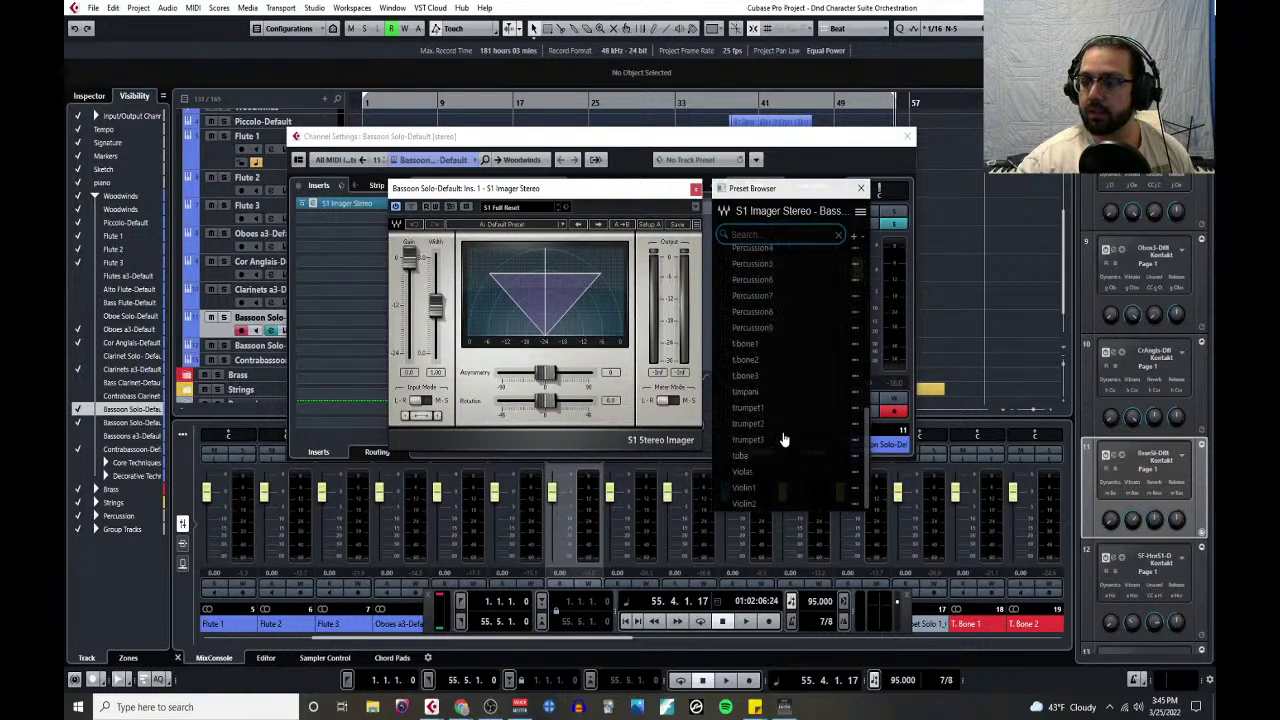
scroll(784, 438, up, 5)
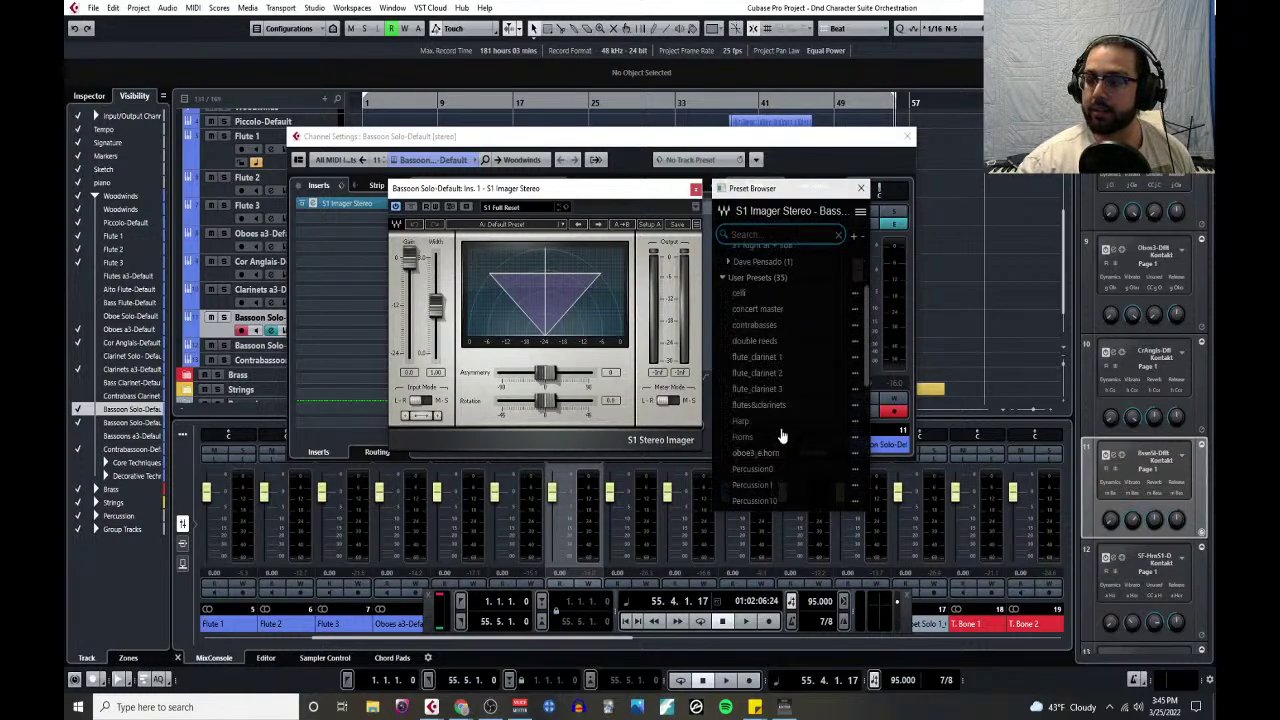
click(768, 342)
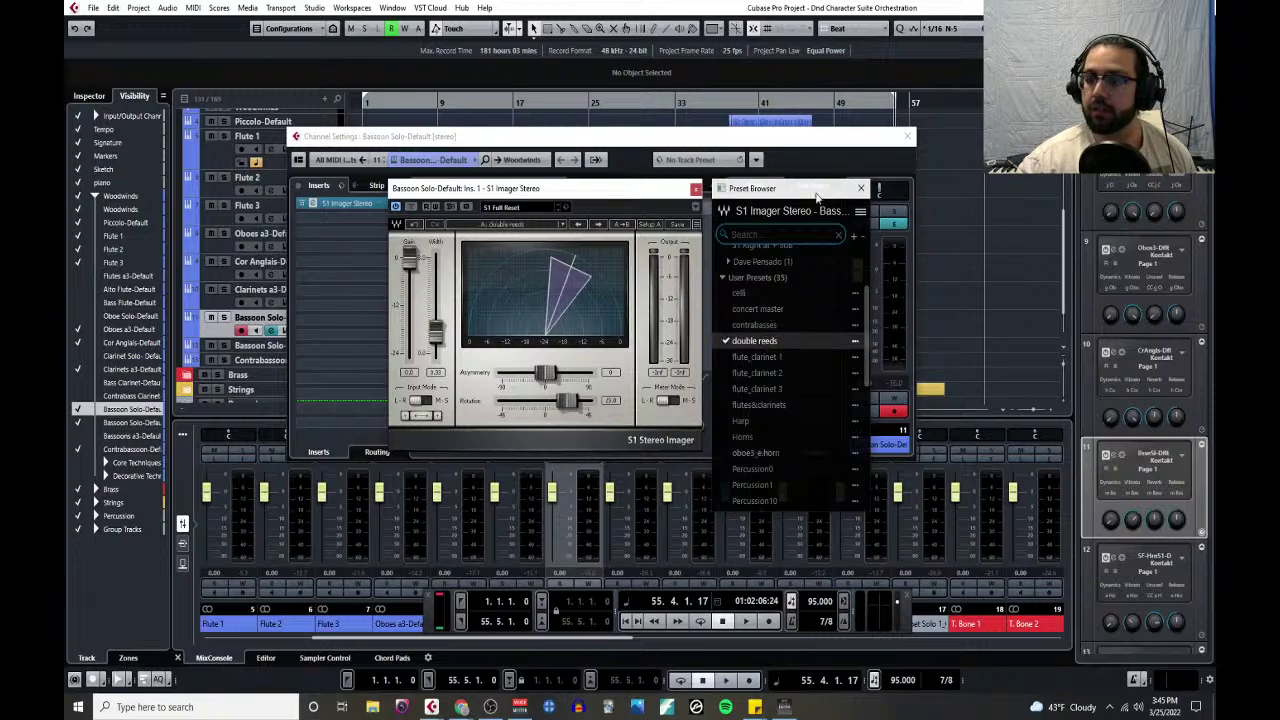
click(860, 189)
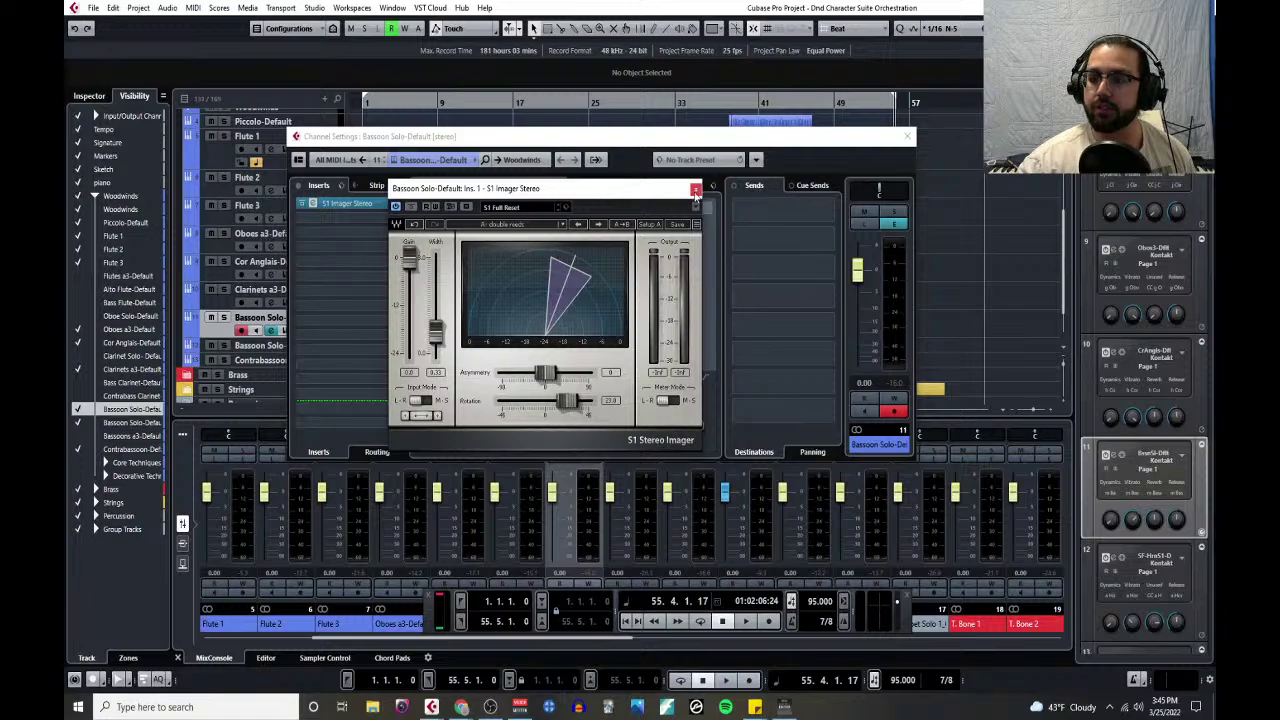
click(695, 190)
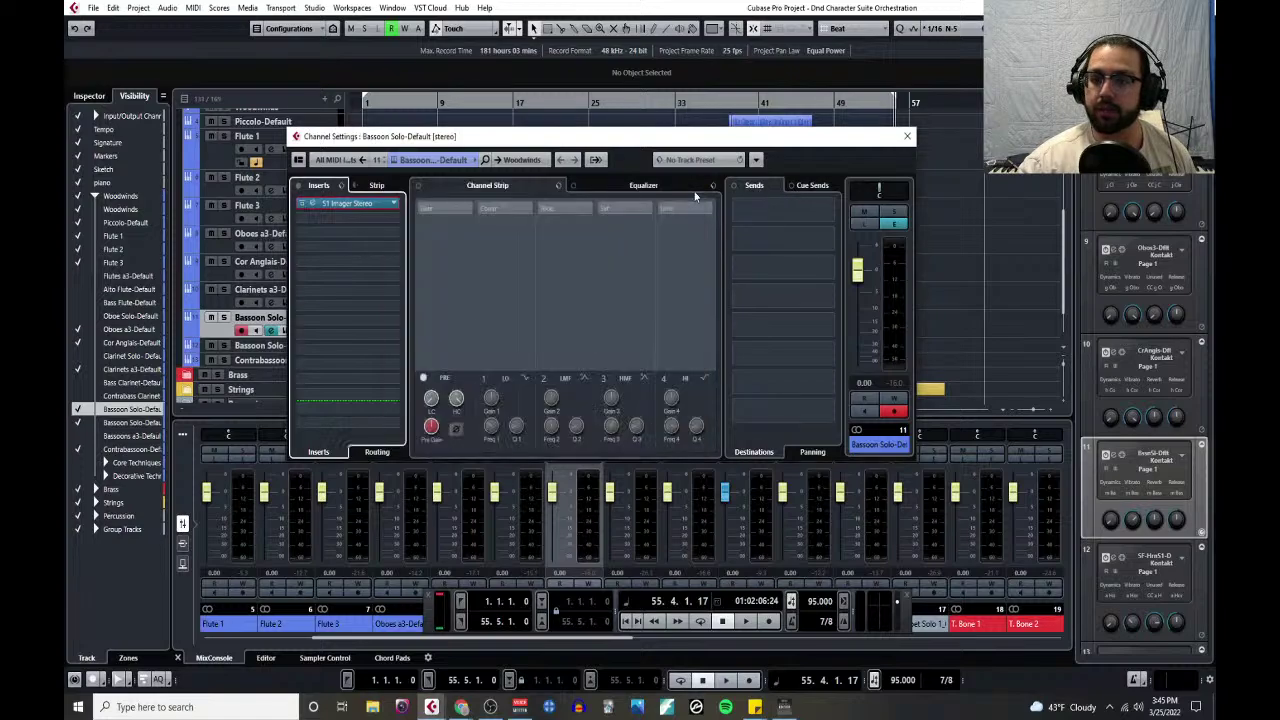
click(905, 138)
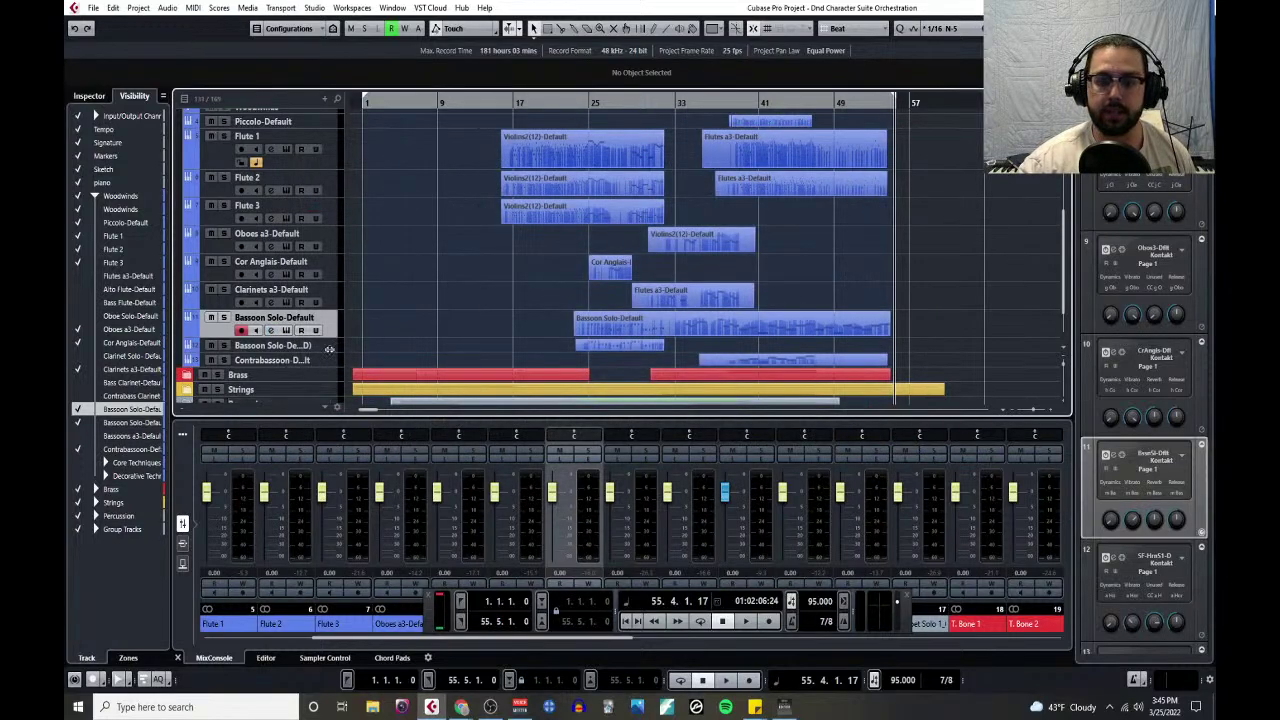
- Open the channel settings of the Bassoon Solo-Default (D) track and add an S1 Imager Stereo as its first insert
click(328, 352)
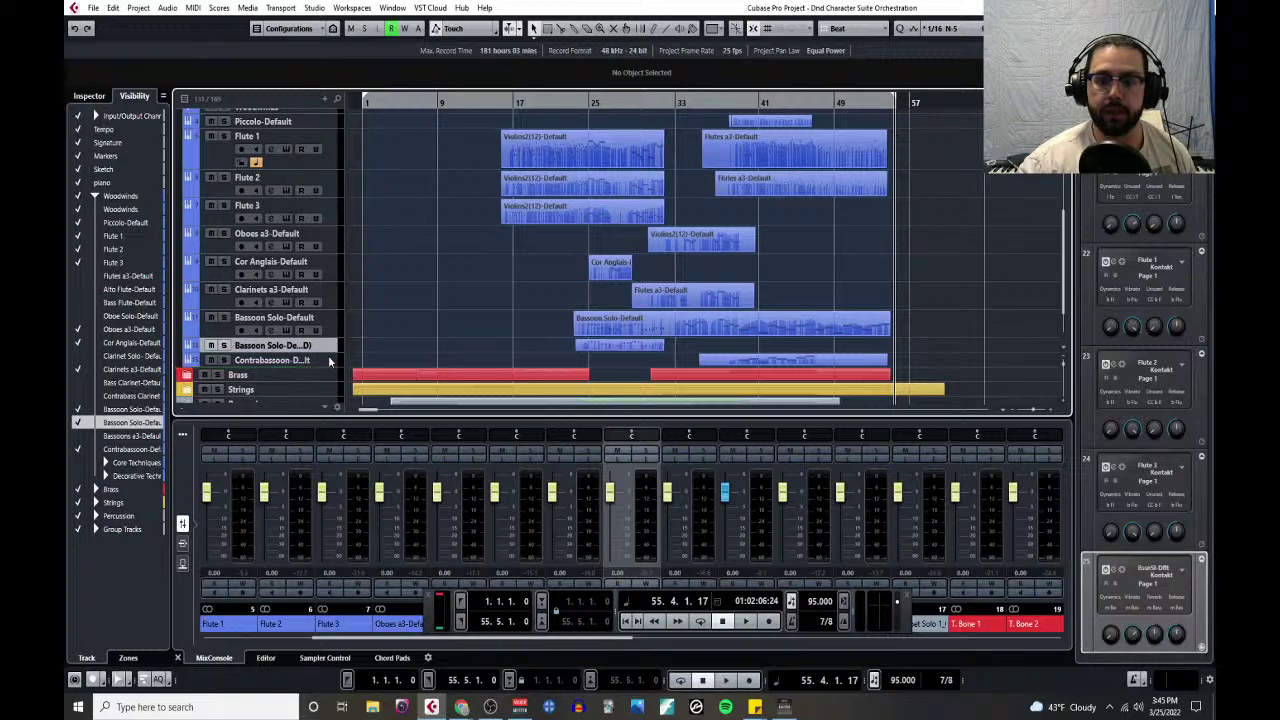
drag(328, 354, 332, 366)
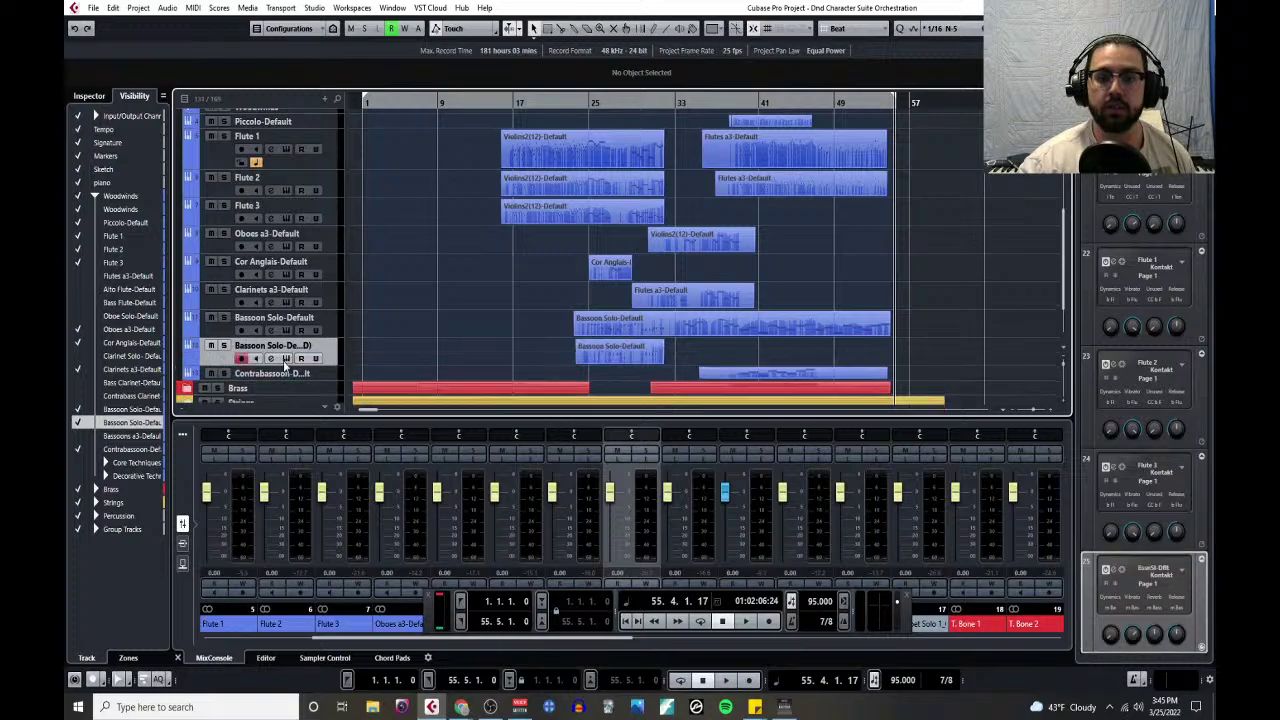
click(285, 359)
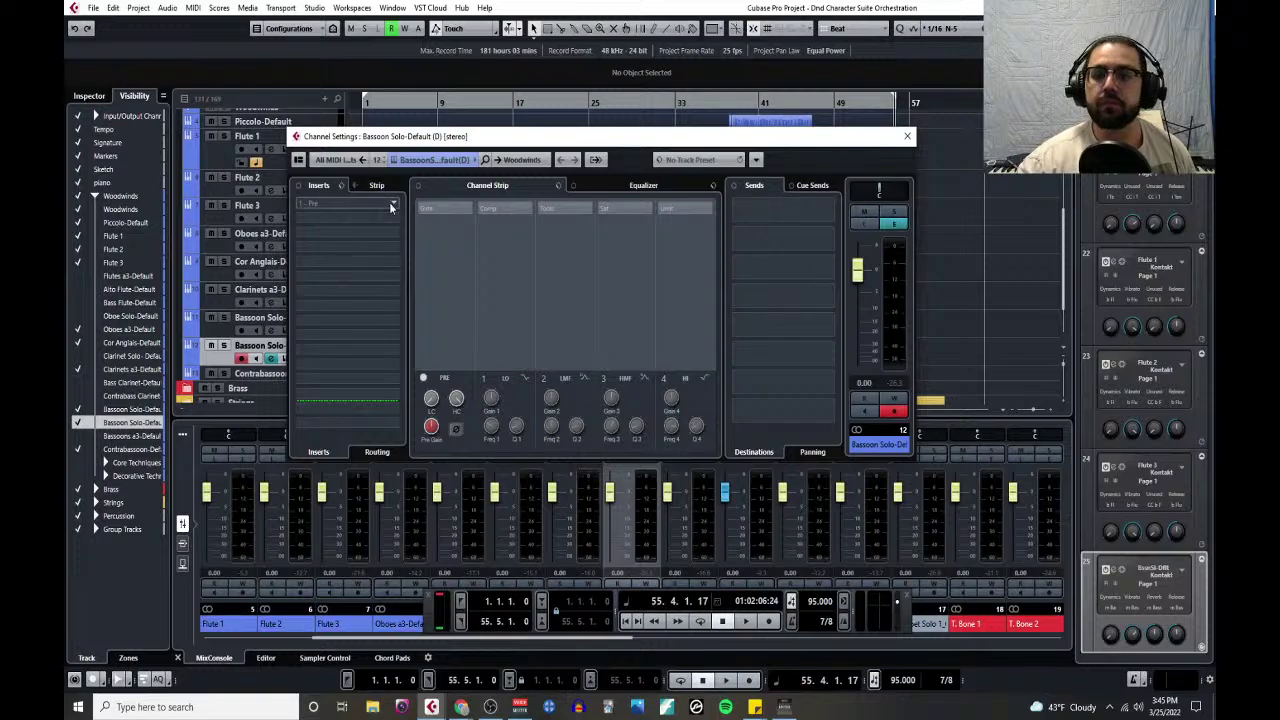
click(391, 206)
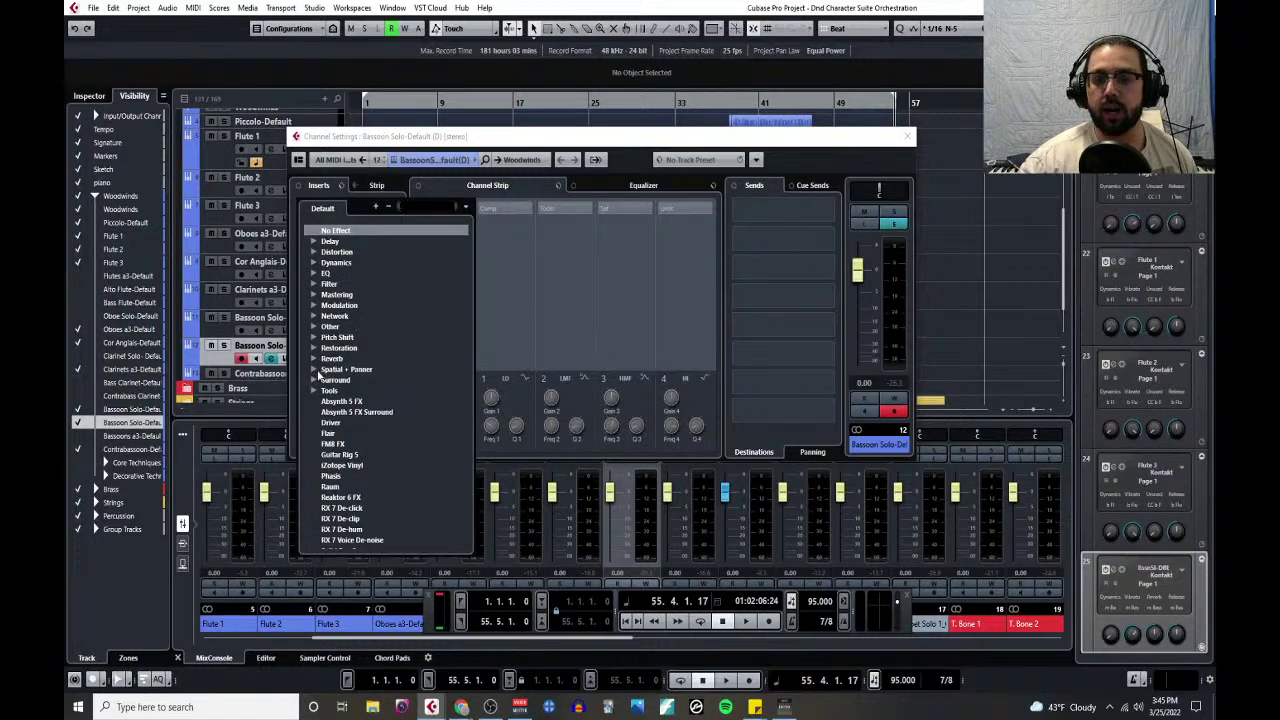
click(314, 370)
click(355, 401)
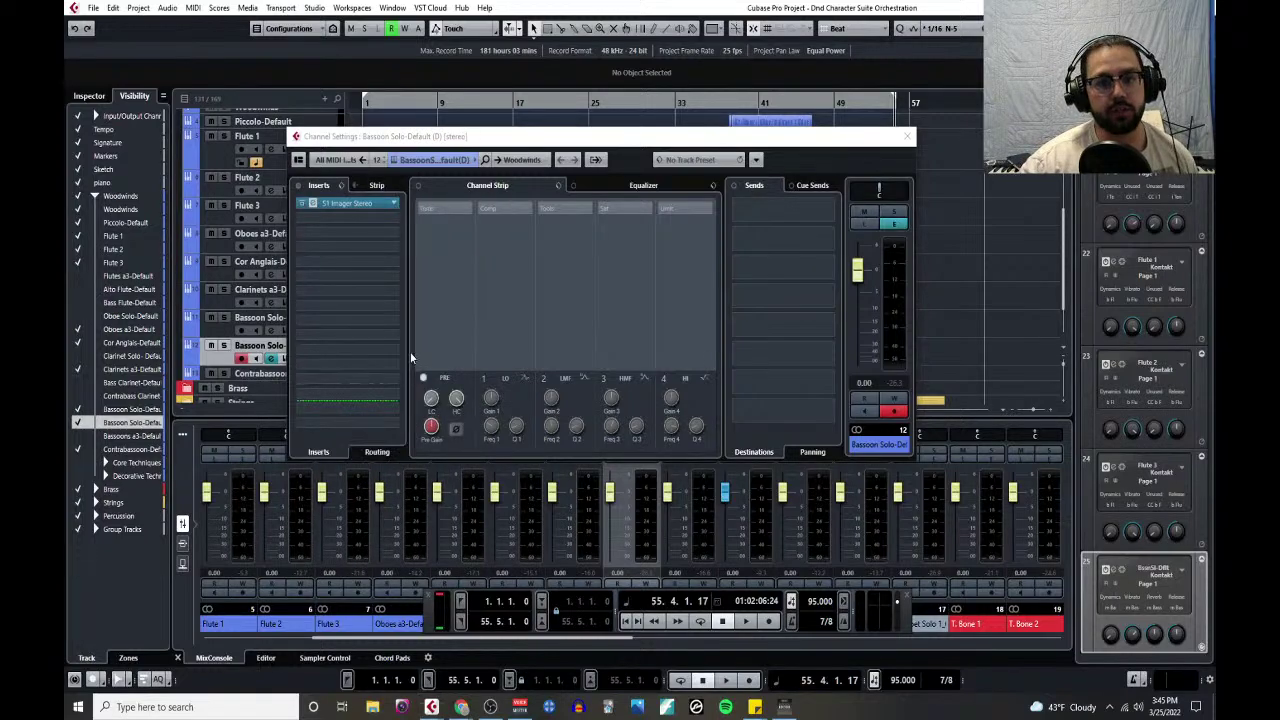
drag(332, 179, 505, 149)
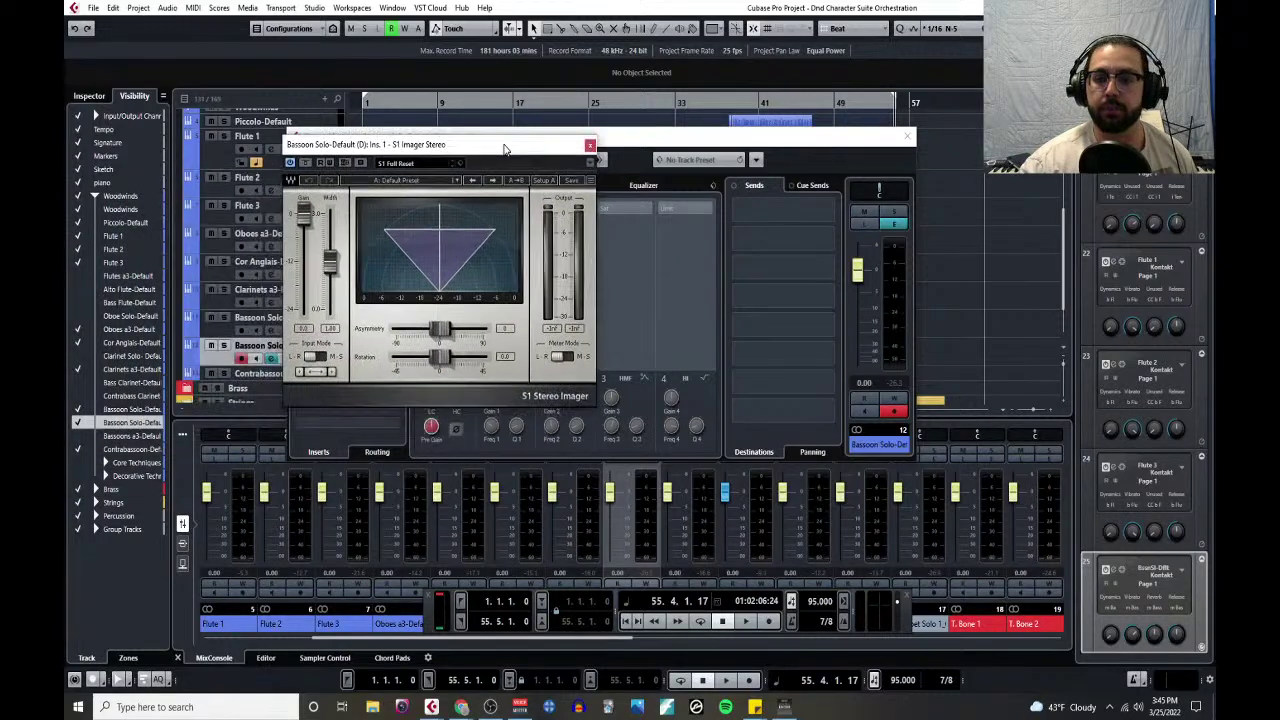
- Switch to the web browser to check the bassoons' place on the orchestra seating chart, and return to Cubase
click(456, 183)
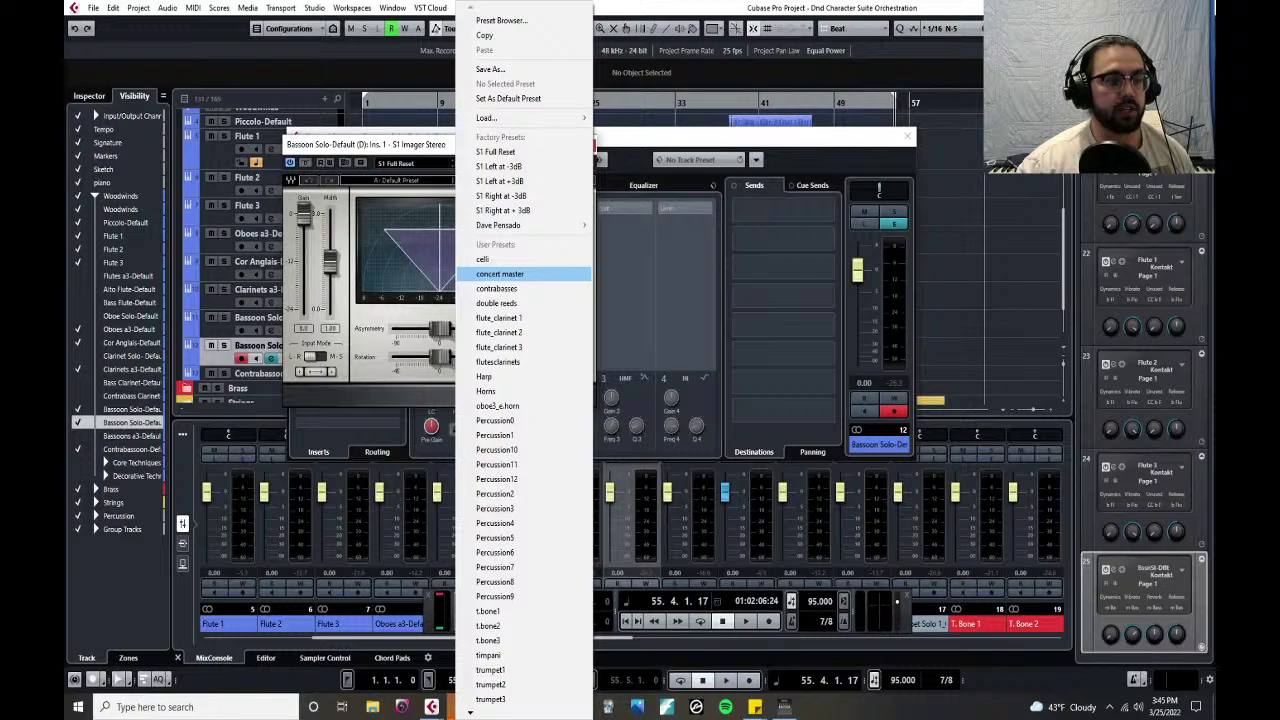
key(Escape)
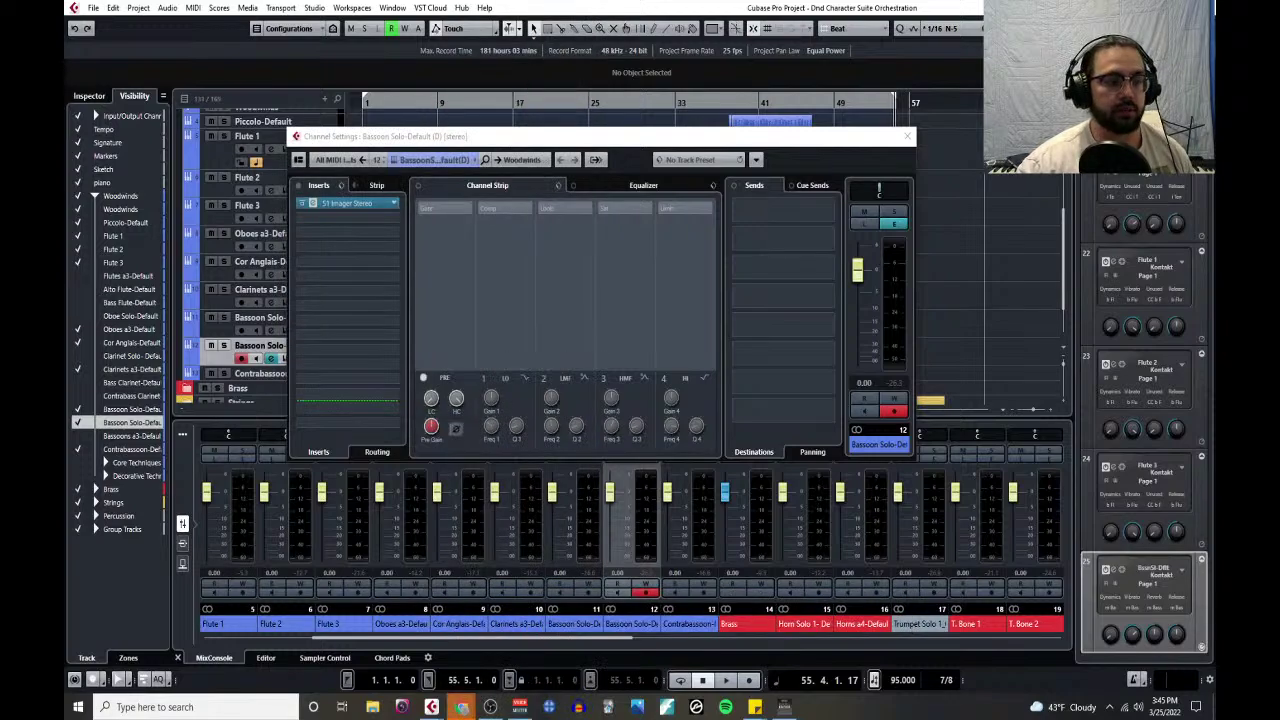
key(alt+Tab)
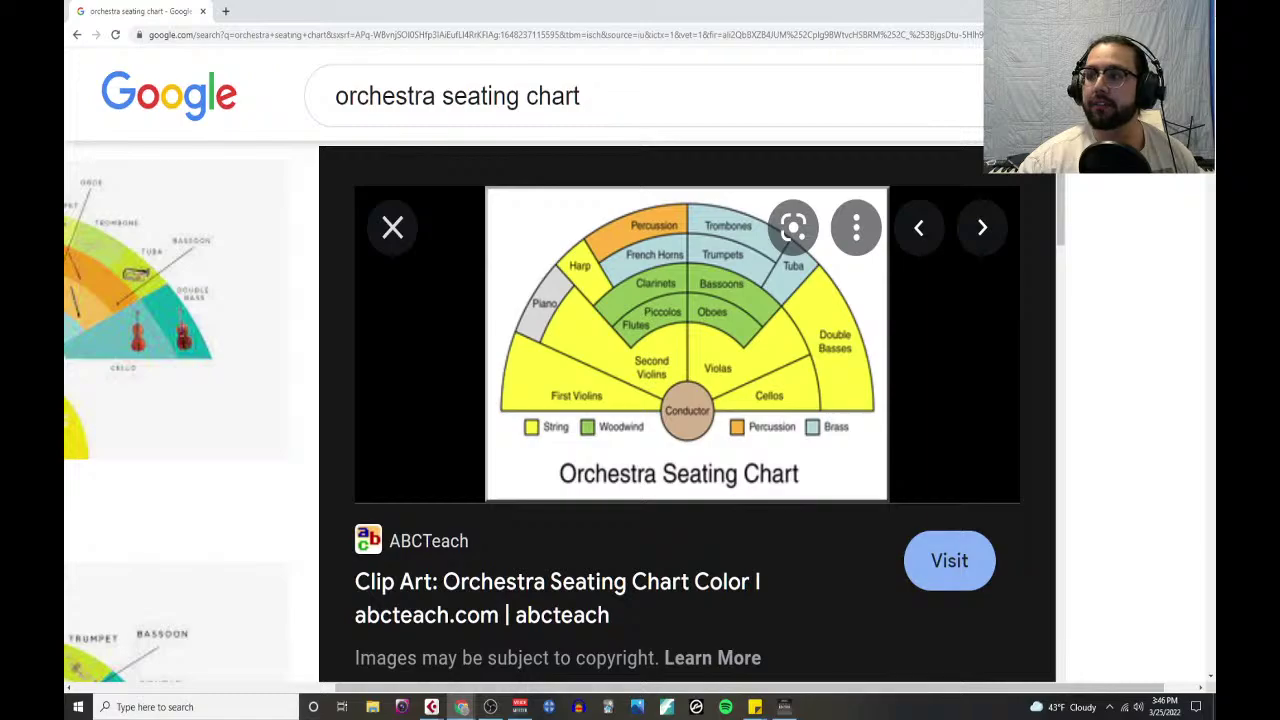
key(alt+Tab)
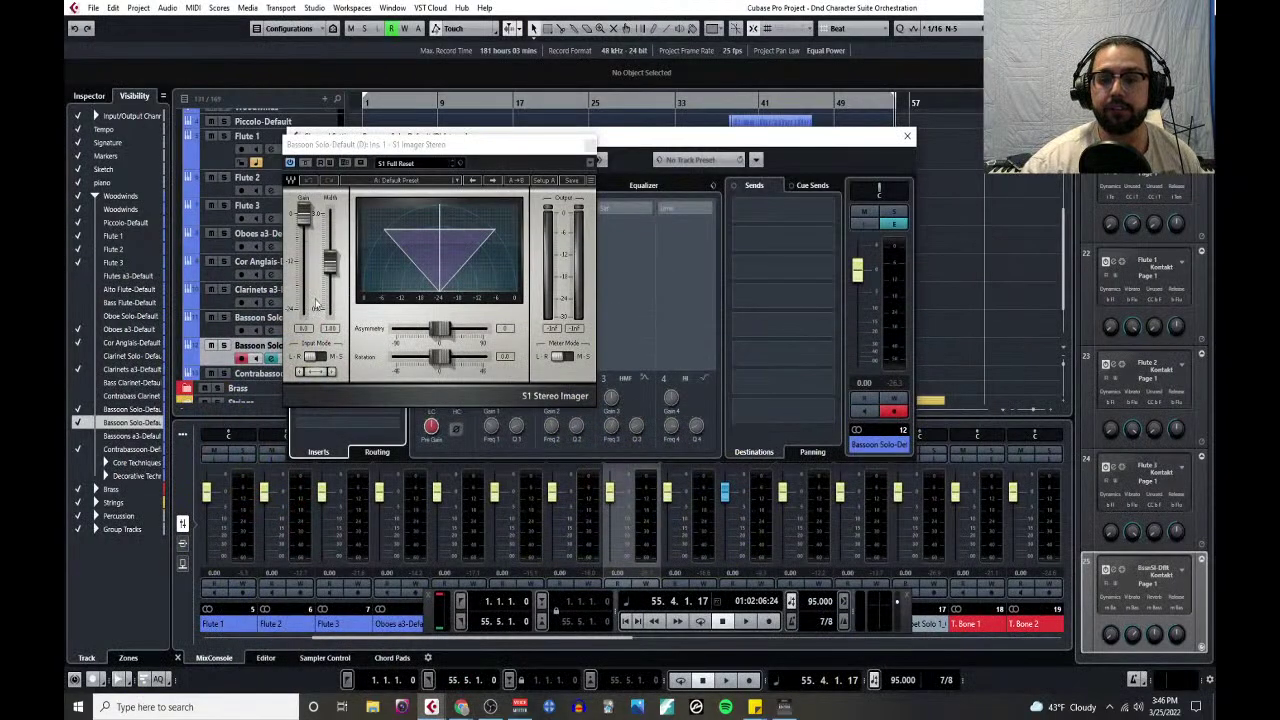
- Load the double reeds user preset on the Bassoon Solo-Default (D) track's imager, and close the preset browser, imager and channel settings
click(456, 183)
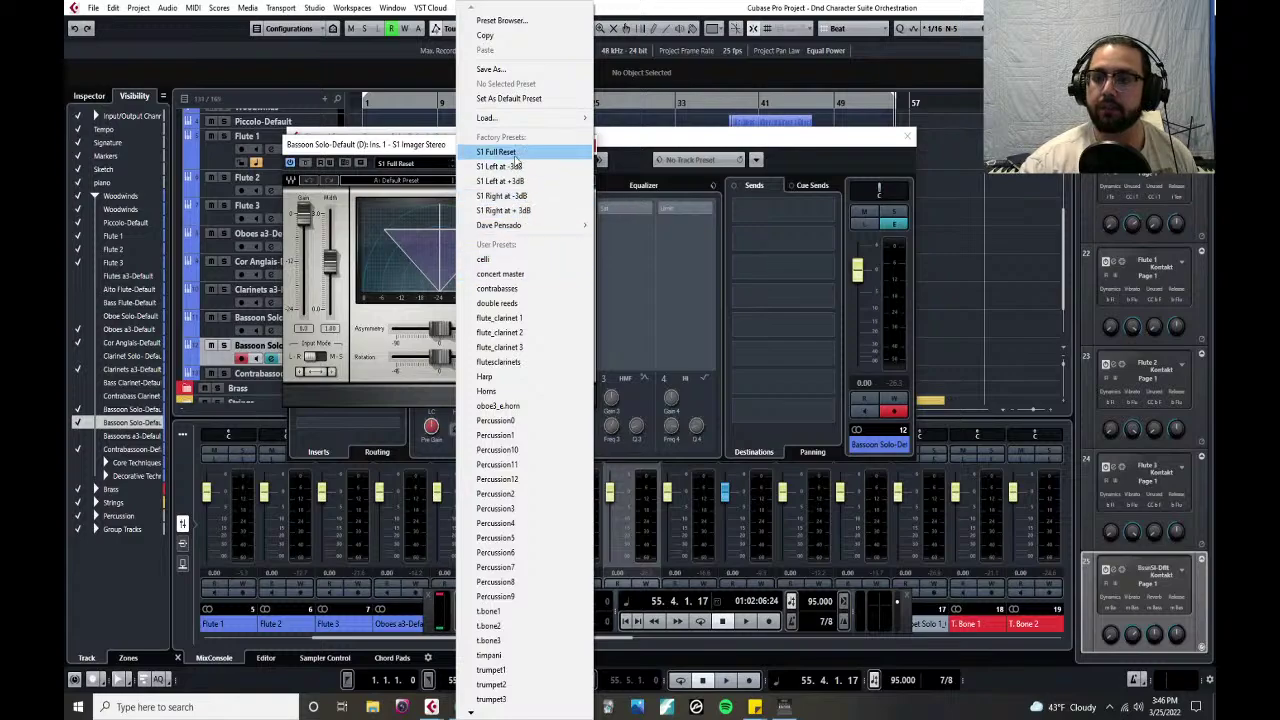
click(505, 20)
scroll(680, 412, down, 3)
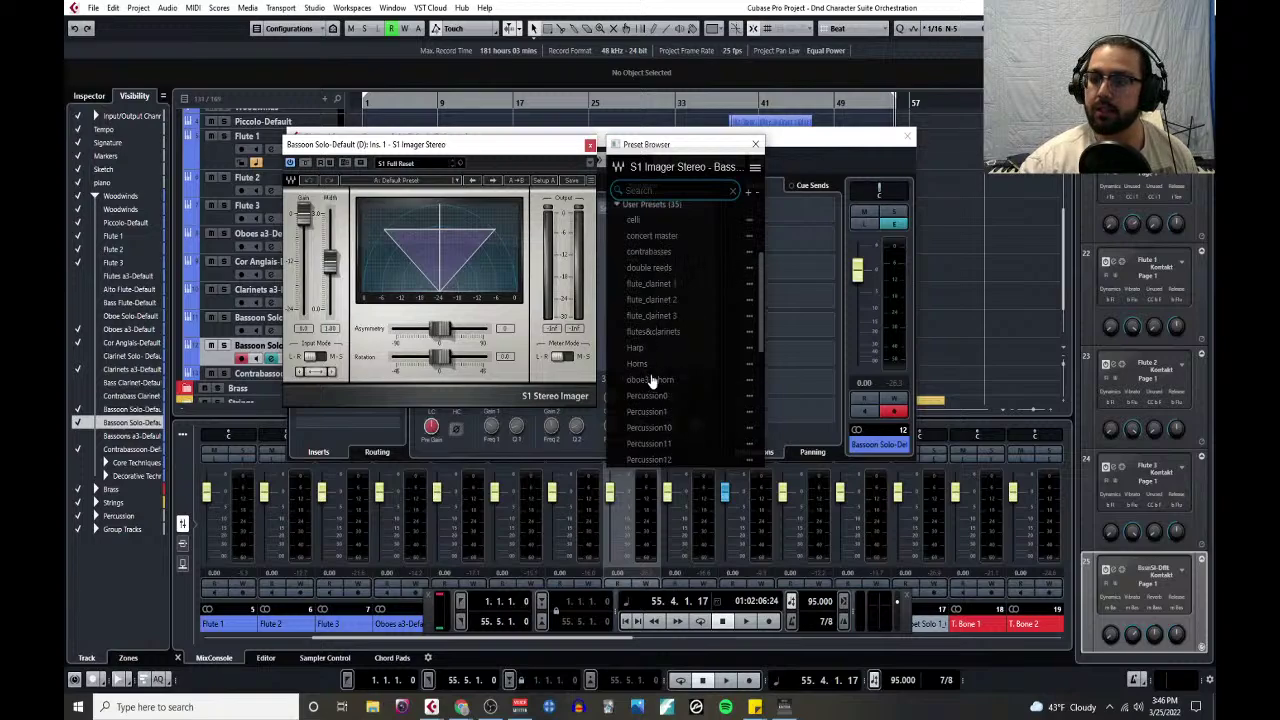
click(662, 268)
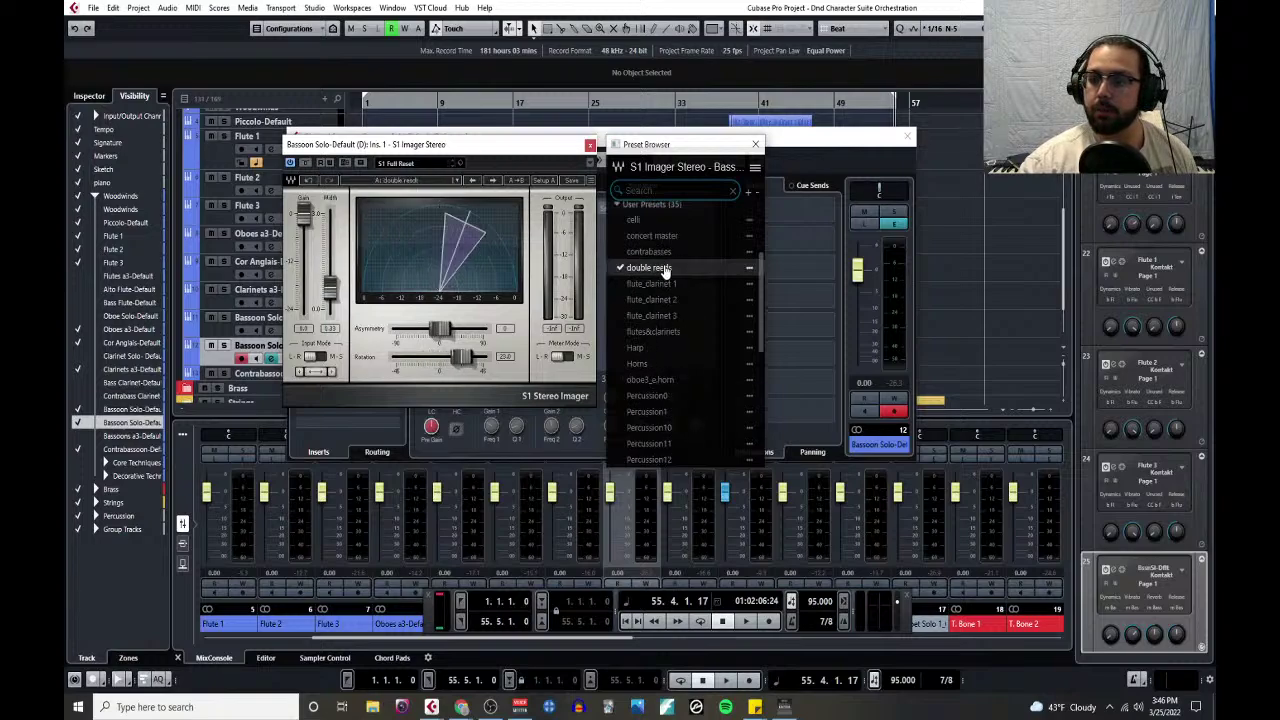
click(756, 145)
click(590, 145)
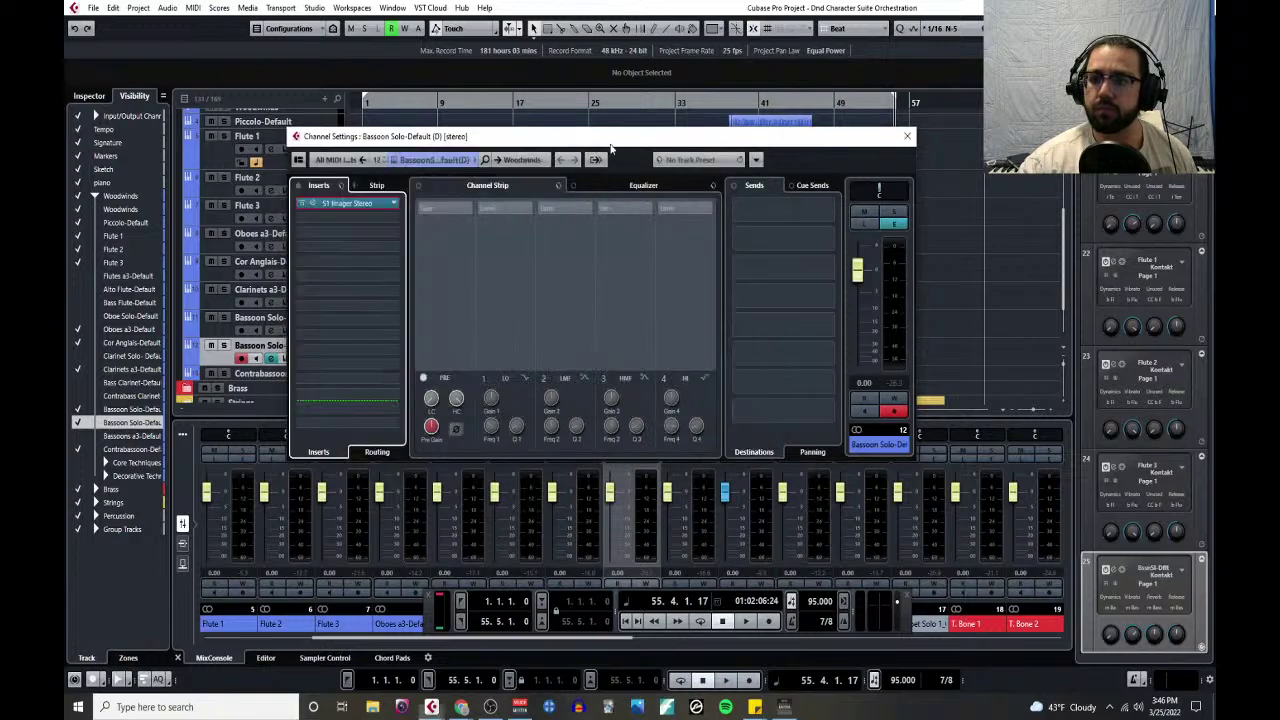
click(907, 137)
- Open the channel settings of the Contrabassoon-Default track and add an S1 Imager Stereo as its first insert
scroll(233, 321, down, 2)
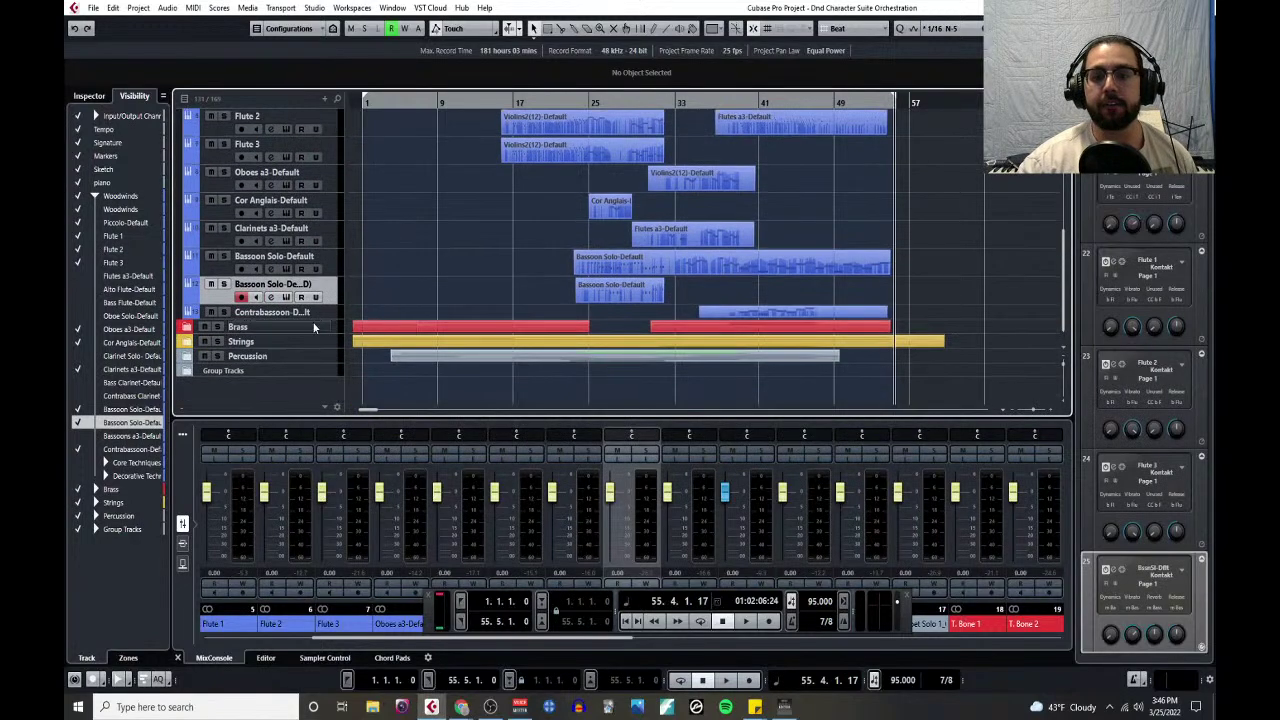
drag(328, 316, 285, 338)
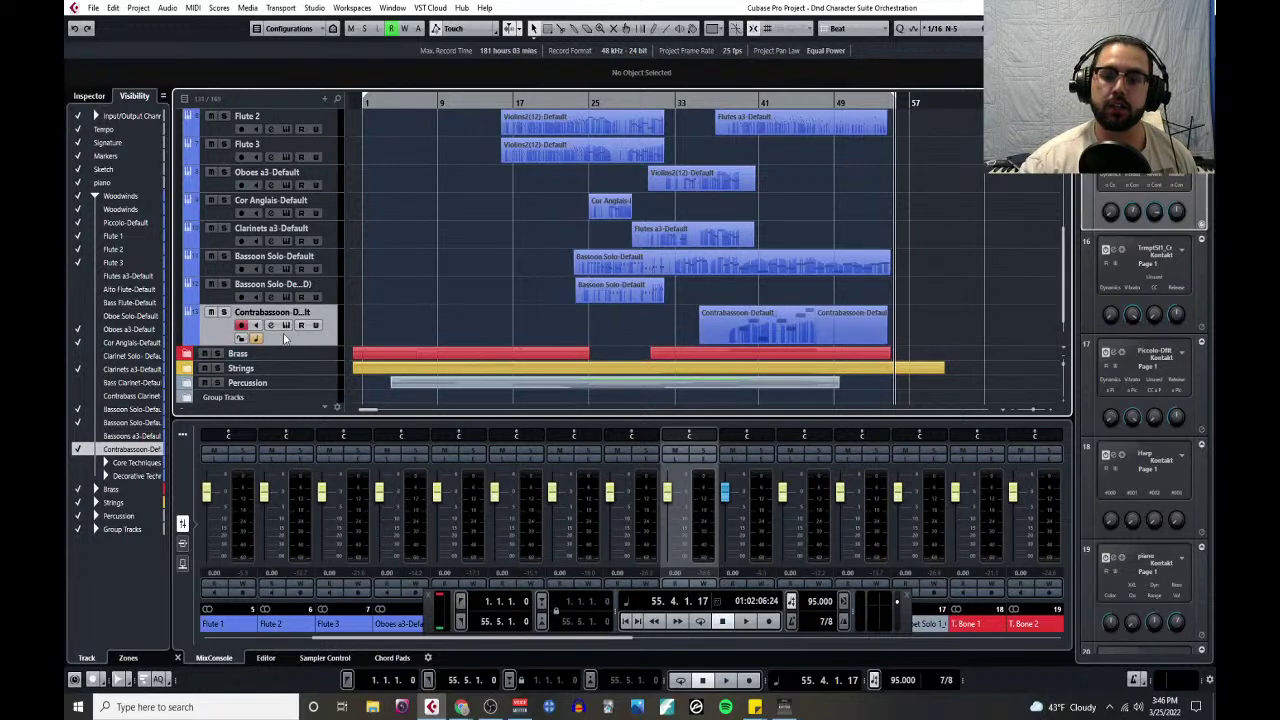
click(271, 327)
click(393, 207)
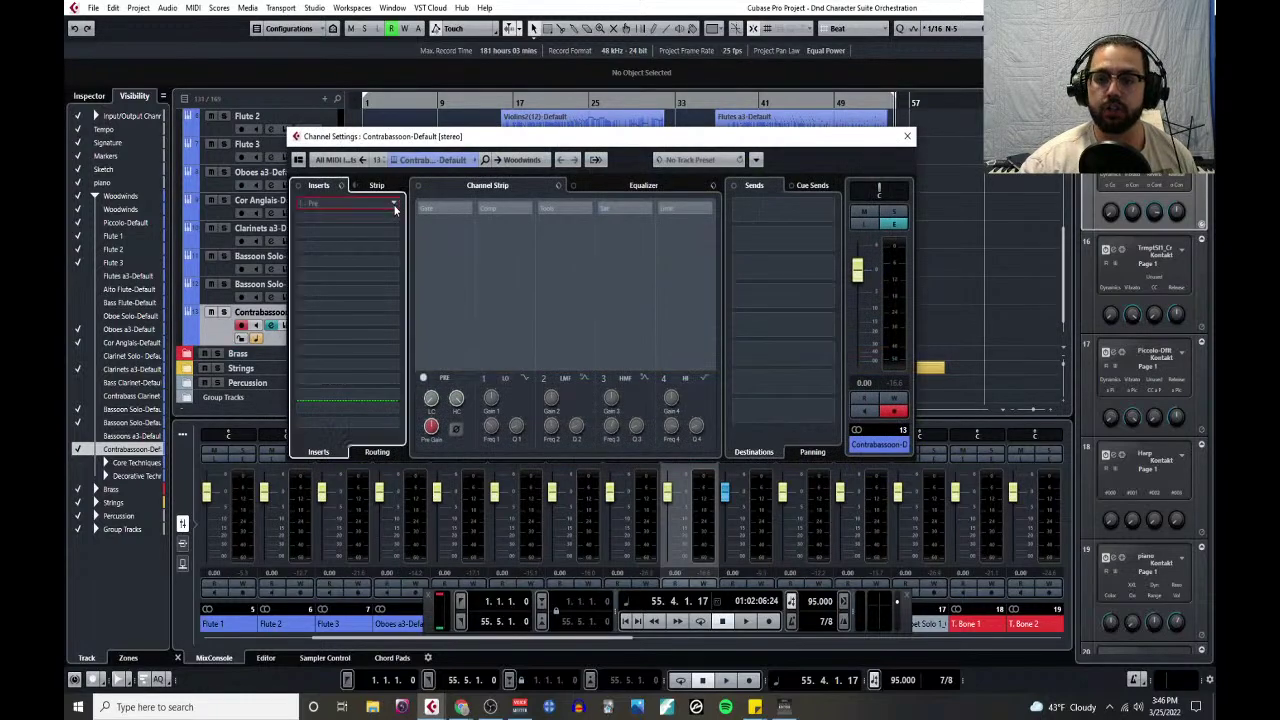
click(314, 369)
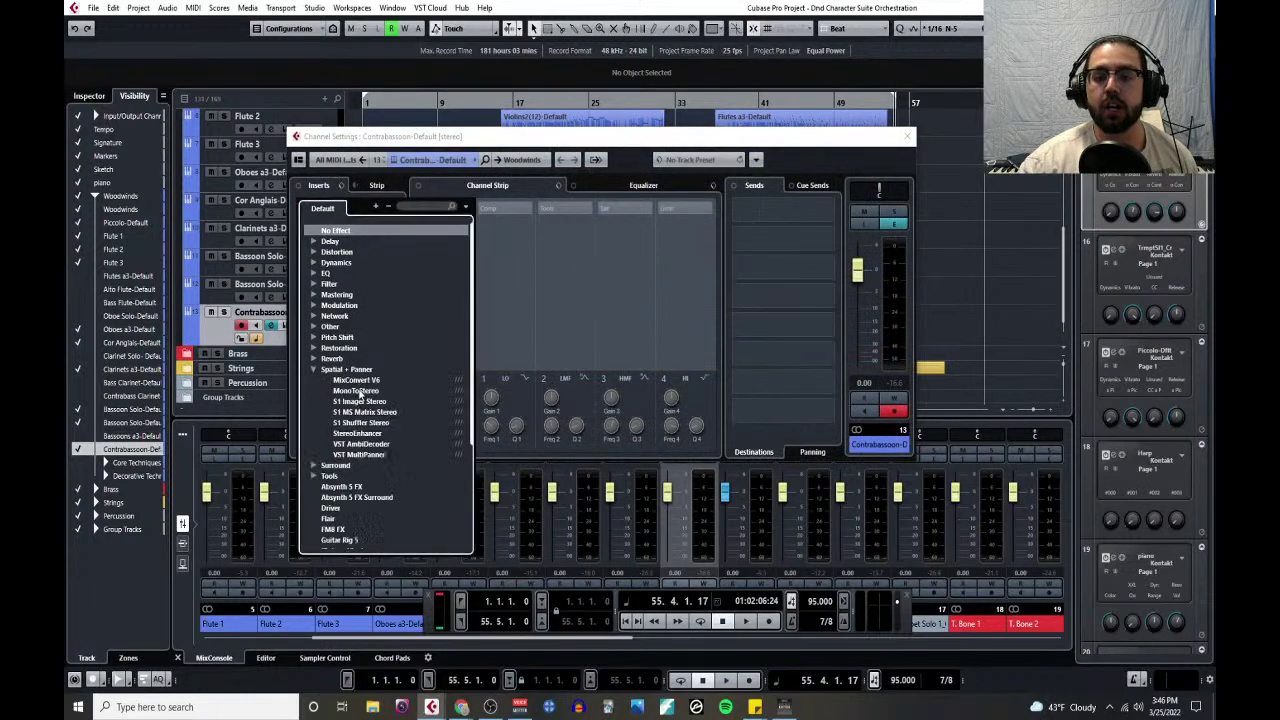
click(358, 402)
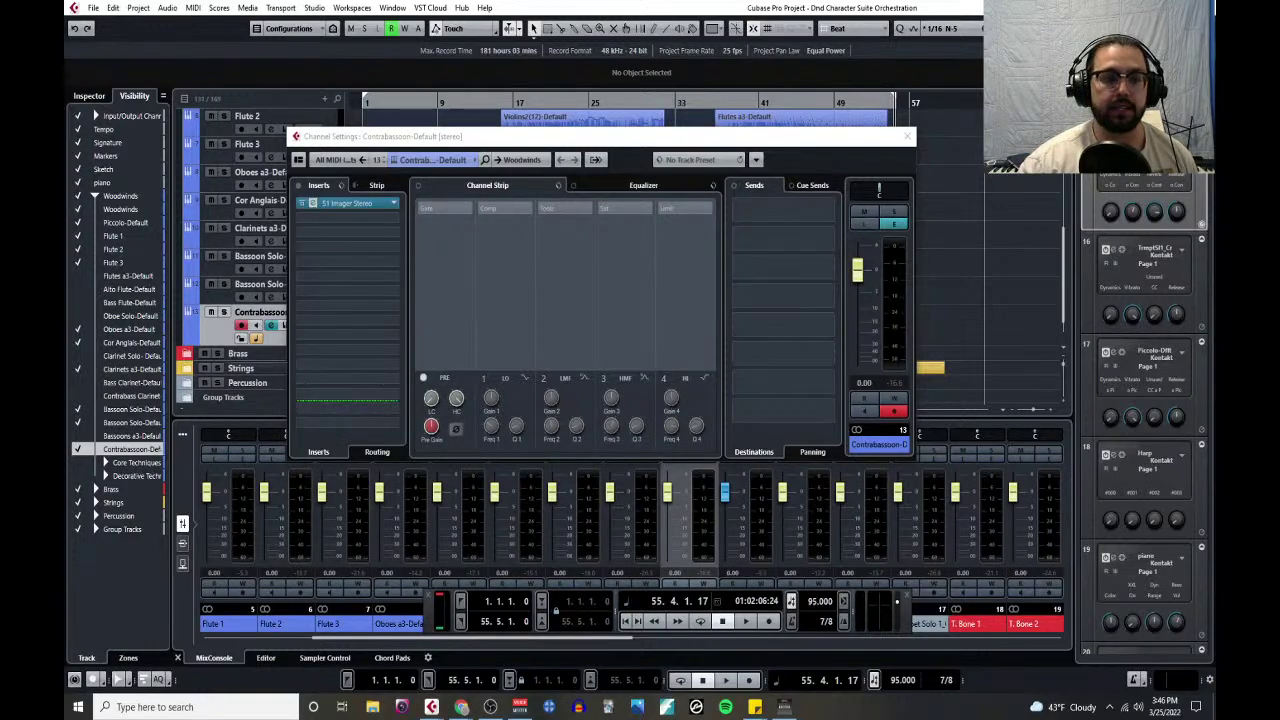
- Load the double reeds user preset on the Contrabassoon track's imager, and close the imager and channel settings
drag(557, 188, 607, 188)
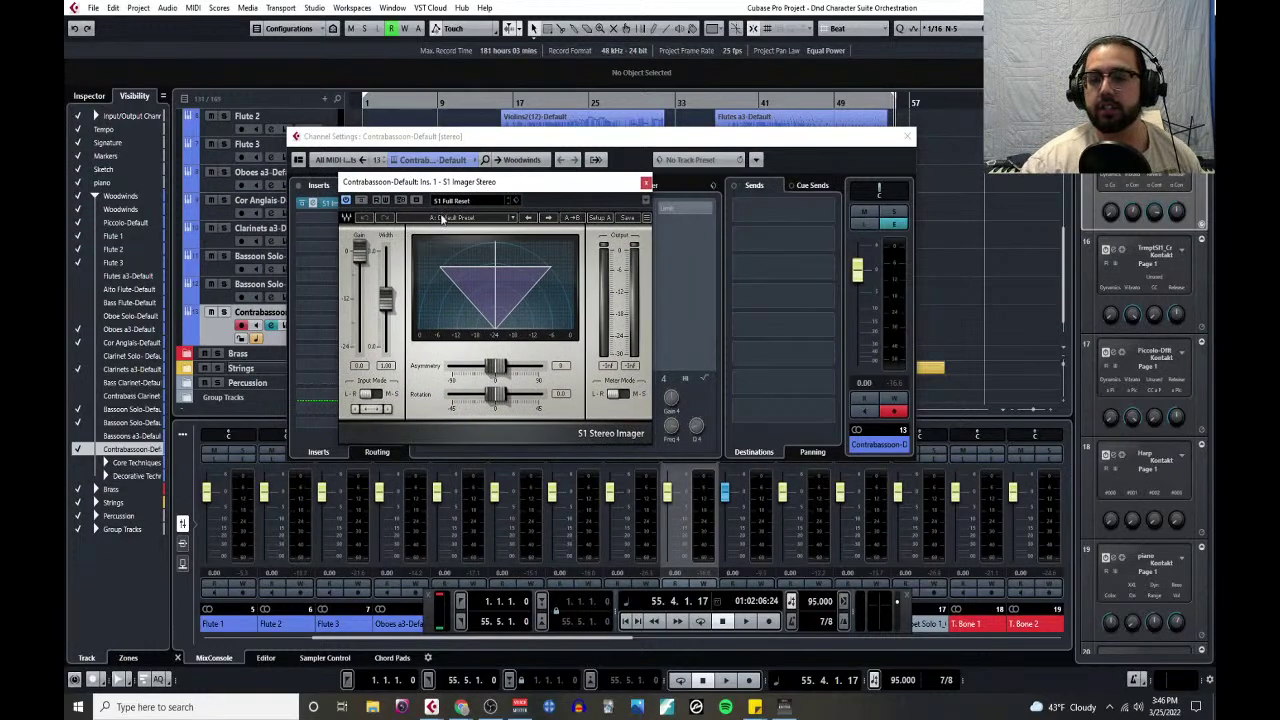
click(496, 221)
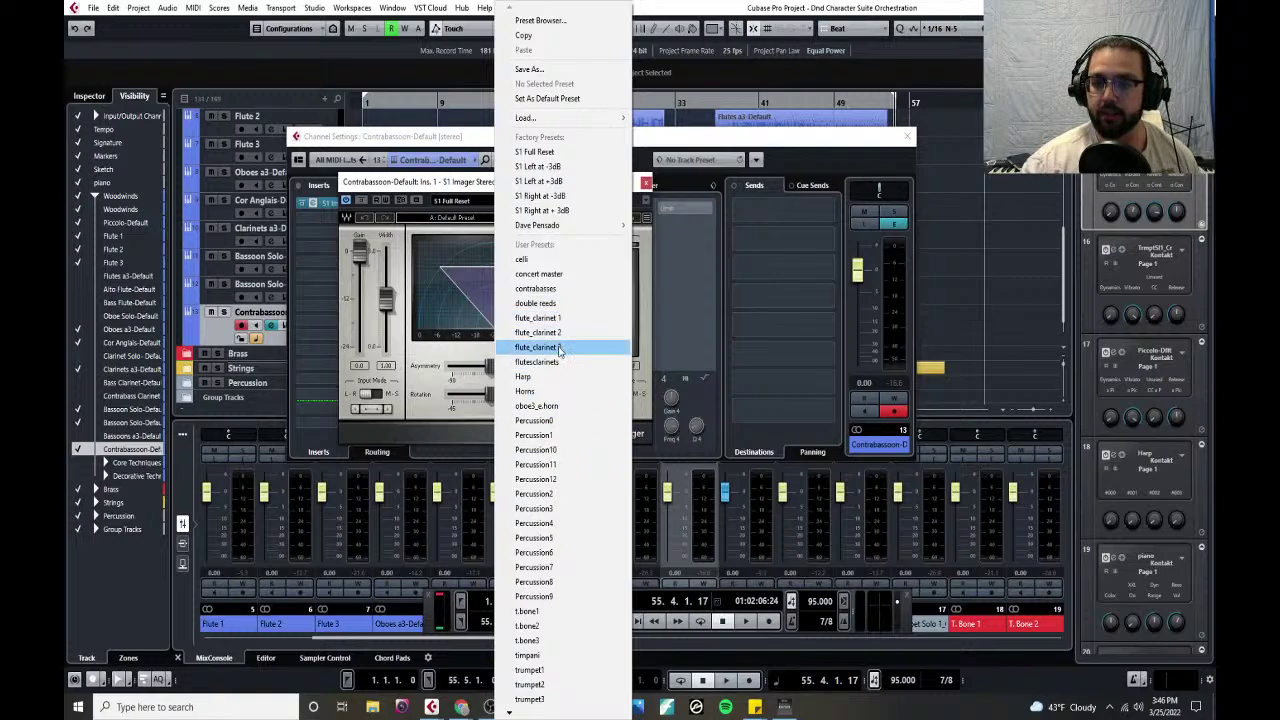
click(560, 303)
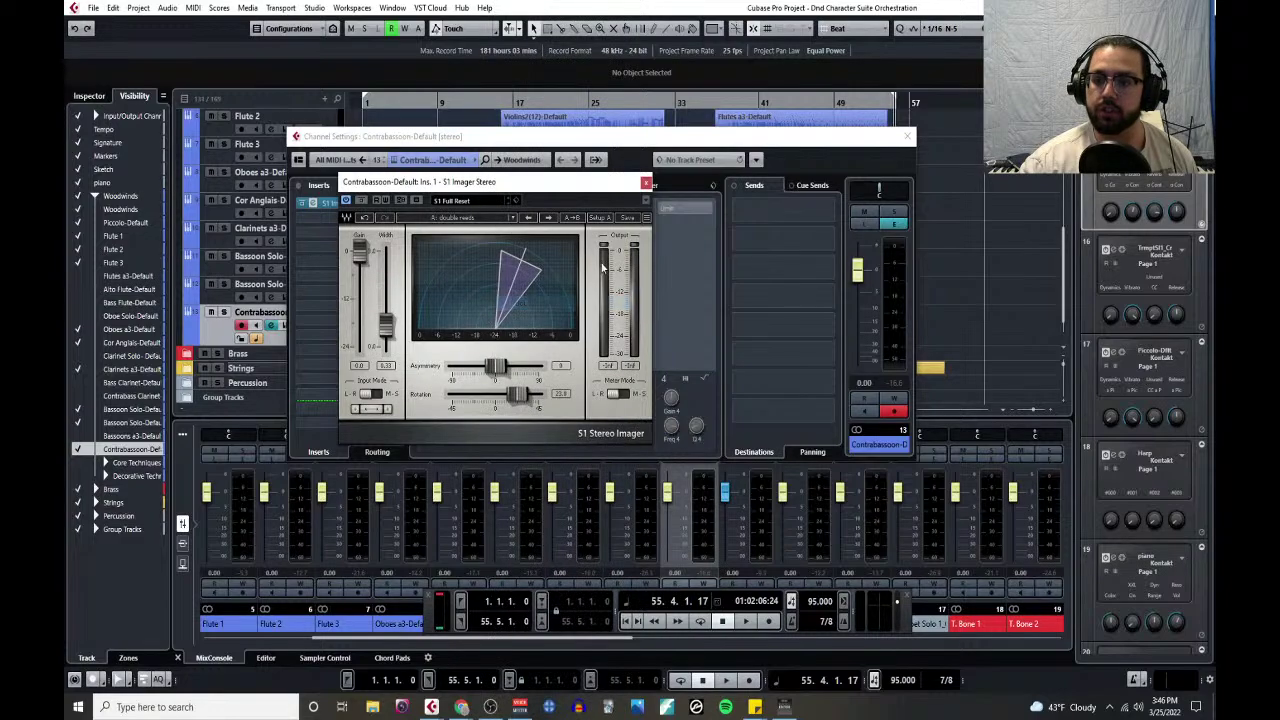
click(646, 184)
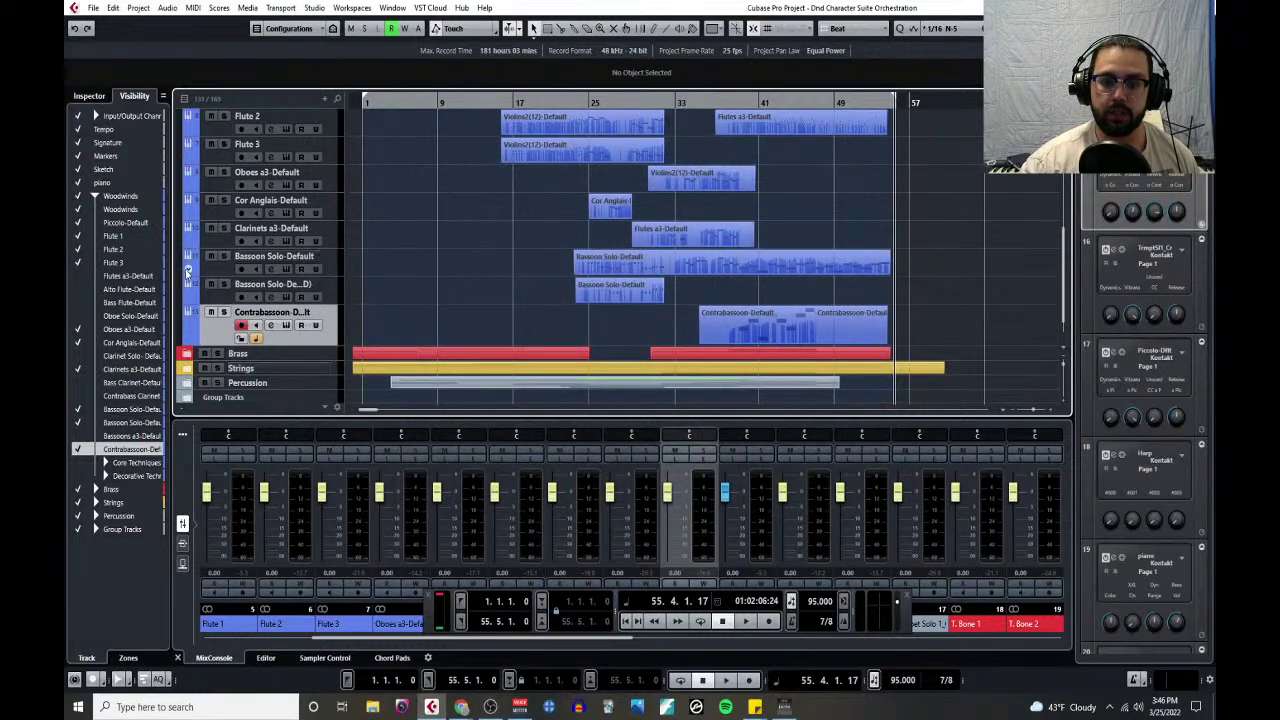
- Collapse the Woodwinds folder track and expand the Brass folder track
scroll(222, 236, up, 5)
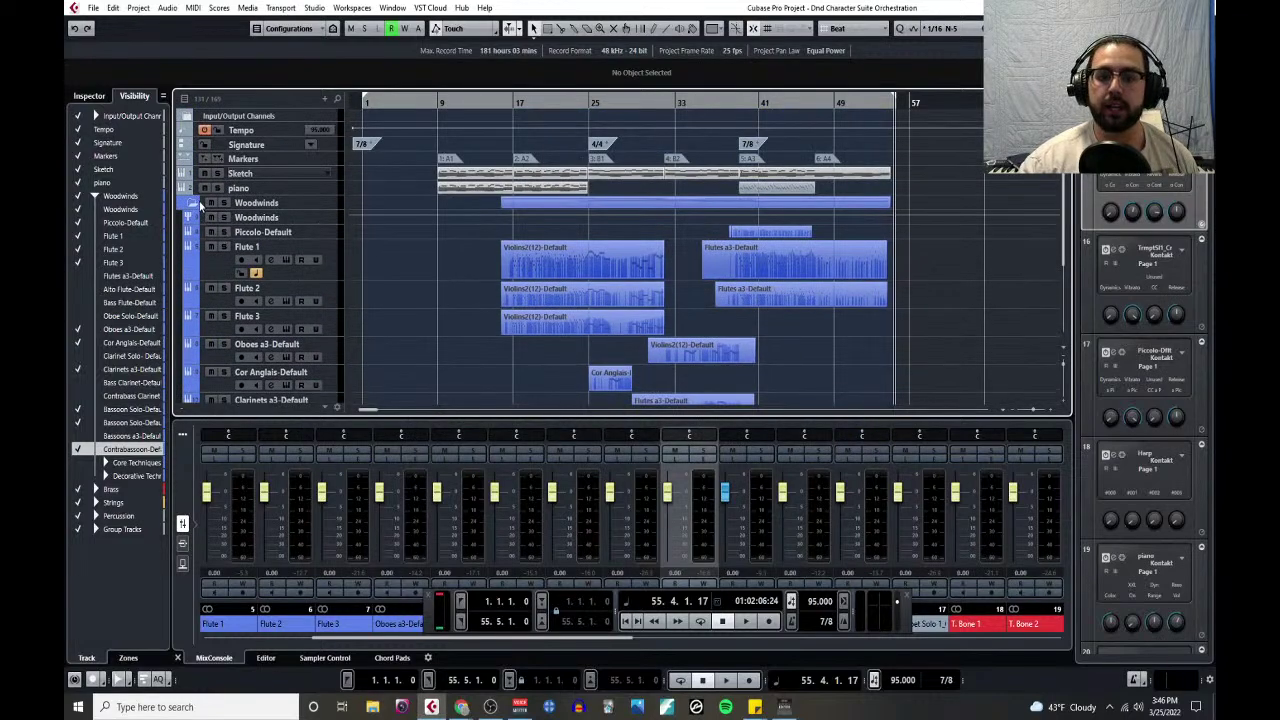
click(196, 203)
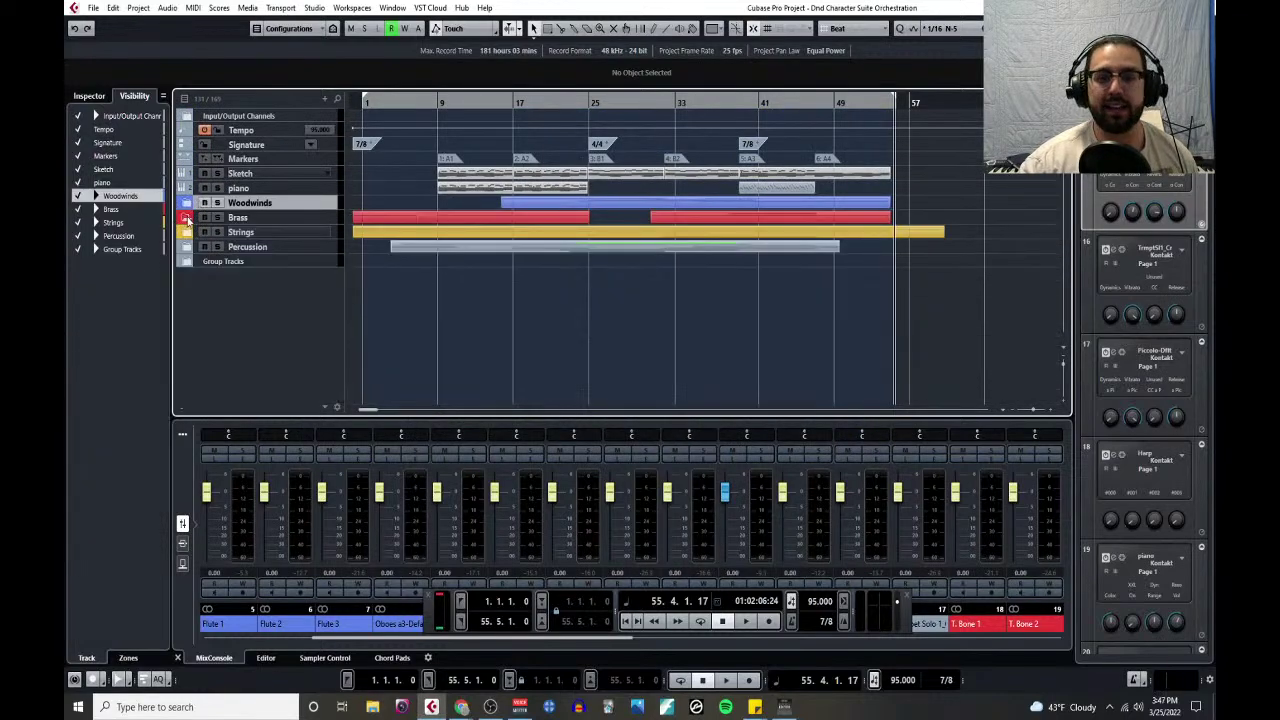
click(188, 217)
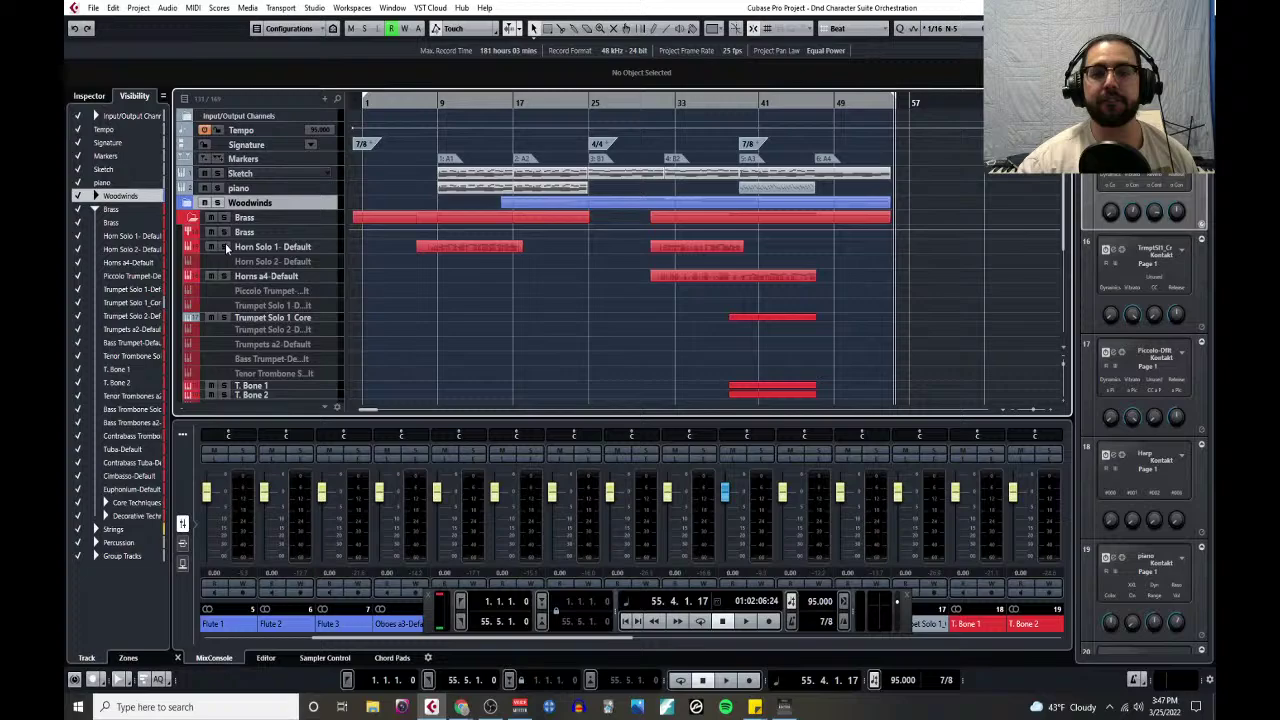
- Hide the disabled Horn Solo 2, Piccolo Trumpet, Trumpet Solo 1 and 2, Trumpets a2, Bass Trumpet and Tenor Trombone Solo tracks
click(282, 263)
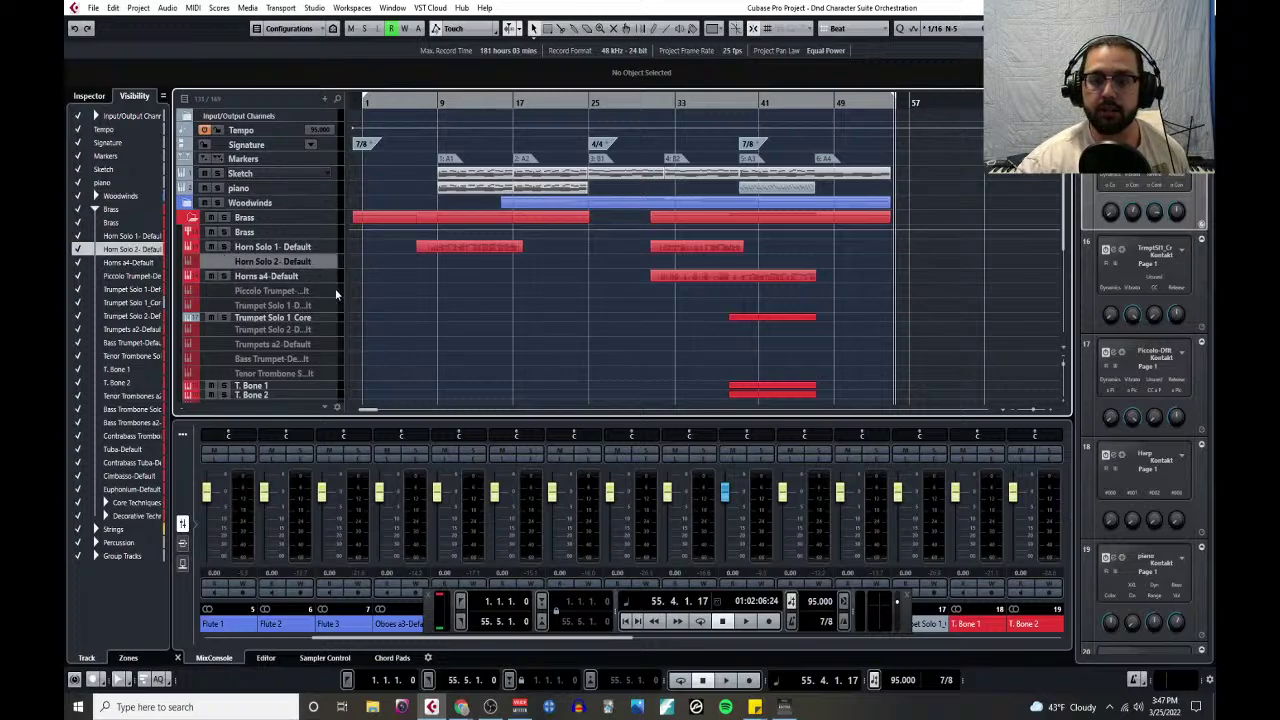
ctrl+click(335, 289)
ctrl+click(334, 304)
ctrl+click(330, 331)
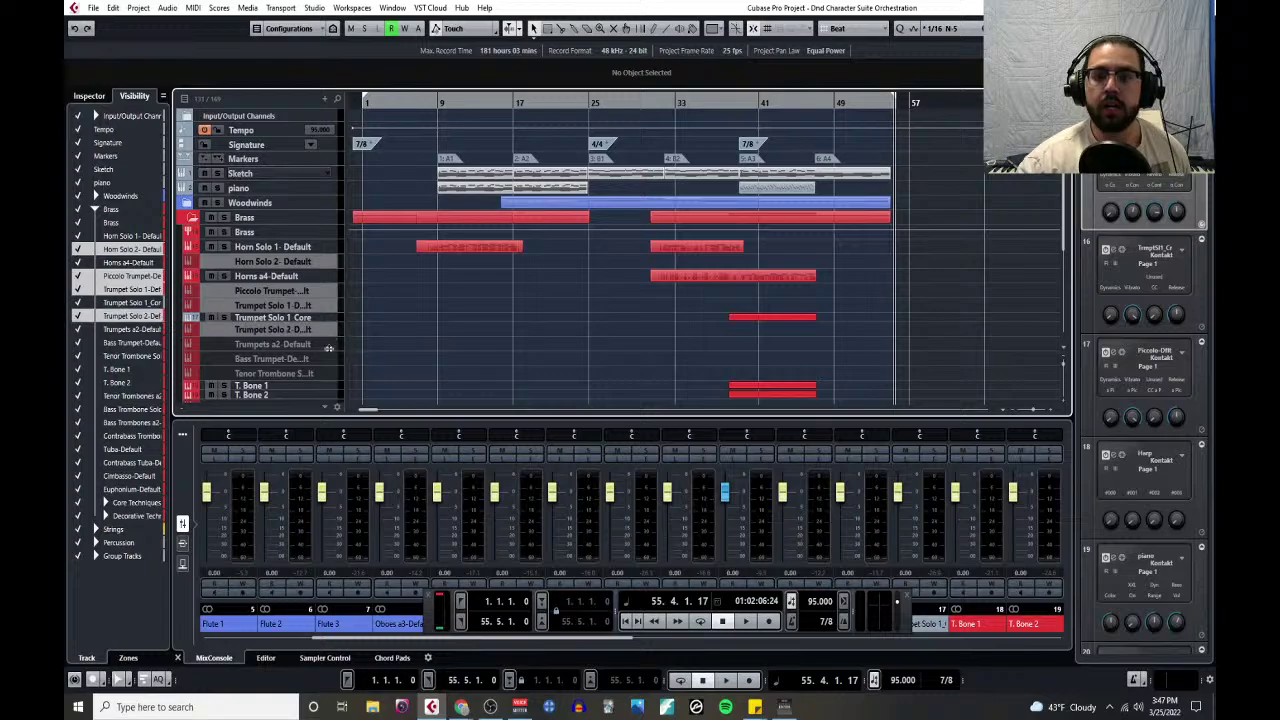
ctrl+click(330, 345)
ctrl+click(330, 359)
ctrl+click(330, 371)
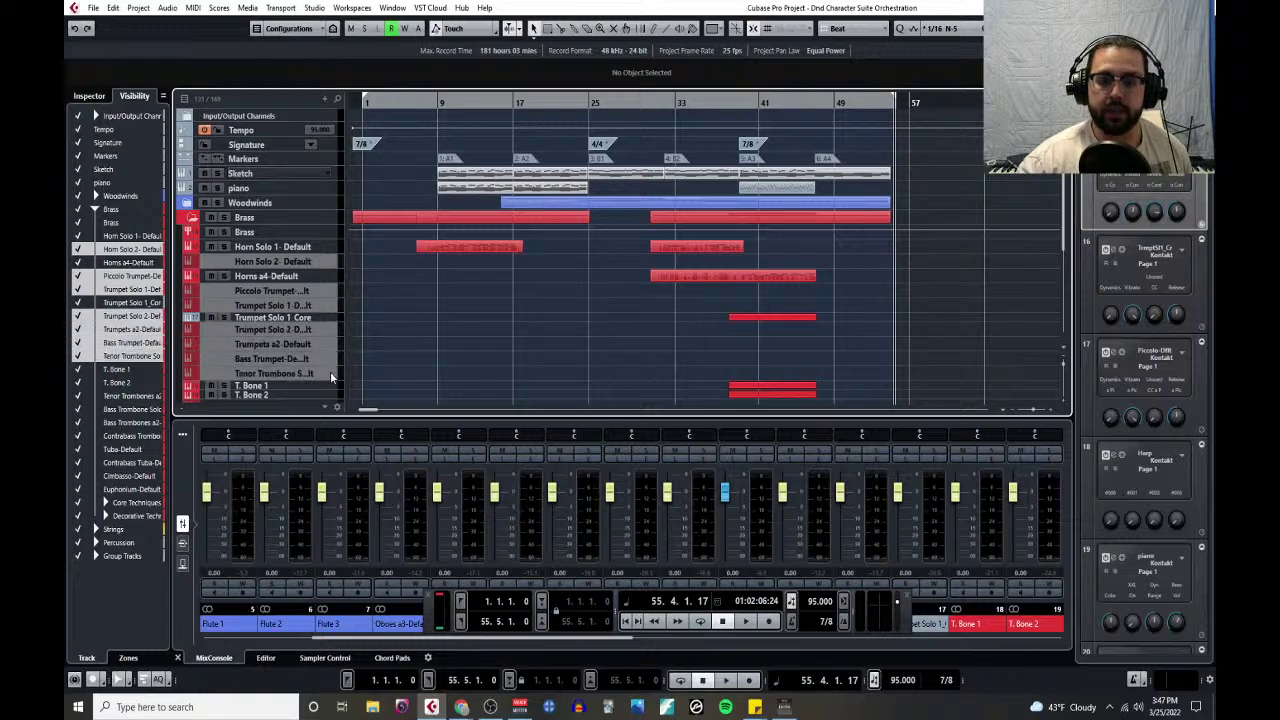
click(80, 250)
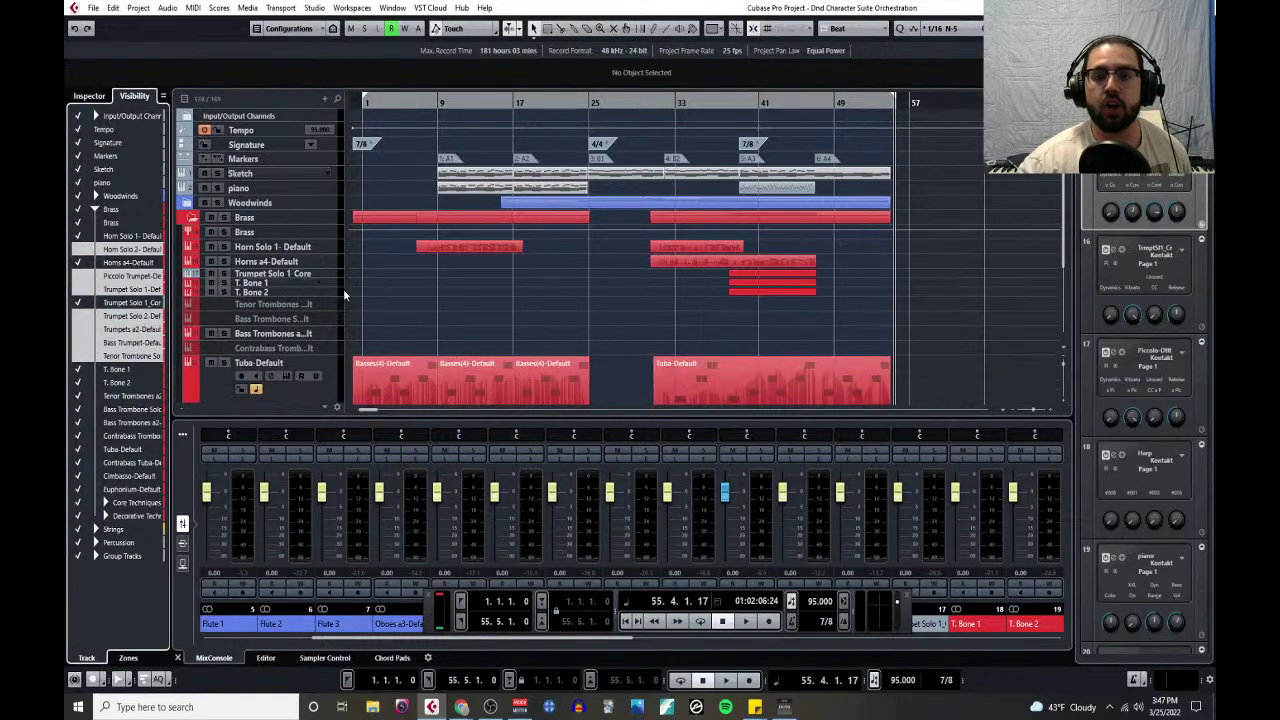
- Hide the disabled Tenor Trombones, Bass Trombone Solo, Contrabass Trombone, Contrabass Tuba, Cimbasso and Euphonium tracks
scroll(337, 297, down, 2)
click(330, 245)
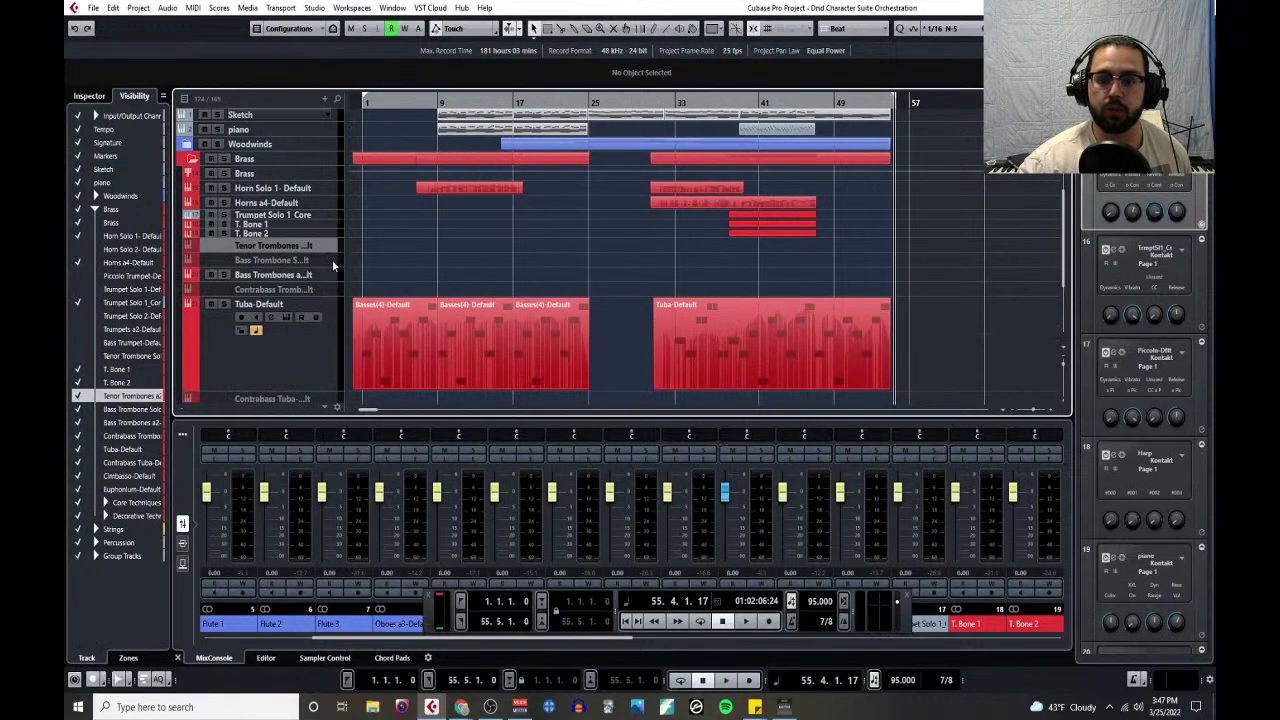
ctrl+click(332, 260)
ctrl+click(334, 275)
ctrl+click(337, 290)
scroll(323, 290, down, 4)
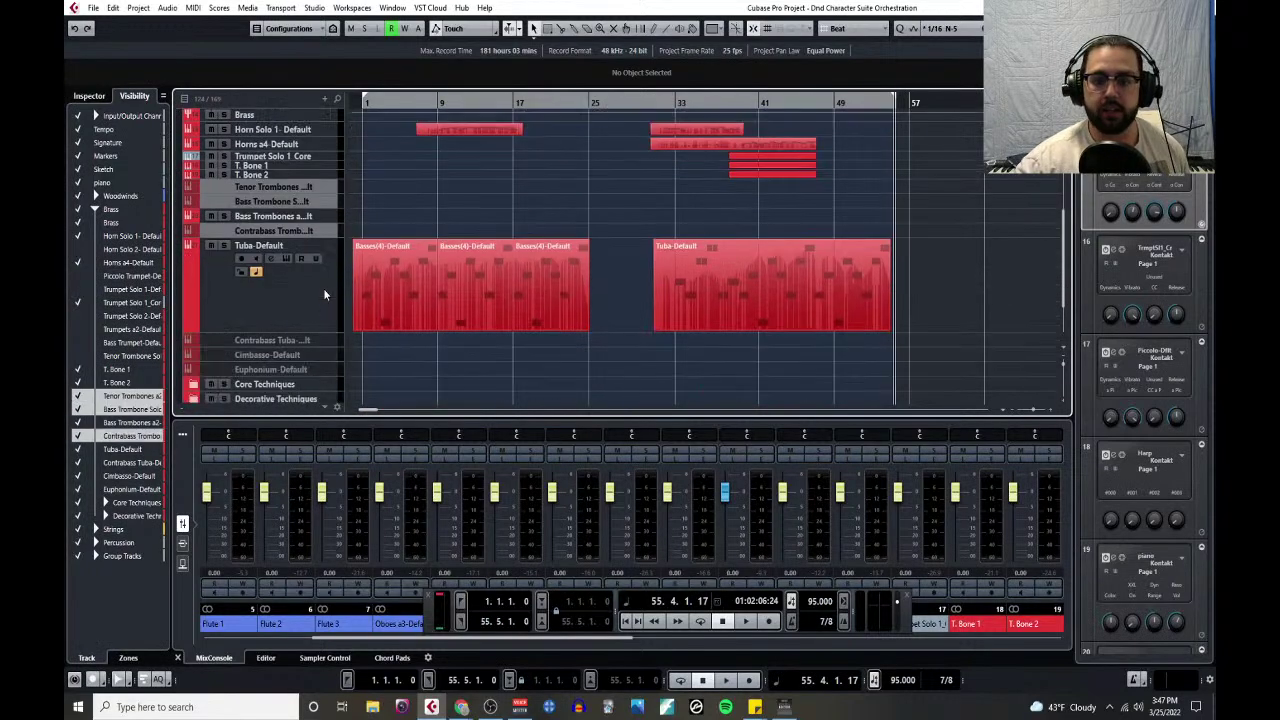
ctrl+click(325, 282)
ctrl+click(331, 296)
ctrl+click(331, 310)
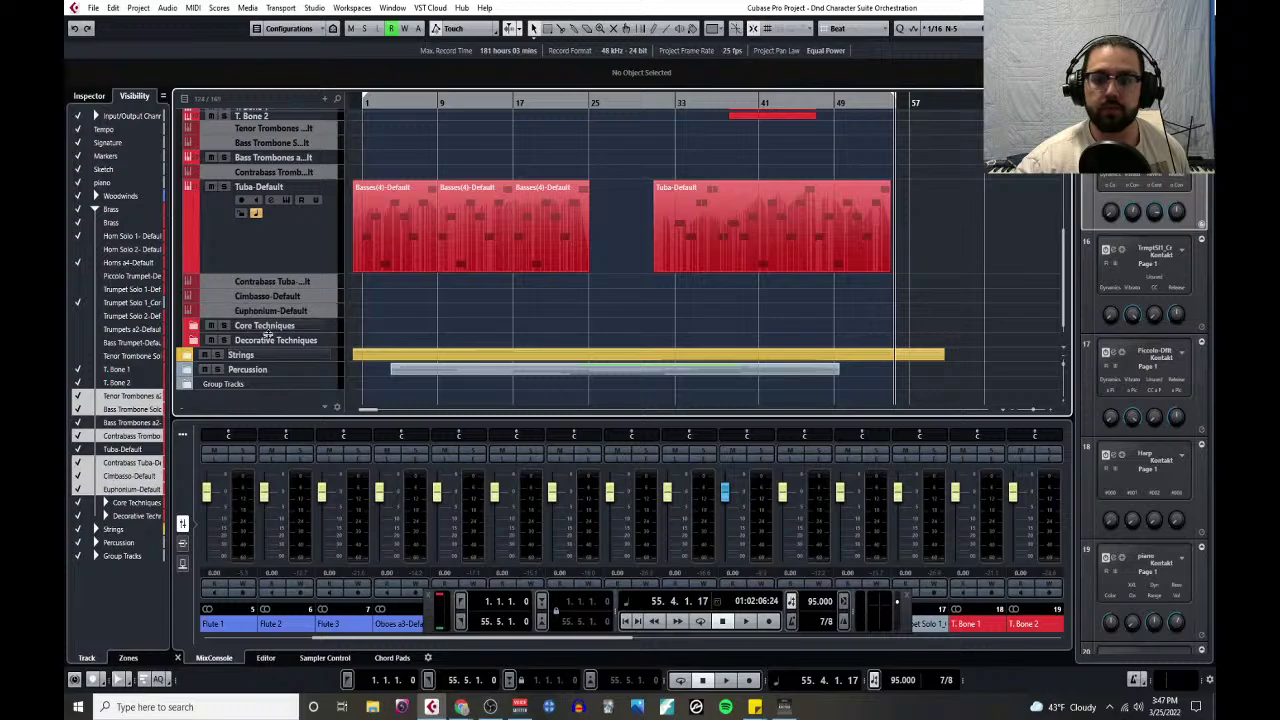
click(77, 402)
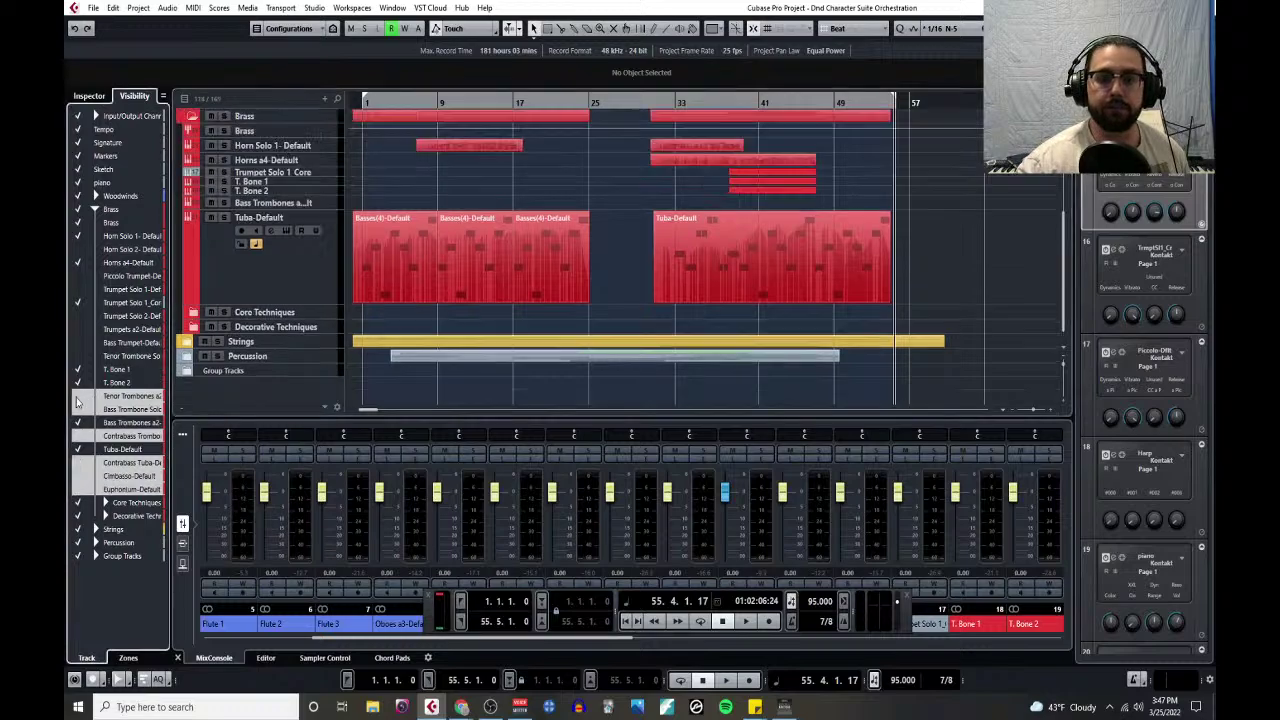
- Disable the unused Bass Trombones a2 track in the Brass folder and hide it from the track list
scroll(305, 252, up, 3)
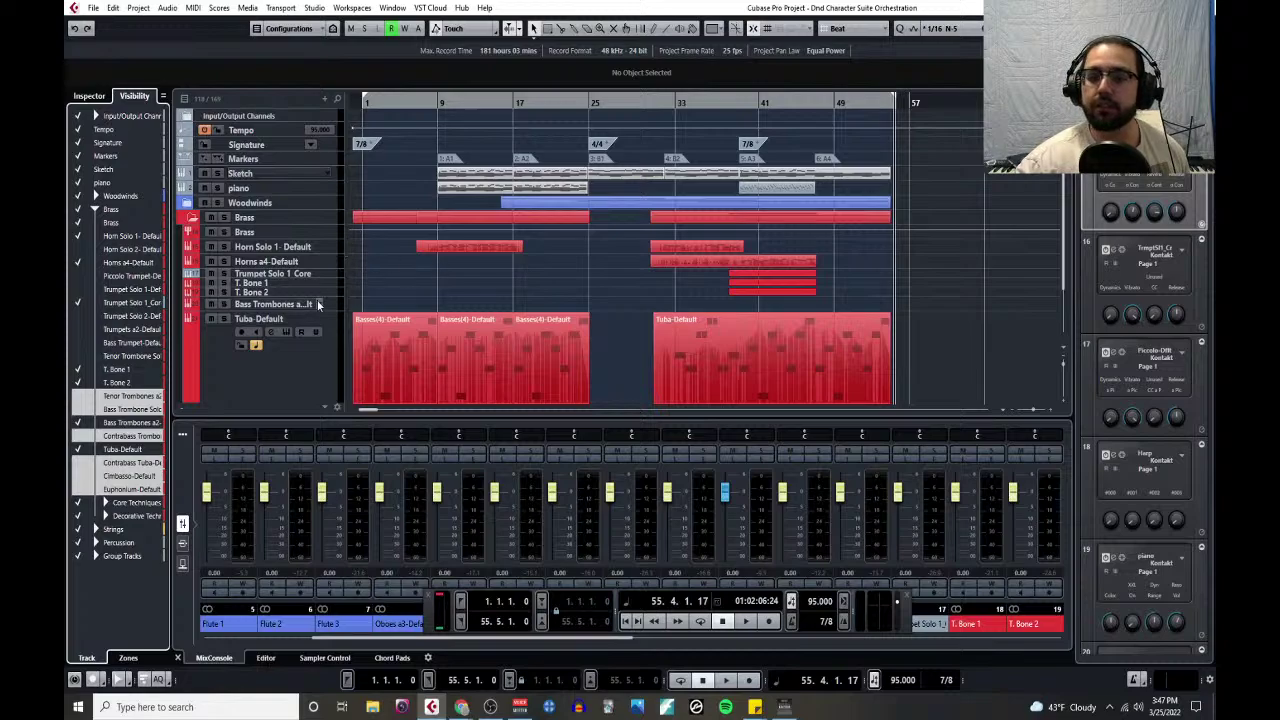
scroll(443, 286, down, 3)
scroll(407, 287, up, 2)
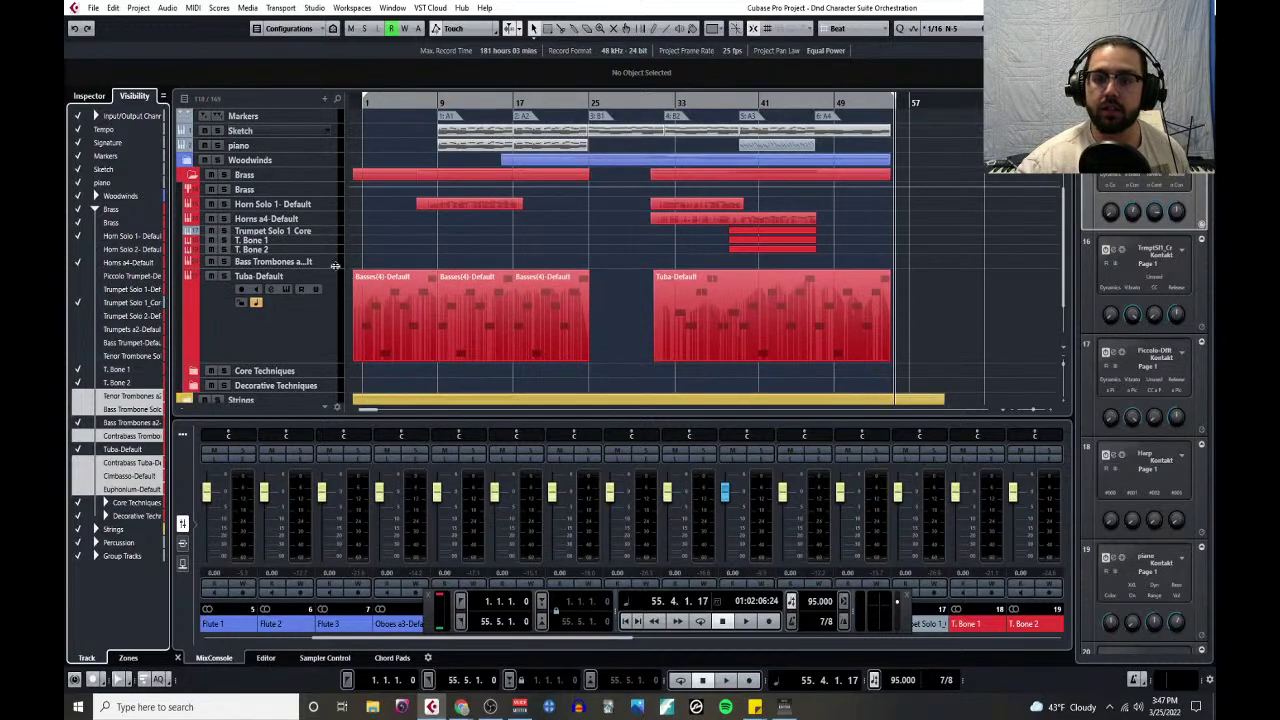
right_click(331, 264)
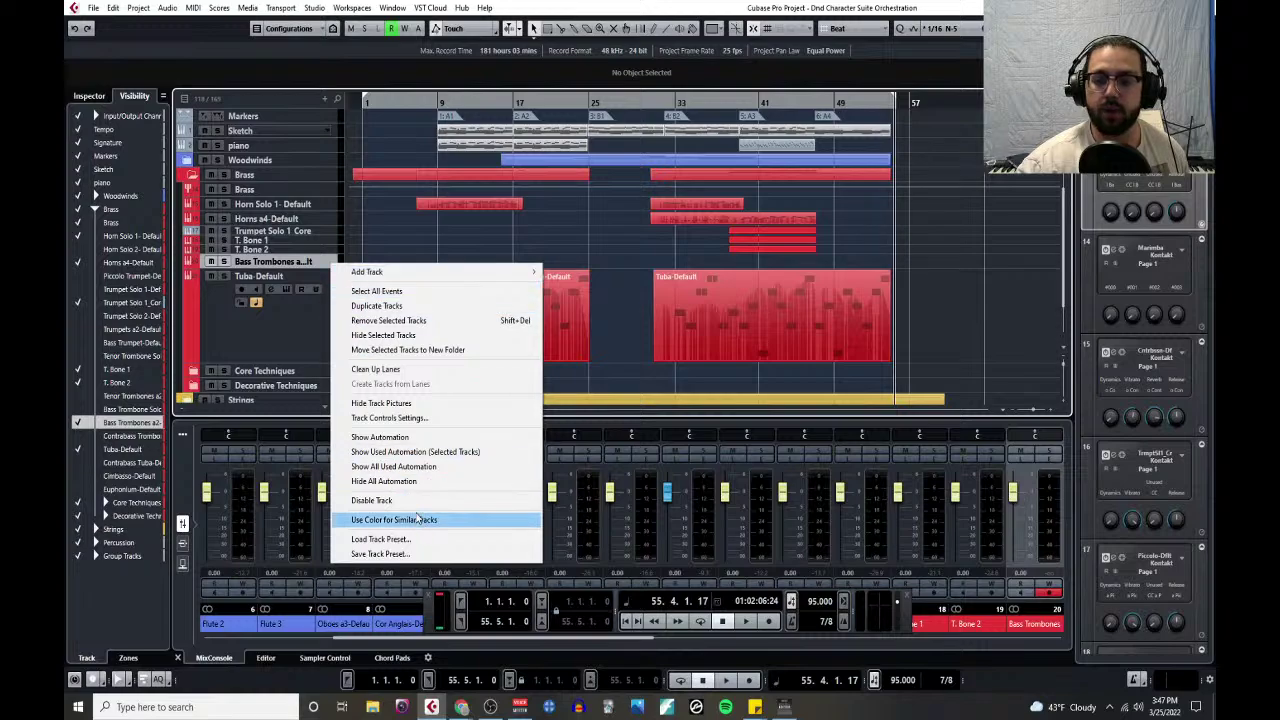
click(416, 509)
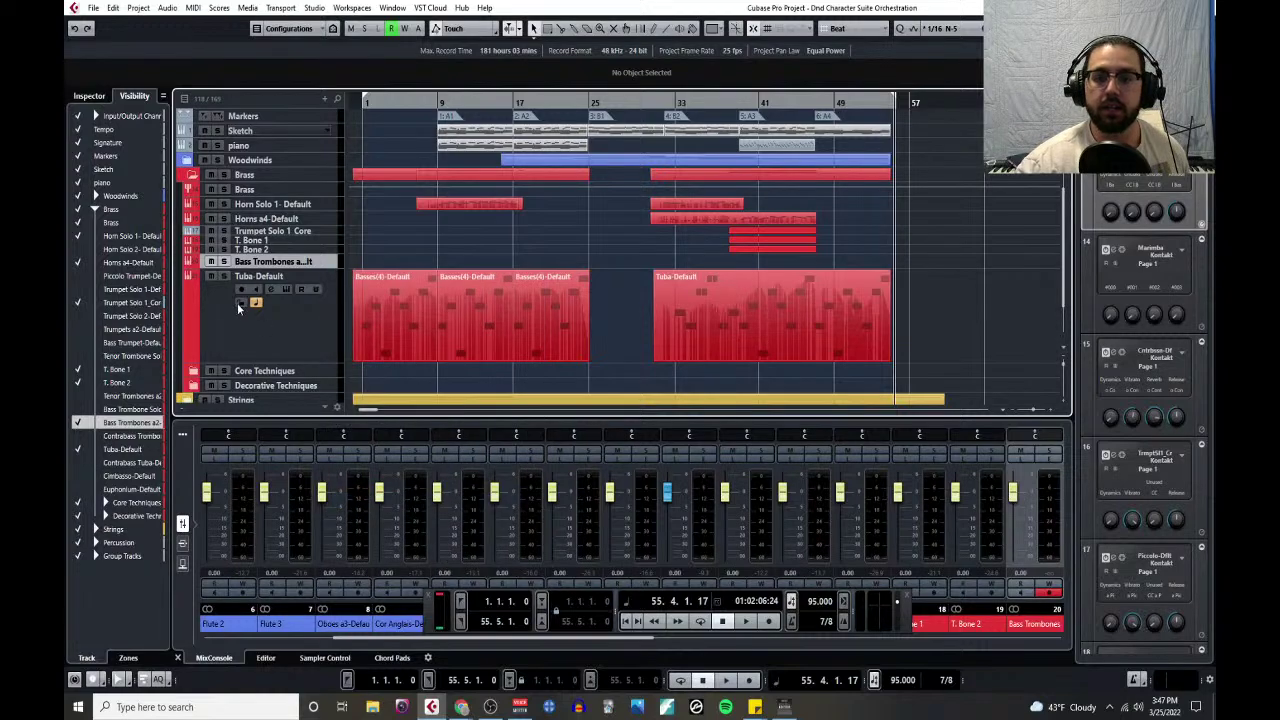
click(76, 424)
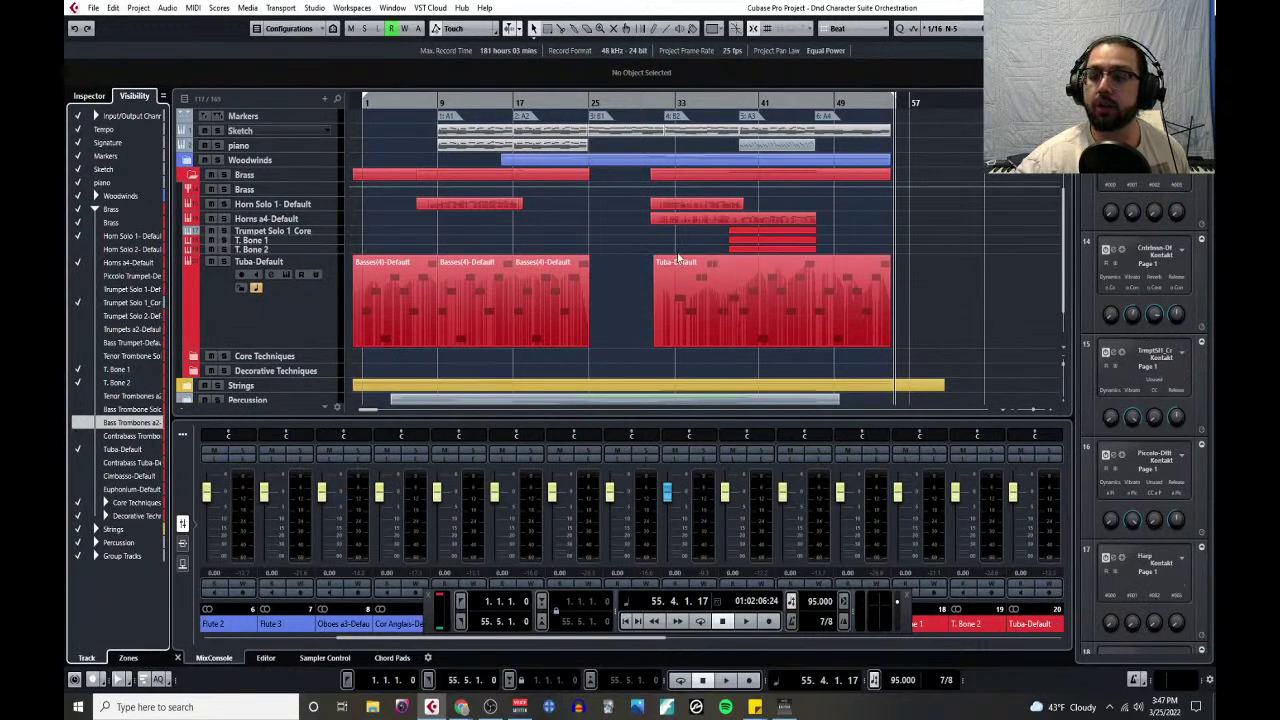
- Enlarge the Horn Solo 1, Horns a4, Trumpet Solo 1_Core, T. Bone 1 and T. Bone 2 tracks to expose their channel controls
click(322, 209)
drag(323, 216, 322, 221)
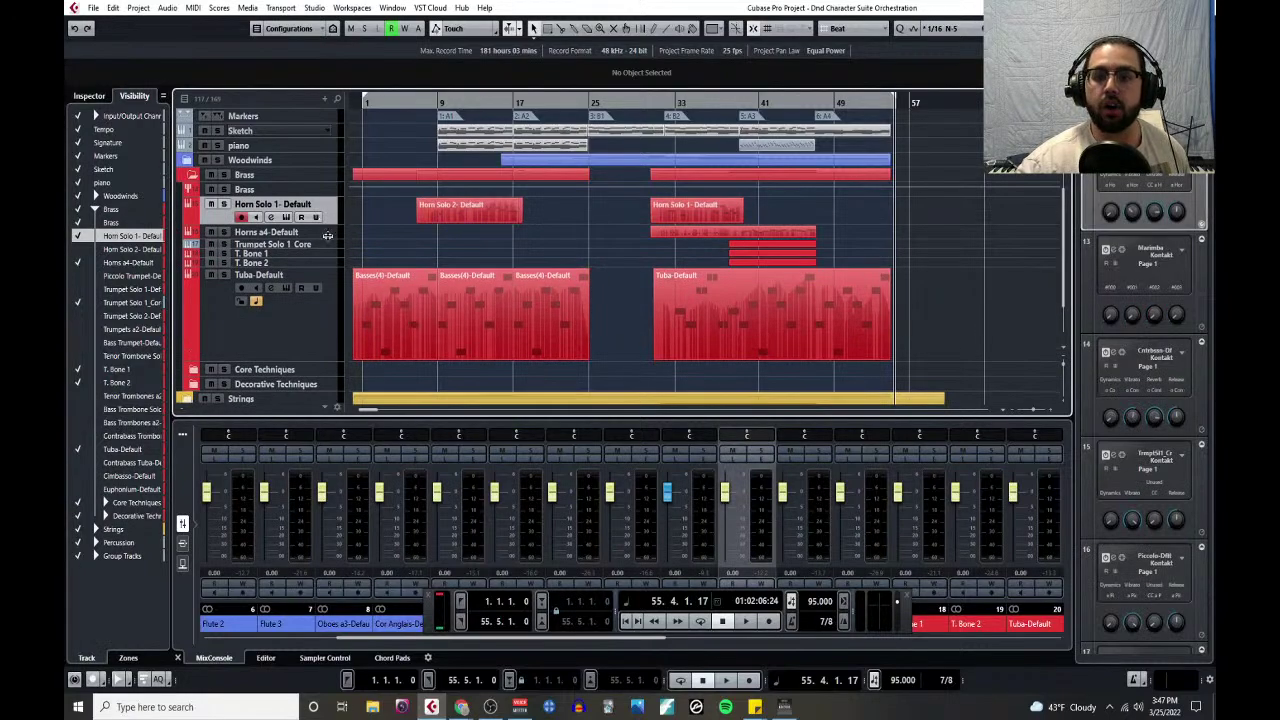
click(327, 235)
click(329, 267)
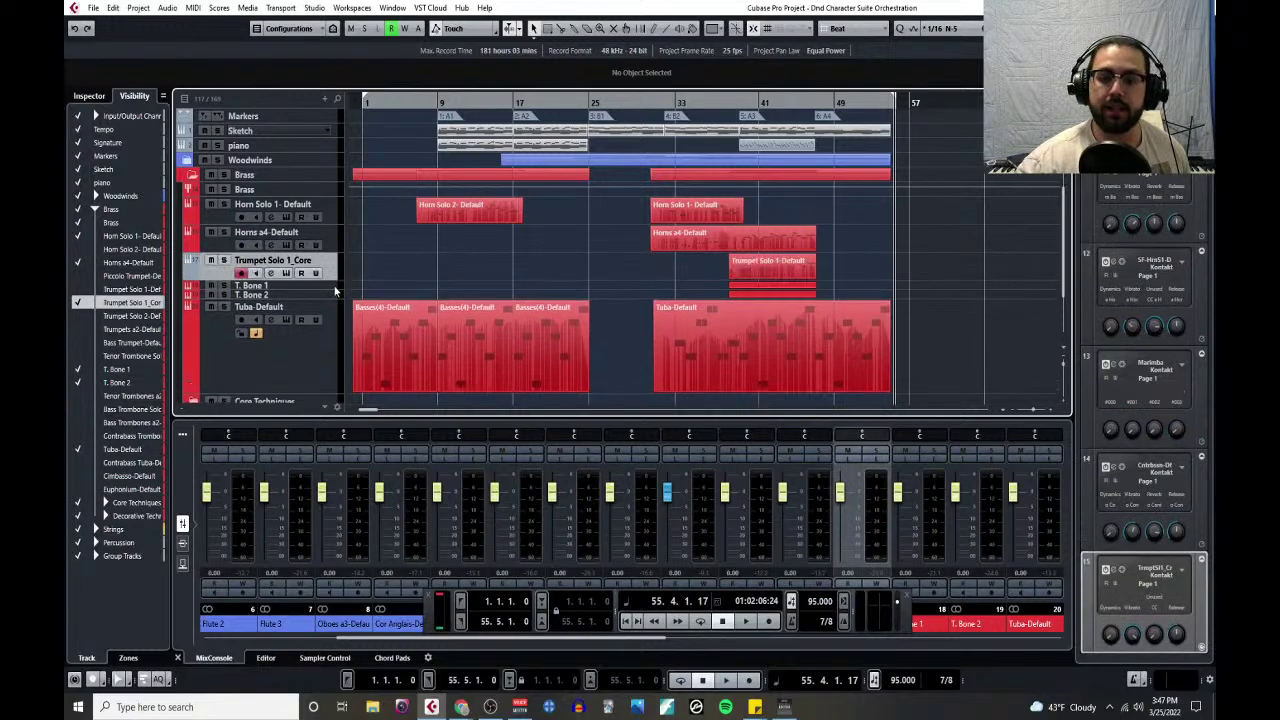
click(333, 289)
scroll(320, 288, down, 2)
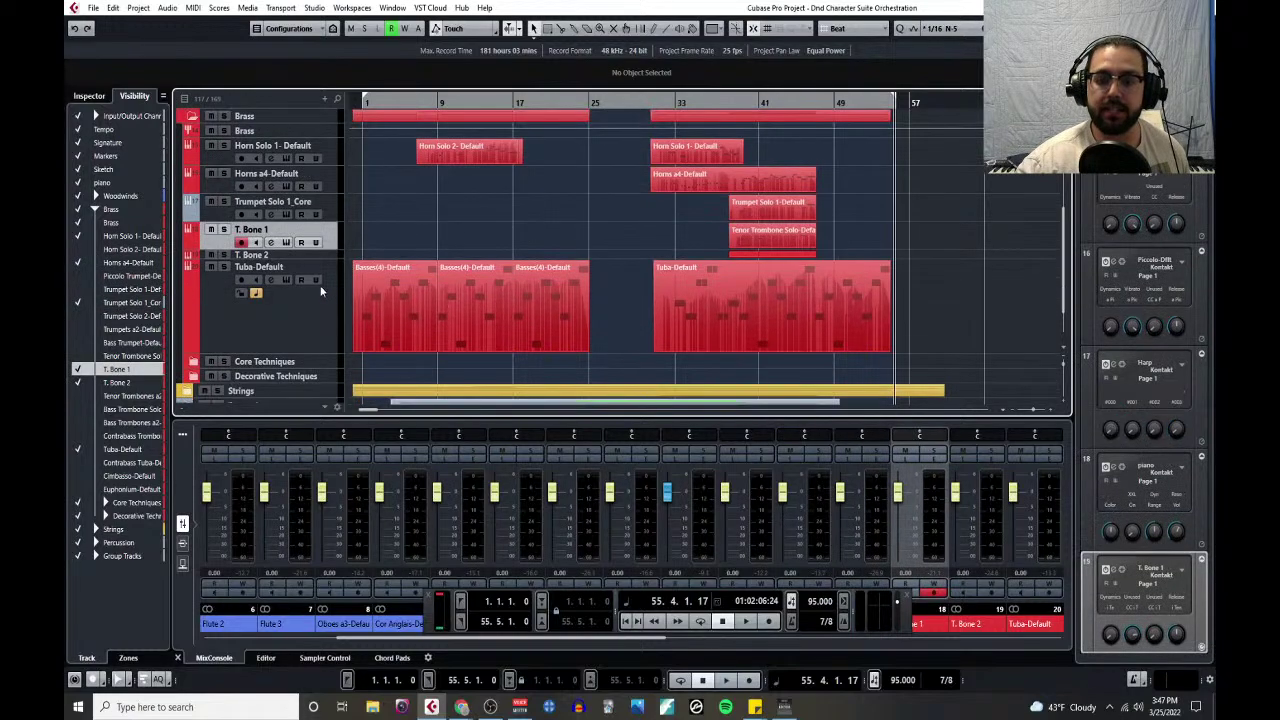
click(333, 259)
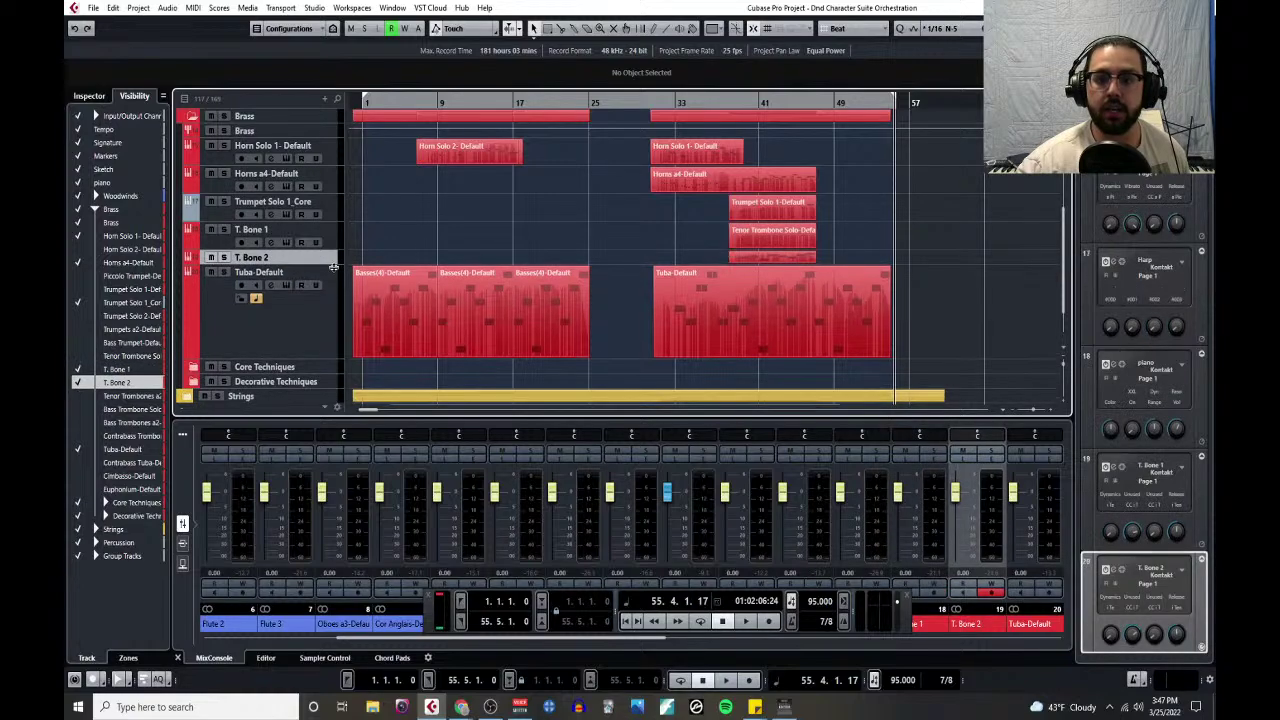
scroll(320, 289, down, 2)
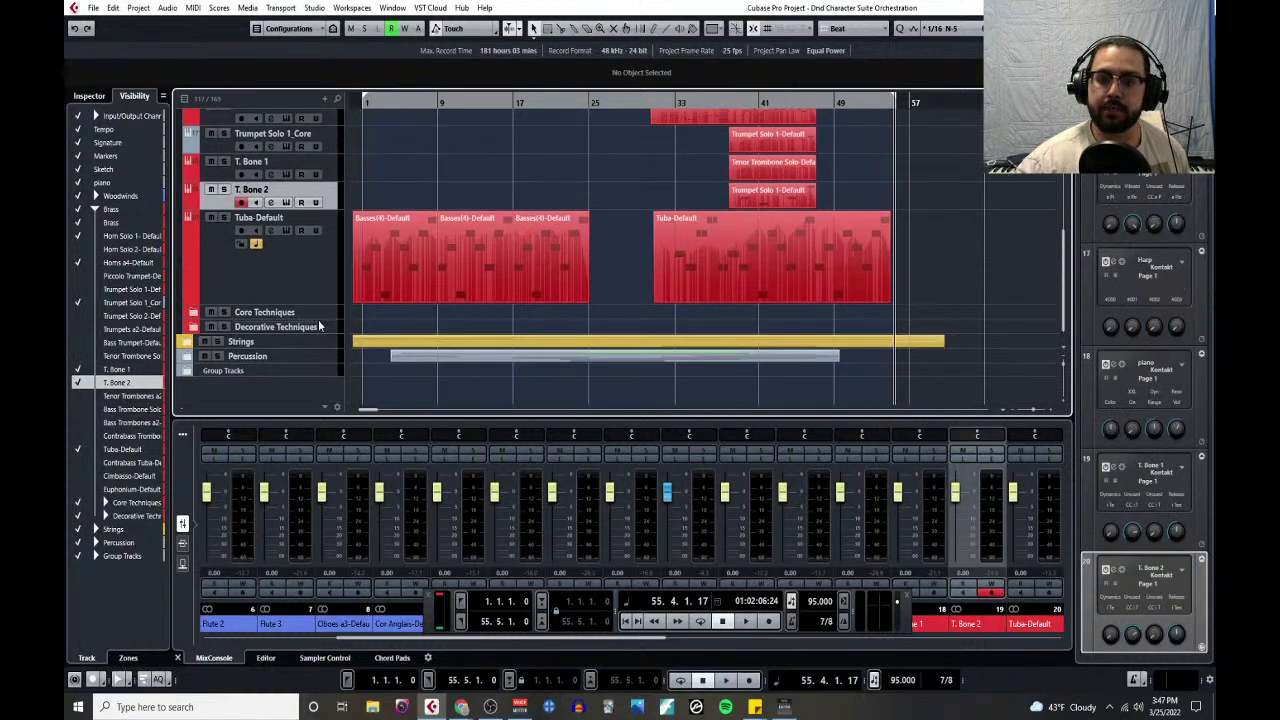
- Hide the Core Techniques and Decorative Techniques folders of the Brass folder from the track list
click(329, 318)
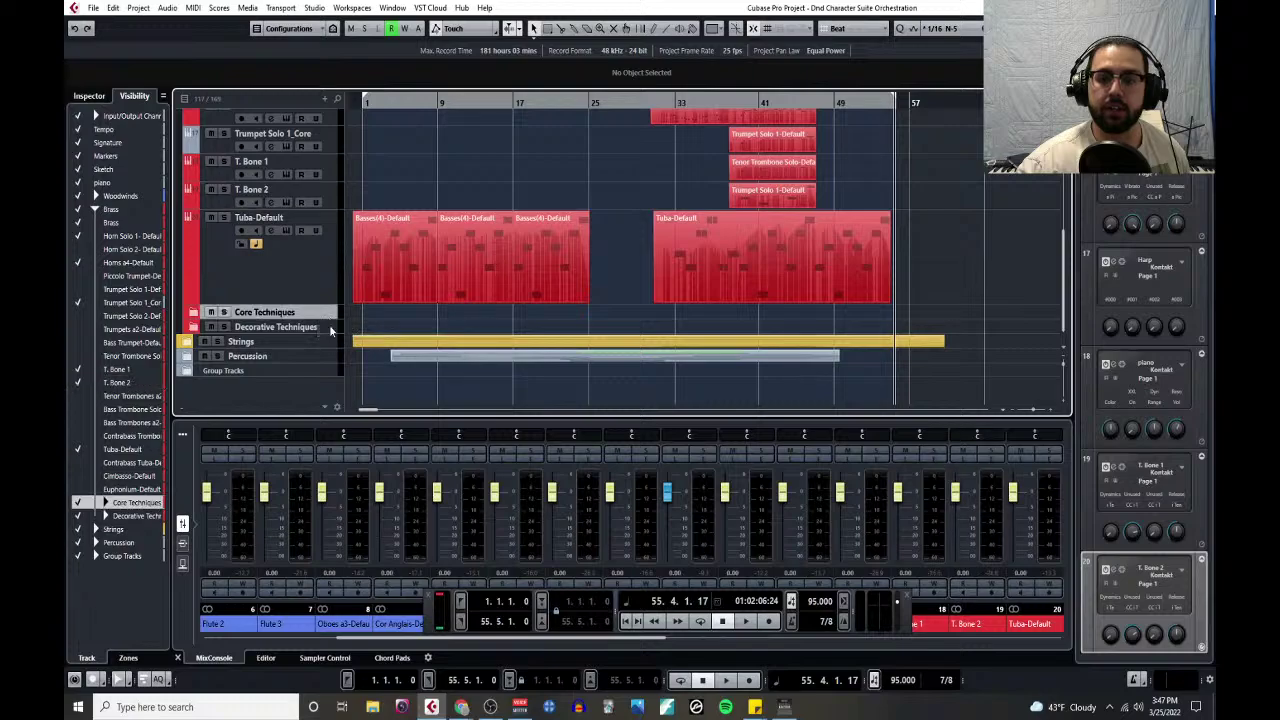
shift+click(329, 327)
click(78, 503)
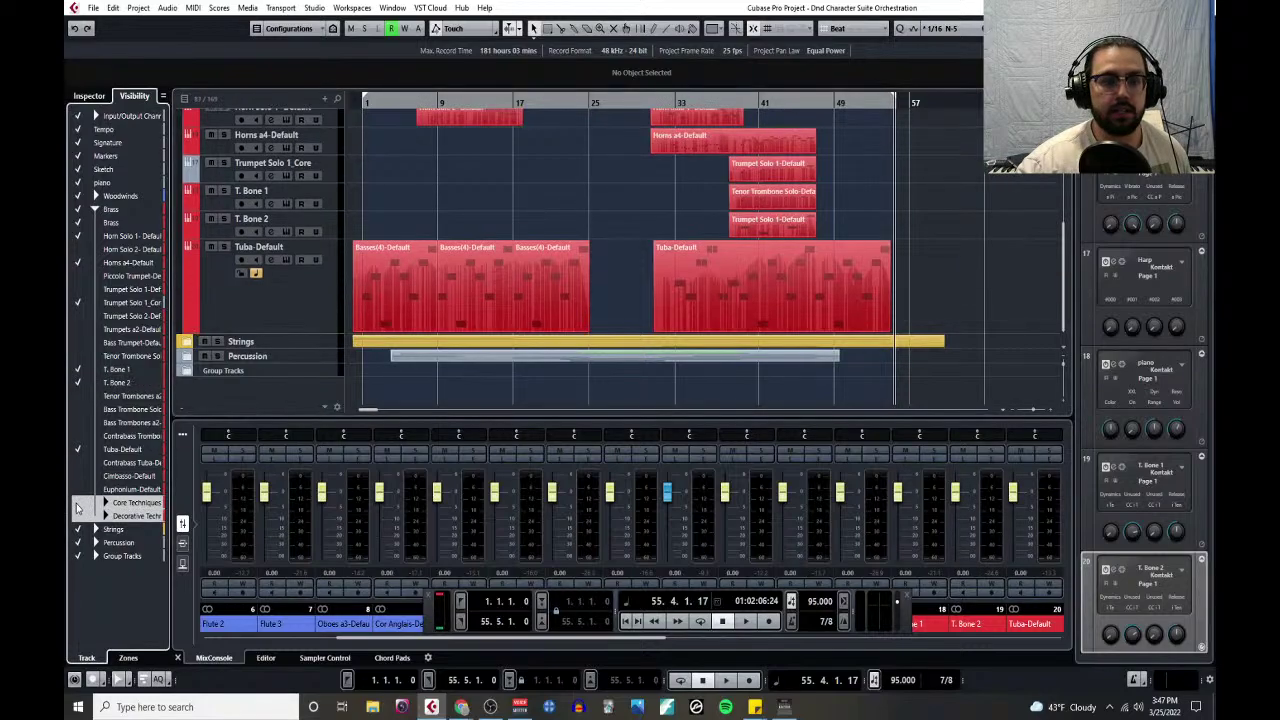
- Insert the S1 Imager Stereo effect in the first insert slot of the Horn Solo 1 track
scroll(423, 280, up, 5)
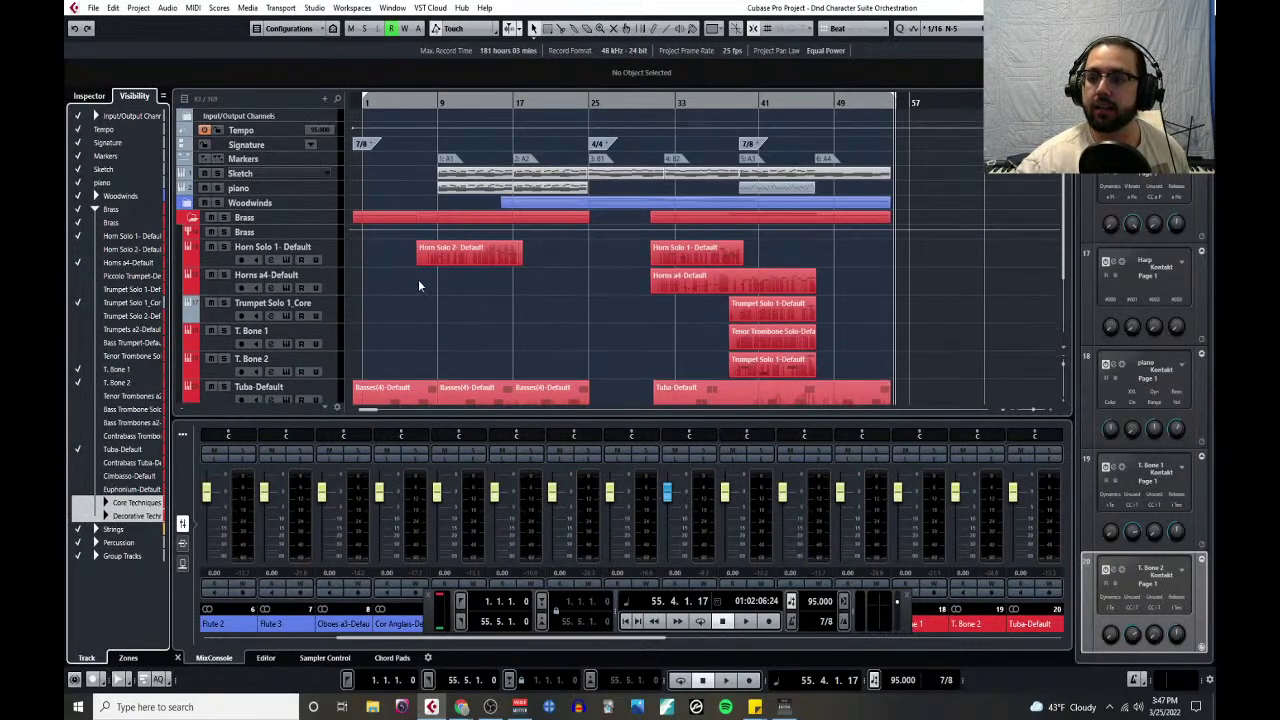
click(278, 262)
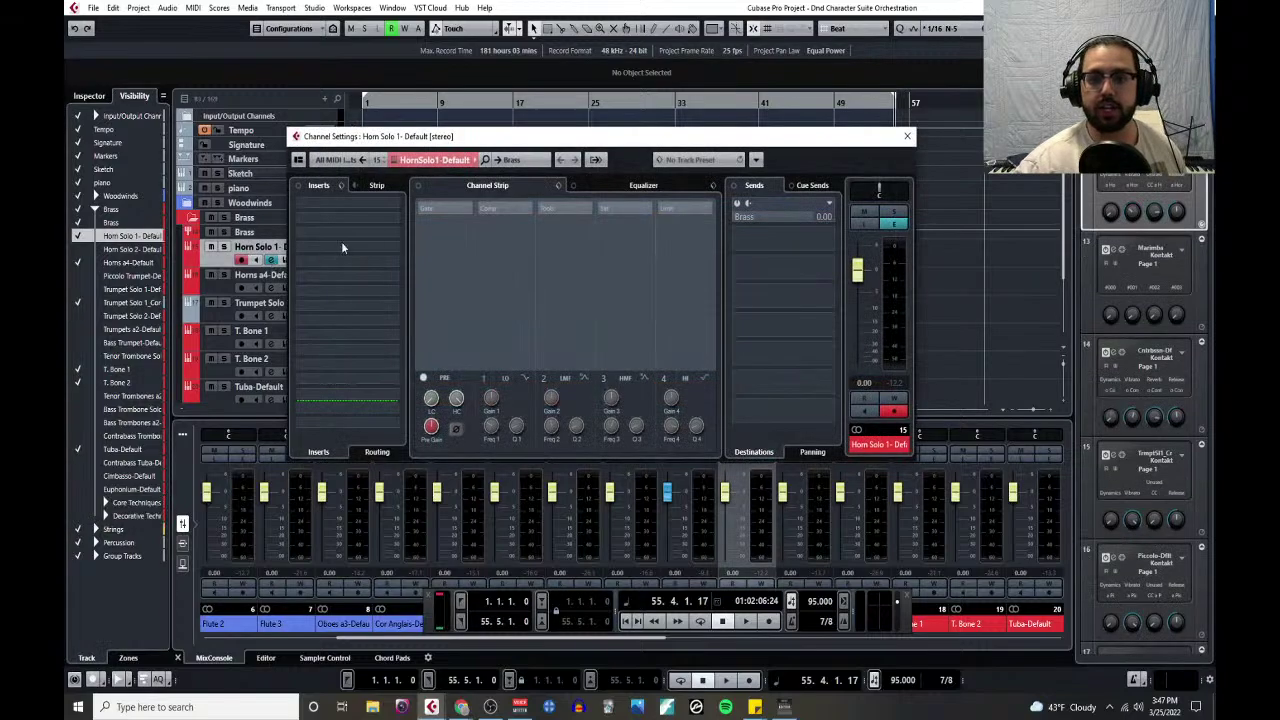
drag(396, 207, 530, 203)
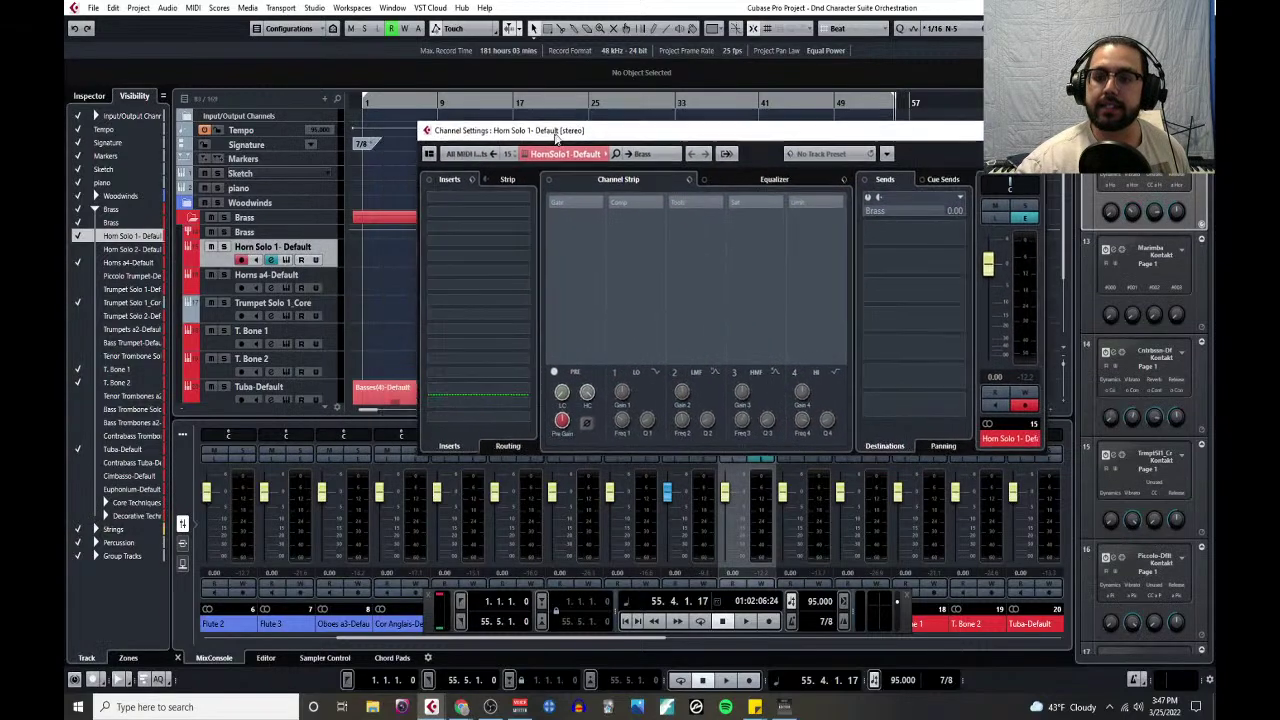
click(528, 200)
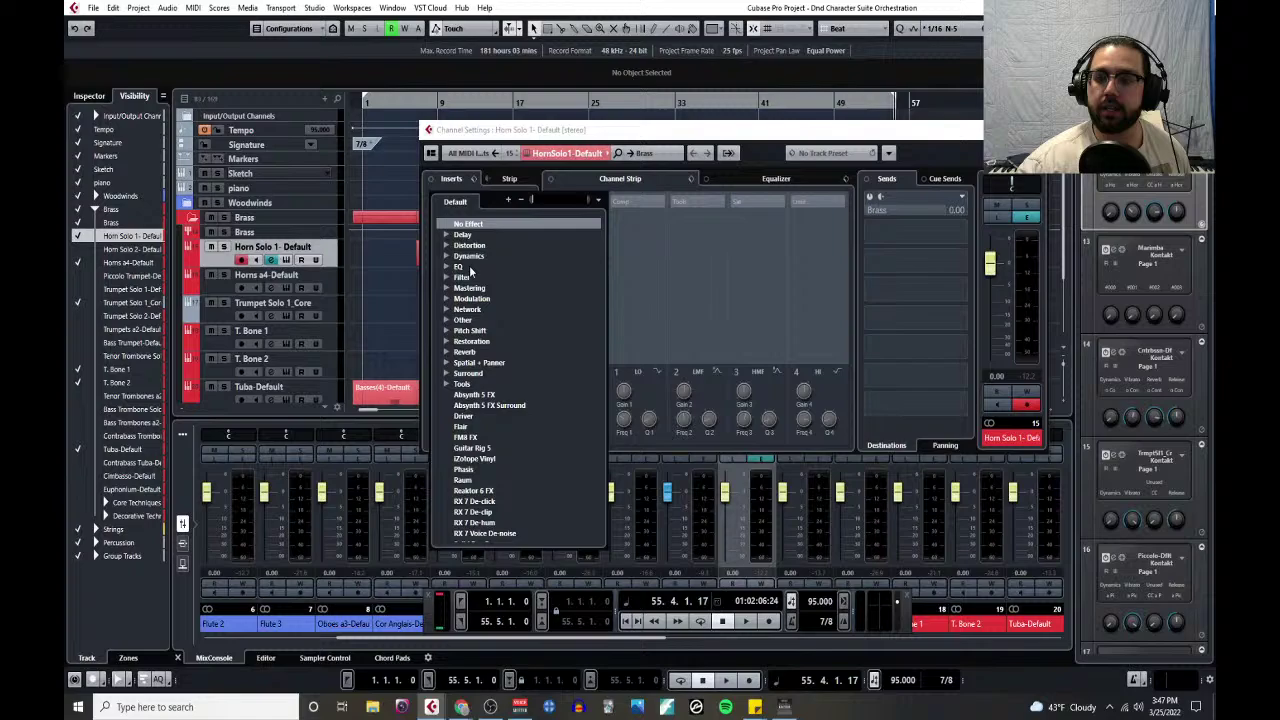
click(449, 365)
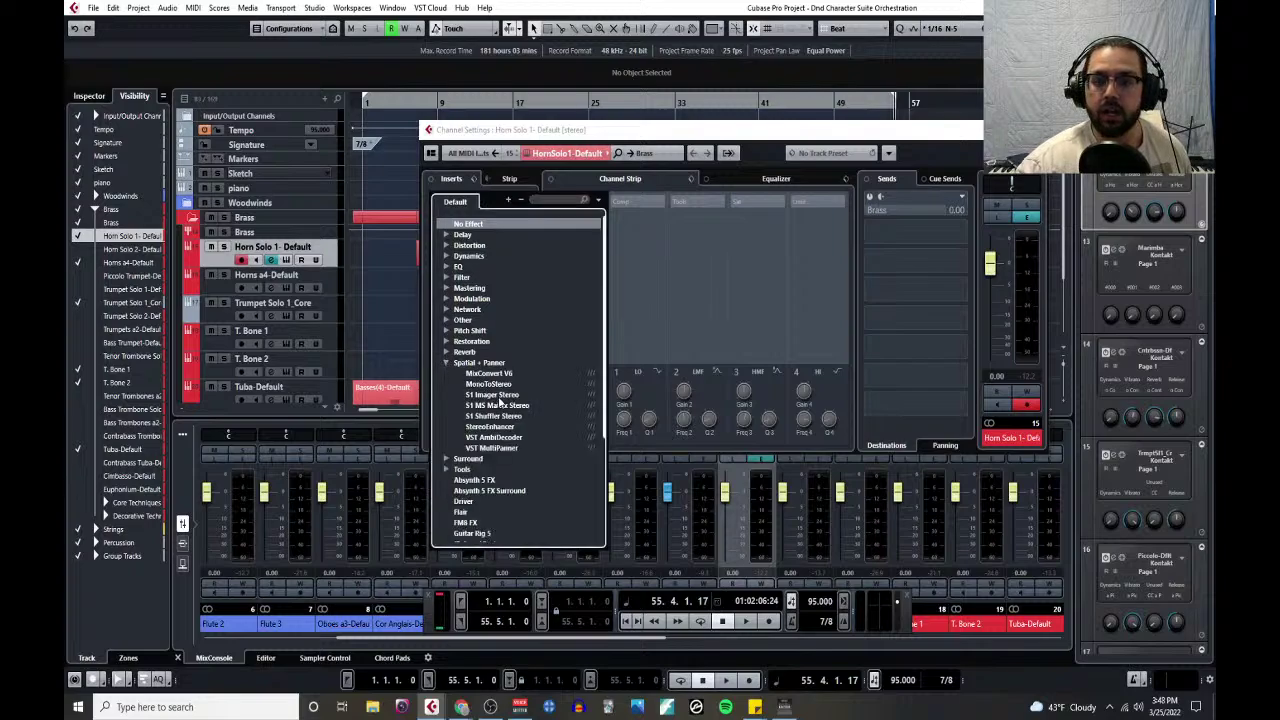
click(500, 394)
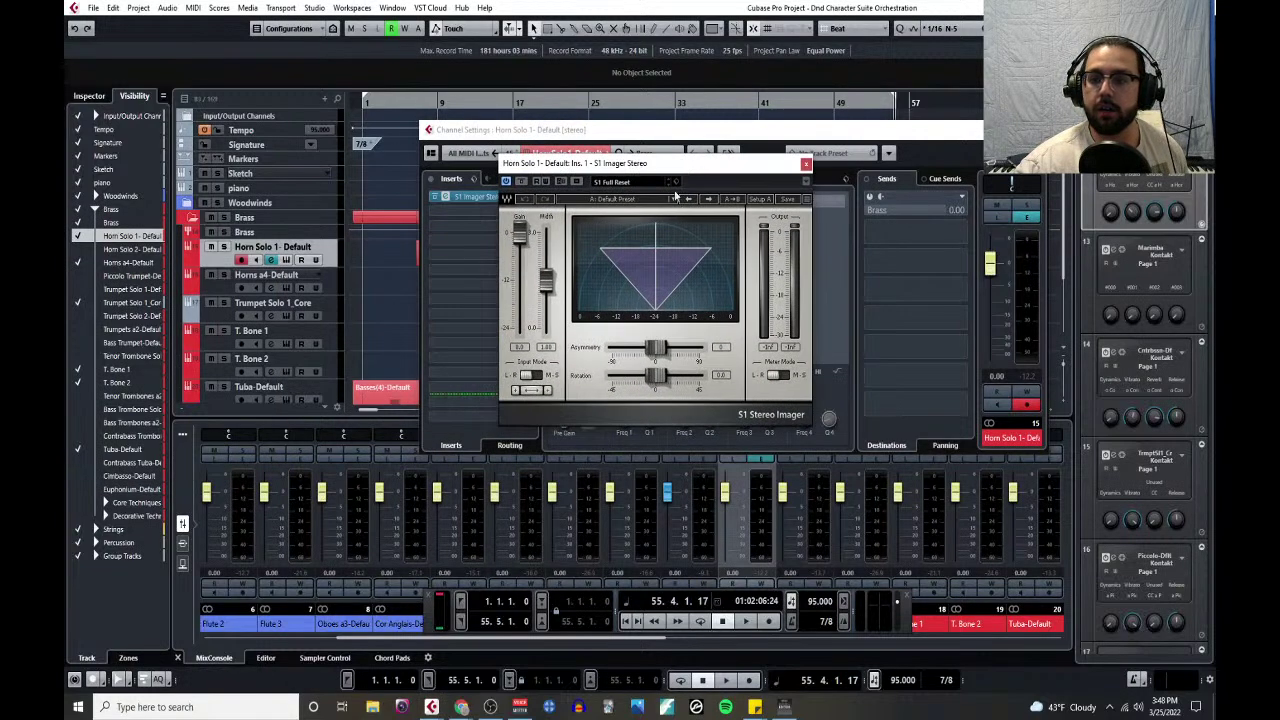
- Load the Horns user preset into Horn Solo 1's S1 Imager and close the plugin and channel settings
click(674, 199)
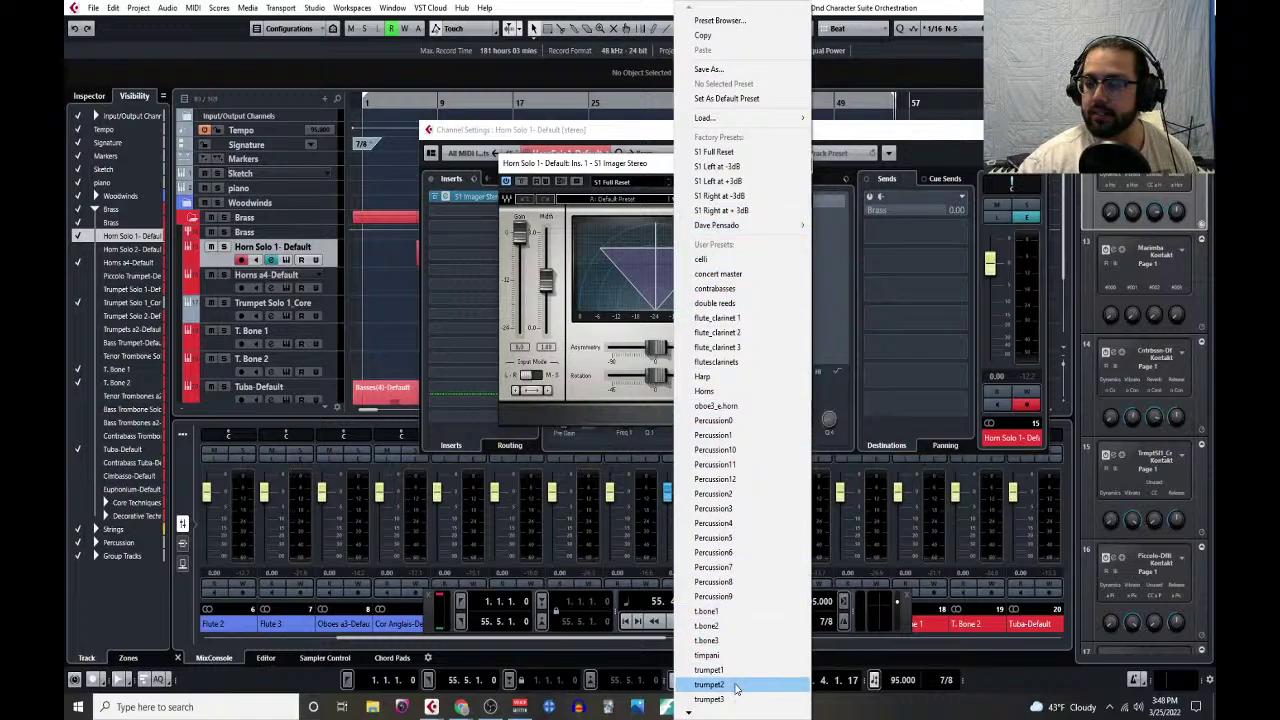
mouse_move(716, 714)
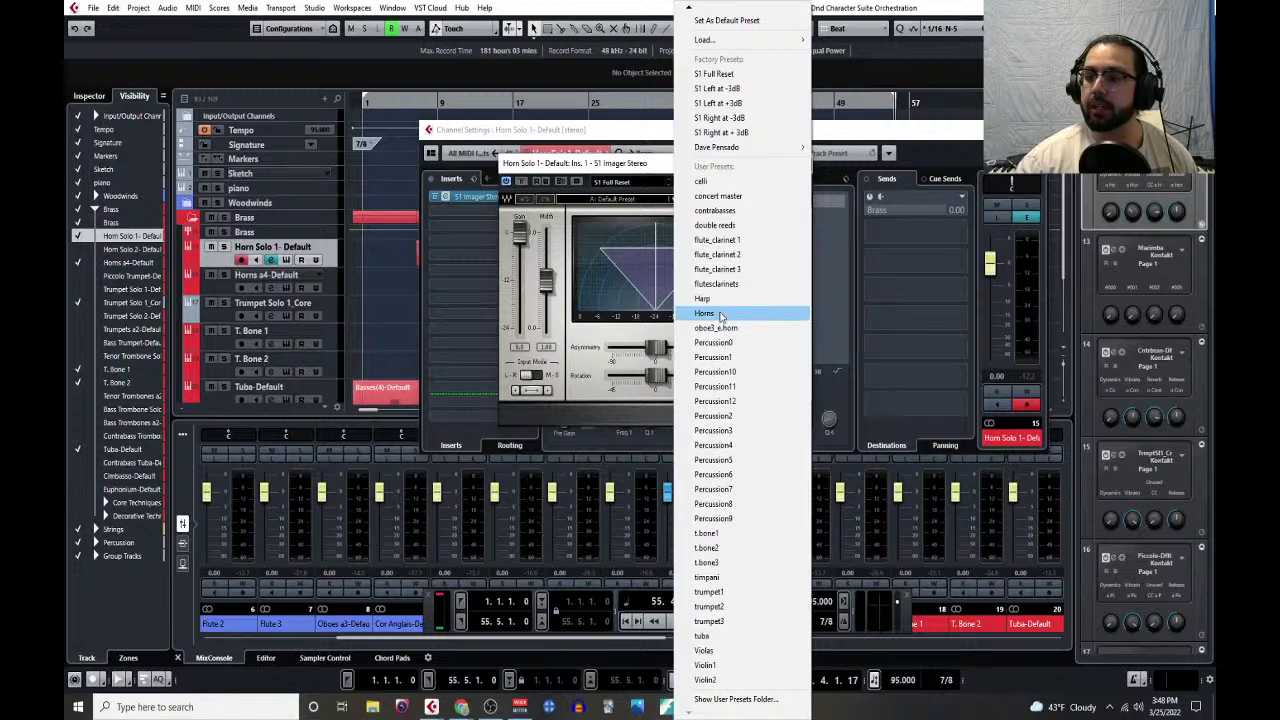
click(716, 314)
click(805, 166)
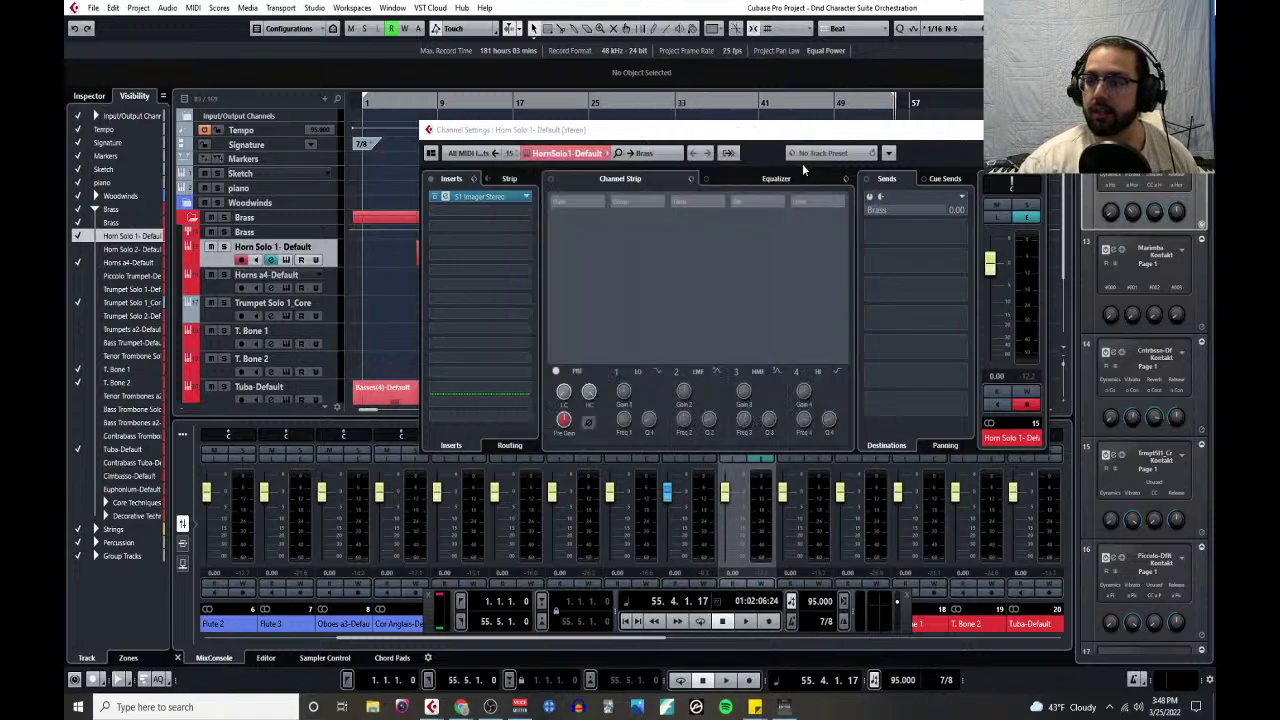
click(979, 129)
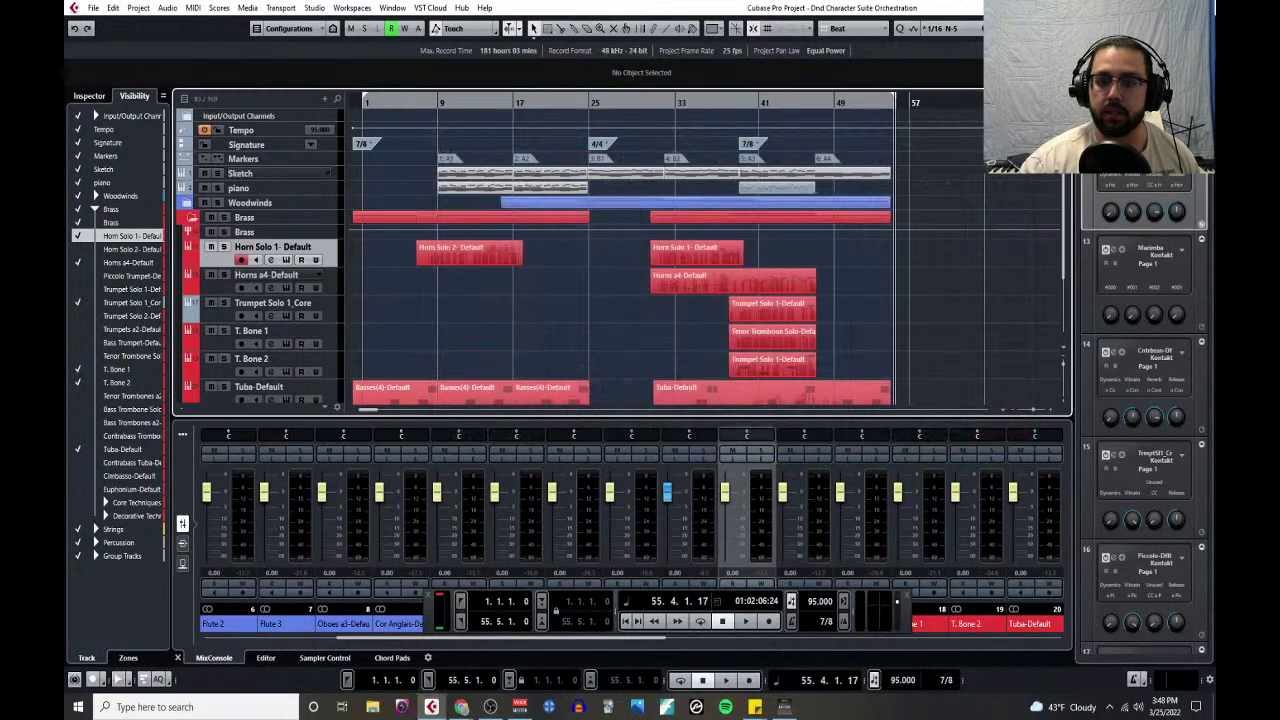
- Insert the S1 Imager Stereo effect in the first insert slot of the Horns a4 track
click(271, 288)
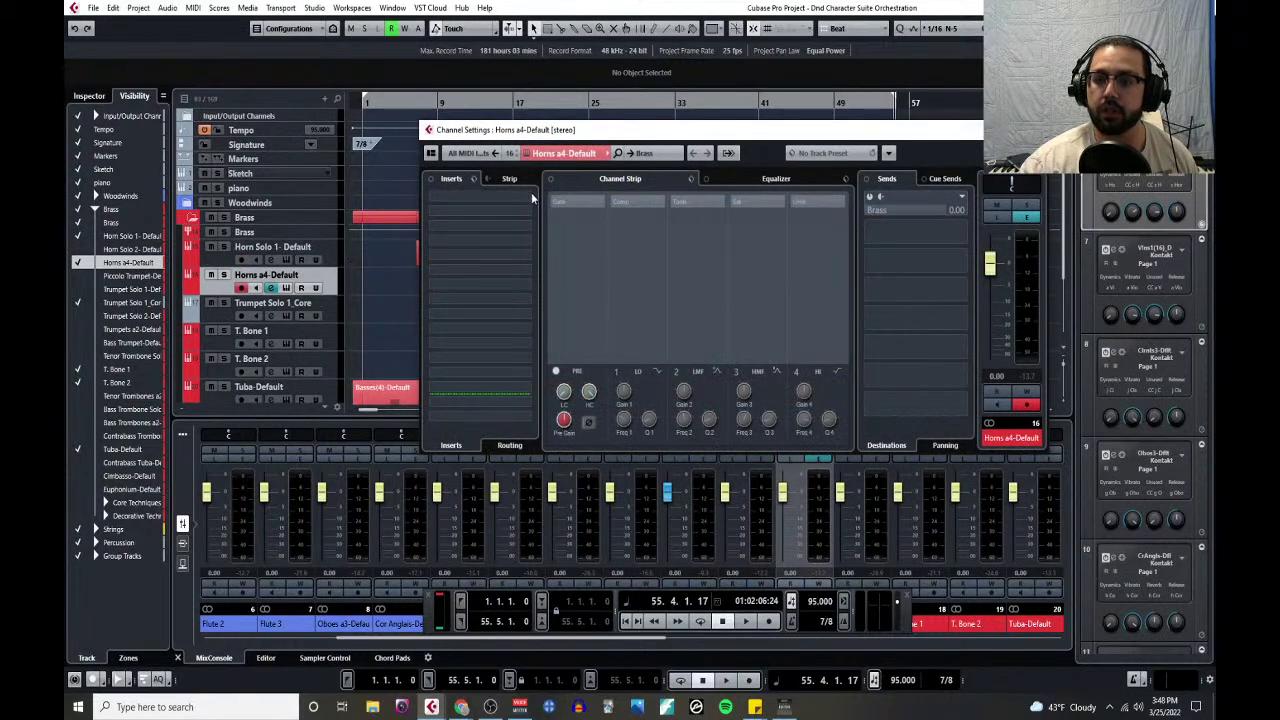
click(533, 200)
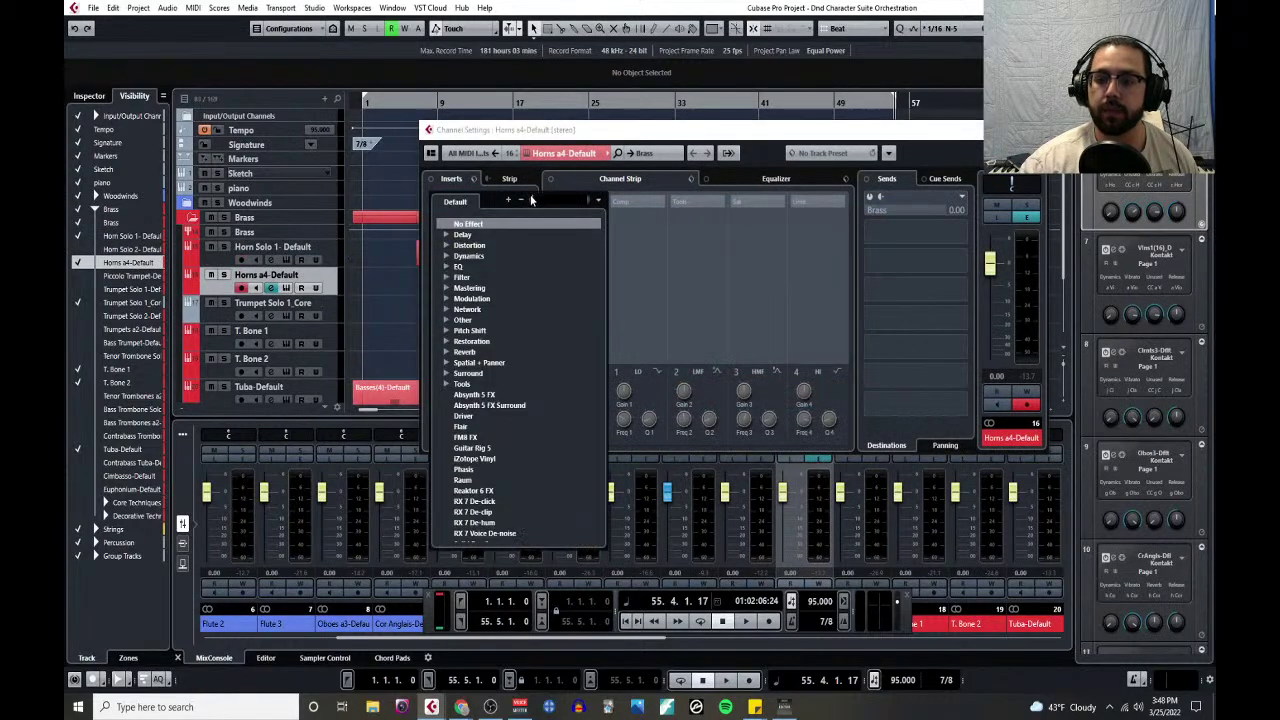
click(447, 364)
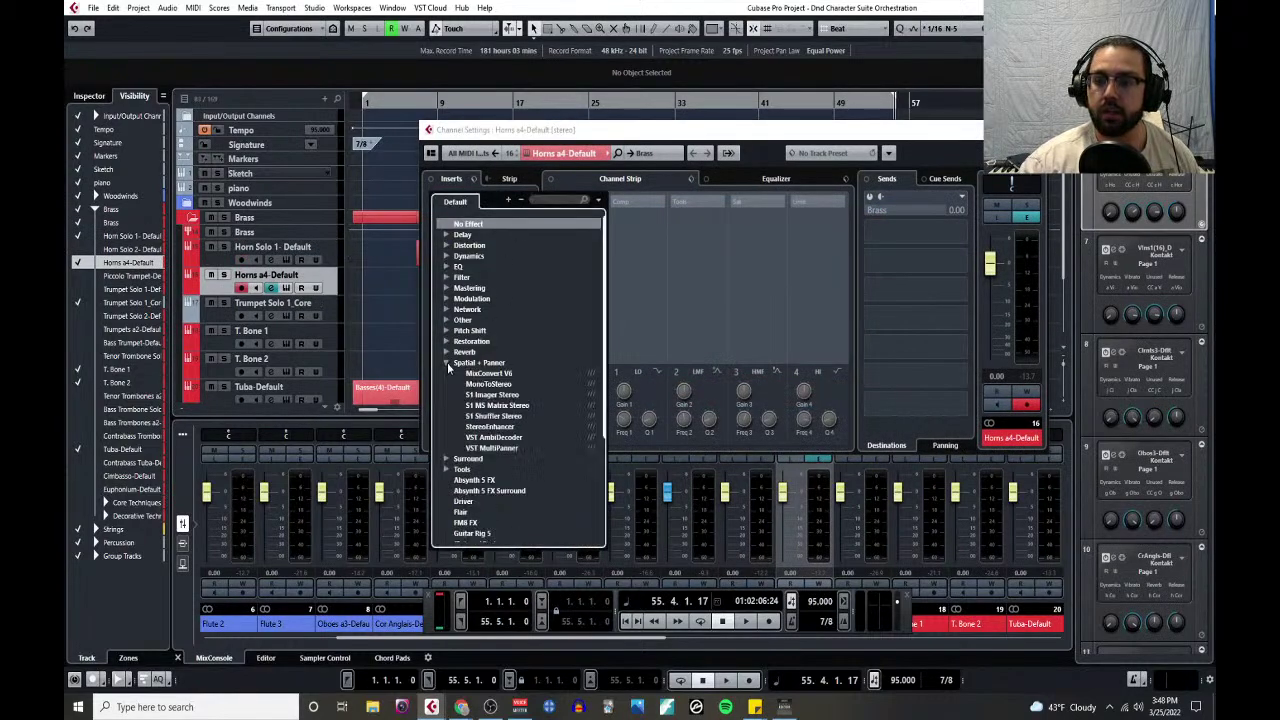
click(500, 395)
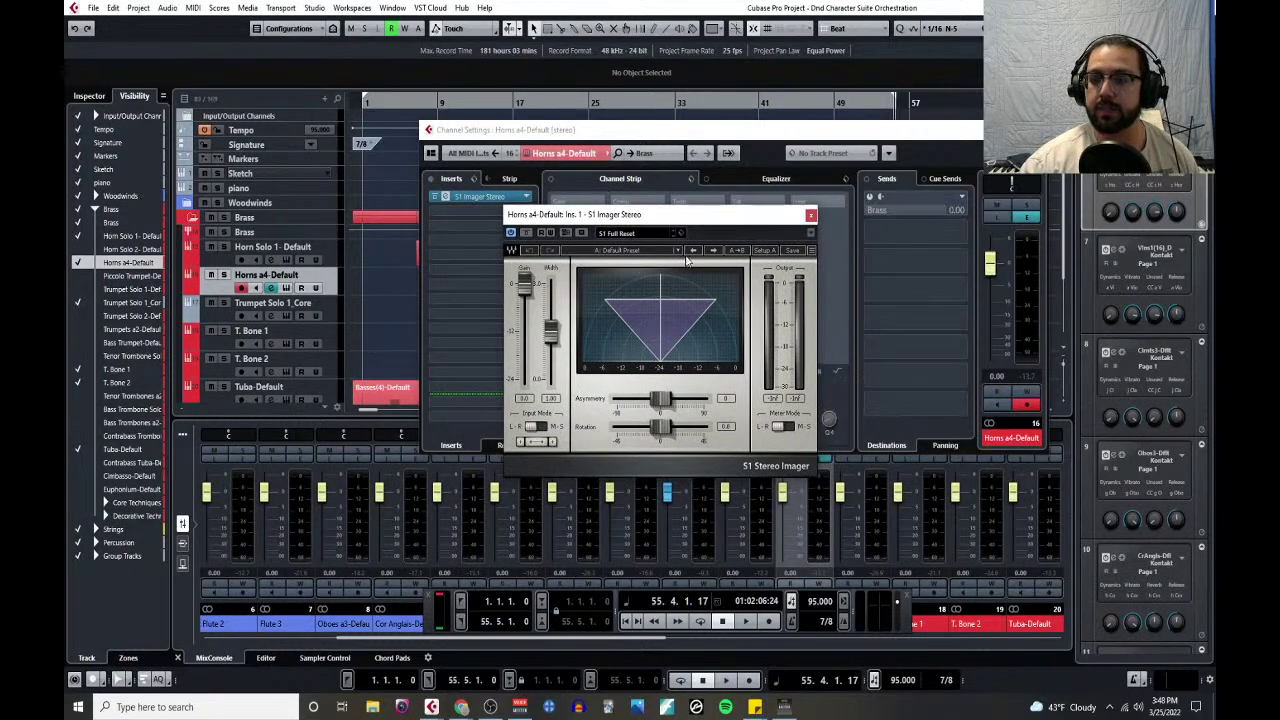
- Load the Horns user preset into the Horns a4 S1 Imager and close the plugin and channel settings
click(678, 253)
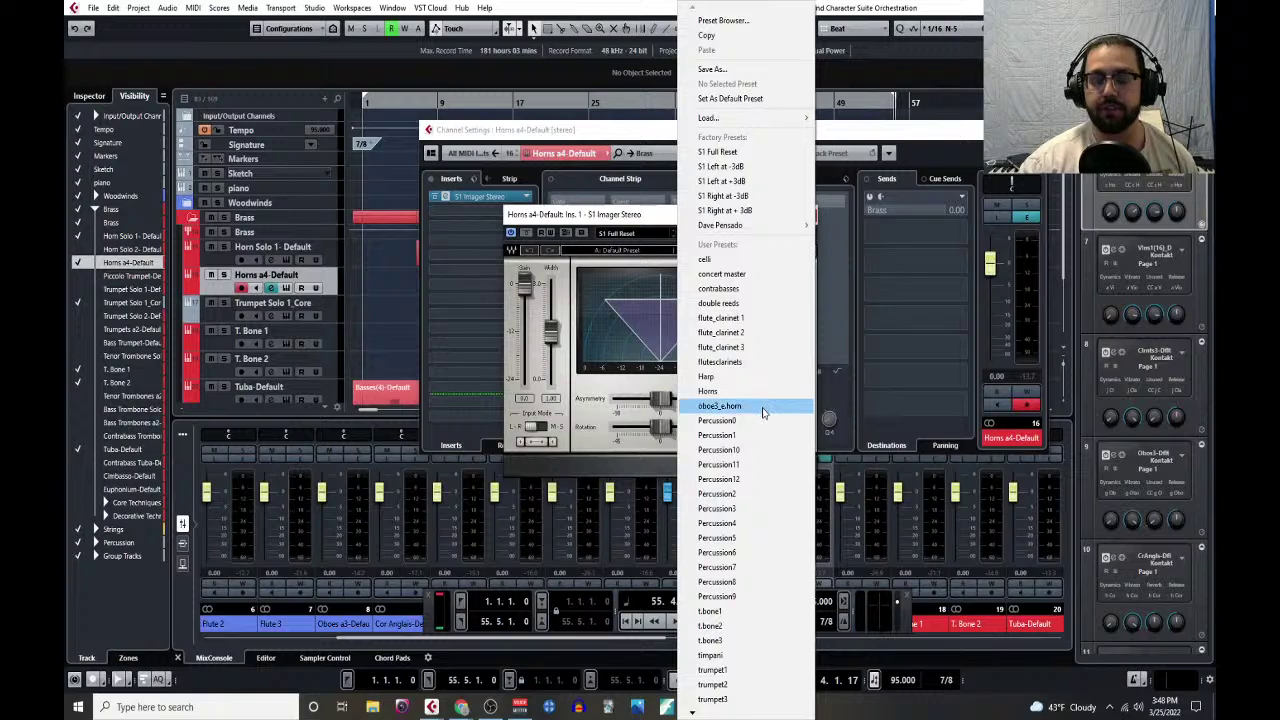
click(716, 378)
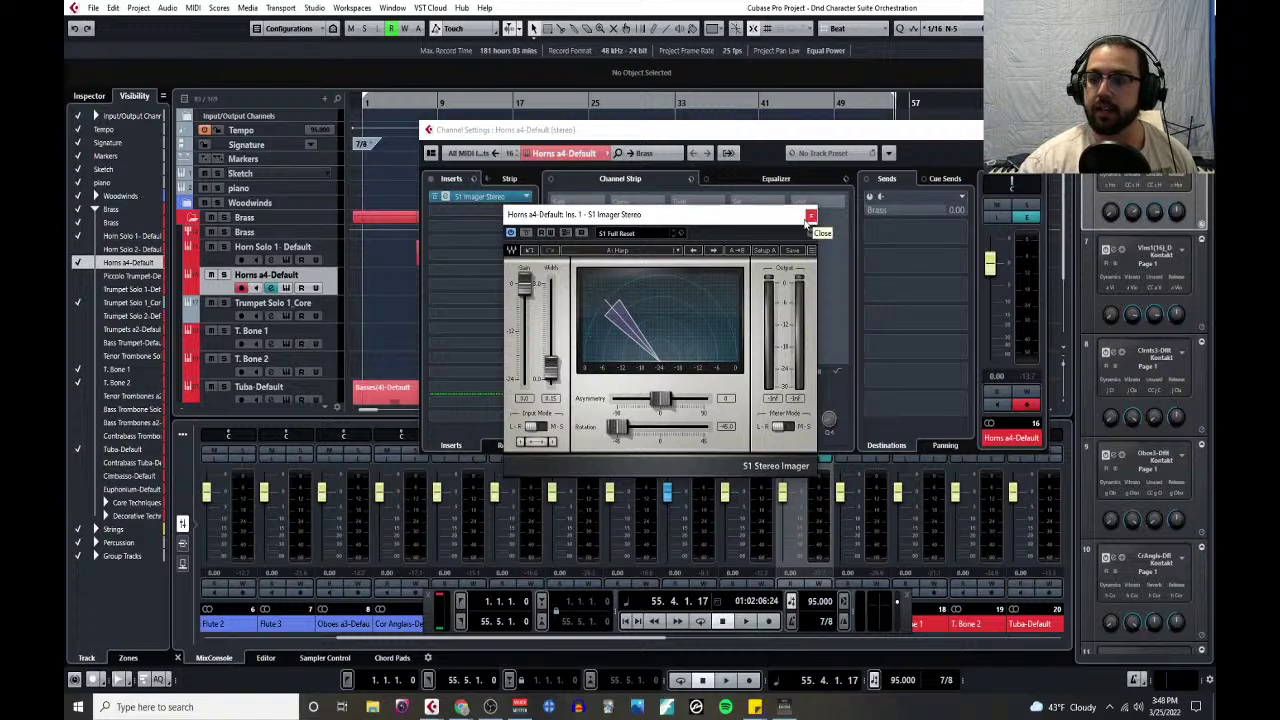
click(683, 253)
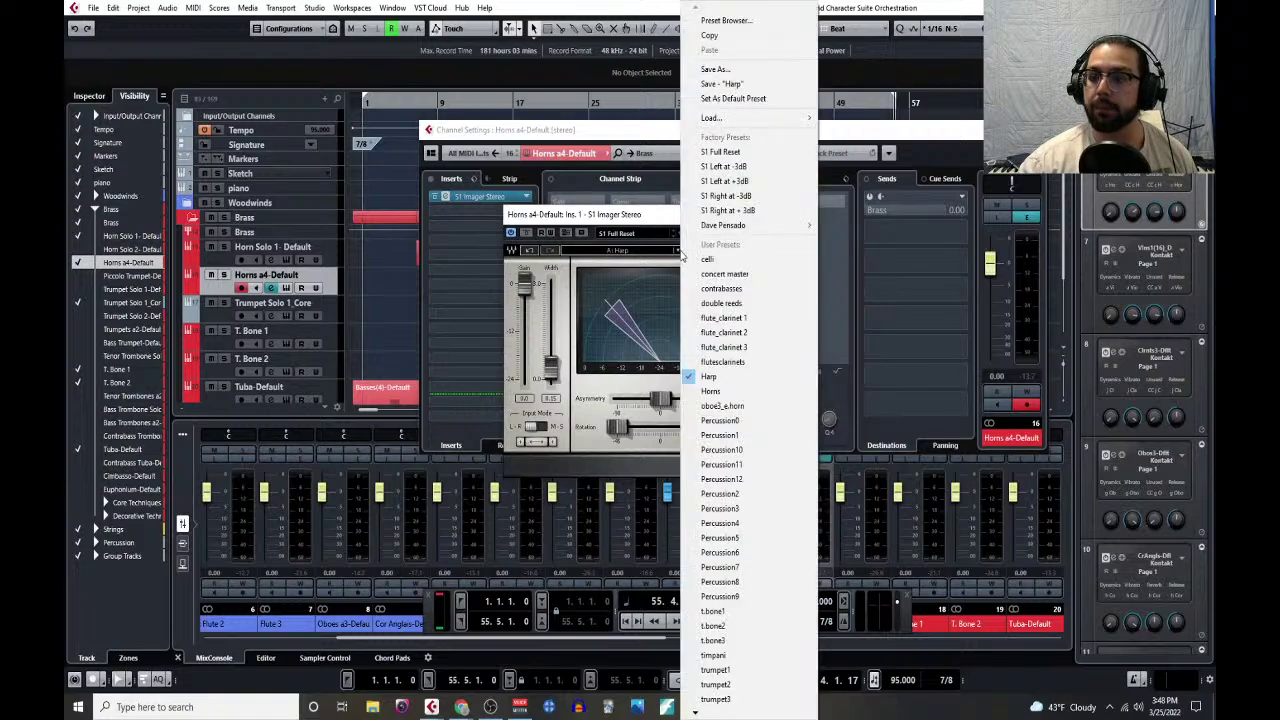
click(716, 391)
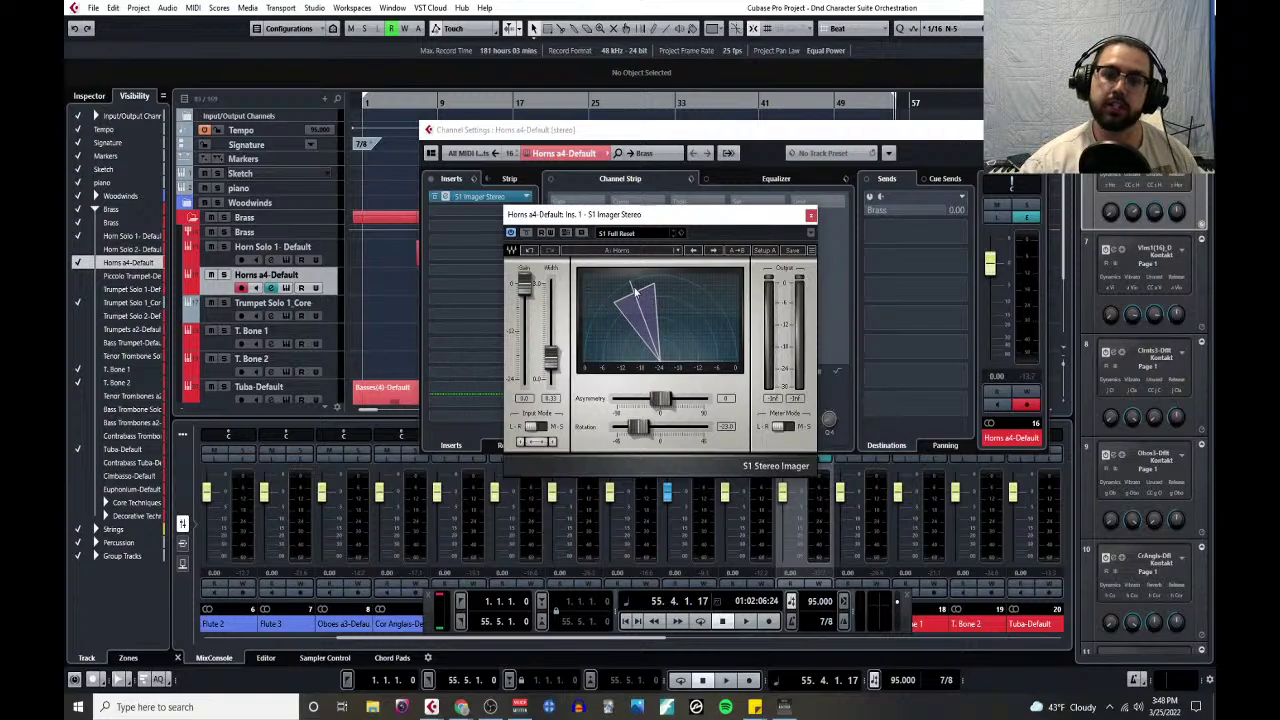
click(811, 214)
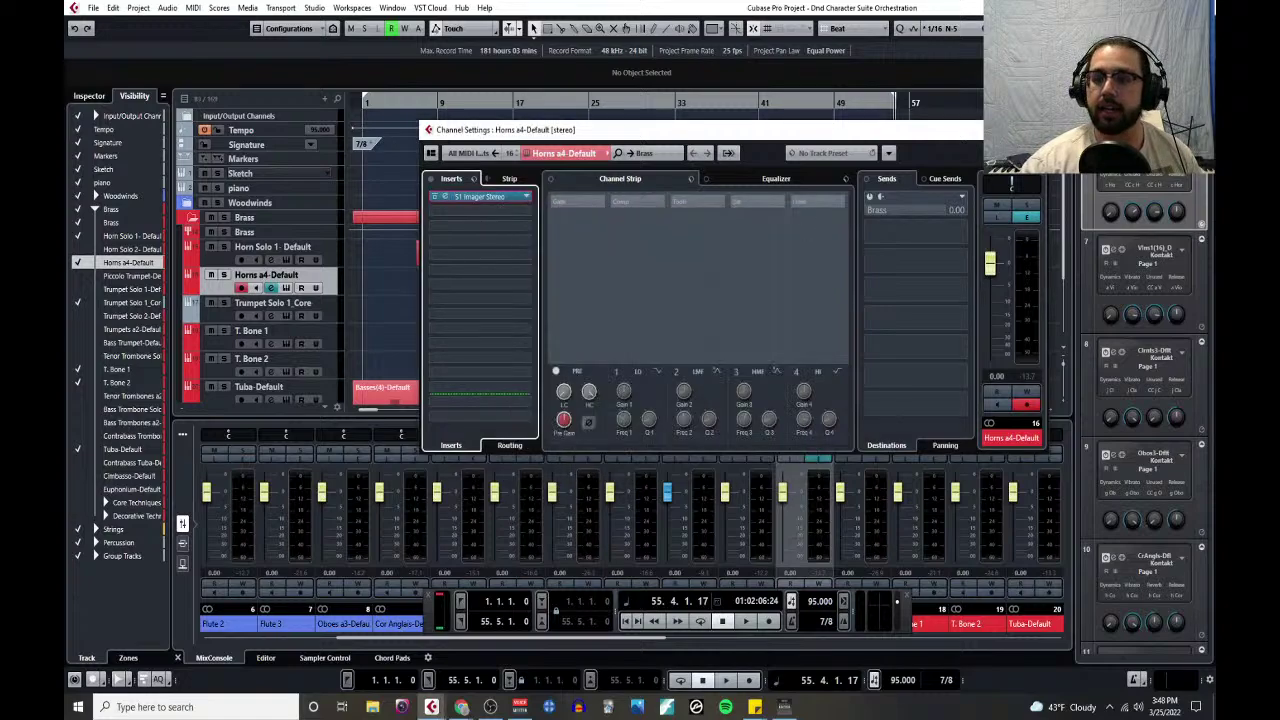
key(Escape)
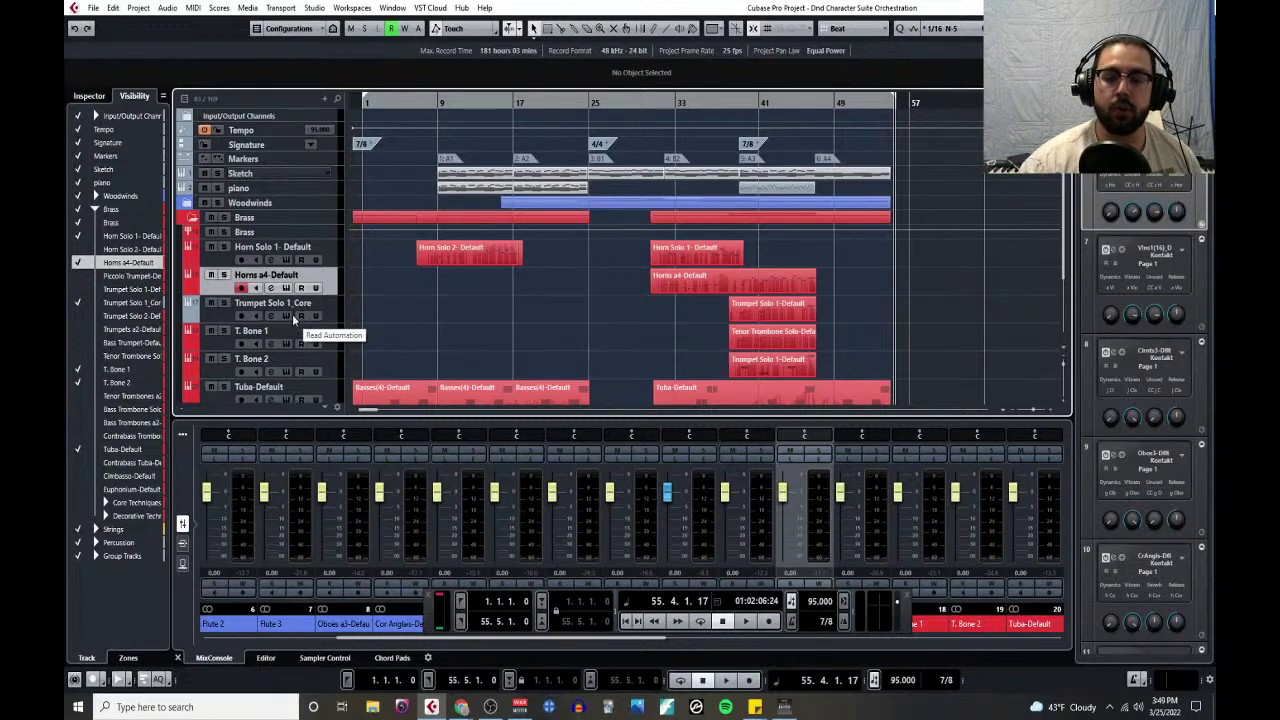
- Insert the S1 Imager Stereo effect in the first insert slot of the Trumpet Solo 1_Core track
click(270, 315)
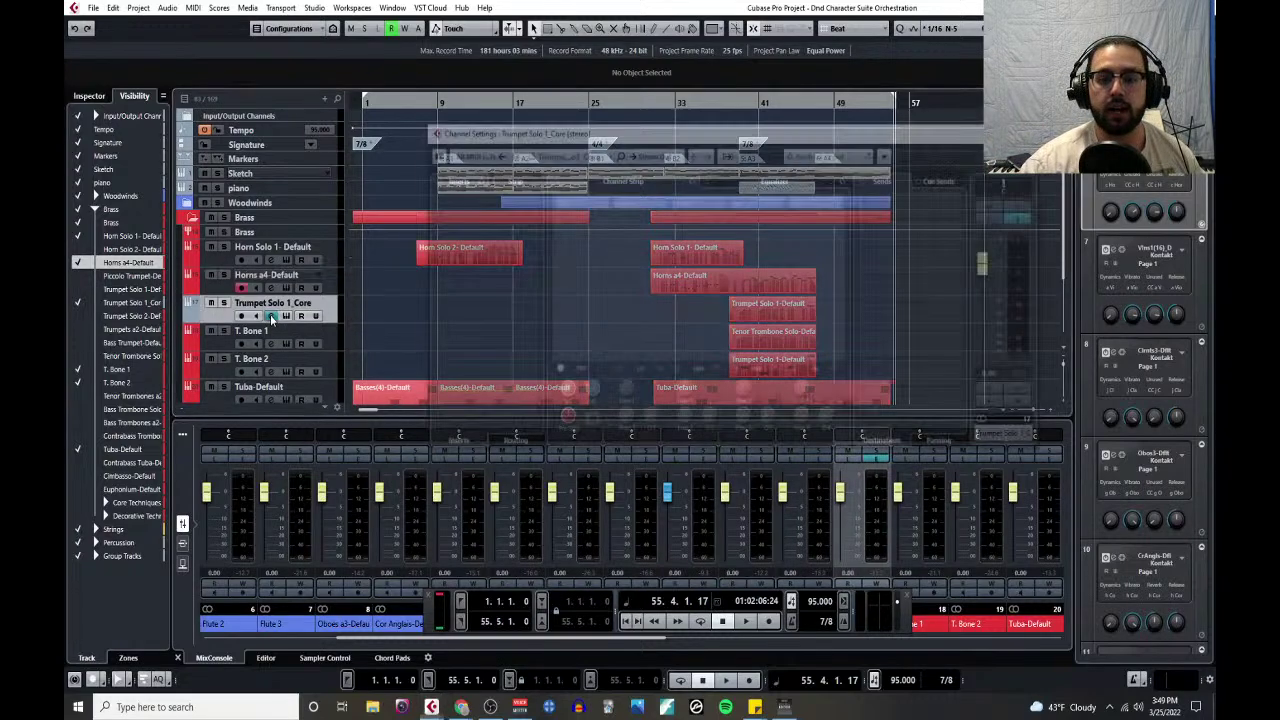
click(522, 201)
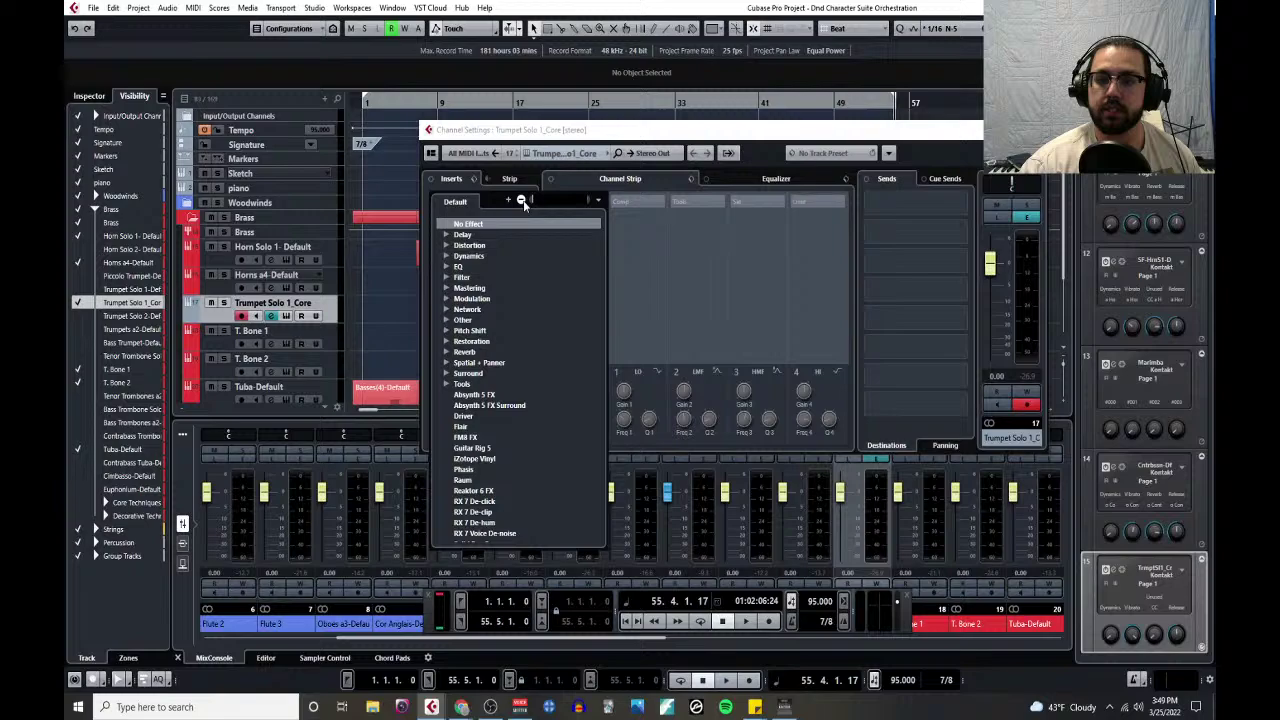
click(448, 363)
click(484, 394)
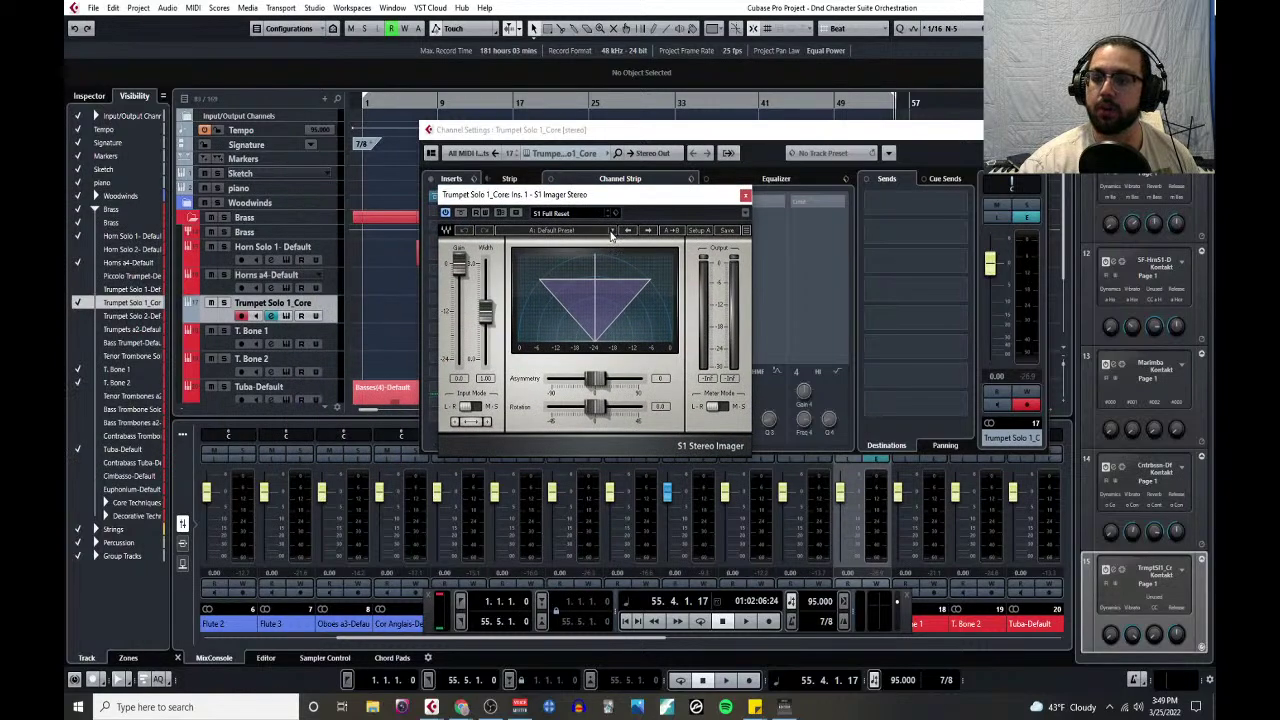
- Load the trumpet1 user preset into Trumpet Solo 1_Core's S1 Imager and close the plugin and channel settings
click(612, 231)
click(660, 32)
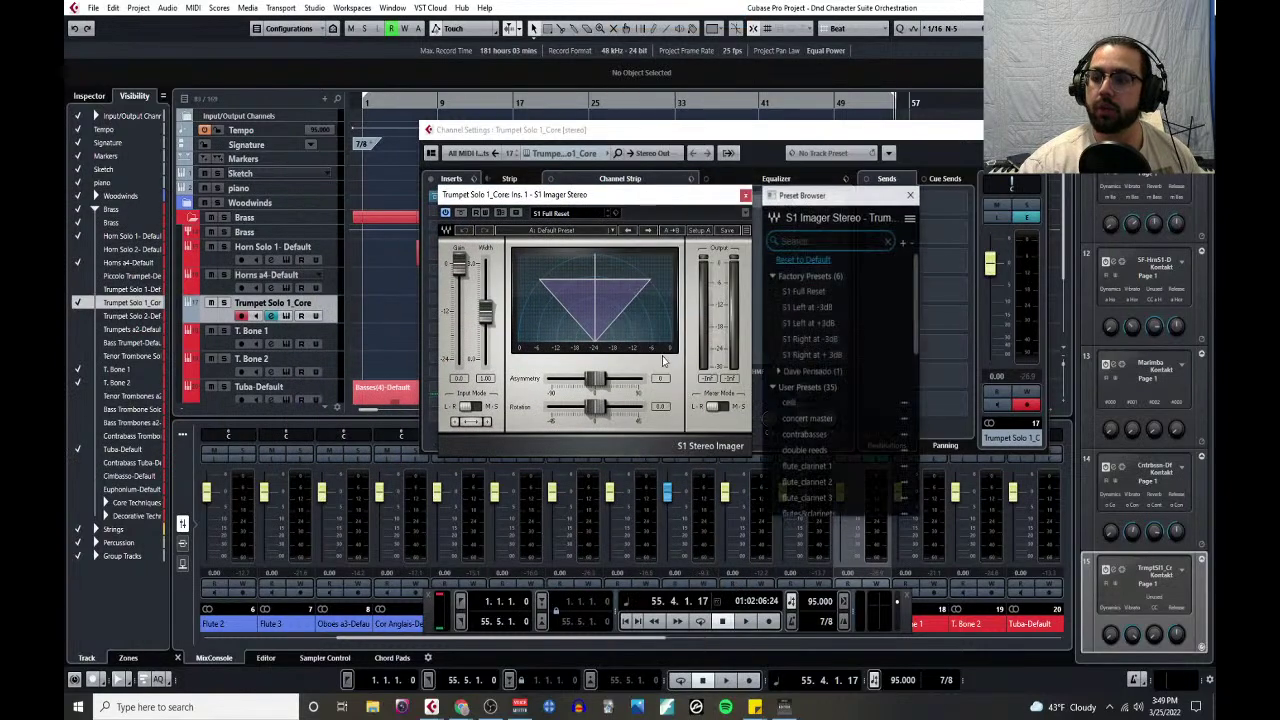
scroll(811, 430, down, 10)
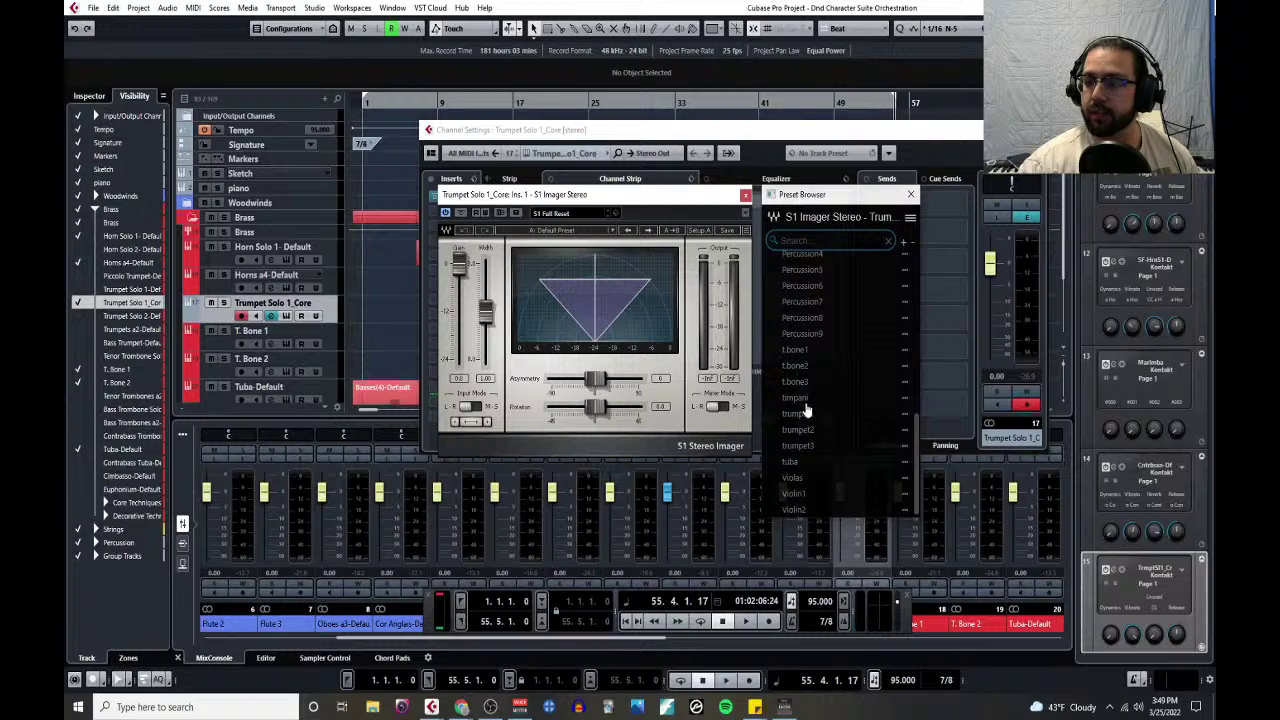
click(805, 413)
click(910, 194)
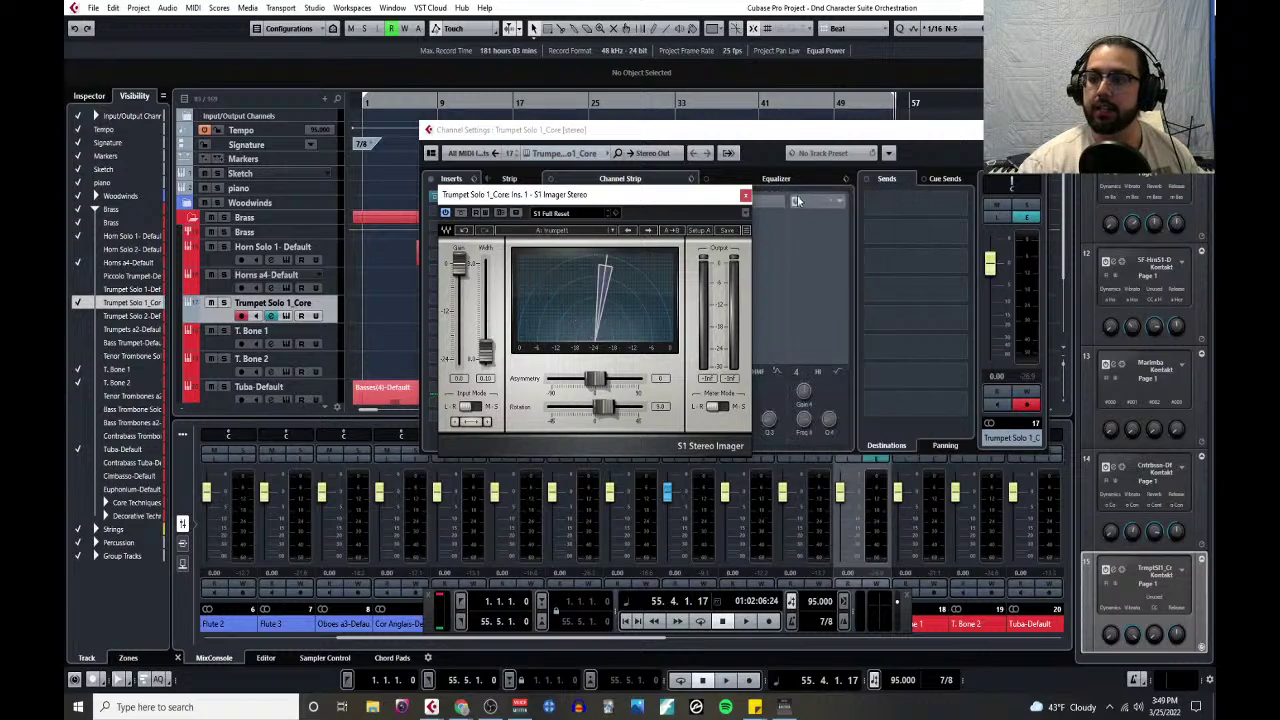
click(745, 194)
click(1062, 129)
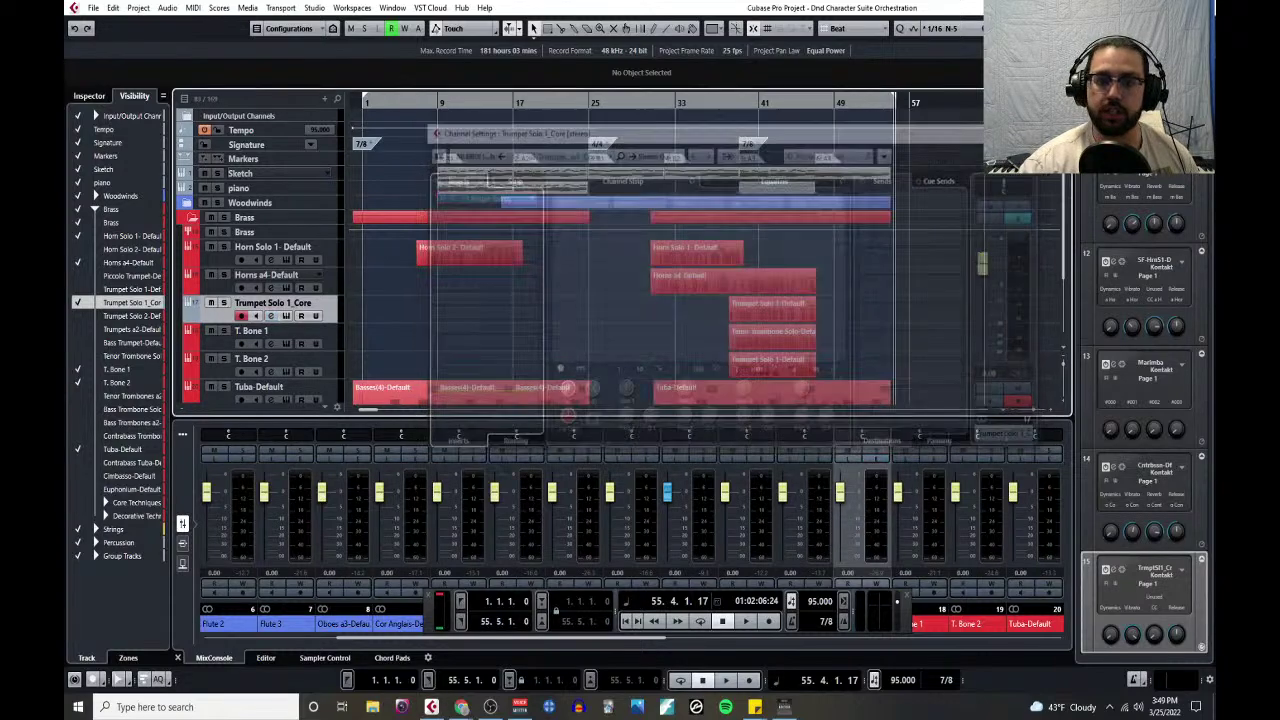
- Insert the S1 Imager Stereo effect in the first insert slot of the T. Bone 1 track
scroll(300, 340, down, 2)
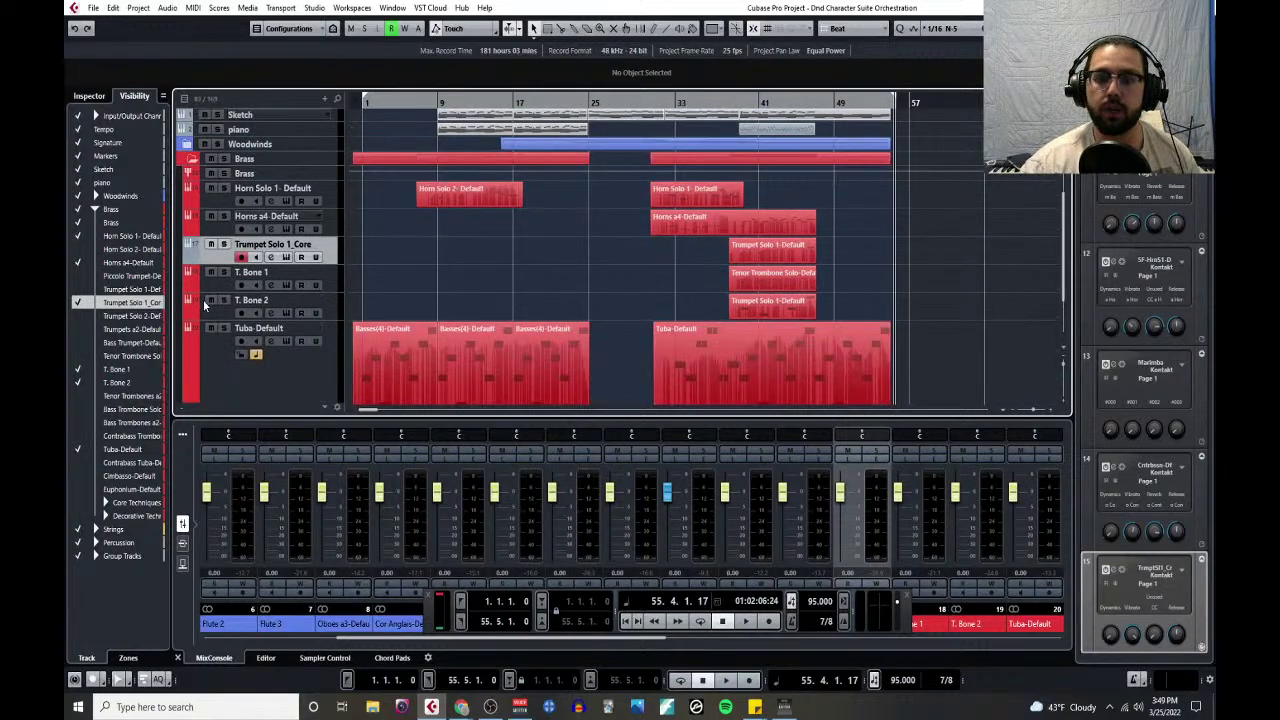
click(270, 285)
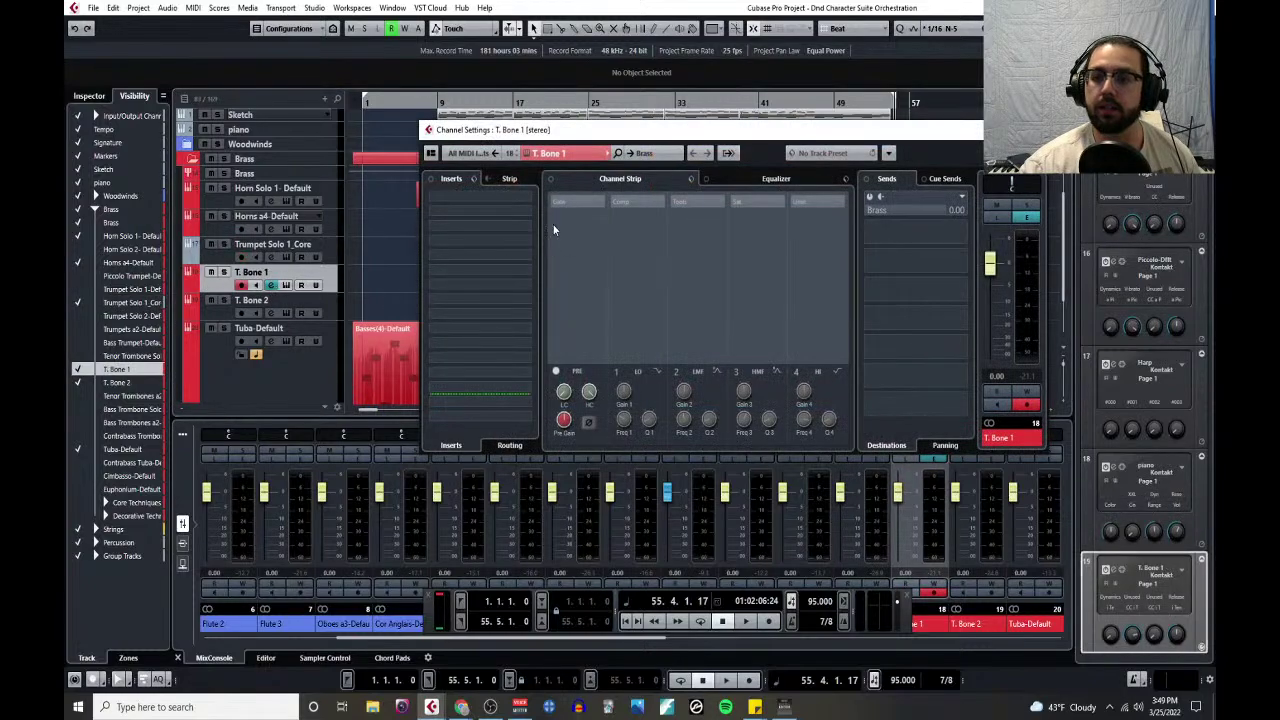
click(500, 201)
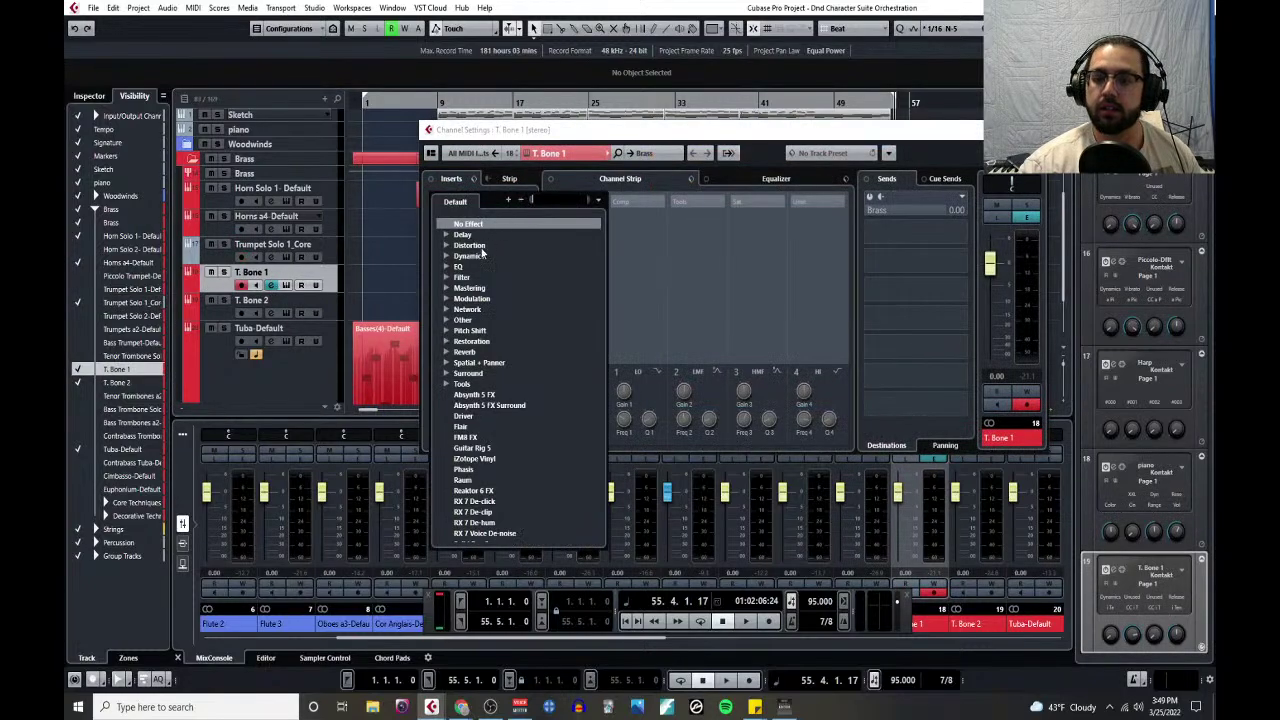
click(447, 363)
click(492, 395)
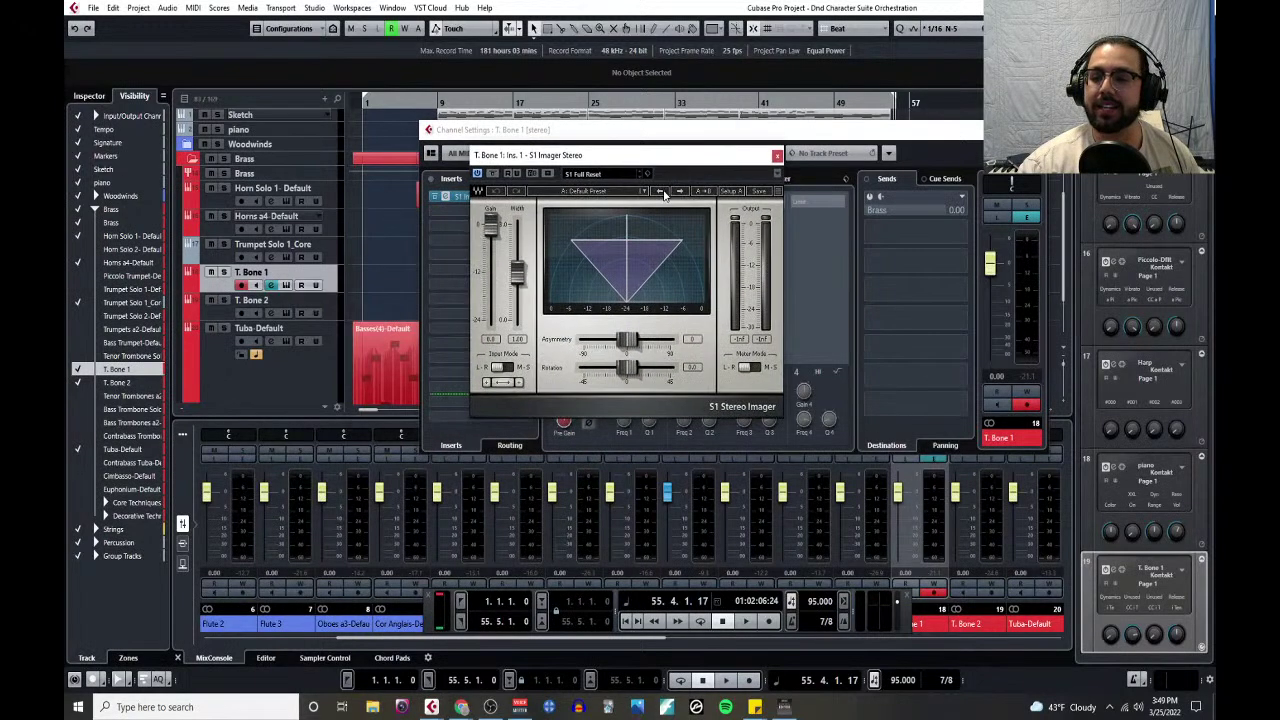
- Load the t.bone1 user preset into T. Bone 1's S1 Imager and close the plugin
click(646, 195)
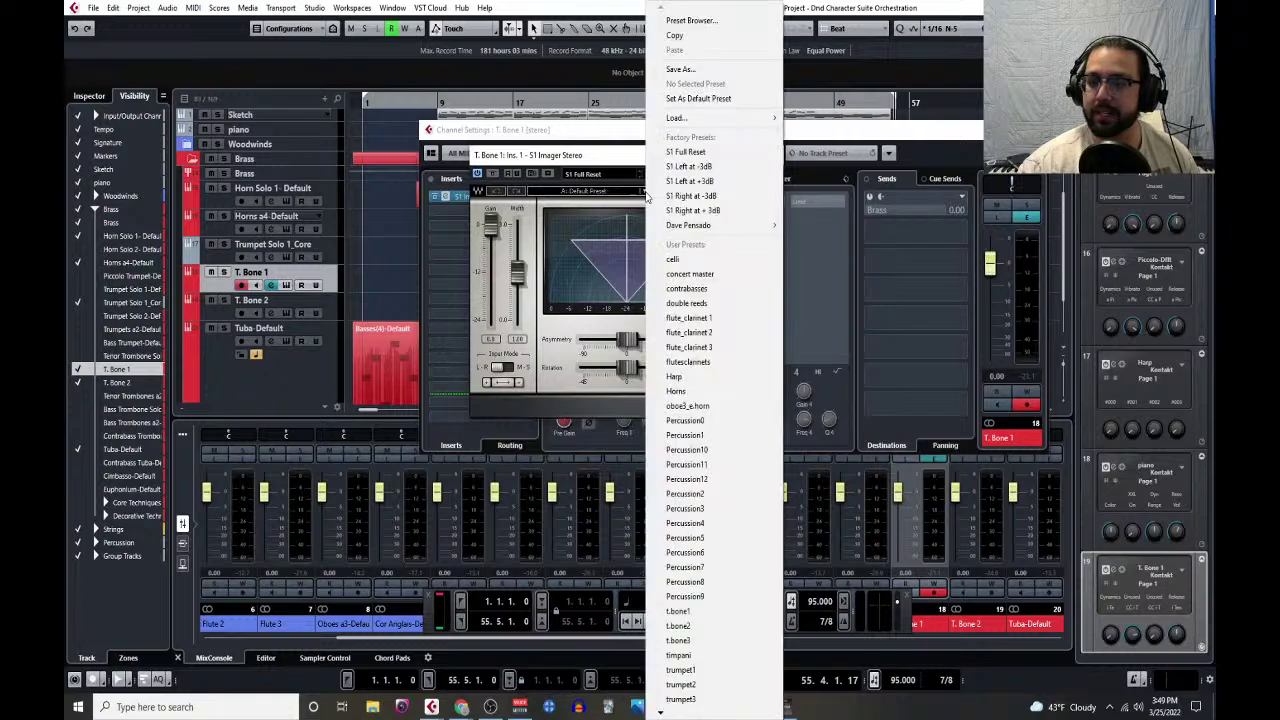
click(706, 611)
click(776, 157)
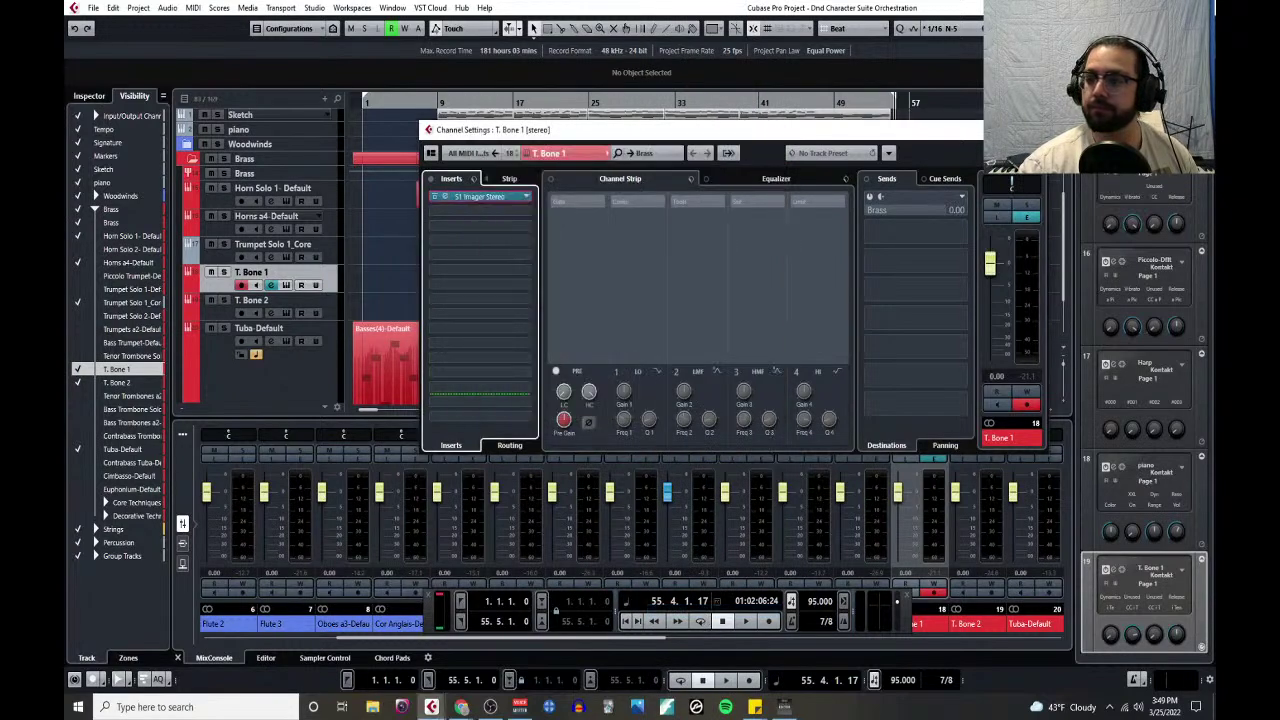
- Close T. Bone 1's channel settings and insert the S1 Imager Stereo effect in the first insert slot of the T. Bone 2 track
key(Escape)
click(278, 318)
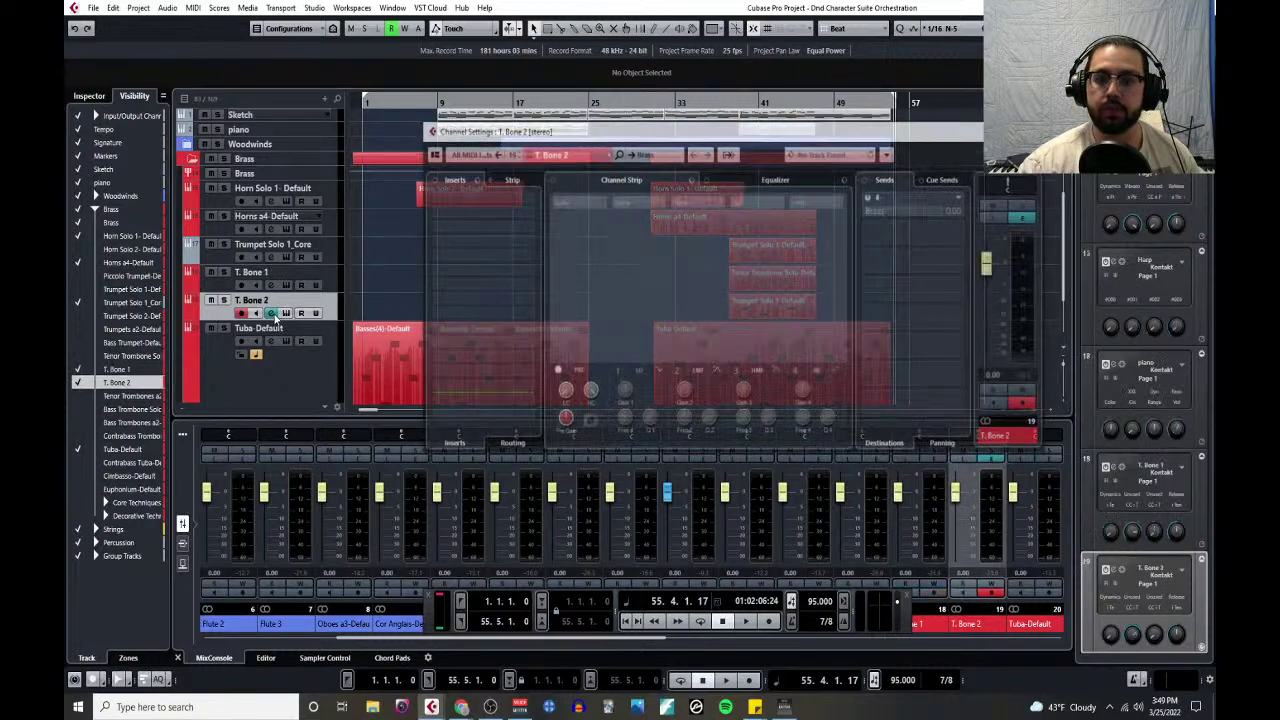
click(463, 197)
click(447, 364)
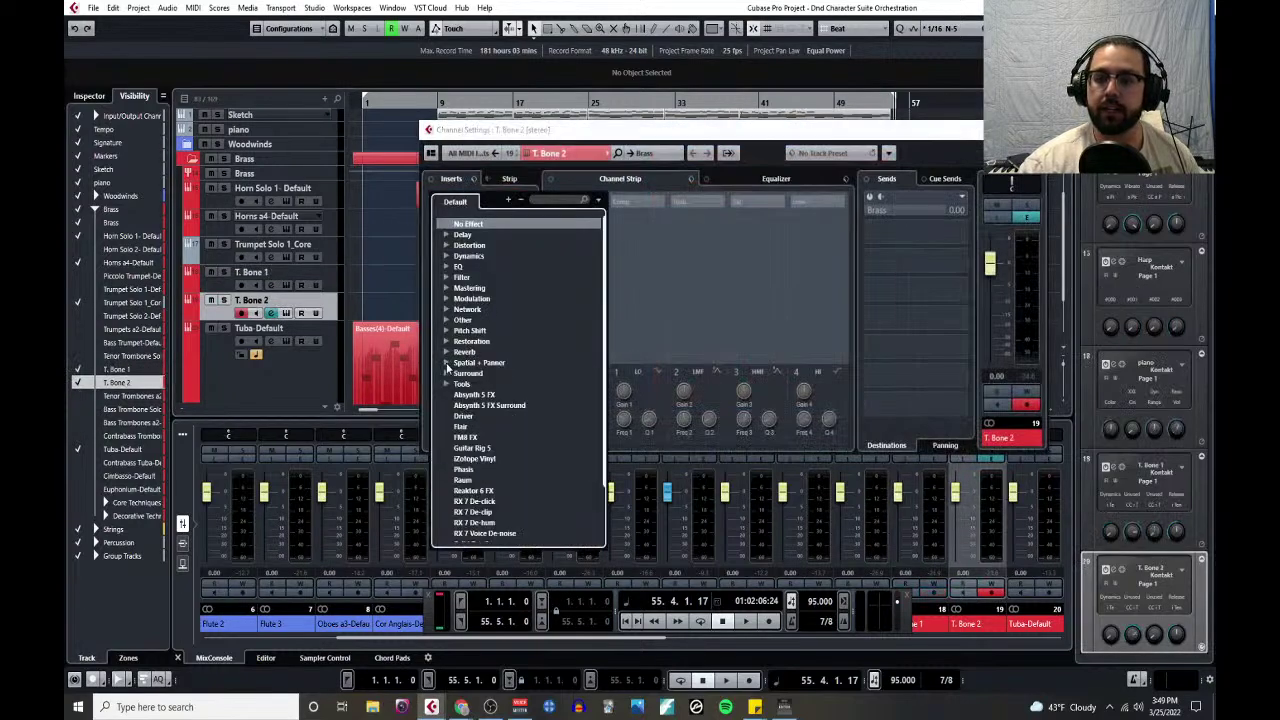
click(490, 394)
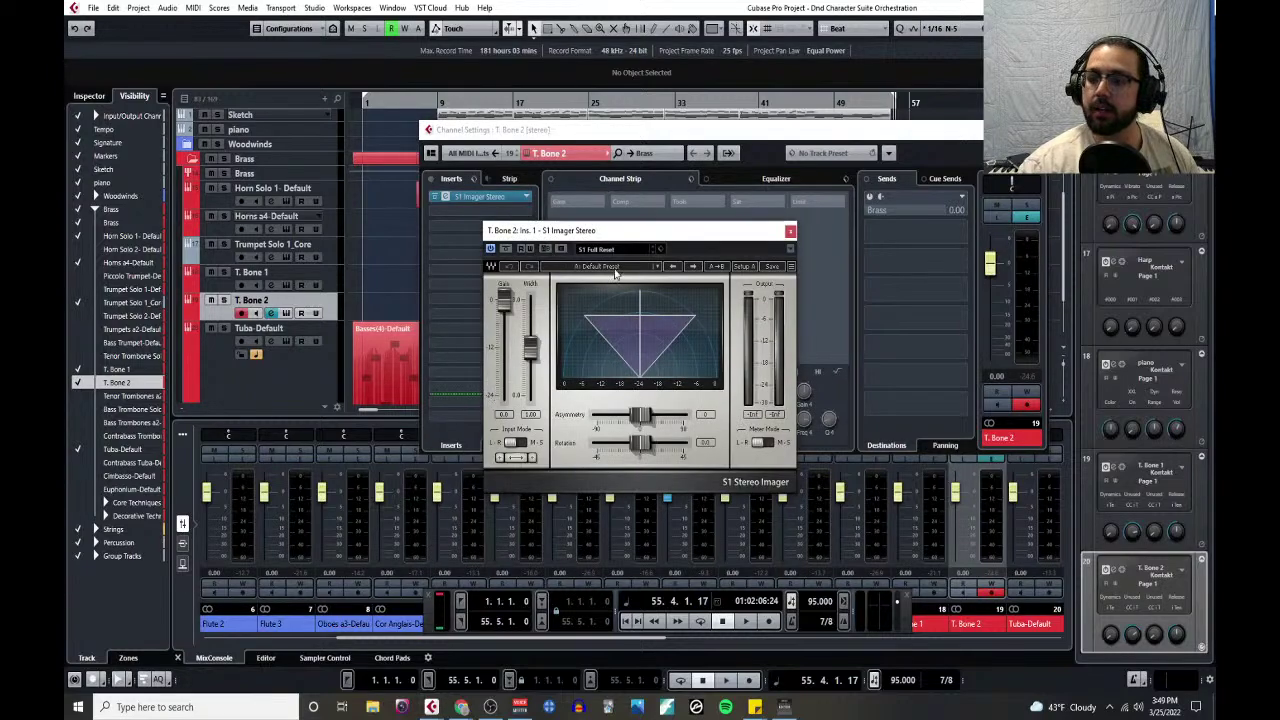
- Load the t.bone2 user preset into T. Bone 2's S1 Imager and close the plugin and channel settings
click(614, 267)
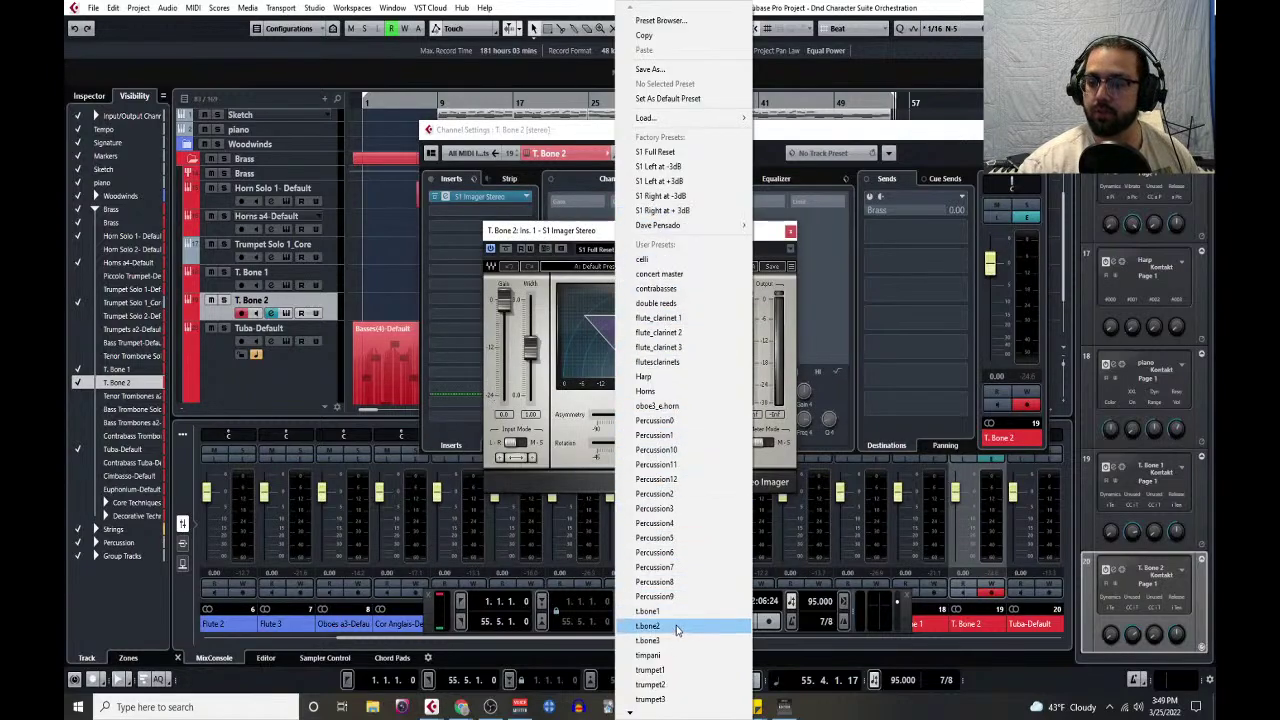
click(677, 627)
click(790, 231)
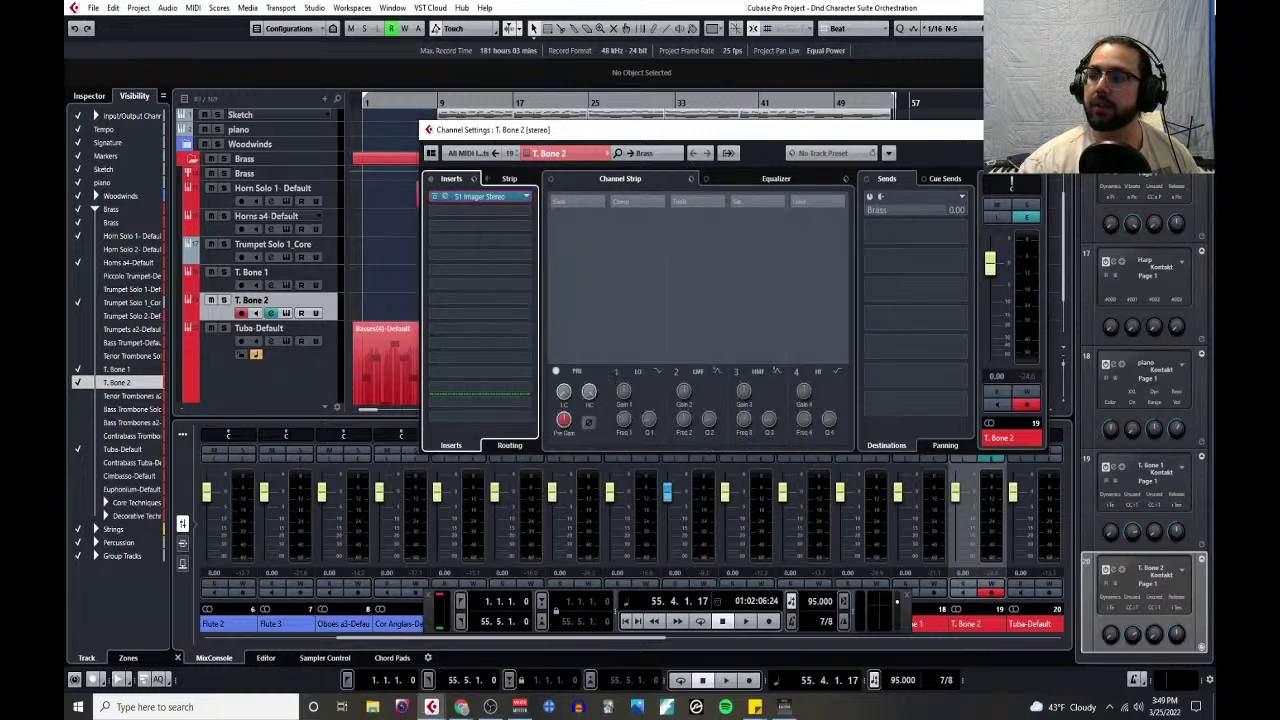
click(268, 312)
- Insert the S1 Imager Stereo effect in the first insert slot of the Tuba-Default track
scroll(280, 336, down, 2)
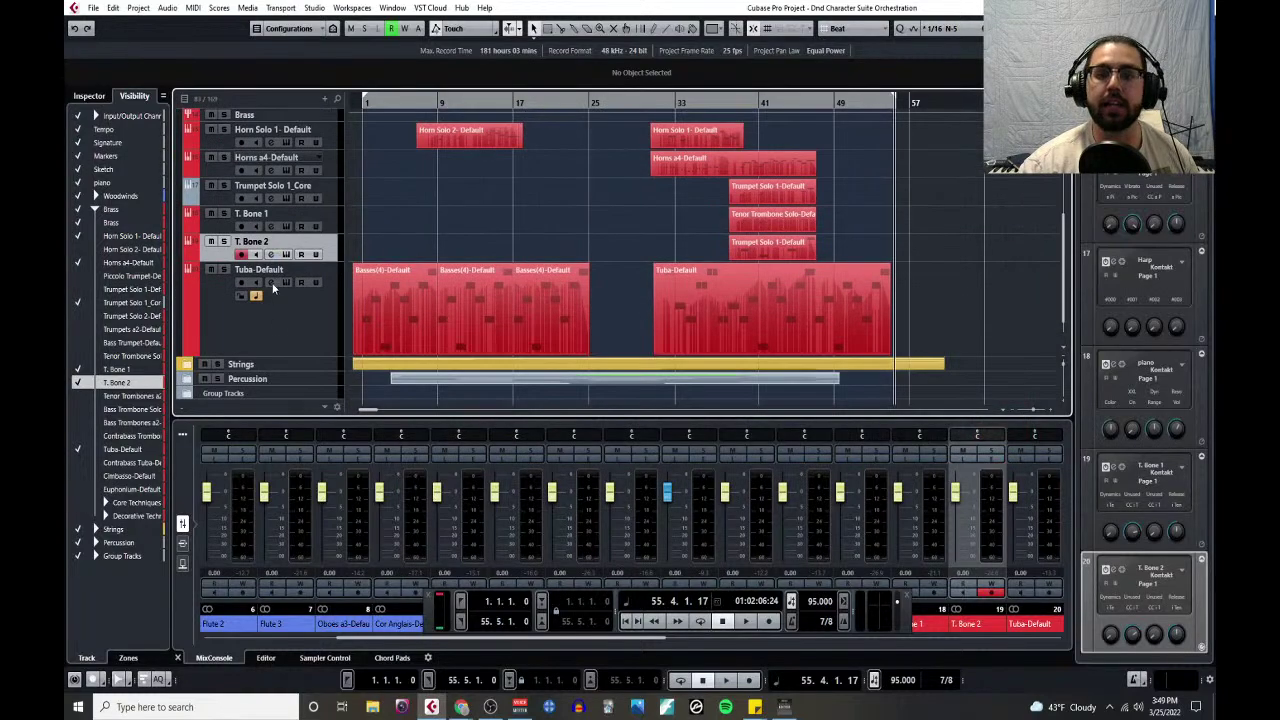
click(271, 284)
click(527, 203)
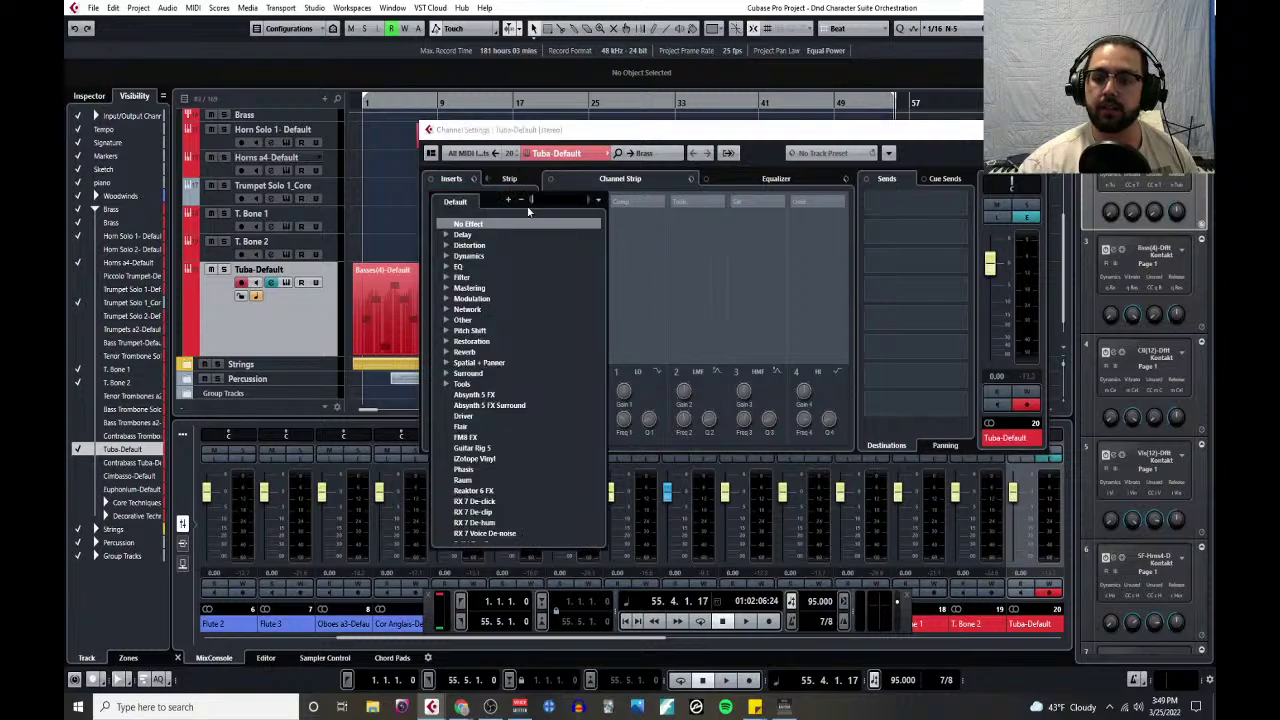
scroll(480, 491, down, 3)
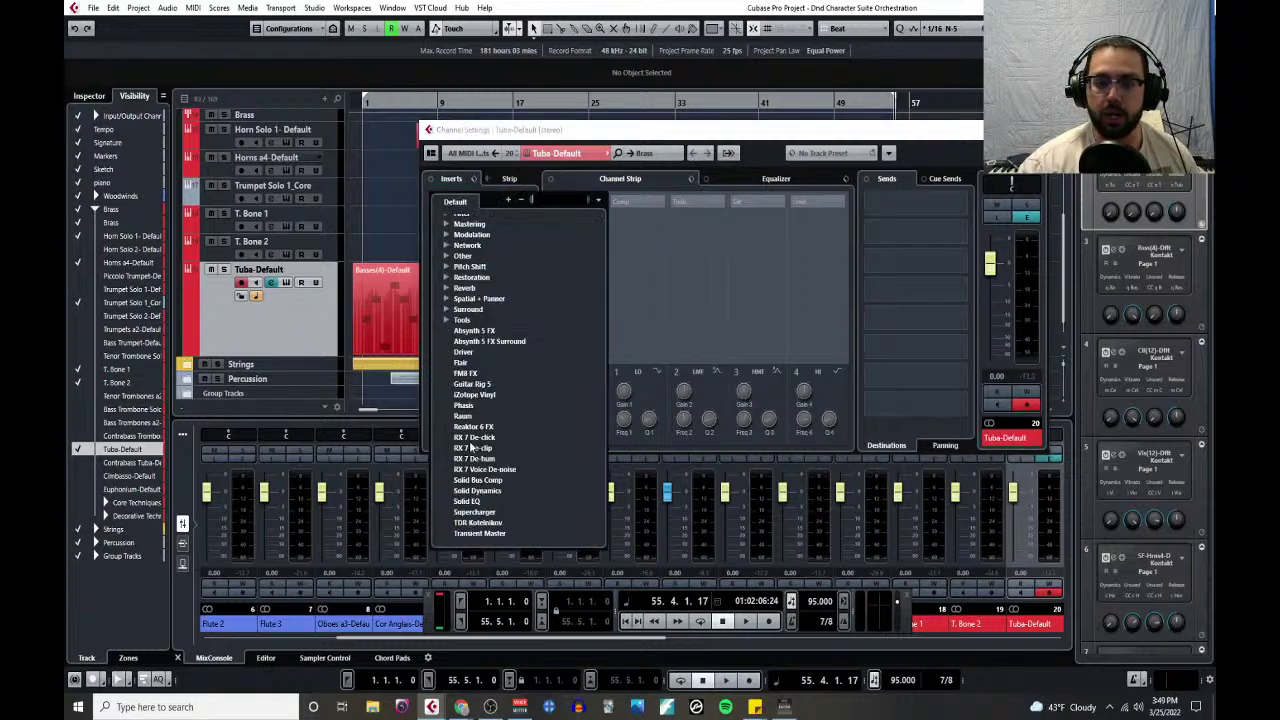
click(446, 288)
click(446, 288)
click(446, 299)
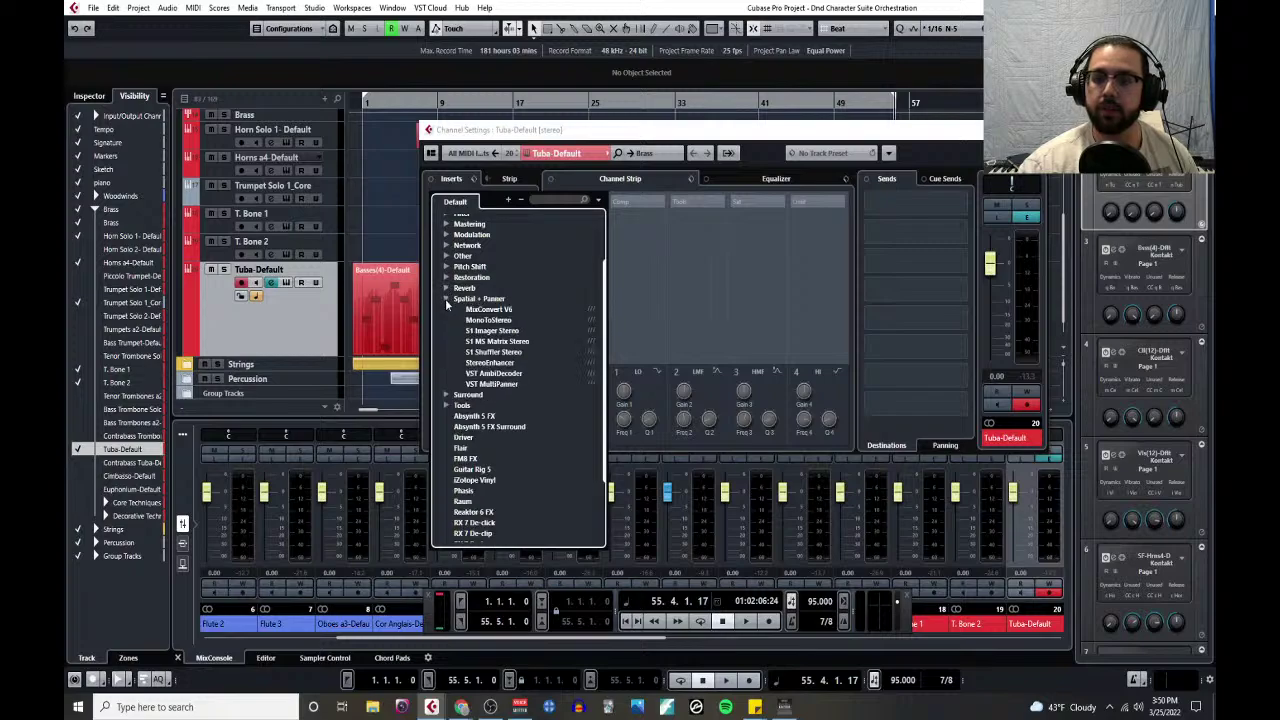
click(491, 331)
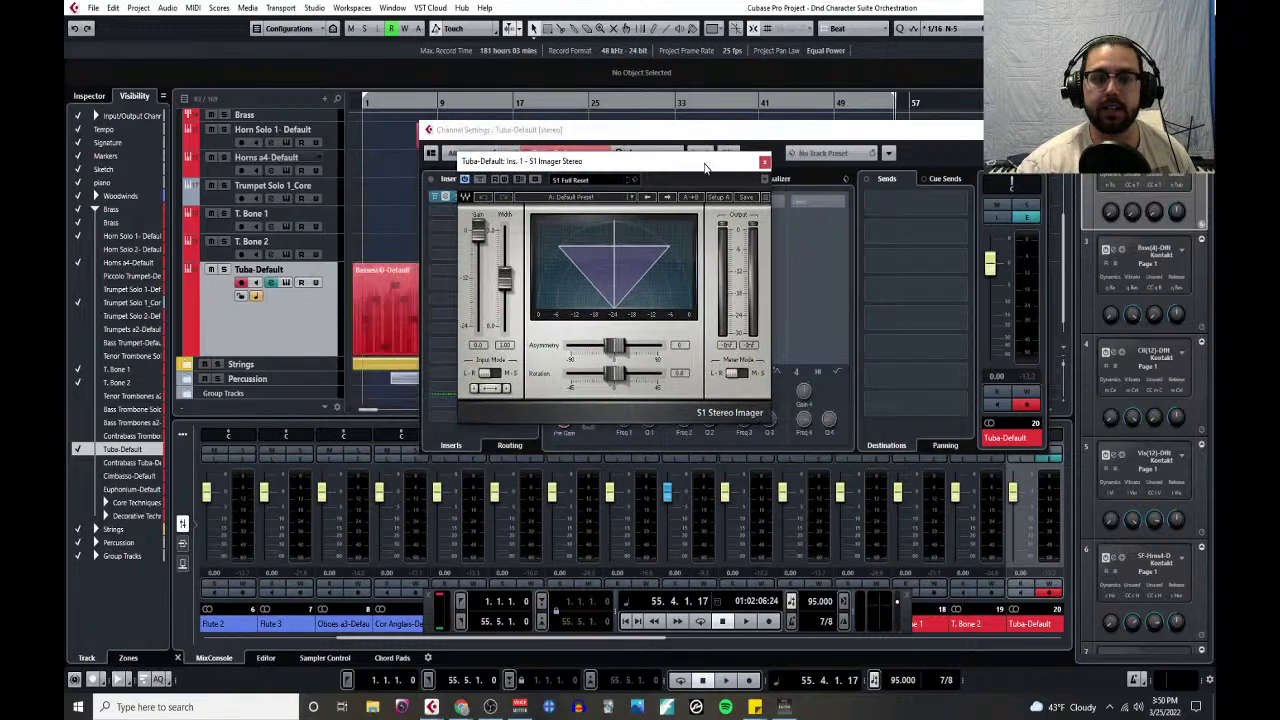
- Try the tuba and t.bone2 user presets in Tuba-Default's S1 Imager to compare their stereo placement
click(598, 199)
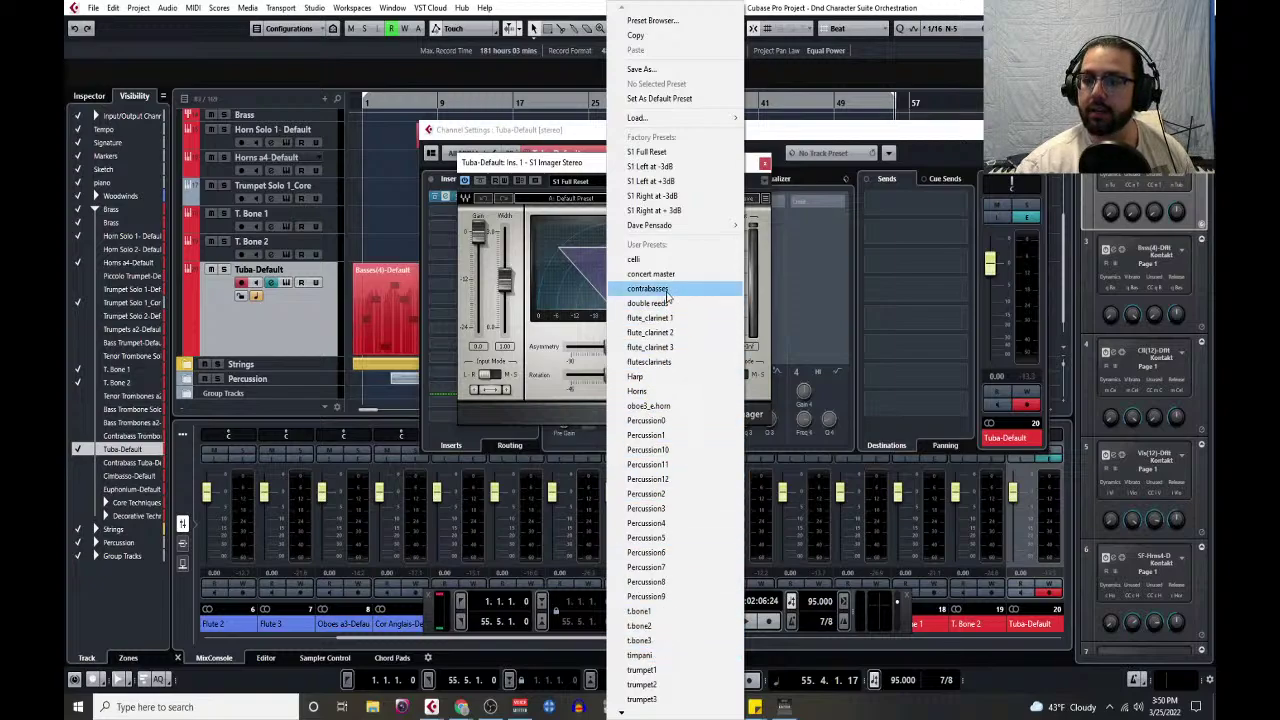
click(641, 688)
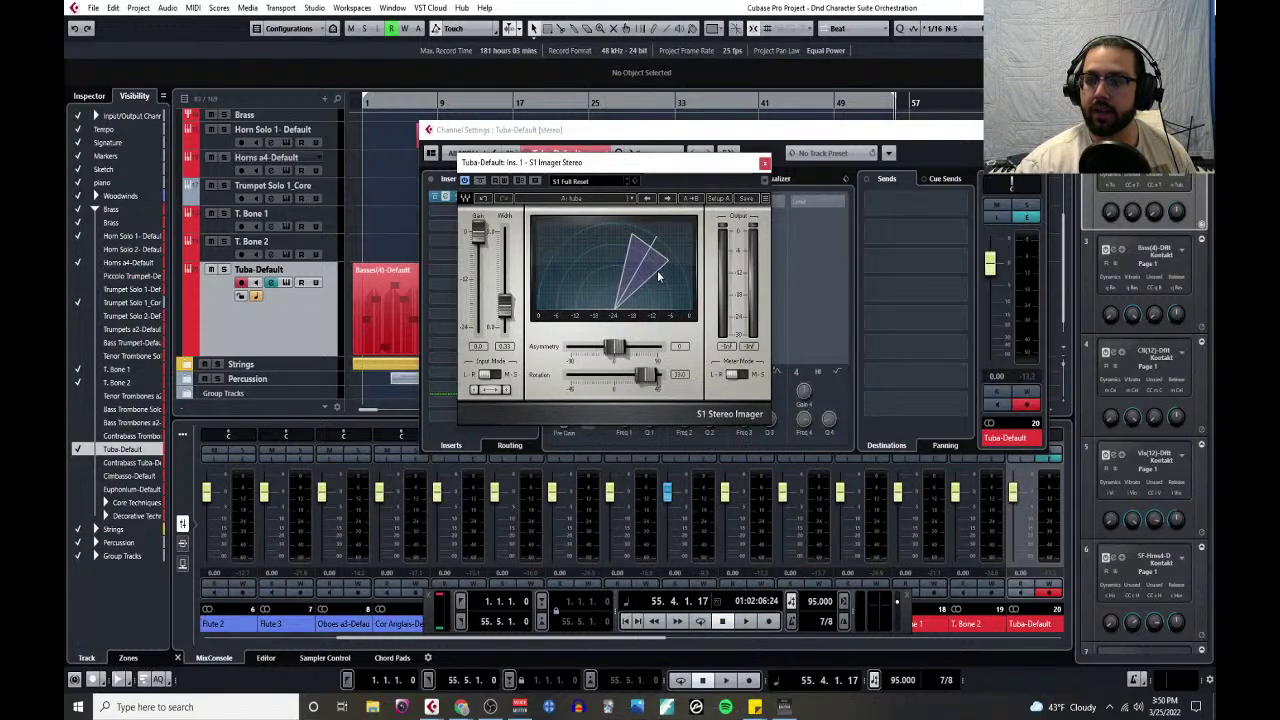
click(631, 202)
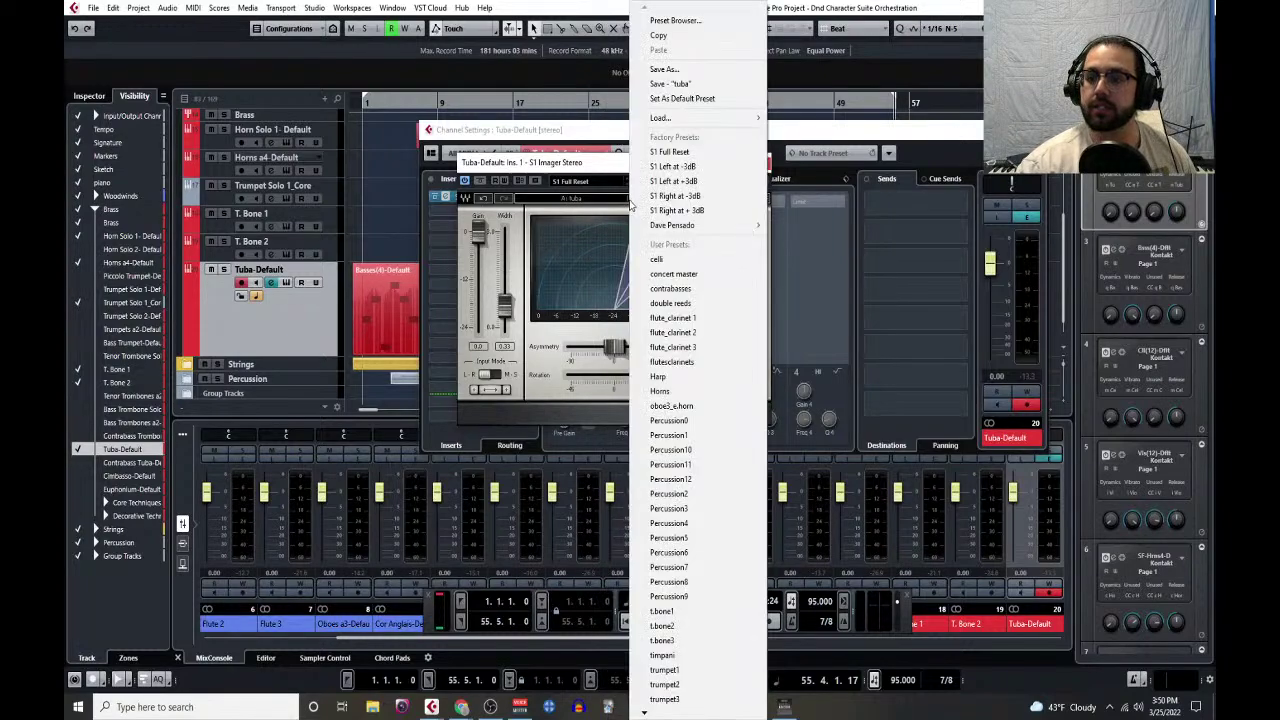
click(686, 626)
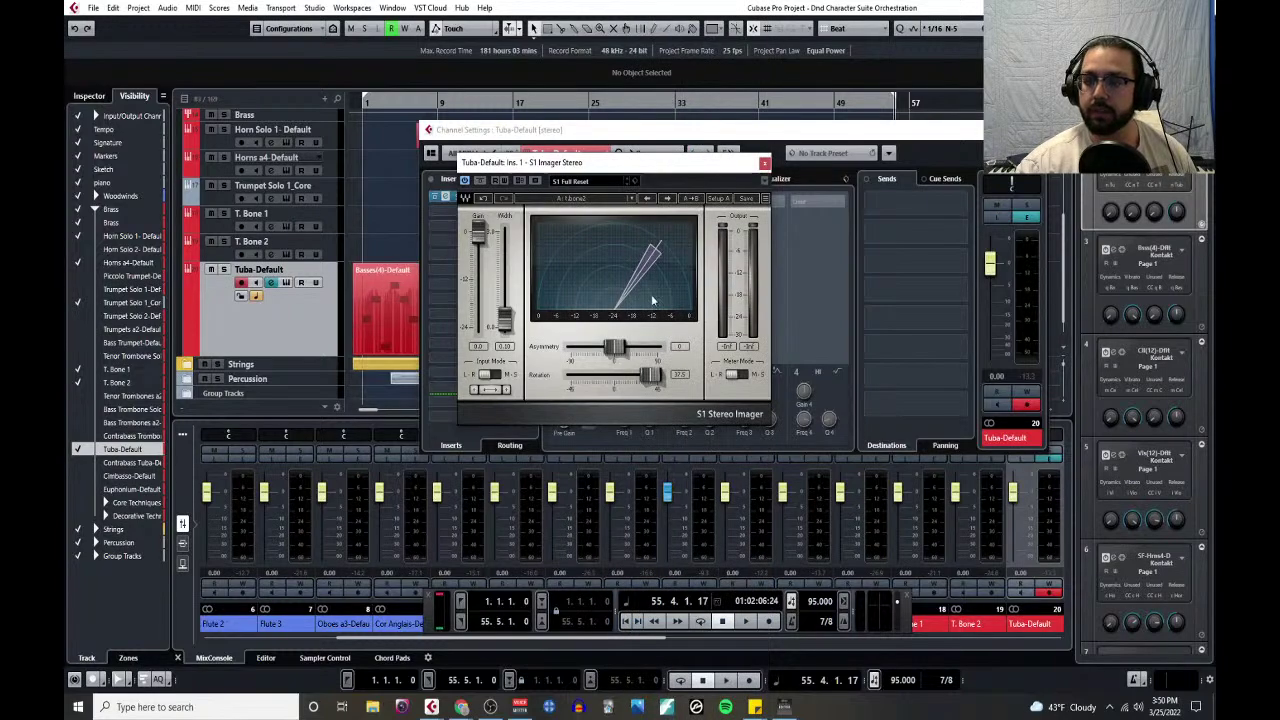
- Load the tuba user preset into Tuba-Default's S1 Imager and close the plugin and channel settings
click(632, 203)
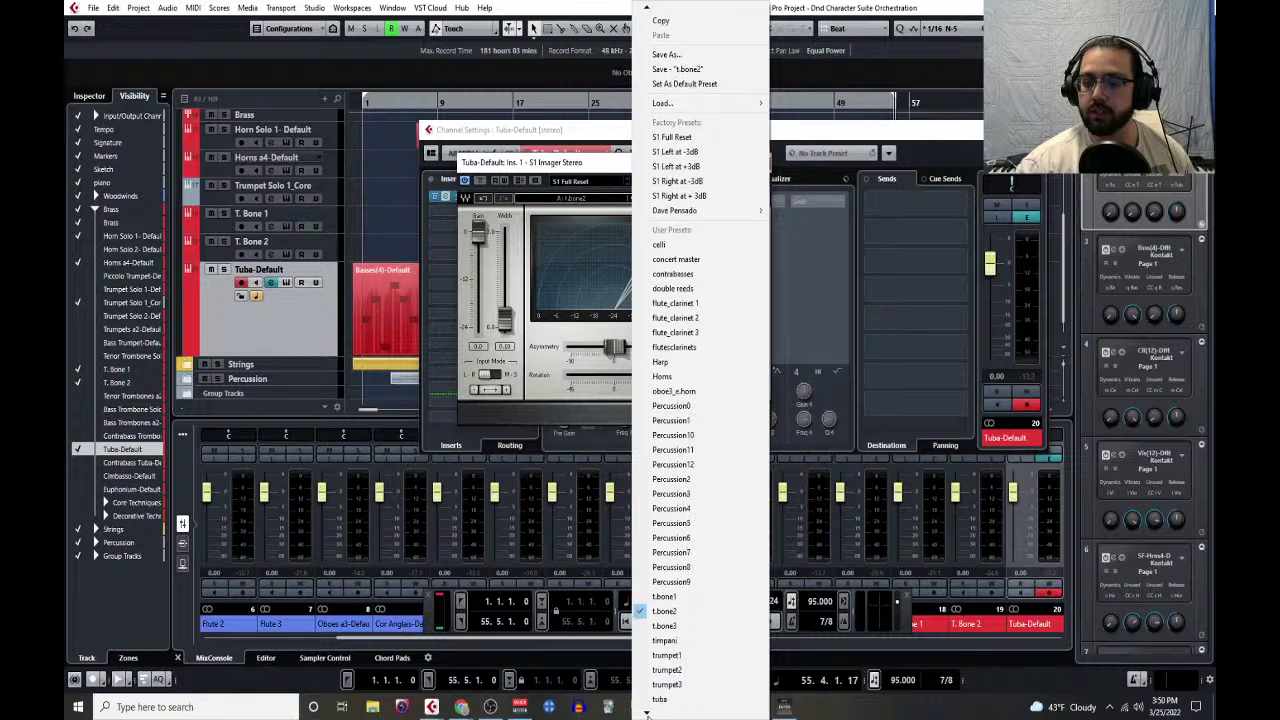
click(666, 700)
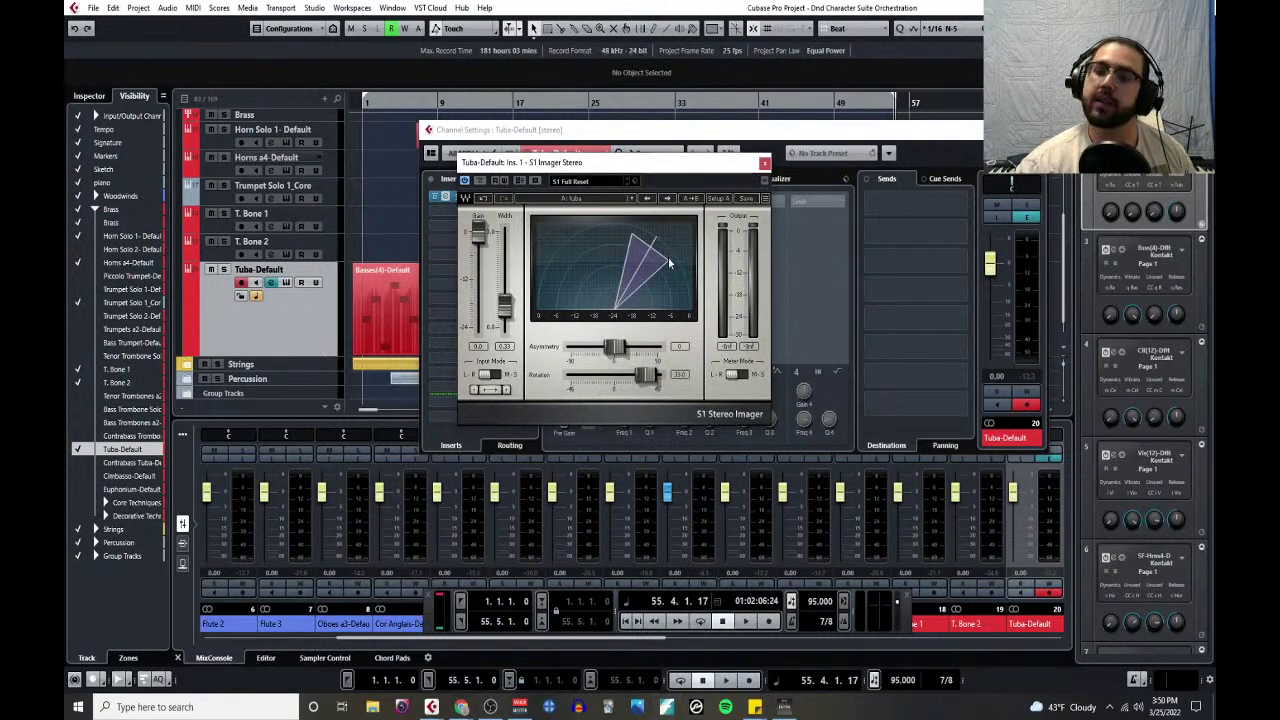
click(764, 163)
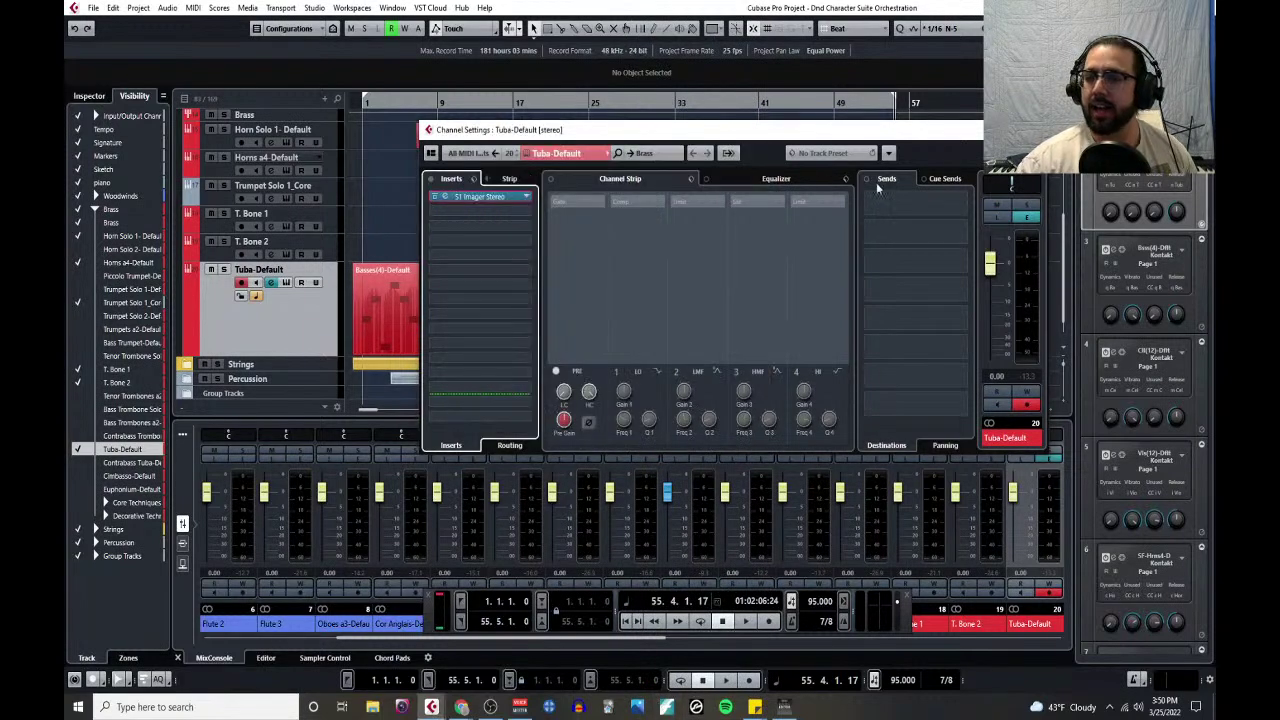
click(977, 129)
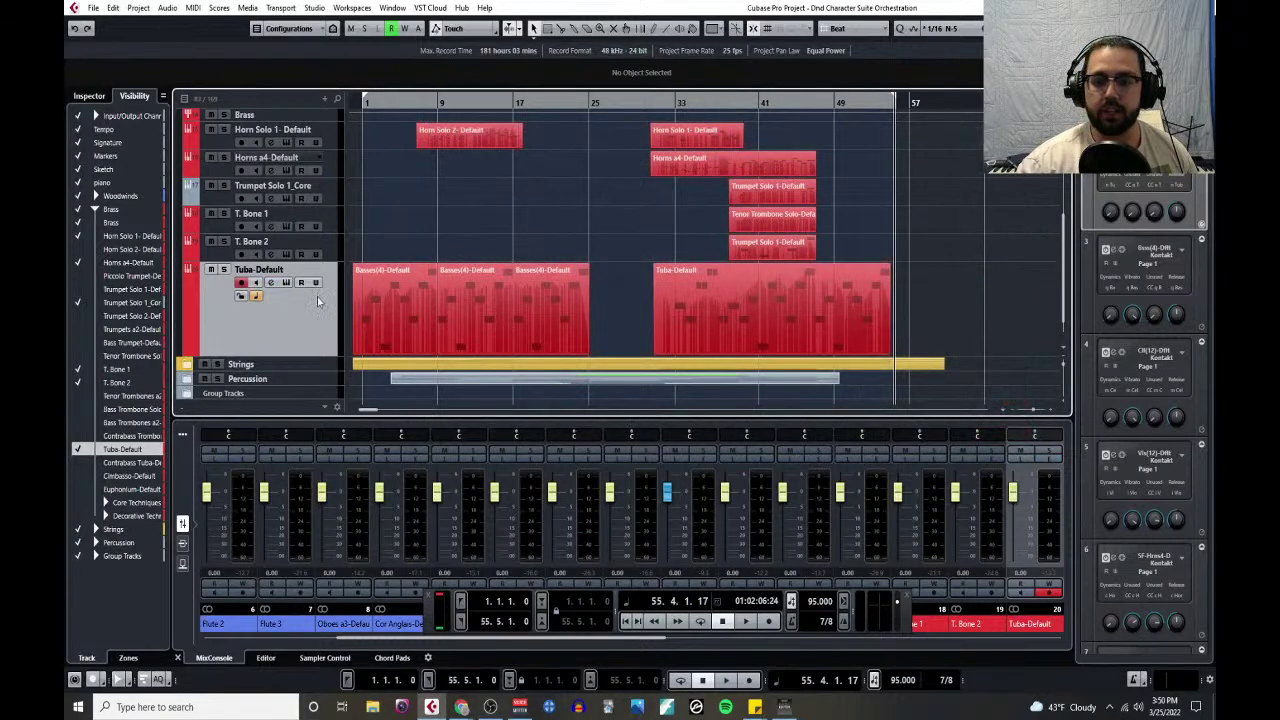
- Reduce the heights of the horn, trumpet, trombone and tuba tracks in the Brass folder to slim rows
scroll(301, 316, up, 2)
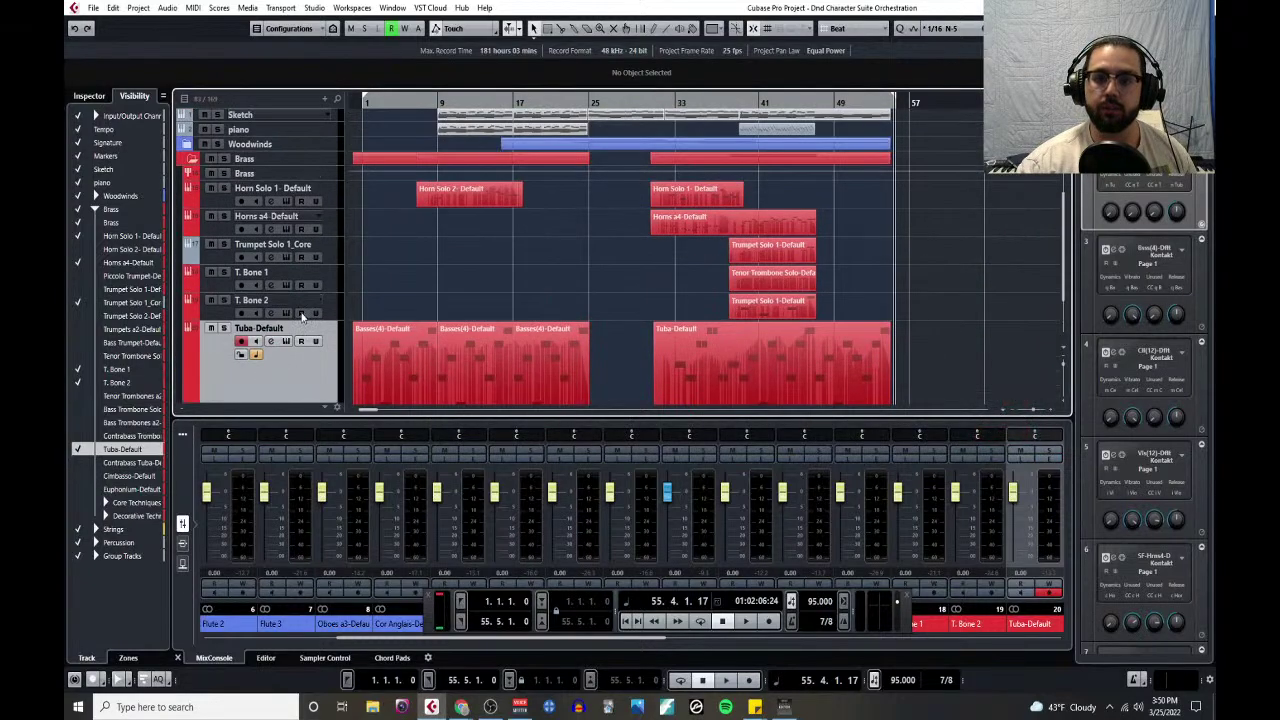
drag(334, 207, 333, 233)
click(335, 225)
click(334, 236)
click(332, 245)
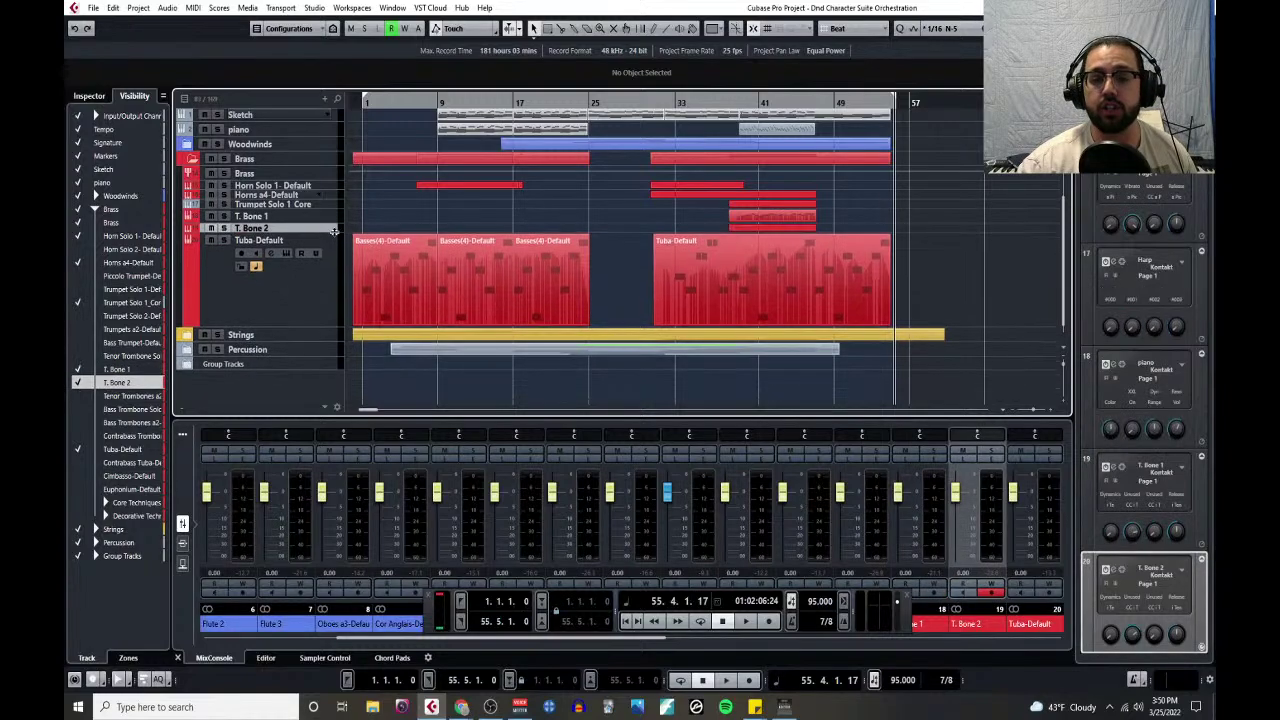
drag(325, 332, 325, 256)
- Collapse the Brass folder track and expand the Strings folder track
scroll(291, 209, up, 2)
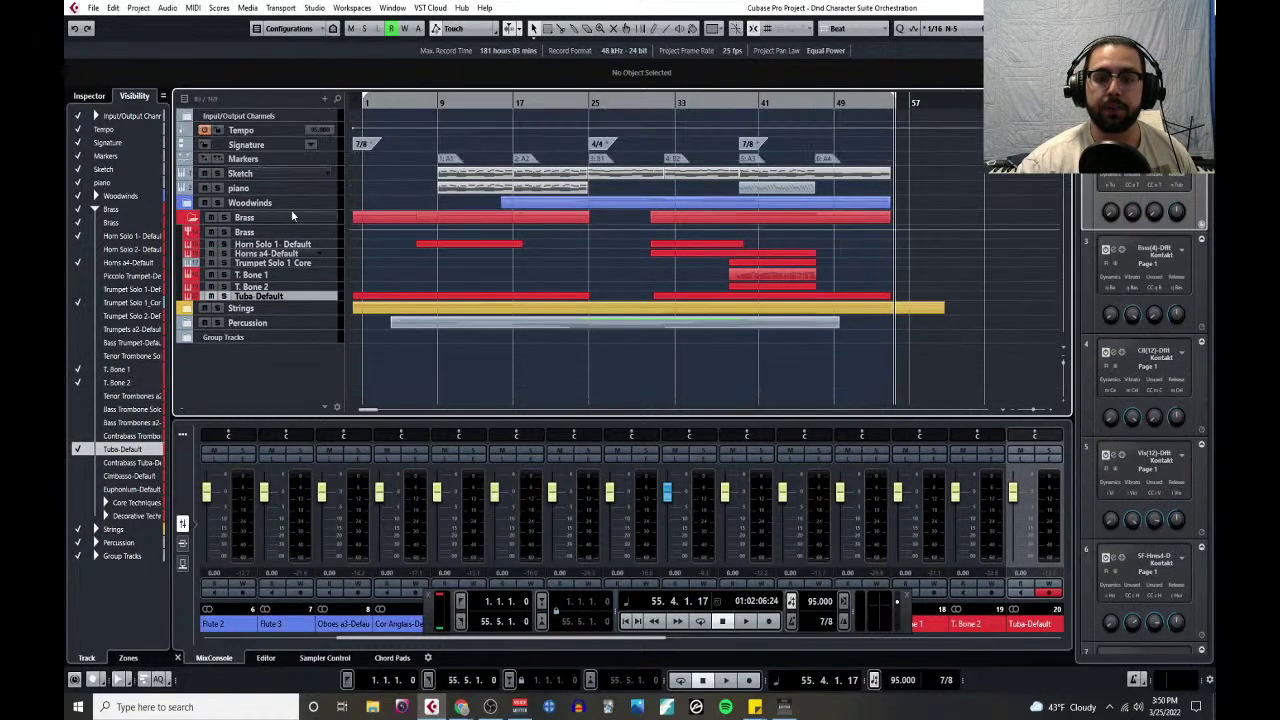
click(188, 218)
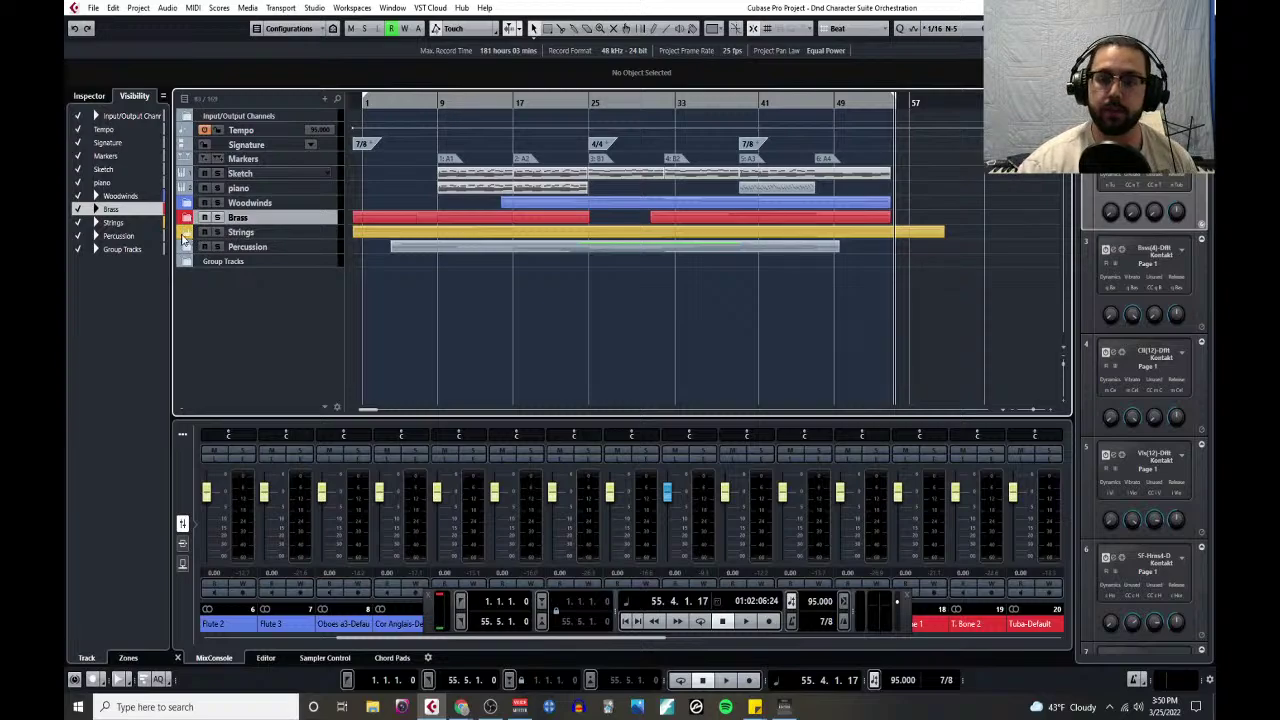
click(187, 232)
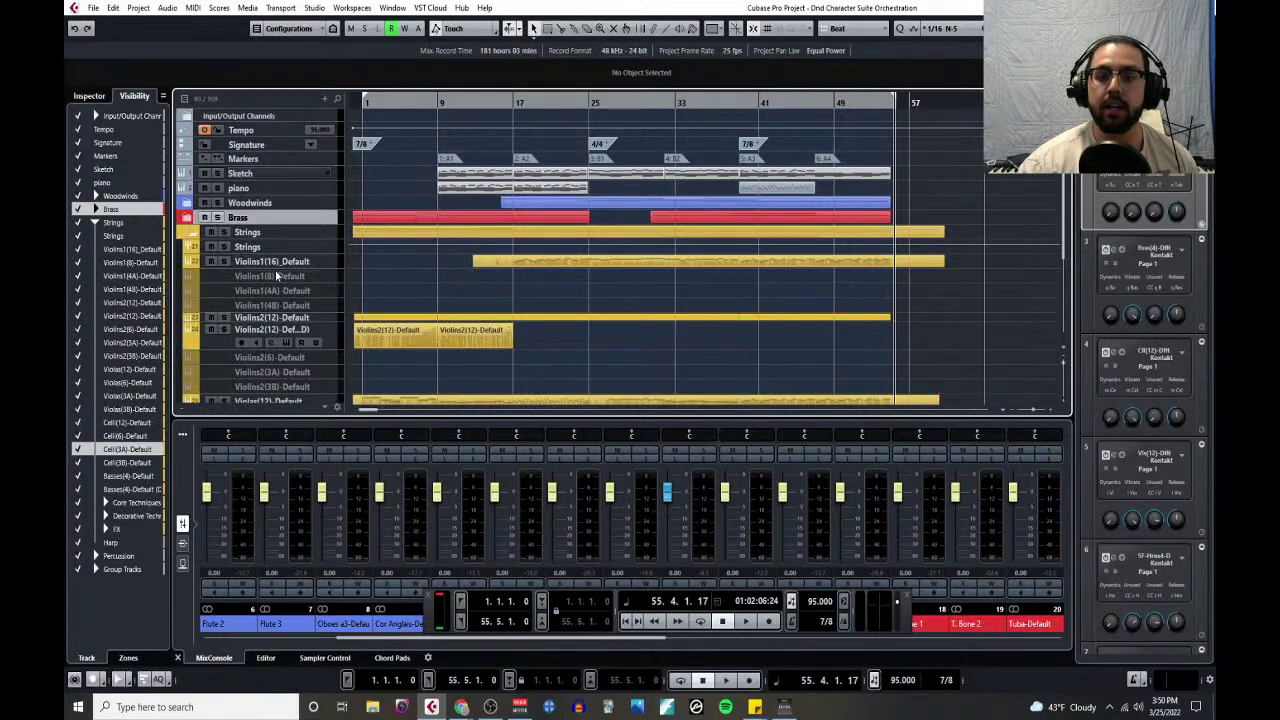
click(330, 250)
drag(336, 265, 337, 273)
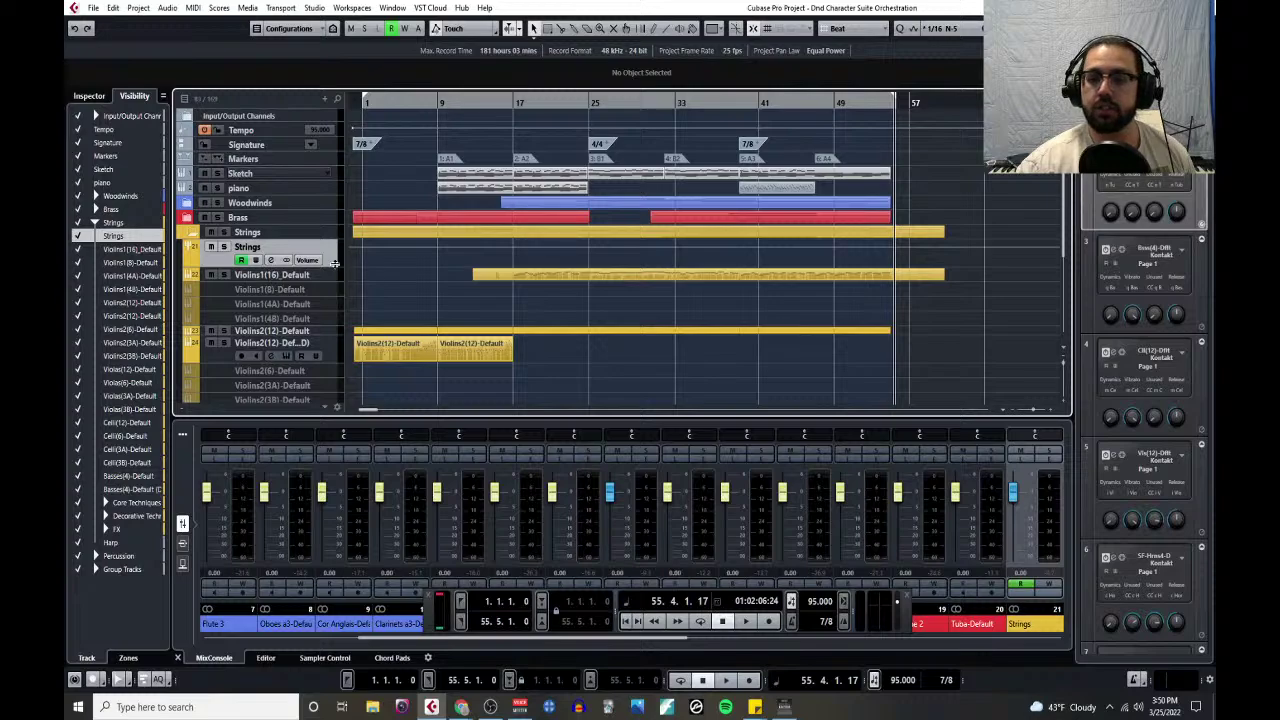
drag(336, 267, 335, 254)
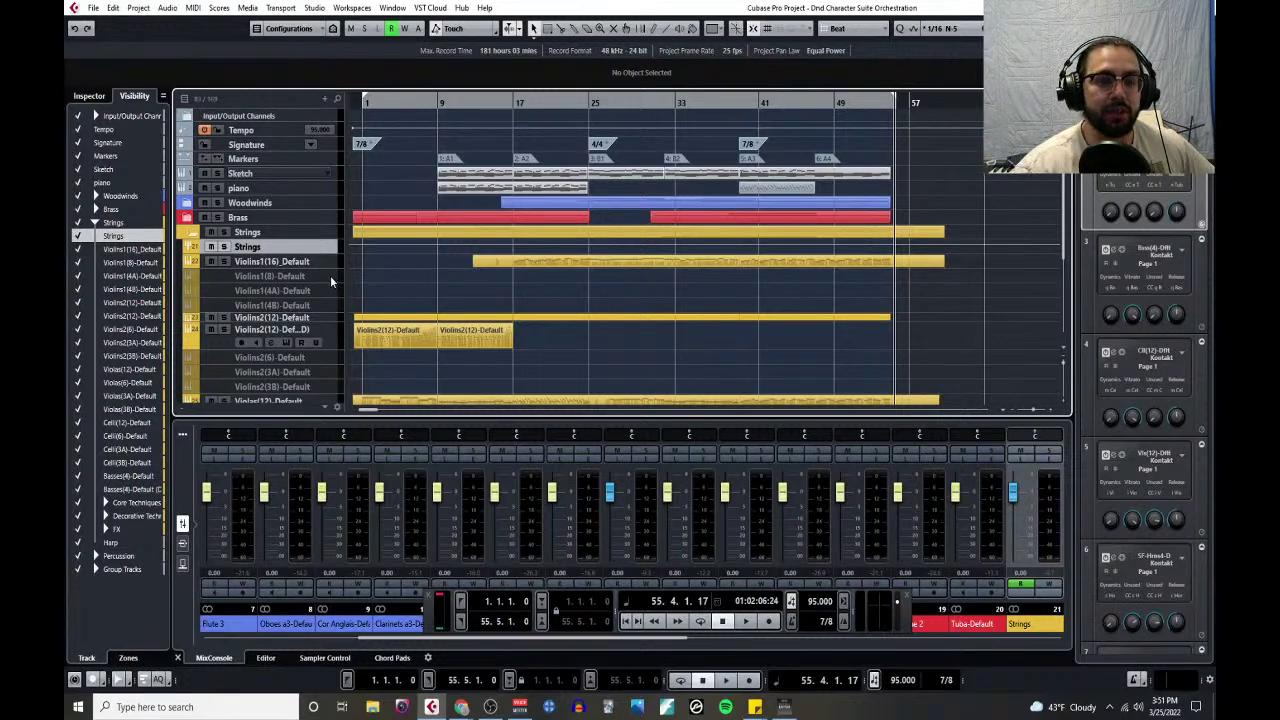
- Hide the disabled Violins1(8)-Default, Violins1(4A)-Default and Violins1(4B)-Default tracks from the project
click(331, 278)
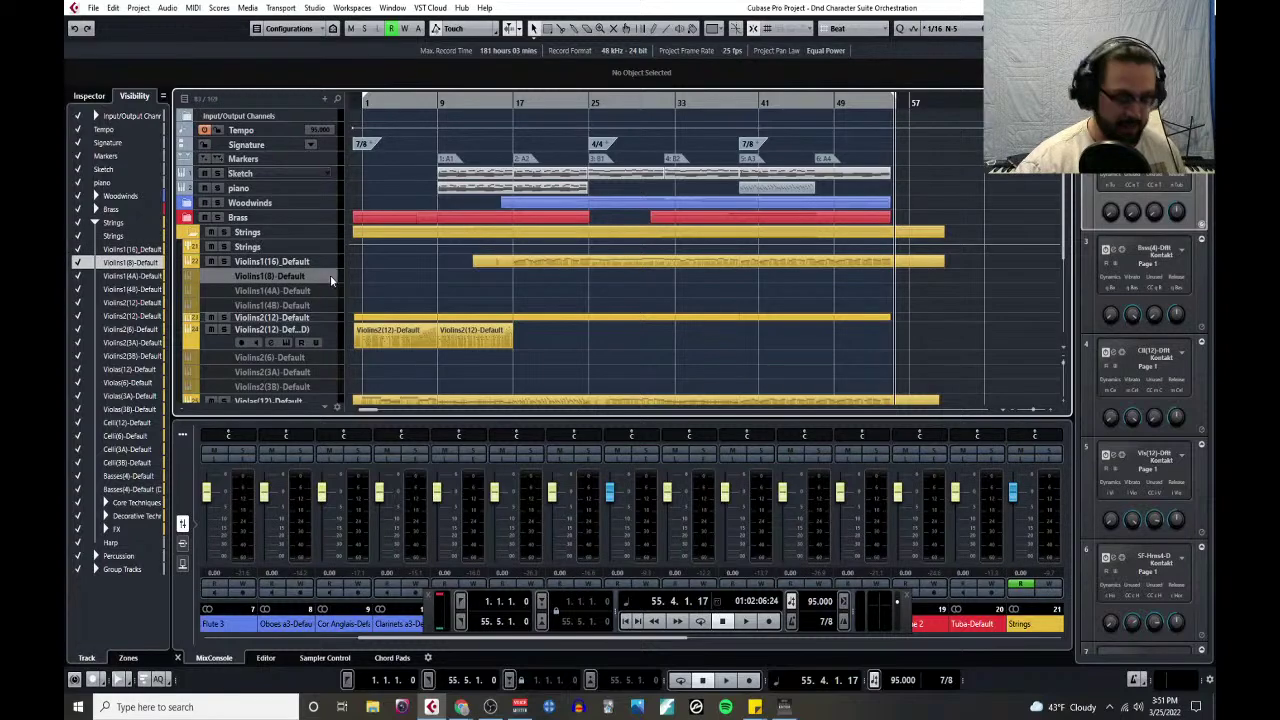
shift+click(336, 292)
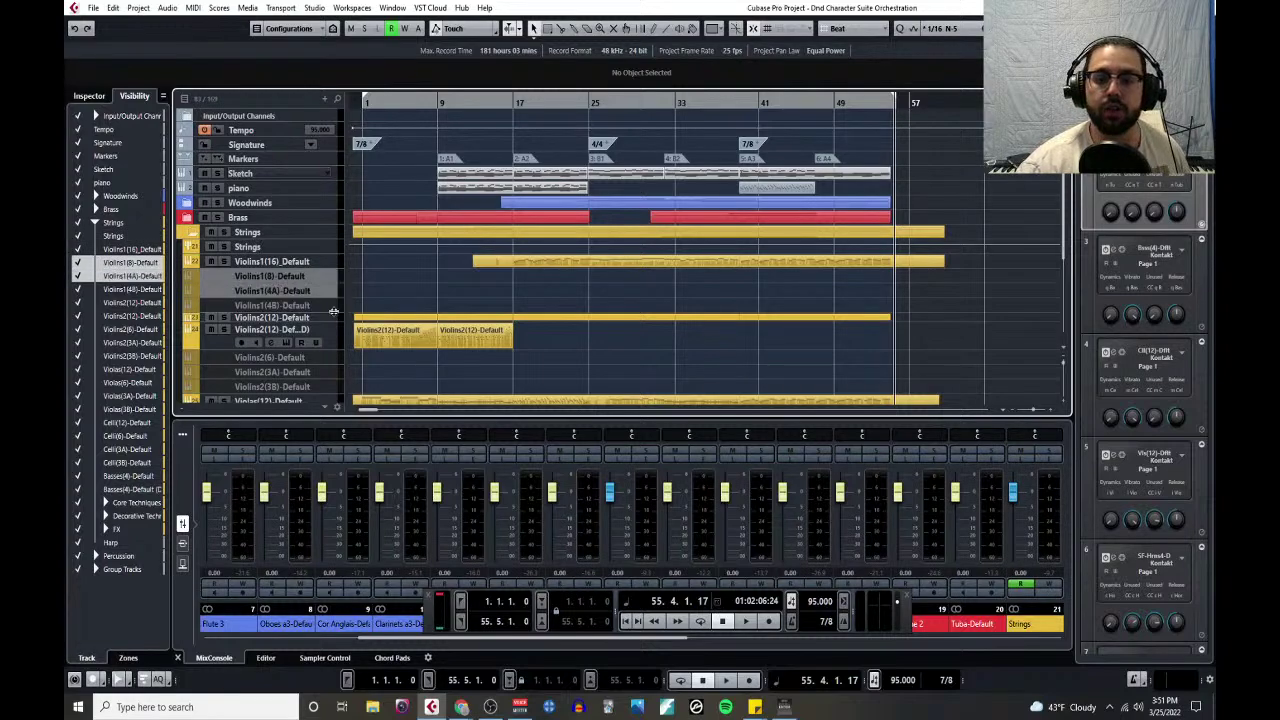
shift+click(336, 305)
click(78, 263)
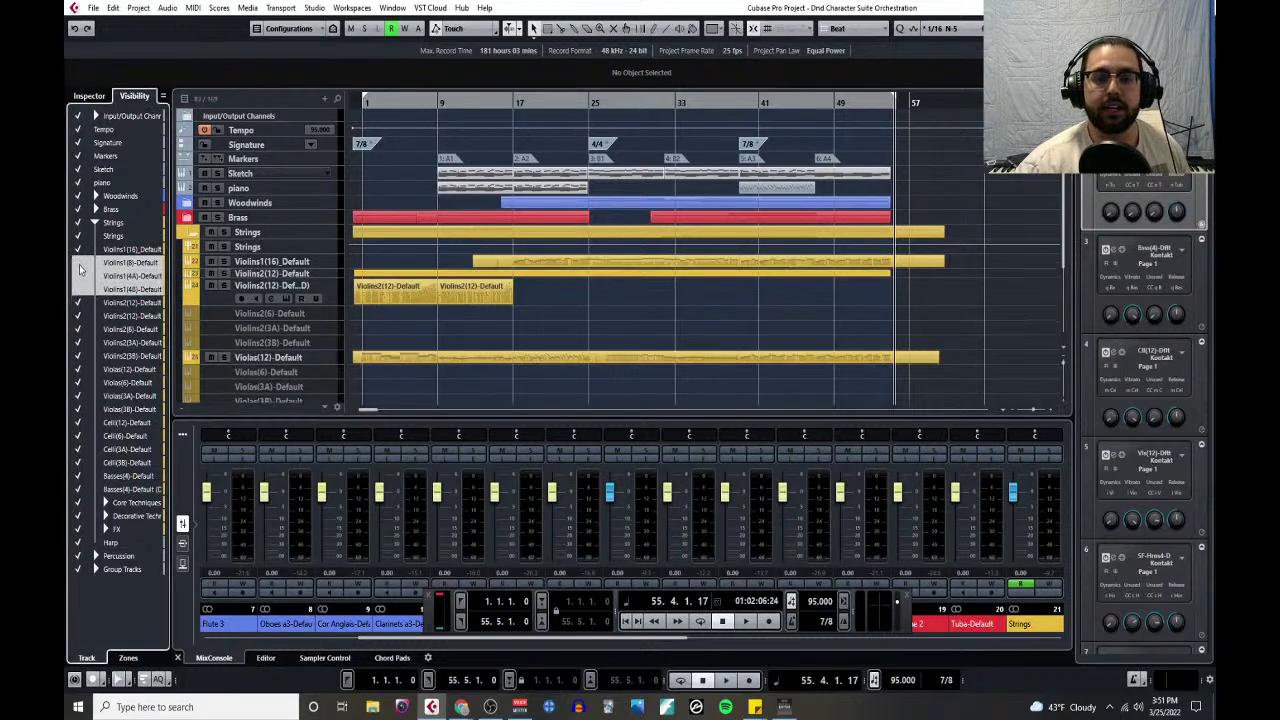
- Hide the disabled Violins2(6)-Default, Violins2(3A)-Default and Violins2(3B)-Default tracks from the project
click(327, 315)
shift+click(333, 344)
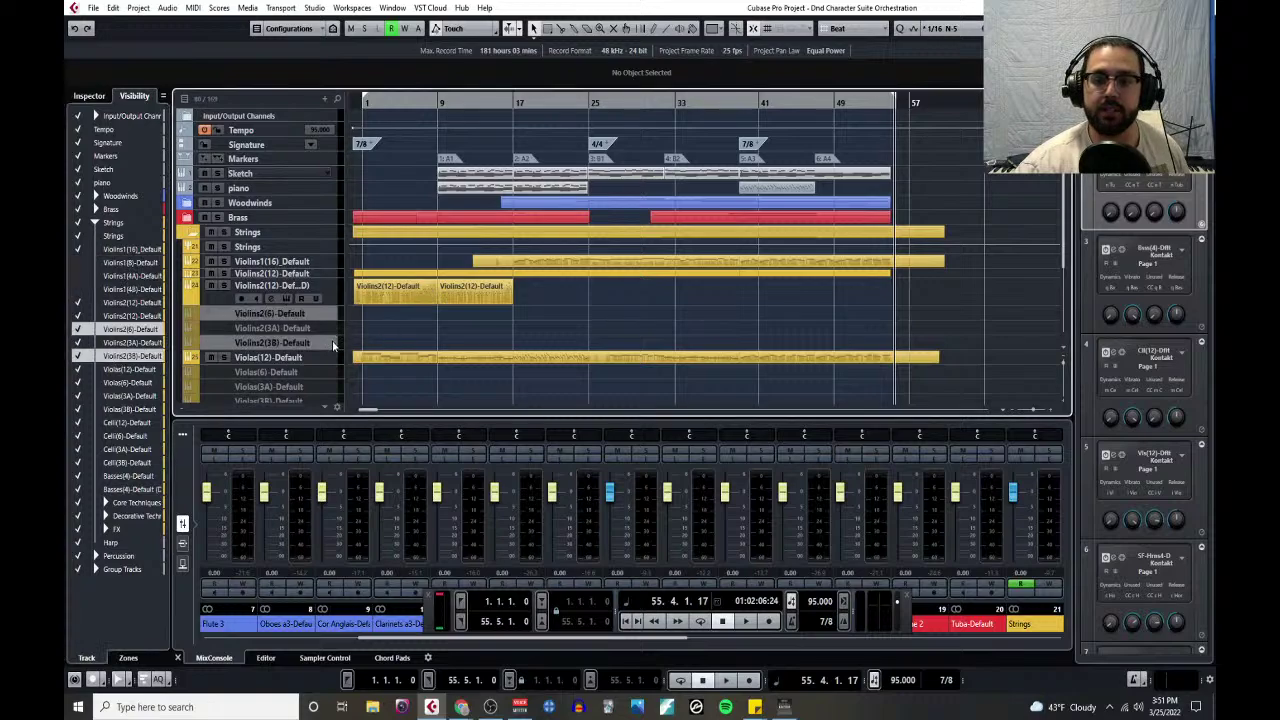
click(78, 330)
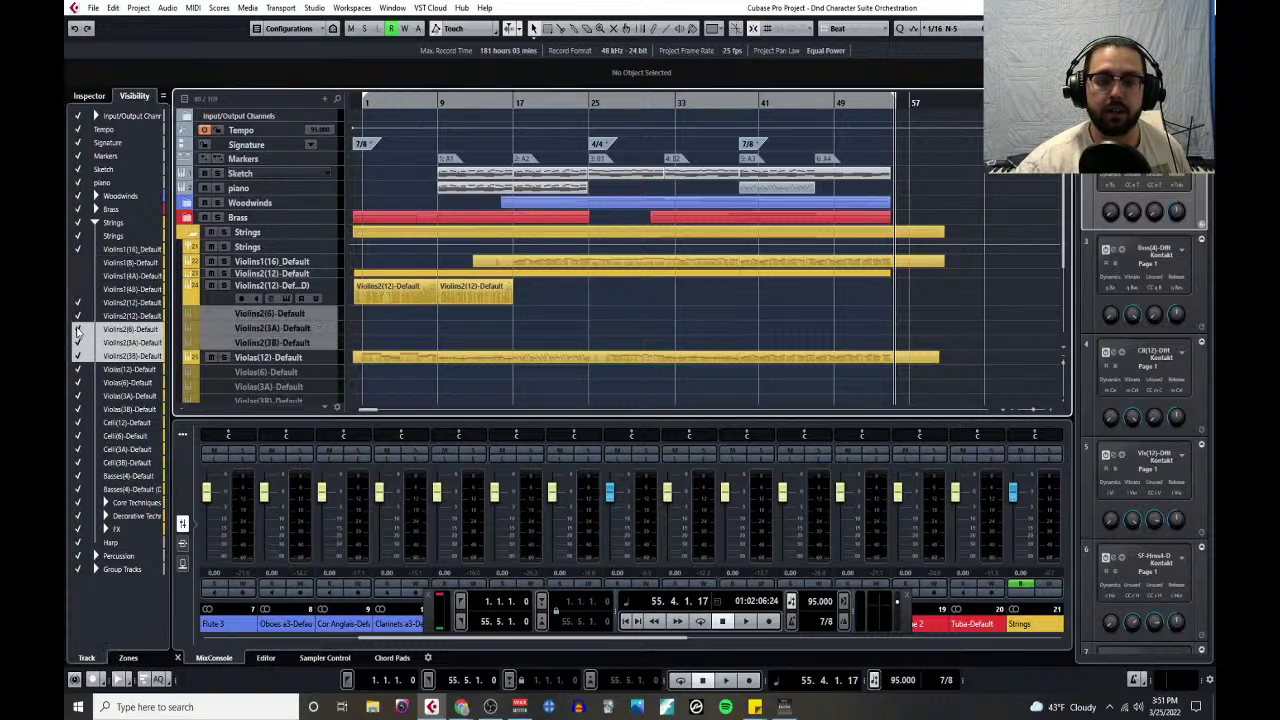
- Hide the disabled Violas(6)-Default, Violas(3A)-Default and Violas(3B)-Default tracks from the project
click(331, 326)
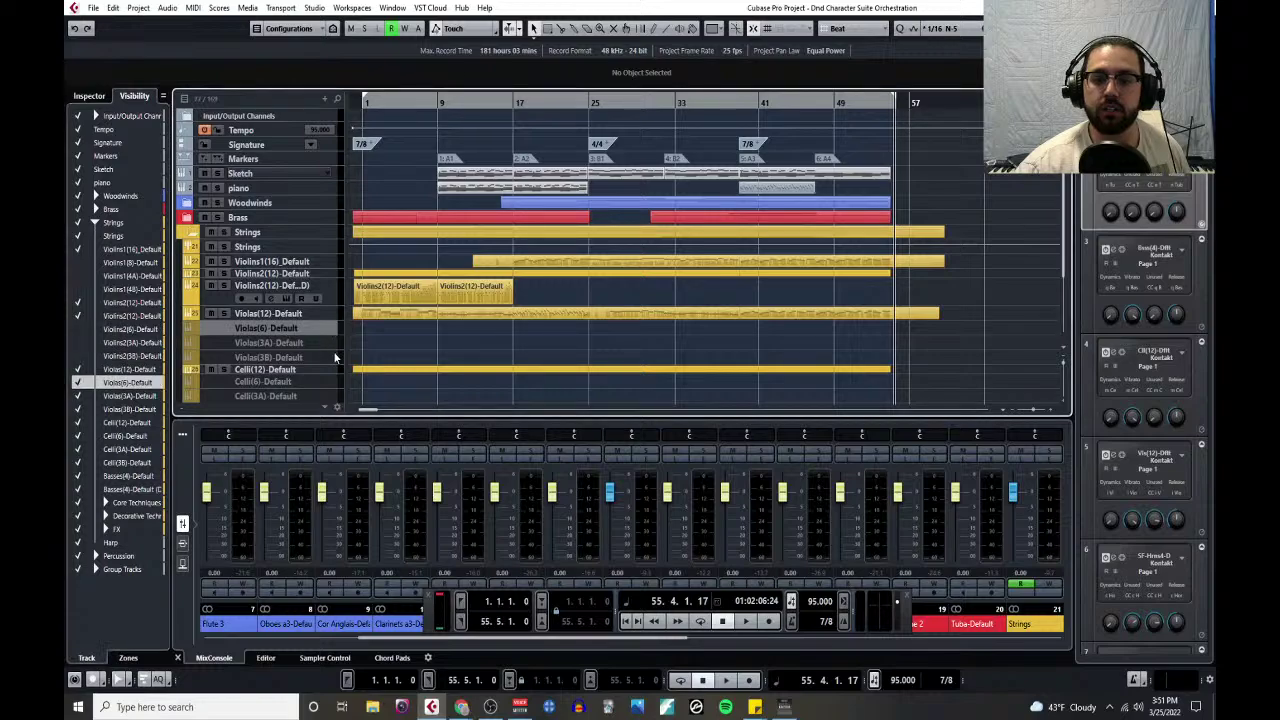
shift+click(335, 357)
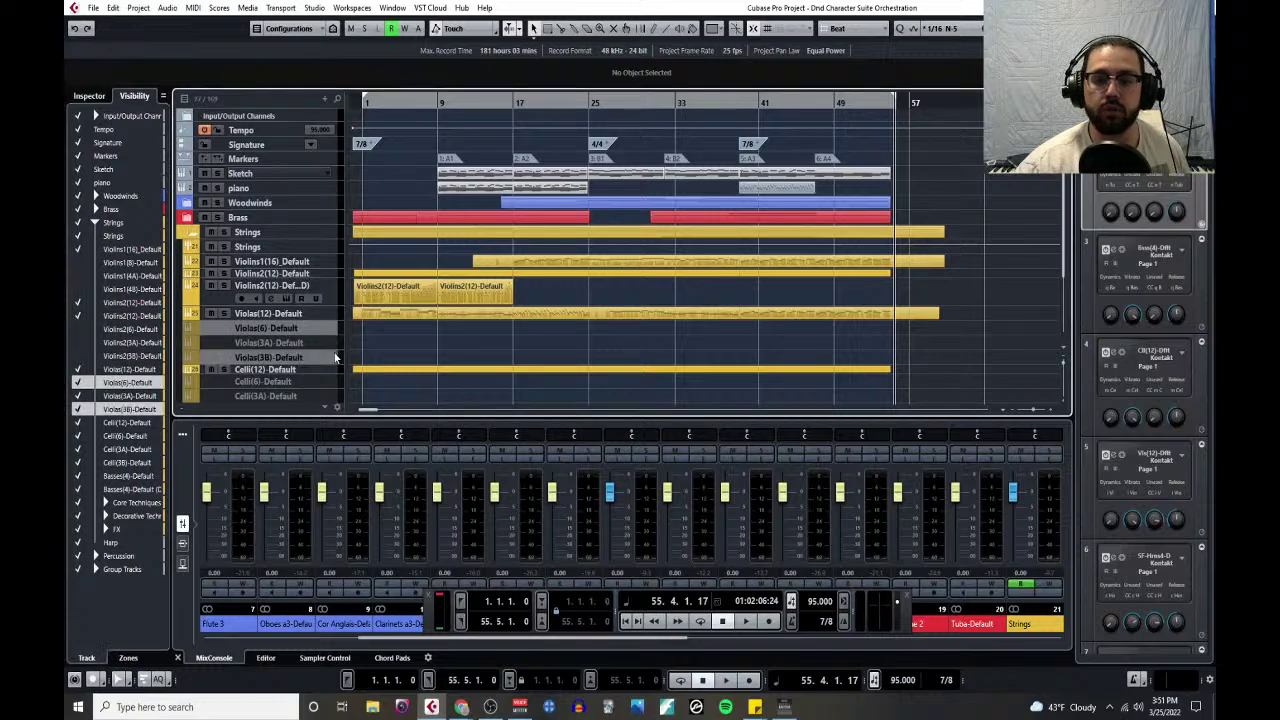
click(79, 384)
- Hide the disabled Celli(6)-Default, Celli(3A)-Default and Celli(3B)-Default tracks from the project
scroll(318, 338, down, 2)
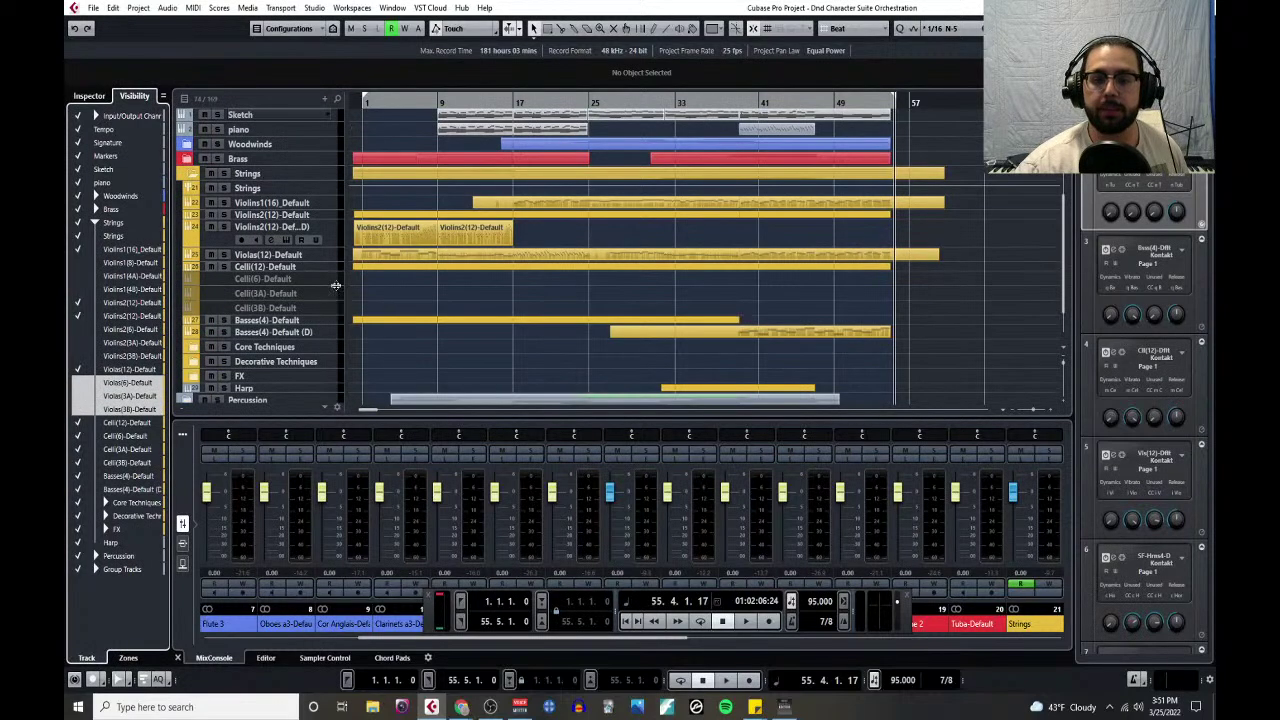
click(331, 279)
shift+click(331, 312)
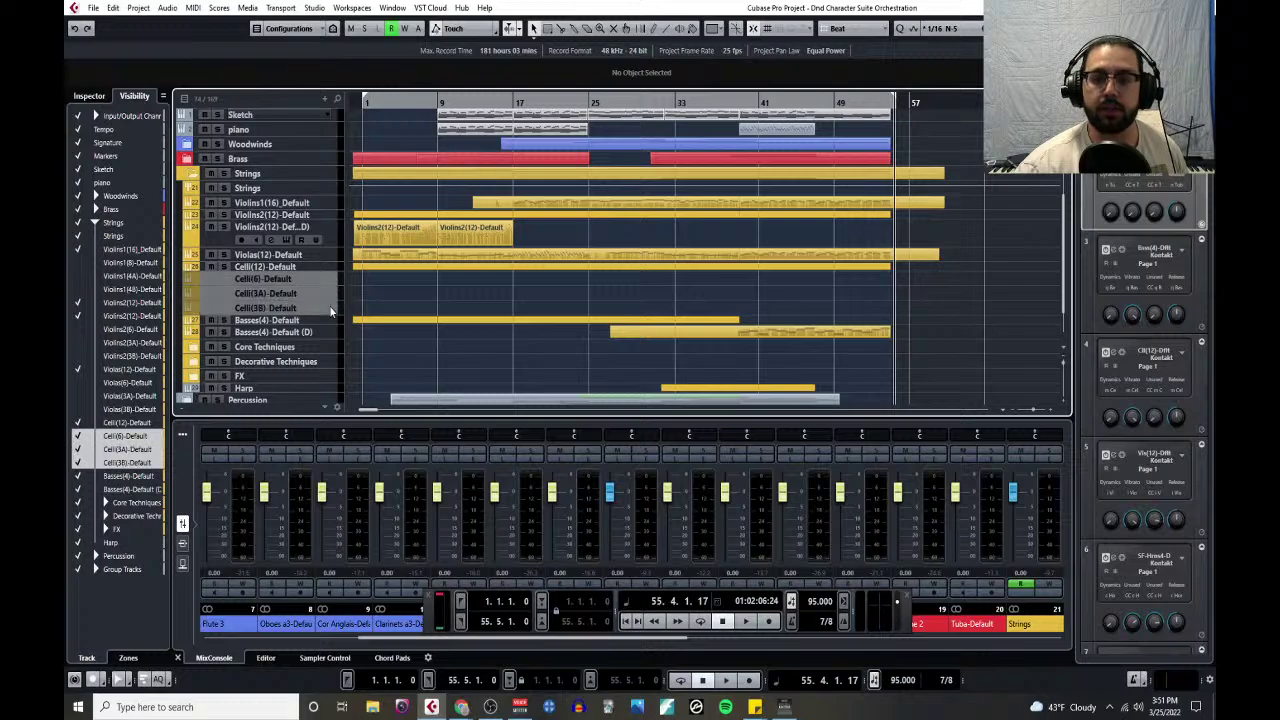
click(78, 447)
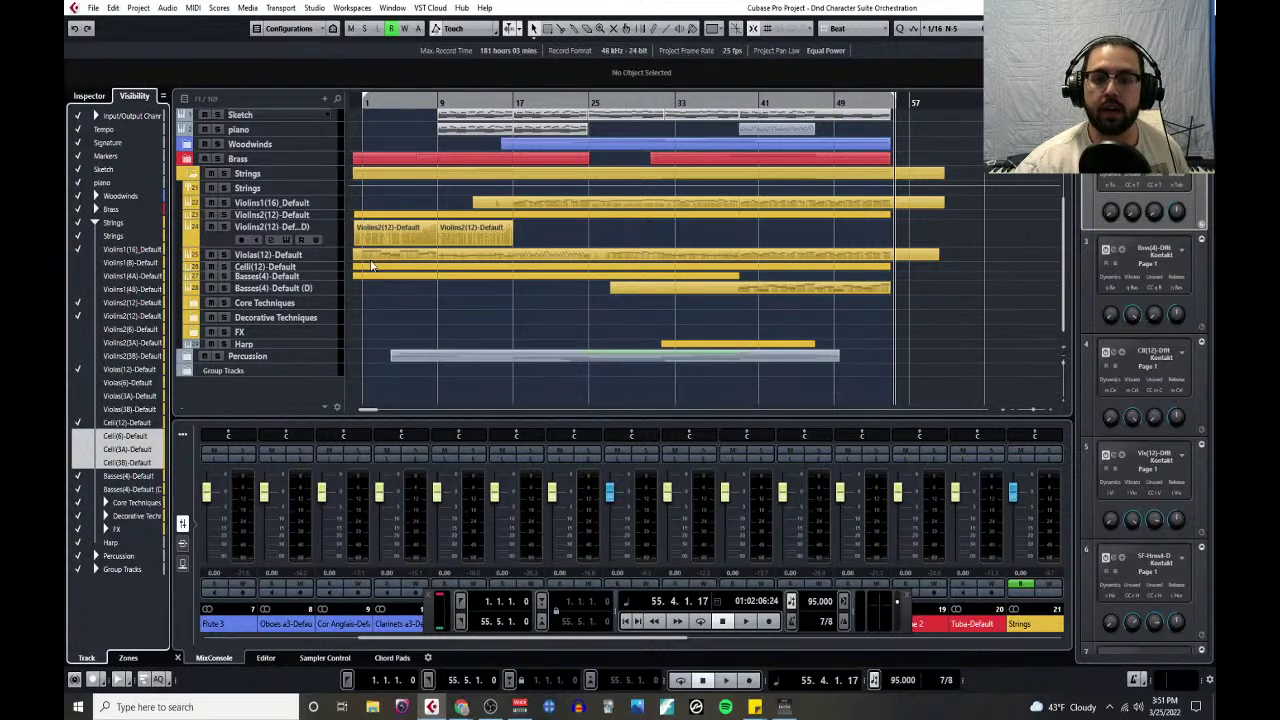
- Hide the Core Techniques and Decorative Techniques folders of the Strings section from the project
click(326, 304)
shift+click(332, 318)
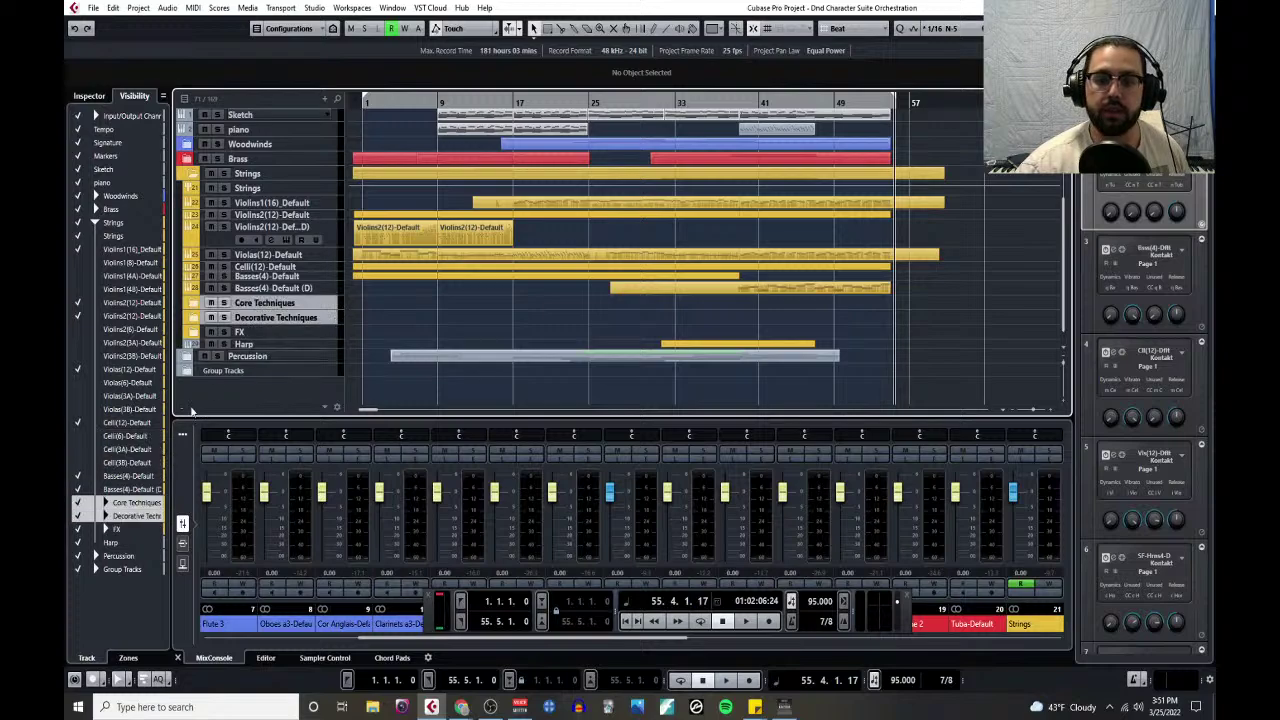
click(78, 512)
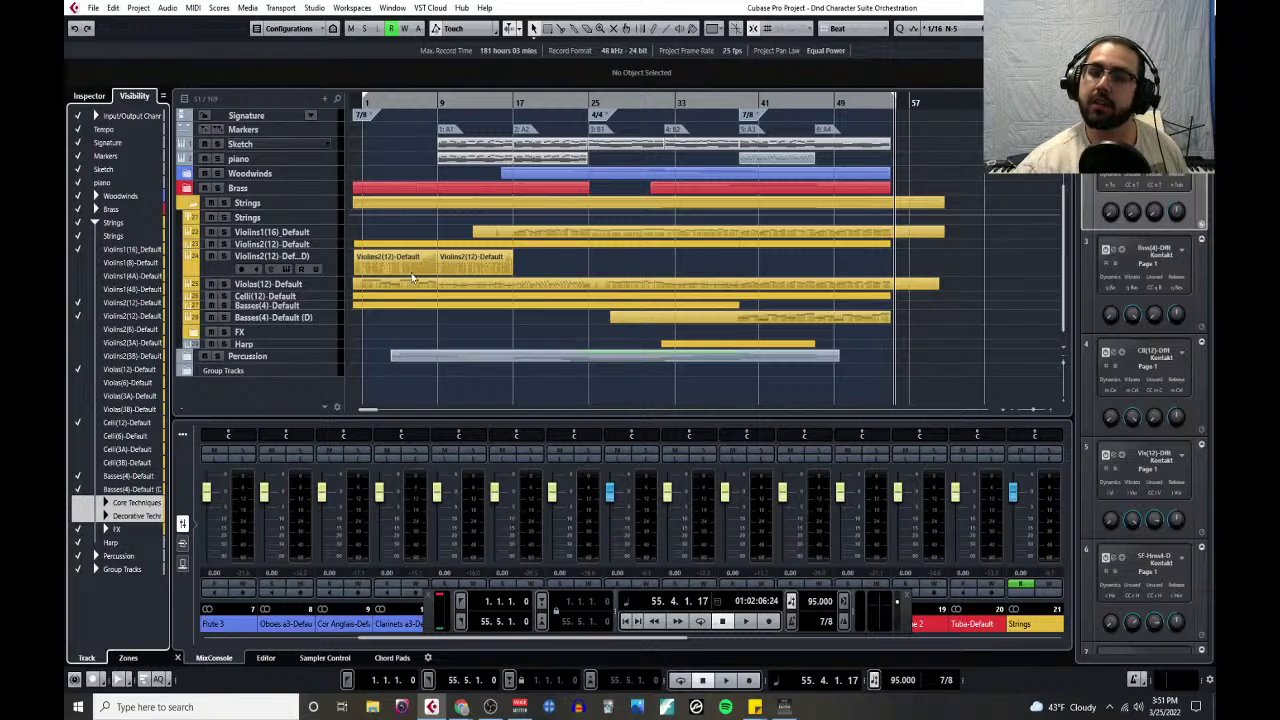
- Enlarge the track rows of Violins1(16), Violins2(12), Violas(12), Celli(12), Basses(4) and Basses(4)-Default (D)
click(332, 236)
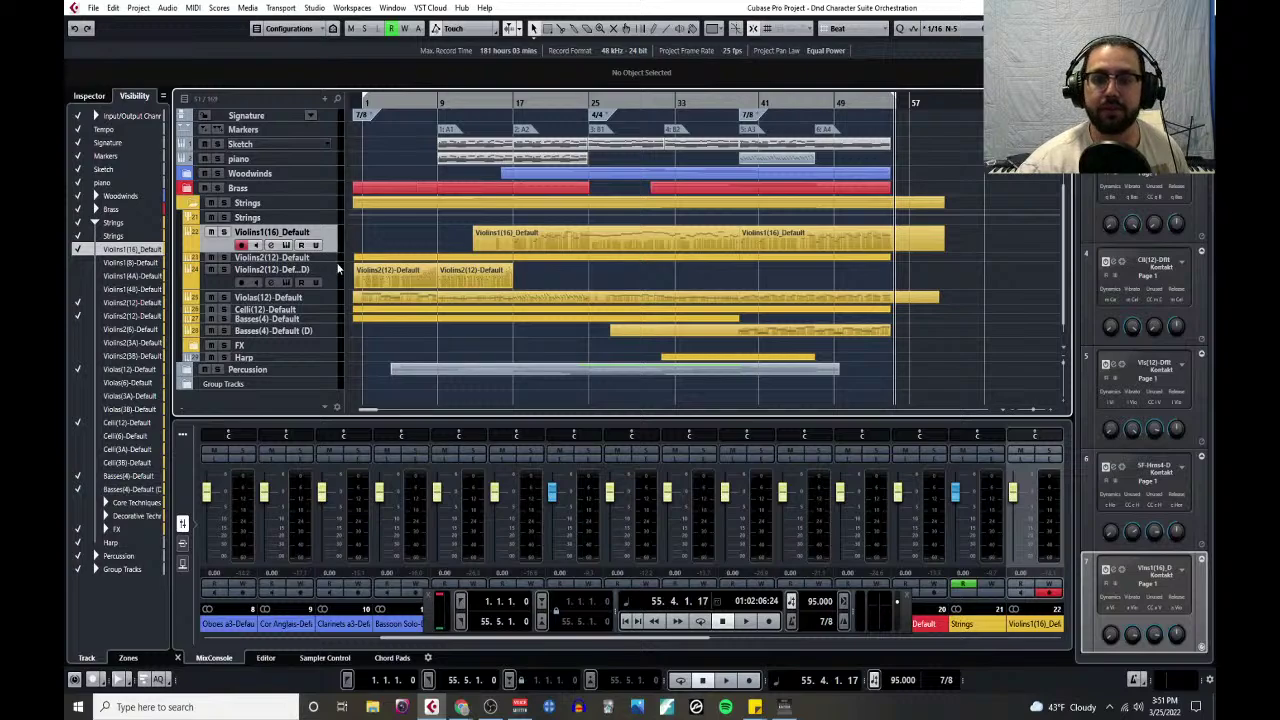
click(338, 260)
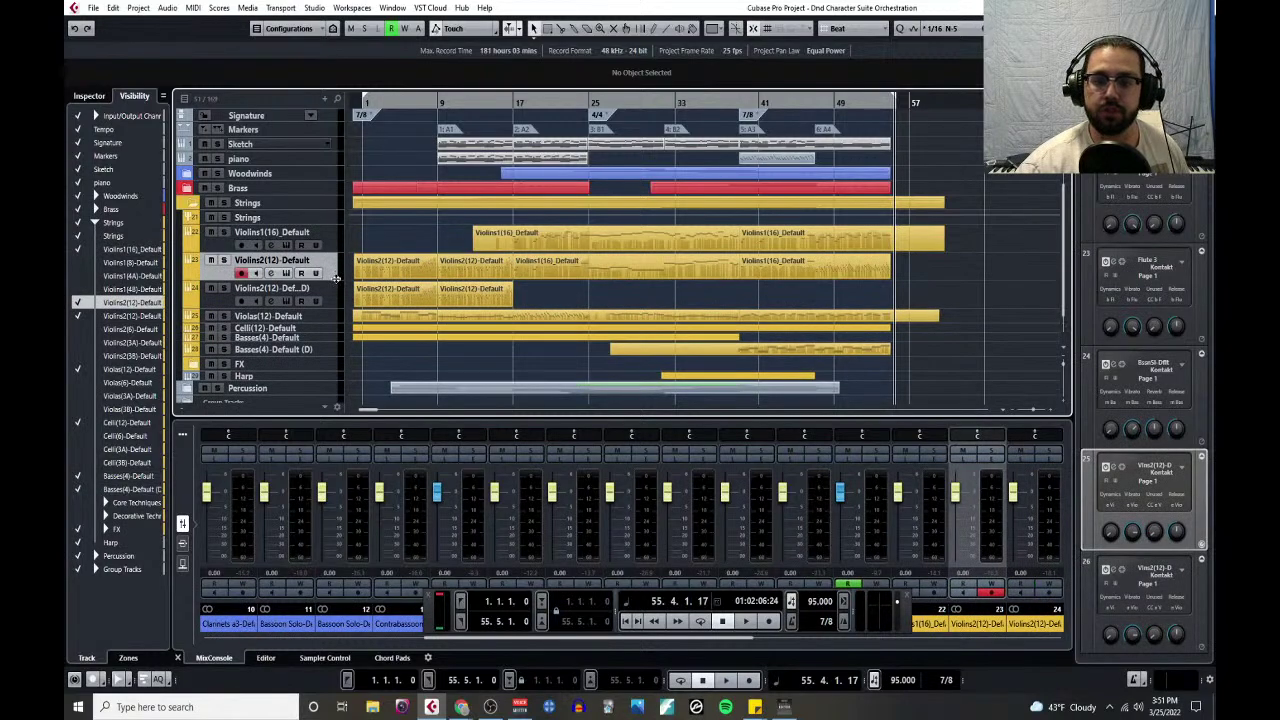
click(329, 321)
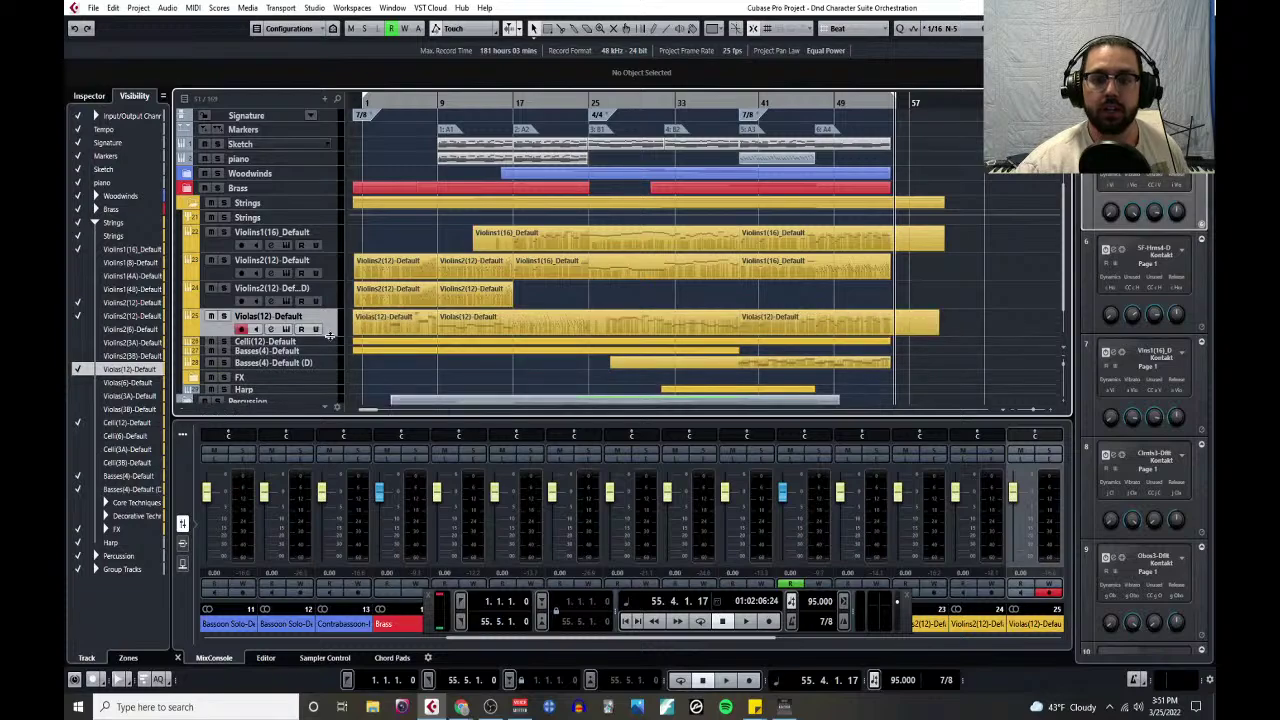
click(330, 348)
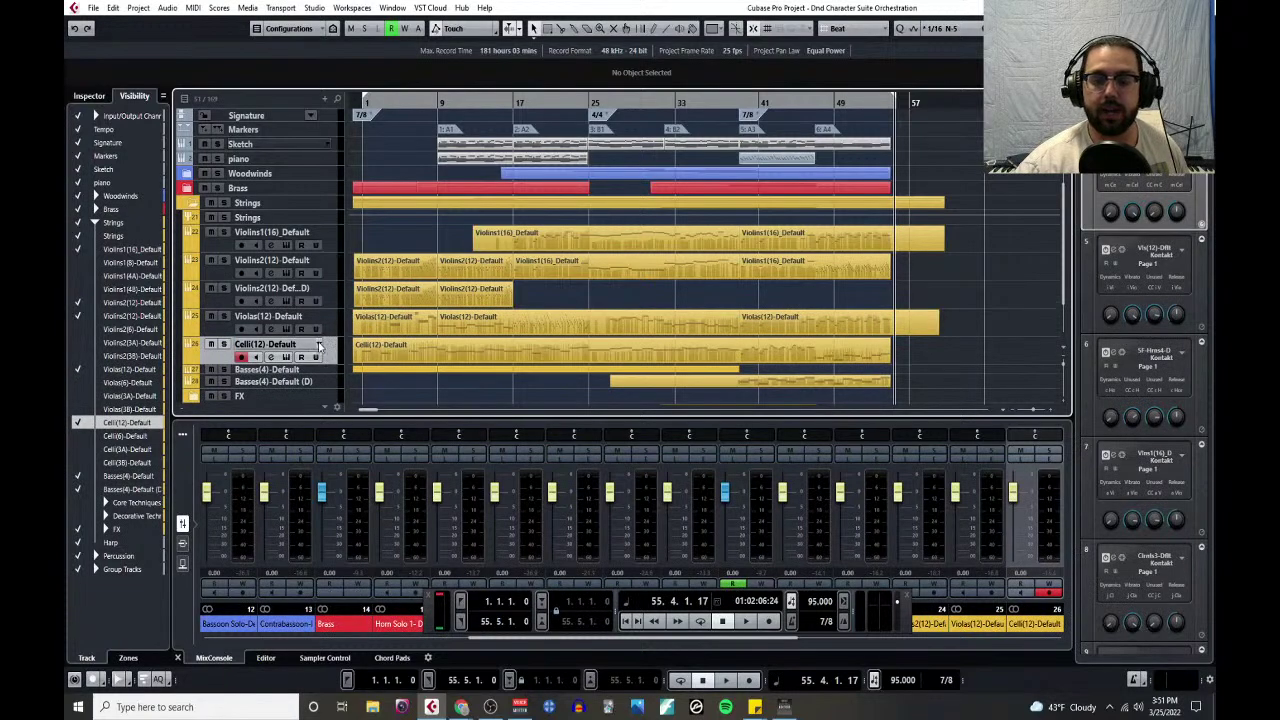
scroll(323, 311, down, 2)
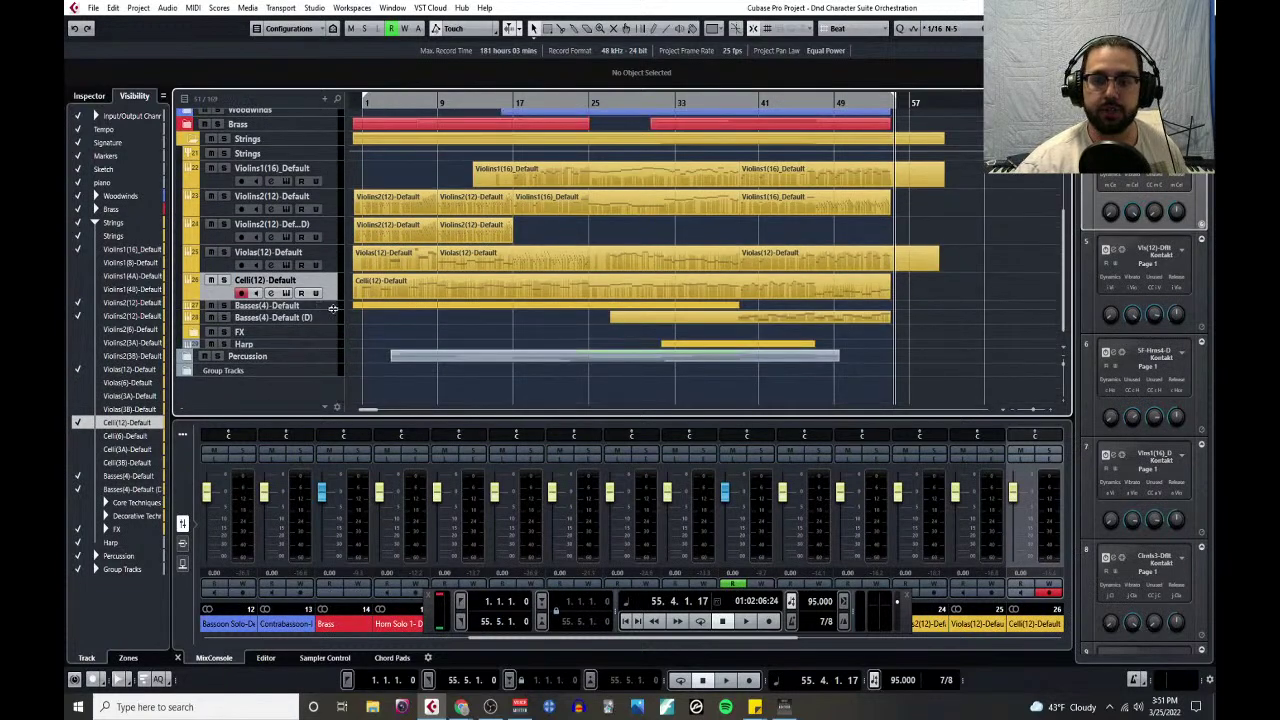
click(330, 306)
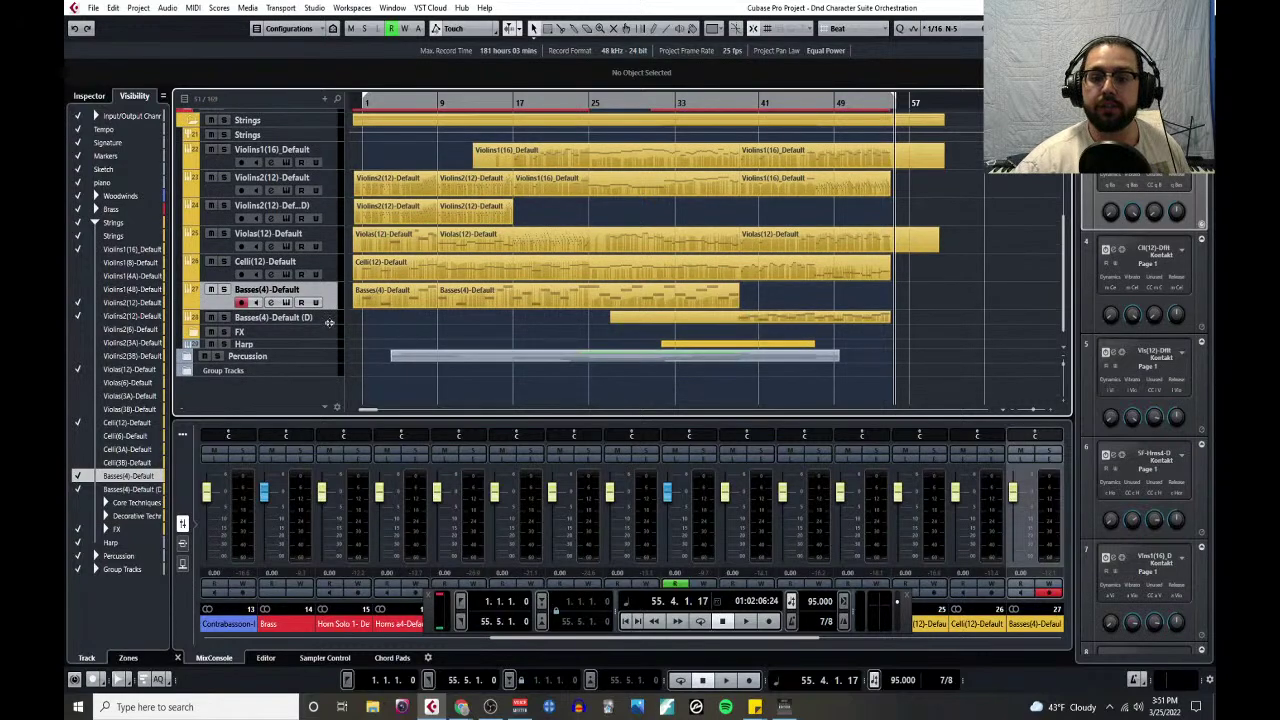
click(329, 321)
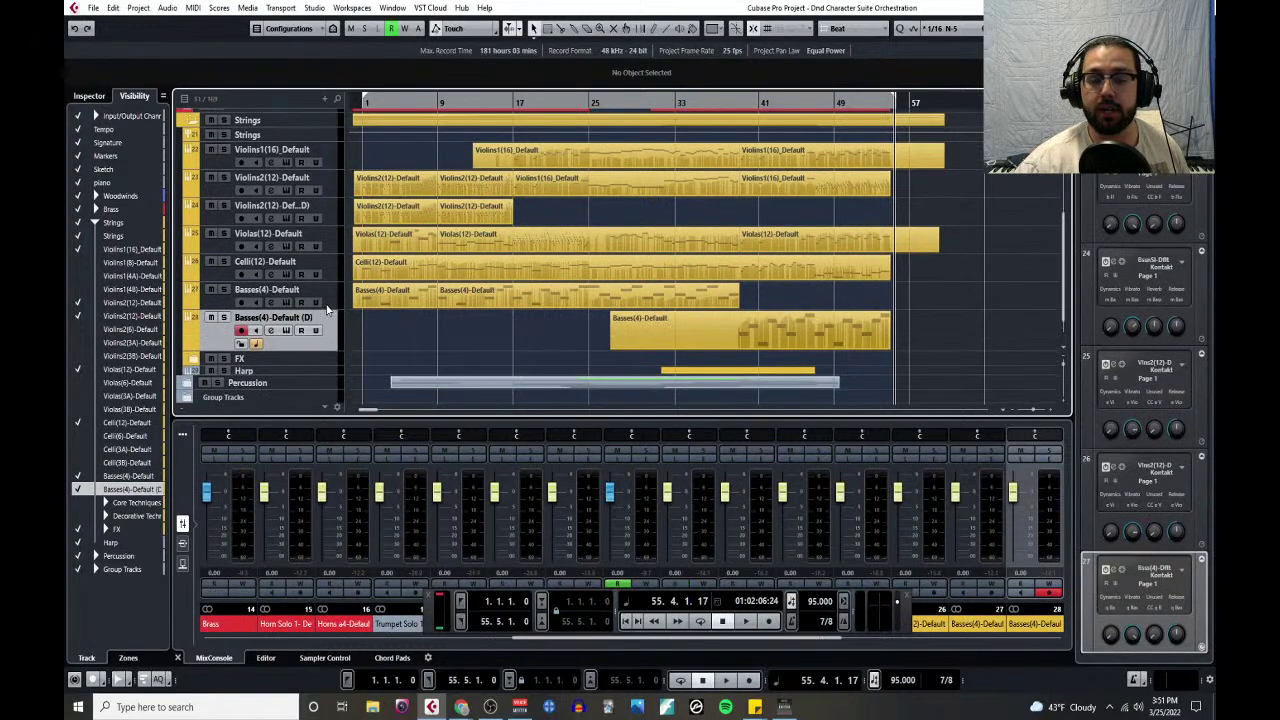
- Insert the S1 Imager Stereo effect in the first insert slot of the Violins1(16)_Default track
scroll(326, 309, up, 2)
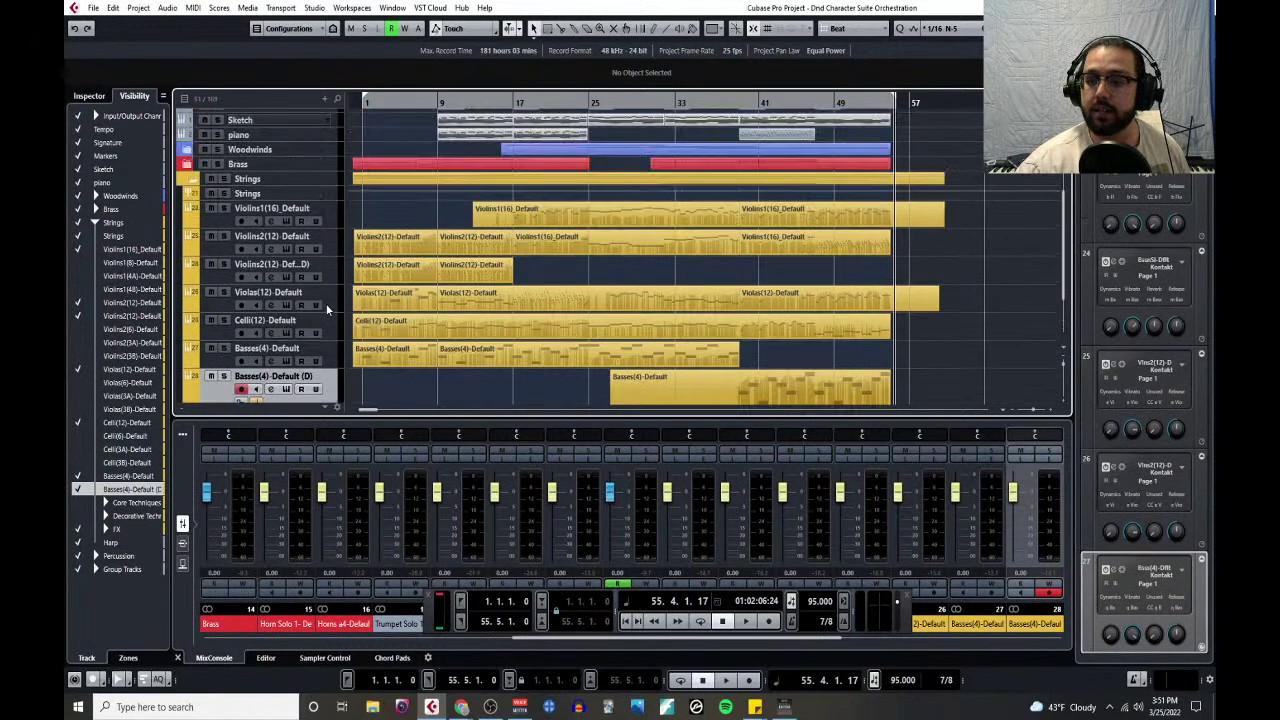
click(333, 222)
click(272, 221)
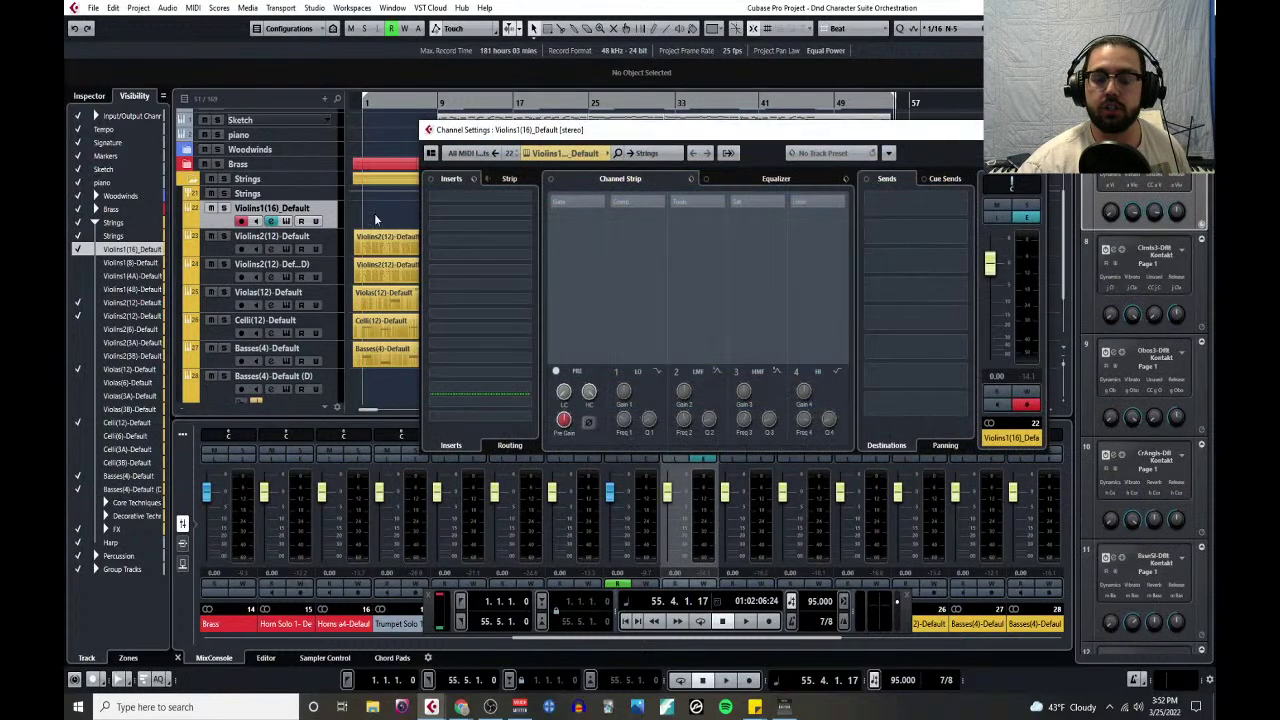
click(529, 197)
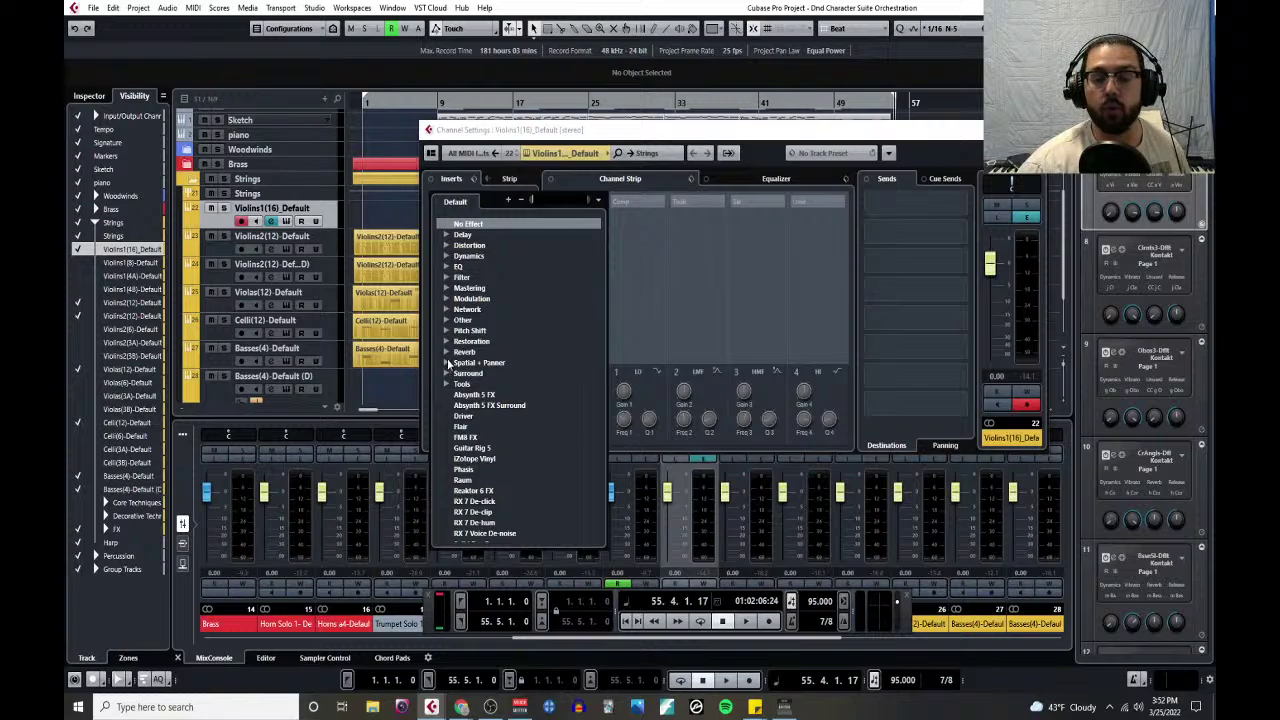
click(448, 364)
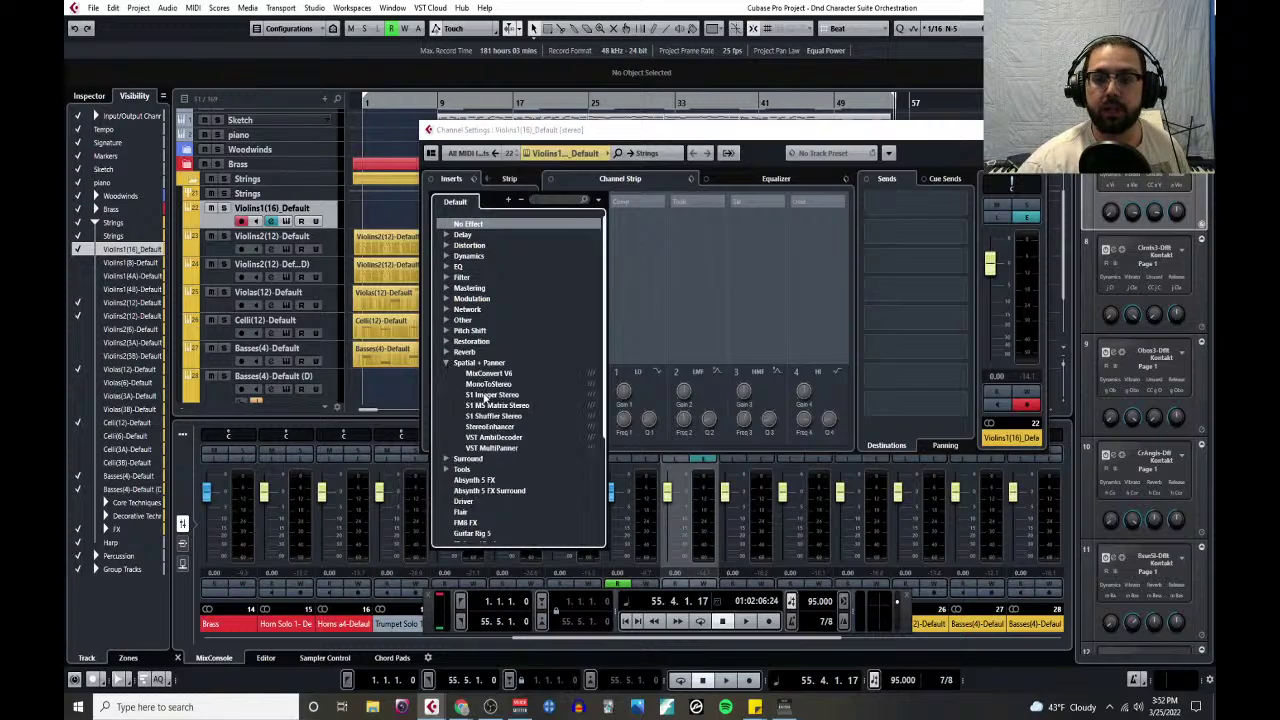
click(490, 395)
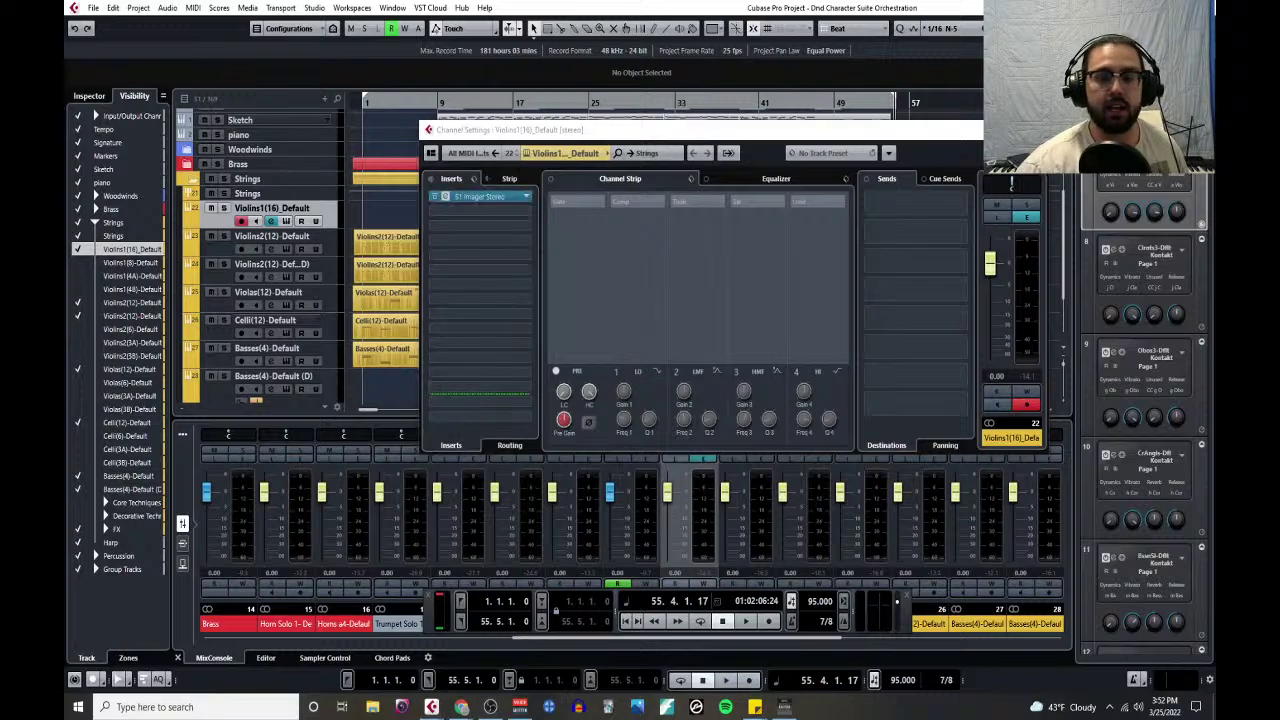
drag(729, 222, 798, 196)
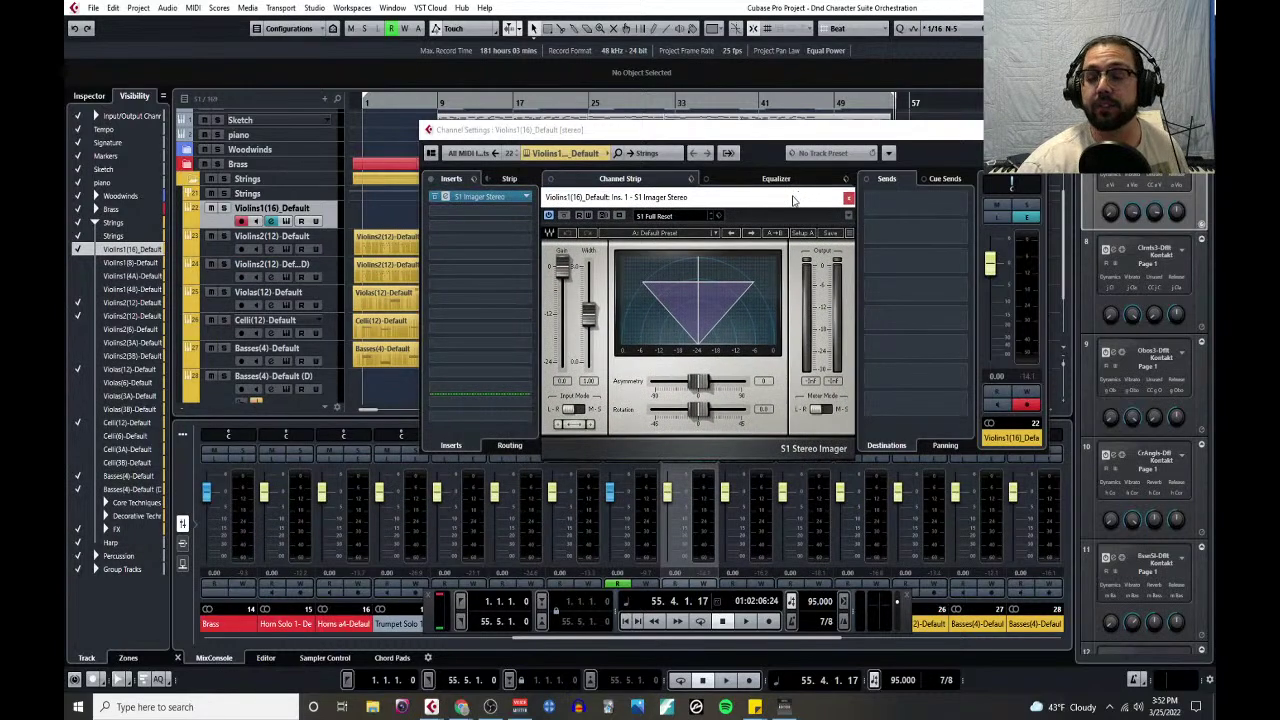
- Load the Violin1 user preset in the Violins1(16)_Default imager and close the plug-in and channel settings
click(716, 234)
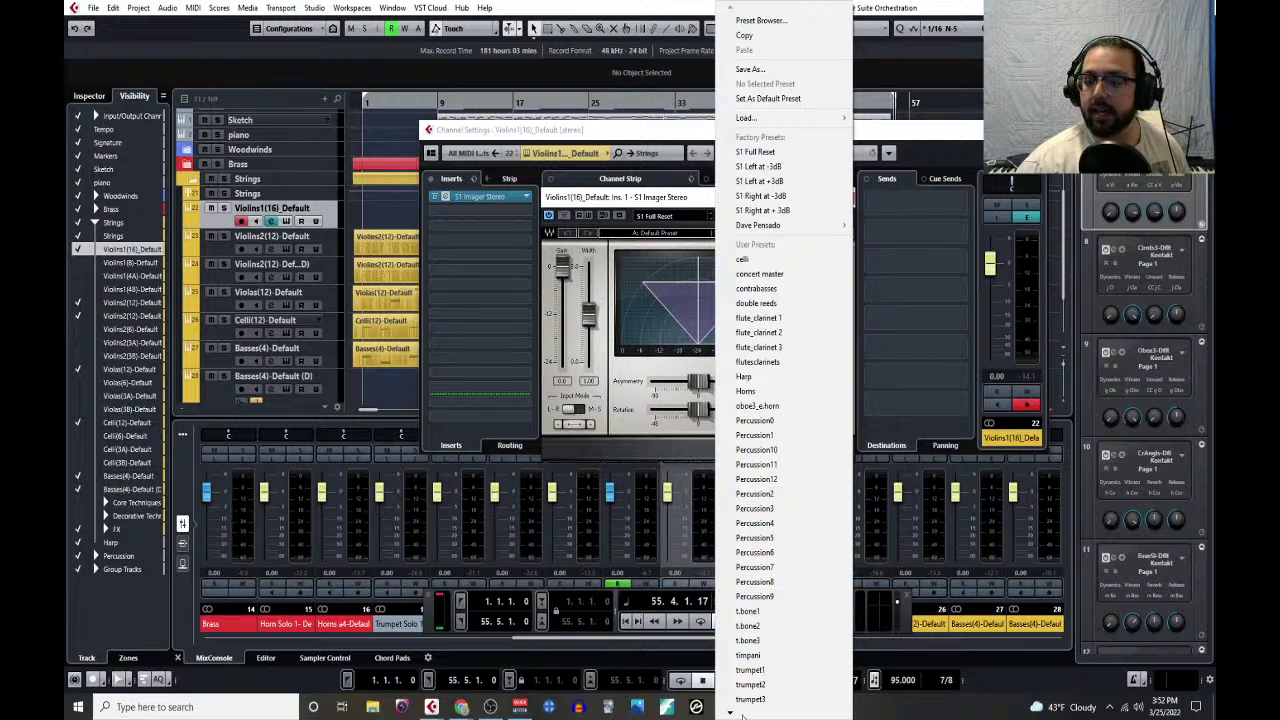
mouse_move(735, 713)
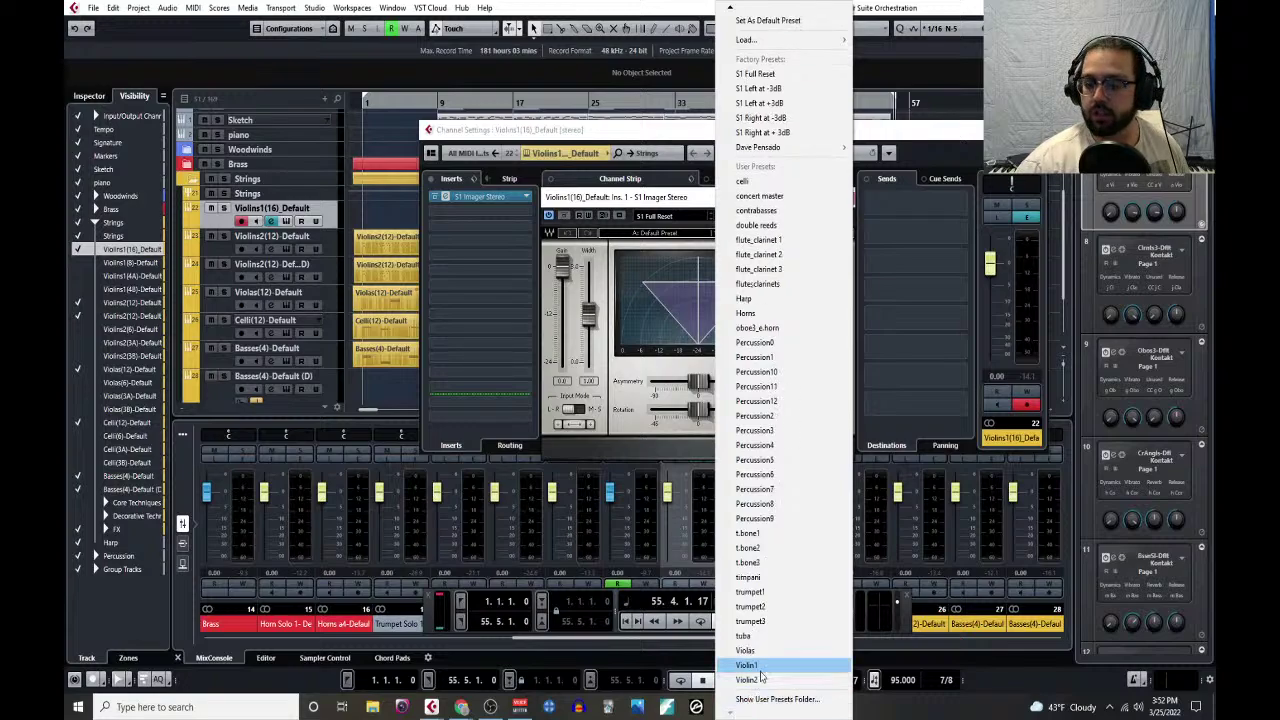
click(760, 668)
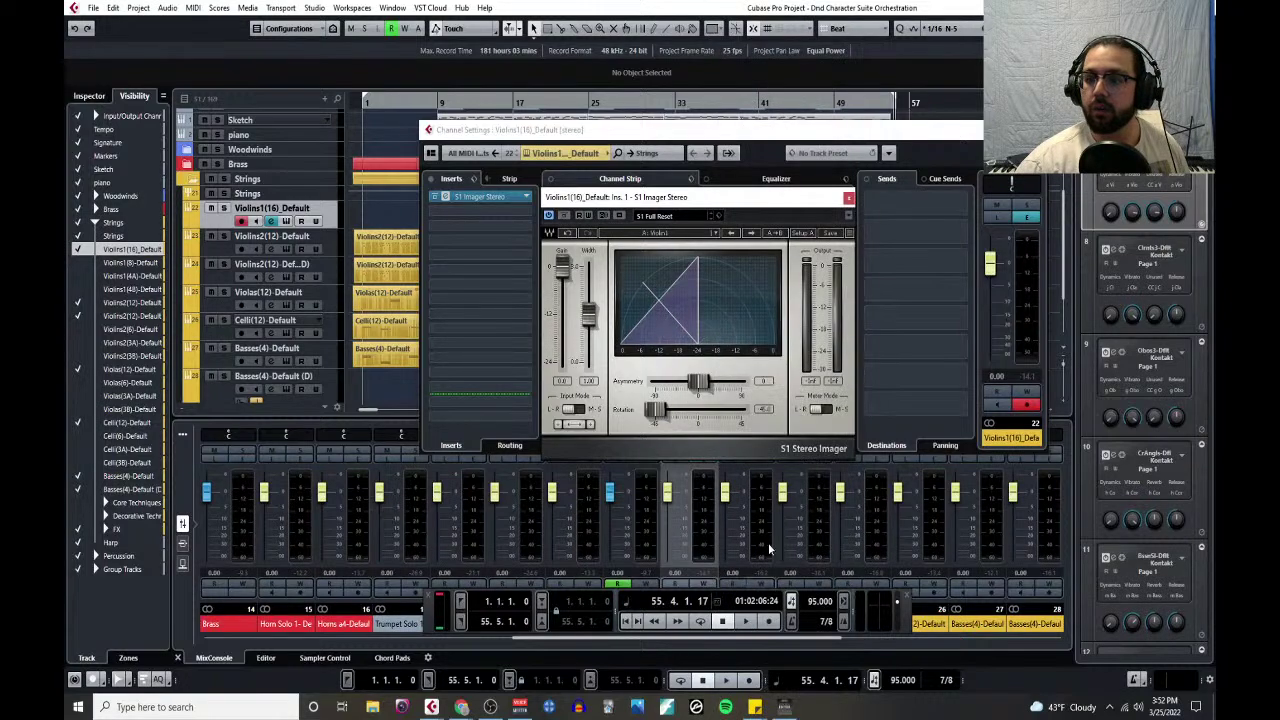
click(849, 198)
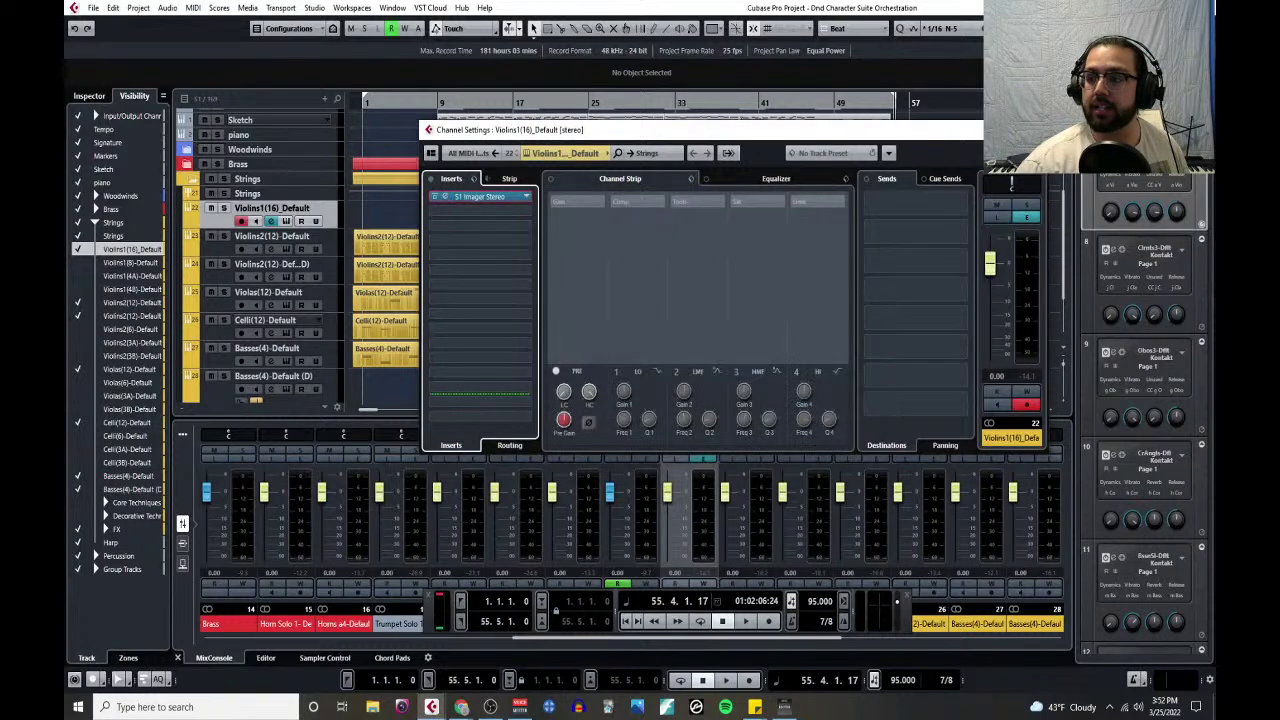
key(Escape)
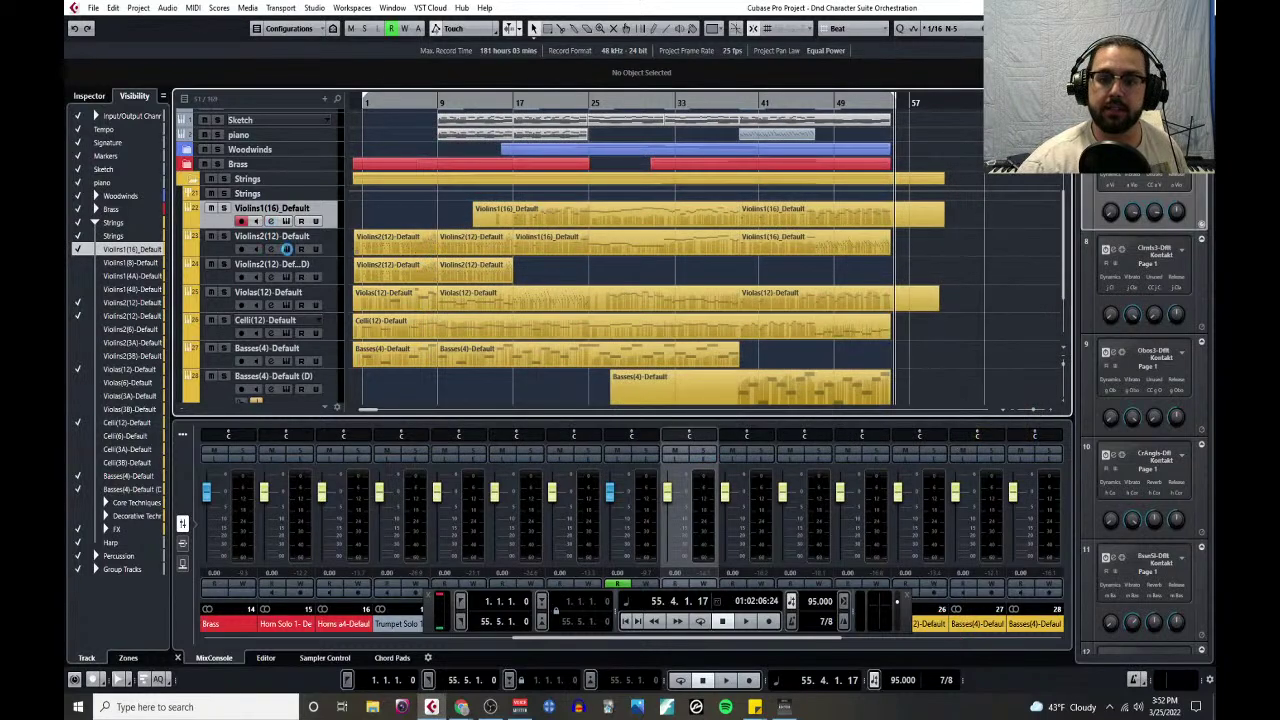
- Insert the S1 Imager Stereo effect in the first insert slot of the Violins2(12)-Default track
click(328, 234)
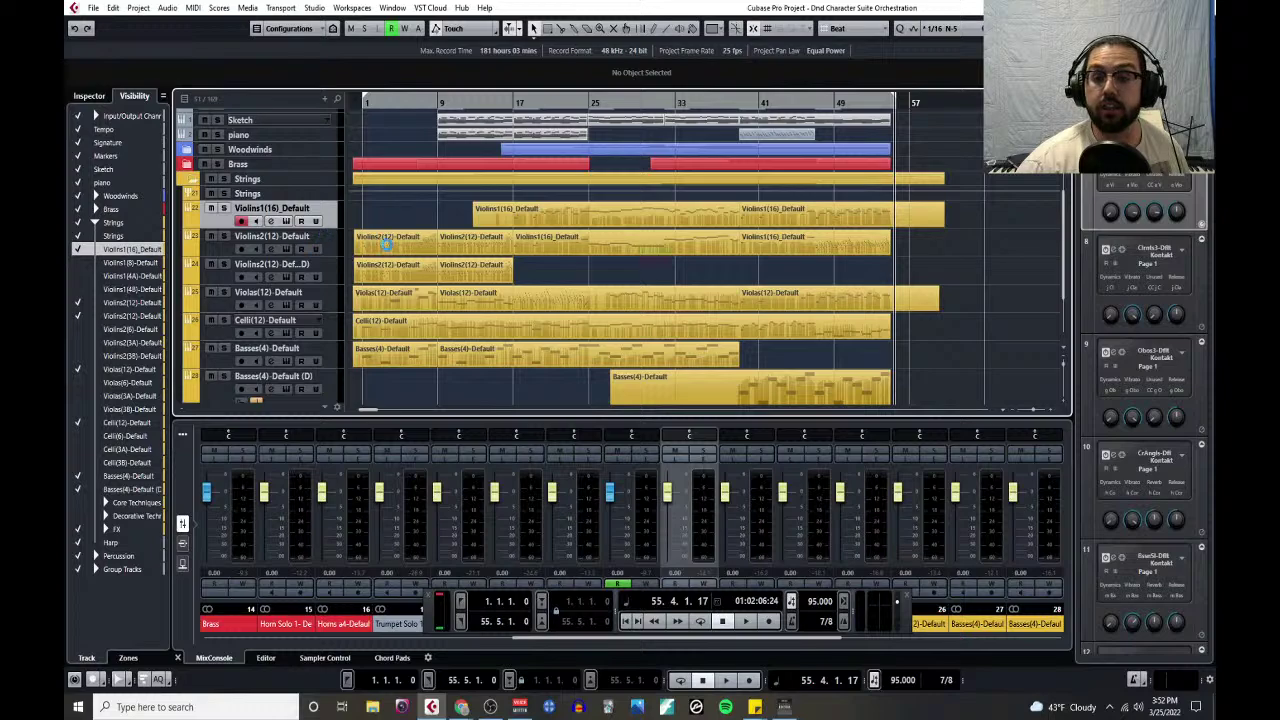
click(954, 44)
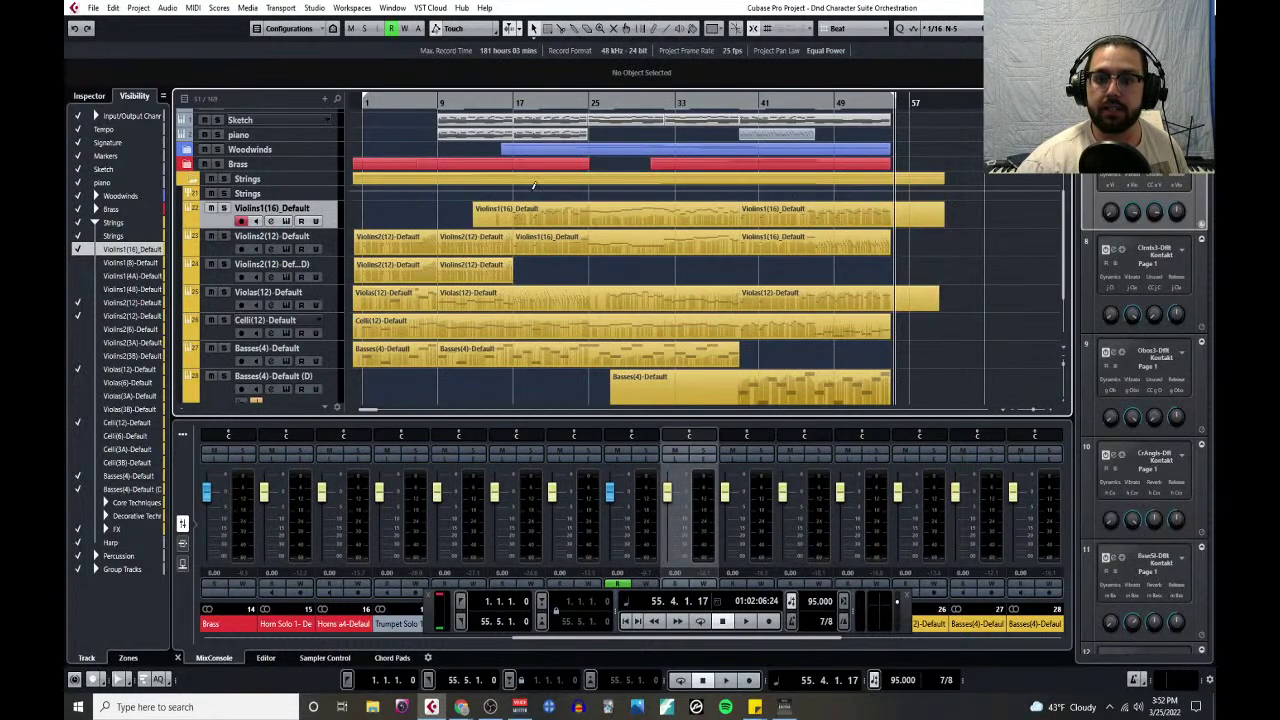
click(273, 248)
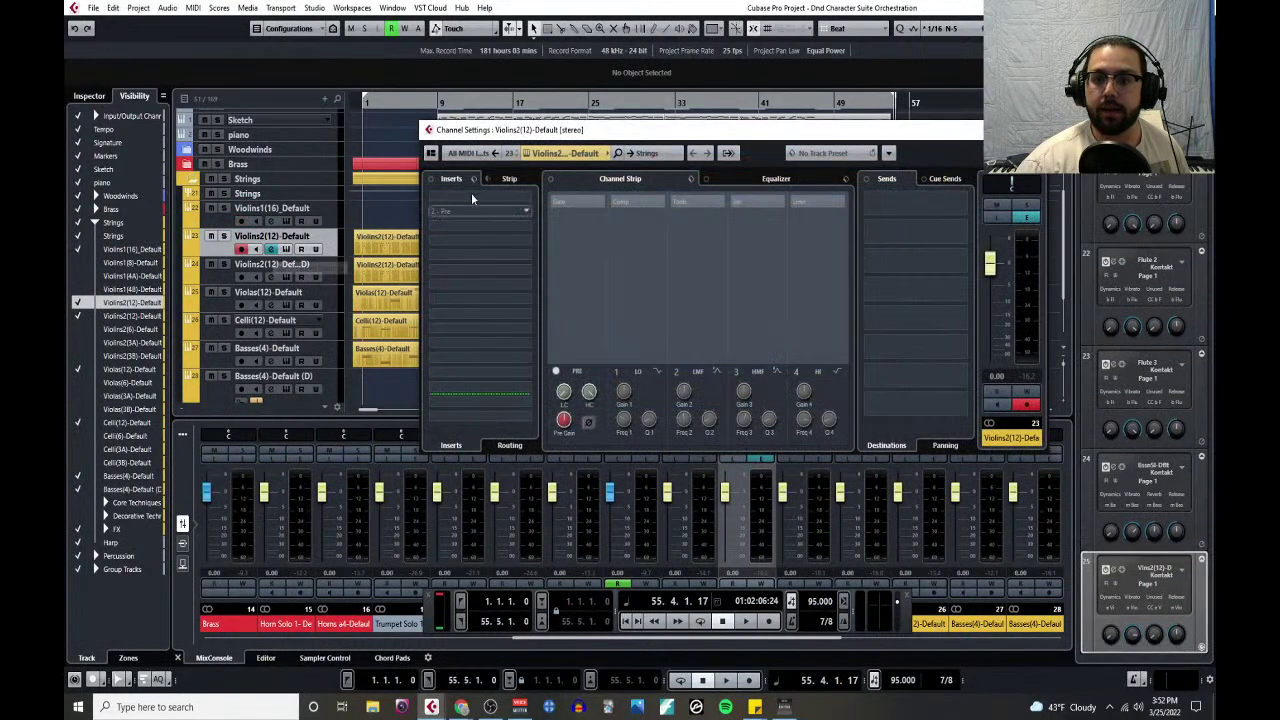
click(527, 199)
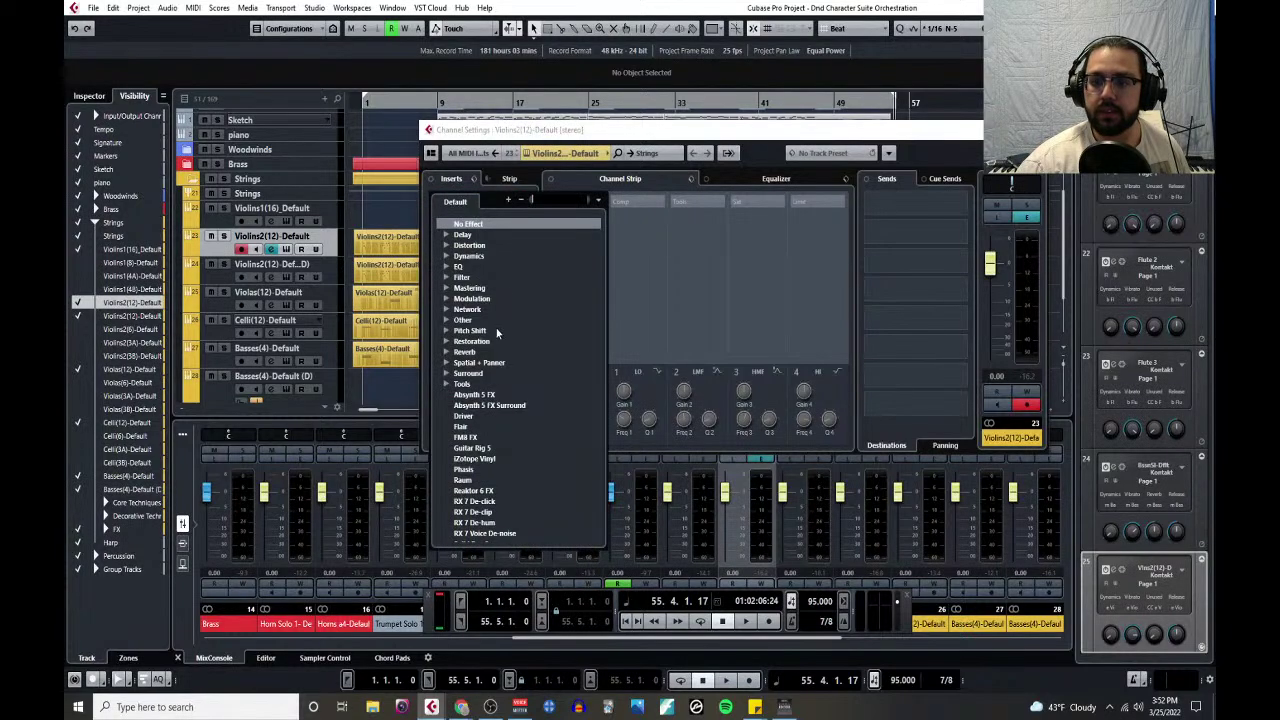
click(451, 372)
click(474, 396)
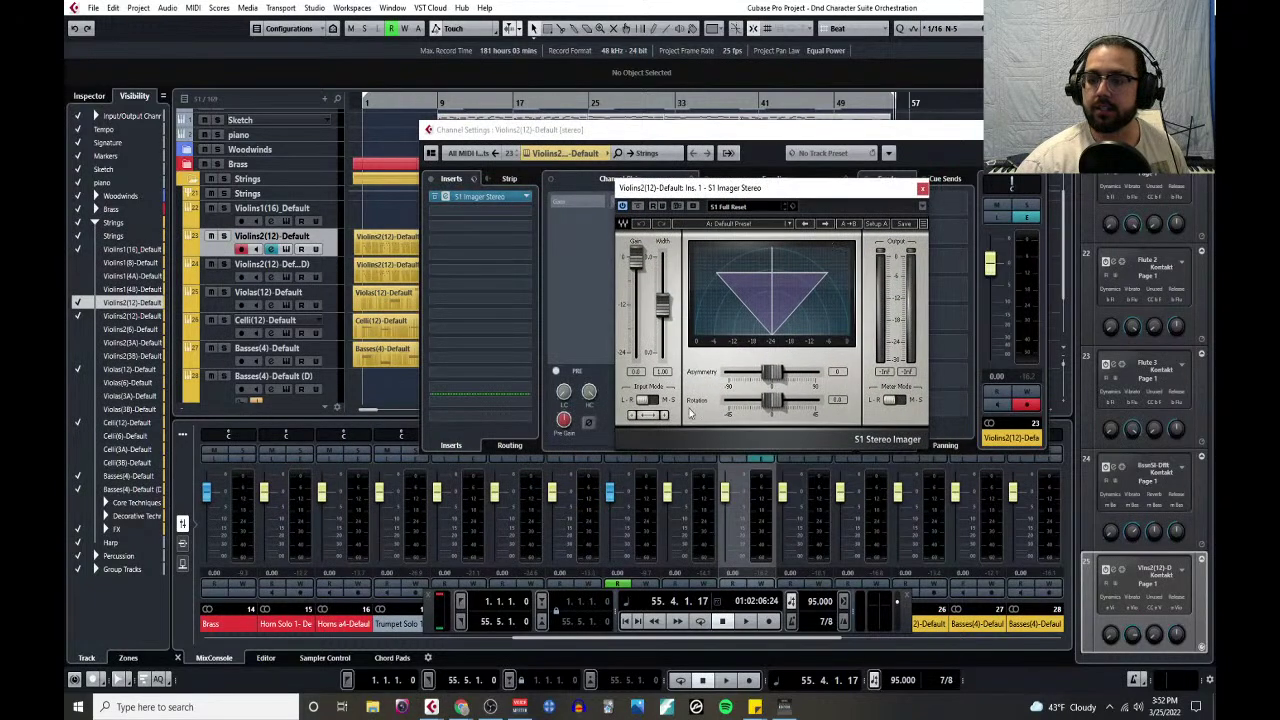
- Load the Violin2 user preset in the Violins2(12)-Default imager and close the plug-in and channel settings
click(754, 228)
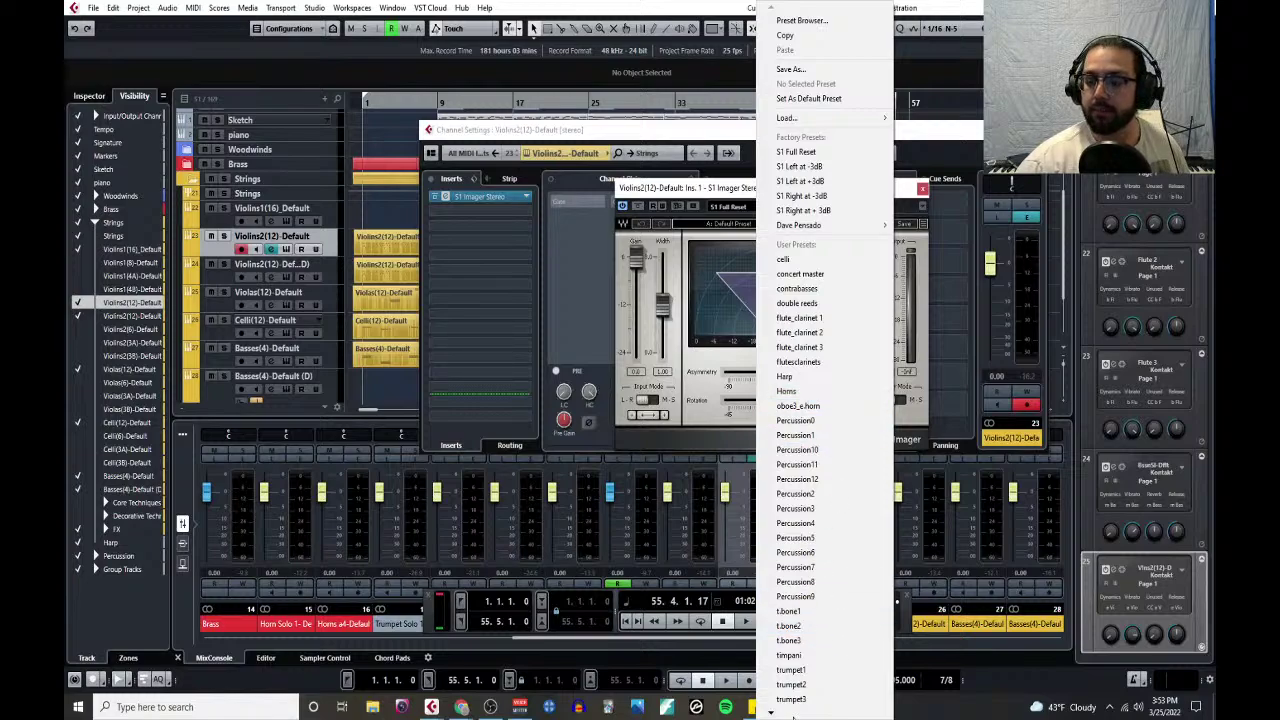
mouse_move(797, 716)
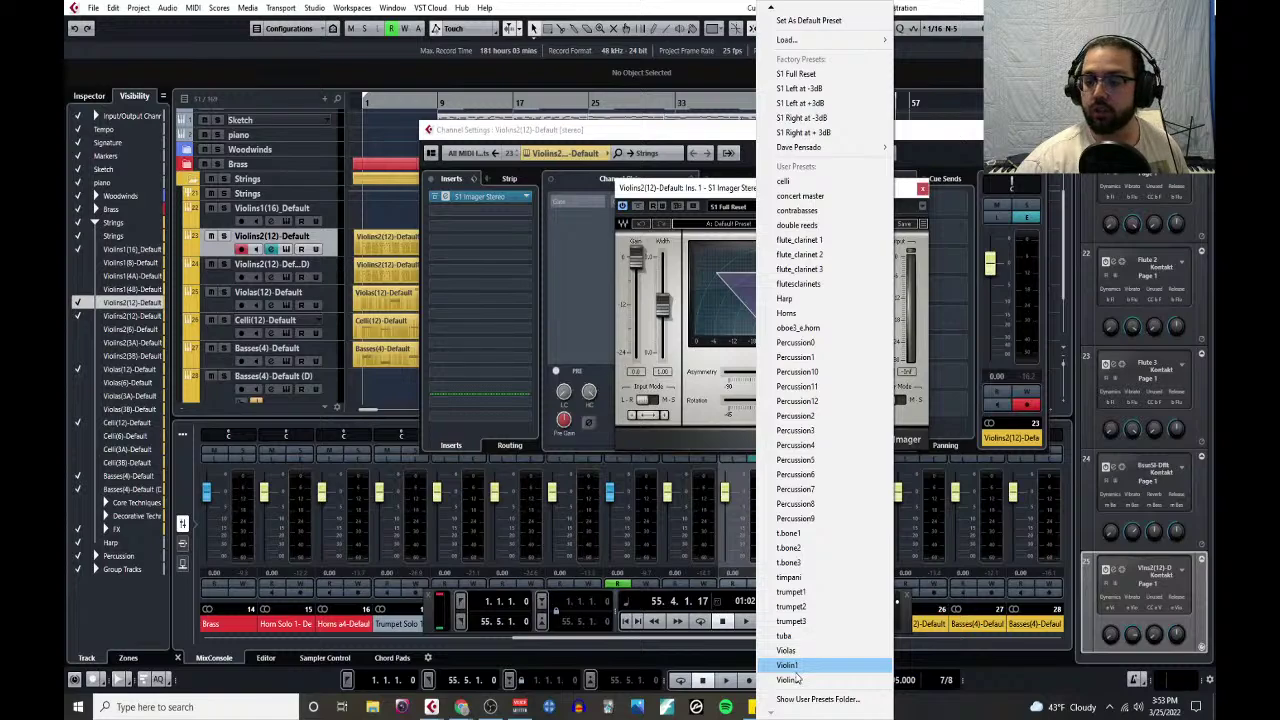
click(788, 680)
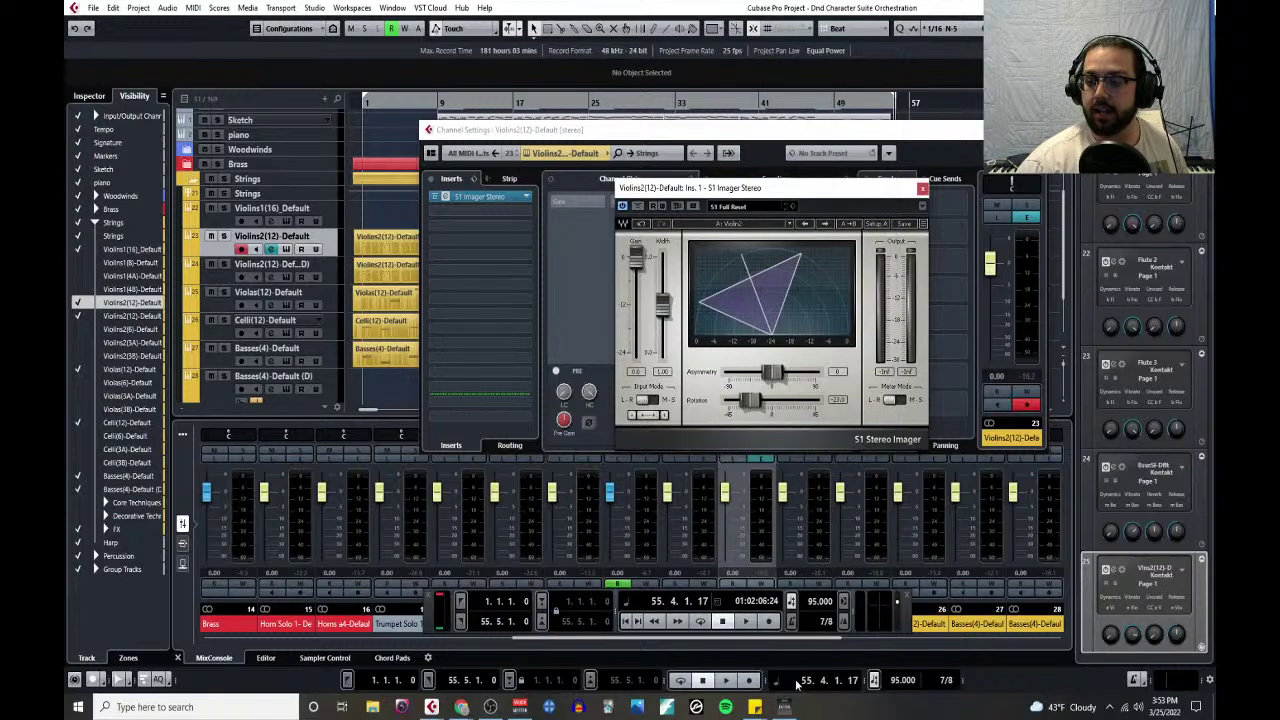
click(922, 189)
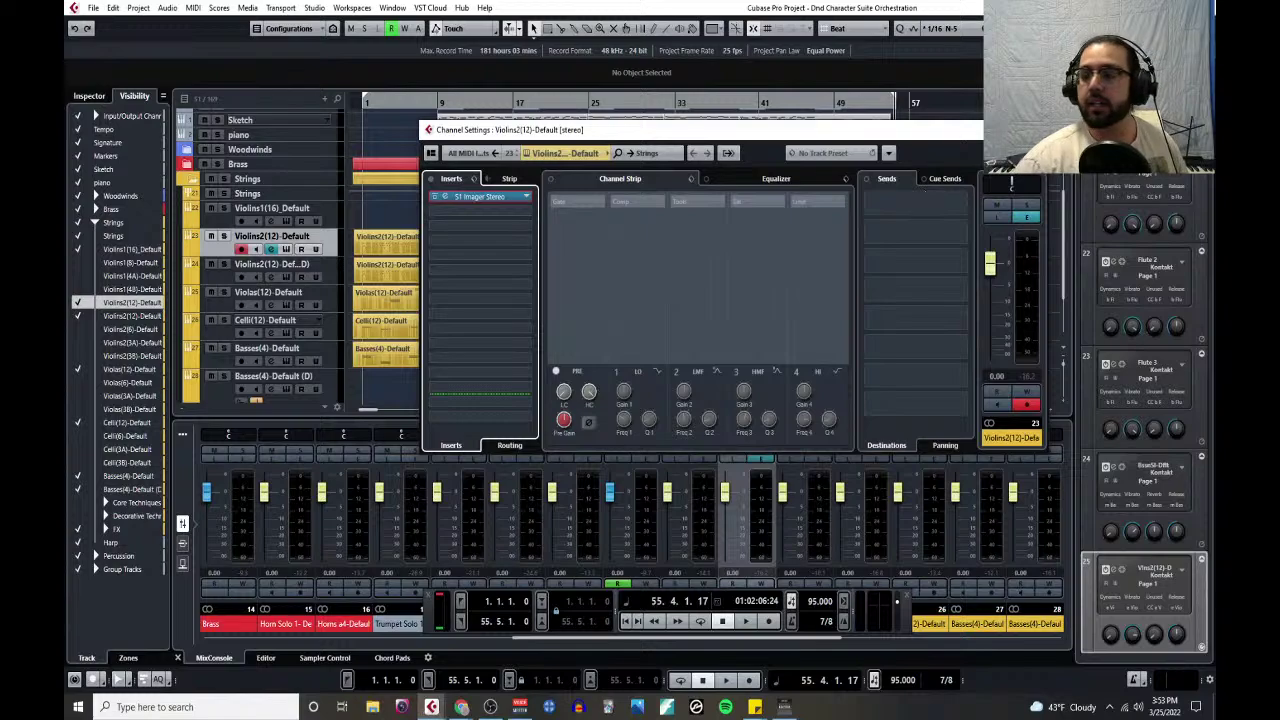
click(975, 130)
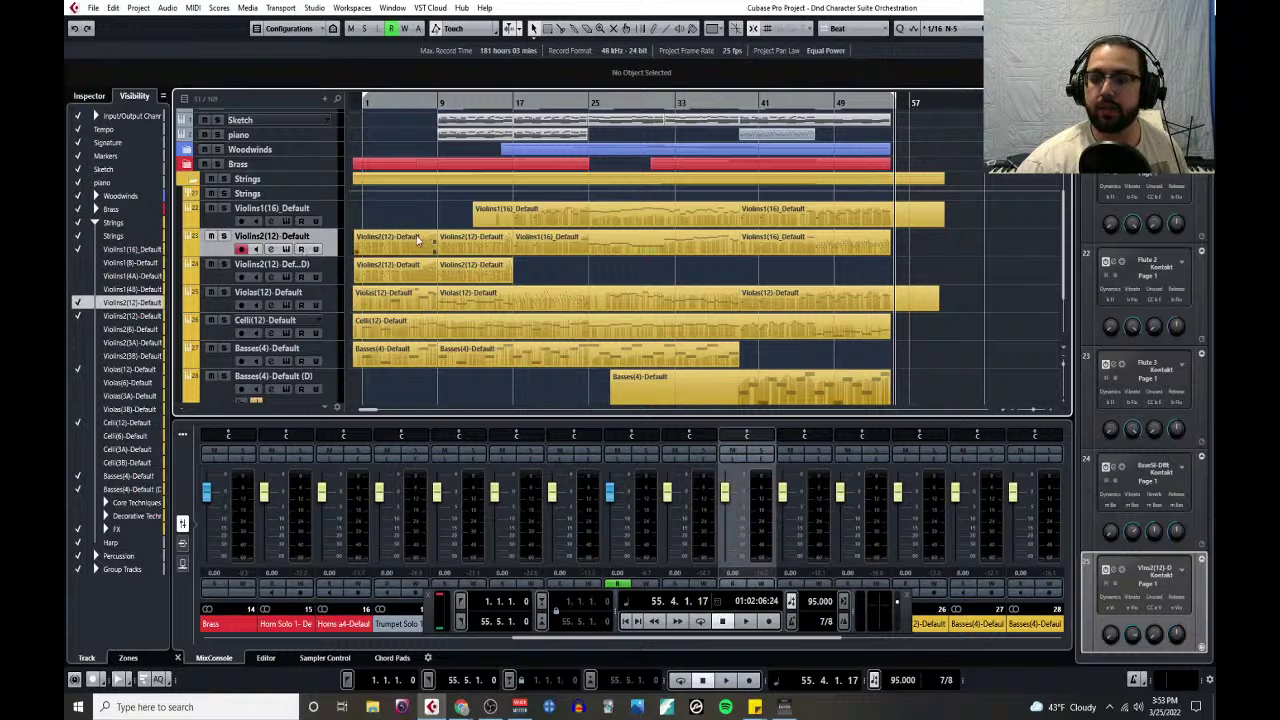
- Insert the S1 Imager Stereo effect in the first insert slot of the Violas(12)-Default track
click(276, 303)
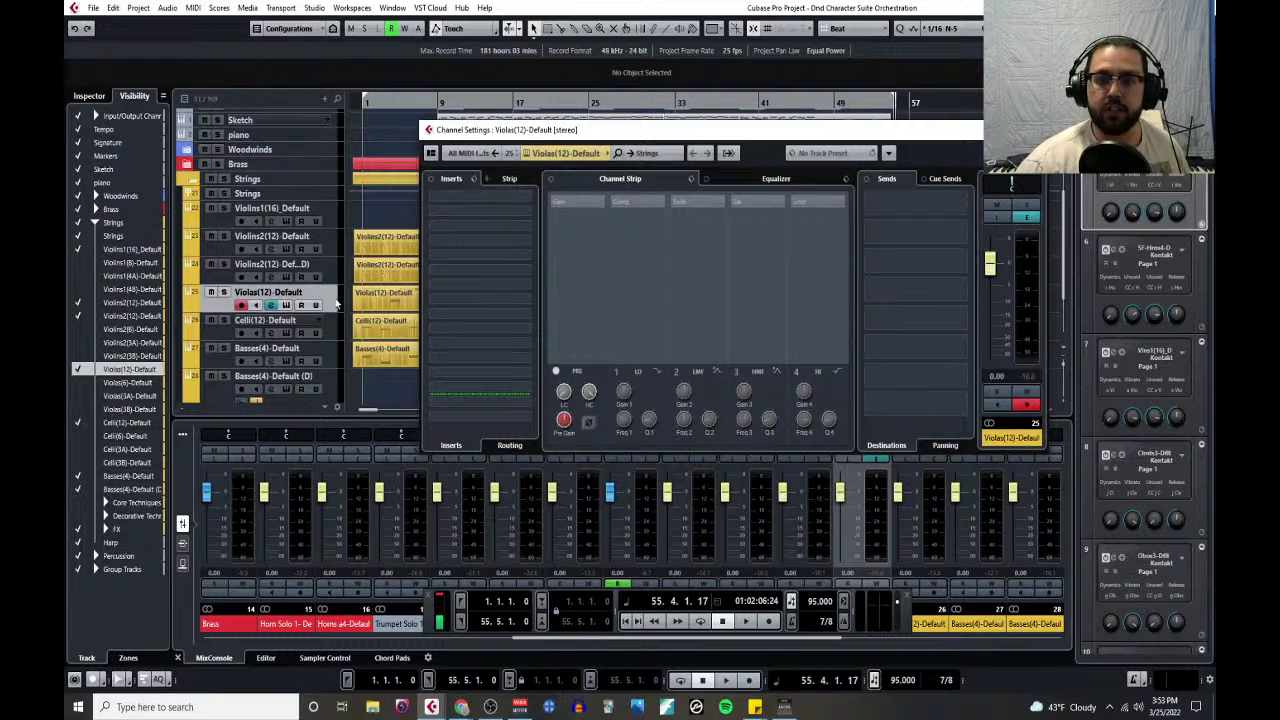
click(488, 198)
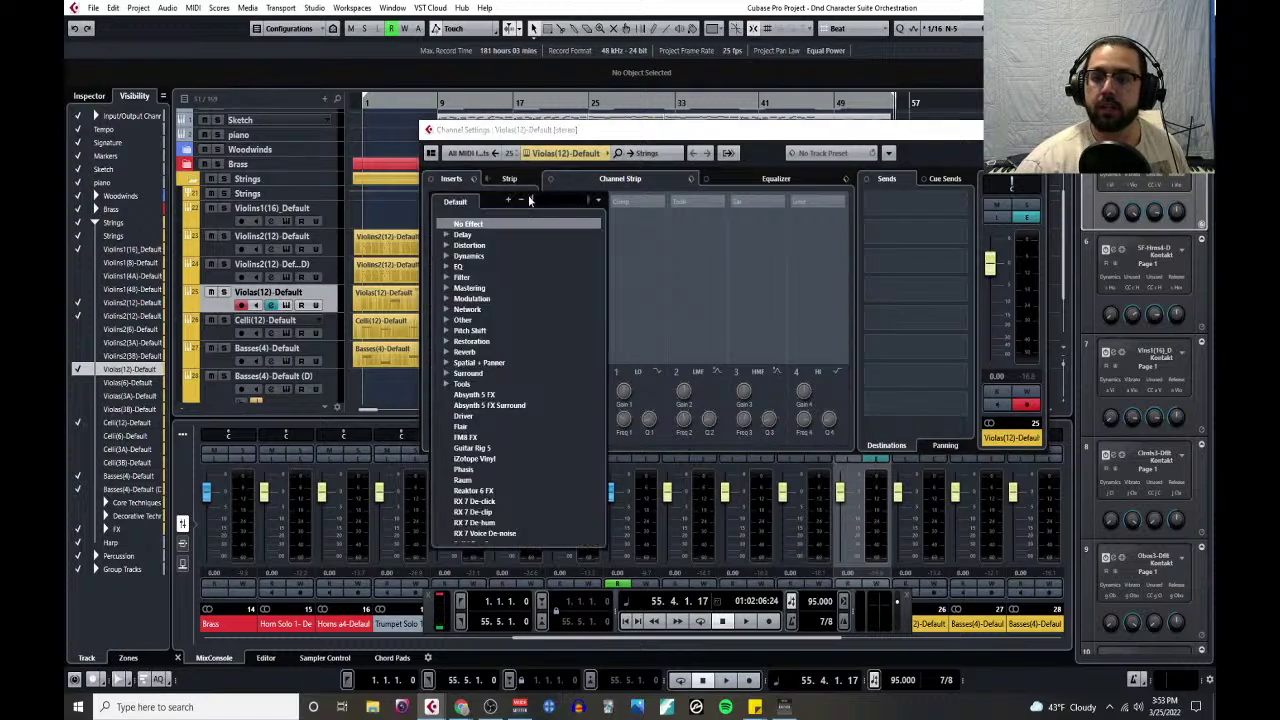
click(447, 363)
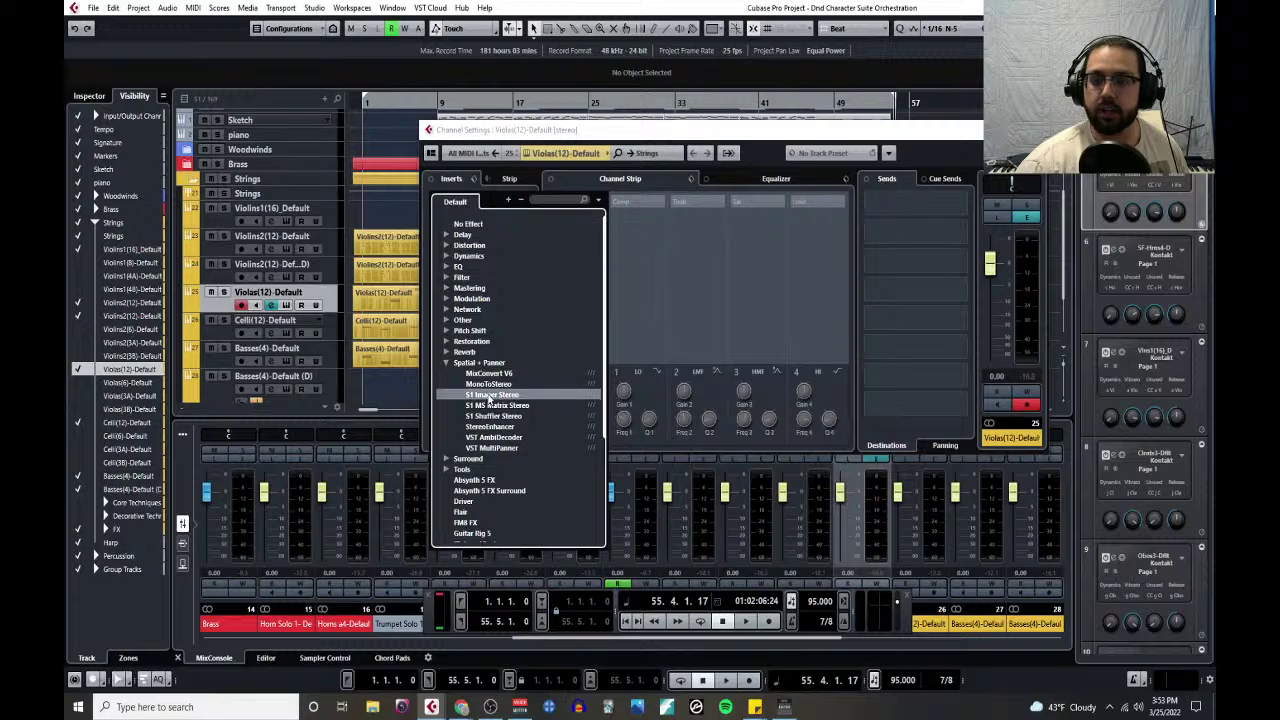
click(490, 394)
drag(400, 260, 696, 230)
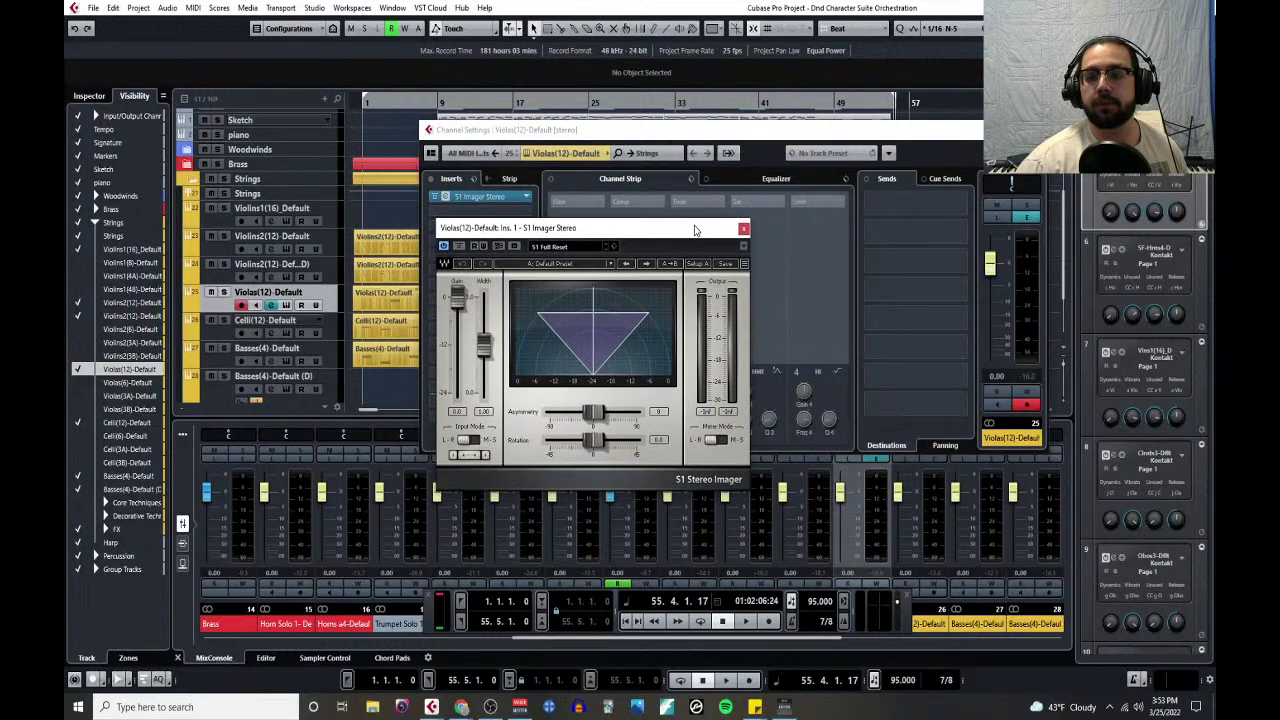
- Load the Violas user preset in the Violas(12)-Default imager, then close the plug-in and channel settings
click(612, 265)
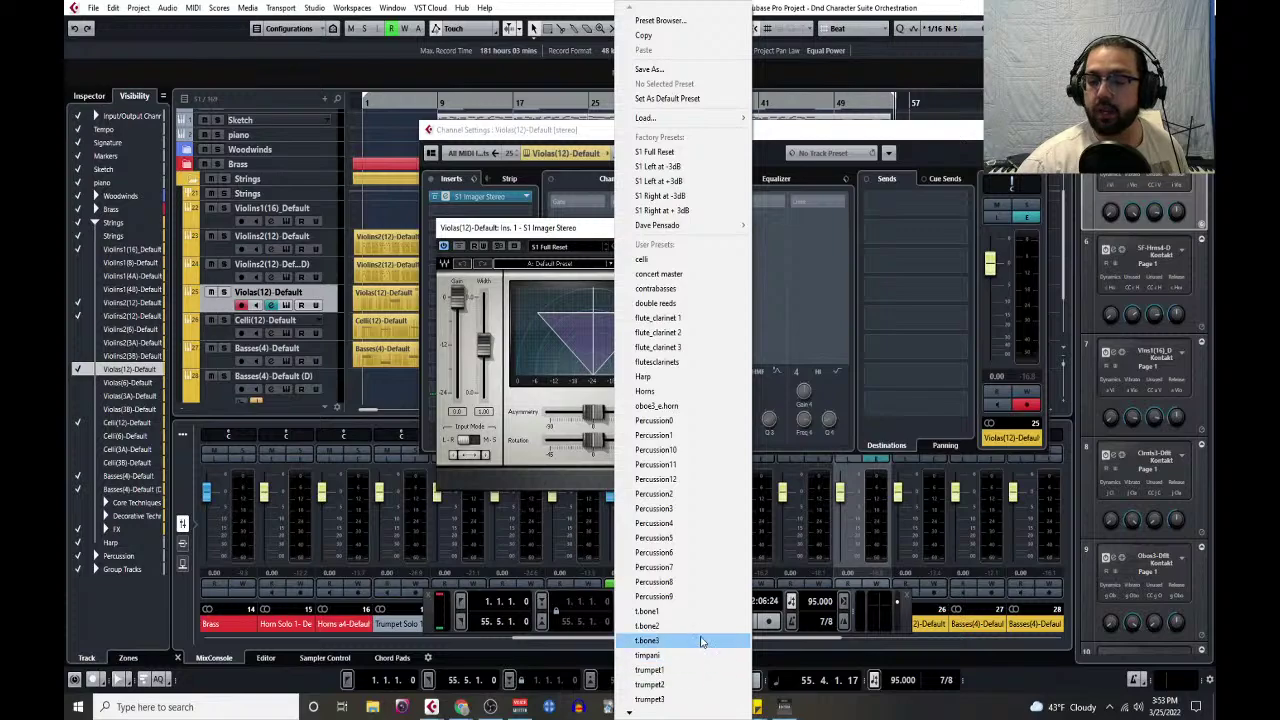
scroll(662, 716, down, 3)
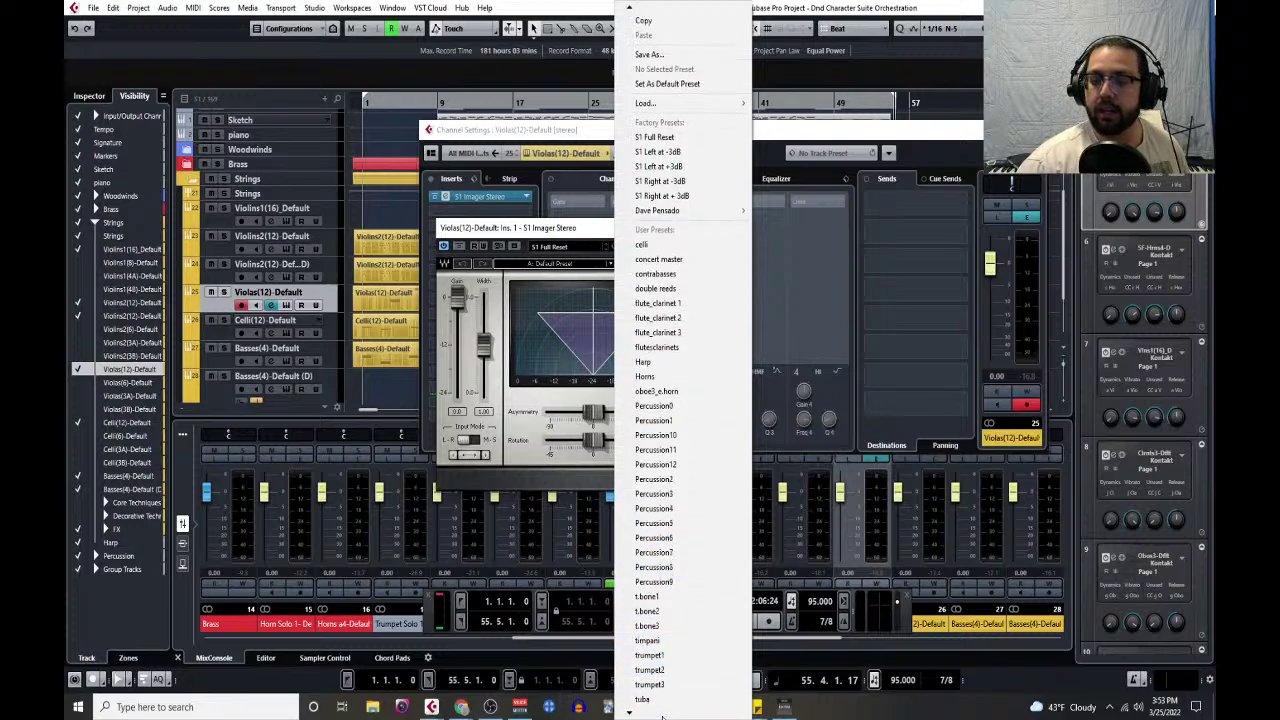
scroll(662, 716, down, 1)
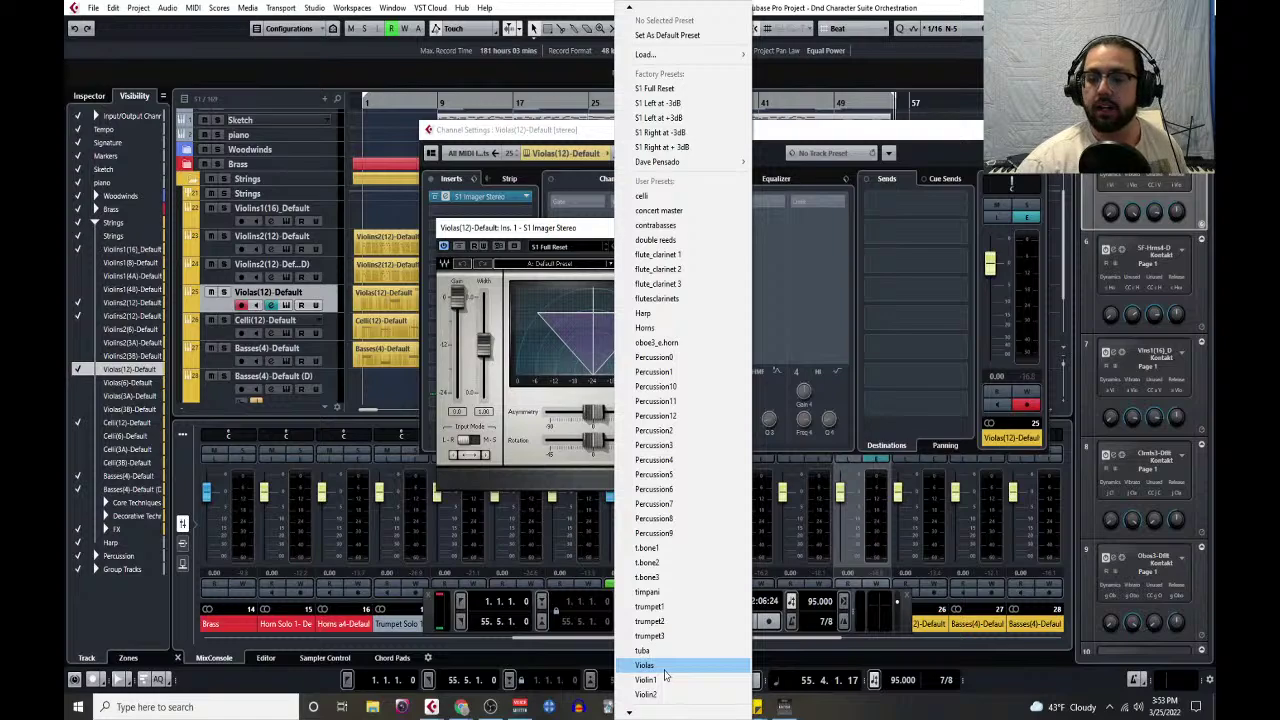
click(665, 672)
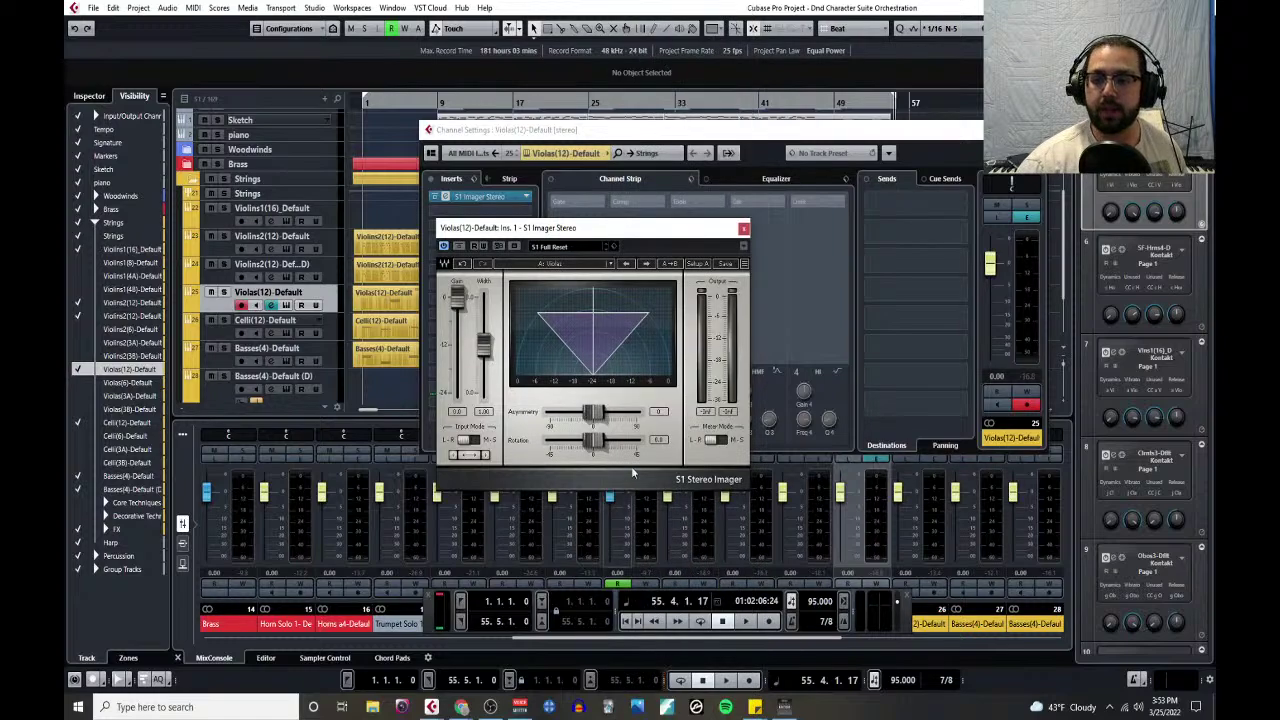
click(744, 229)
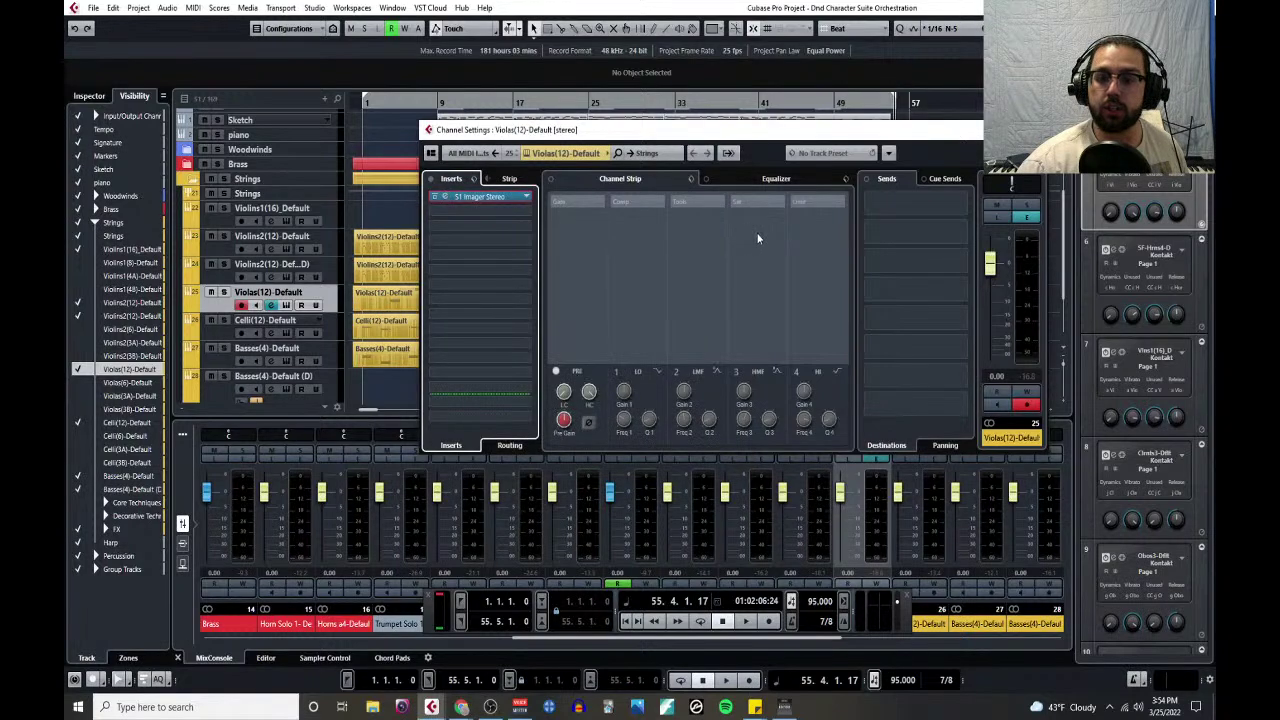
click(503, 198)
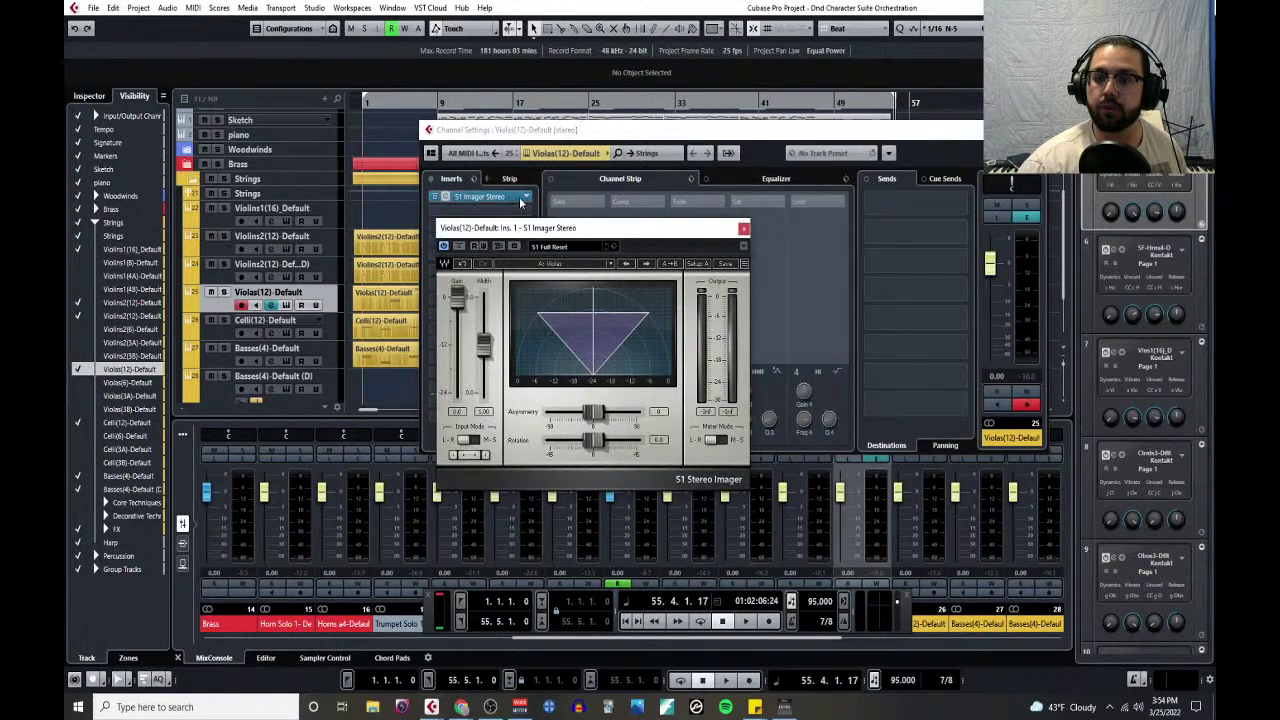
click(743, 229)
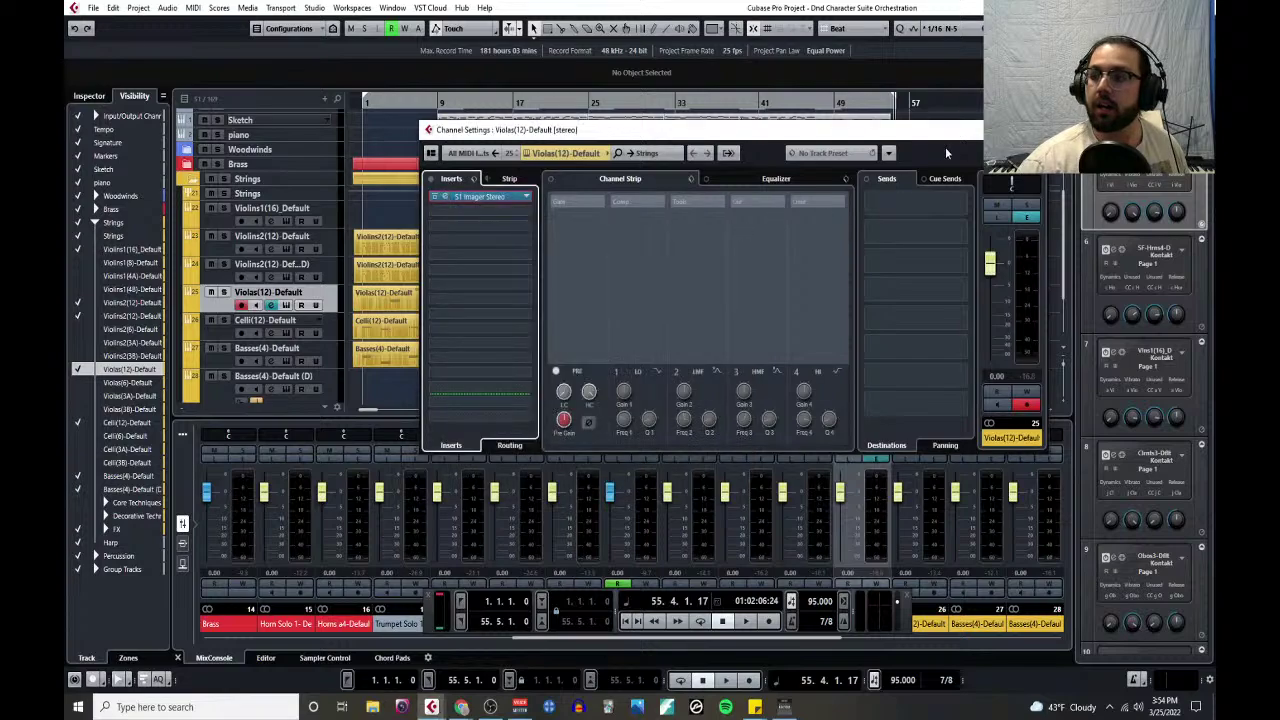
click(270, 305)
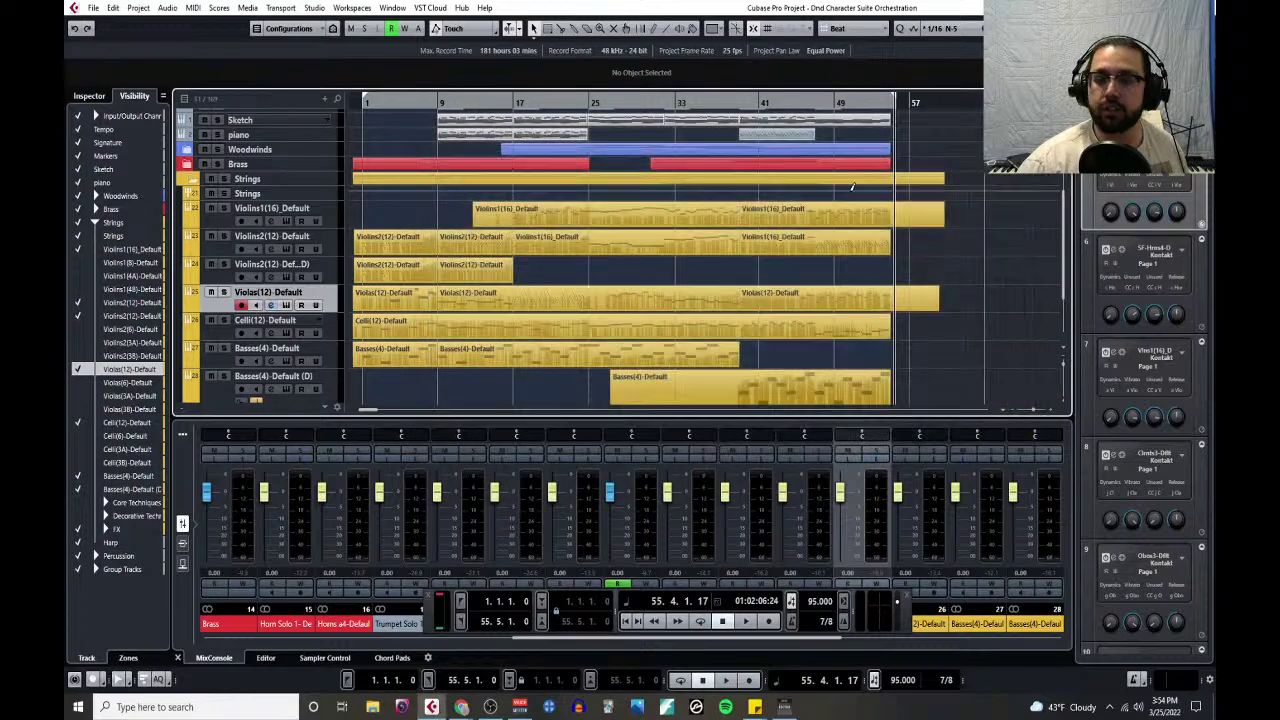
- Insert the S1 Imager Stereo effect in the first insert slot of the Celli(12)-Default track
click(270, 333)
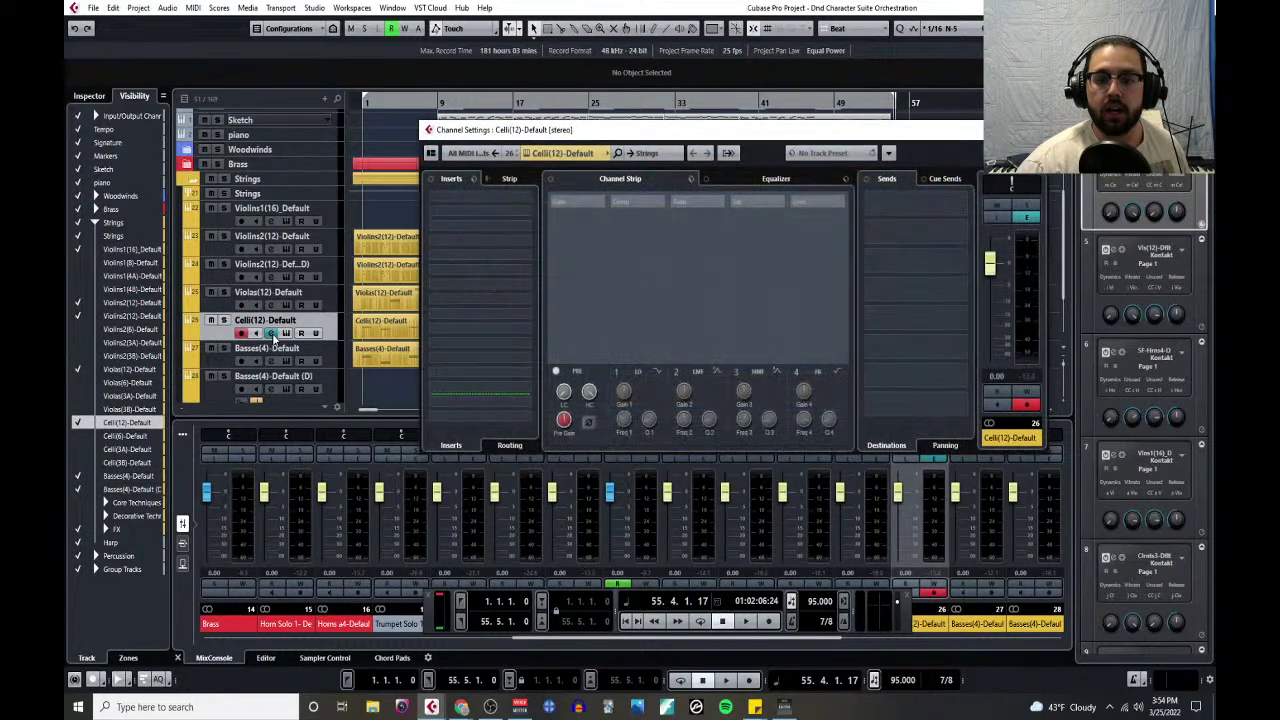
click(495, 206)
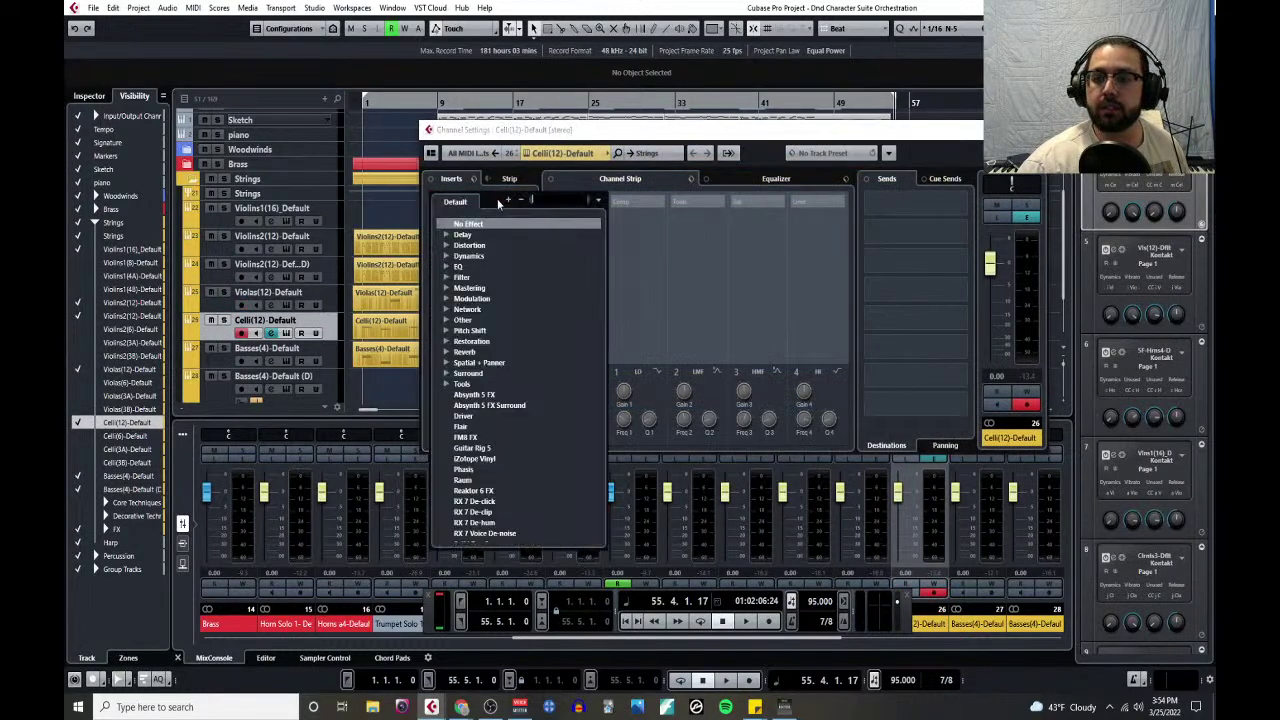
click(447, 362)
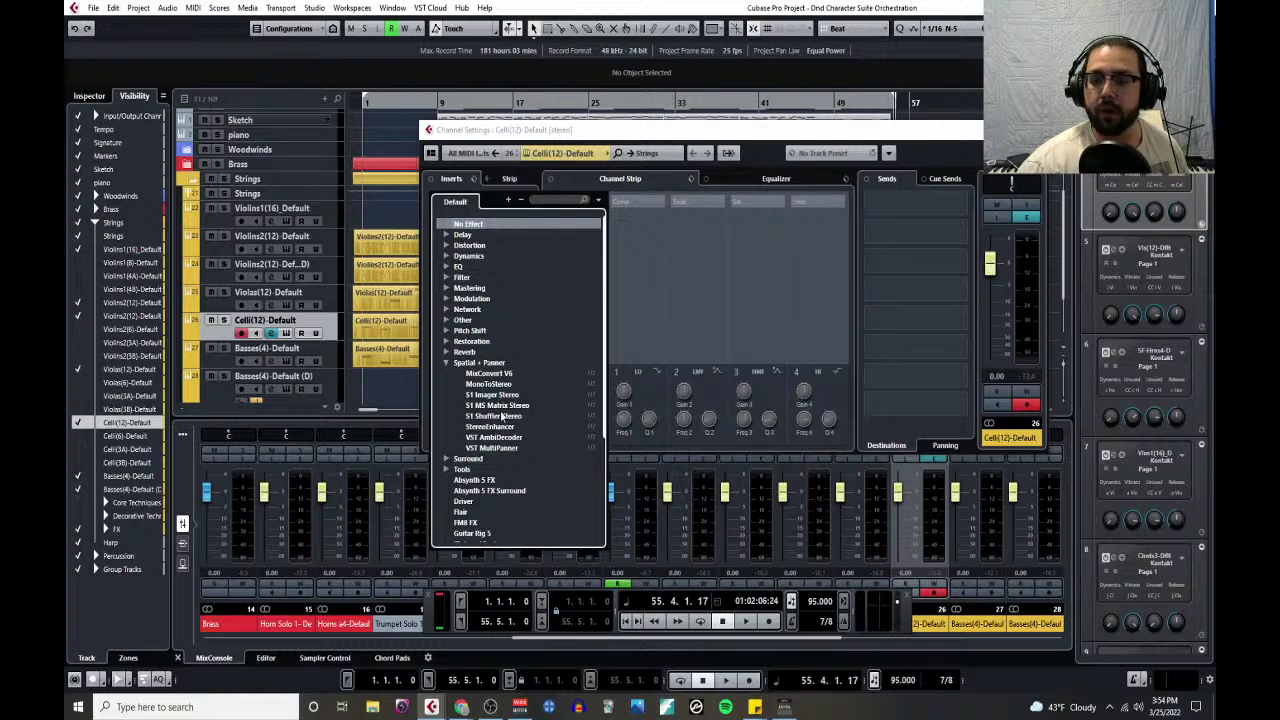
click(500, 394)
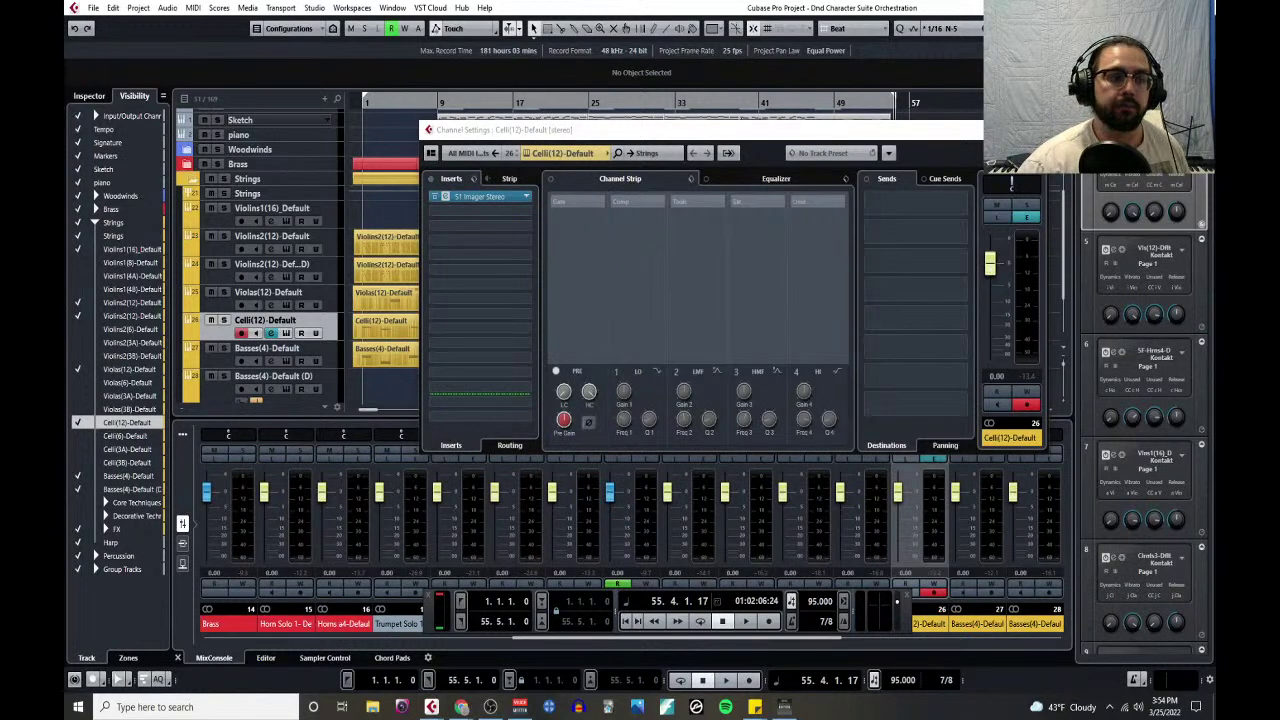
- Load the celli user preset in the Celli(12)-Default imager and close the plug-in and channel settings
click(651, 190)
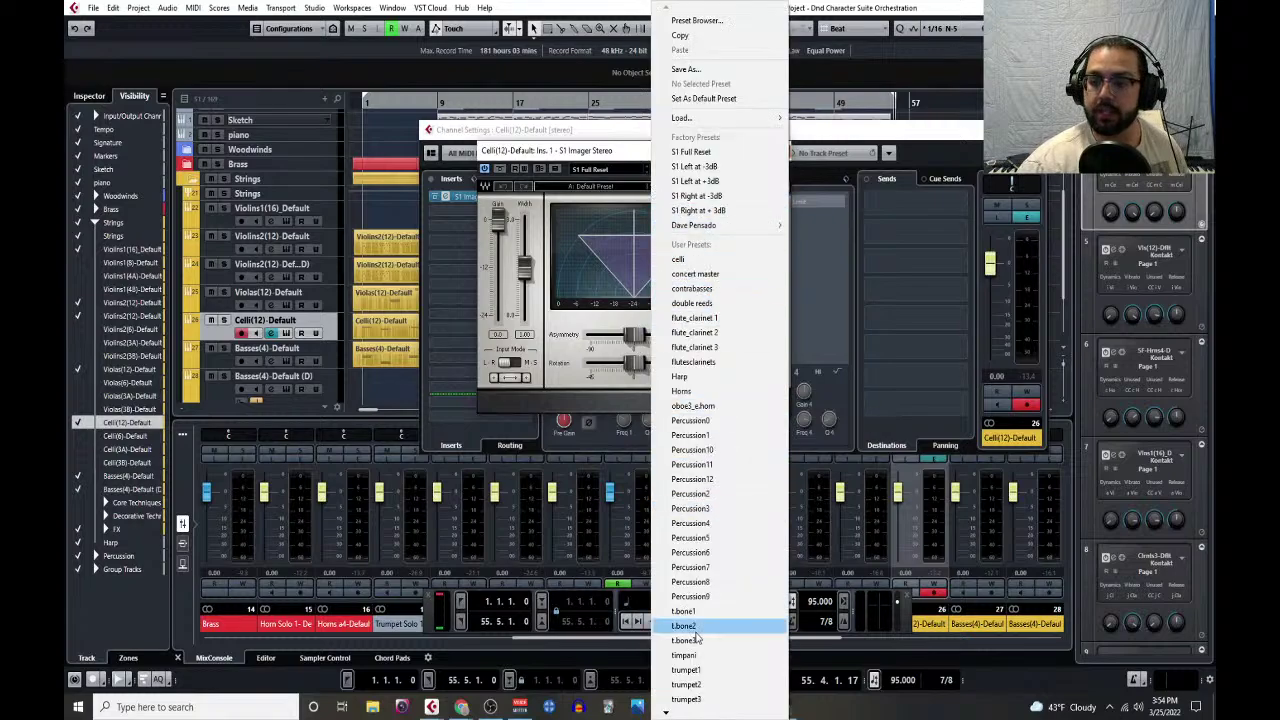
click(690, 259)
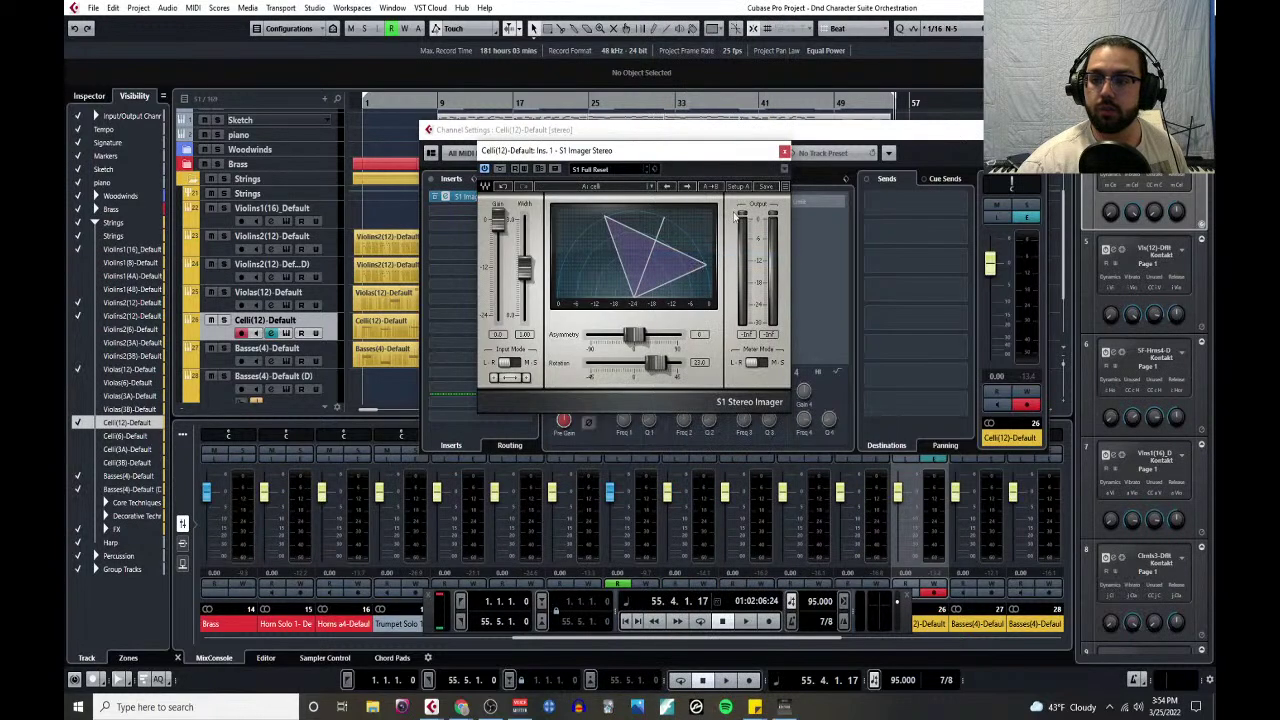
click(784, 151)
click(973, 130)
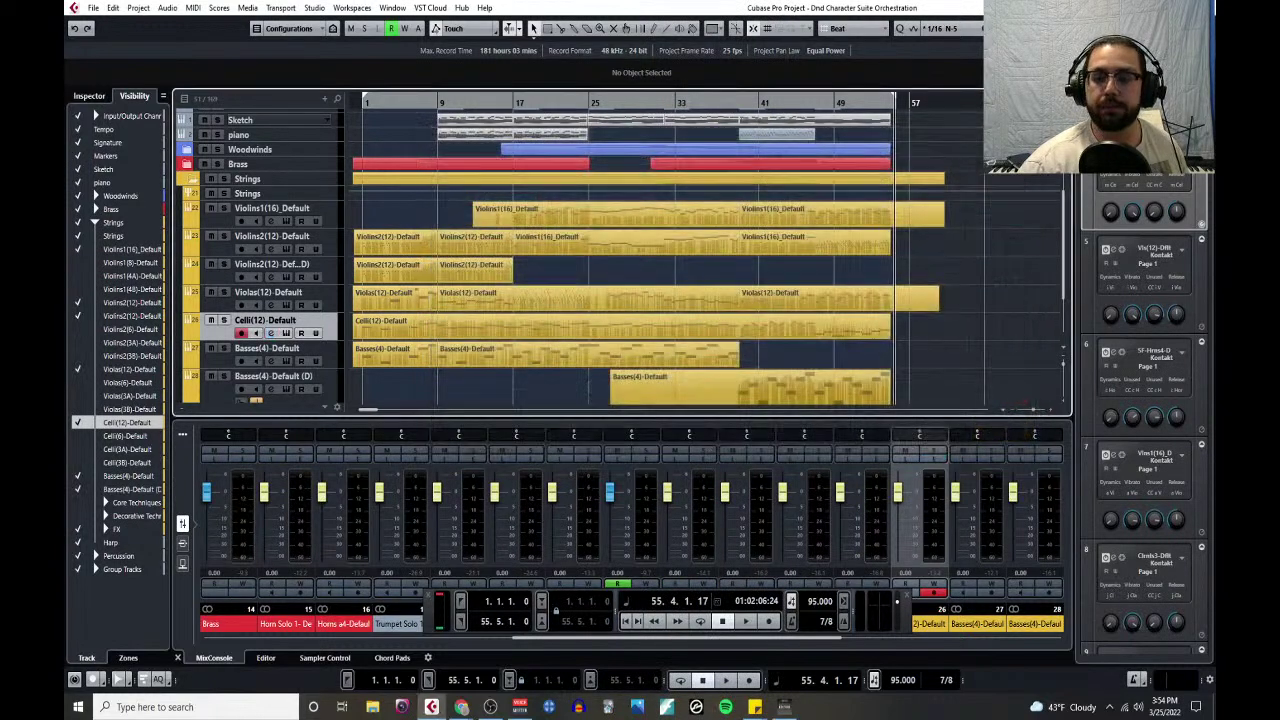
- Insert the S1 Imager Stereo effect in the first insert slot of the Basses(4)-Default track
scroll(252, 362, down, 3)
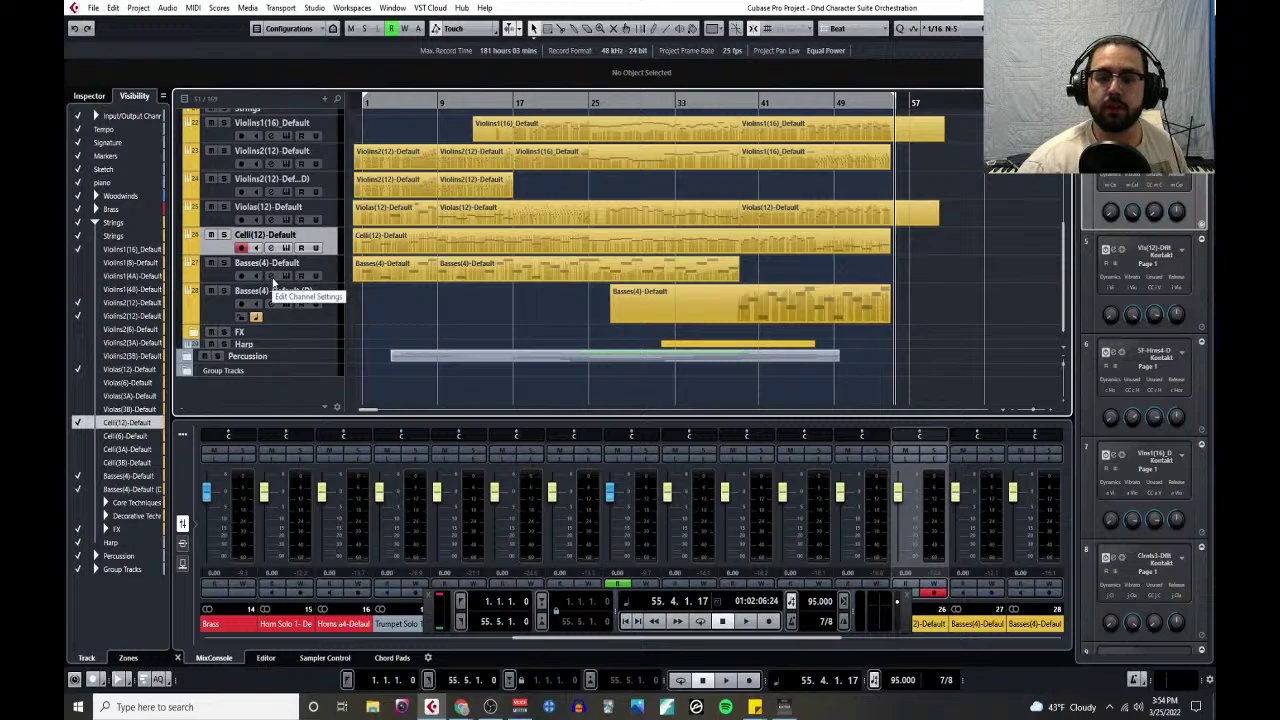
click(273, 281)
click(518, 196)
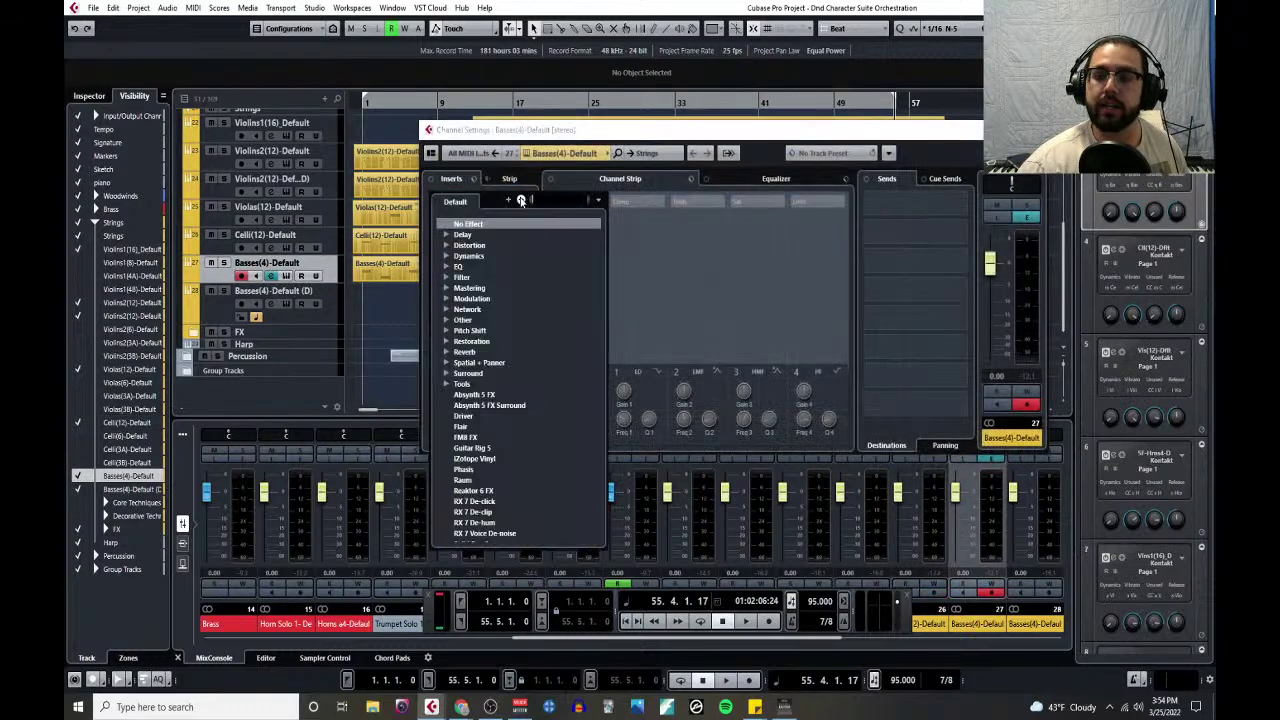
click(446, 364)
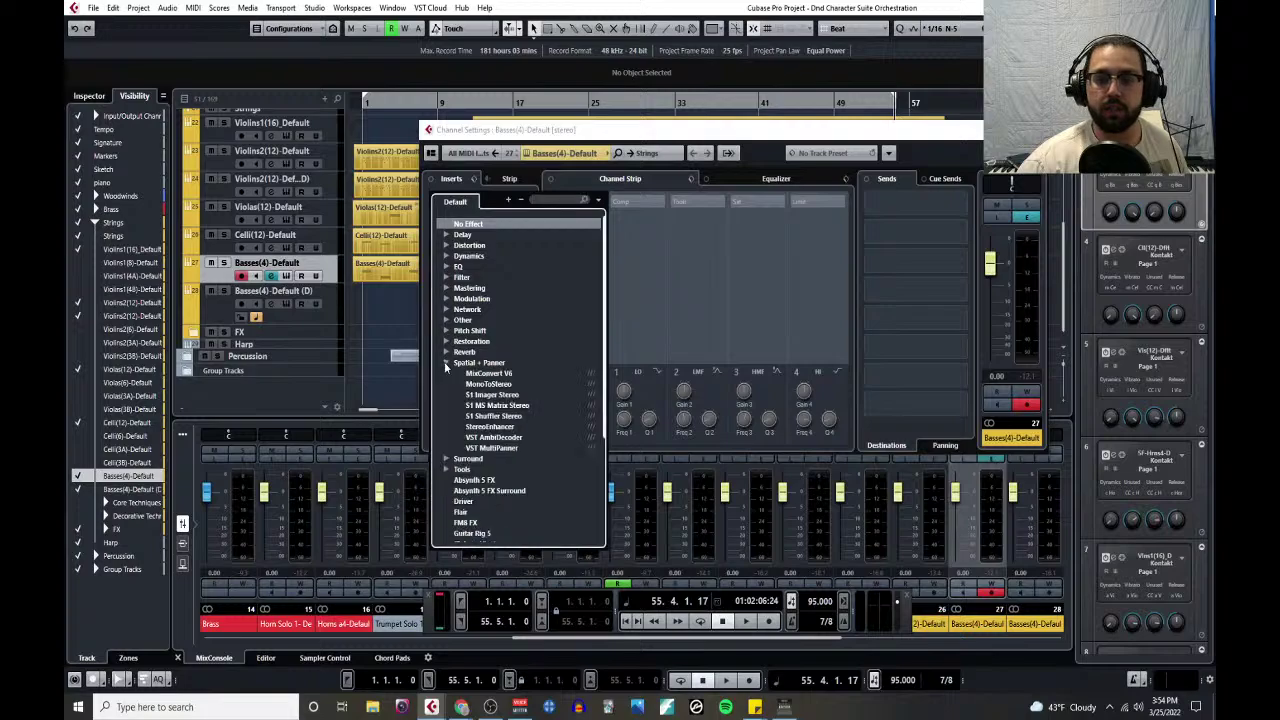
click(495, 396)
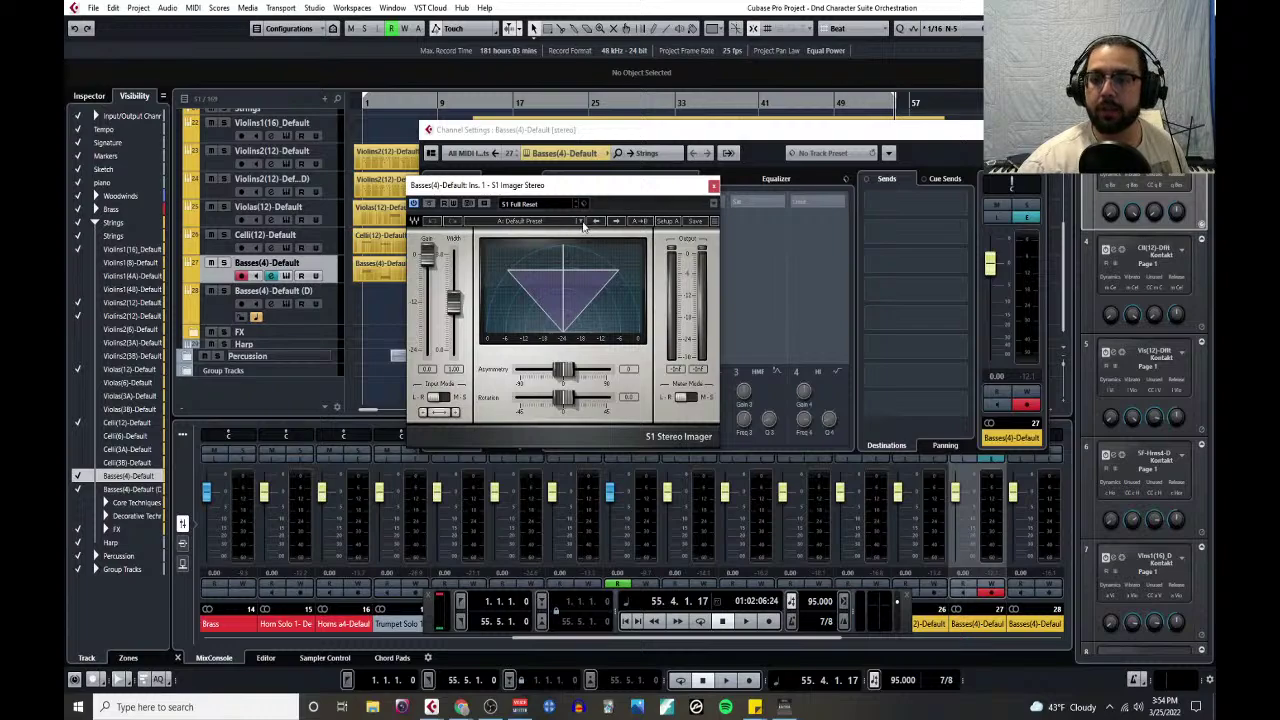
- Load the contrabasses user preset in the Basses(4)-Default imager and close the plug-in and channel settings
click(582, 222)
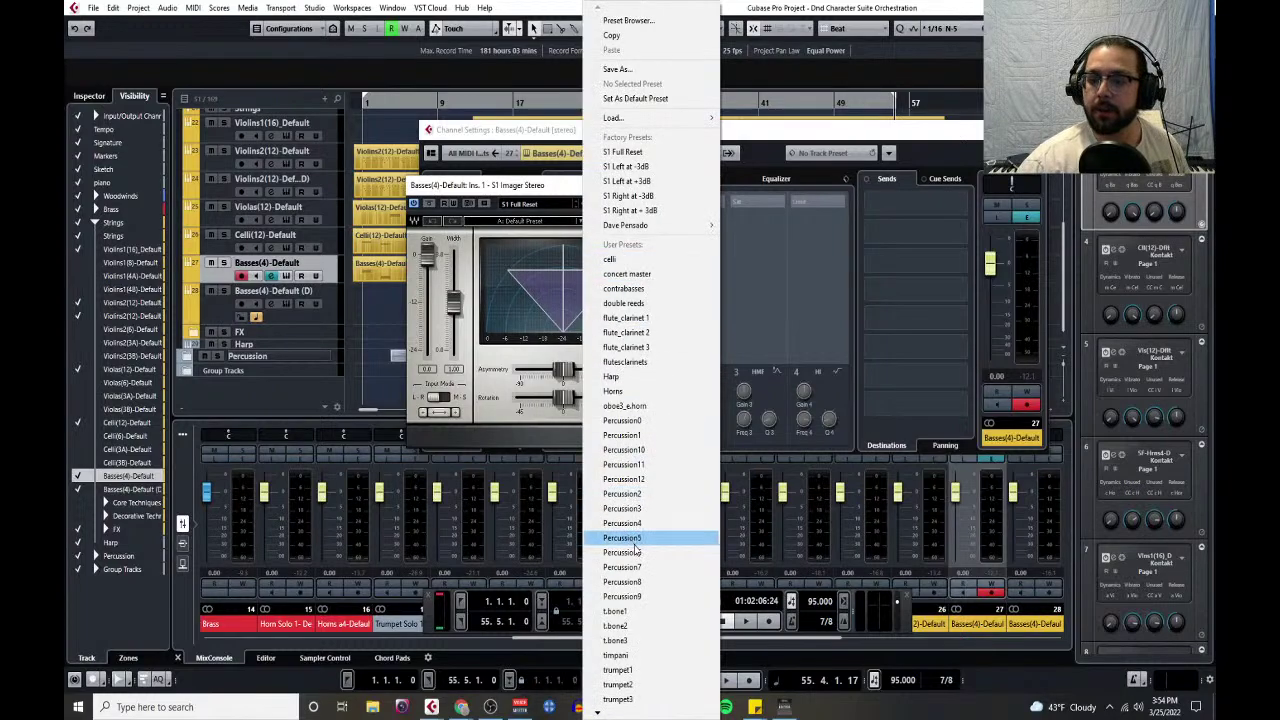
mouse_move(622, 714)
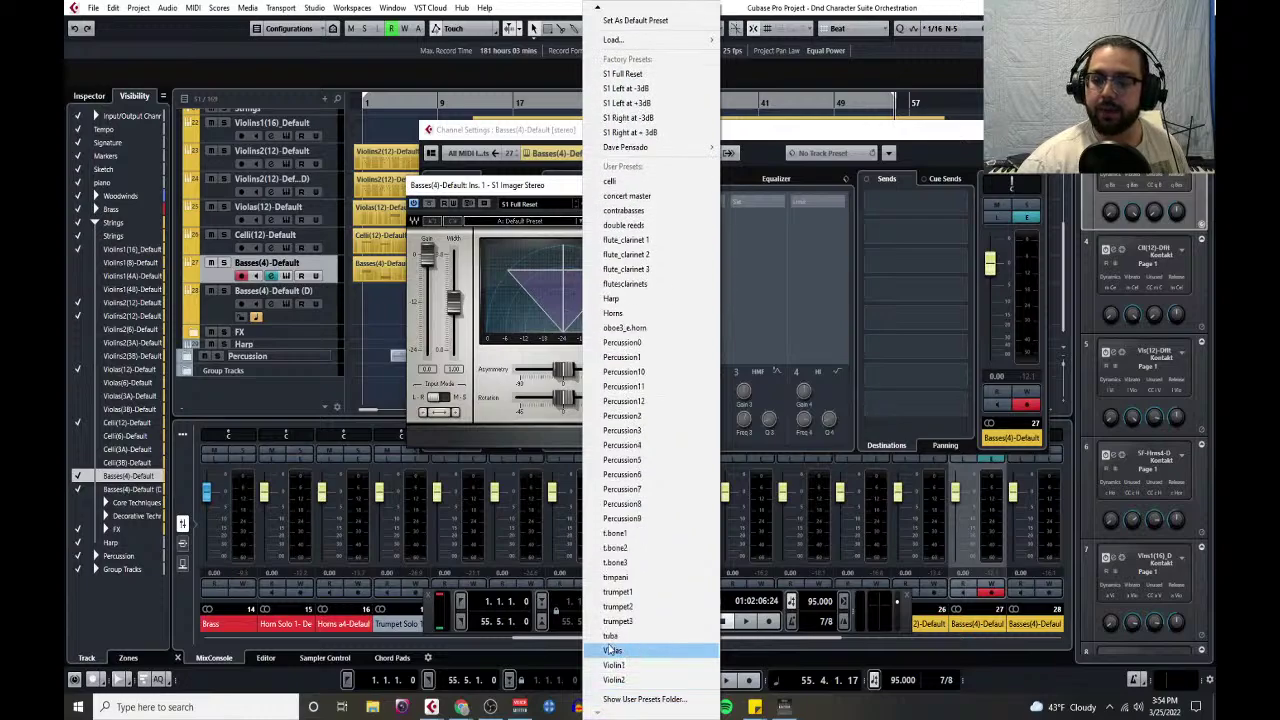
click(642, 212)
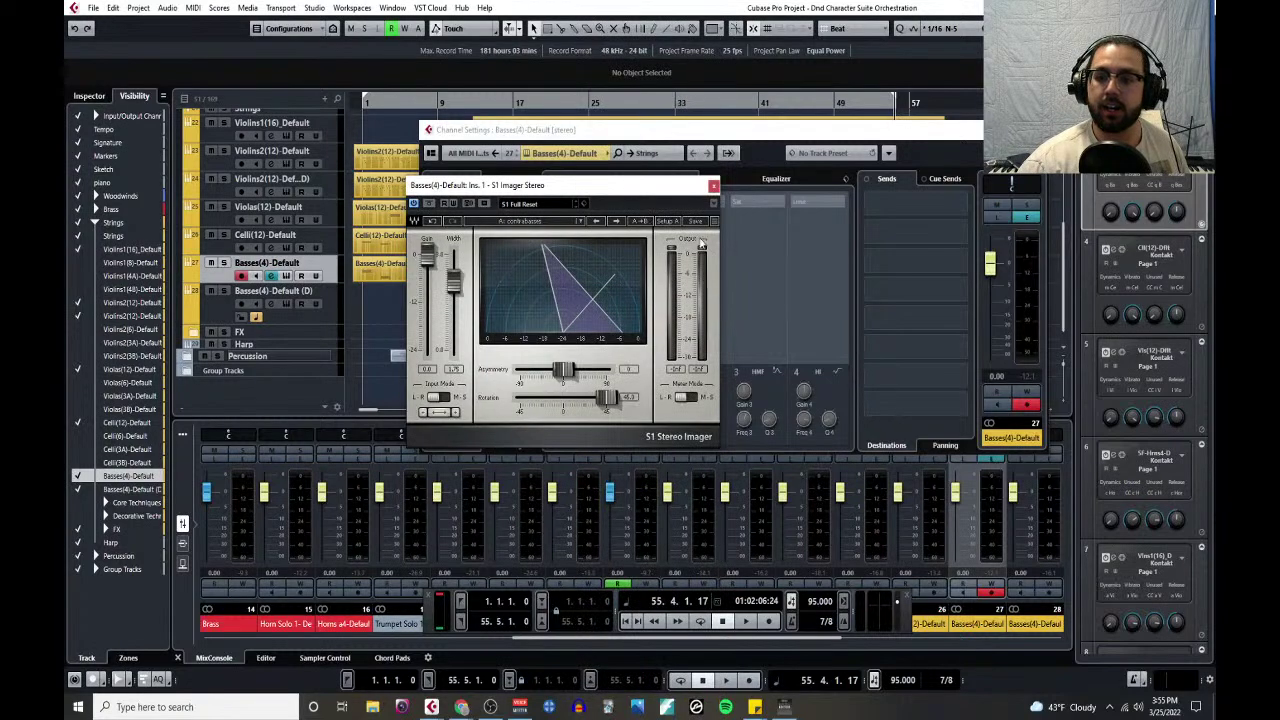
click(710, 188)
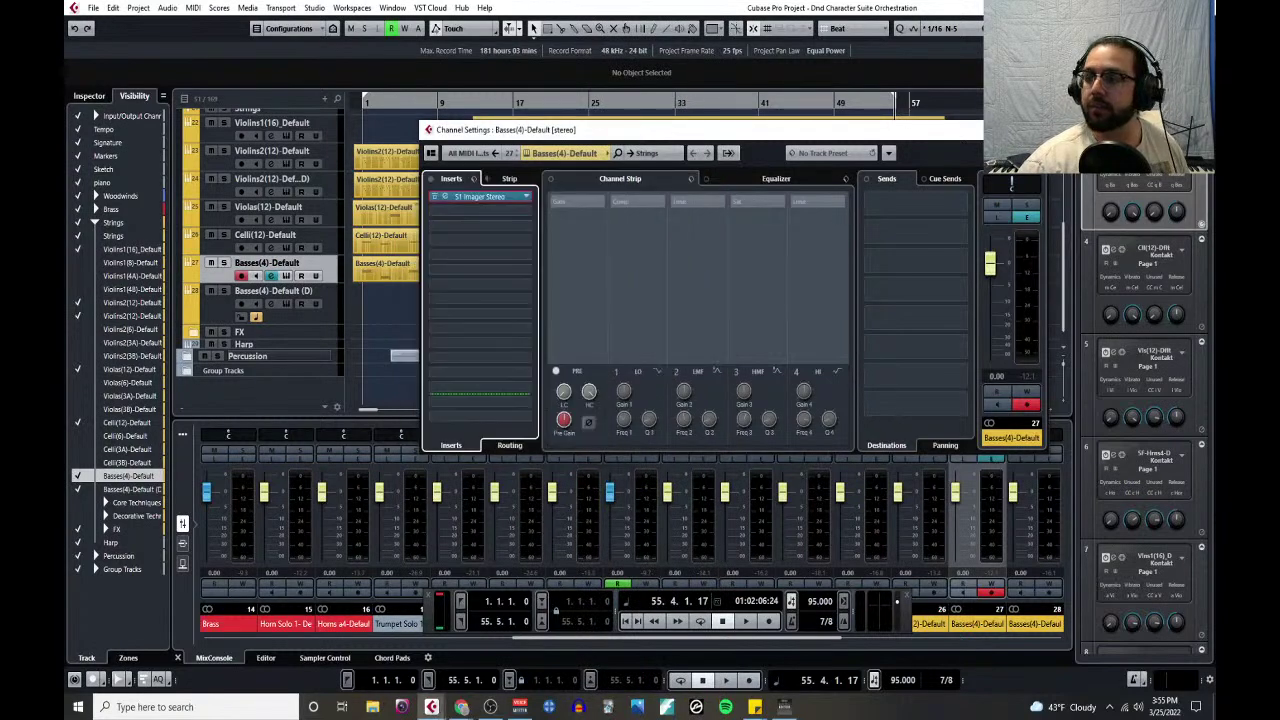
key(Escape)
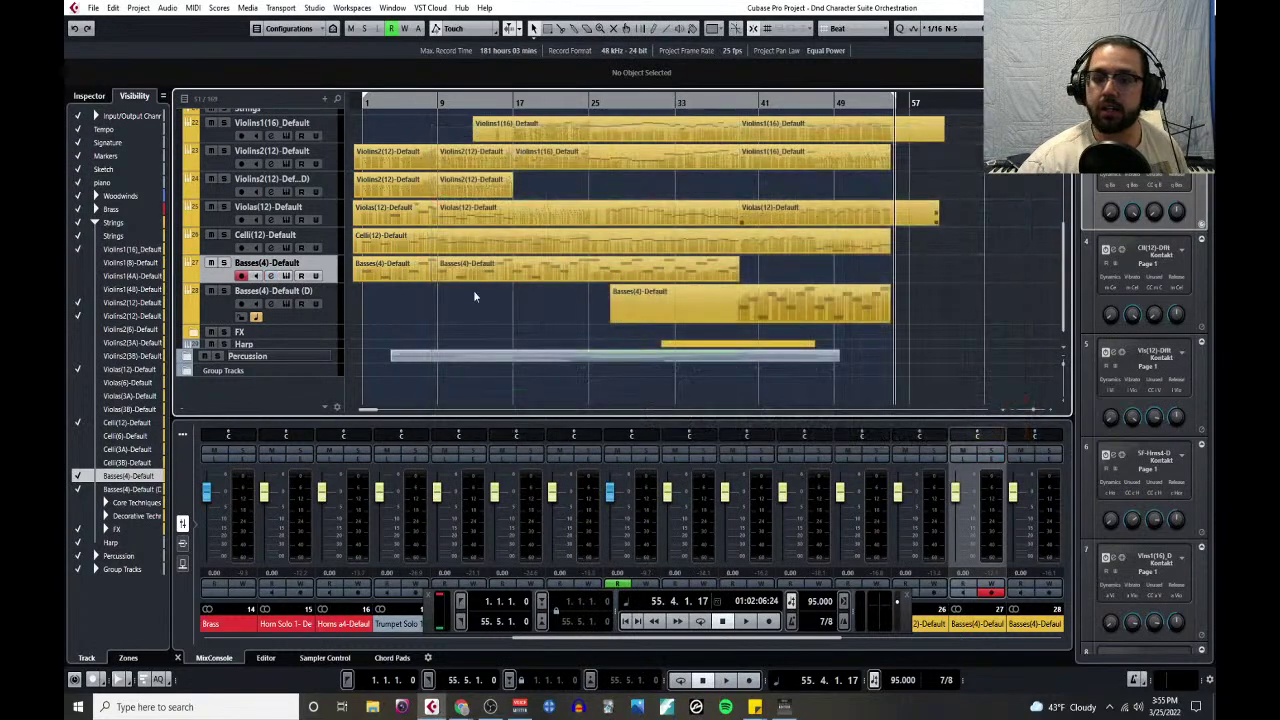
- Insert the S1 Imager Stereo effect in the first insert slot of the Basses(4)-Default (D) track
click(272, 306)
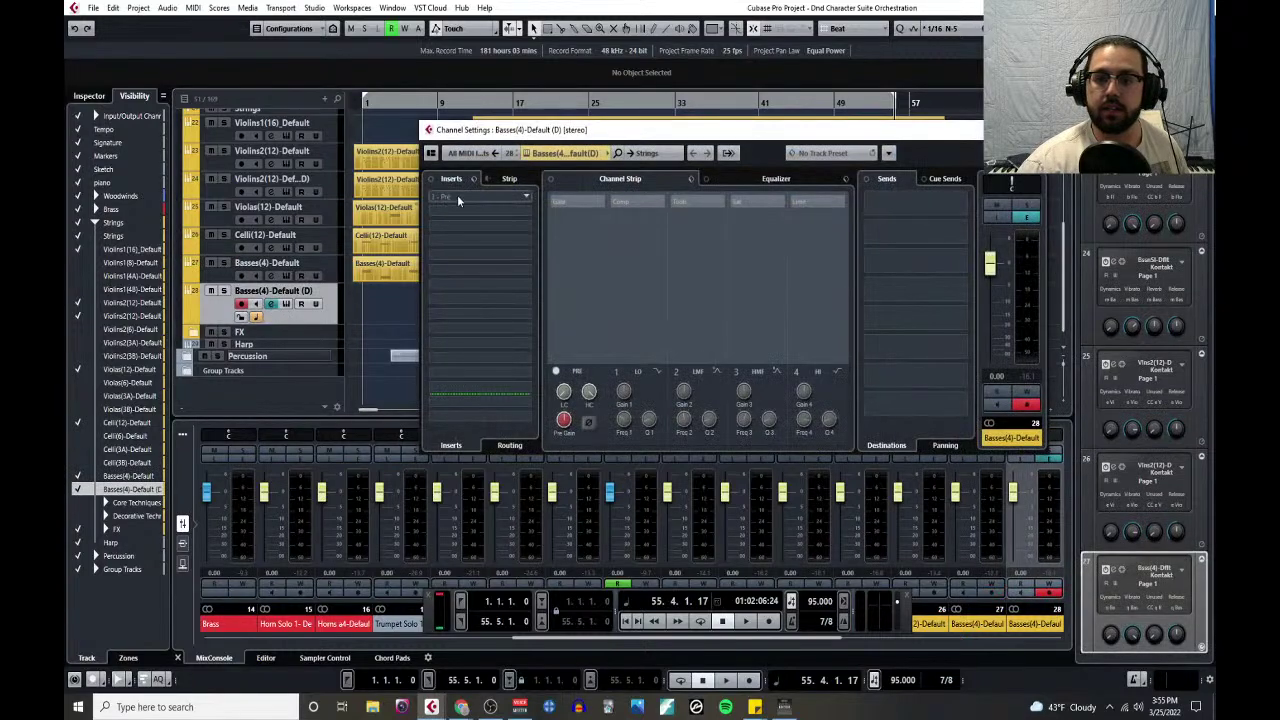
click(525, 198)
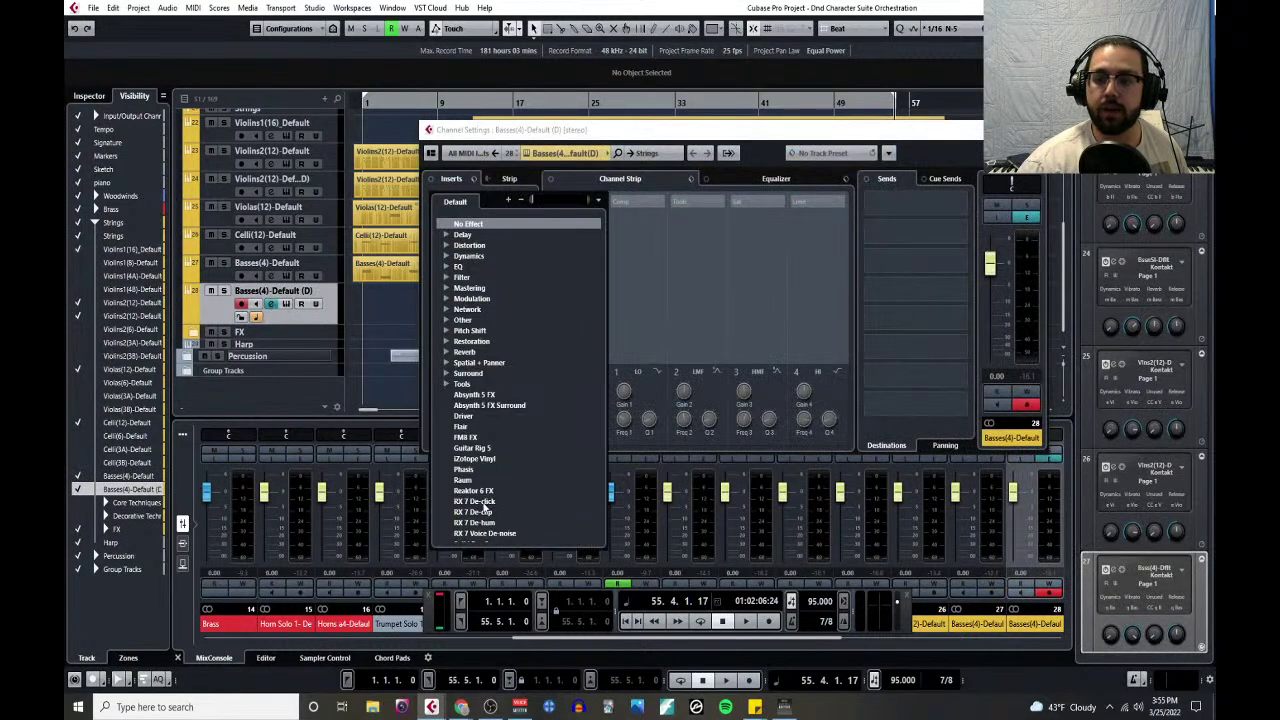
scroll(489, 510, down, 2)
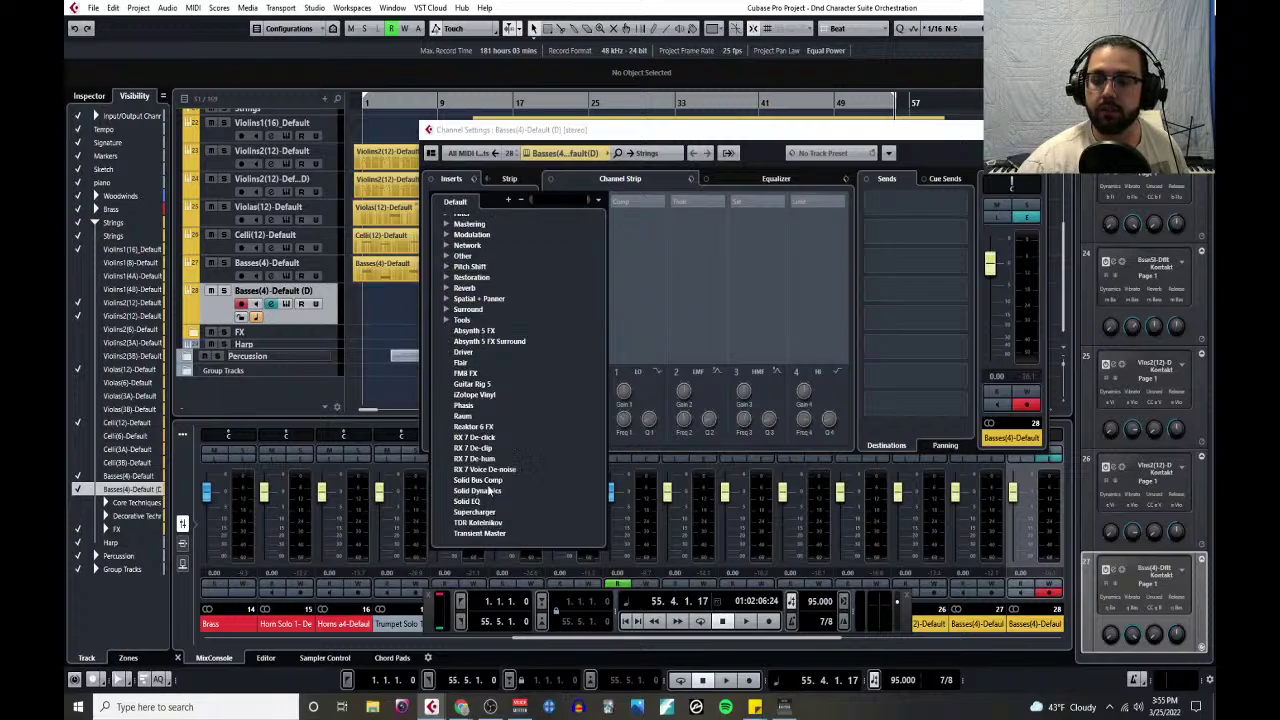
click(452, 300)
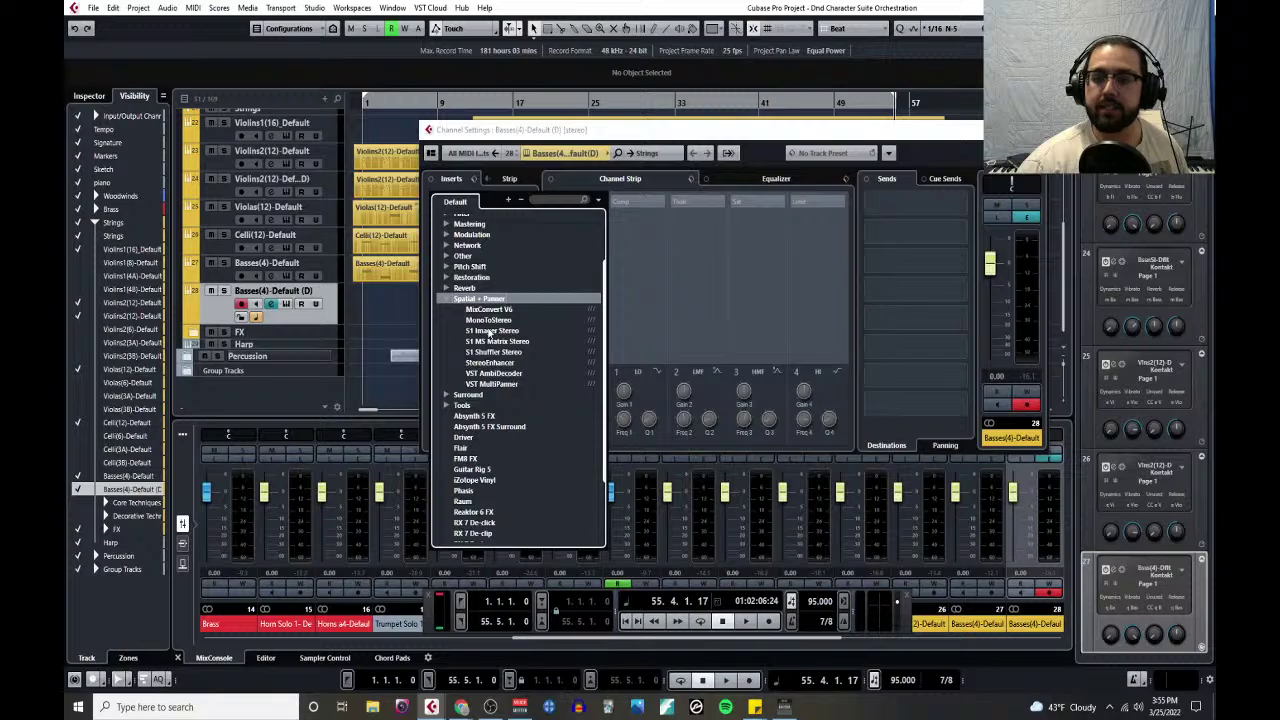
click(489, 331)
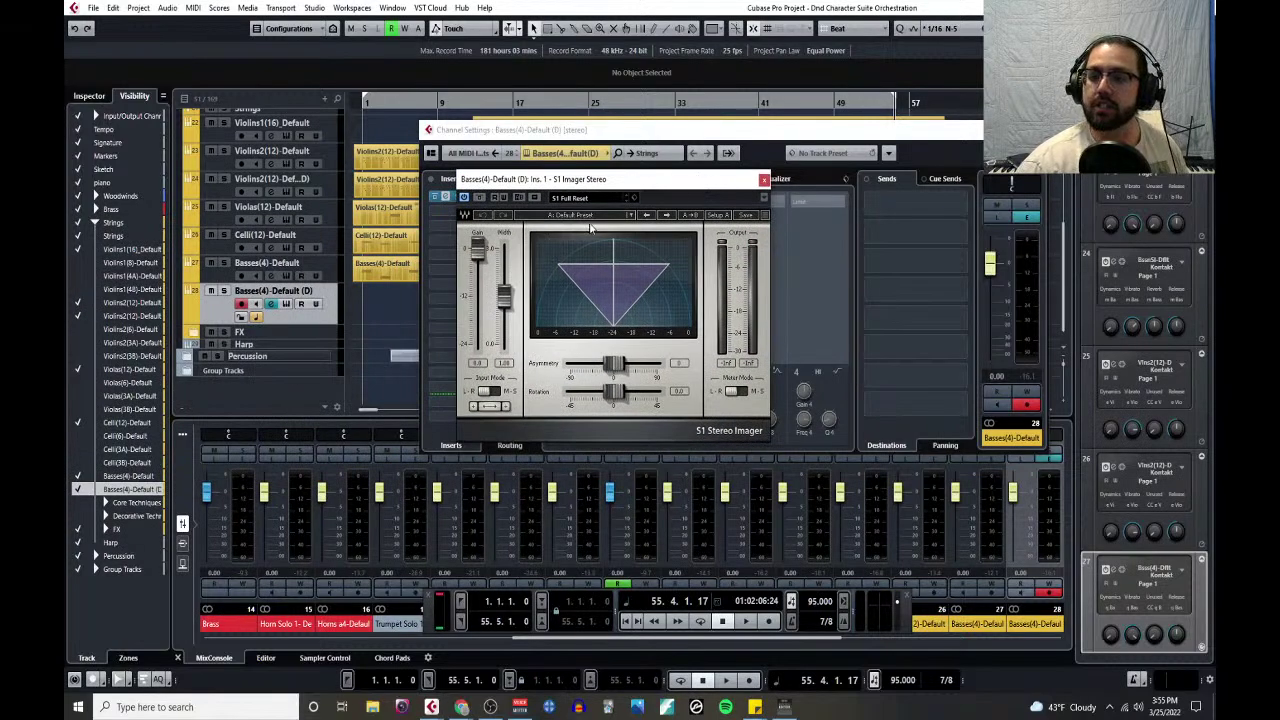
- Load the contrabasses user preset in the Basses(4)-Default (D) imager and close the plug-in and channel settings
click(630, 218)
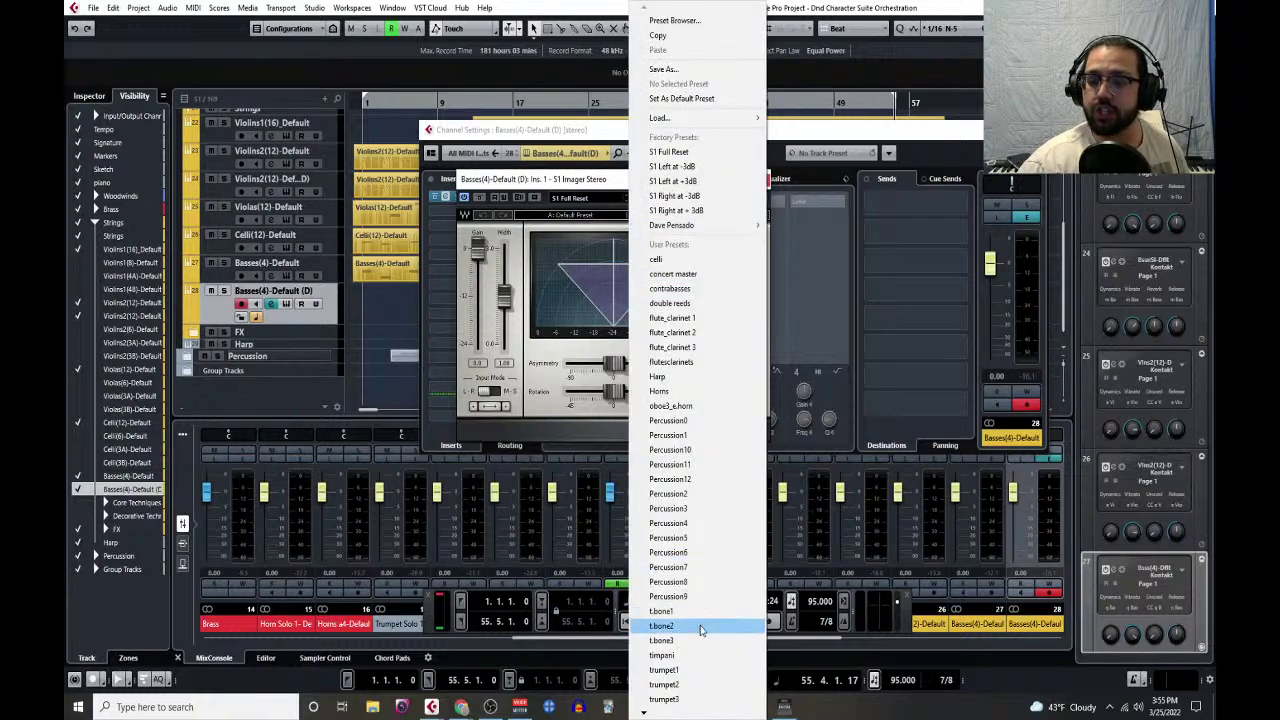
mouse_move(669, 717)
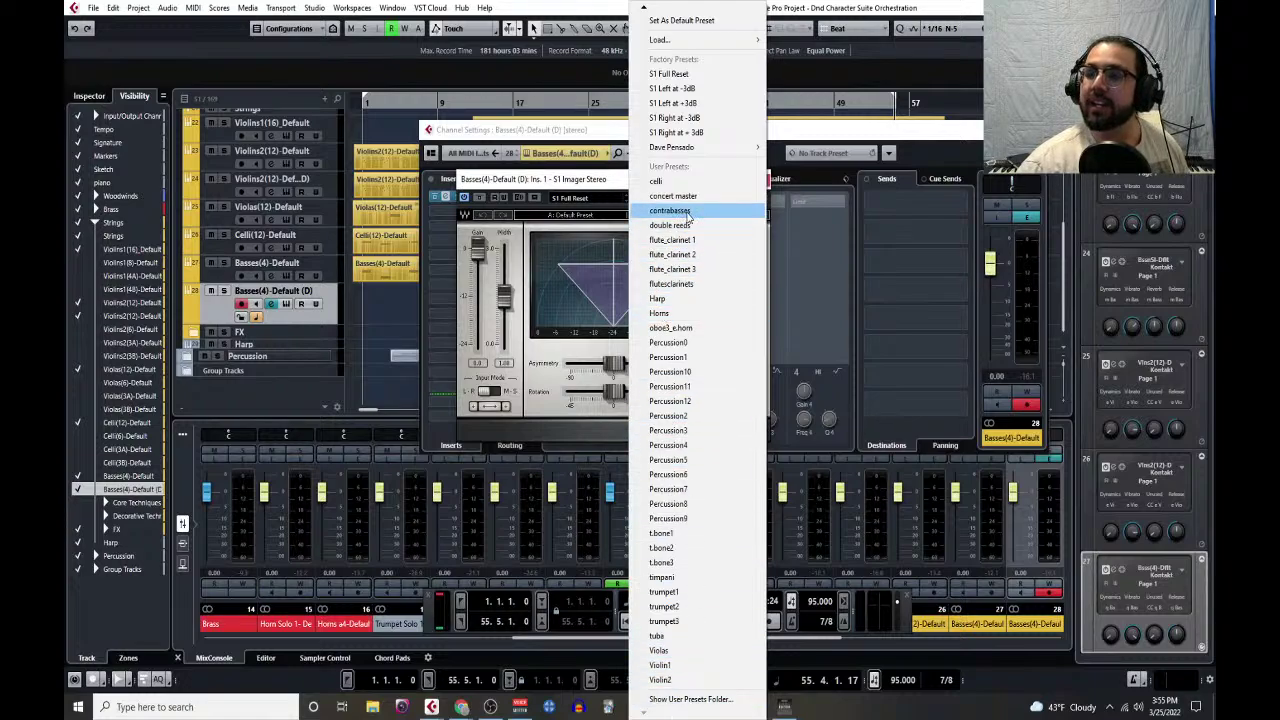
click(688, 212)
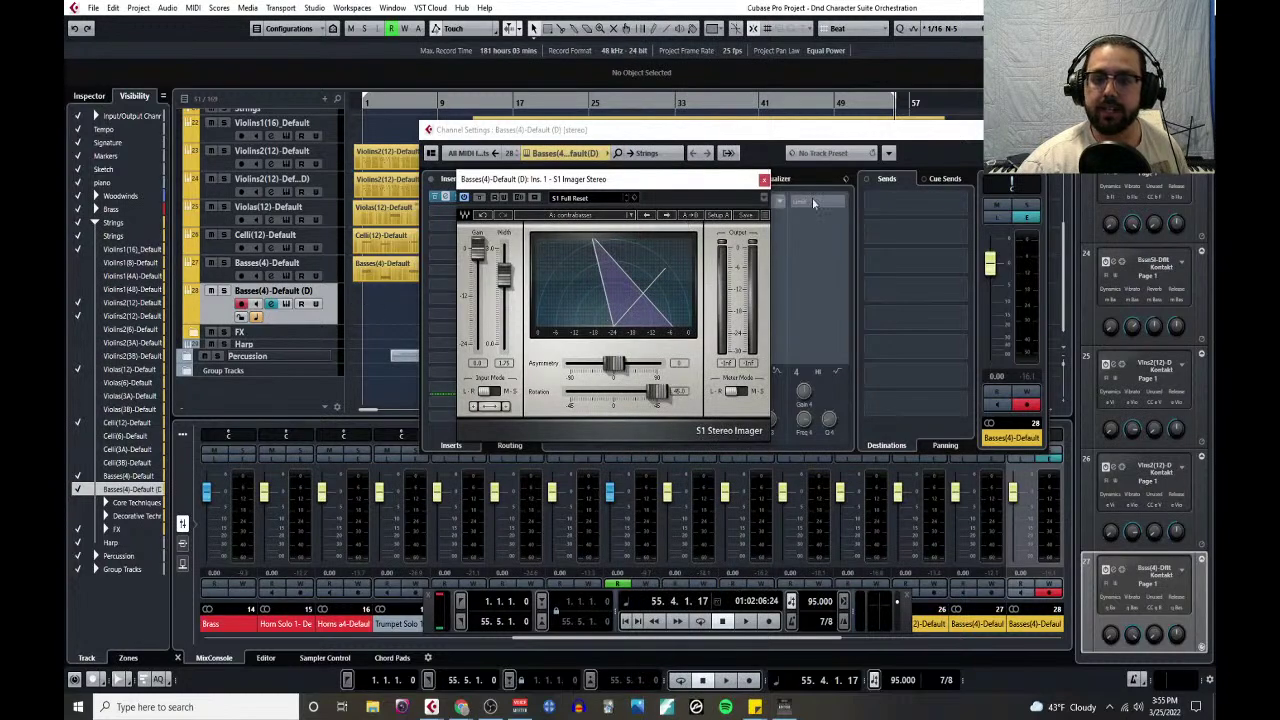
click(764, 181)
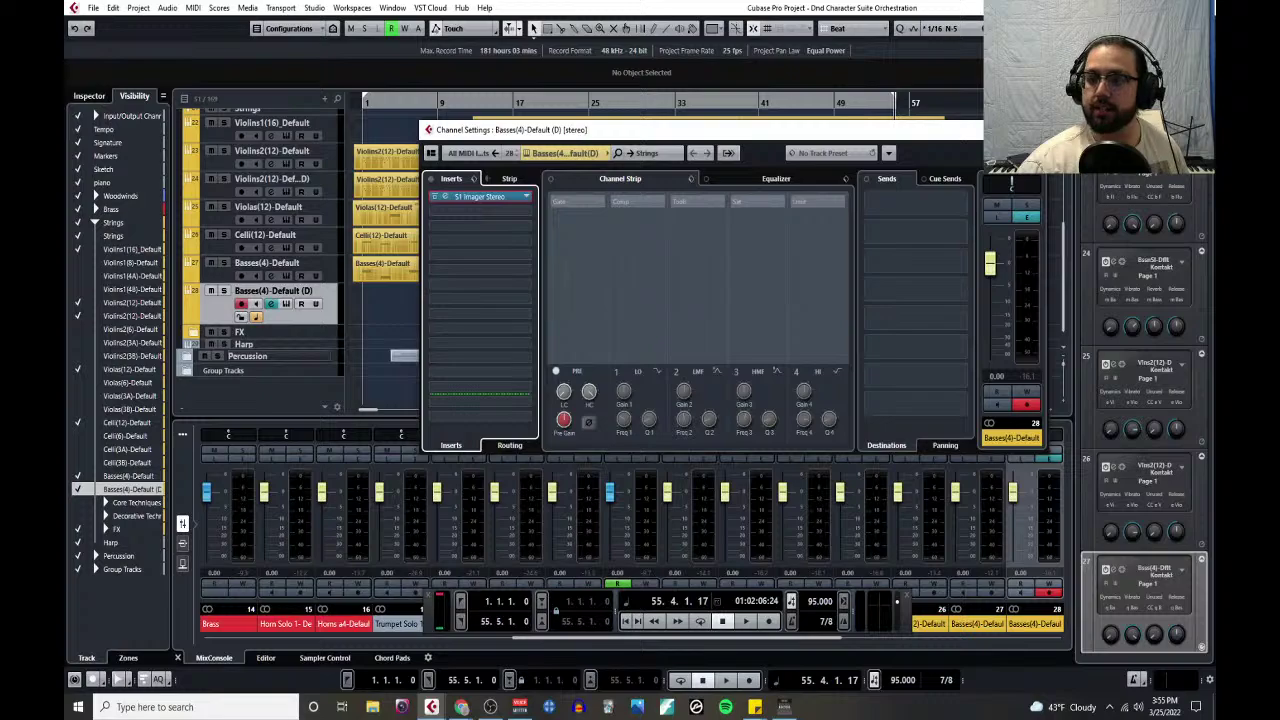
key(e)
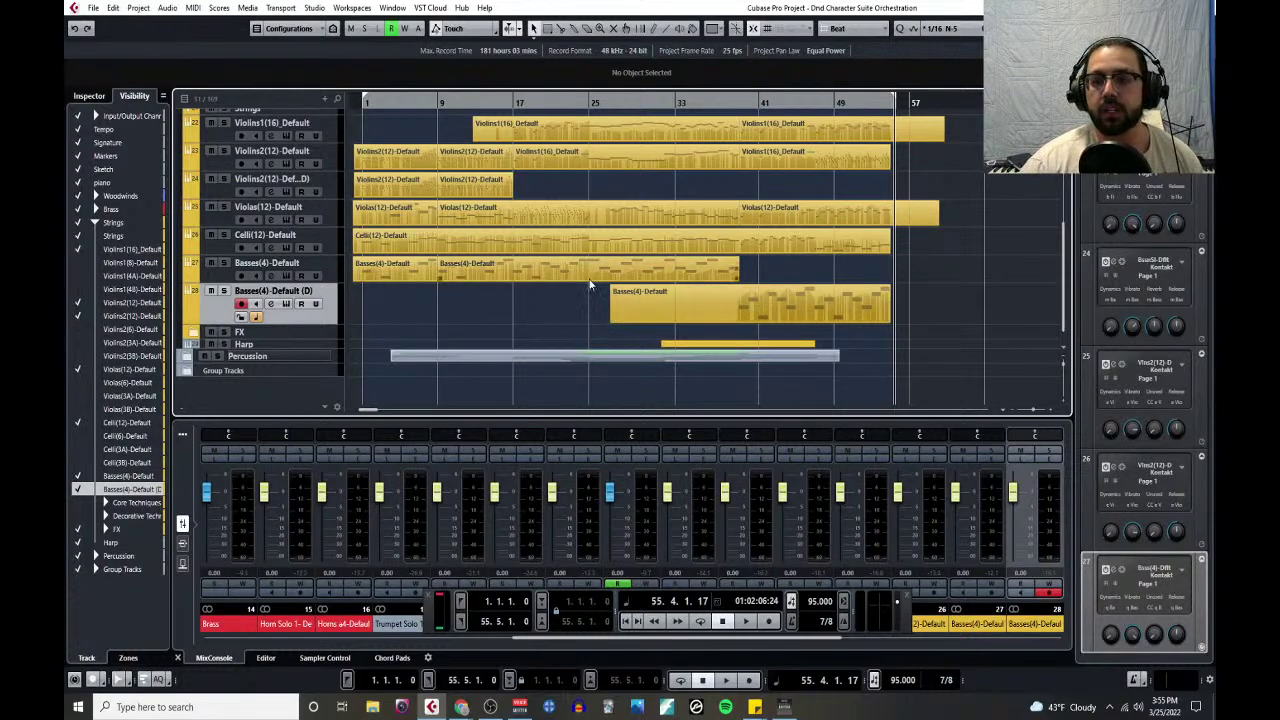
scroll(588, 282, up, 10)
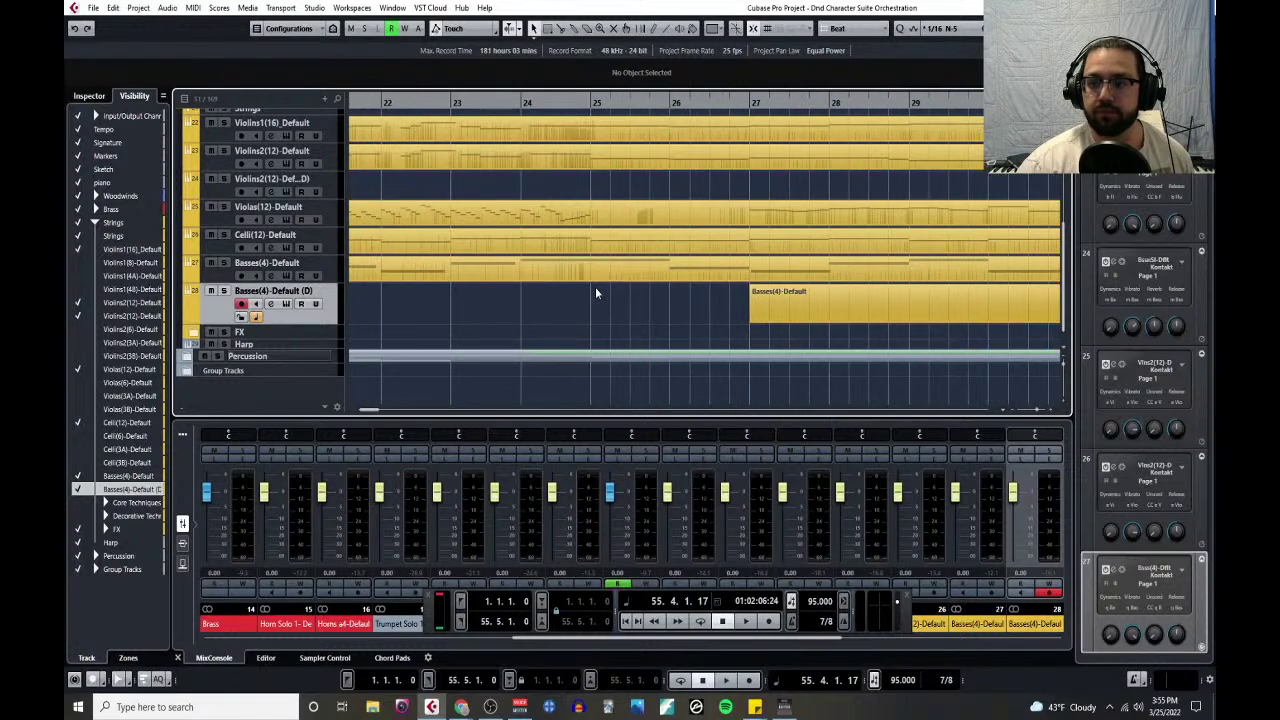
scroll(580, 276, down, 3)
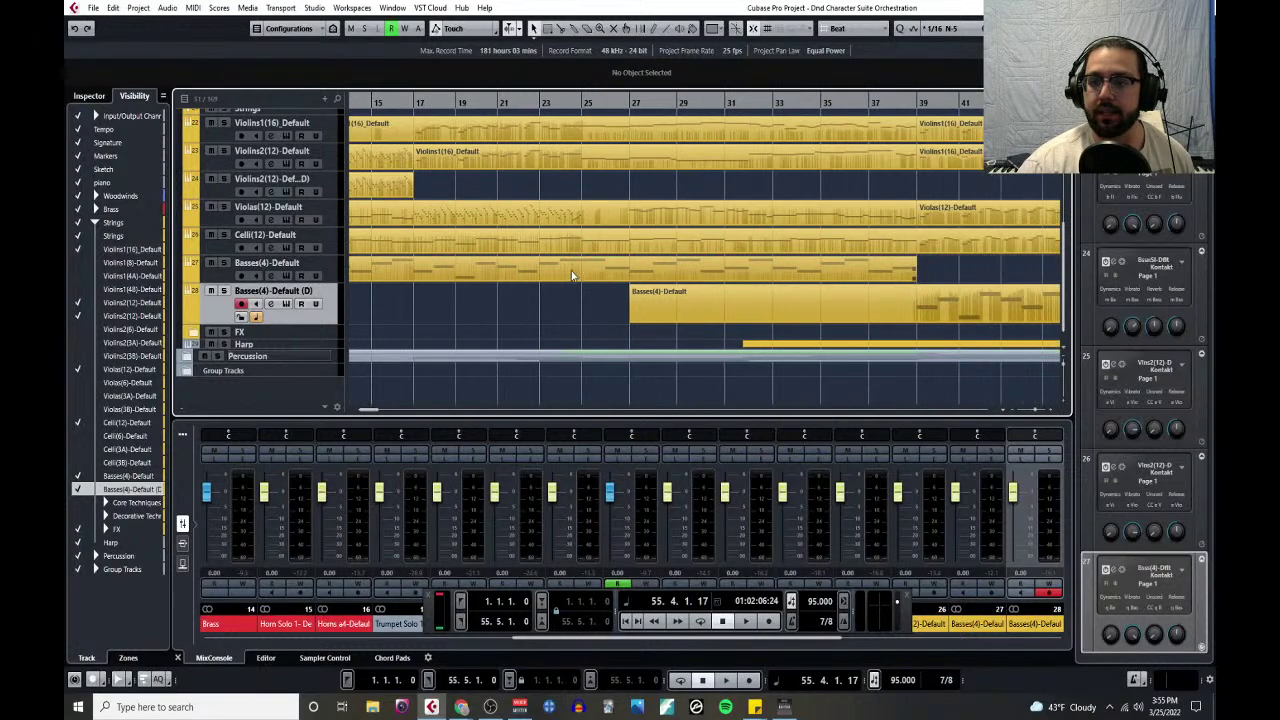
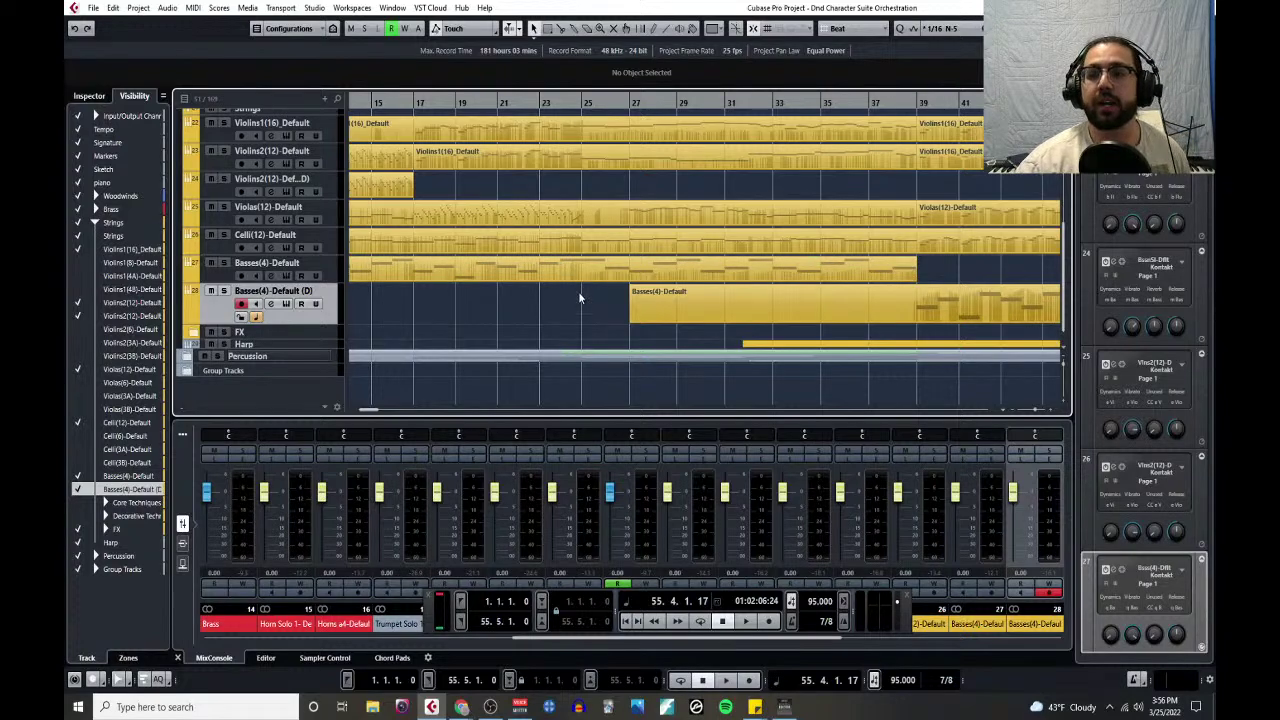
scroll(578, 291, down, 4)
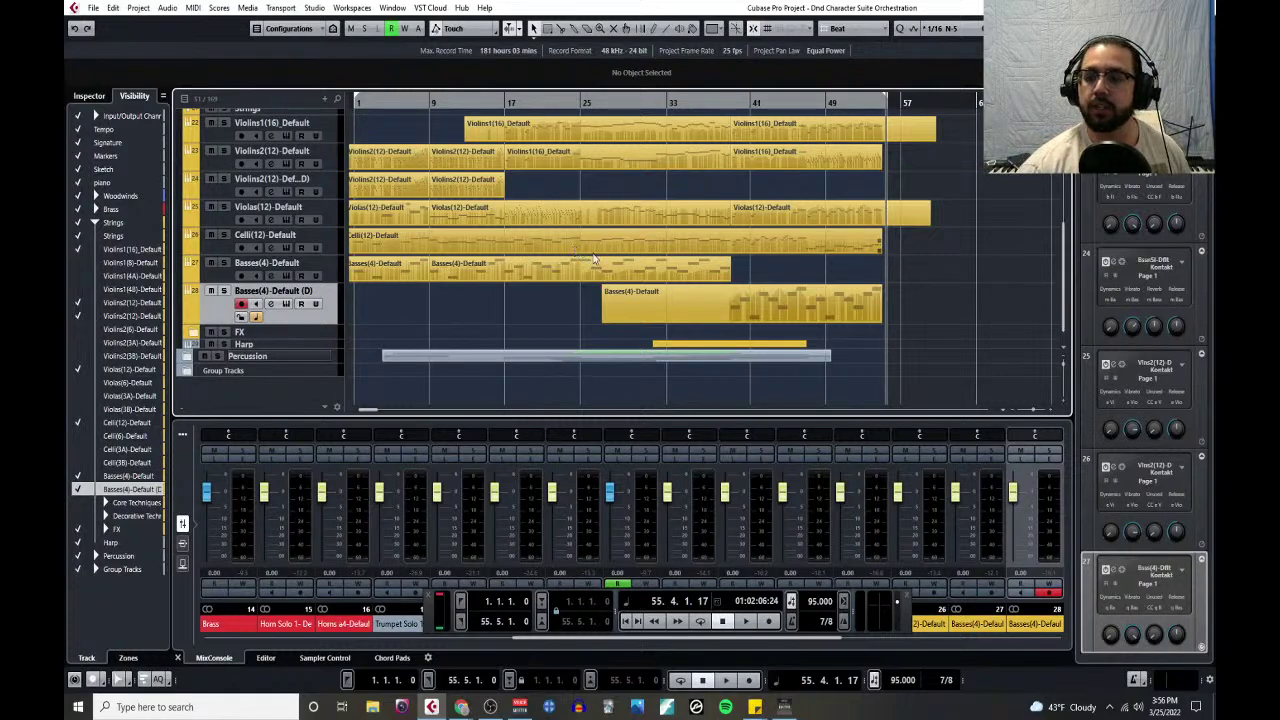
right_click(334, 295)
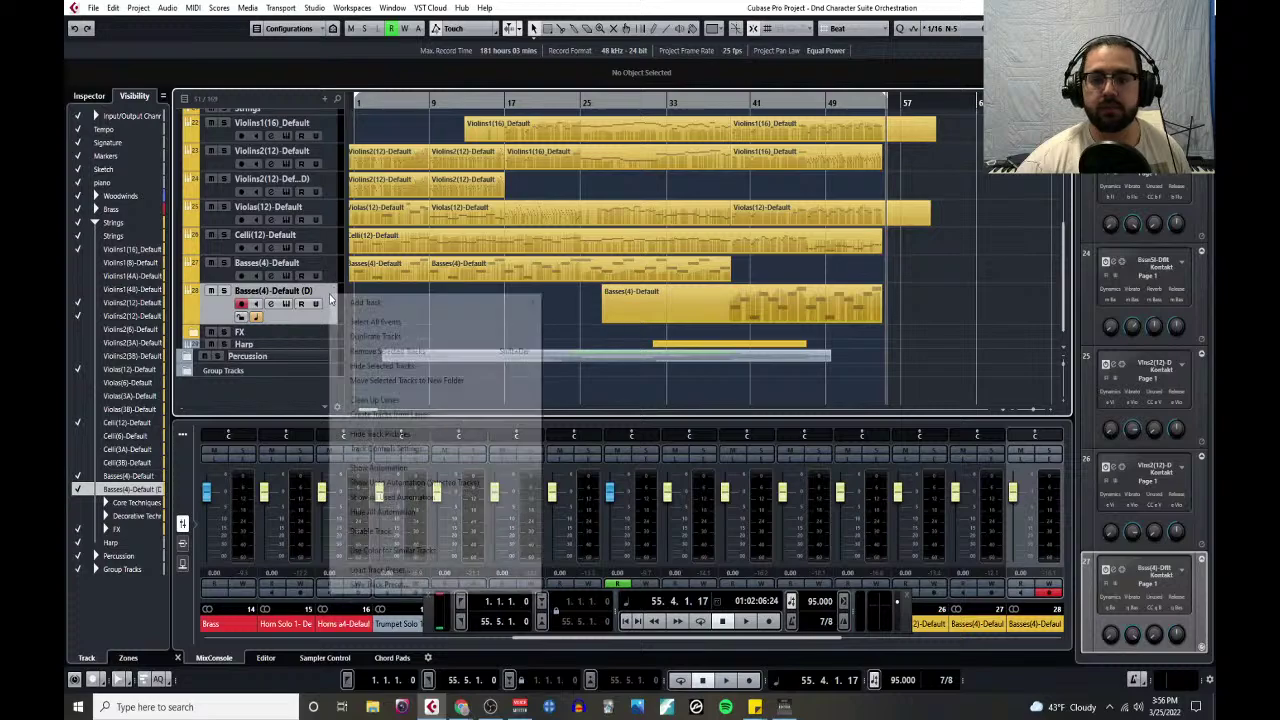
click(656, 325)
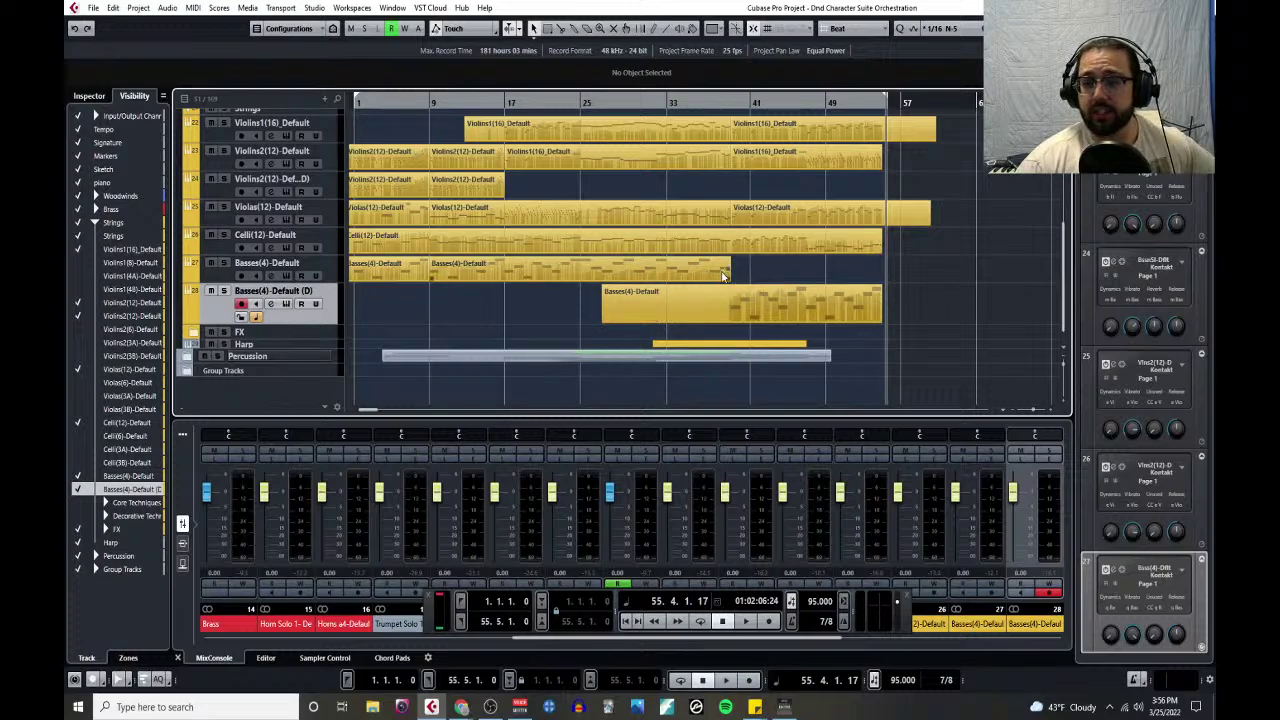
- Try moving the clip on the Basses(4)-Default (D) track up onto the Basses(4)-Default track
drag(692, 300, 730, 278)
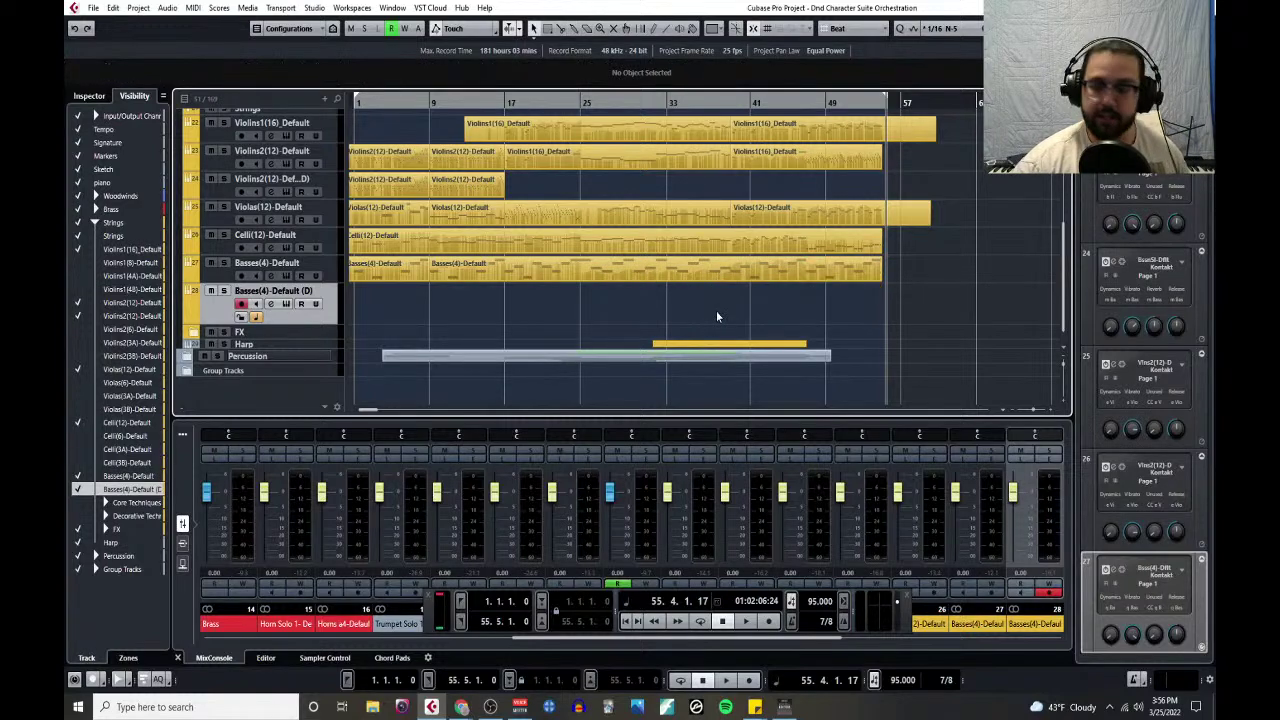
drag(716, 317, 716, 317)
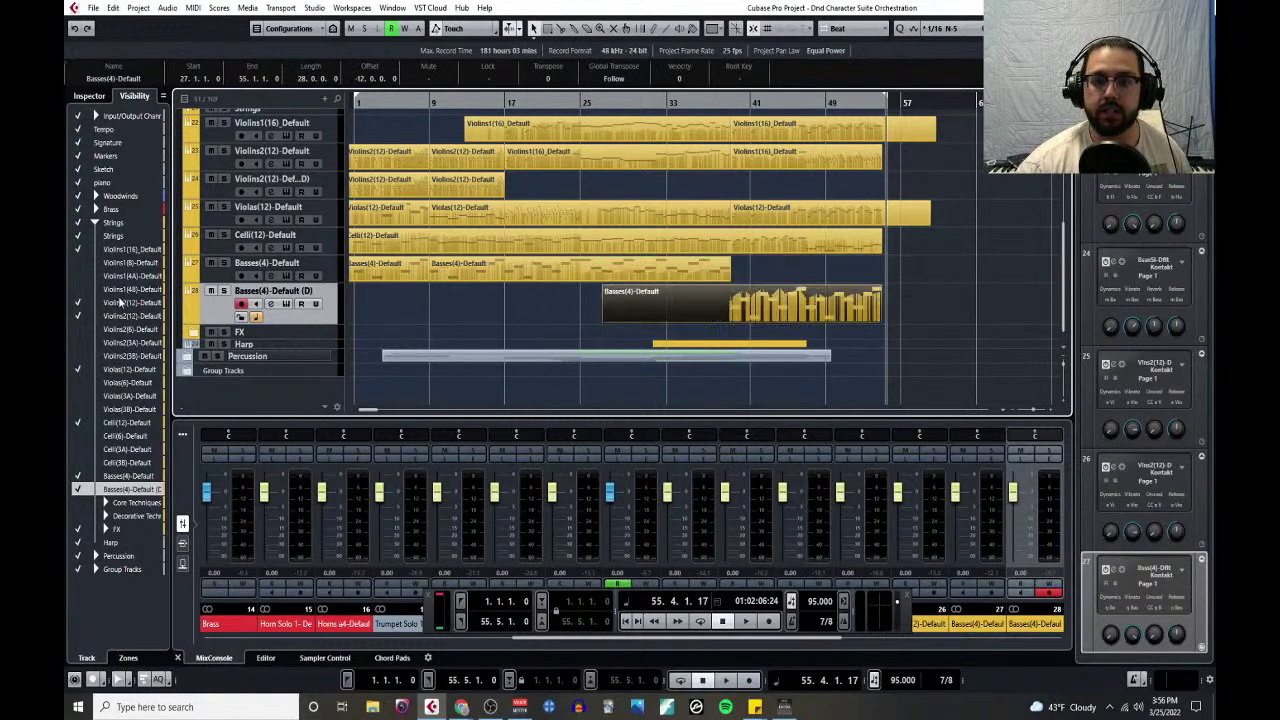
- Switch from the Strings folder to the Percussion folder's tracks and move the Timpani track above Bass Drum
scroll(226, 292, up, 5)
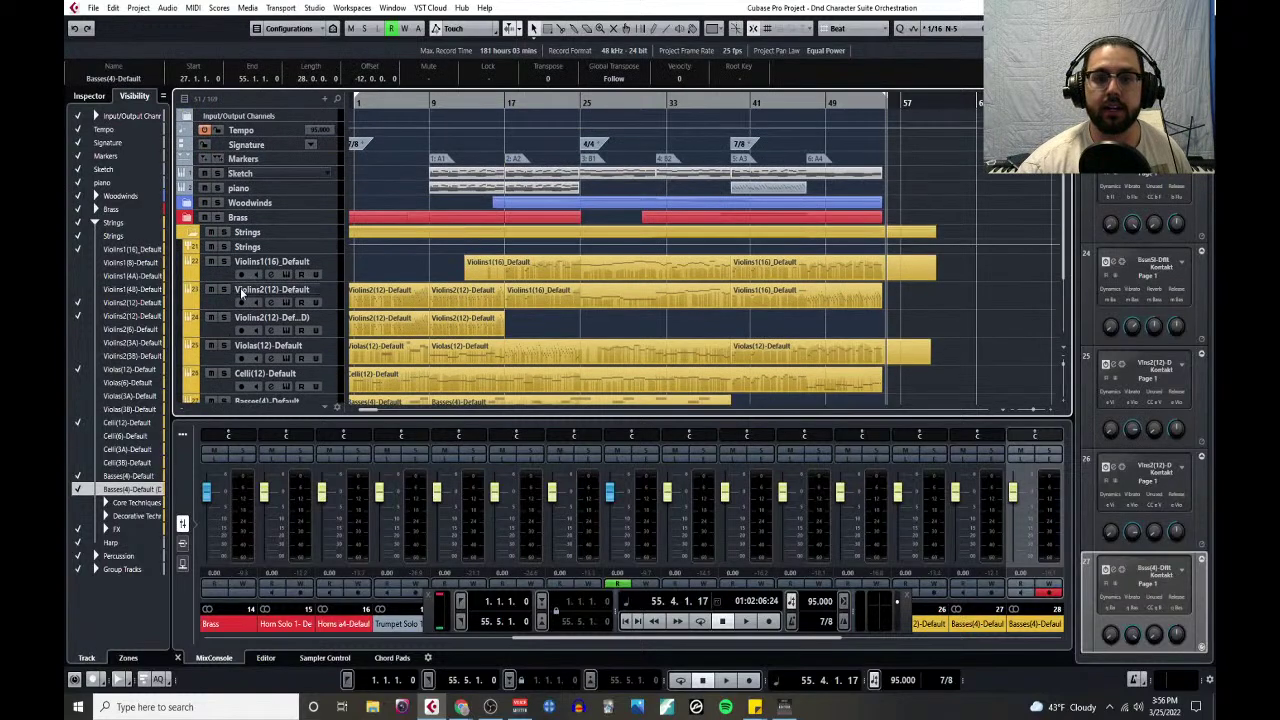
click(194, 233)
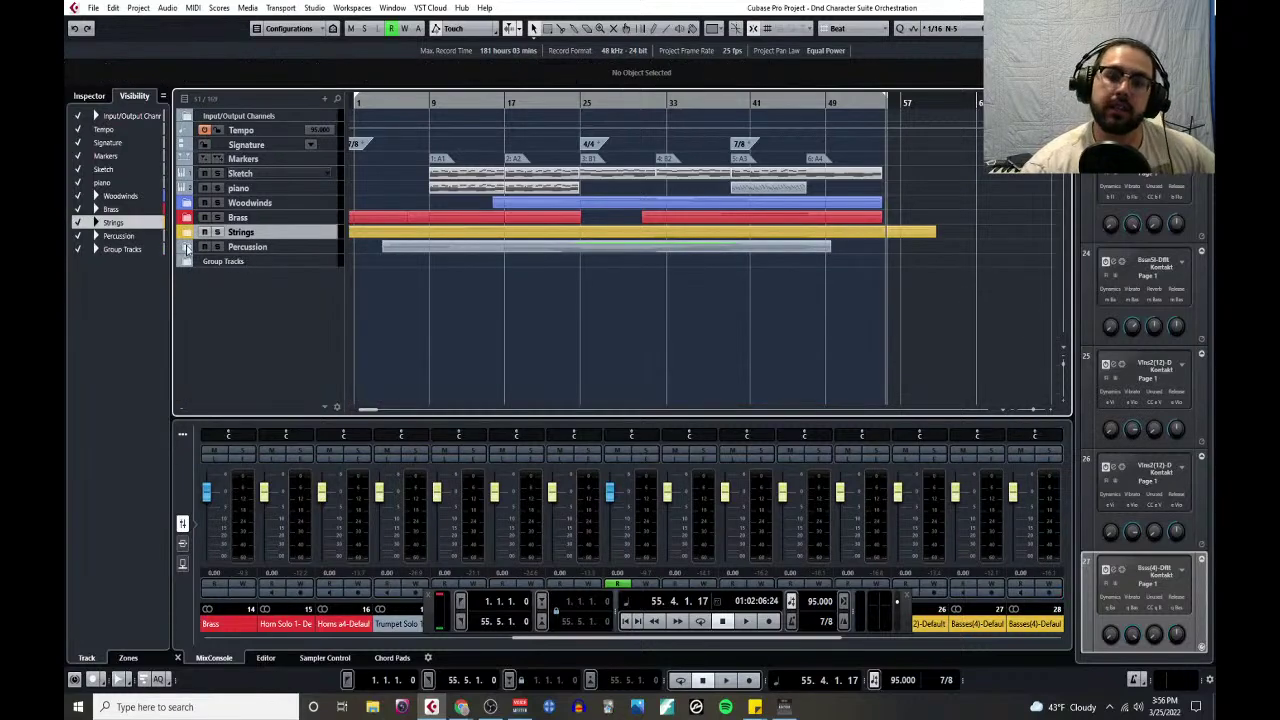
click(190, 247)
scroll(285, 330, down, 2)
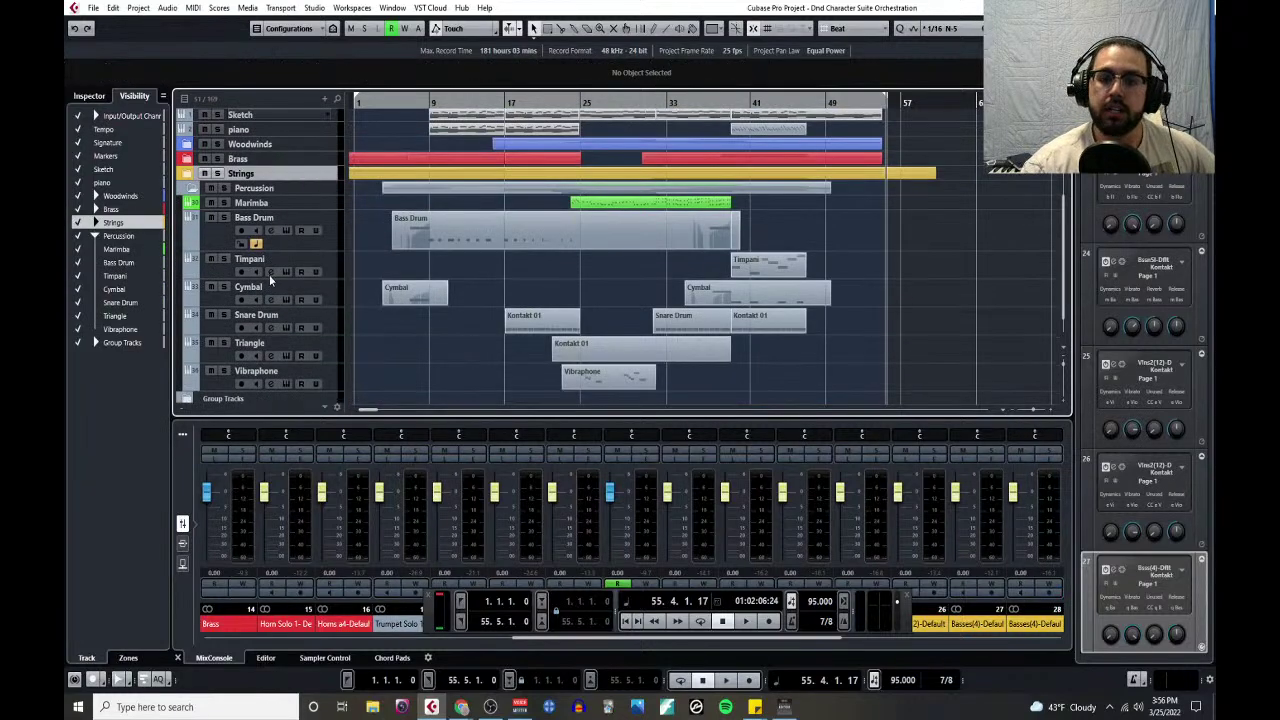
drag(219, 272, 219, 214)
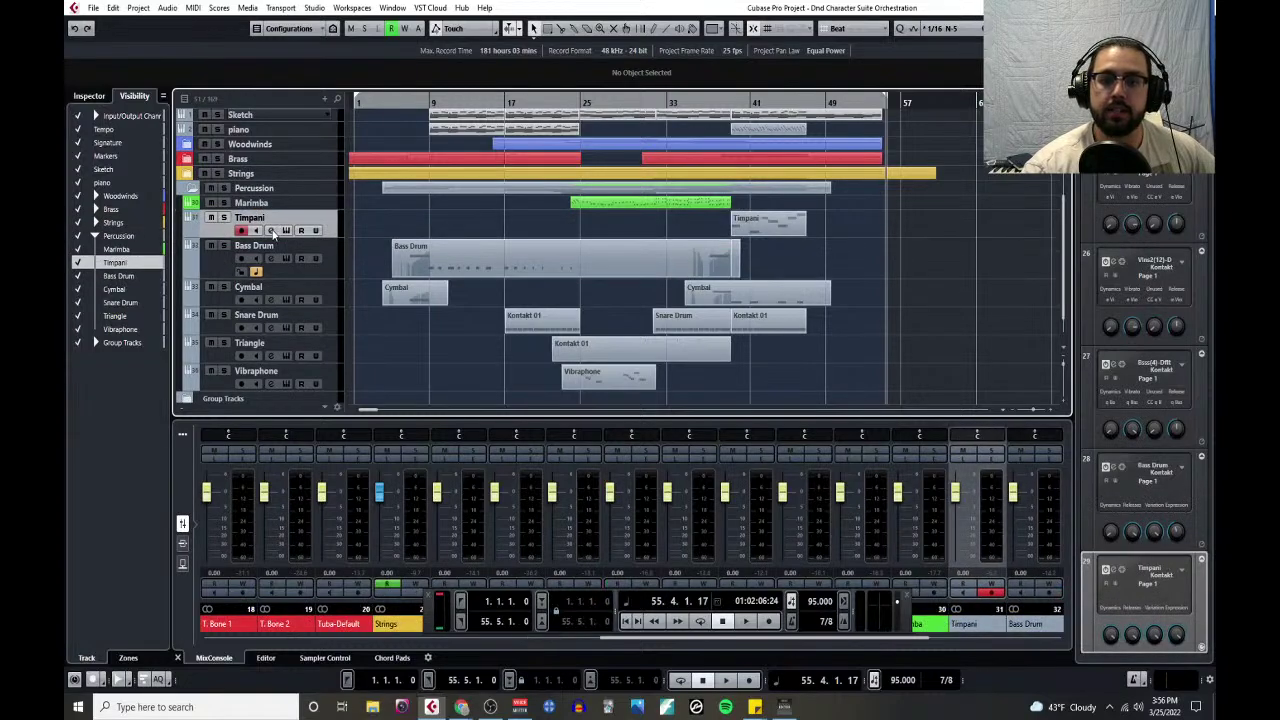
- Insert the S1 Imager Stereo plug-in in the first insert slot of the Timpani channel
click(270, 230)
click(532, 200)
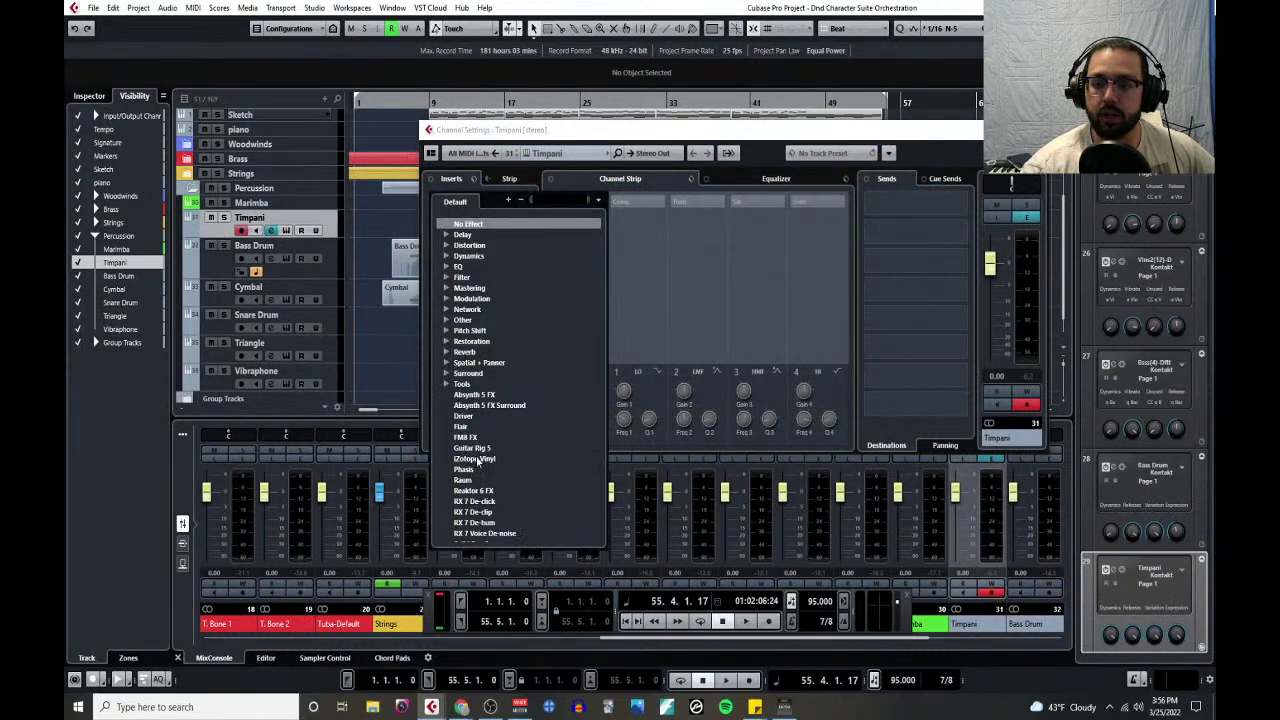
click(452, 364)
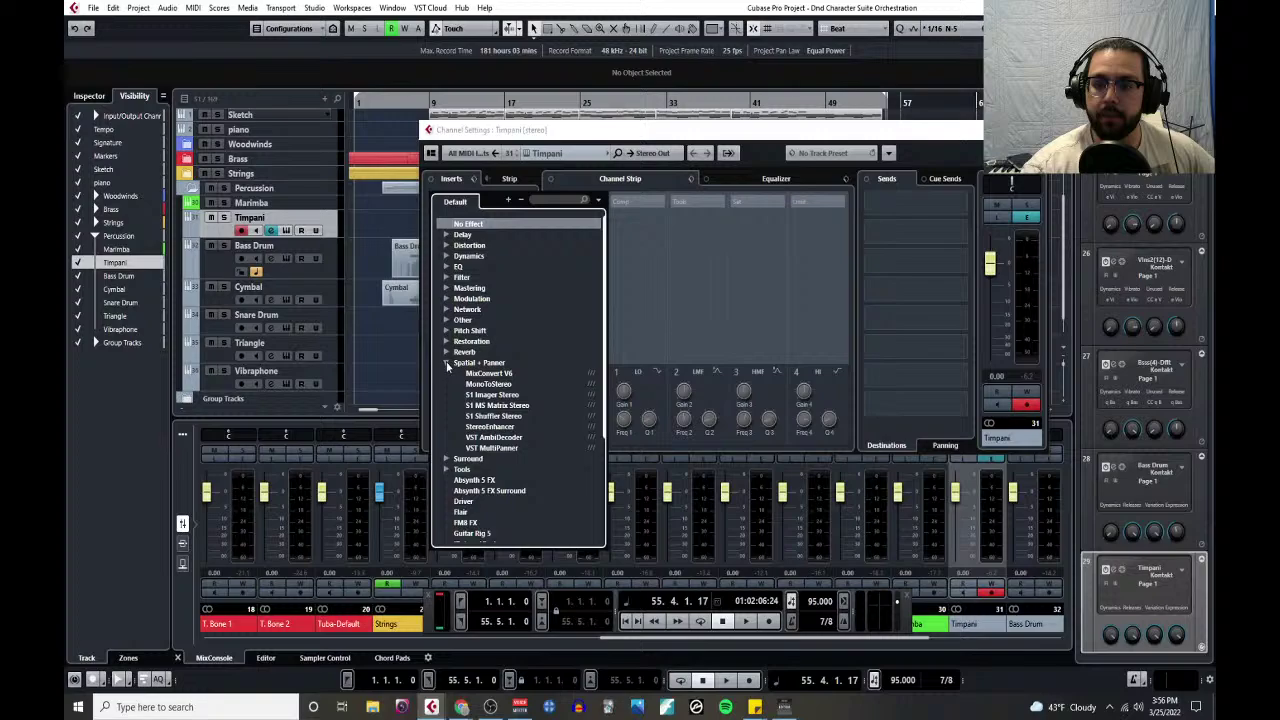
click(487, 398)
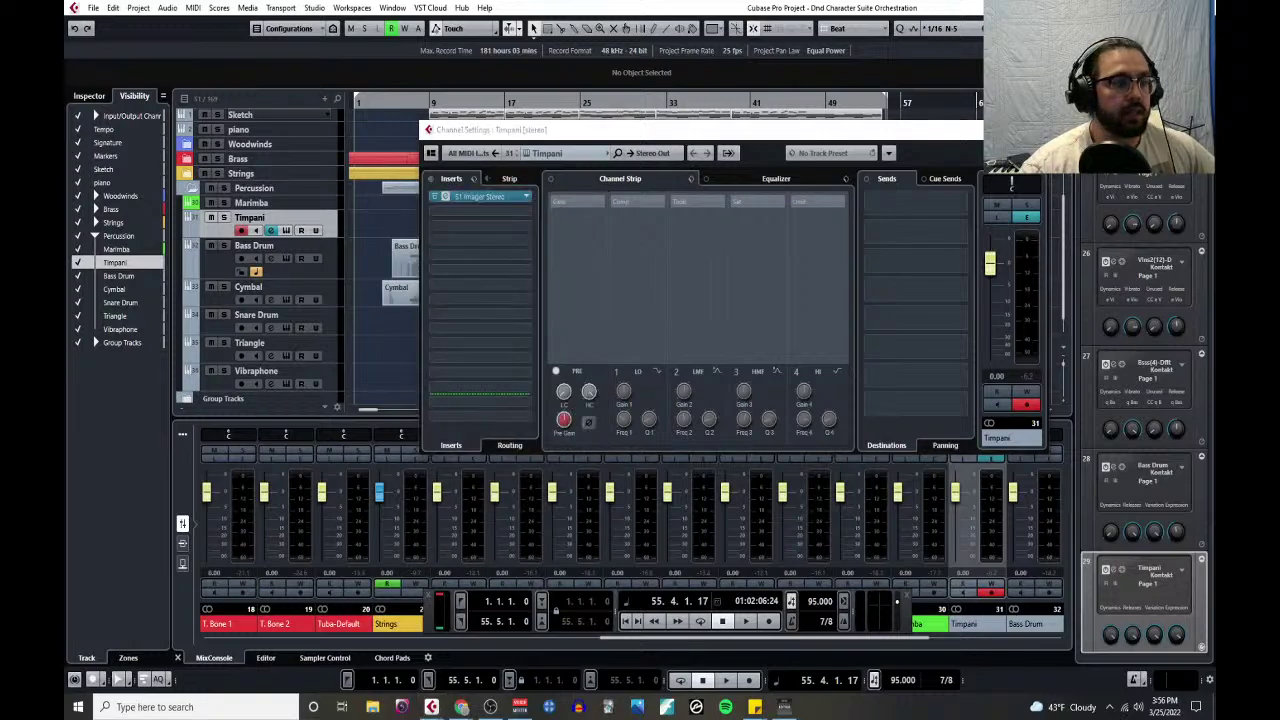
- Load the timpani user preset in the Timpani channel's S1 Imager and close the plug-in and channel settings
click(497, 215)
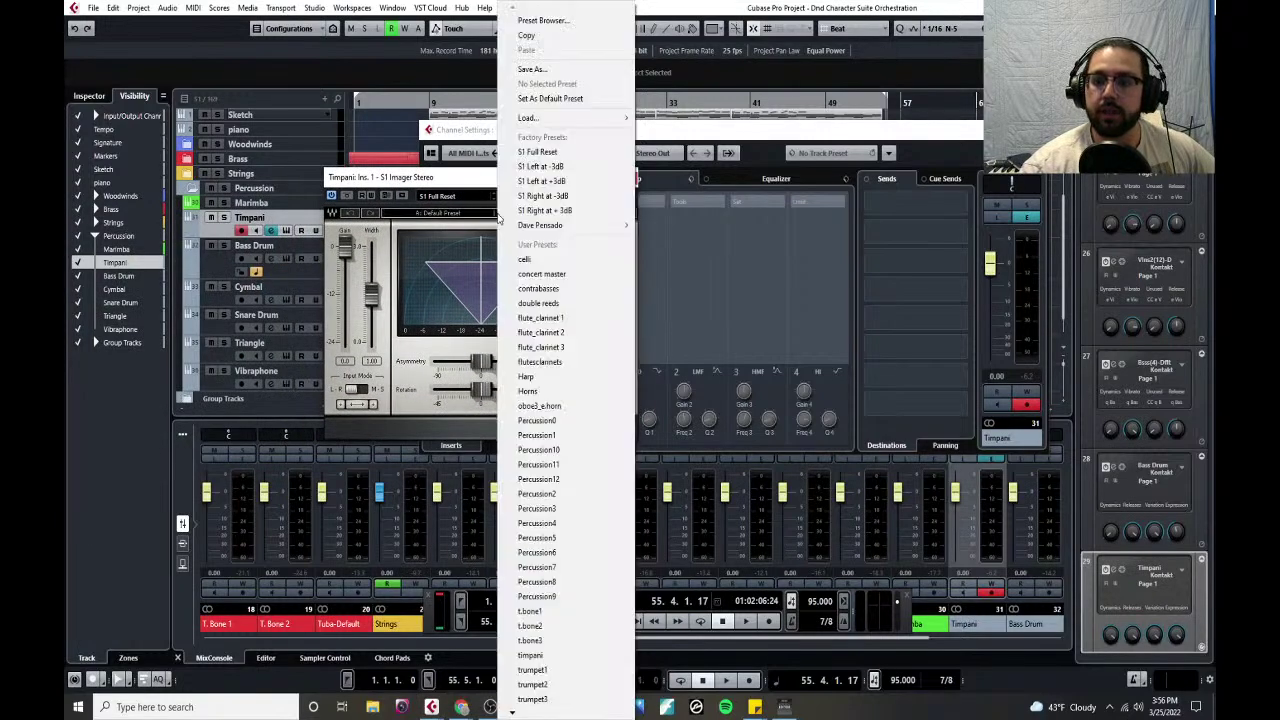
mouse_move(549, 714)
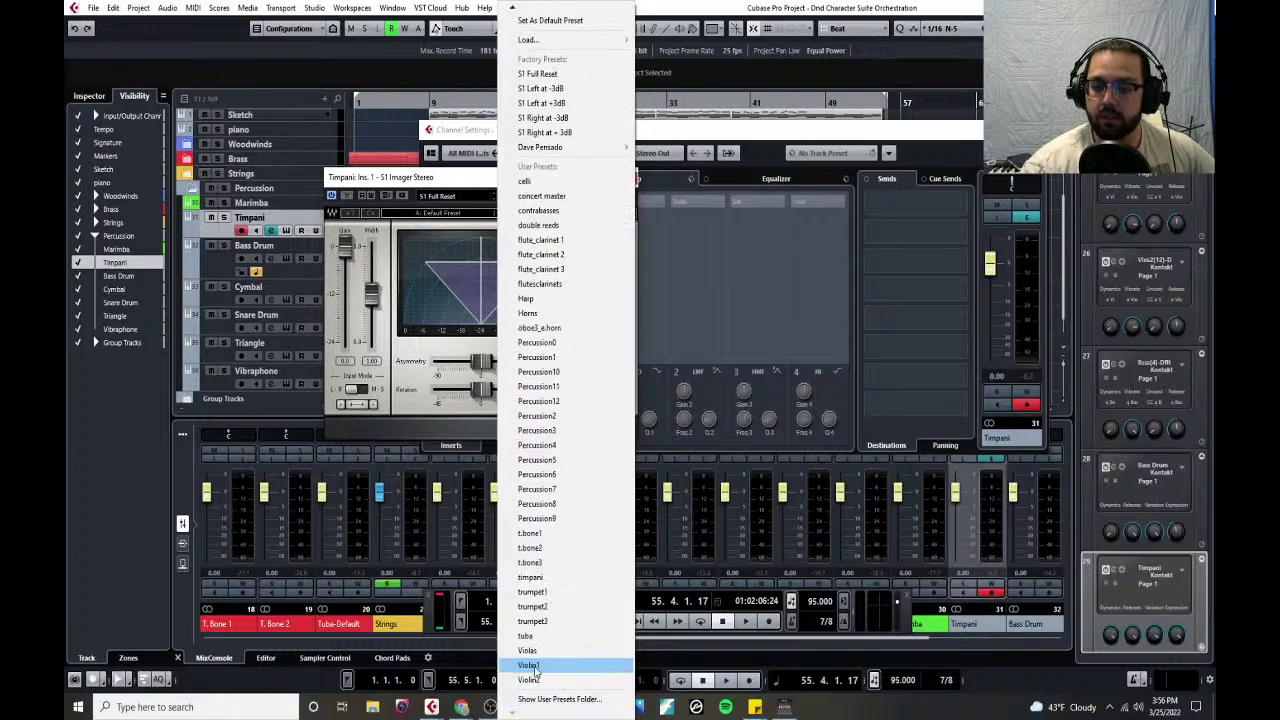
click(540, 578)
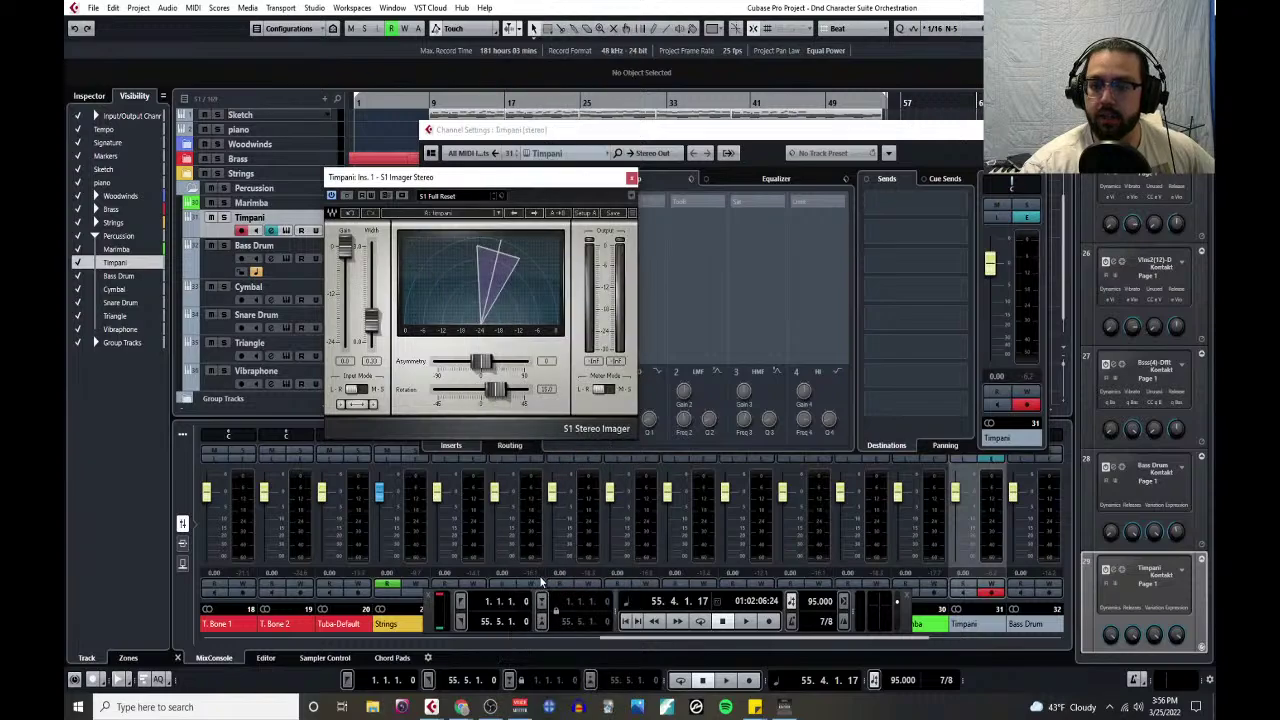
click(631, 178)
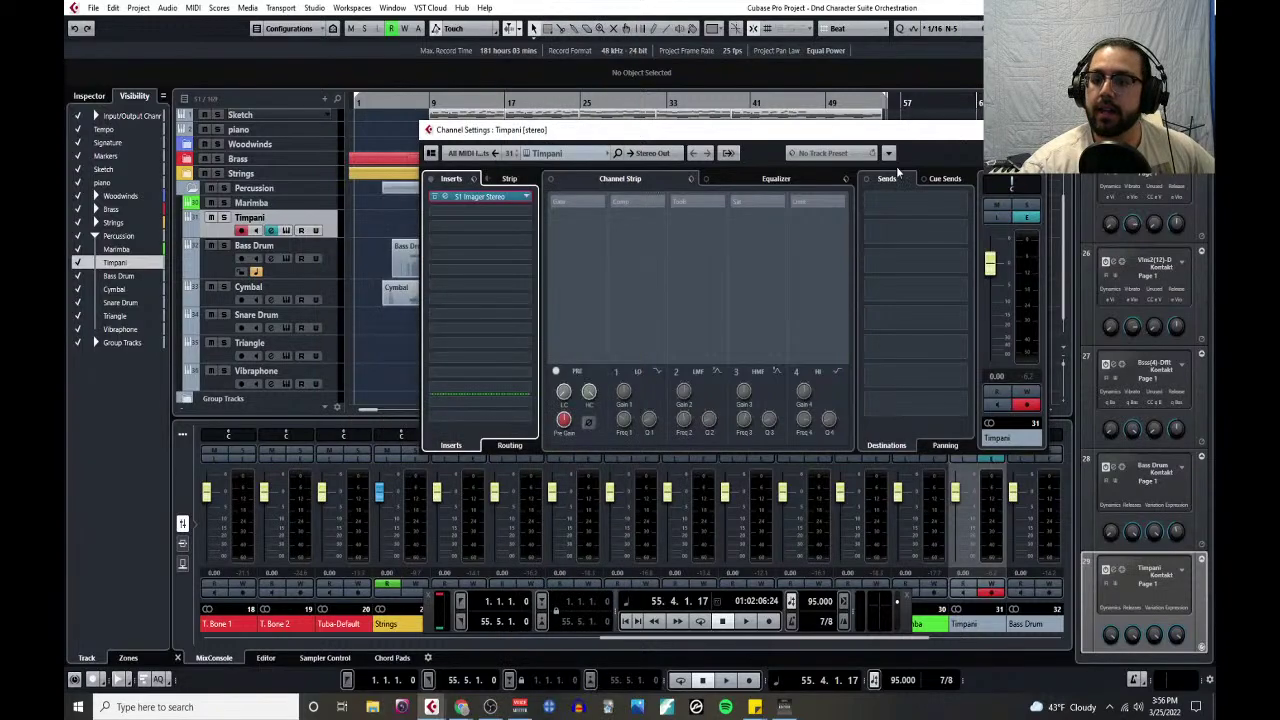
click(1040, 130)
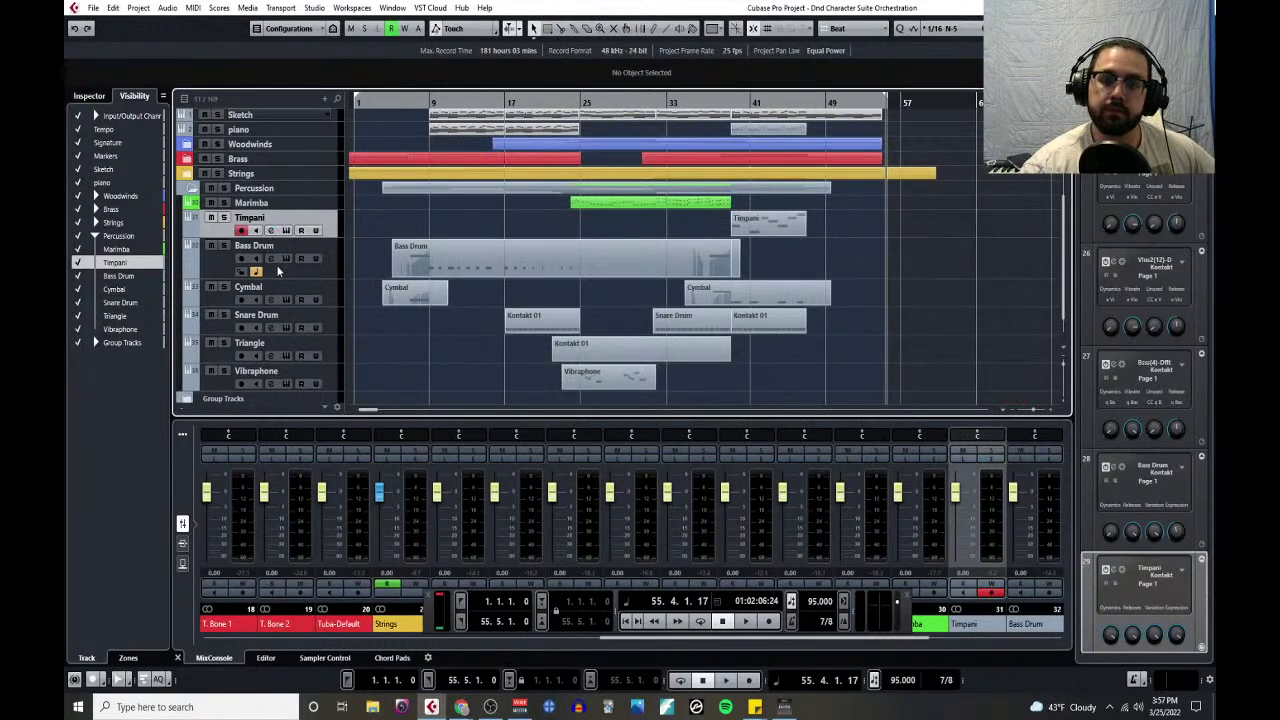
- Open the channel settings of the Bass Drum track
click(270, 259)
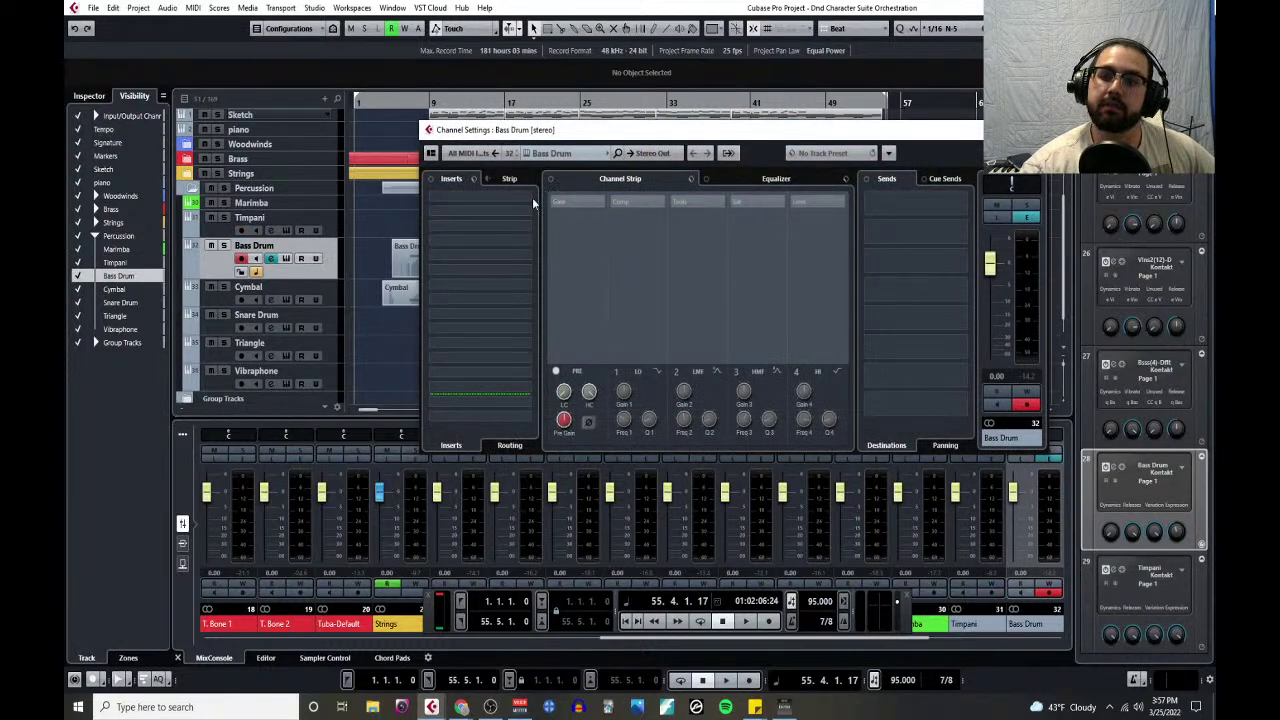
click(531, 198)
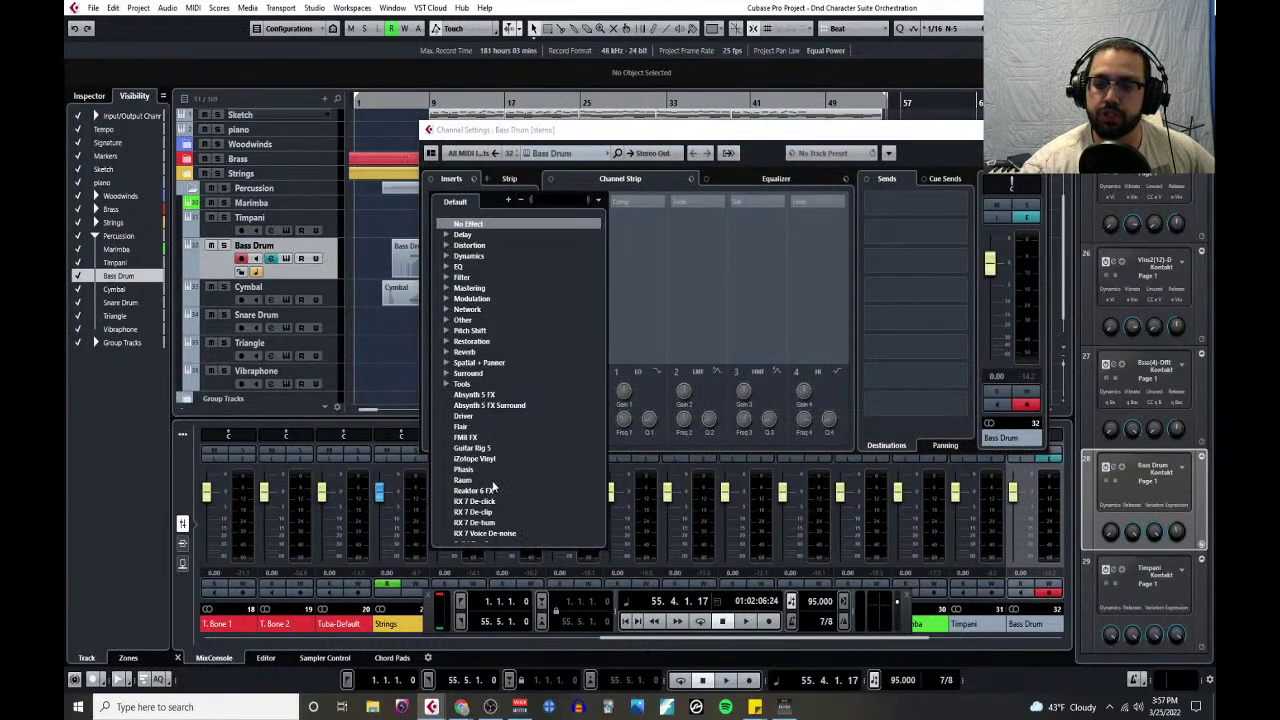
scroll(492, 485, down, 2)
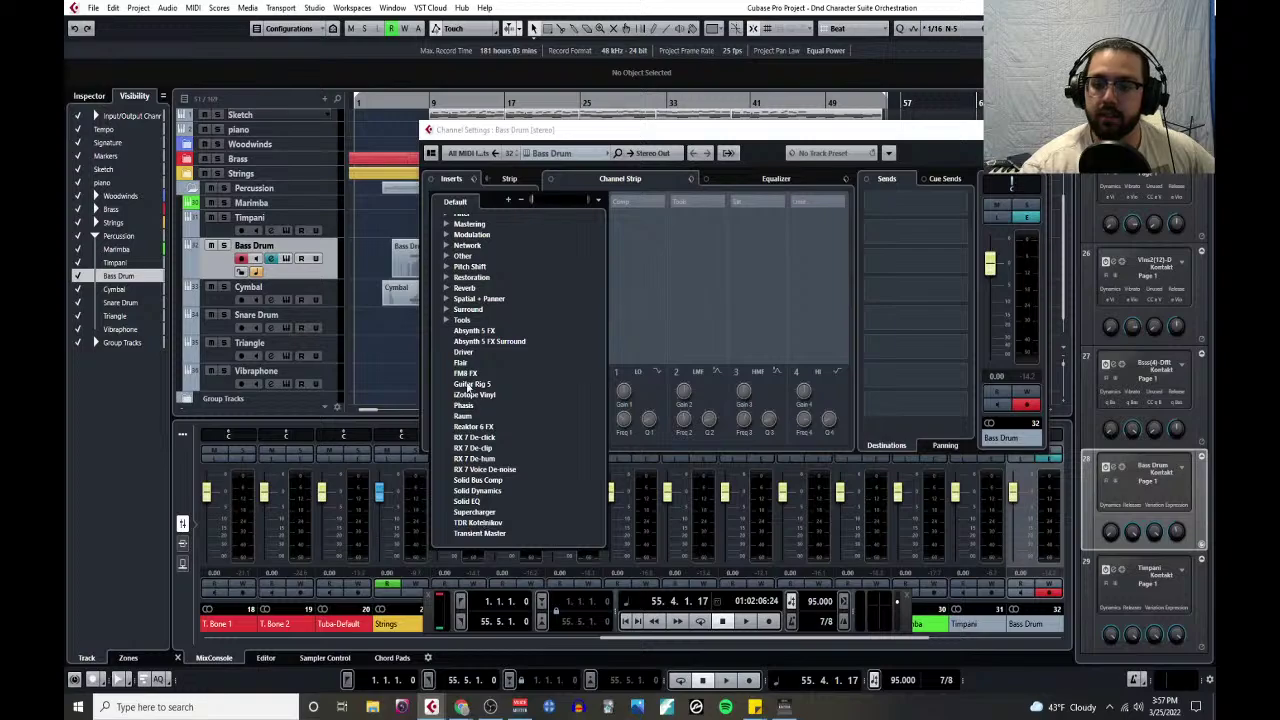
click(447, 300)
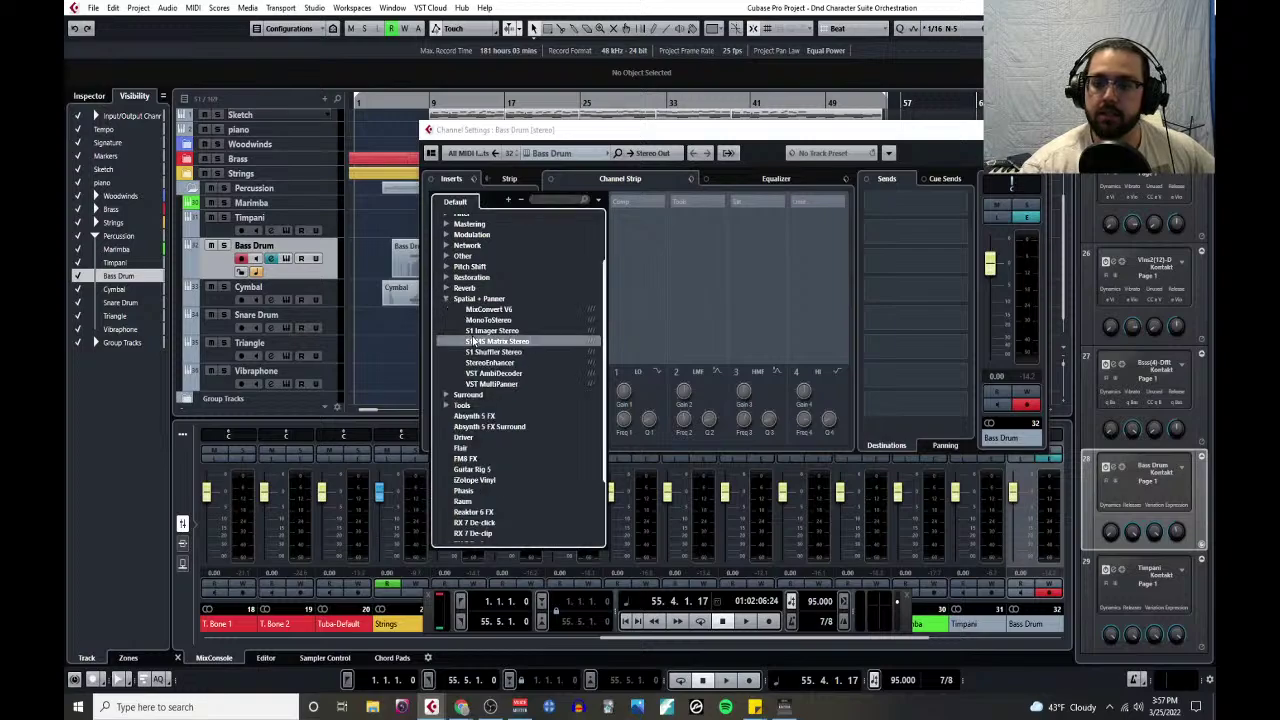
click(474, 339)
click(477, 291)
click(636, 313)
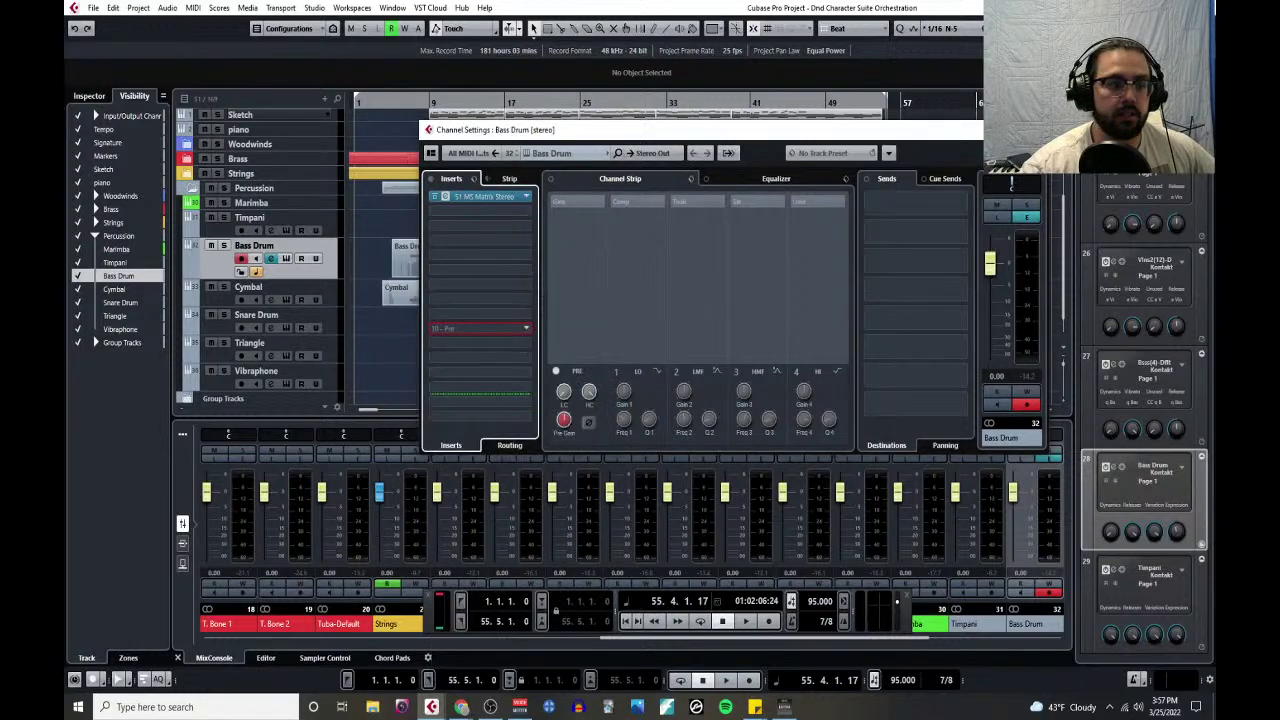
click(461, 198)
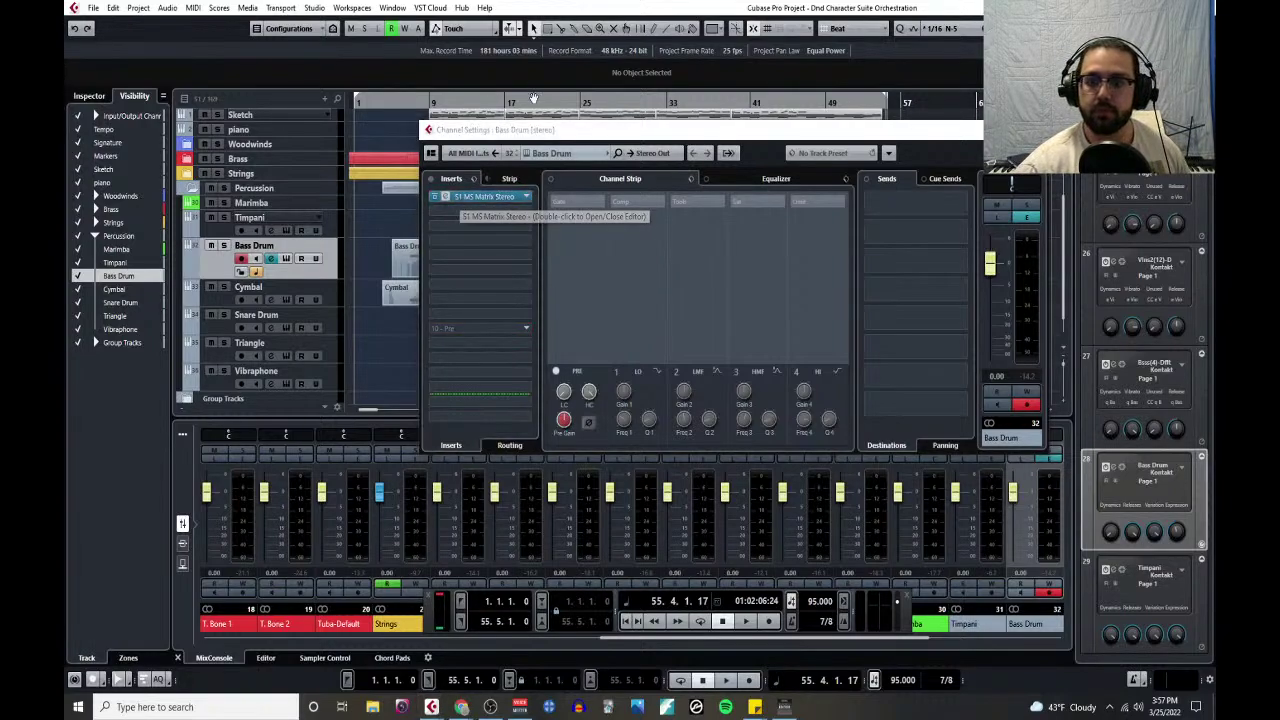
double_click(513, 198)
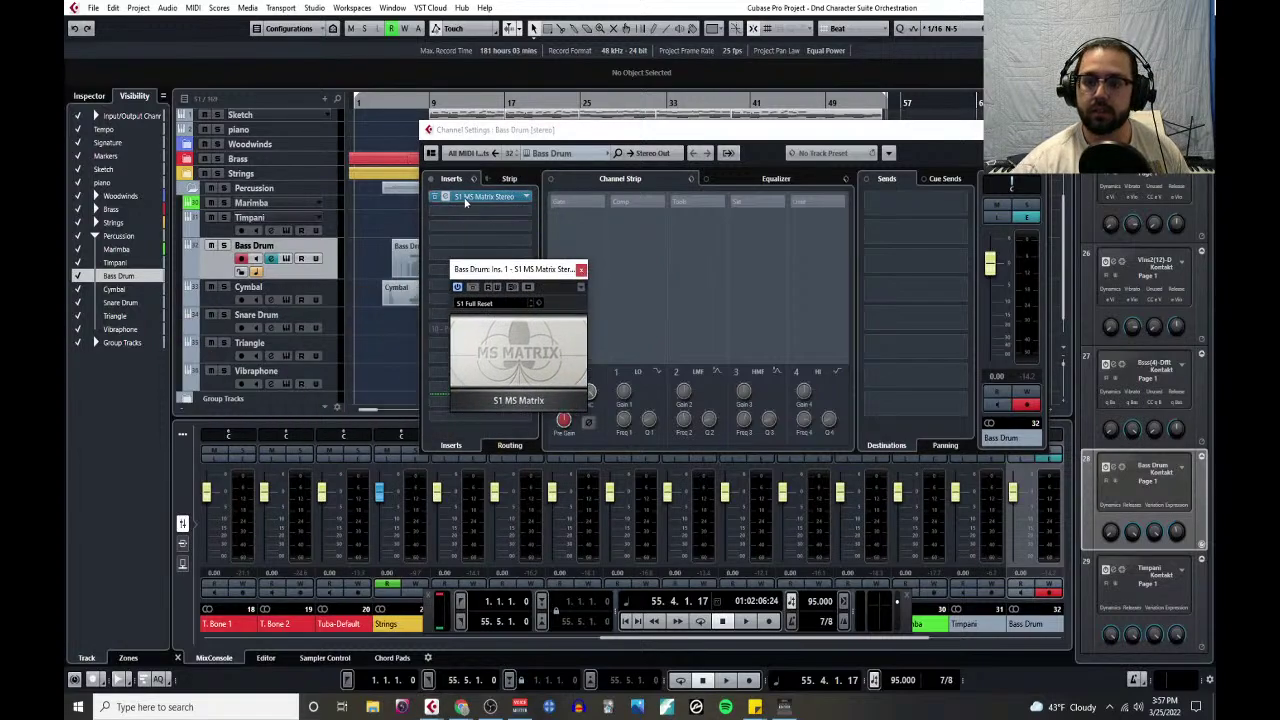
click(581, 269)
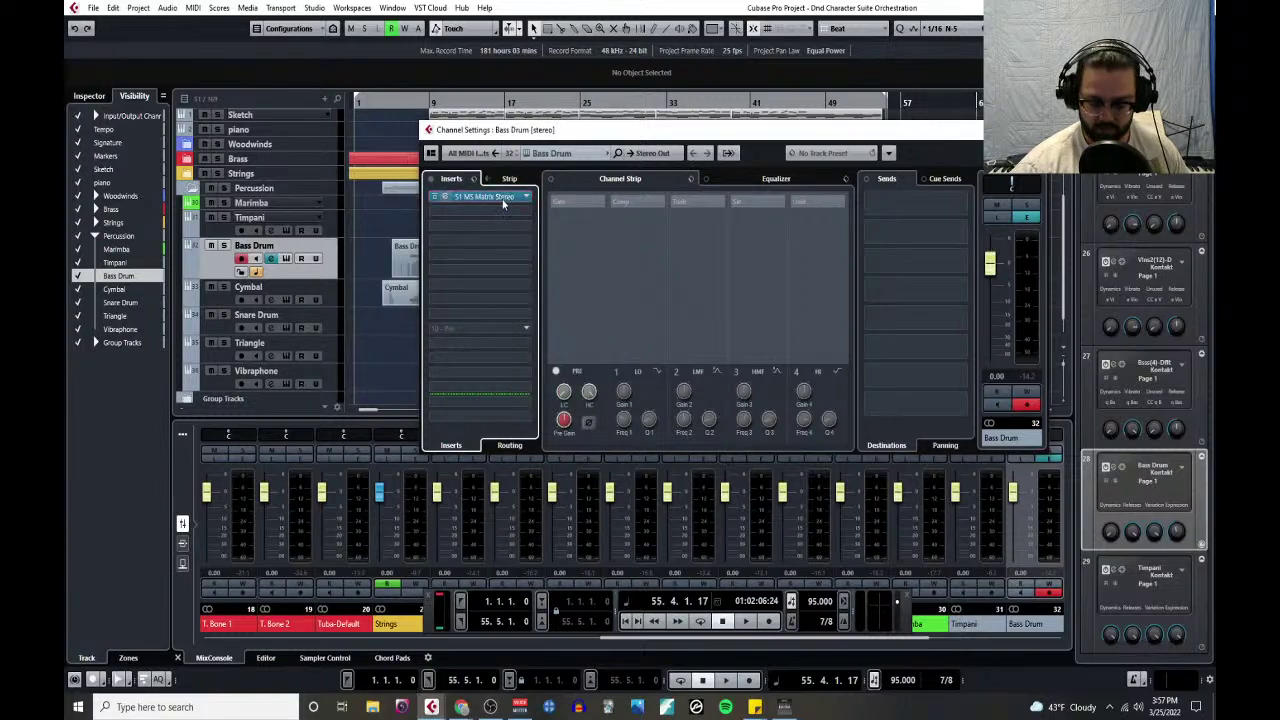
- Load the S1 Imager Stereo plug-in in the first insert slot of the Bass Drum channel
click(503, 203)
click(510, 199)
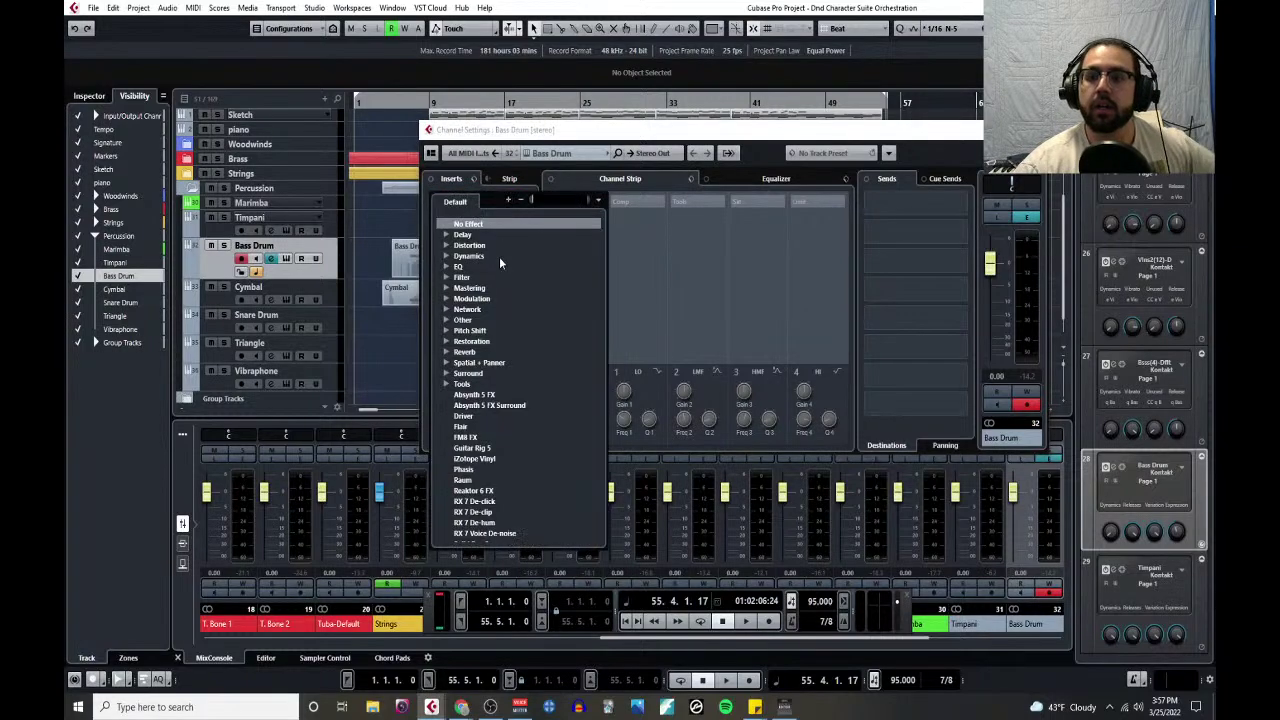
click(448, 363)
click(470, 396)
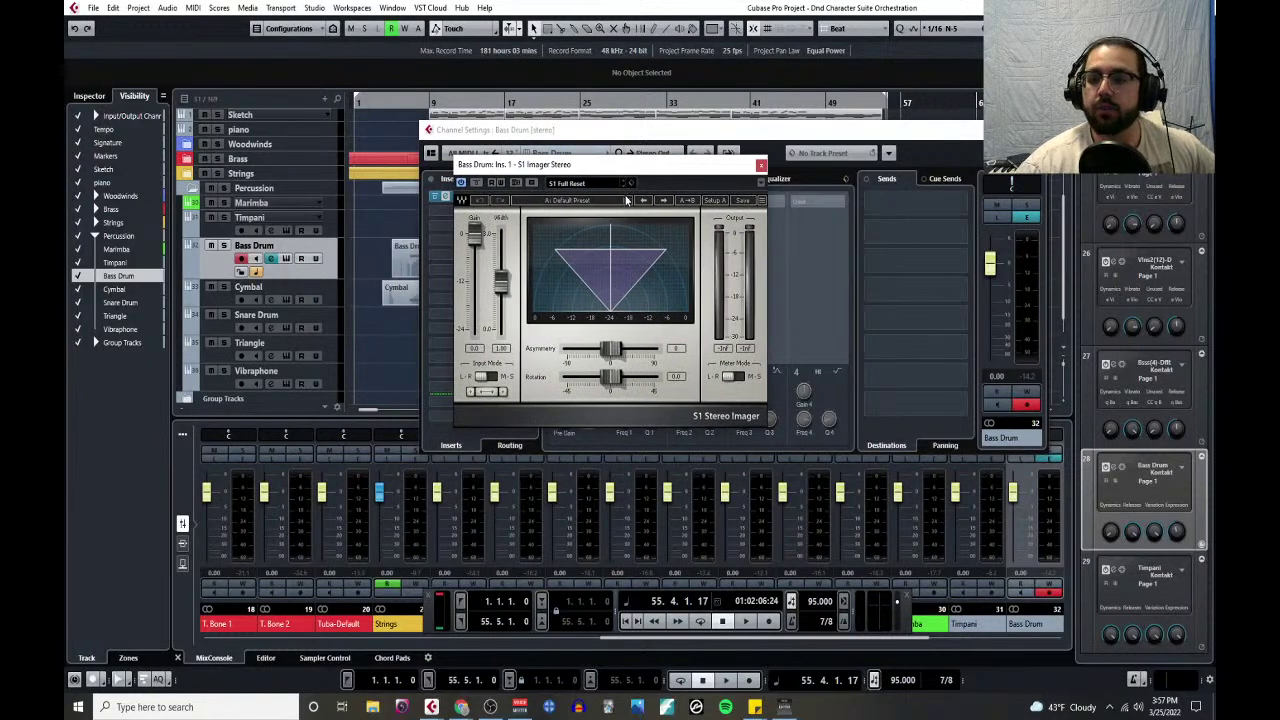
- Apply the Percussion1 user preset to the Bass Drum's S1 Imager and close the plug-in and channel settings
click(626, 203)
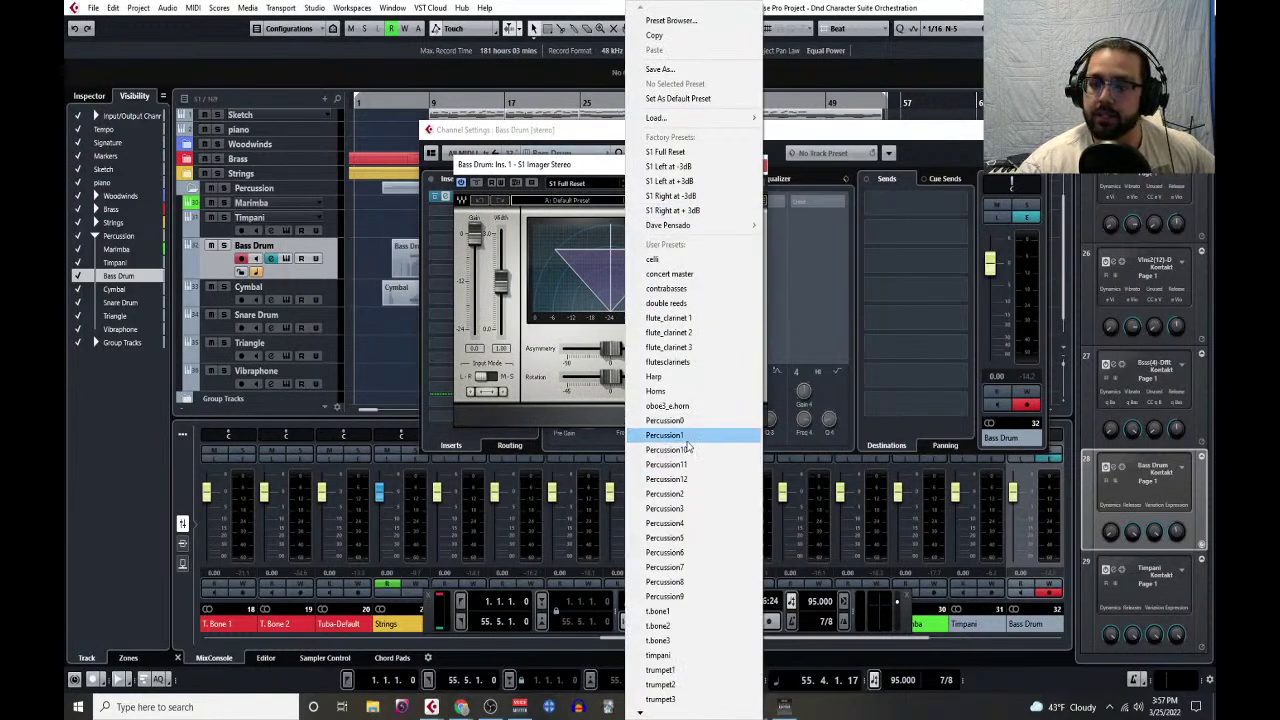
click(687, 436)
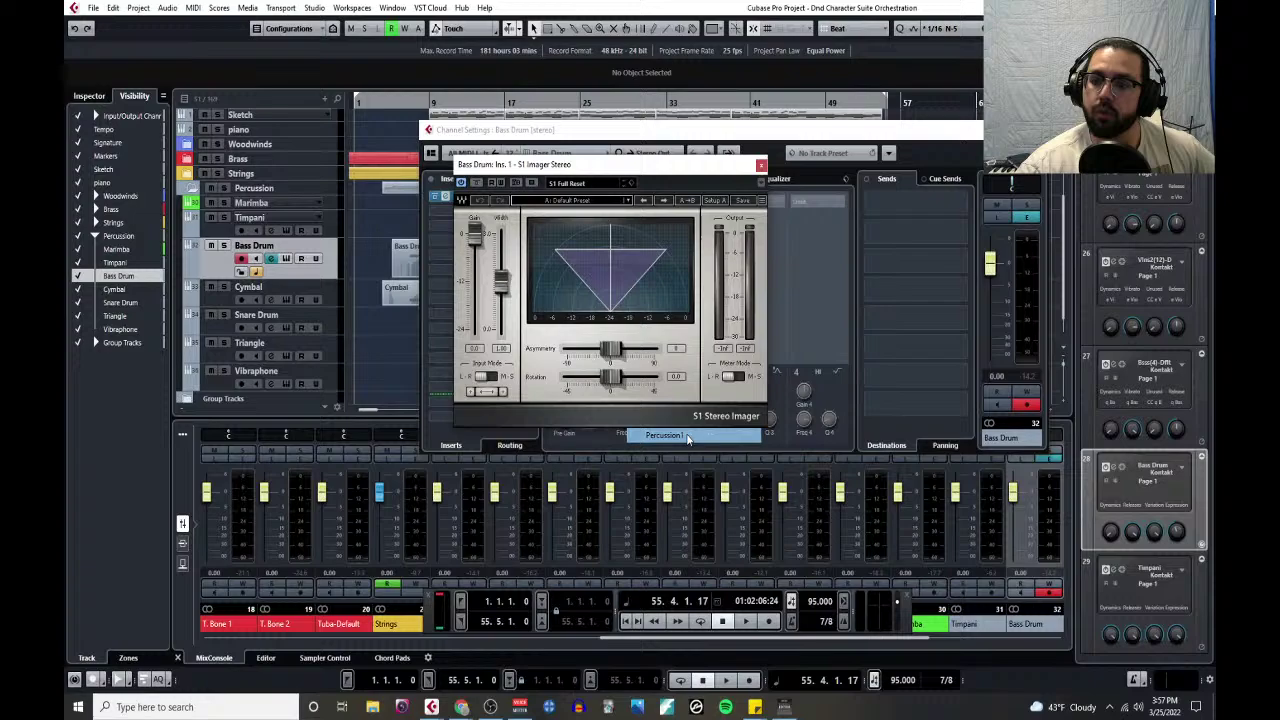
click(761, 166)
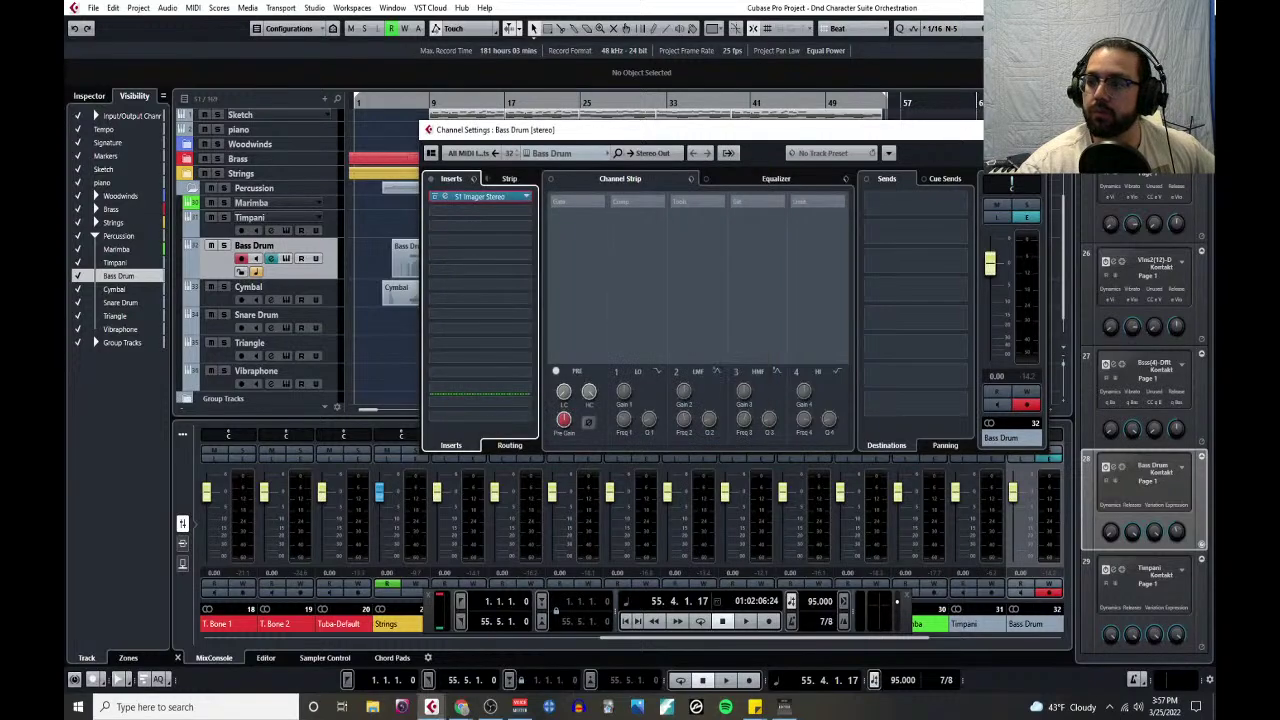
key(Escape)
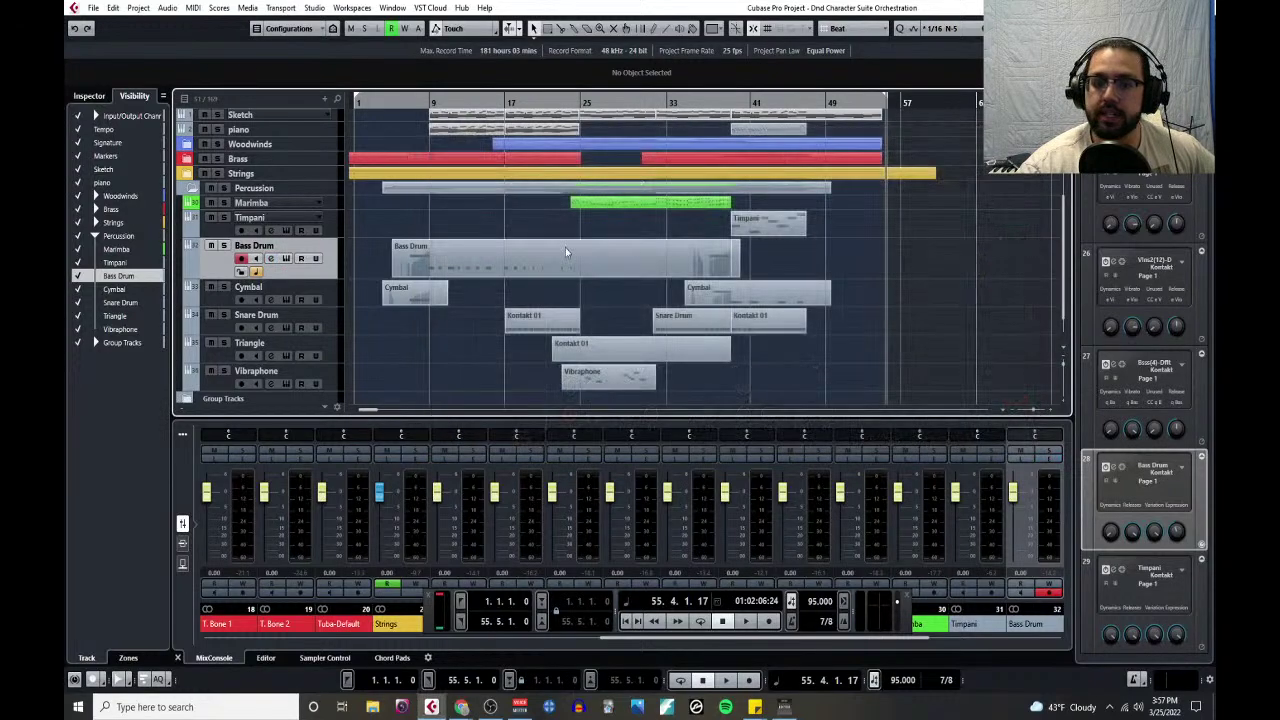
- Open the channel settings of the Cymbal track
click(270, 299)
click(443, 199)
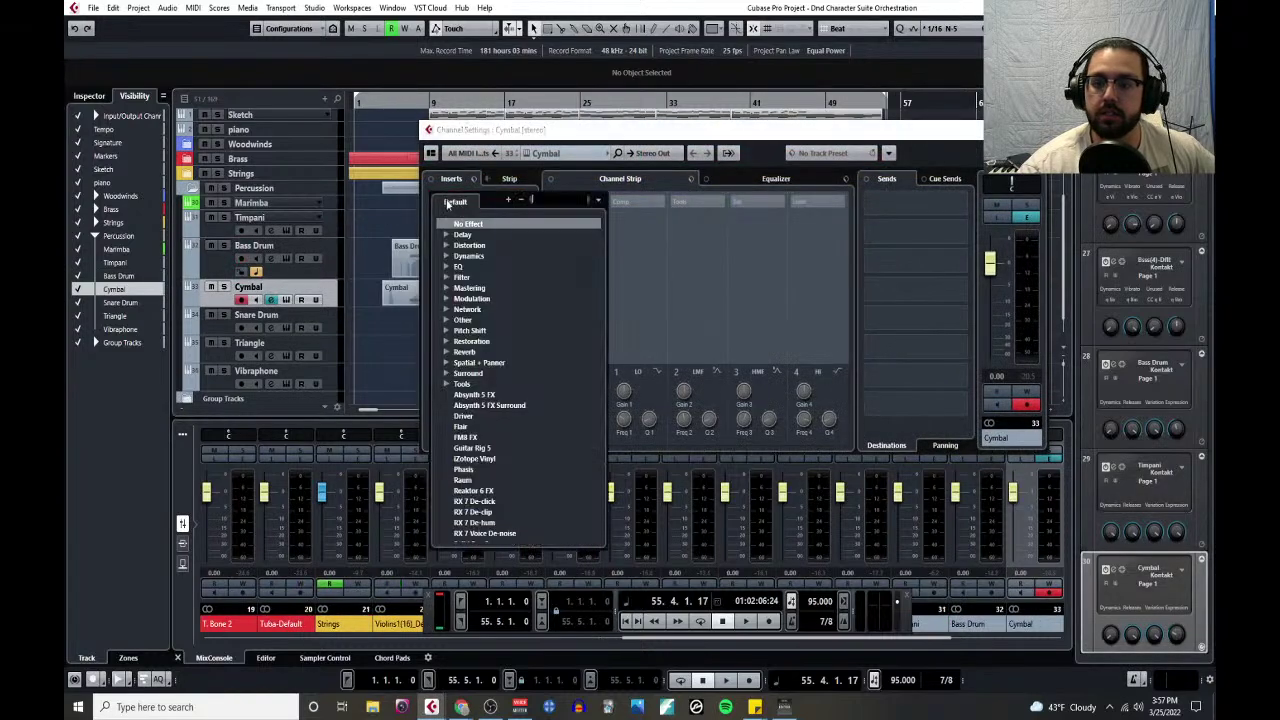
click(447, 364)
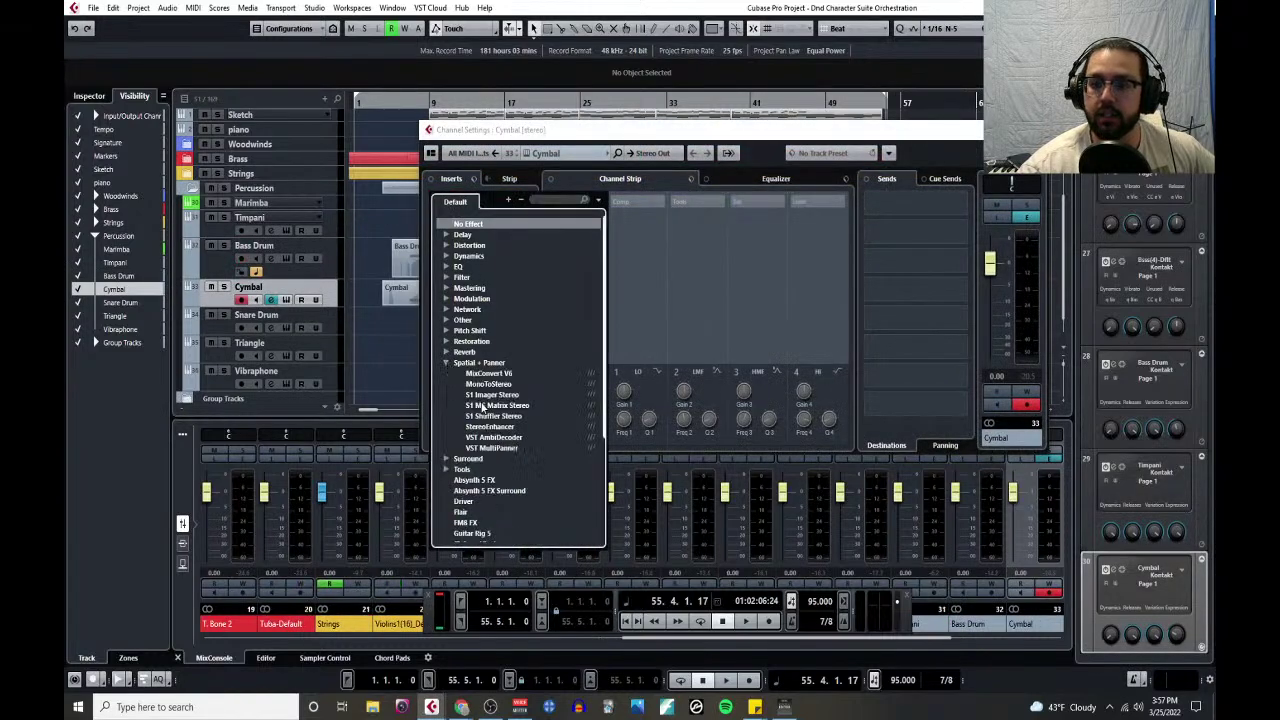
click(488, 384)
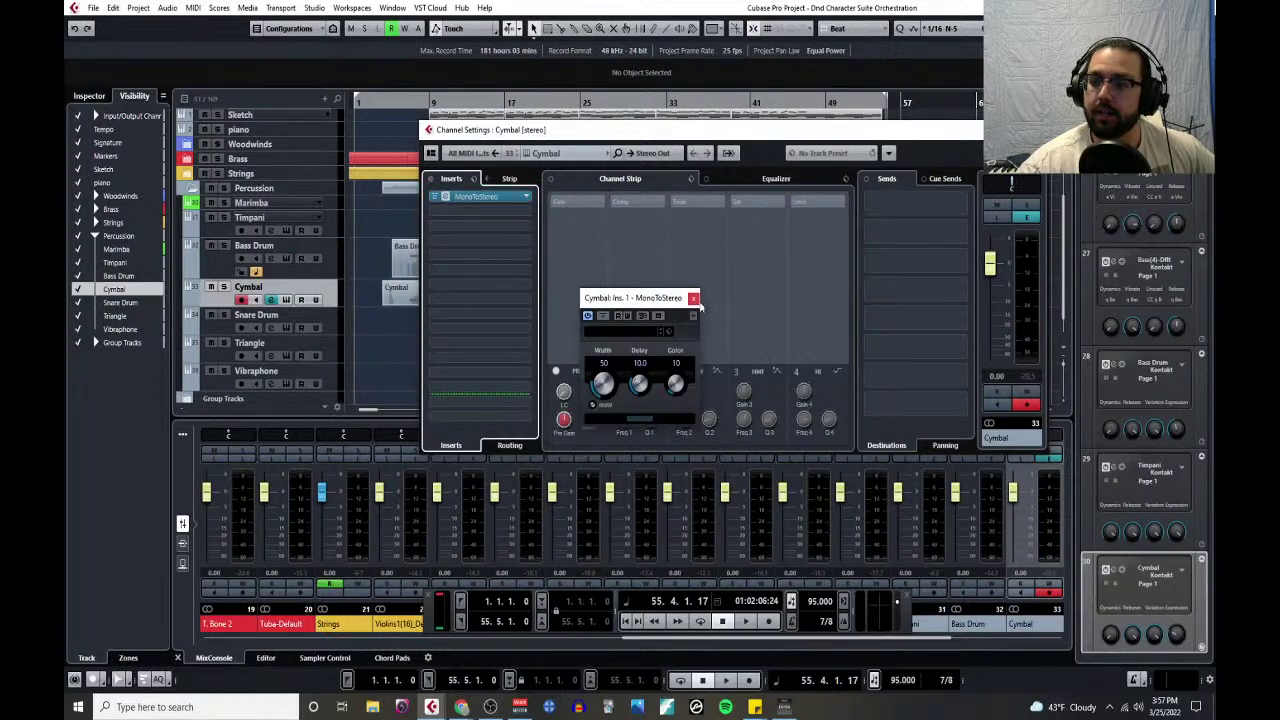
click(514, 210)
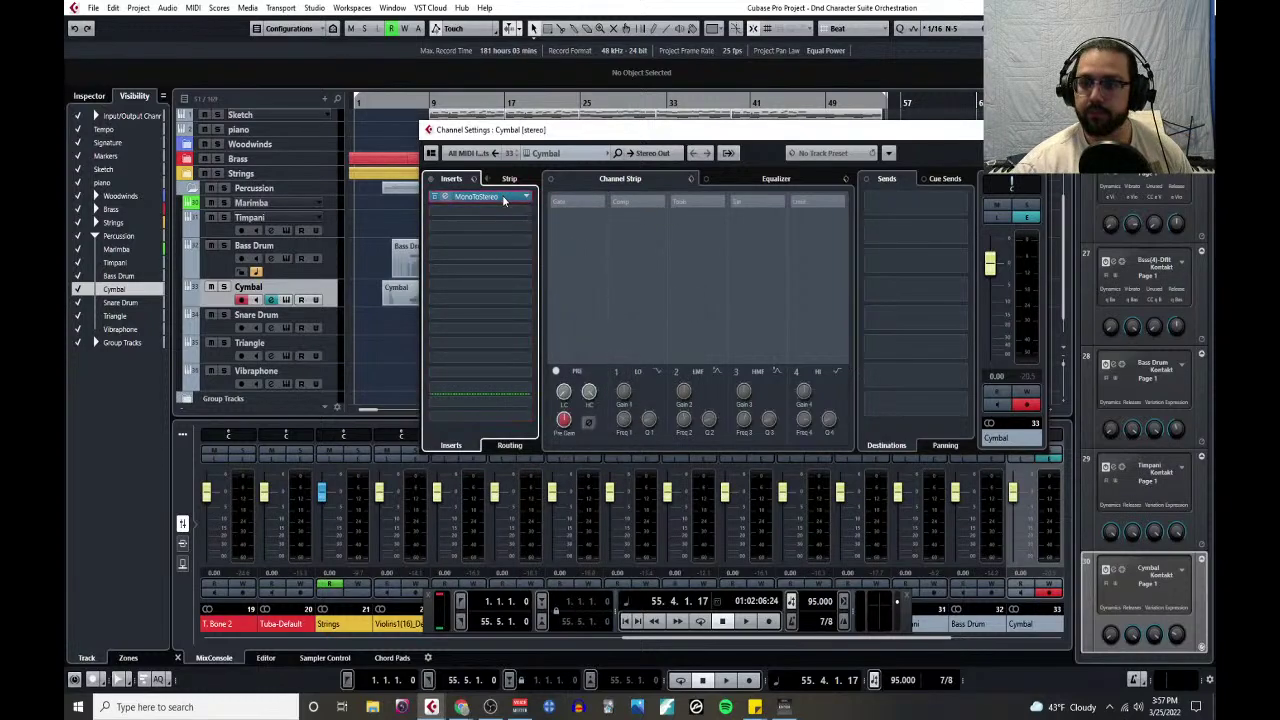
- Replace the MonoToStereo effect in the Cymbal channel's first insert slot with the S1 Imager Stereo plug-in
click(503, 199)
click(530, 202)
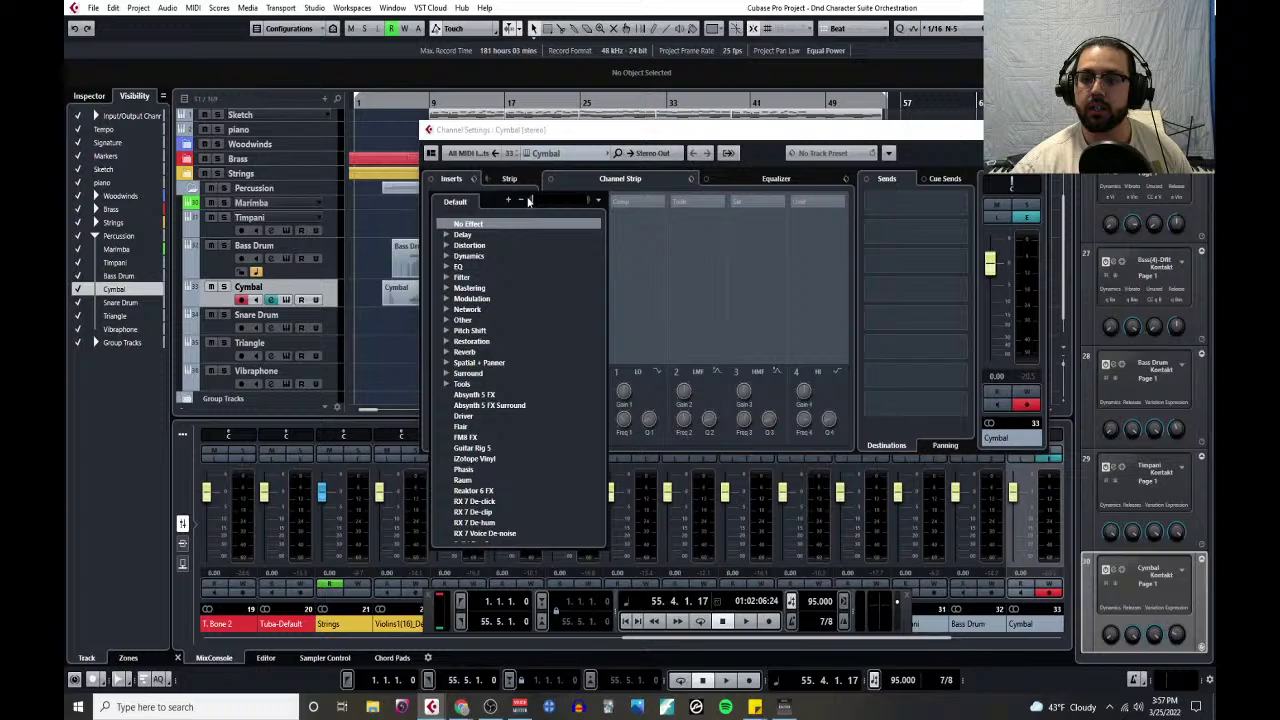
click(447, 363)
click(490, 395)
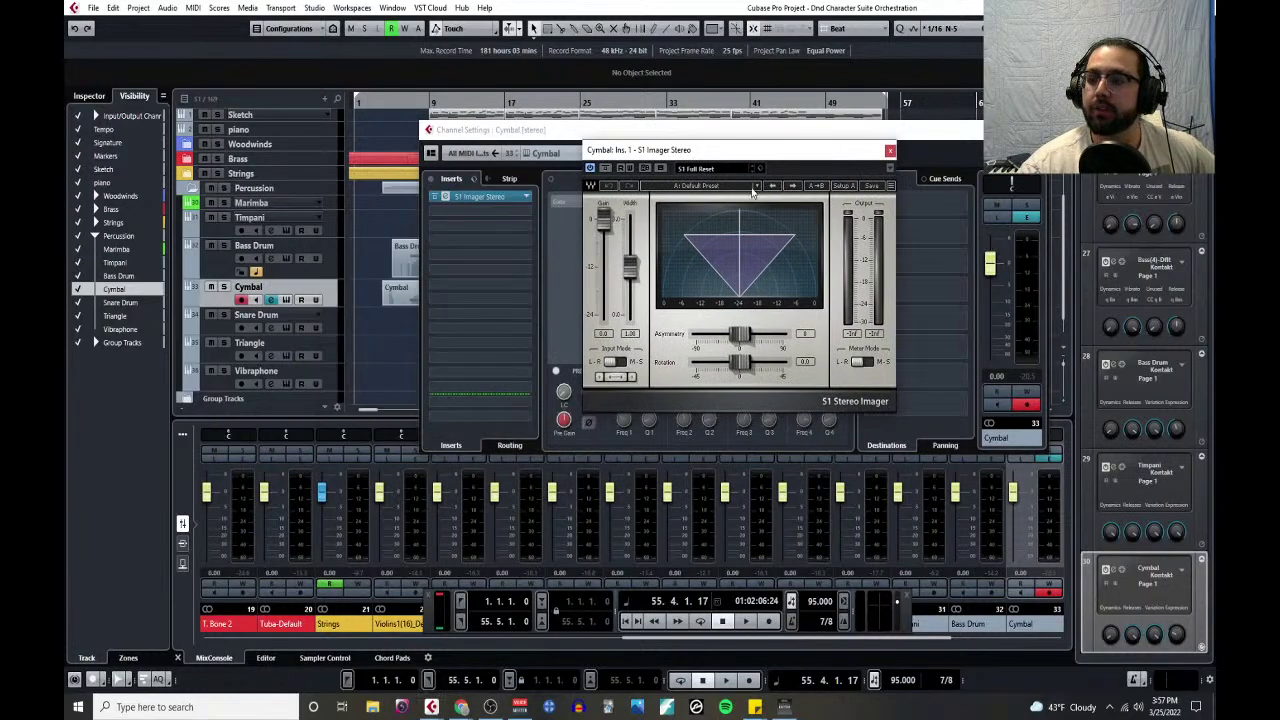
- Apply the Percussion12 user preset to the Cymbal's S1 Imager and close the plug-in and channel settings
click(756, 188)
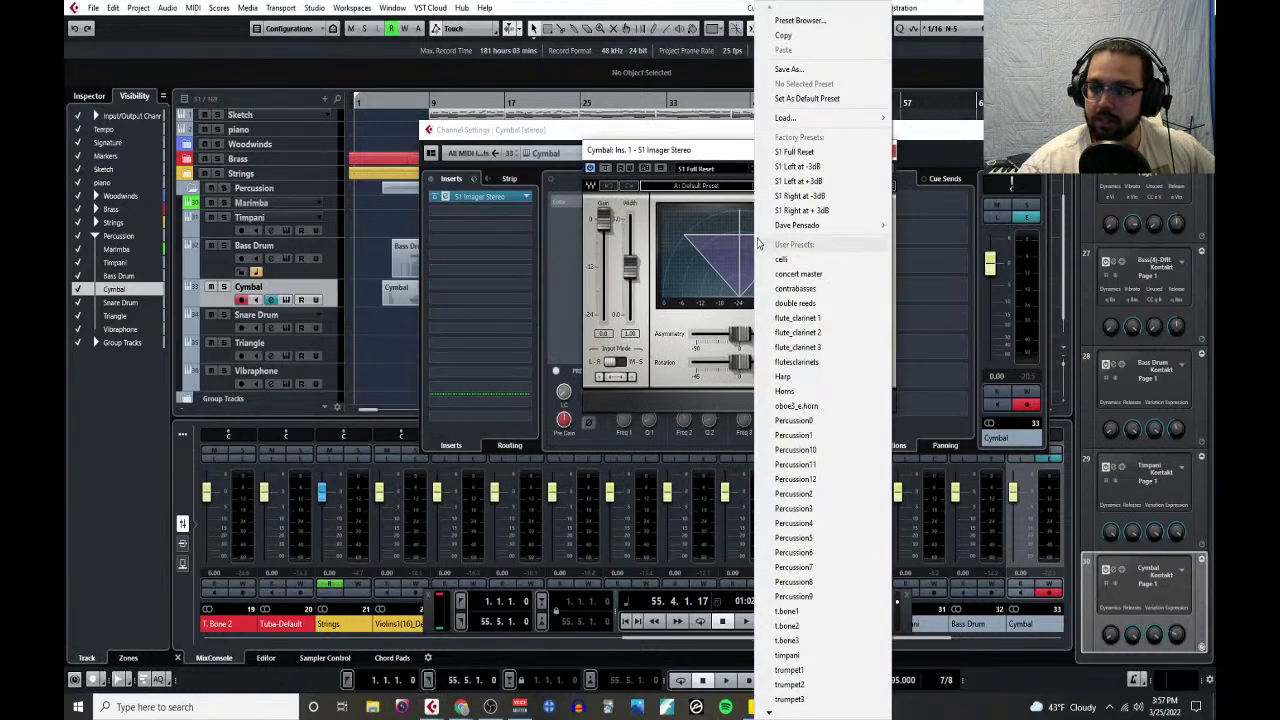
click(828, 484)
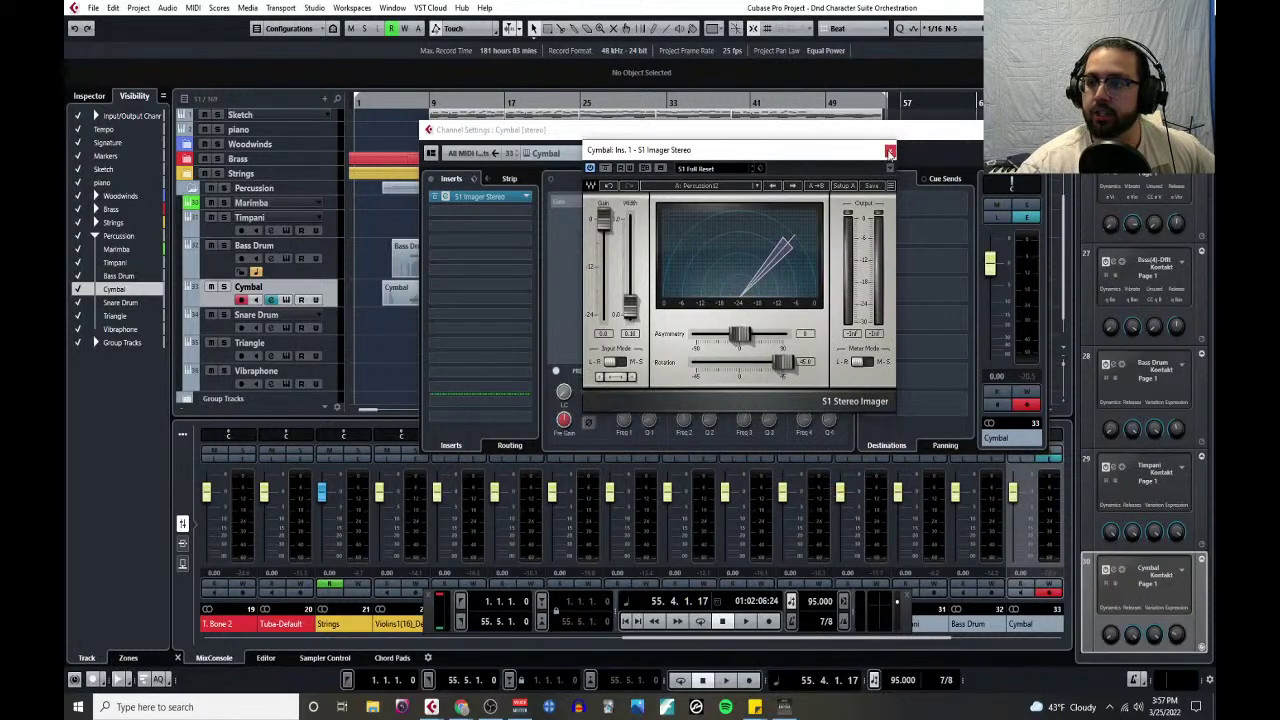
click(889, 152)
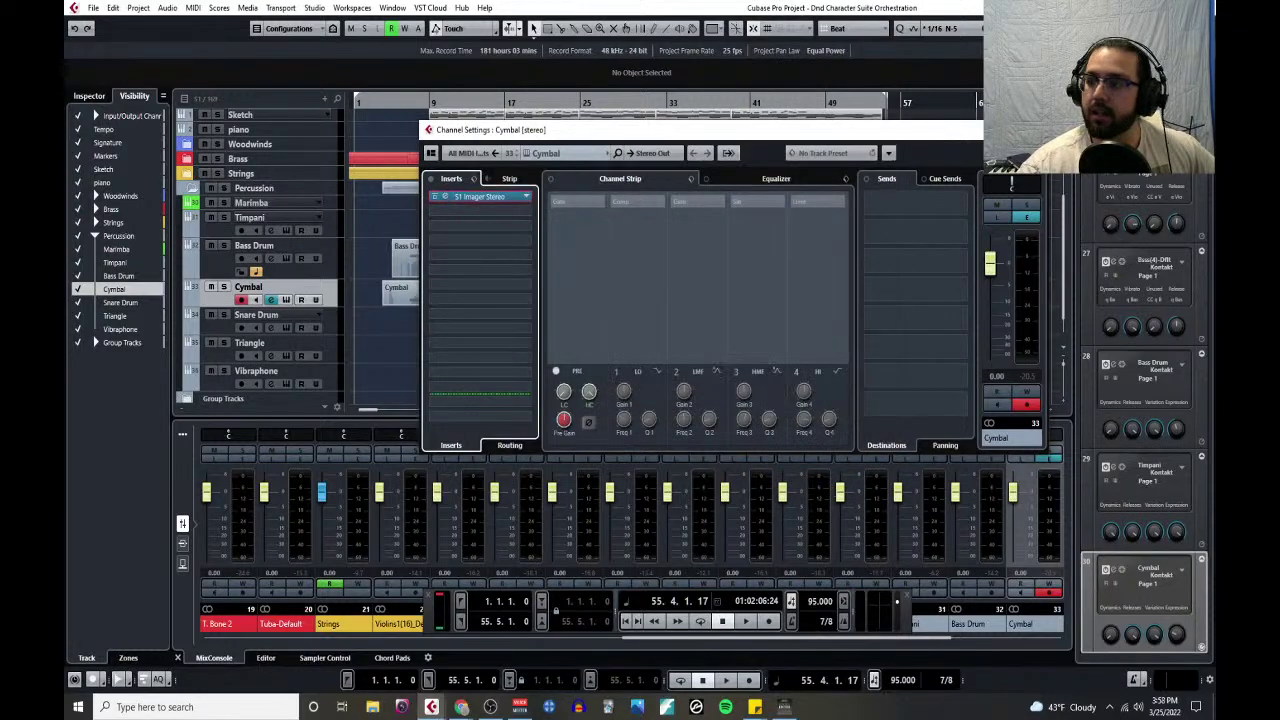
click(1060, 130)
- Open the Snare Drum track's channel settings and load S1 Imager Stereo in its first insert slot
click(271, 327)
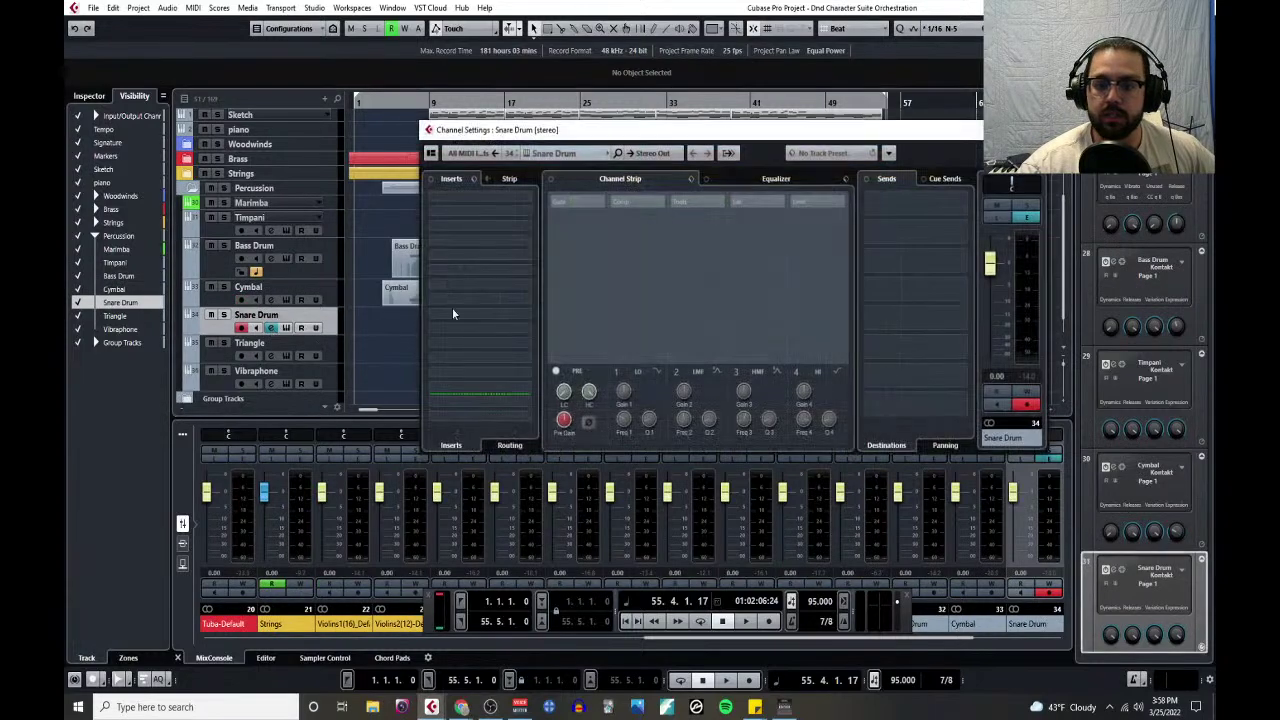
click(490, 199)
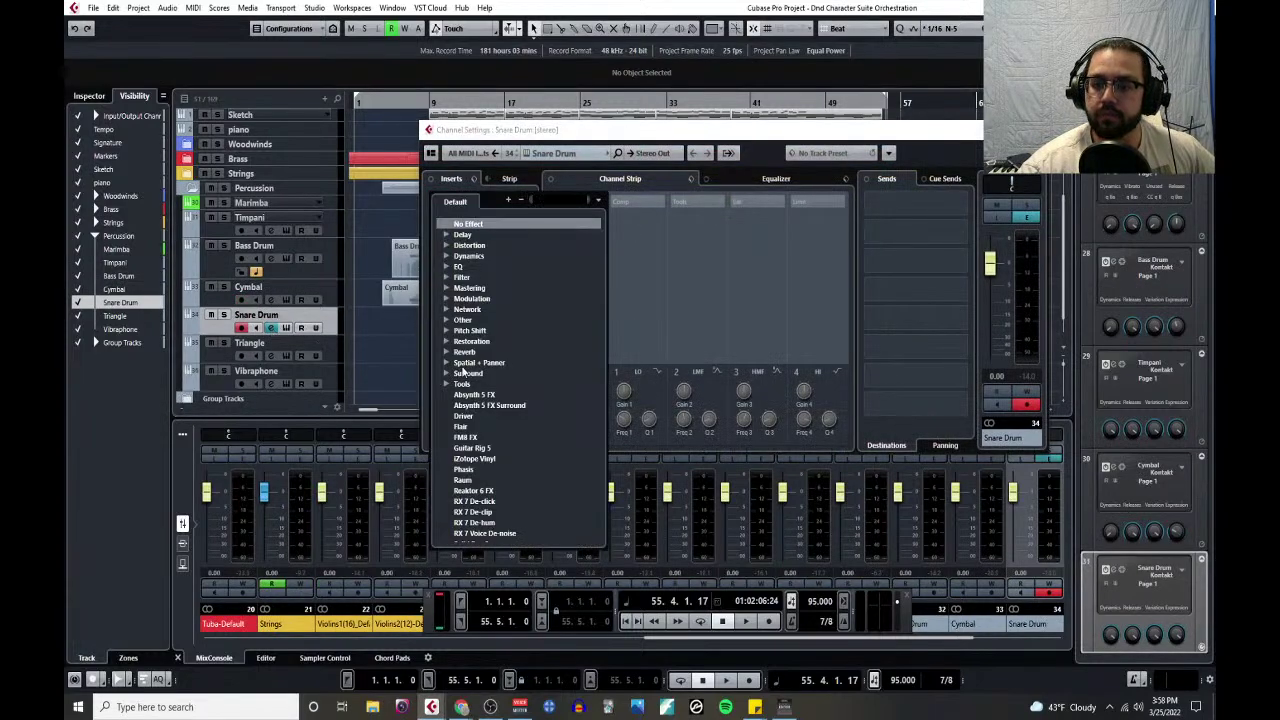
click(470, 363)
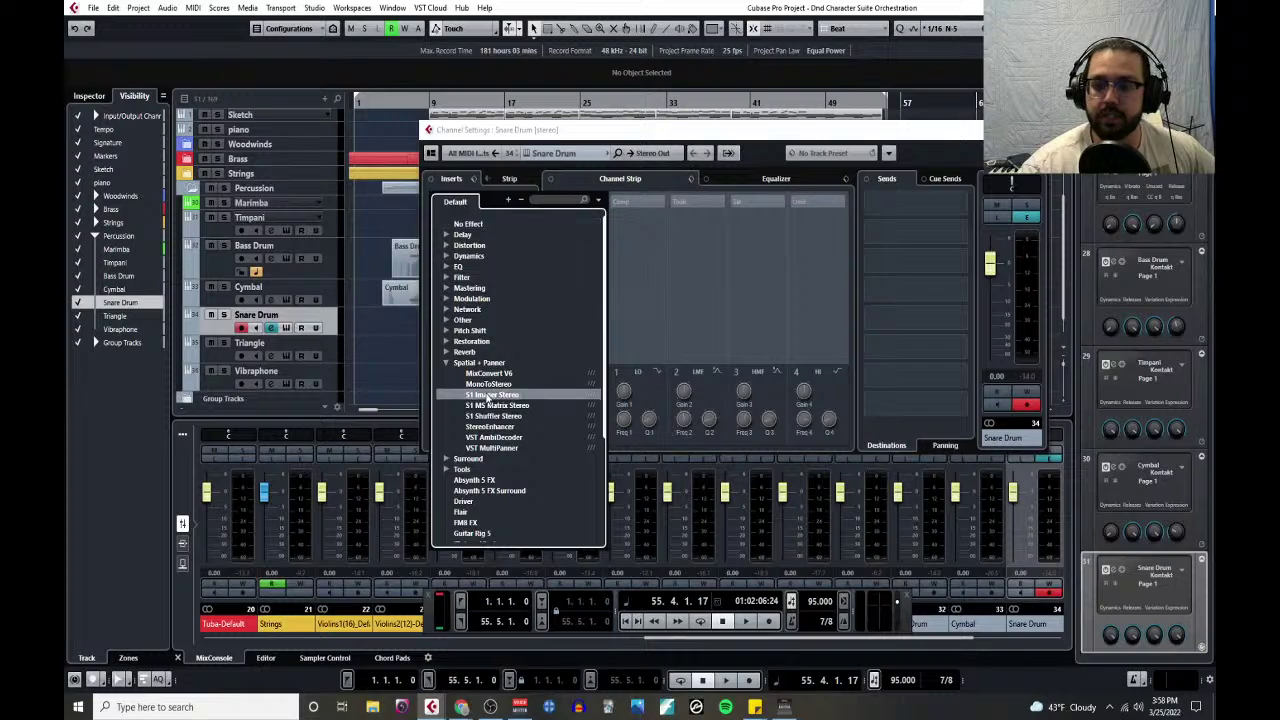
click(490, 395)
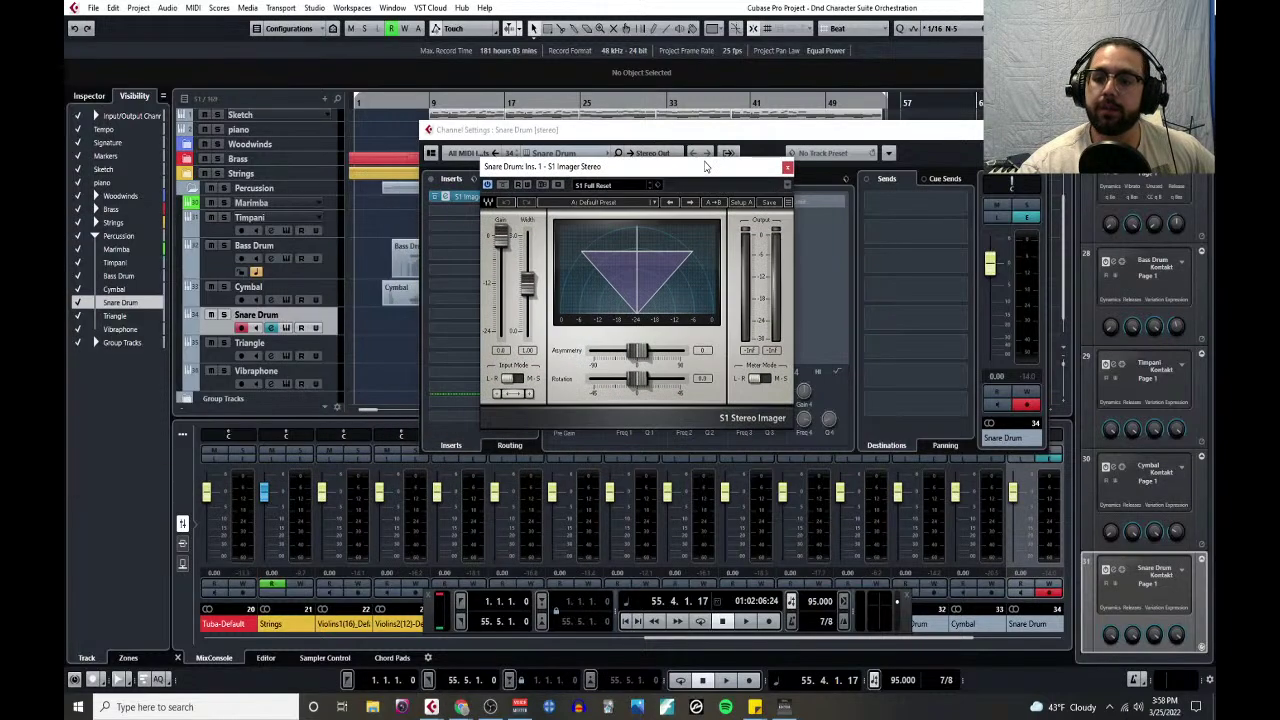
- Apply the Percussion3 user preset to the Snare Drum's S1 Imager and close the plug-in and channel settings
click(651, 205)
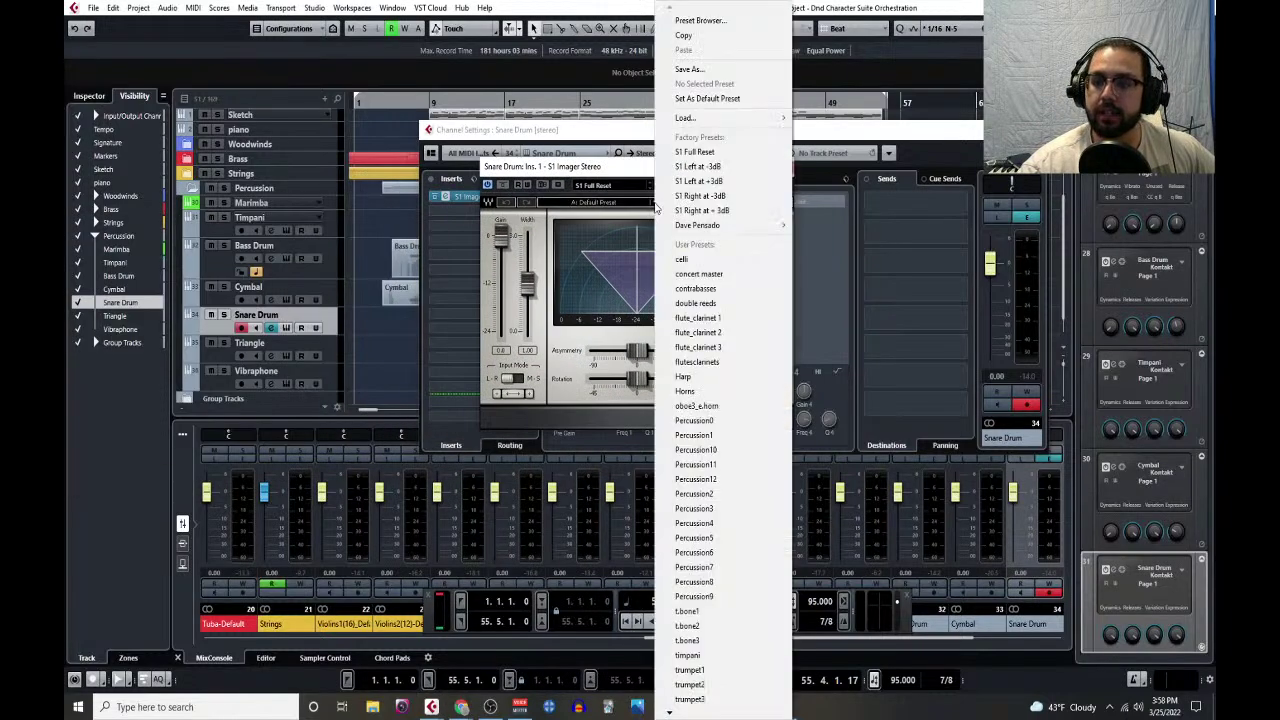
click(724, 509)
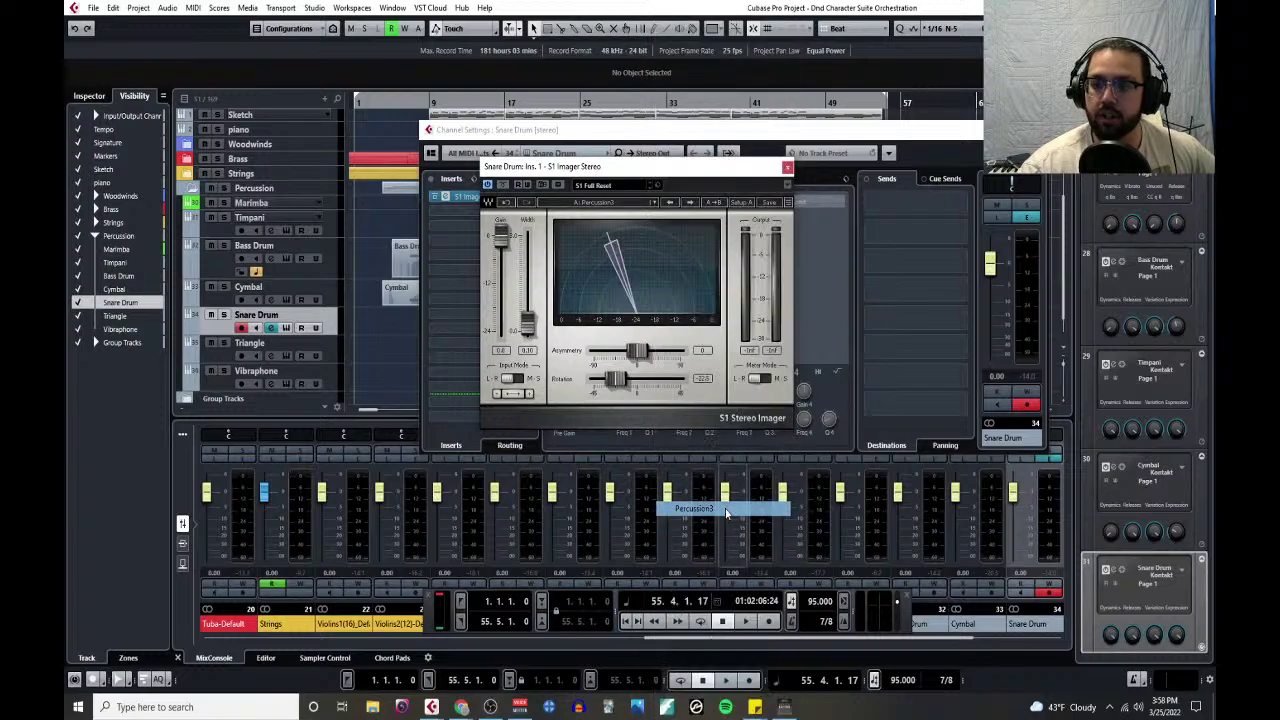
click(787, 167)
key(Escape)
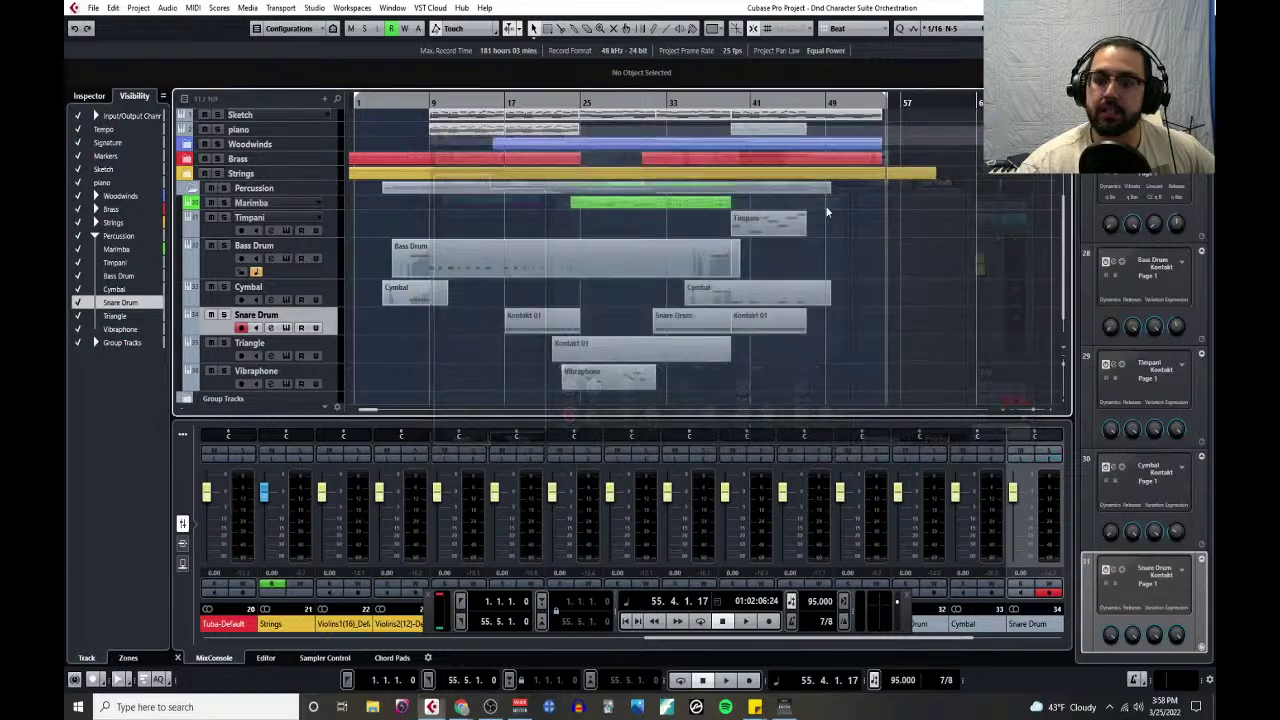
- Open the Triangle track's channel settings and load S1 Imager Stereo in its first insert slot
click(271, 356)
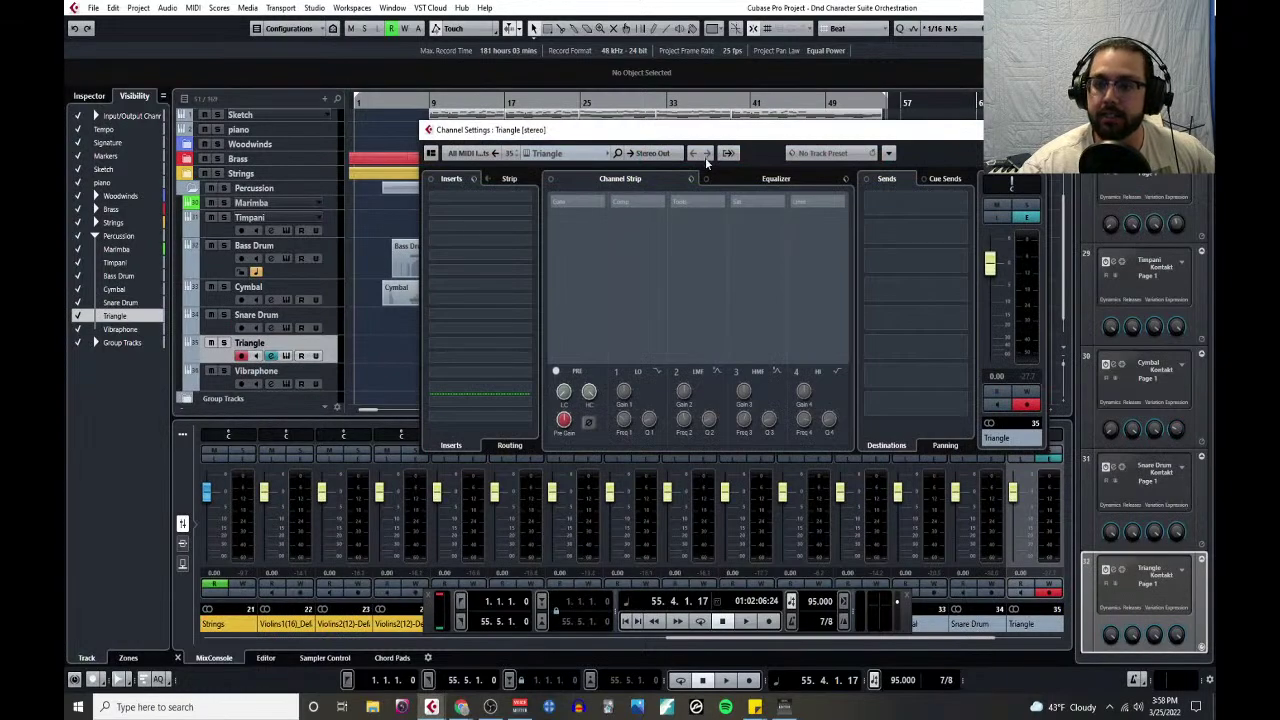
click(530, 201)
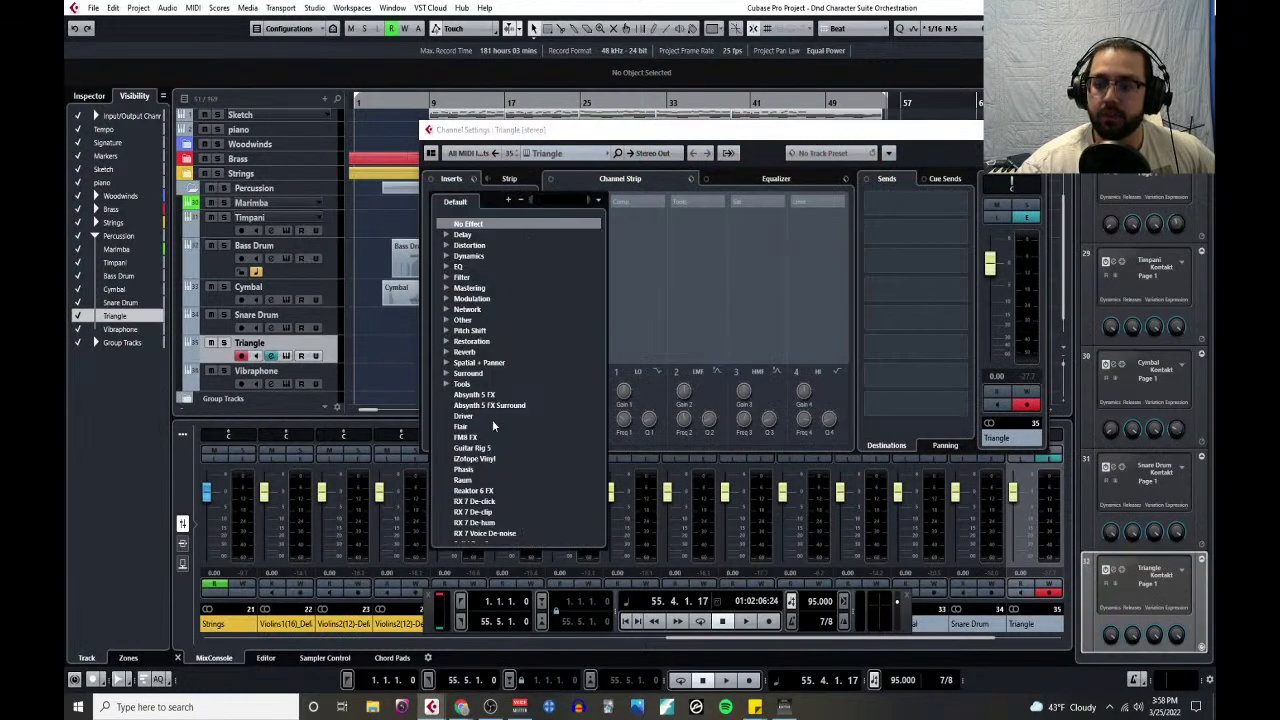
click(447, 364)
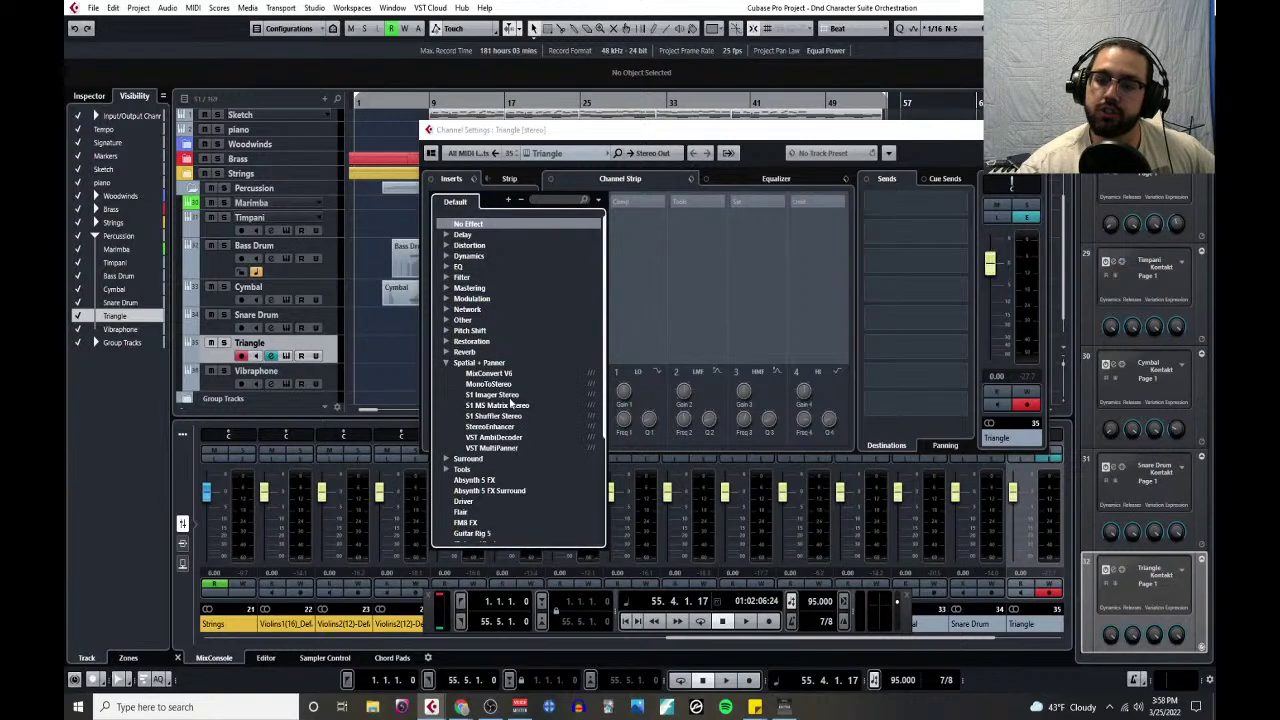
click(508, 396)
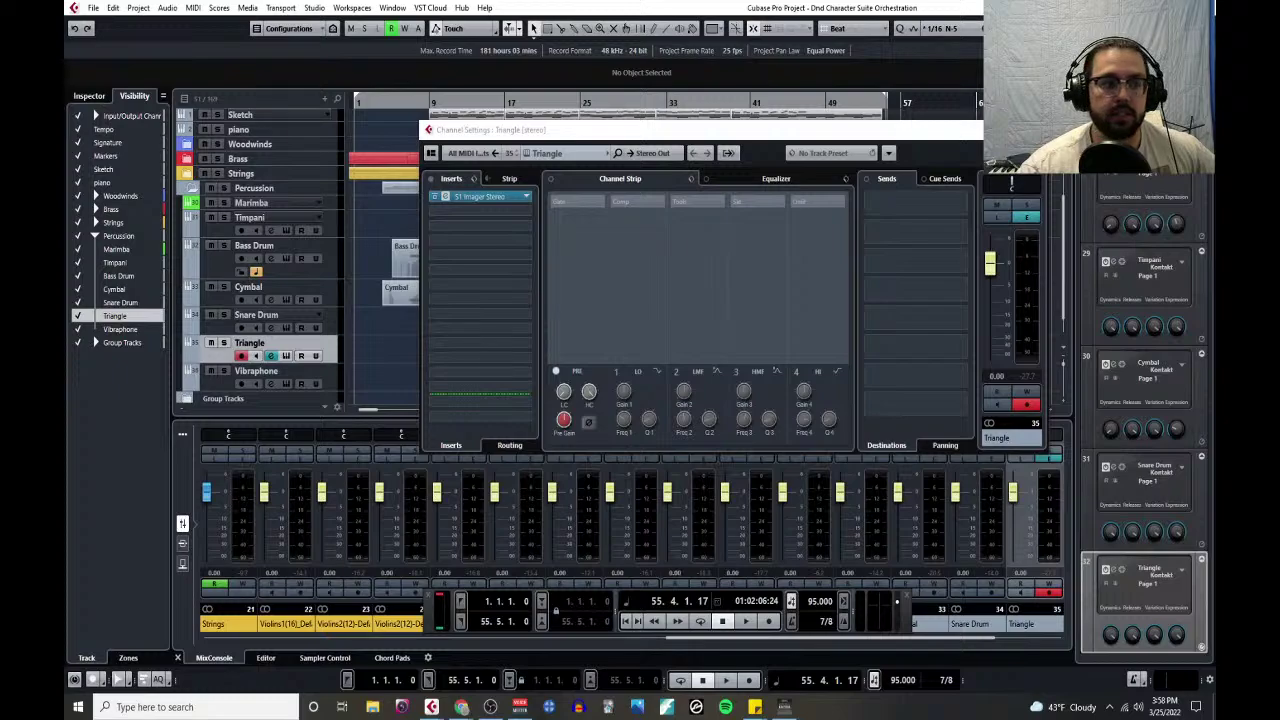
- Apply the Percussion10 user preset to the Triangle's S1 Imager and close the plug-in and channel settings
click(480, 210)
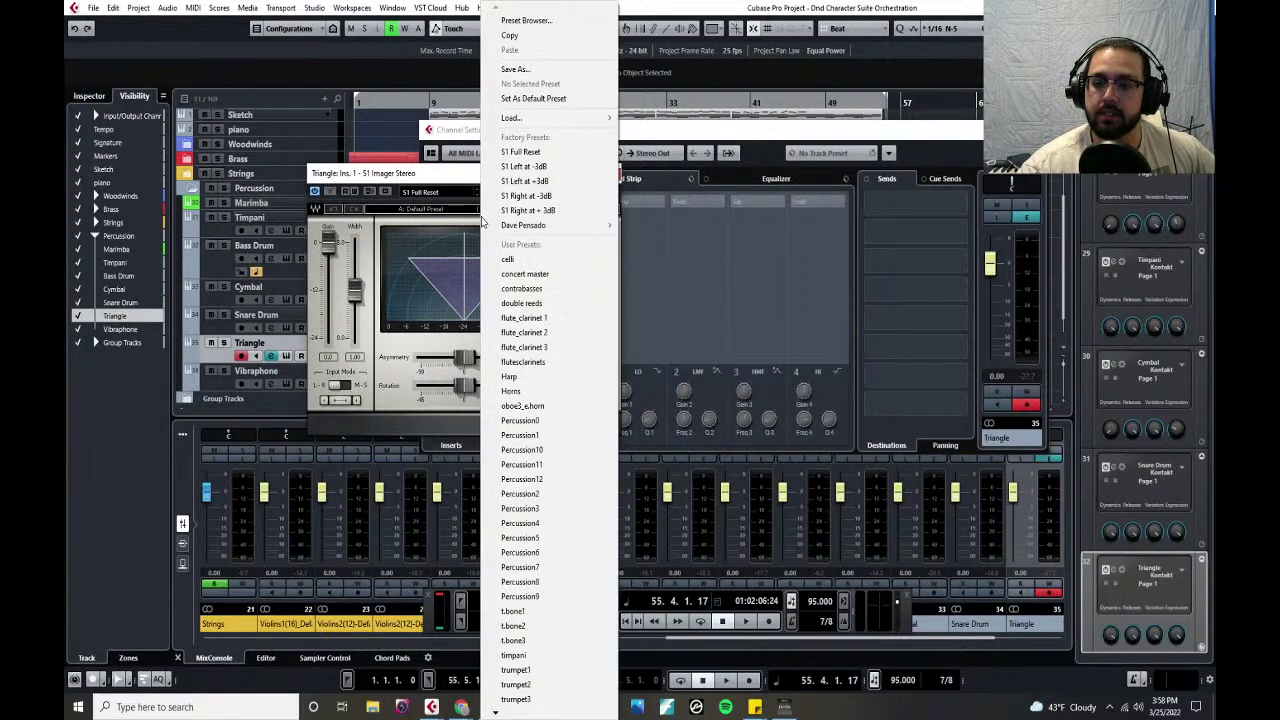
click(553, 450)
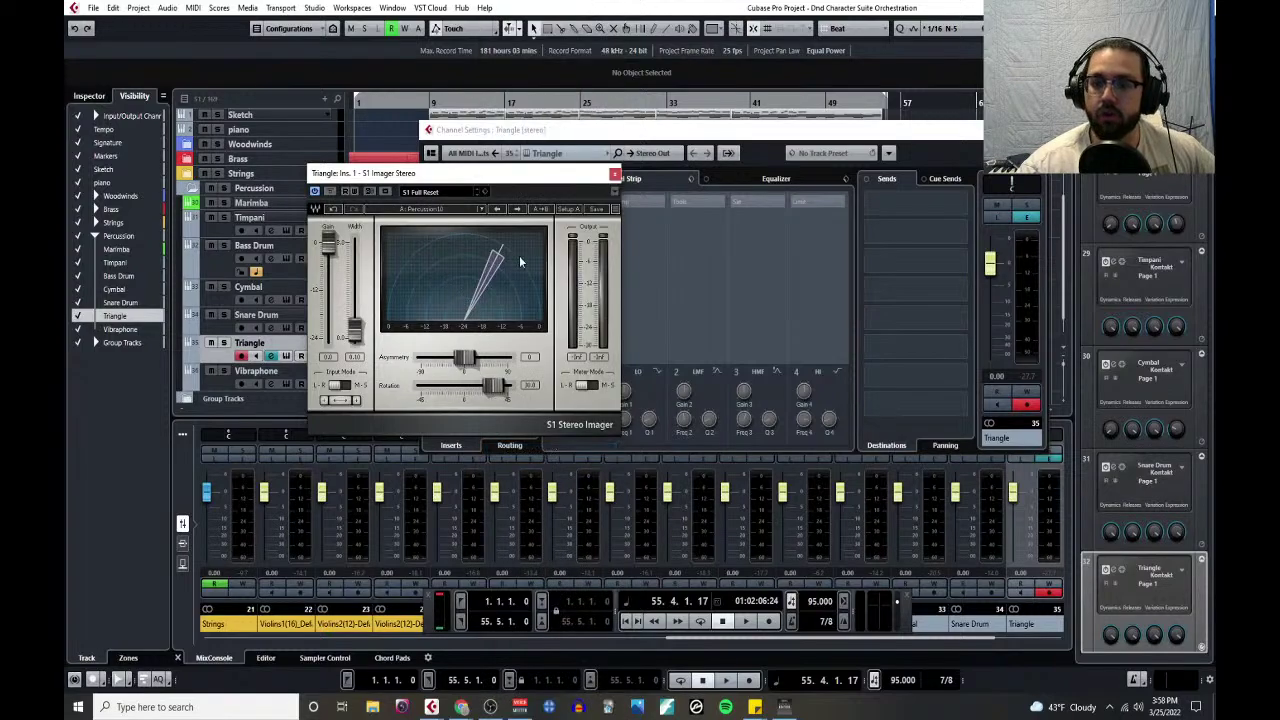
click(615, 175)
click(972, 130)
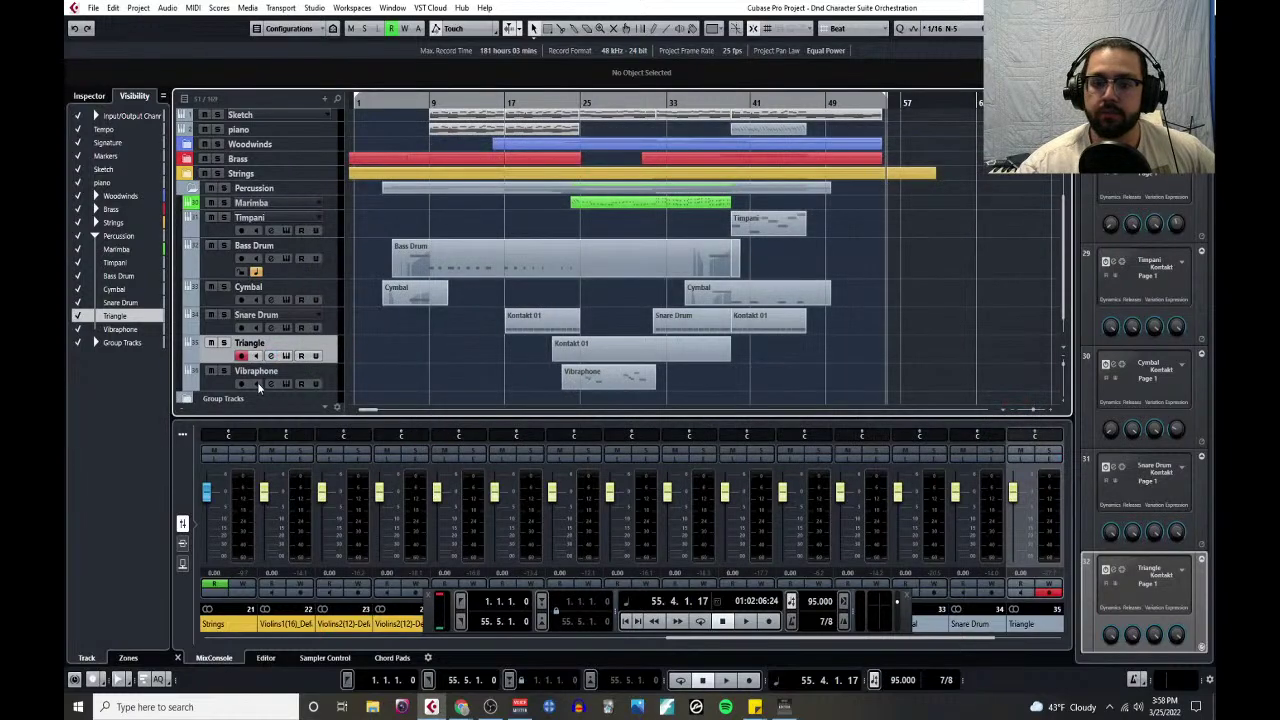
- Open the Vibraphone track's channel settings and load S1 Imager Stereo in its first insert slot
click(271, 383)
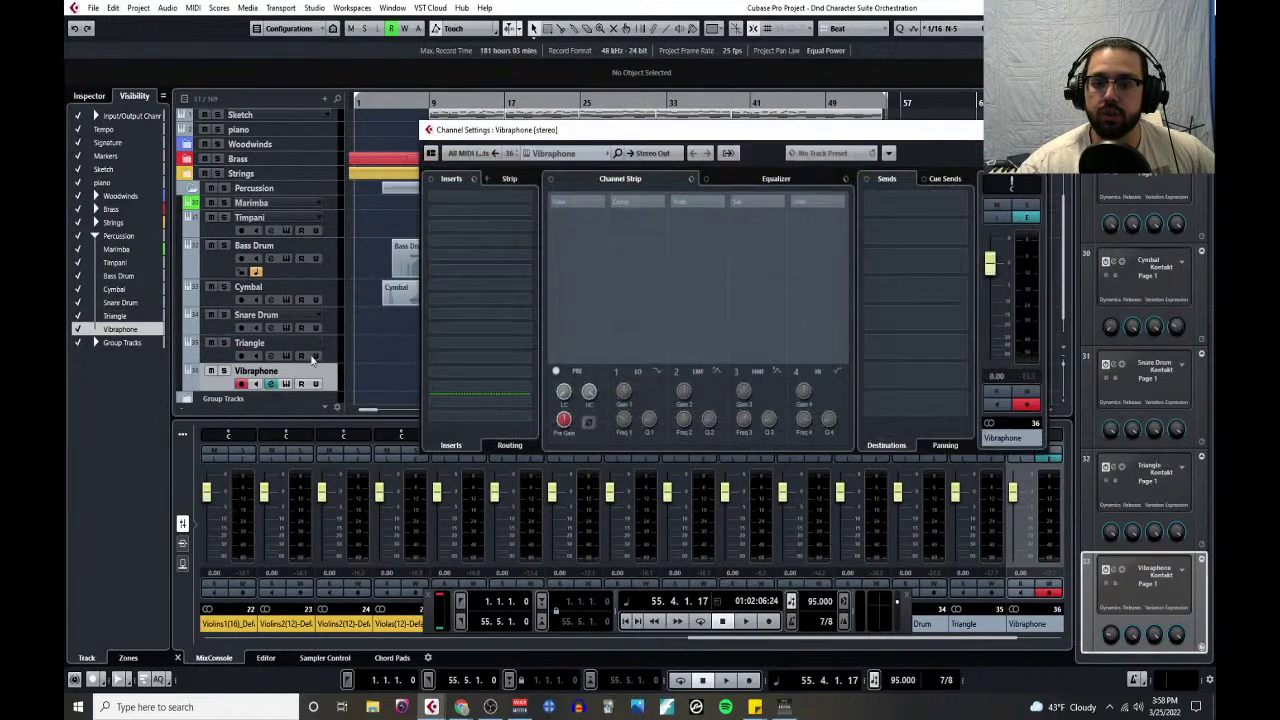
click(485, 200)
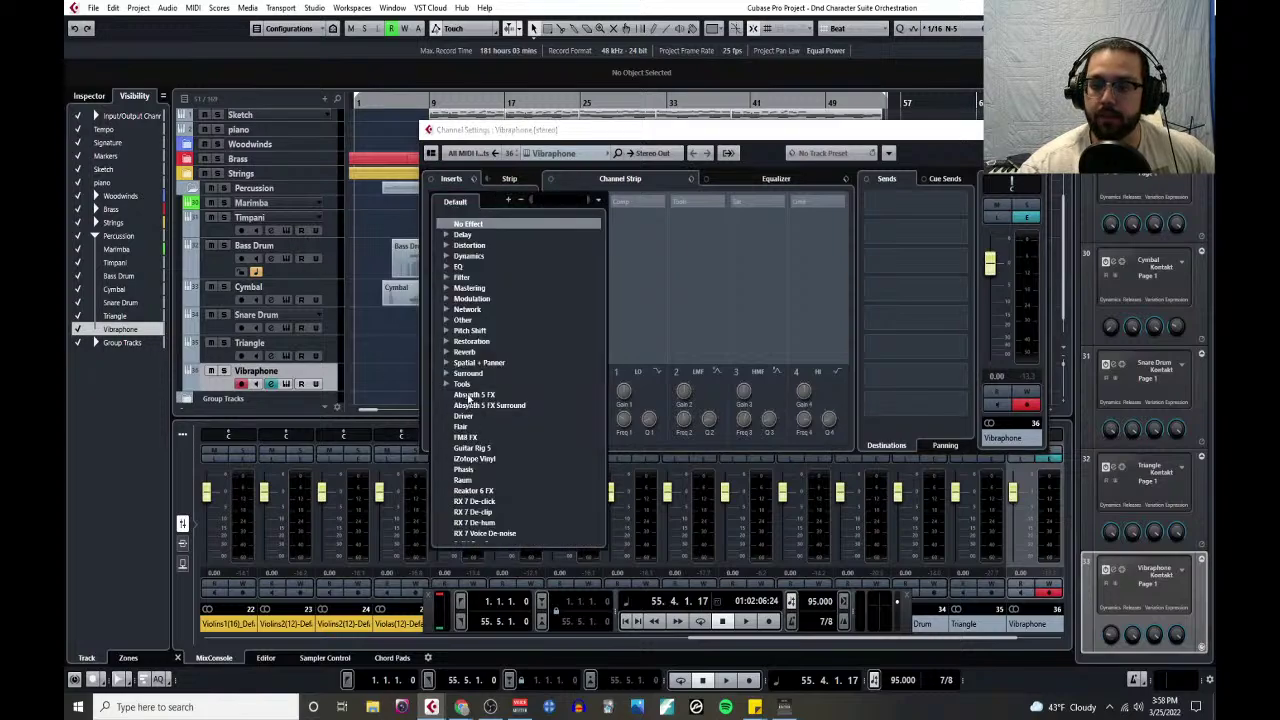
click(447, 363)
click(504, 391)
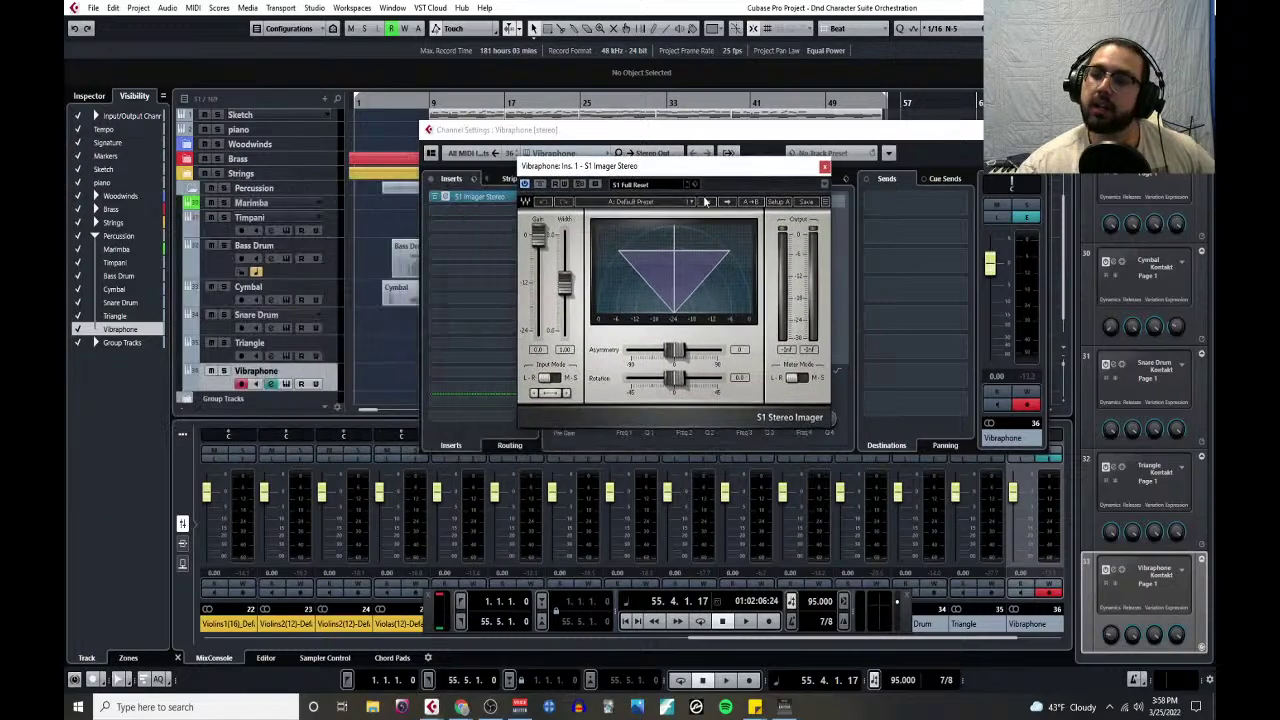
- Apply the Percussion6 user preset to the Vibraphone's S1 Imager and close the plug-in and channel settings
click(690, 205)
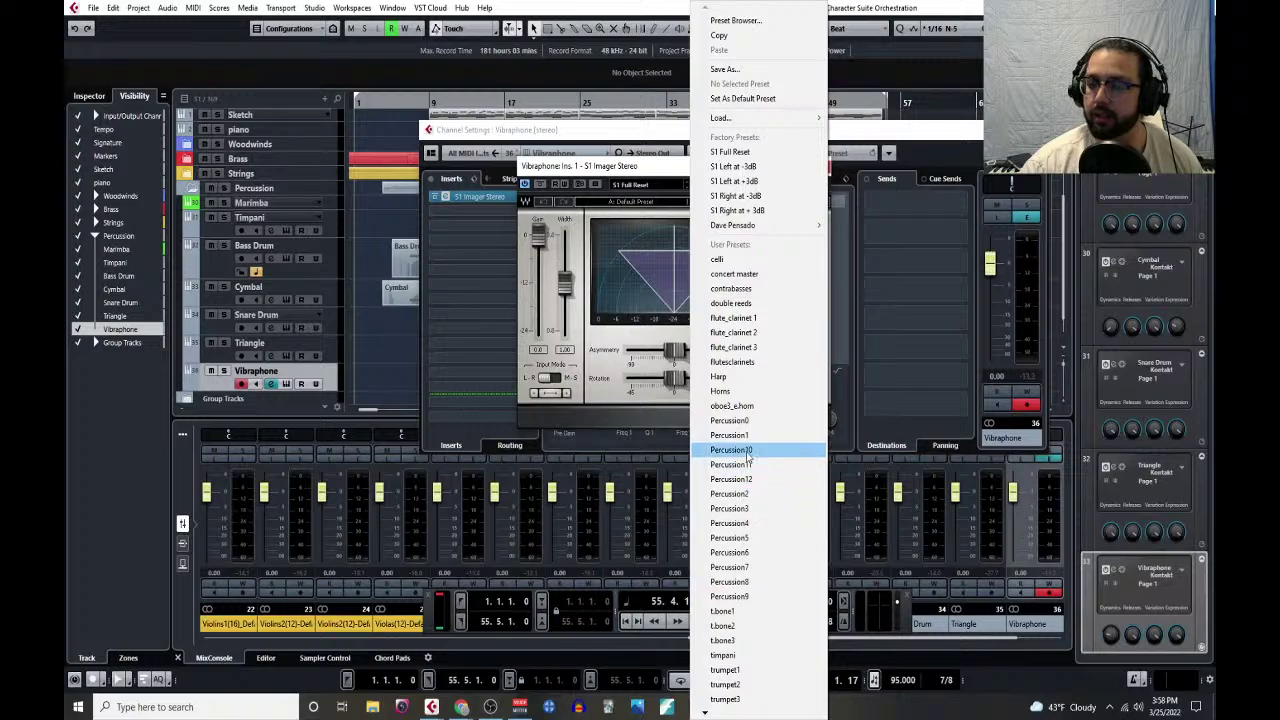
click(763, 546)
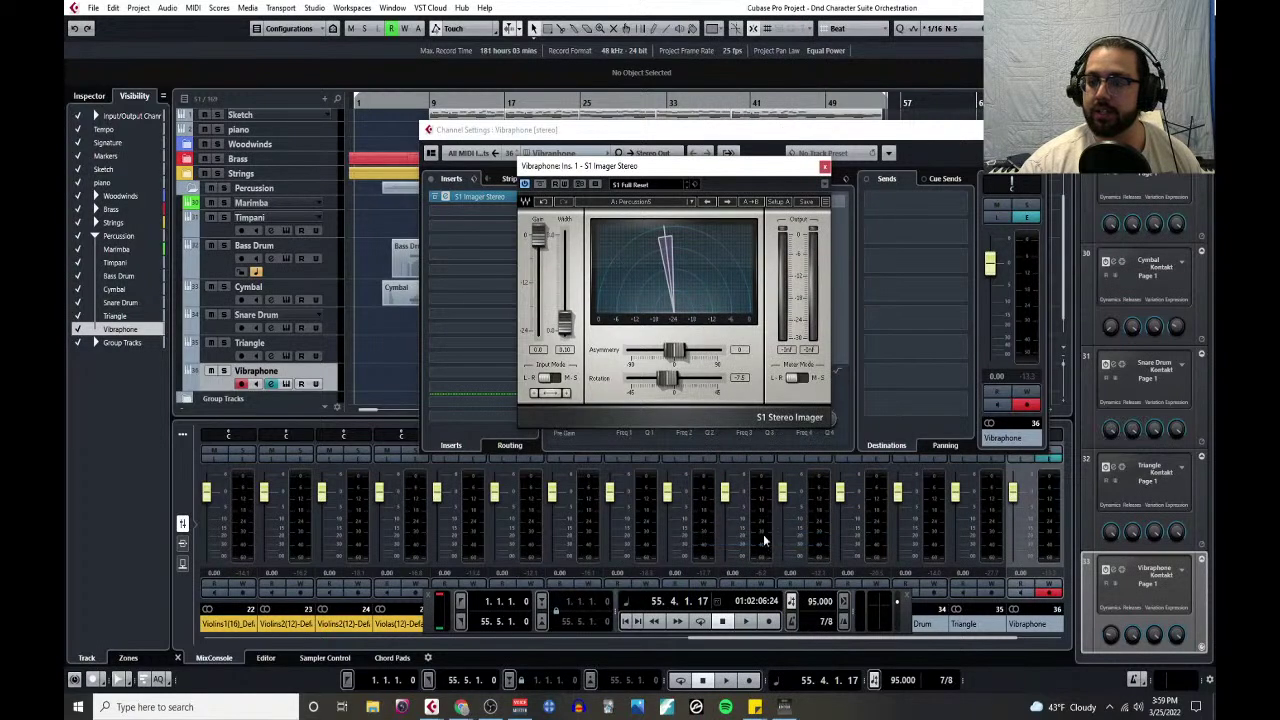
click(827, 167)
key(Escape)
- Select the Marimba track, open its channel settings and load S1 Imager Stereo in the first insert slot
scroll(243, 340, down, 1)
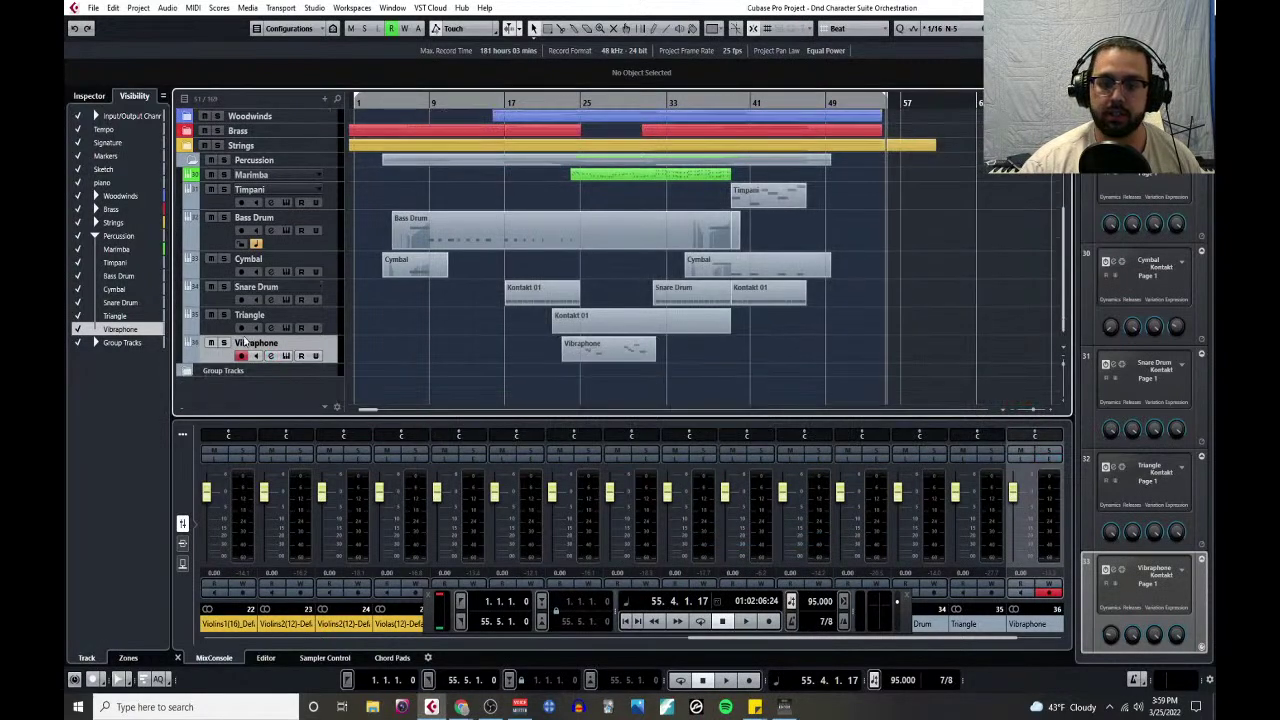
click(333, 179)
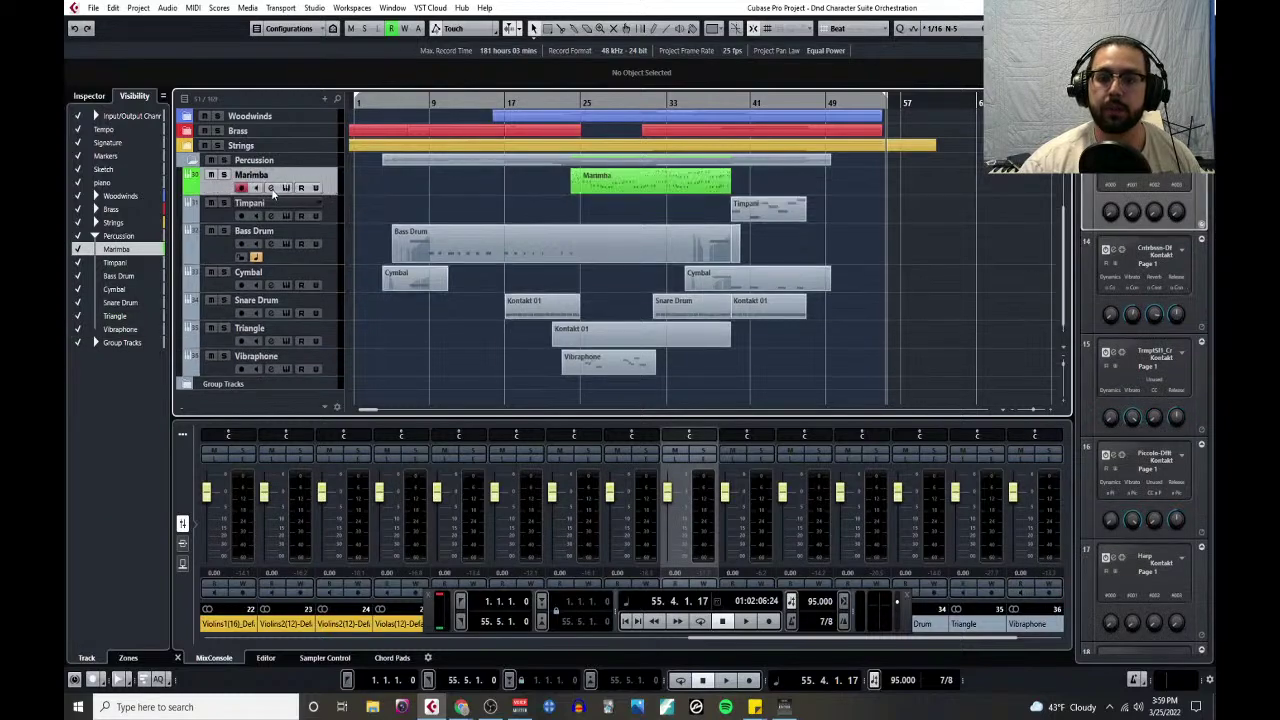
click(271, 190)
click(530, 202)
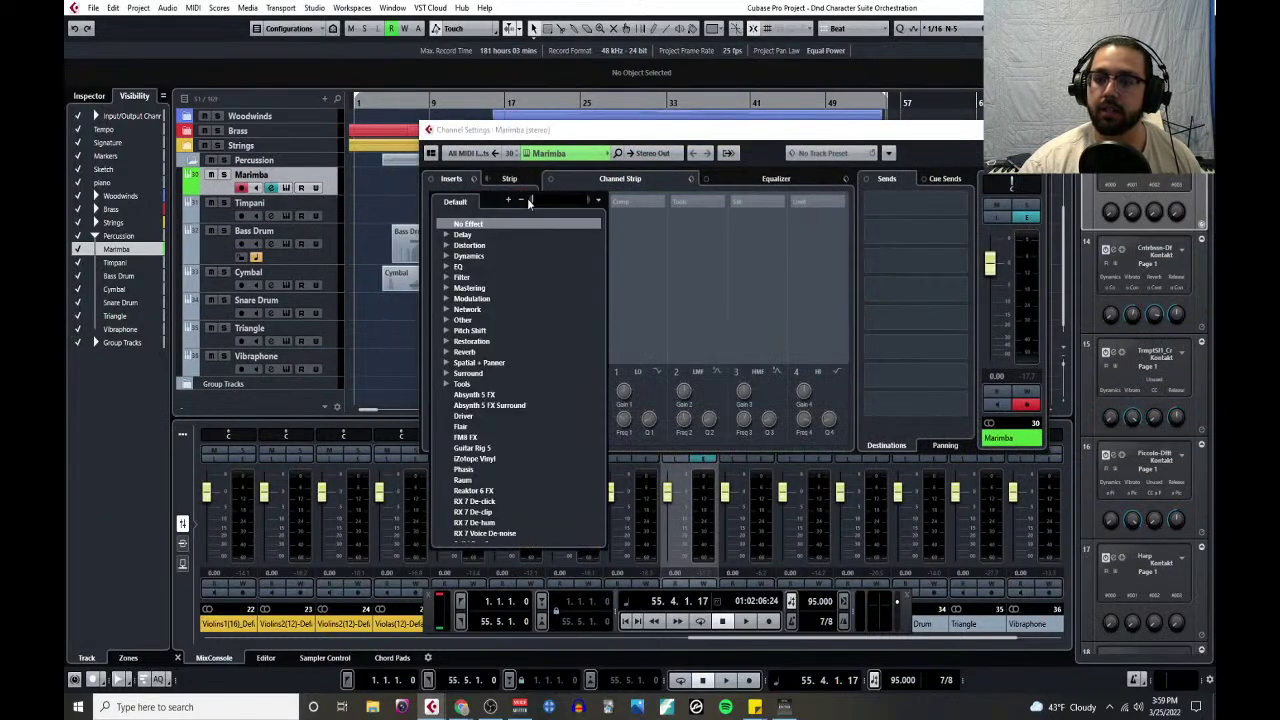
click(447, 363)
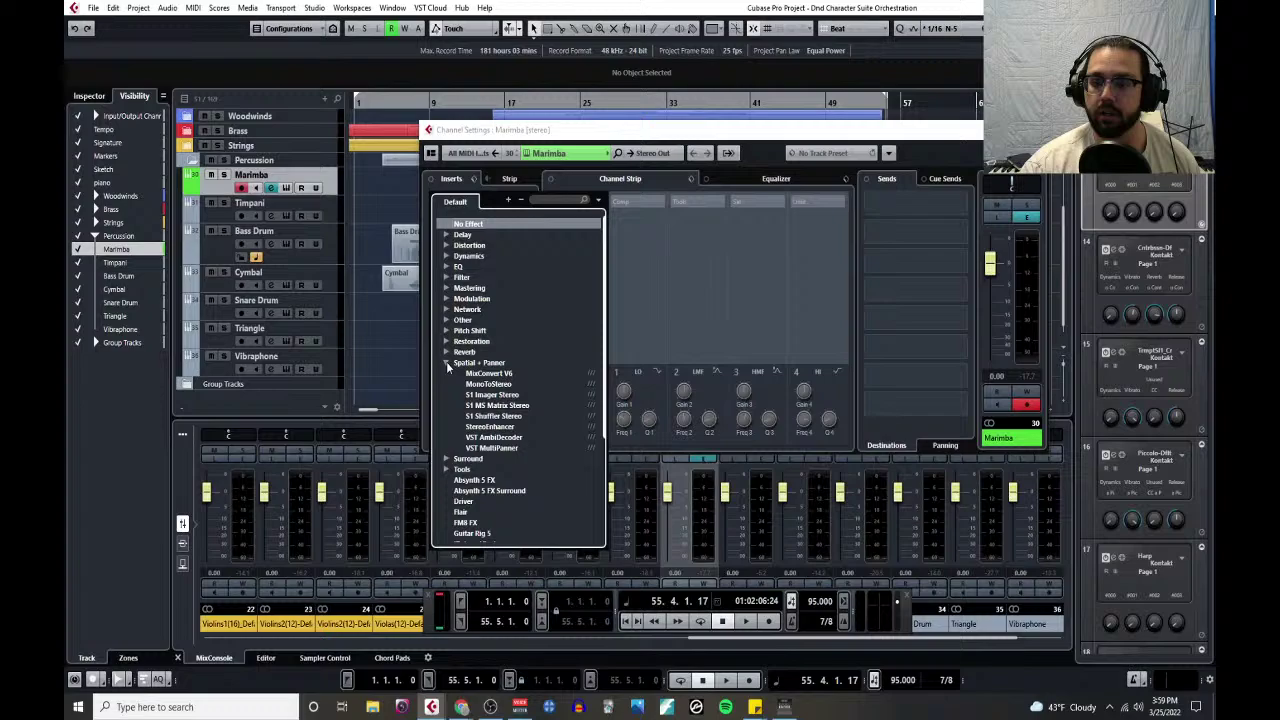
click(492, 394)
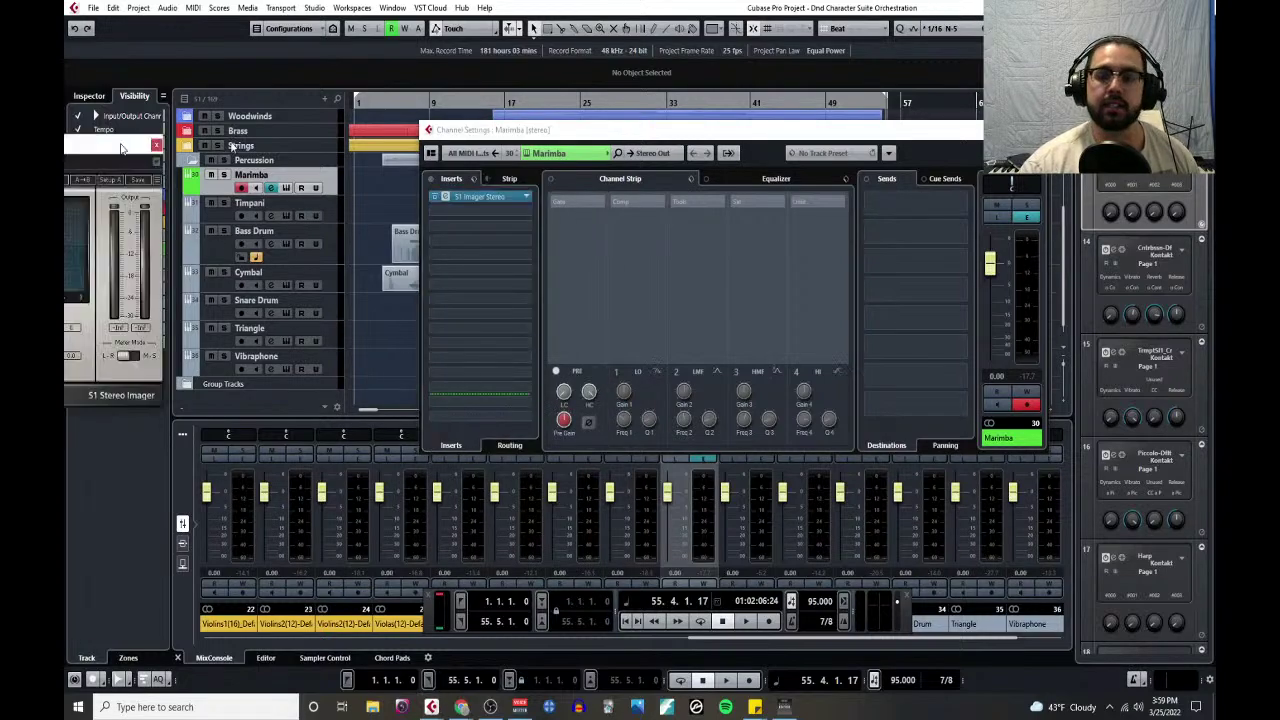
- Apply the Percussion4 user preset to the Marimba's S1 Imager and close the plug-in and channel settings
drag(120, 148, 764, 168)
click(648, 203)
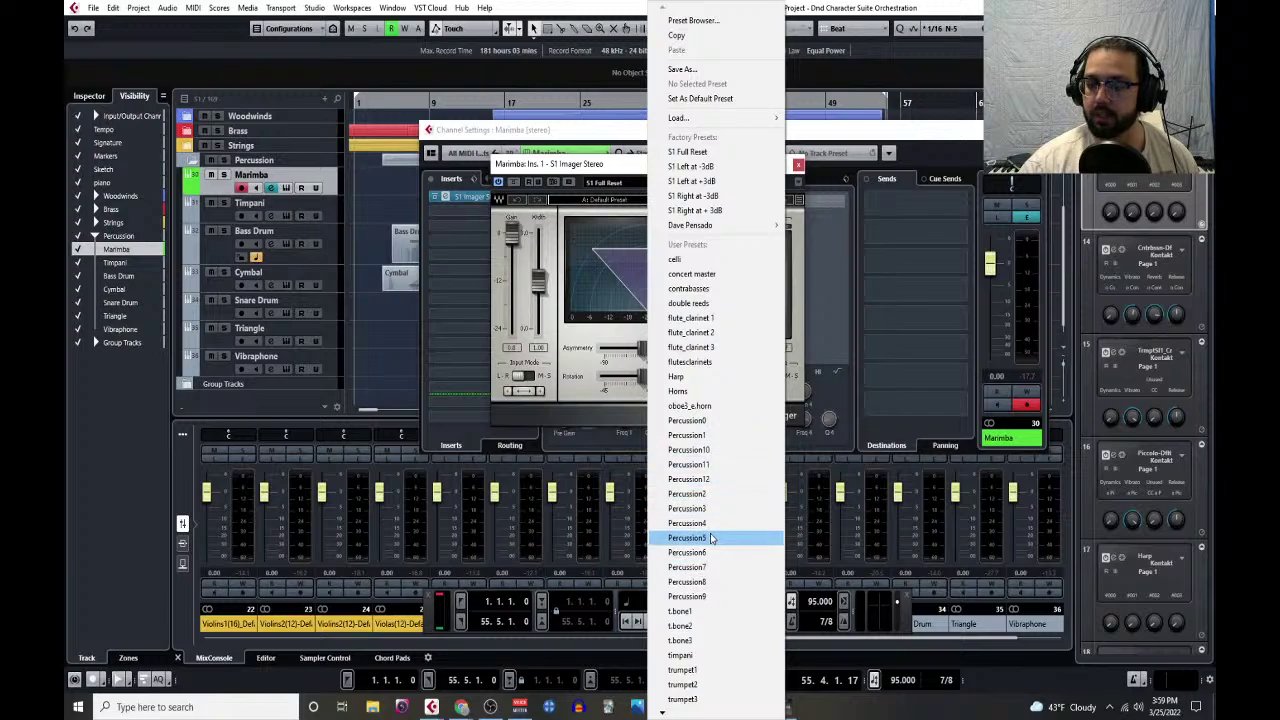
click(700, 523)
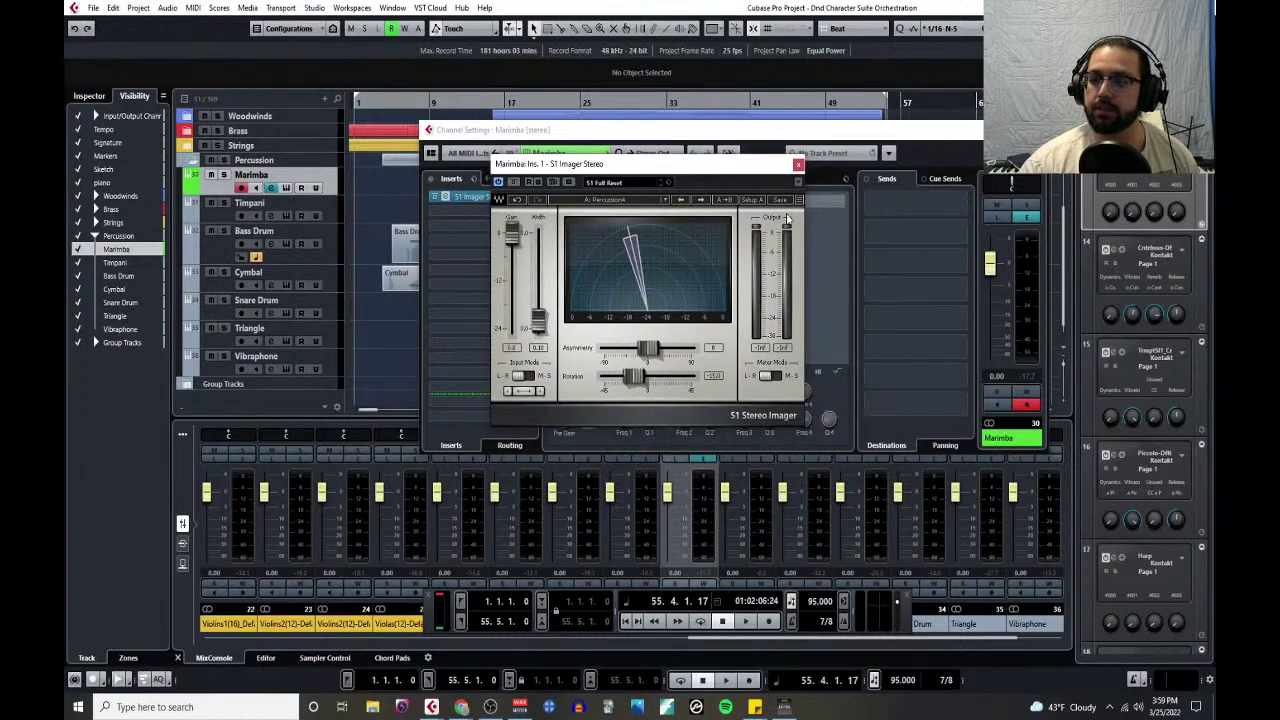
click(798, 165)
click(375, 227)
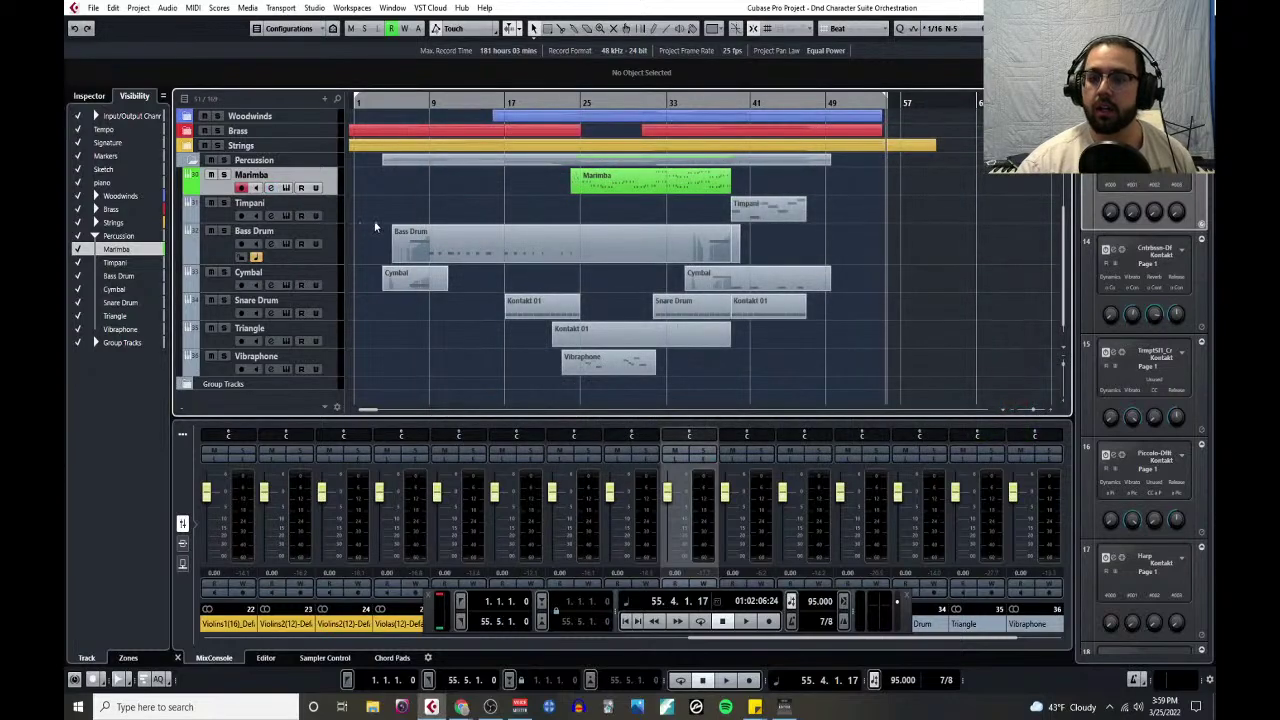
- Tidy the project view by collapsing the Percussion folder and hiding the floating transport, with the project cursor moved back to bar 1
click(193, 161)
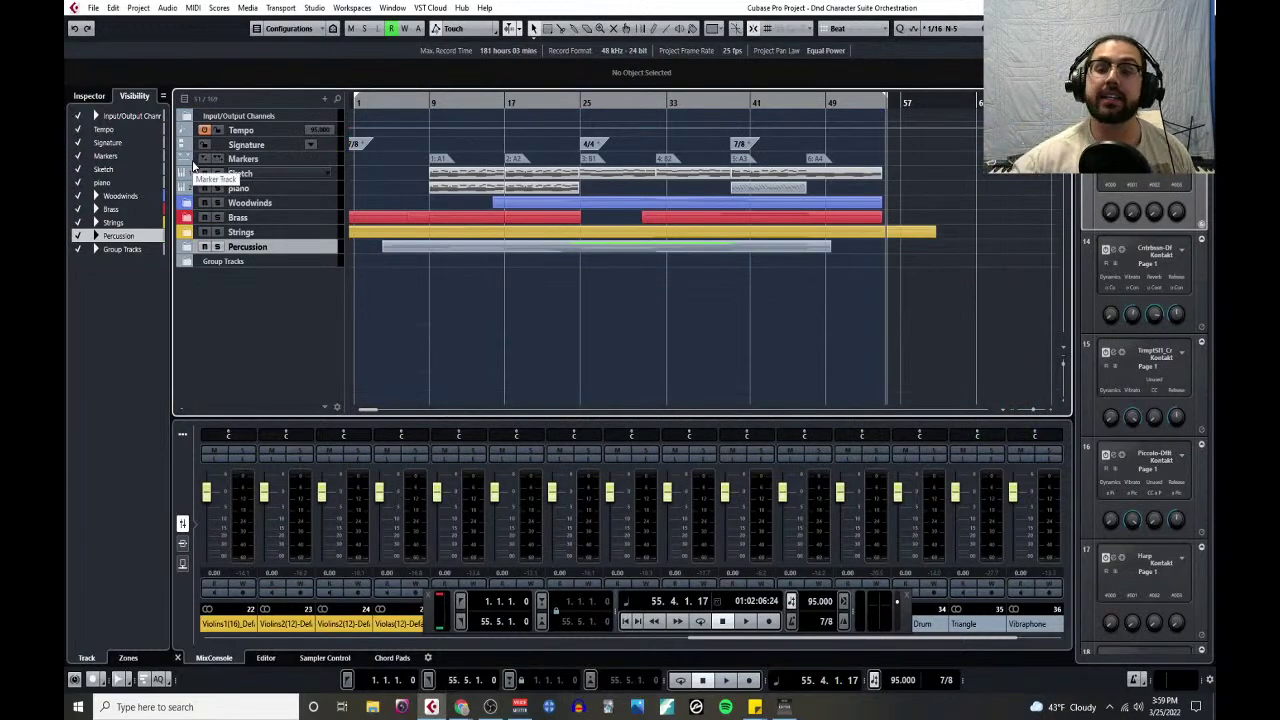
click(357, 101)
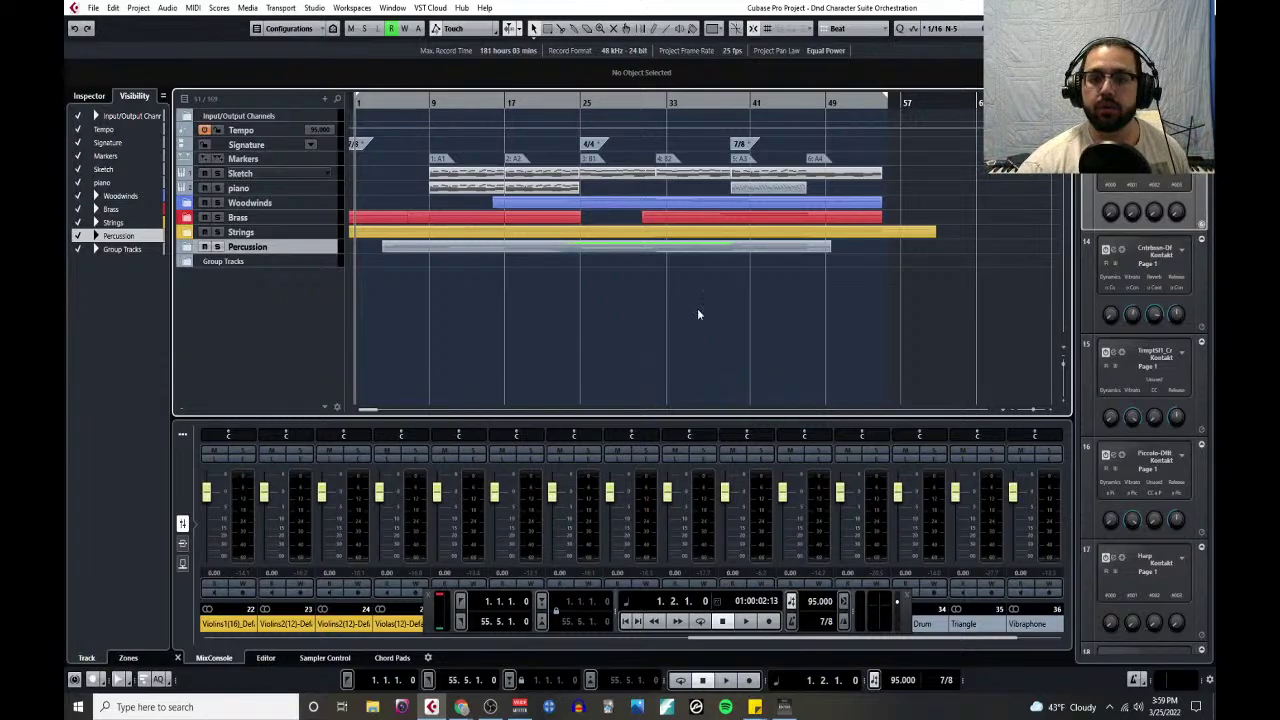
click(437, 601)
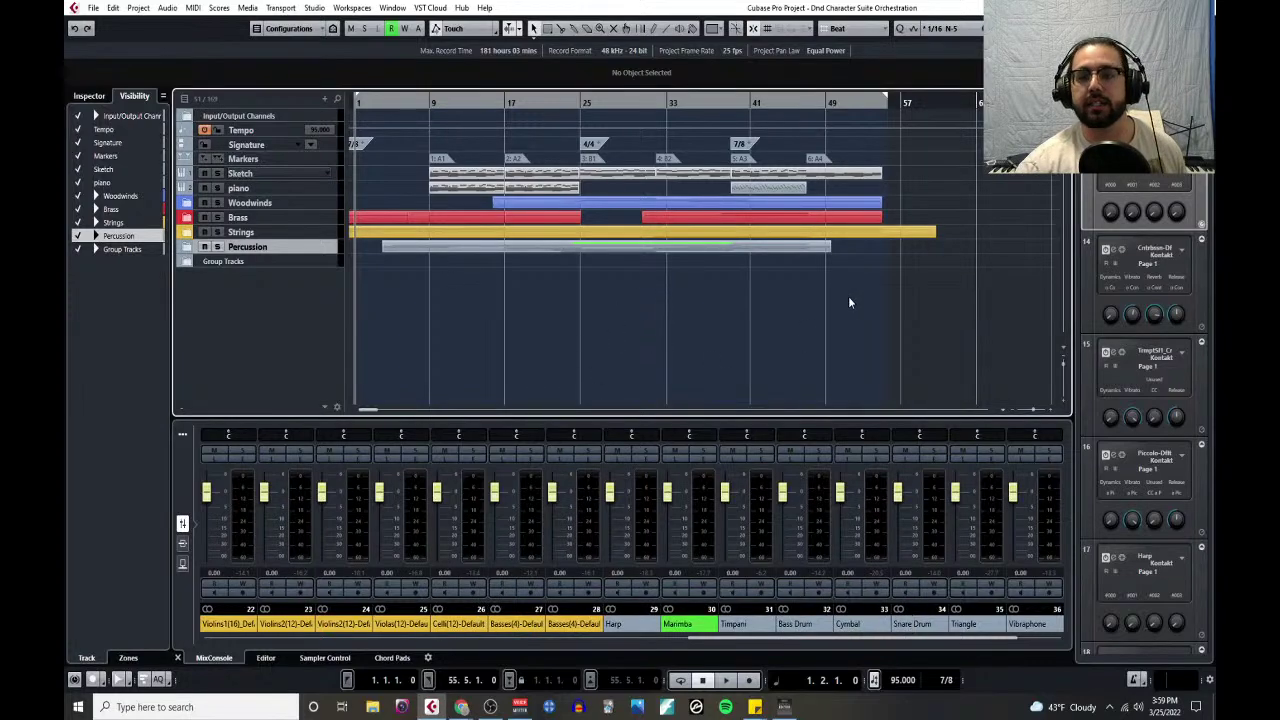
- Listen to the arrangement from bar 1 and again from about bar 6 with the Percussion folder expanded, collapsing the folder at the end
key(space)
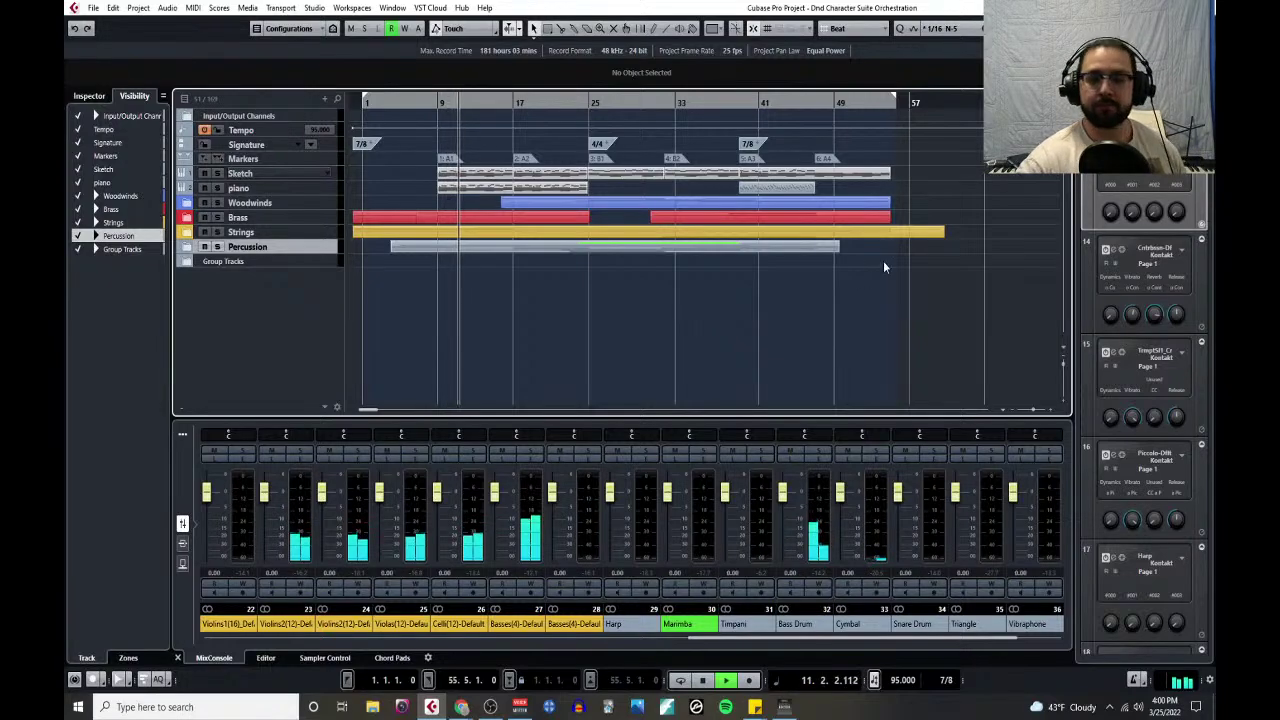
key(space)
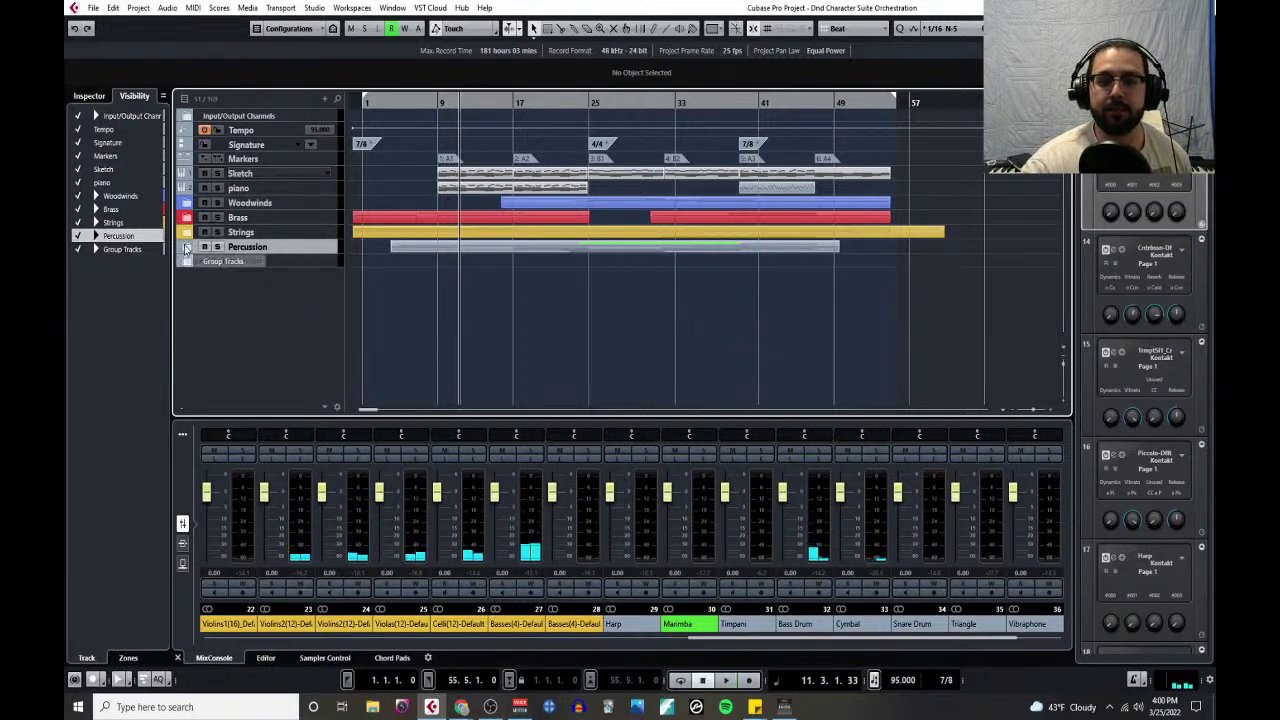
click(190, 246)
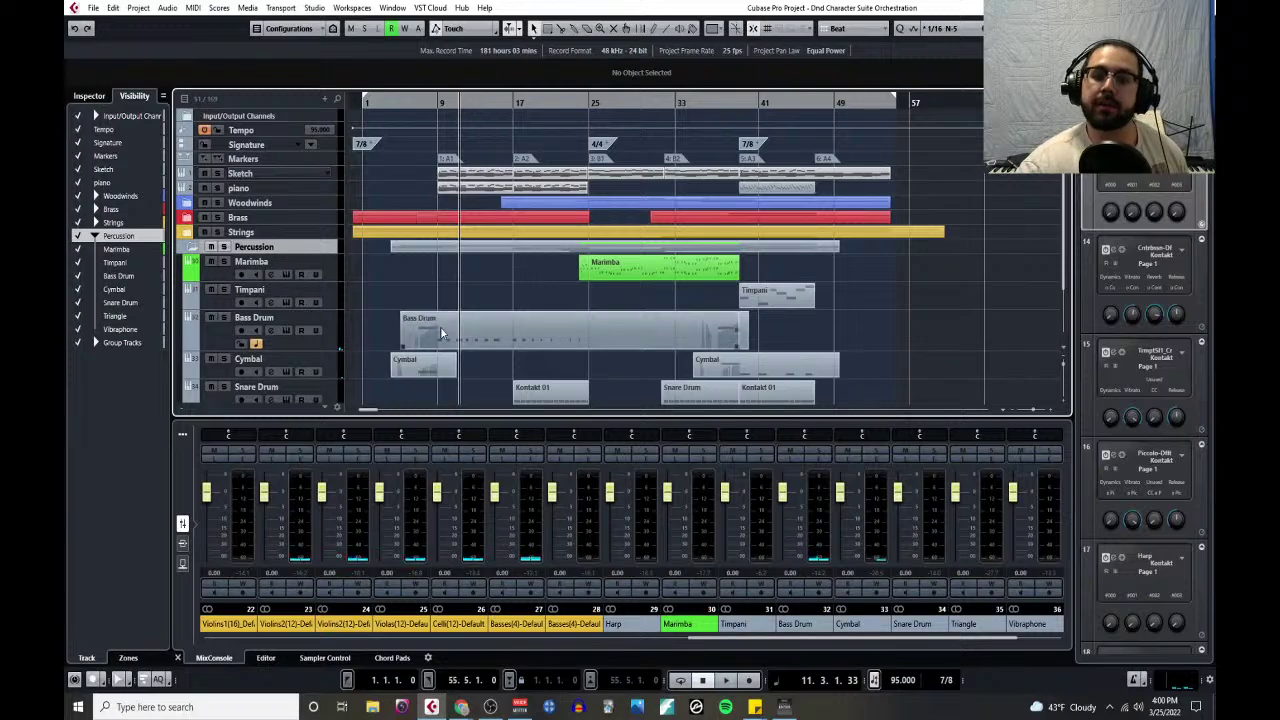
scroll(440, 326, up, 4)
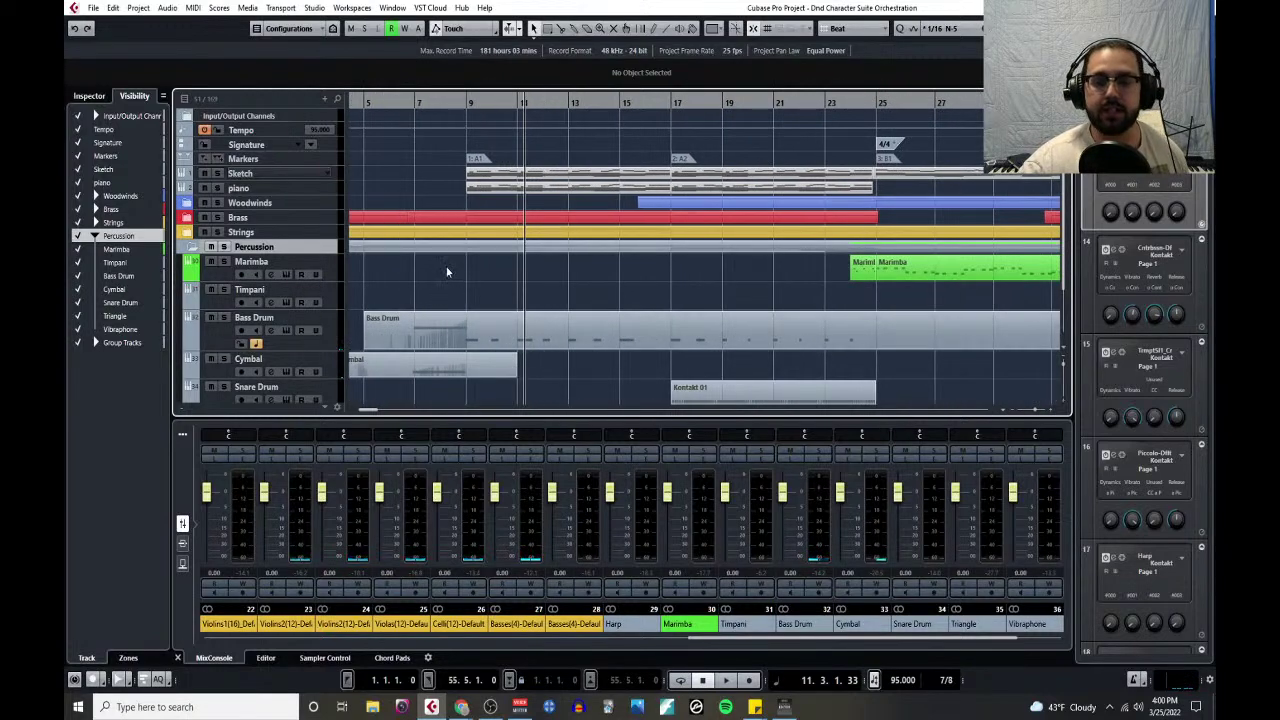
click(395, 104)
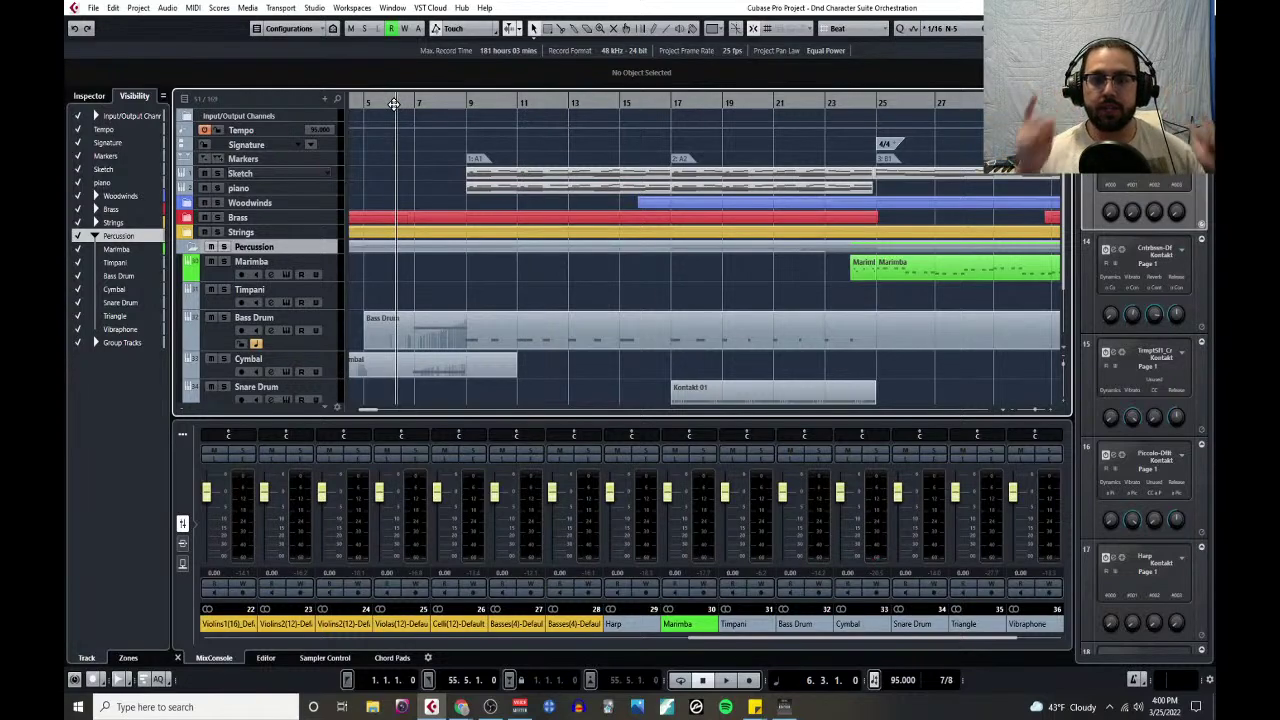
key(space)
scroll(551, 257, left, 3)
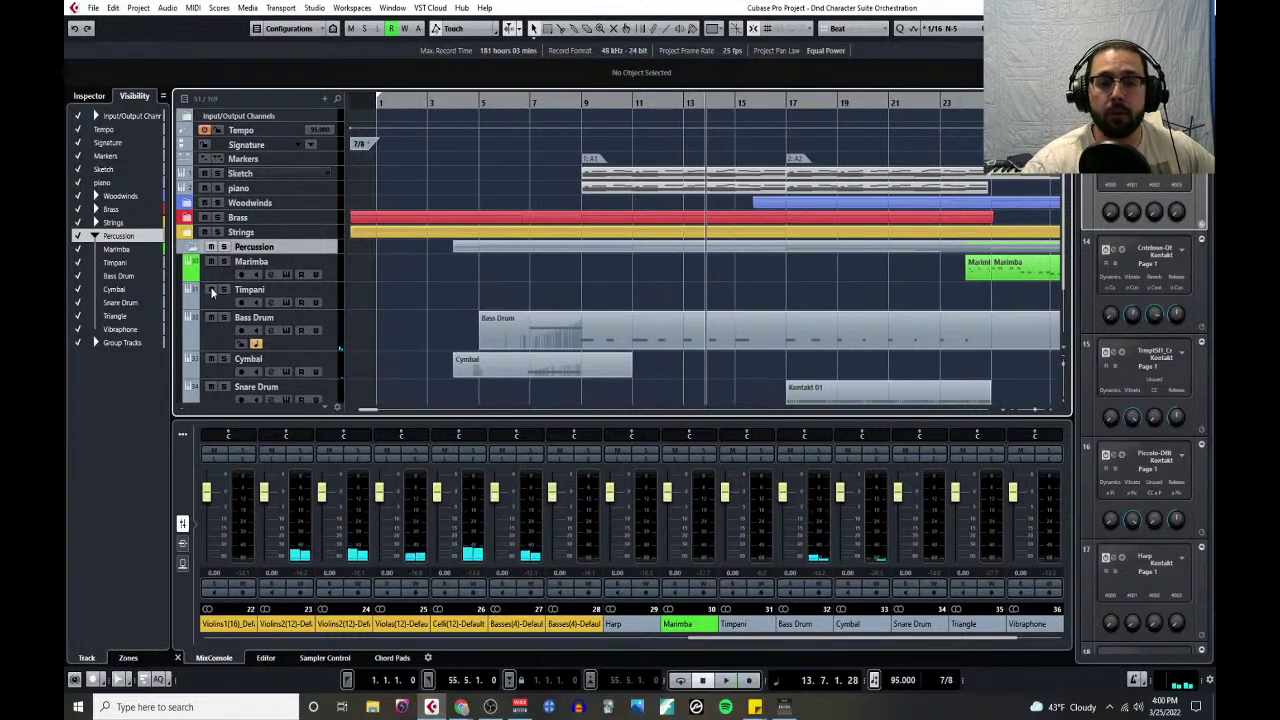
click(194, 250)
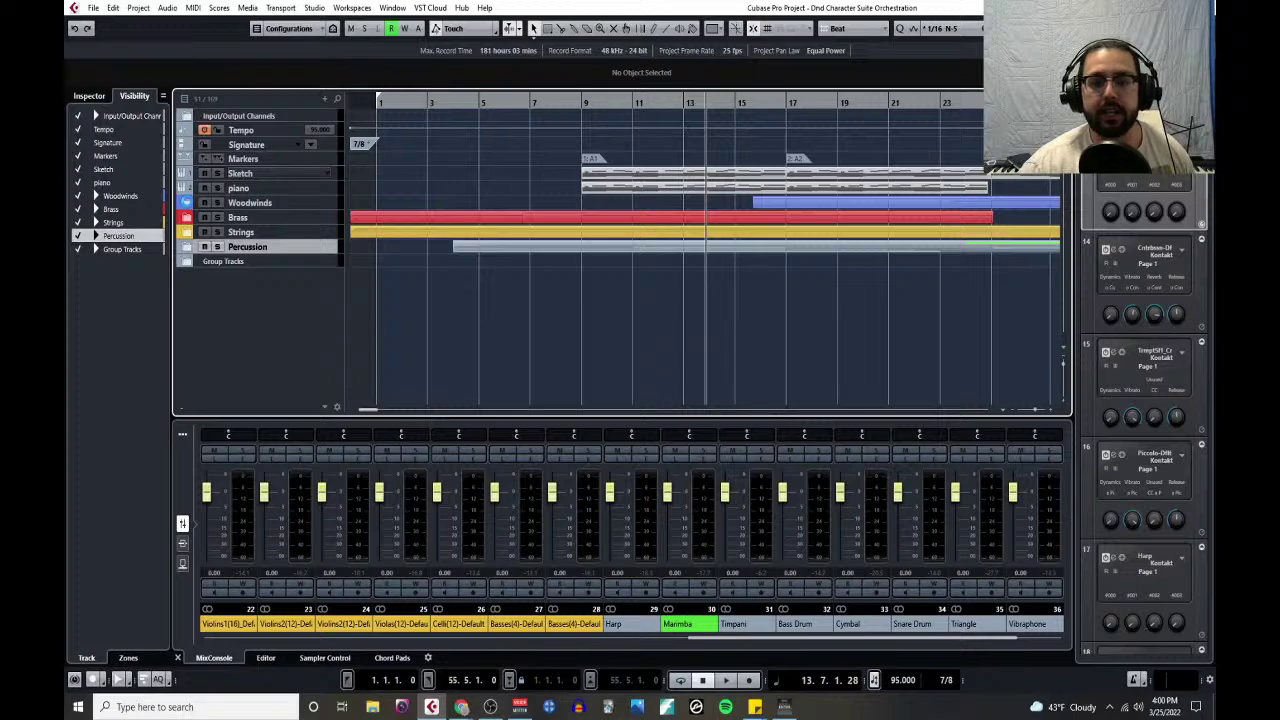
- Review the tracks inside the Woodwinds and Brass folders, collapsing each folder after viewing it
click(186, 205)
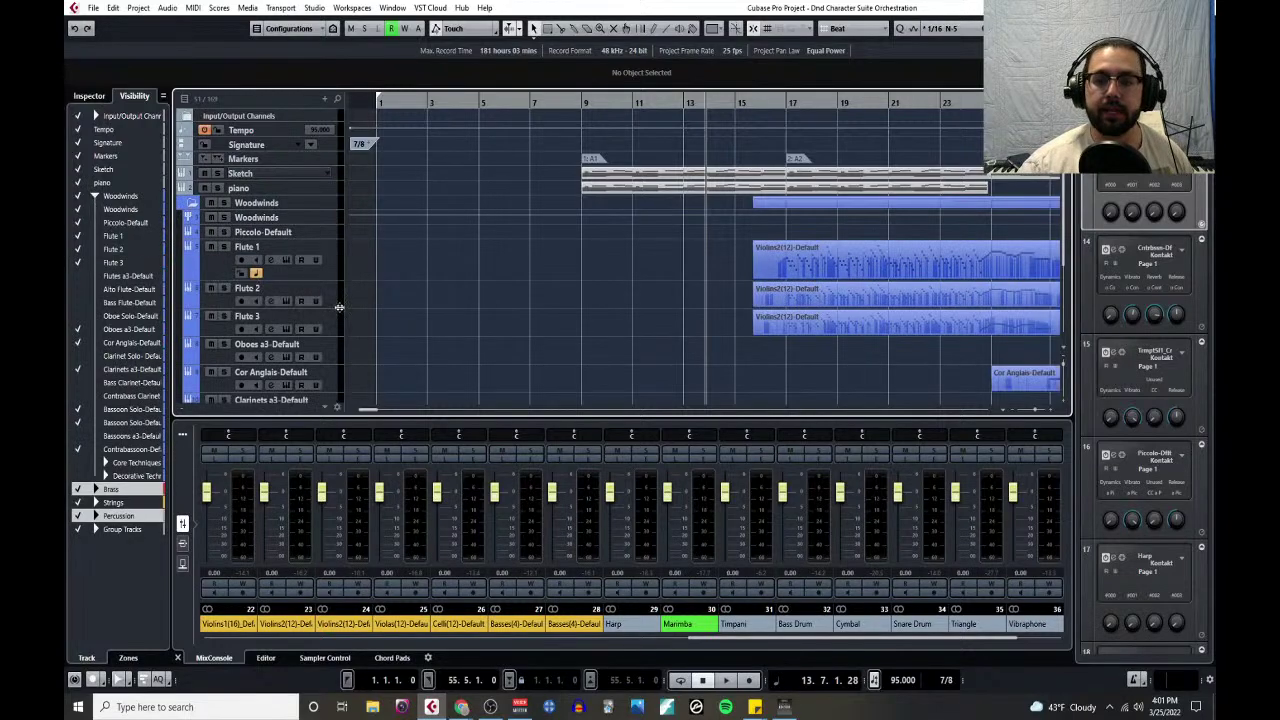
scroll(339, 307, down, 5)
scroll(344, 293, up, 5)
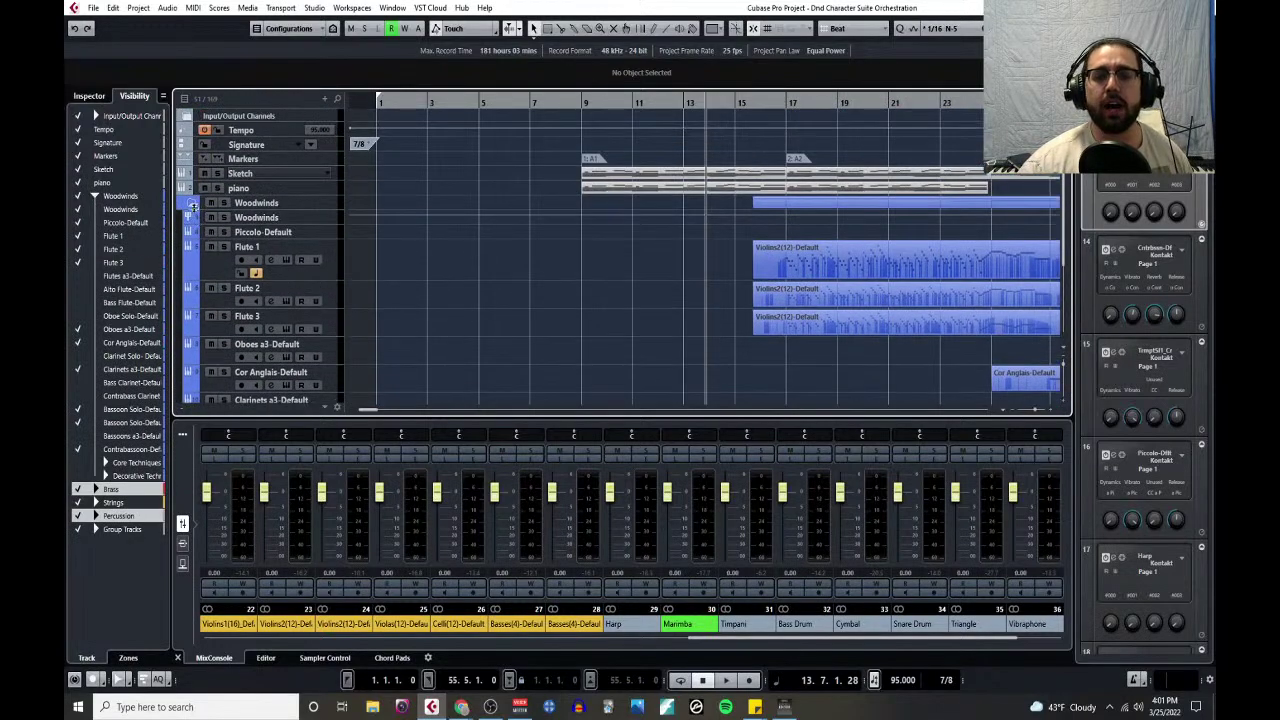
click(190, 205)
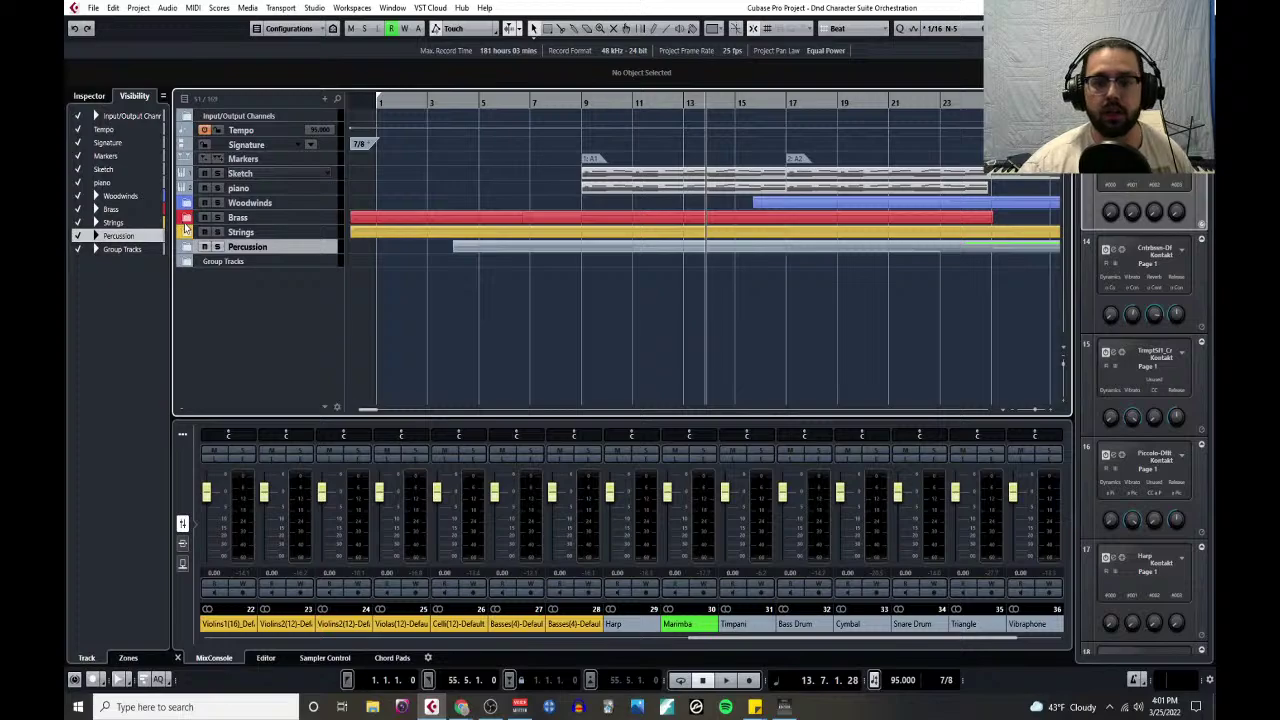
click(189, 219)
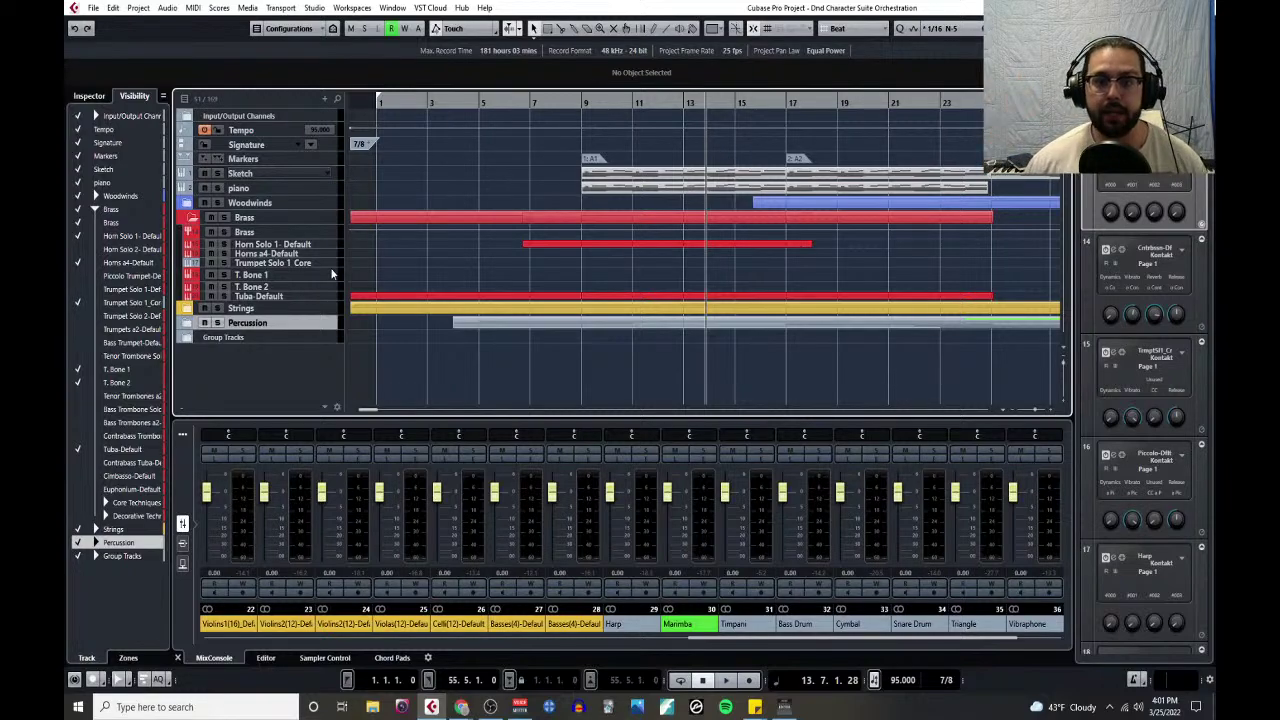
click(190, 219)
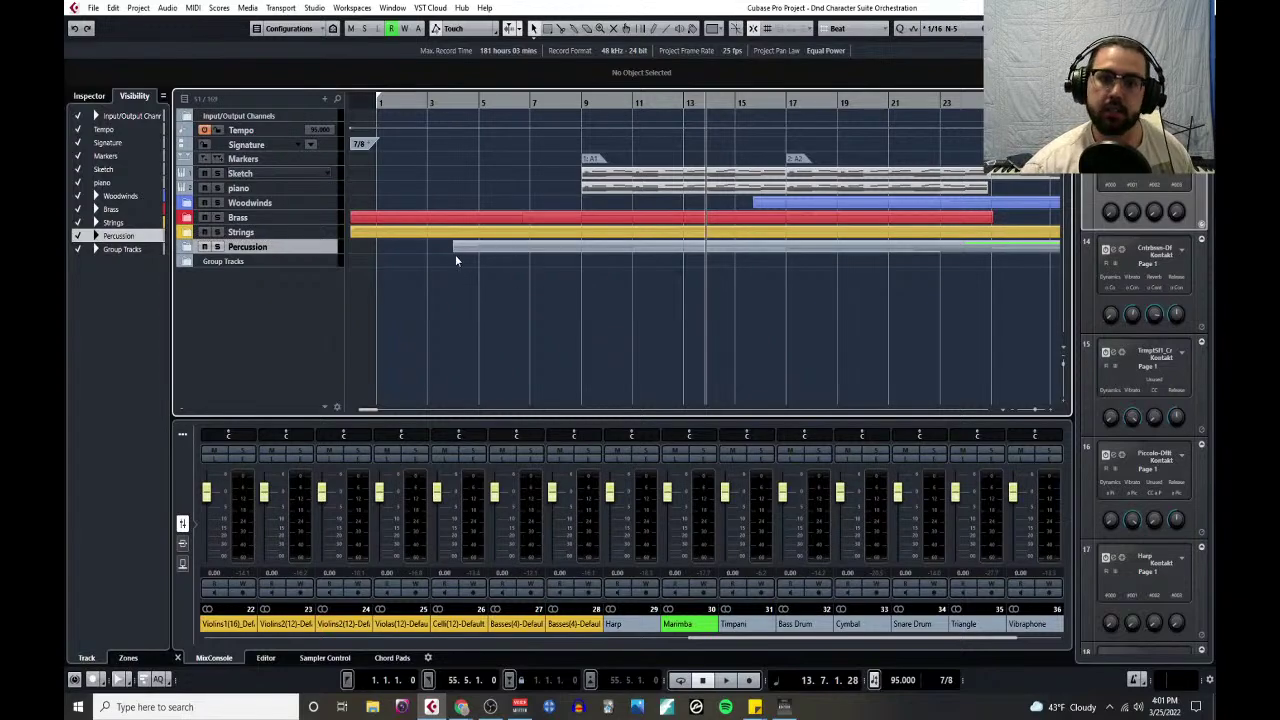
- Look through the tracks in the Percussion folder and collapse it again, leaving its name as it is
click(191, 247)
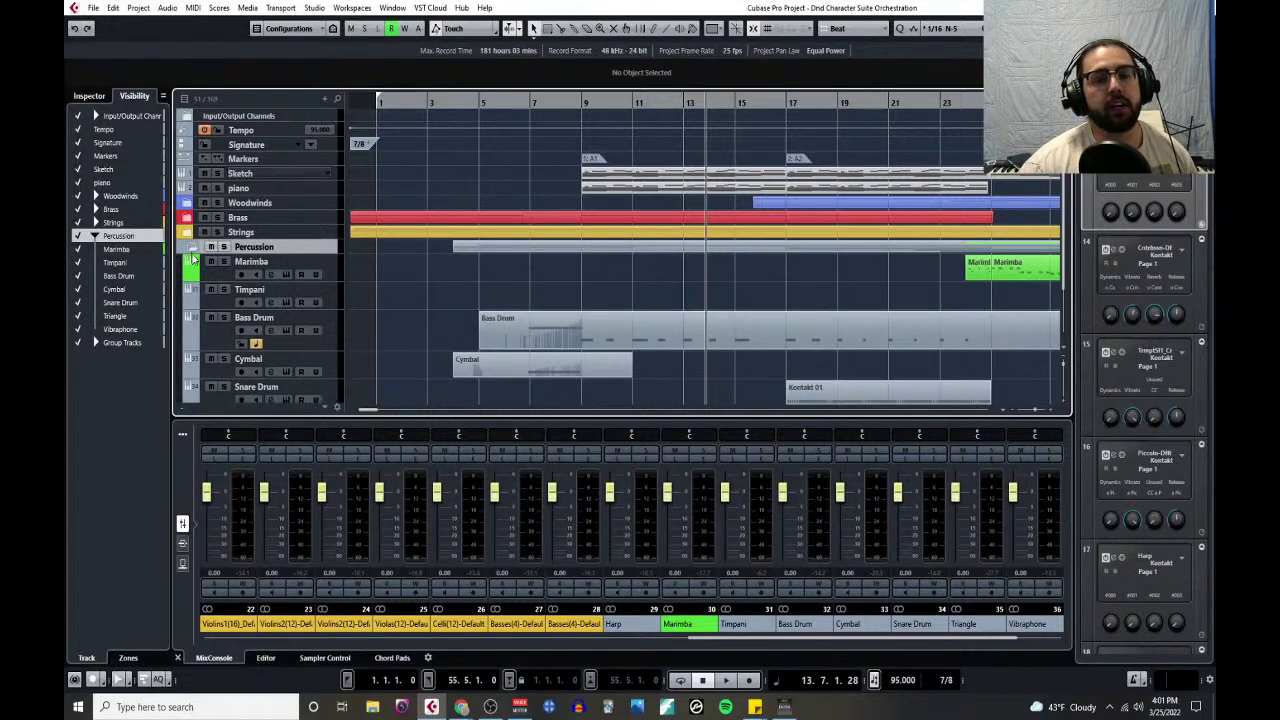
scroll(264, 298, down, 3)
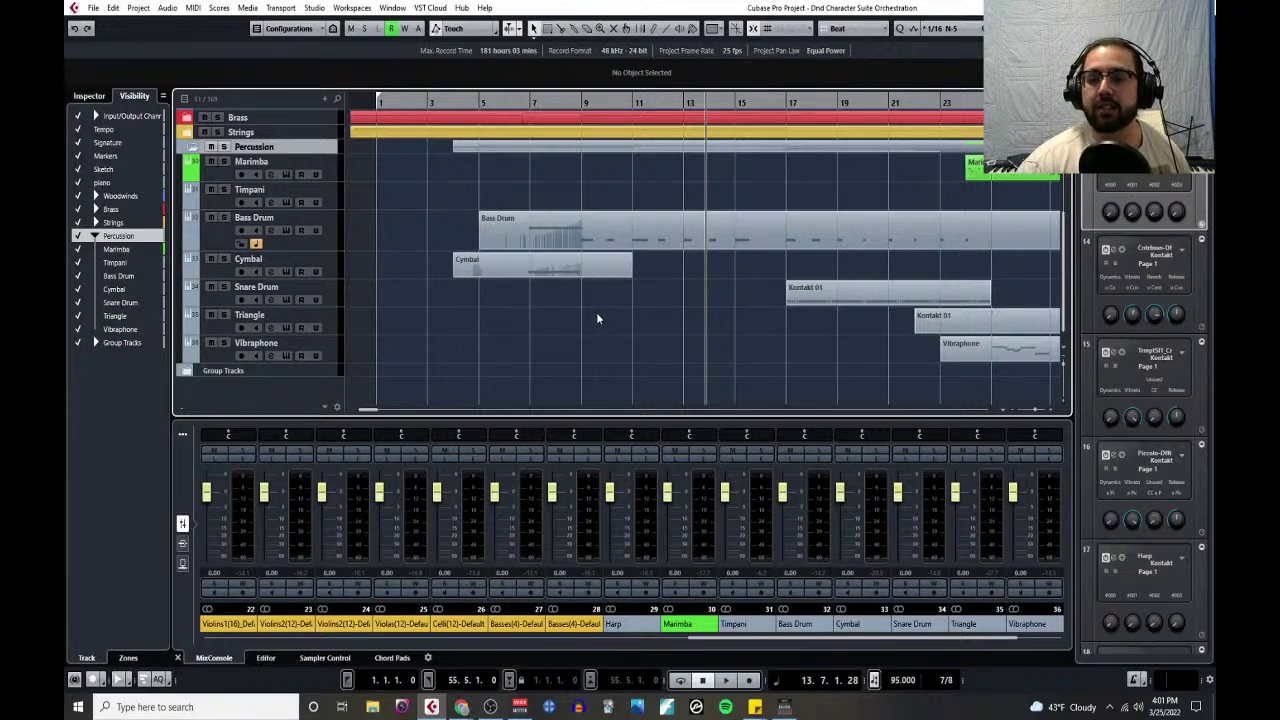
scroll(596, 312, up, 4)
scroll(580, 312, down, 3)
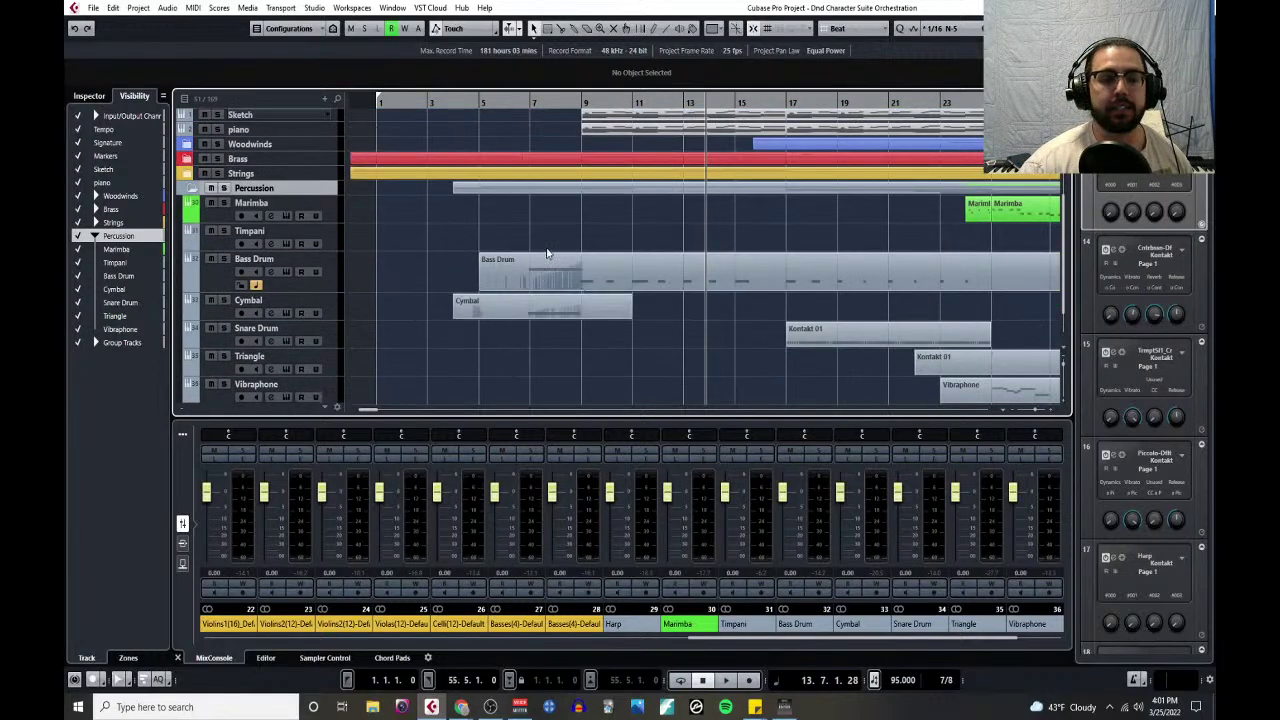
click(195, 189)
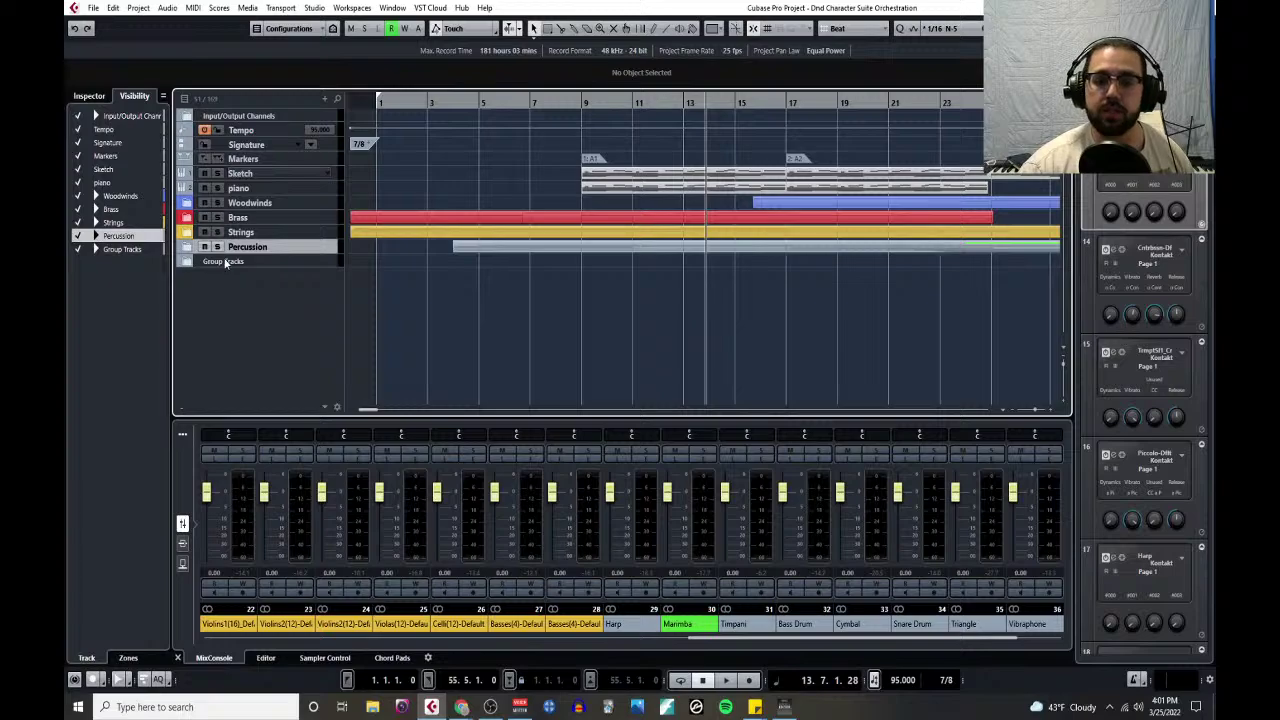
double_click(258, 247)
key(Return)
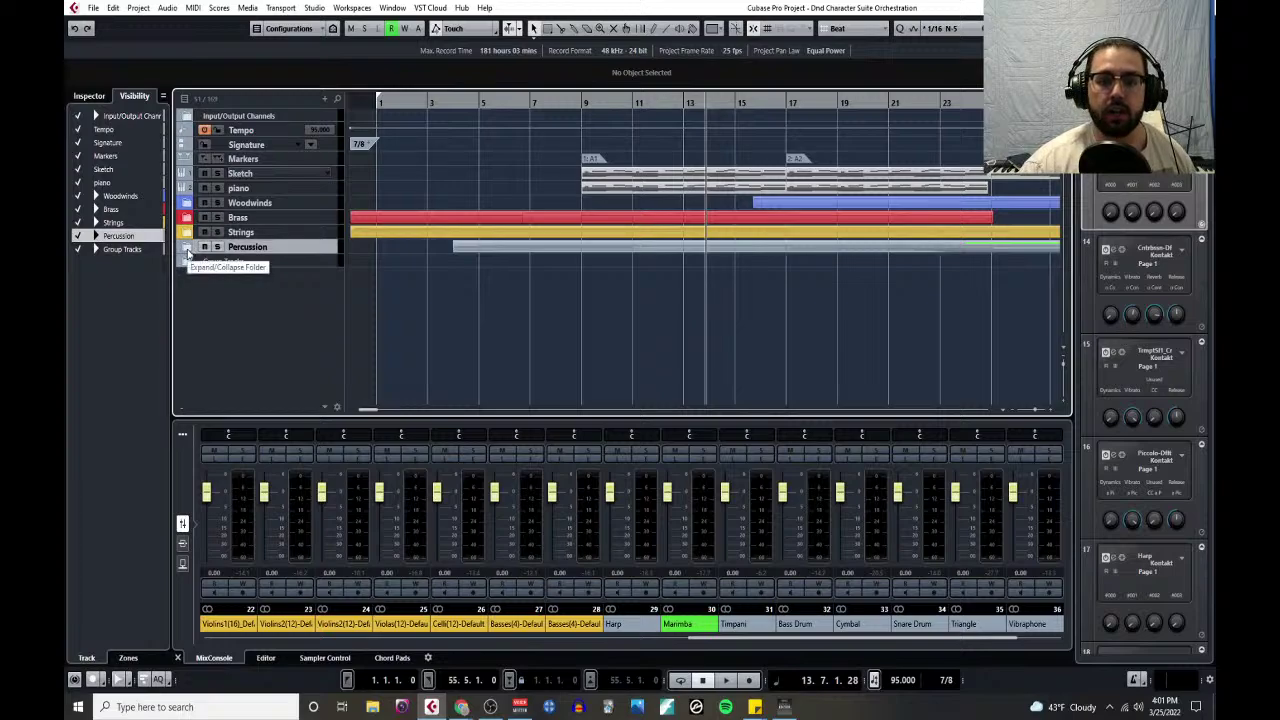
- Expand the Woodwinds folder and show the Woodwinds group track's Inspector settings, enlarging the track's height
click(190, 203)
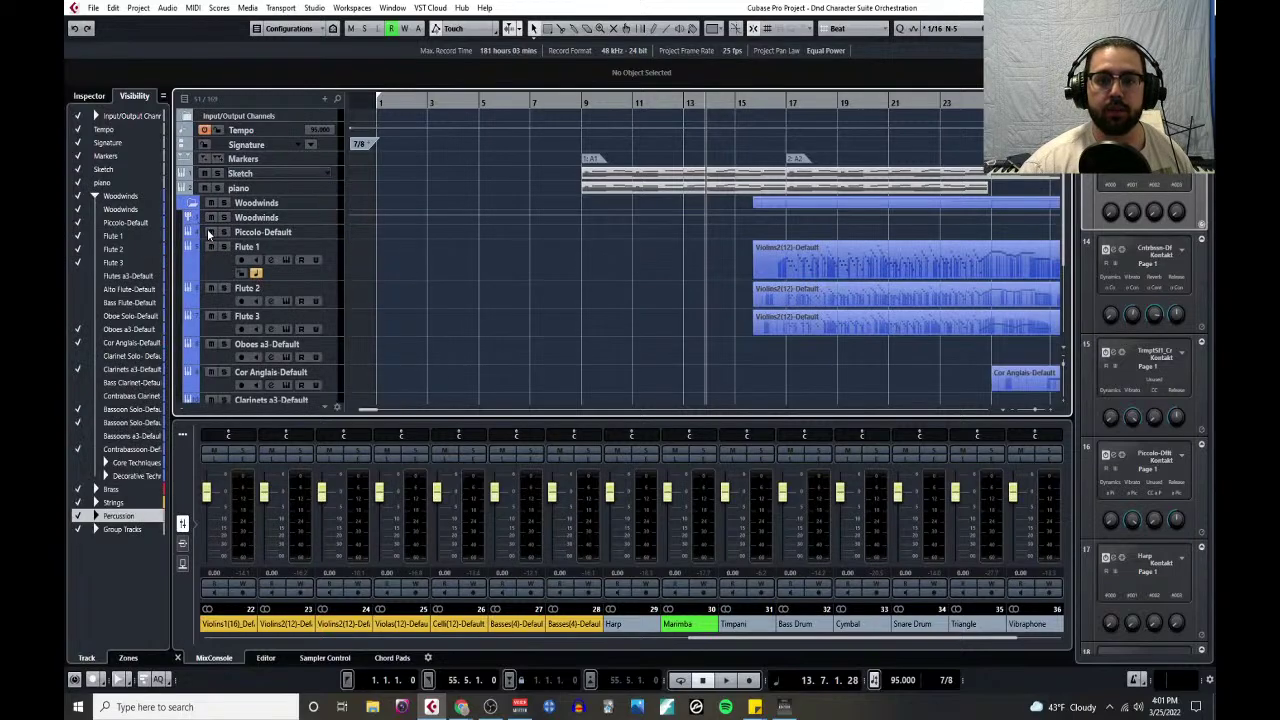
click(89, 95)
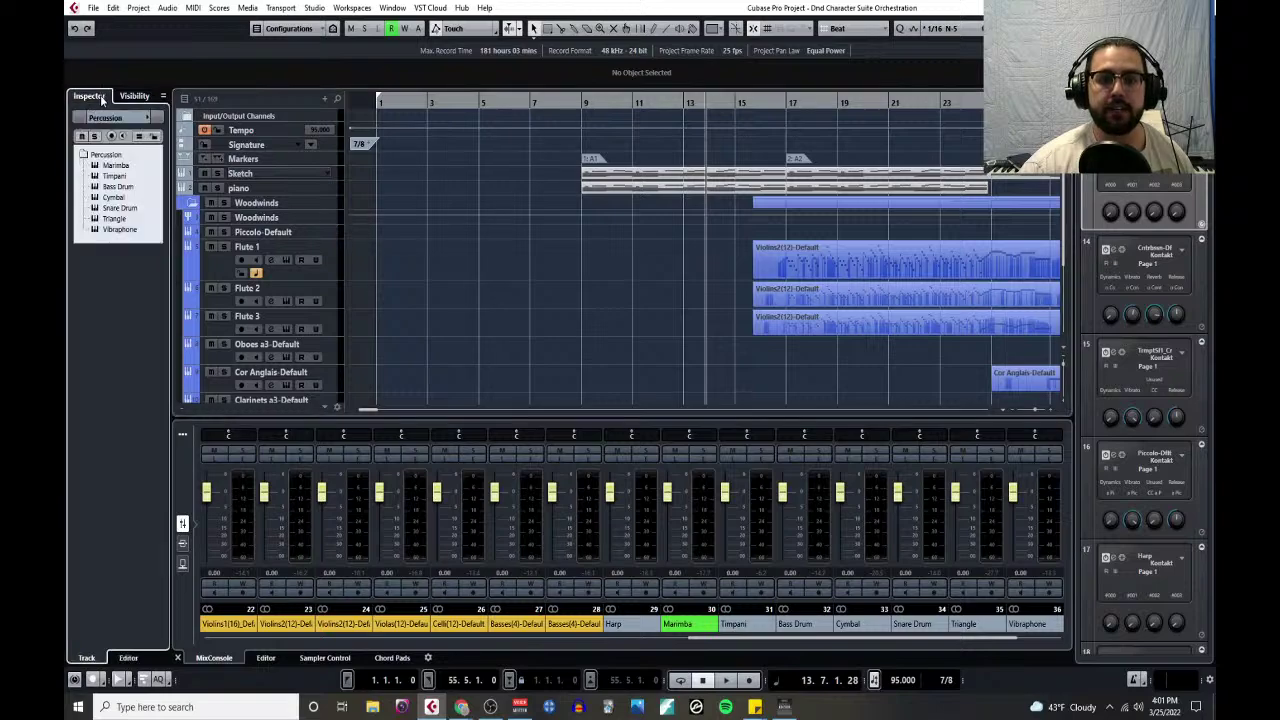
click(336, 219)
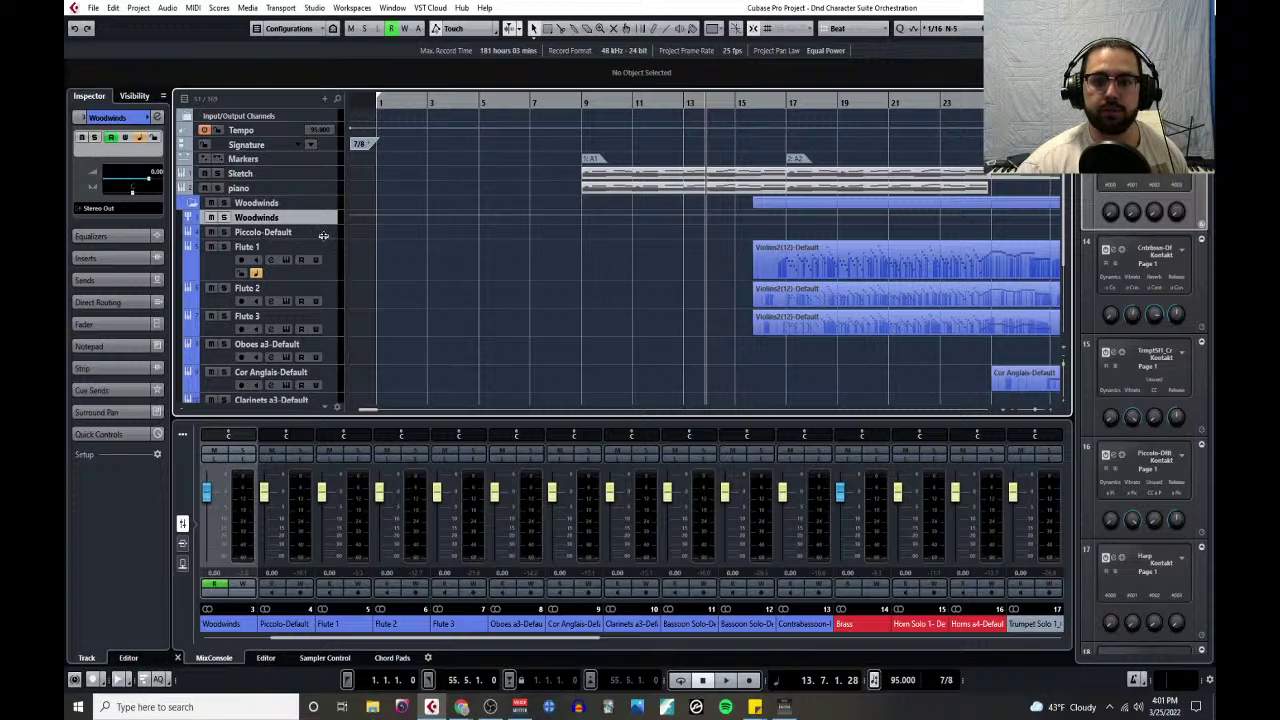
drag(332, 228, 336, 266)
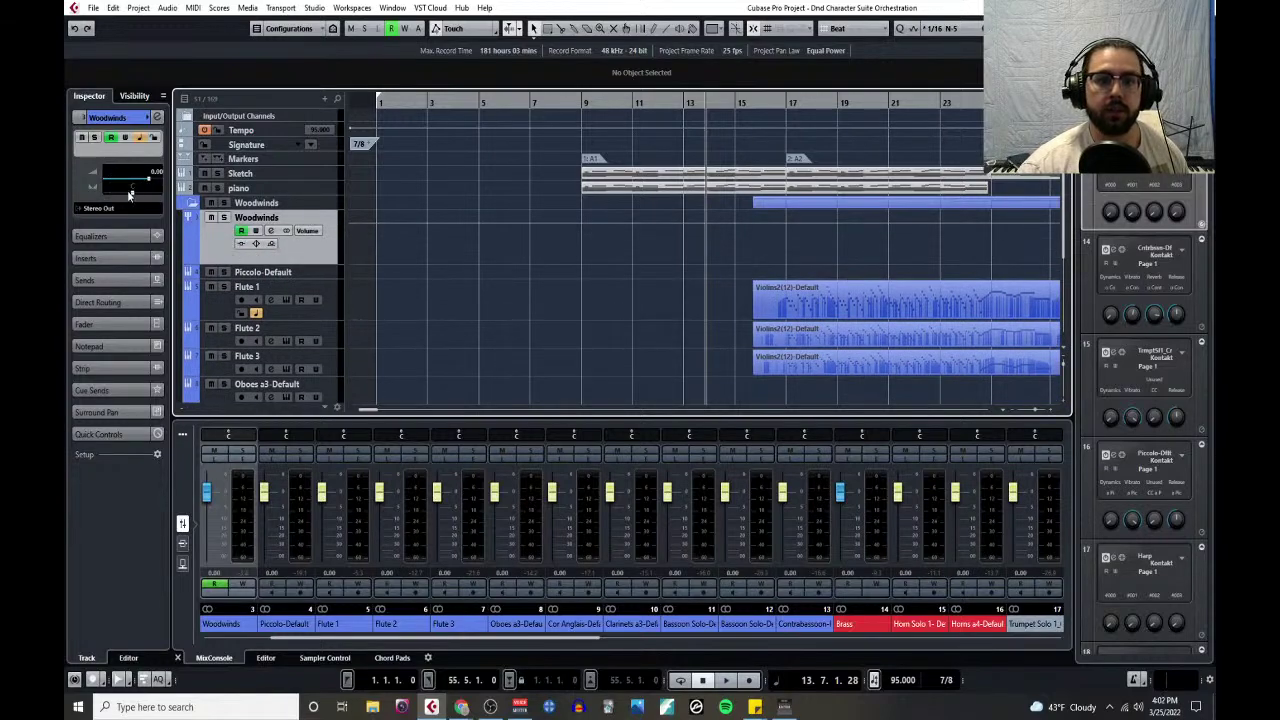
click(125, 189)
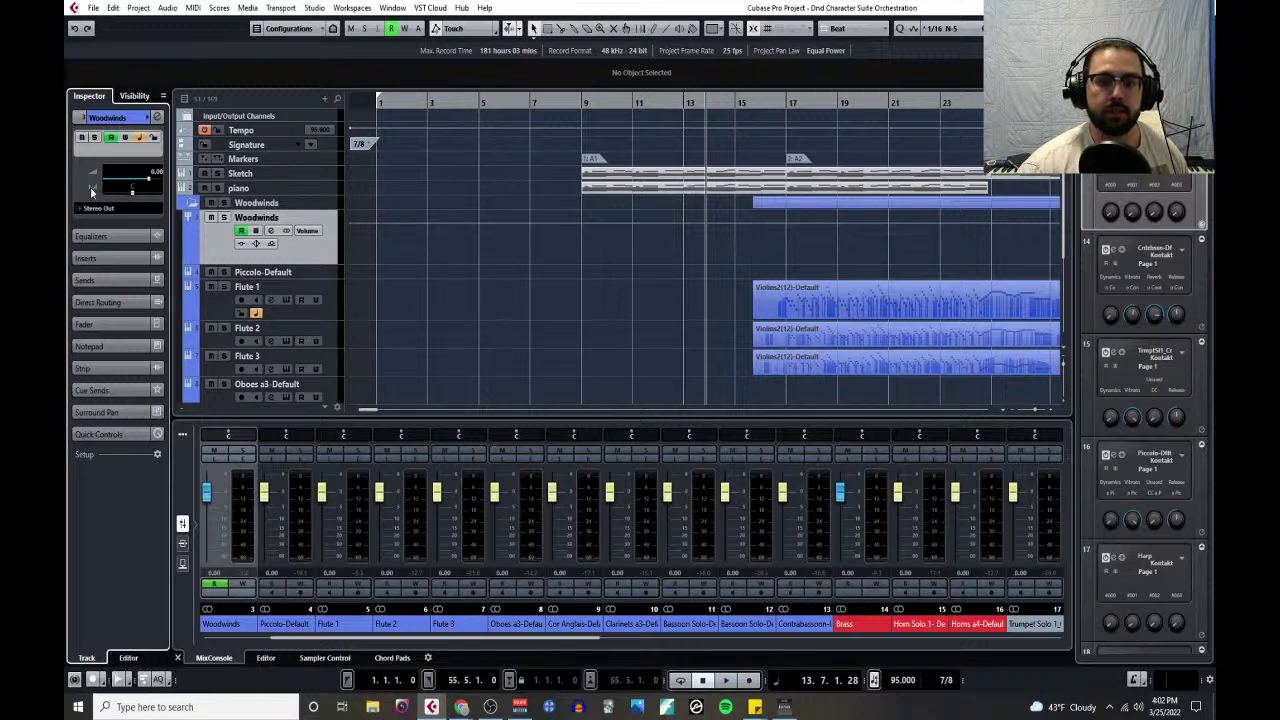
- Check the visible items in the Group/FX Track Inspector Settings and close the dialog without changing them
right_click(134, 155)
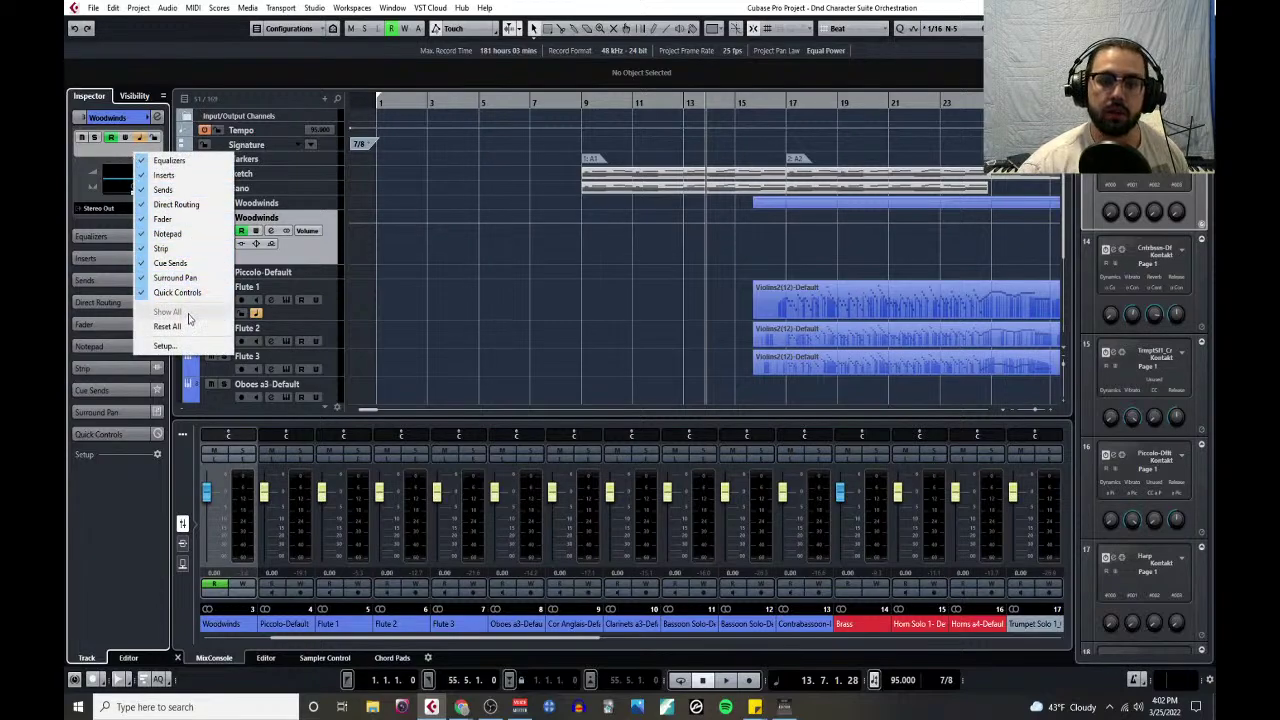
click(181, 346)
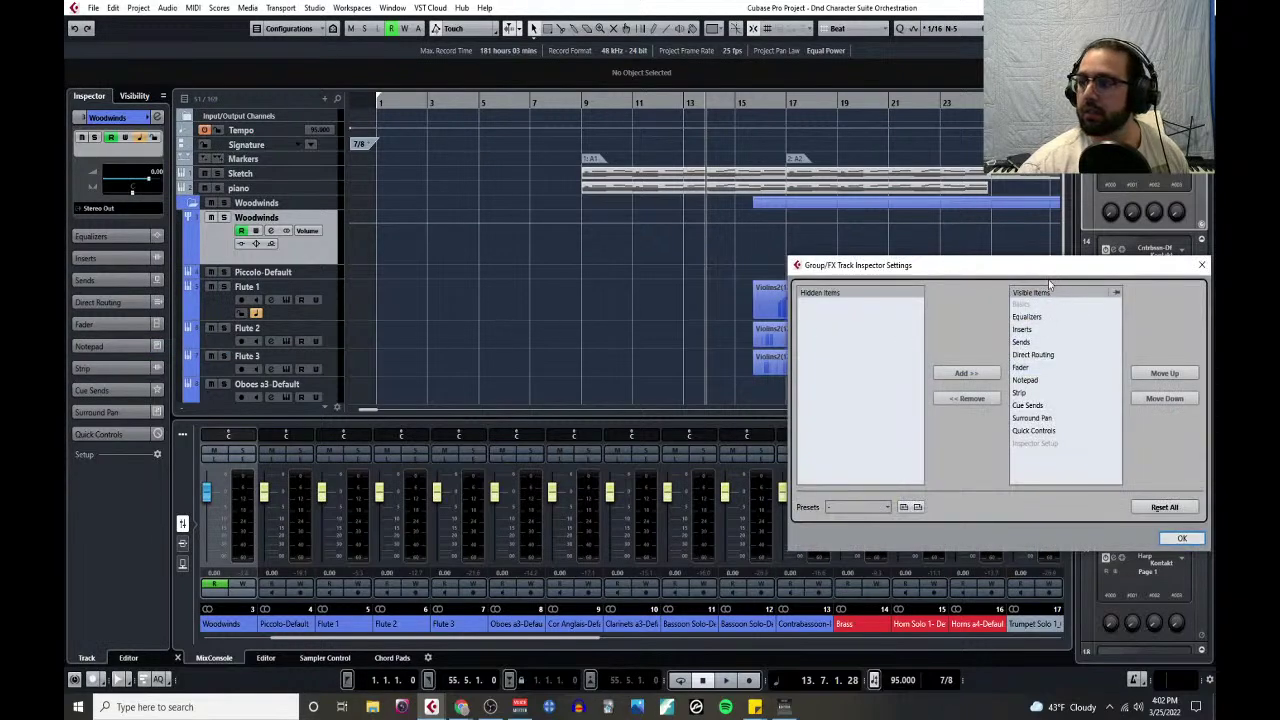
drag(1050, 266, 840, 226)
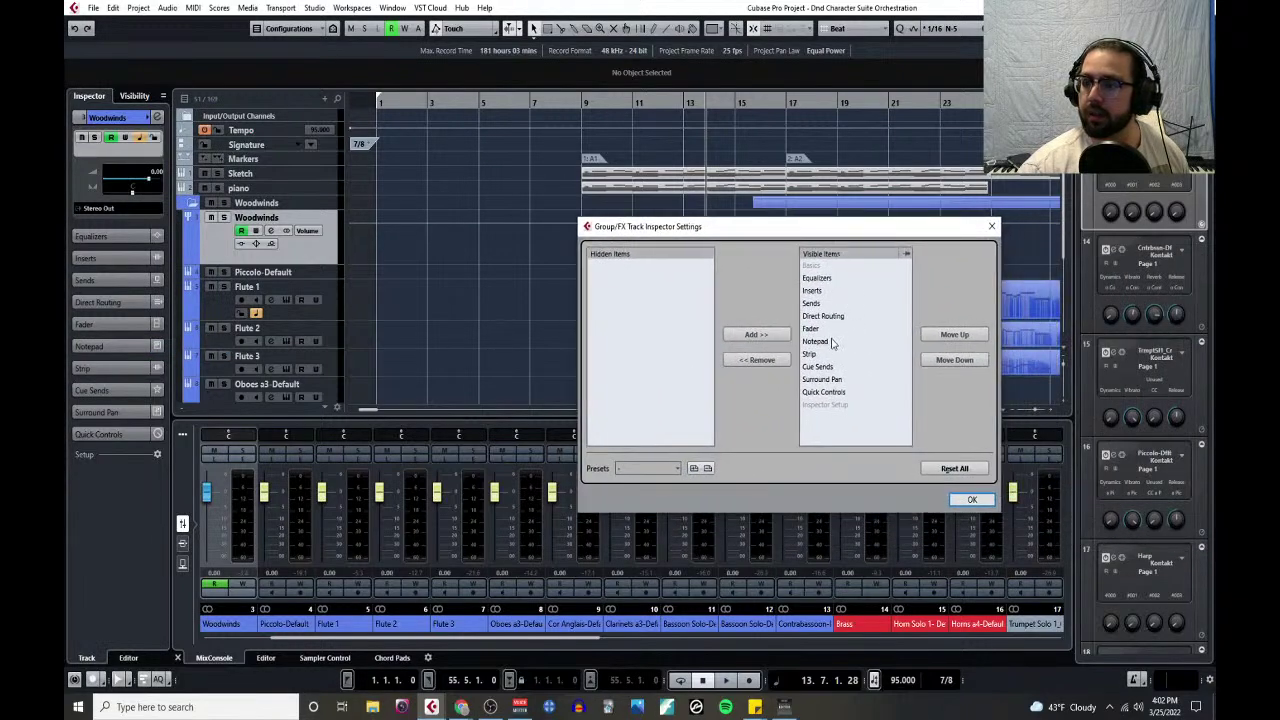
click(991, 226)
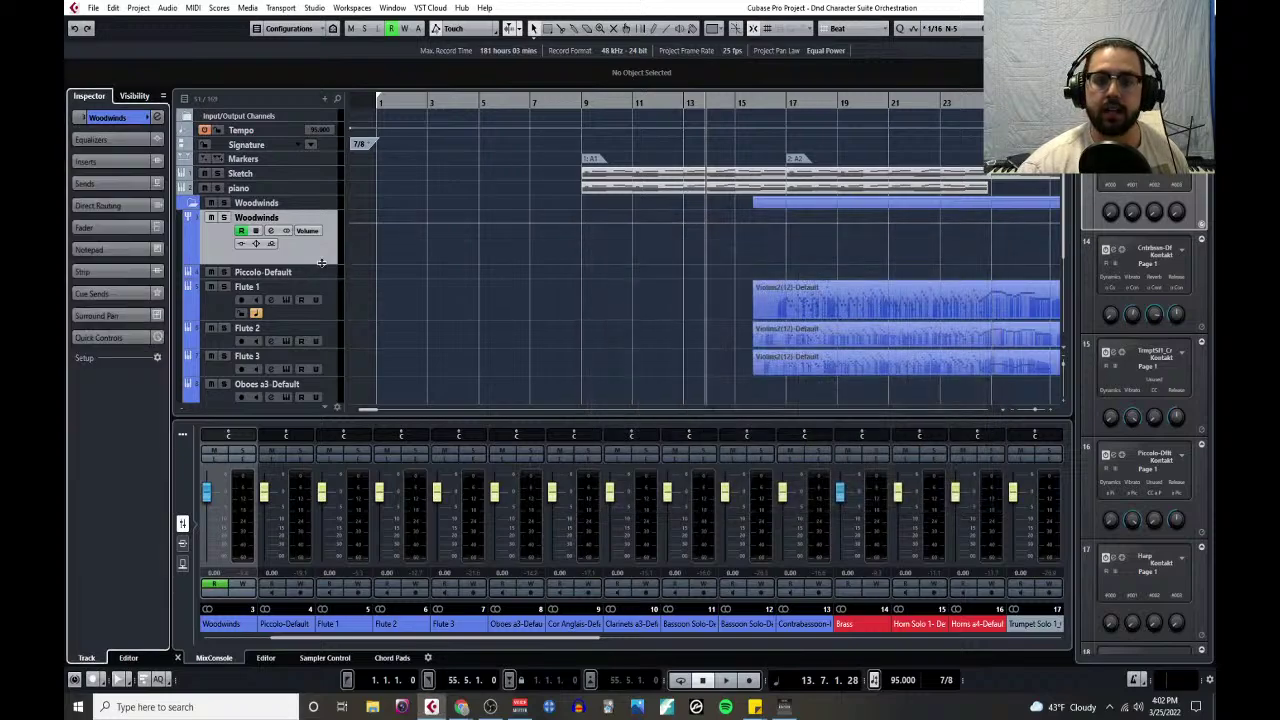
- Shrink the Woodwinds group track and select Piccolo-Default for its Inspector controls, and switch to Chrome to view the orchestra seating chart
mouse_move(321, 262)
mouse_down()
mouse_move(325, 237)
mouse_move(330, 270)
mouse_up()
click(325, 233)
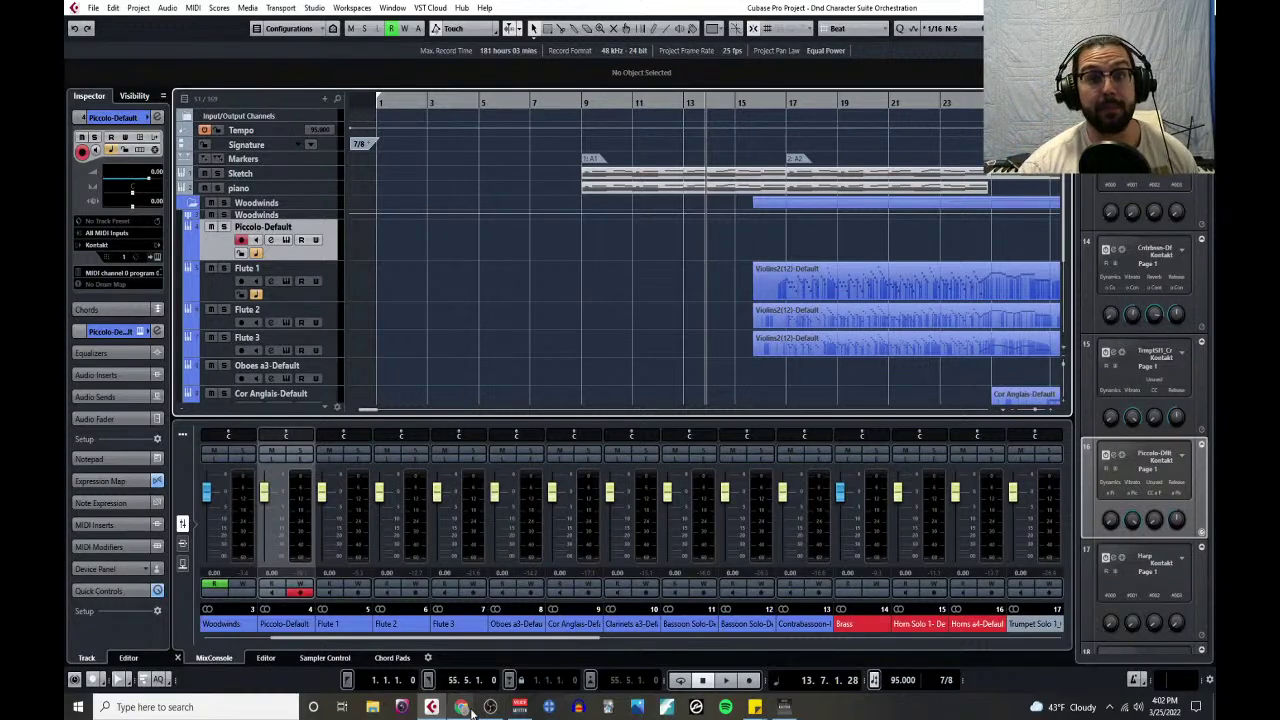
mouse_move(472, 710)
click(525, 655)
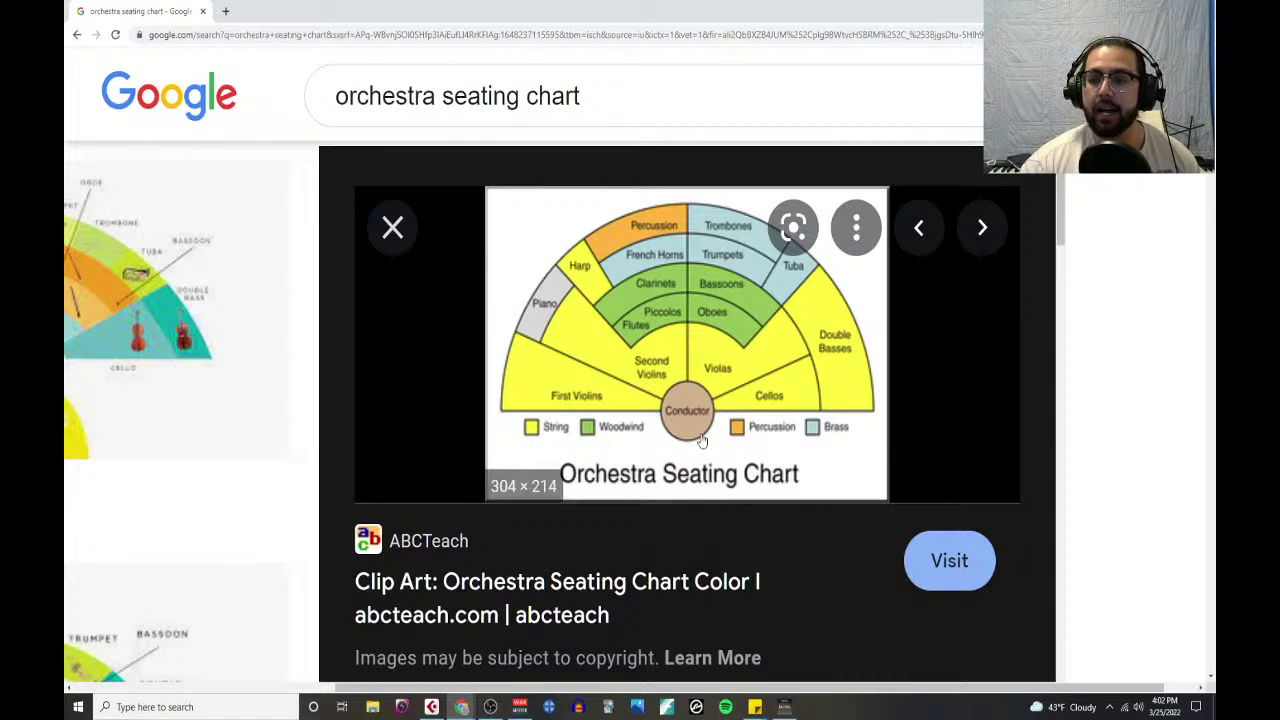
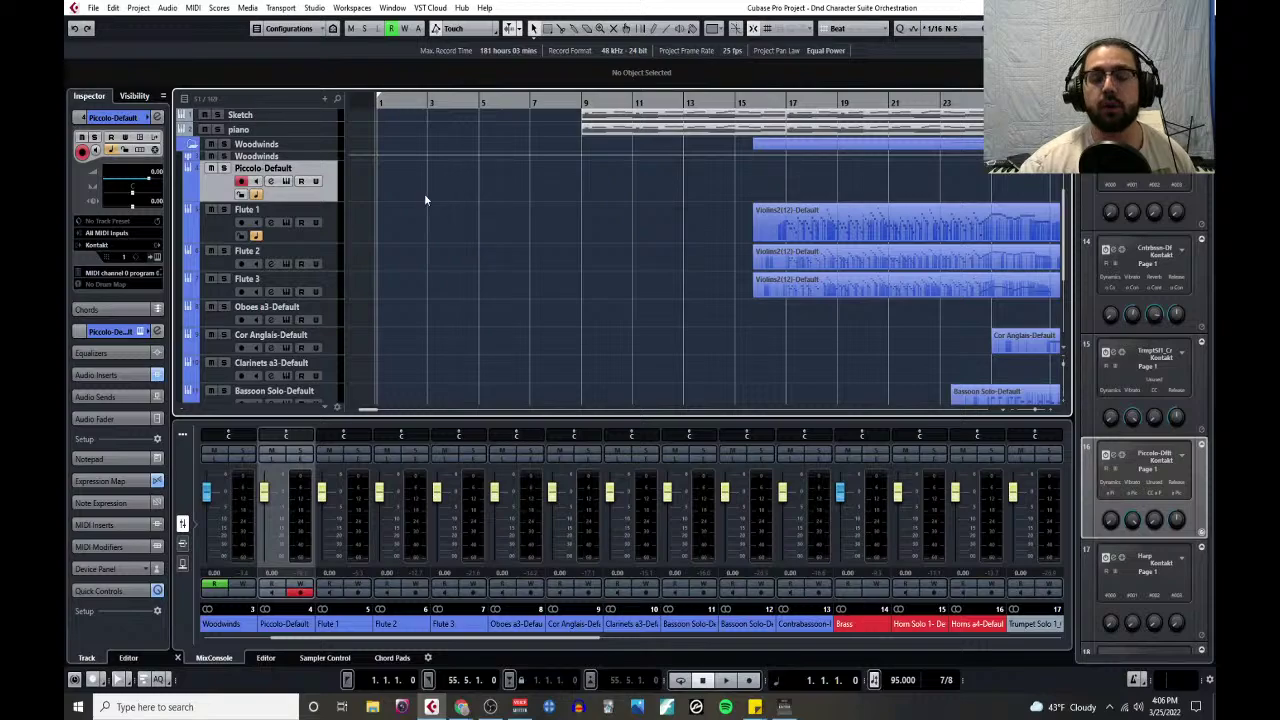
- Open the project Notepad and replace its first line with "Percussion = 25ft (25ms)", starting a new line below it
click(137, 8)
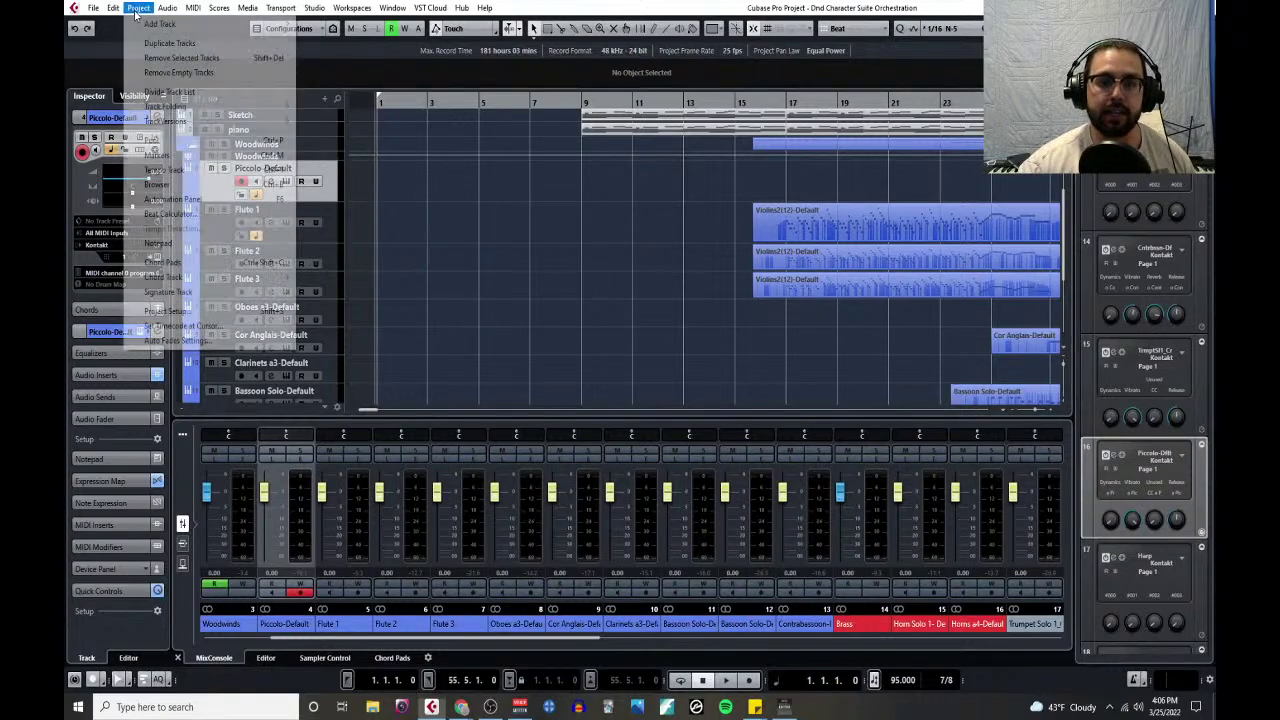
click(194, 244)
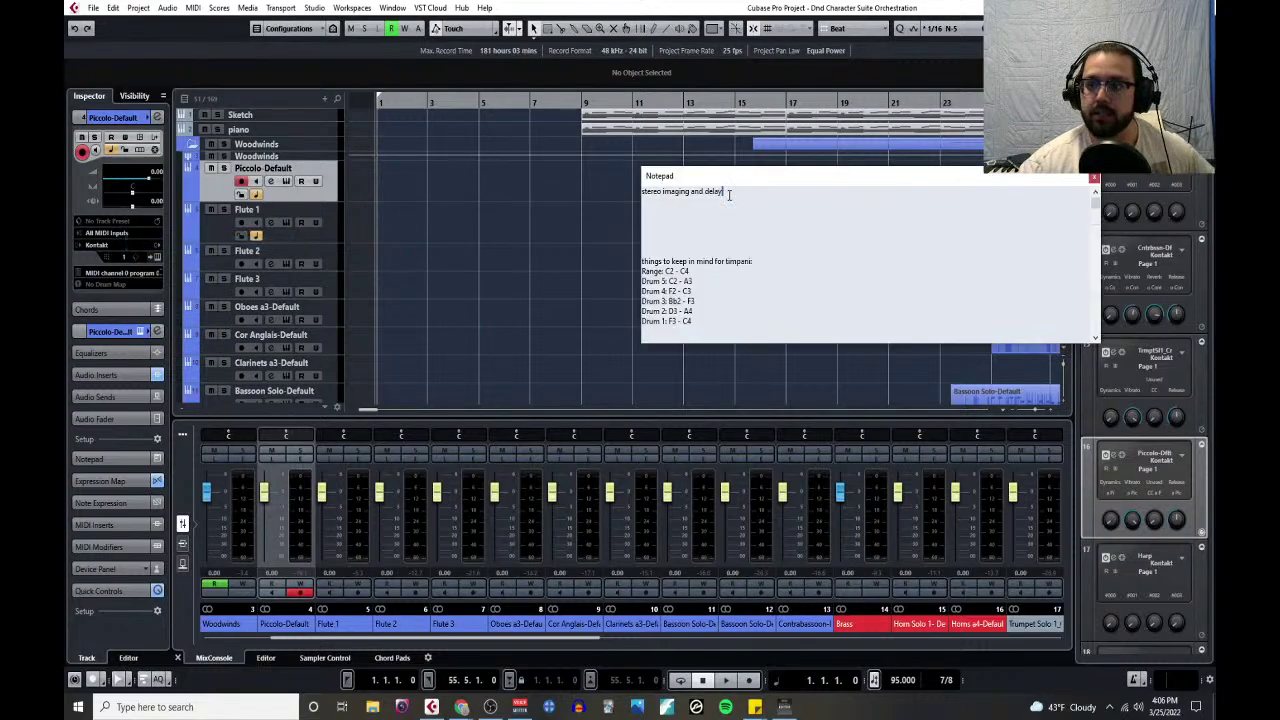
drag(725, 191, 641, 191)
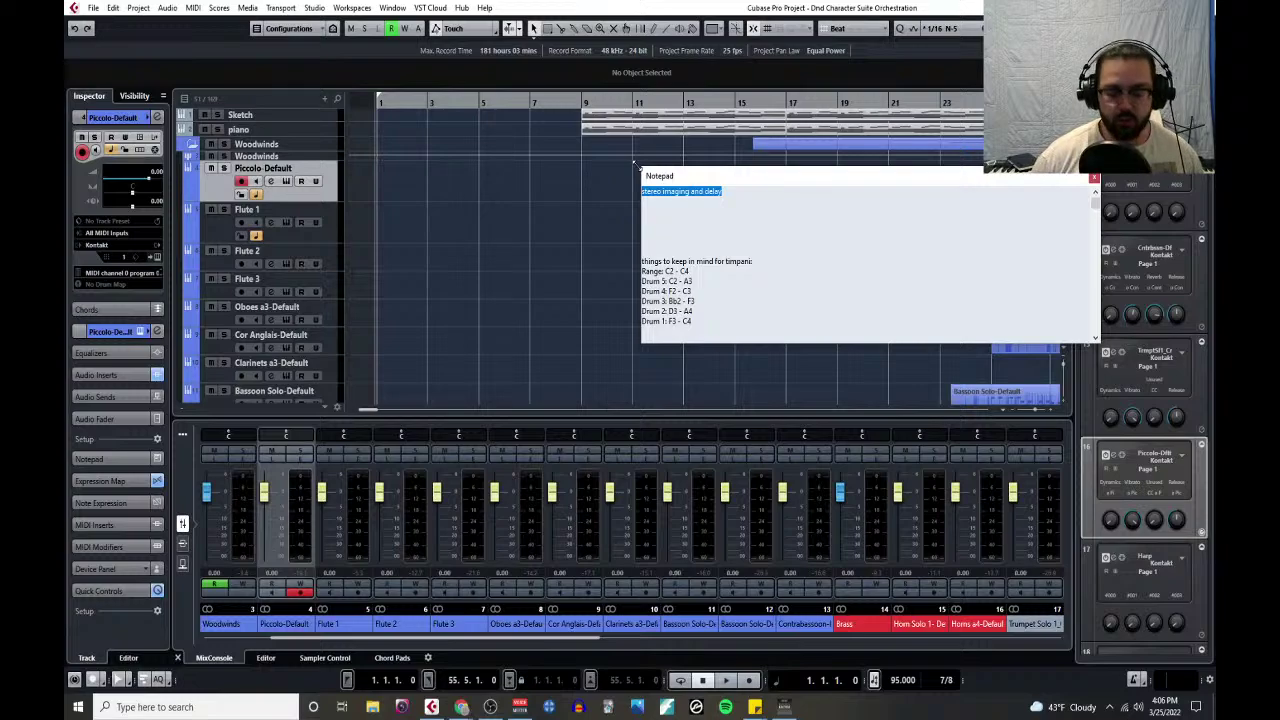
key(BackSpace)
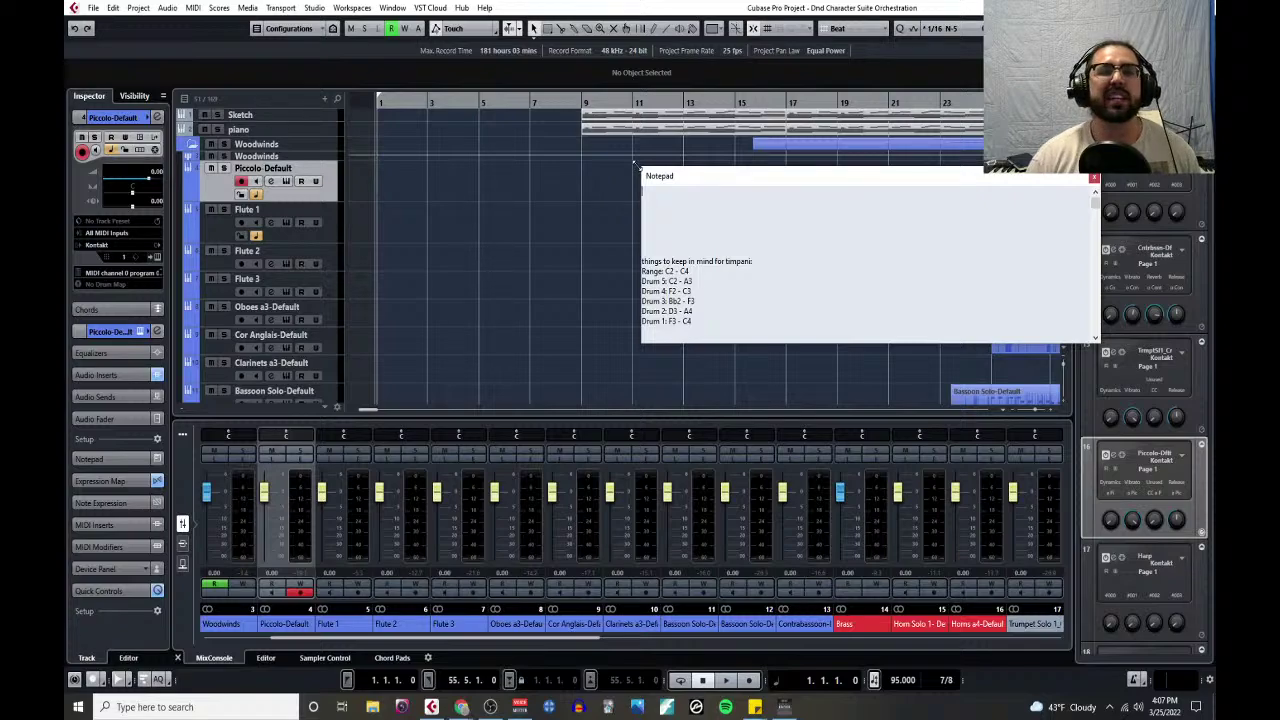
text(Perc)
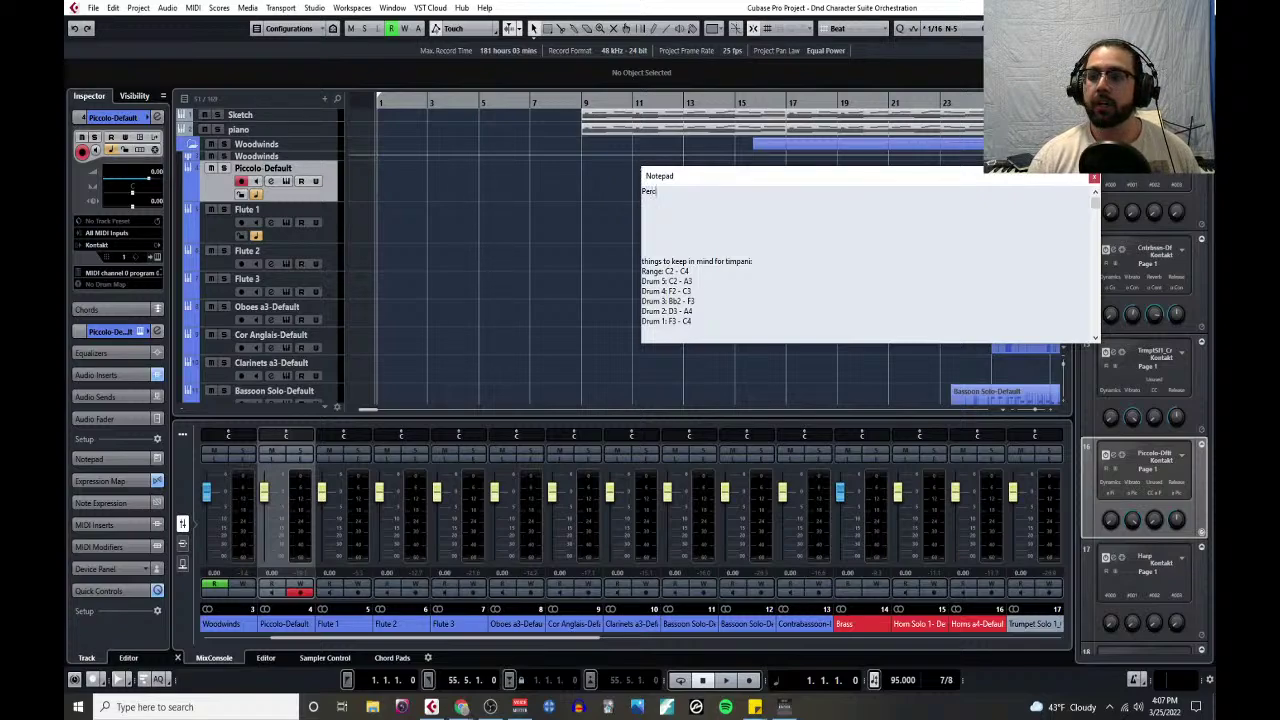
text(ussion = 25)
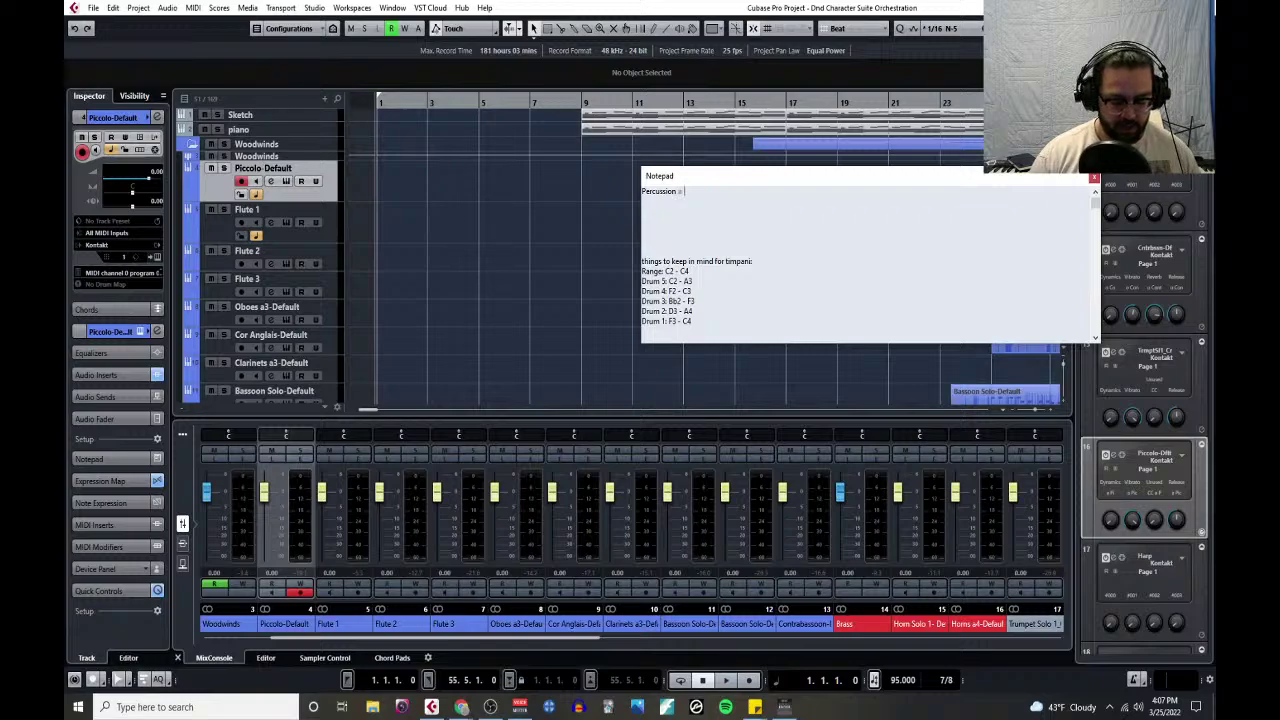
text(ft)
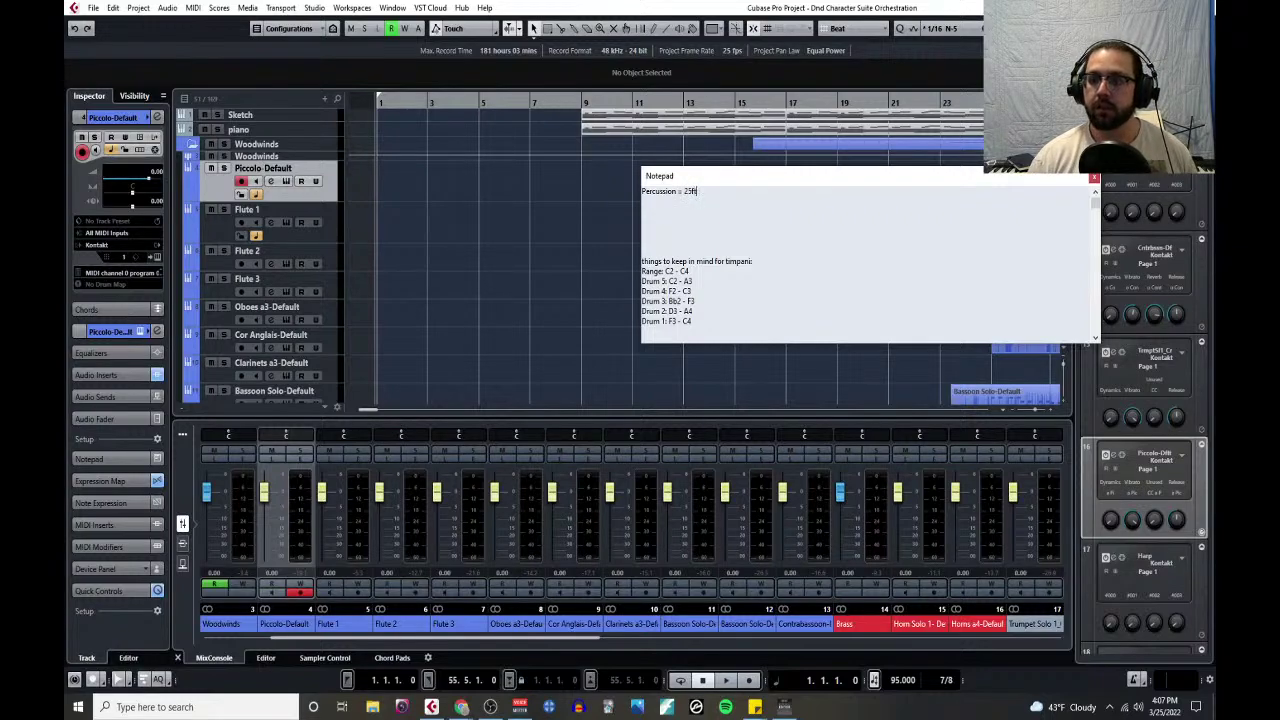
text( (25m)
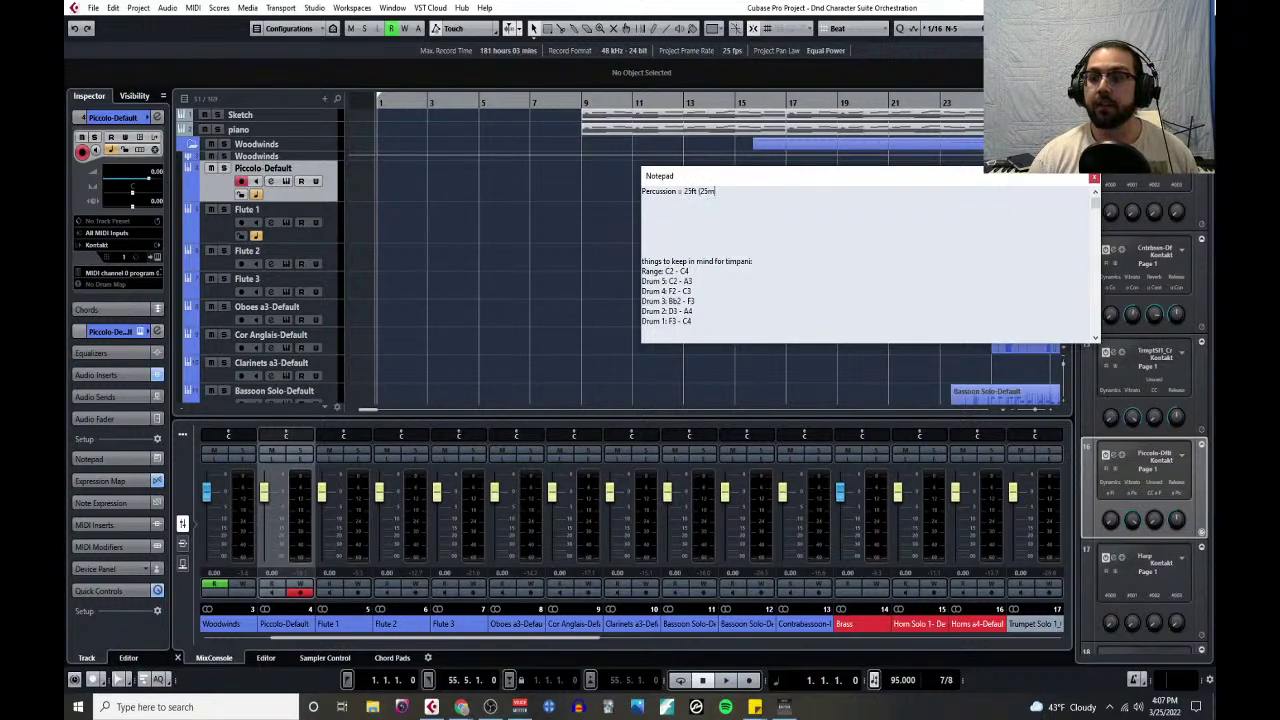
text(s))
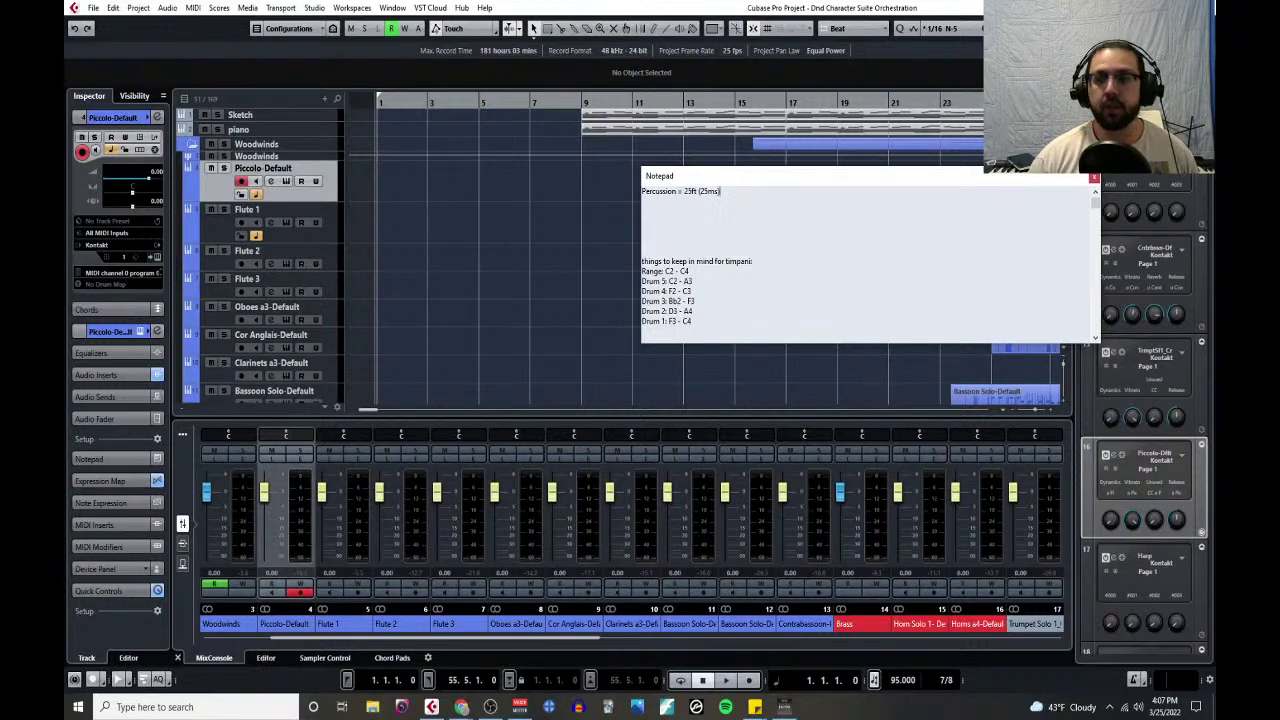
key(Return)
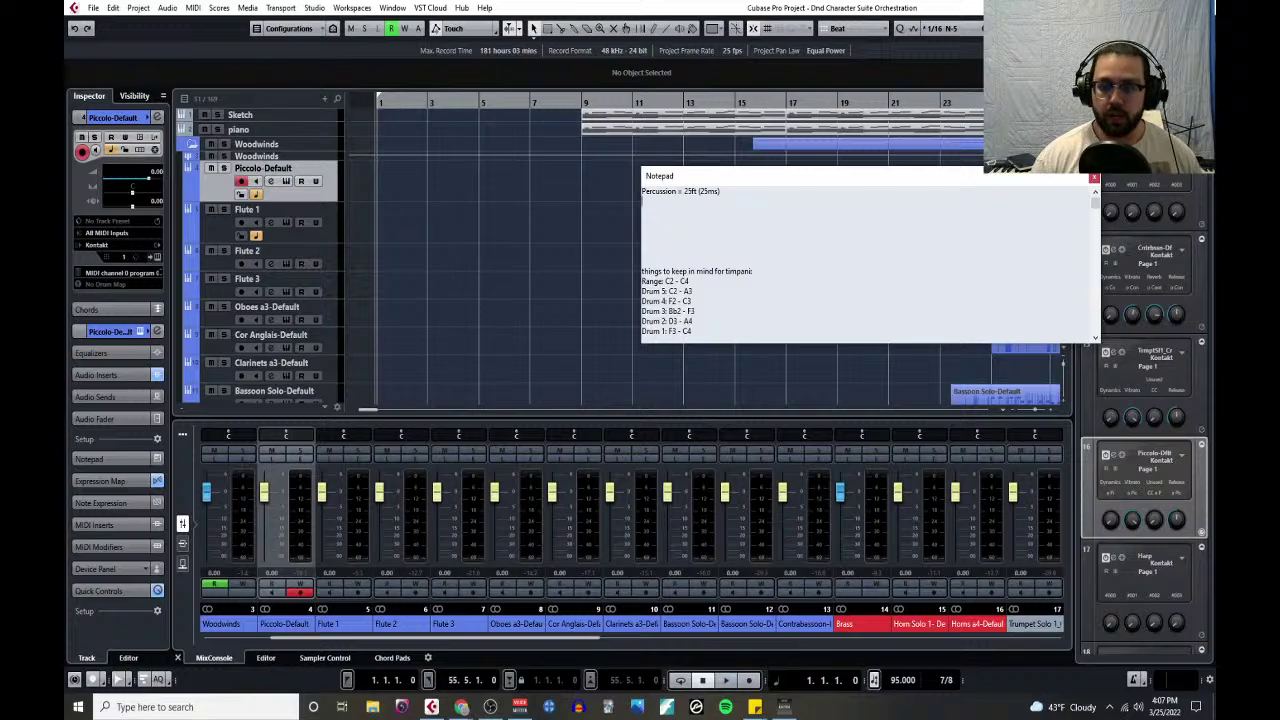
- Add the line "Wind =15ft (15ms)" to the project notes and start another line
text(Wind)
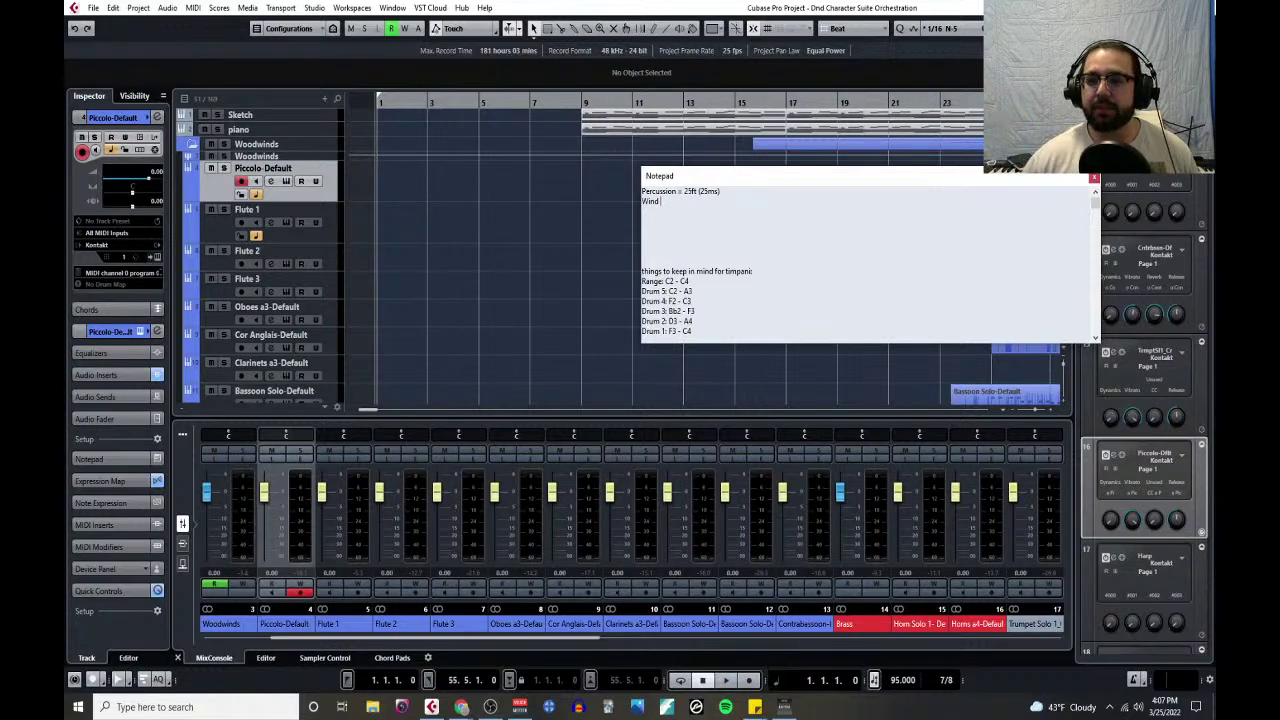
text(= 15)
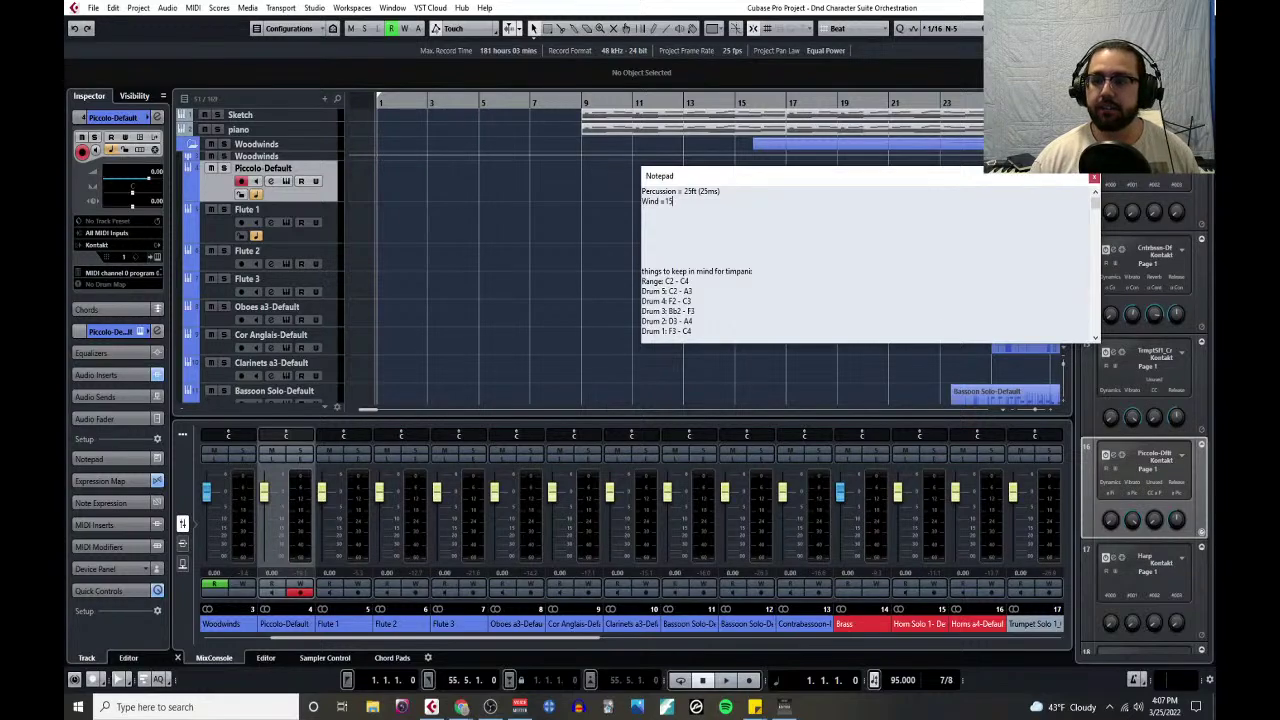
text(f)
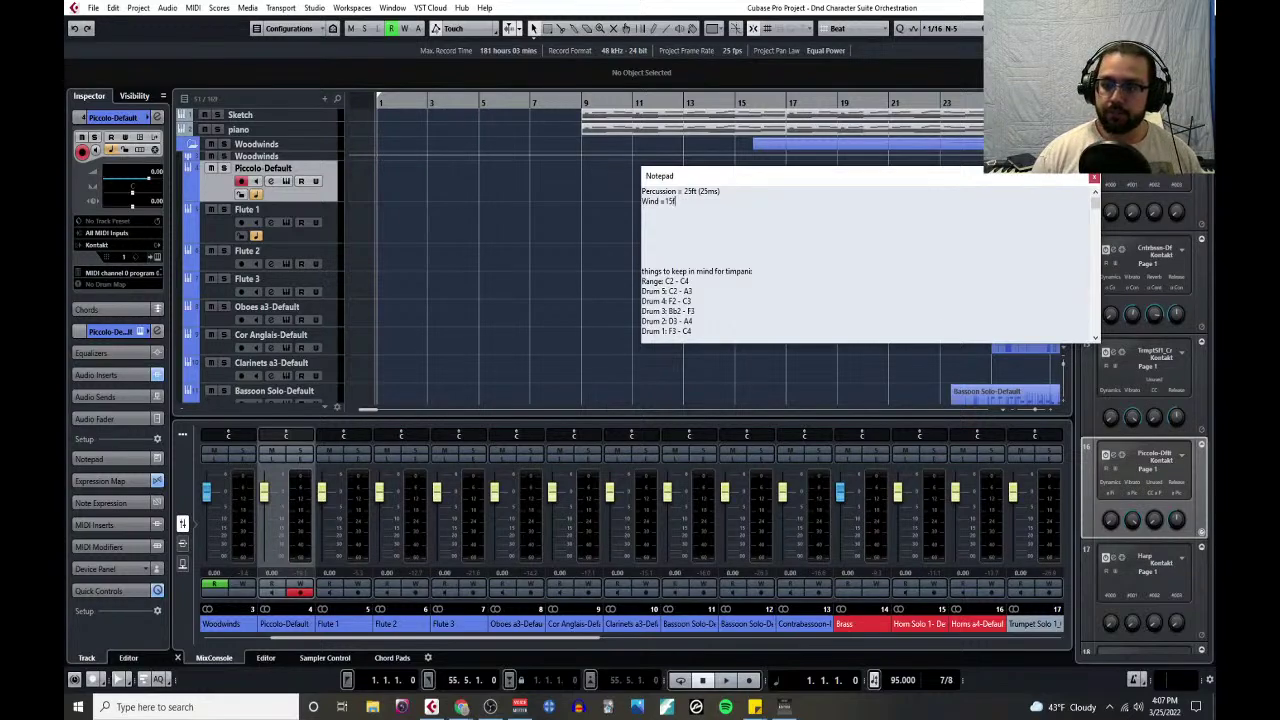
text(t (15)
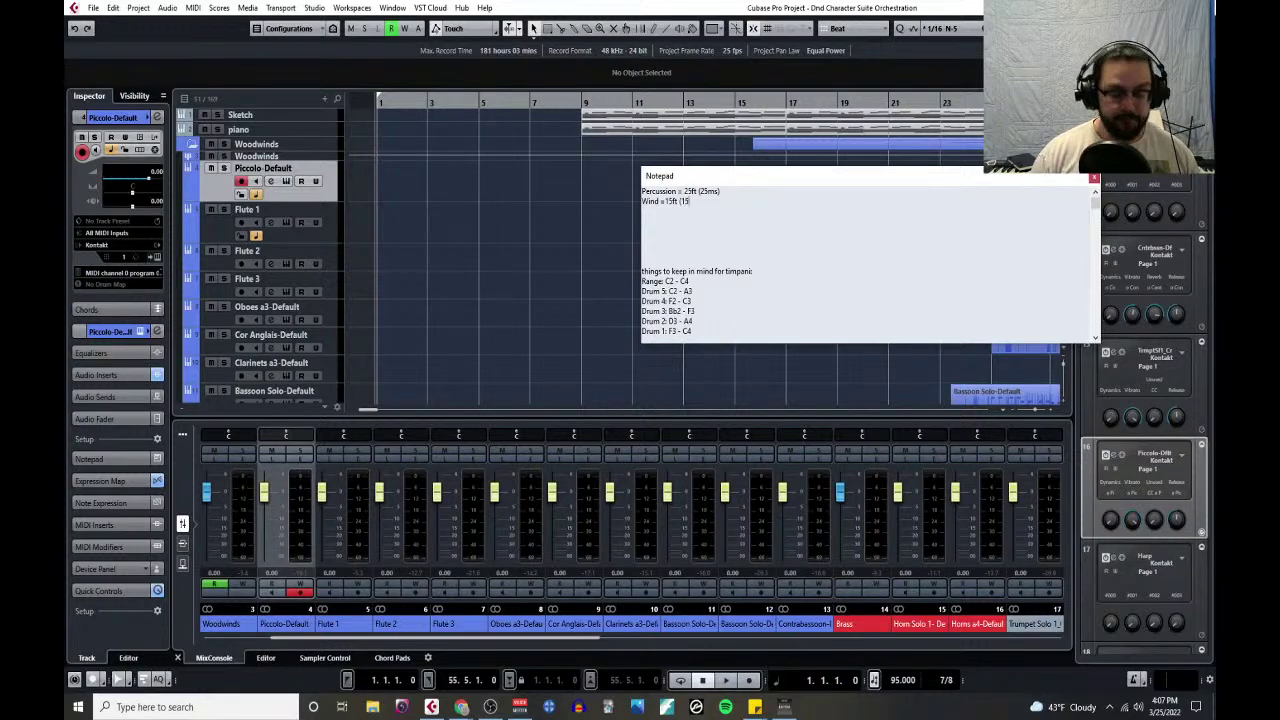
text(ms))
key(Return)
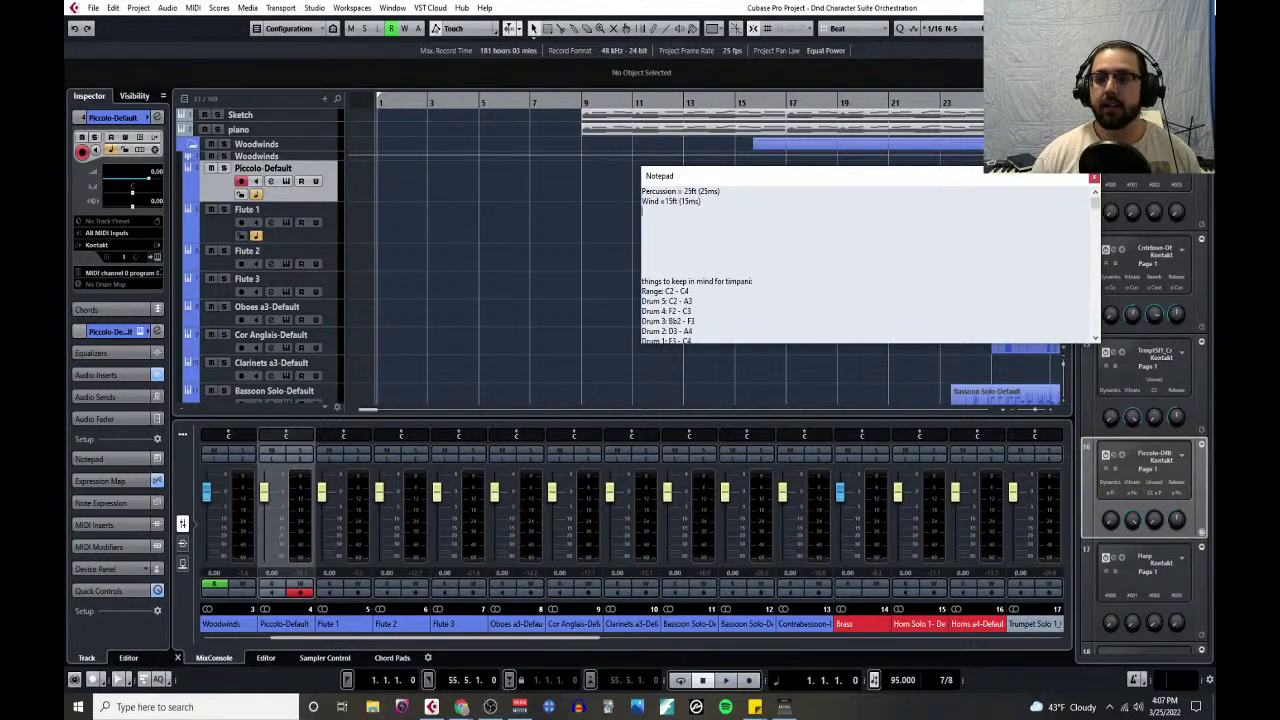
- Add the strings entry "strings=0ft. (0ms)" to the project notes
text(strings)
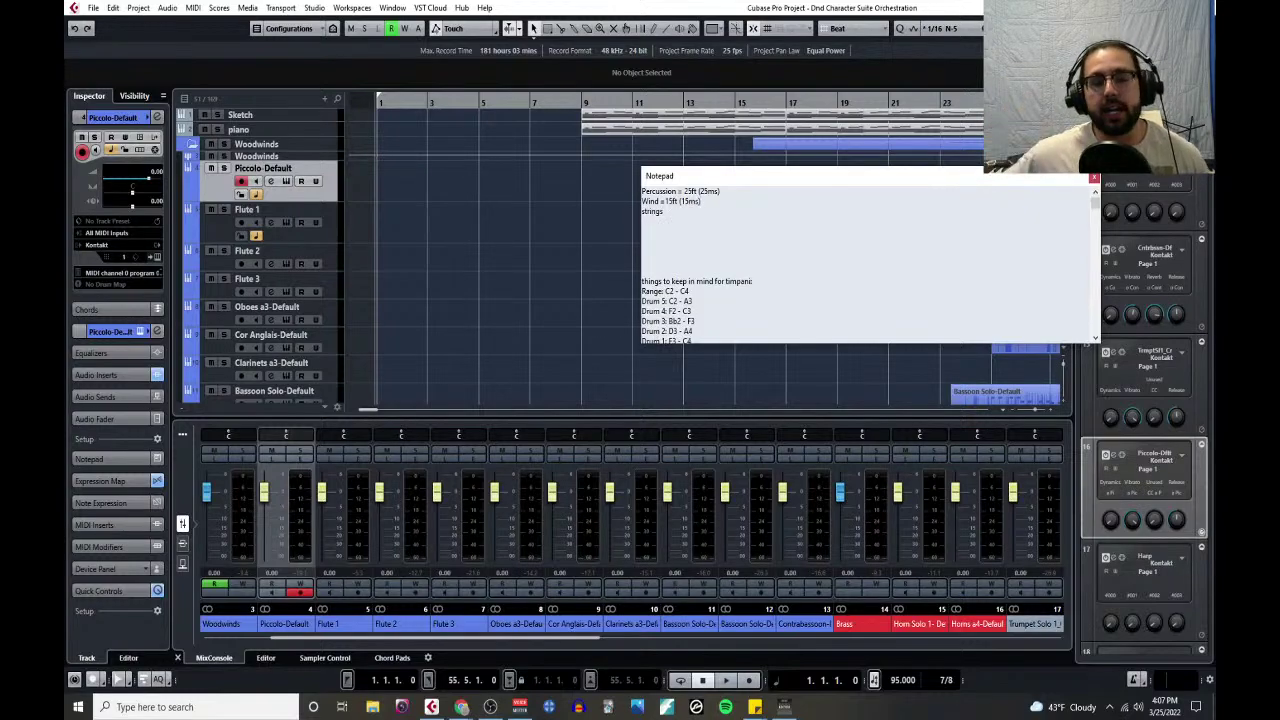
text( =)
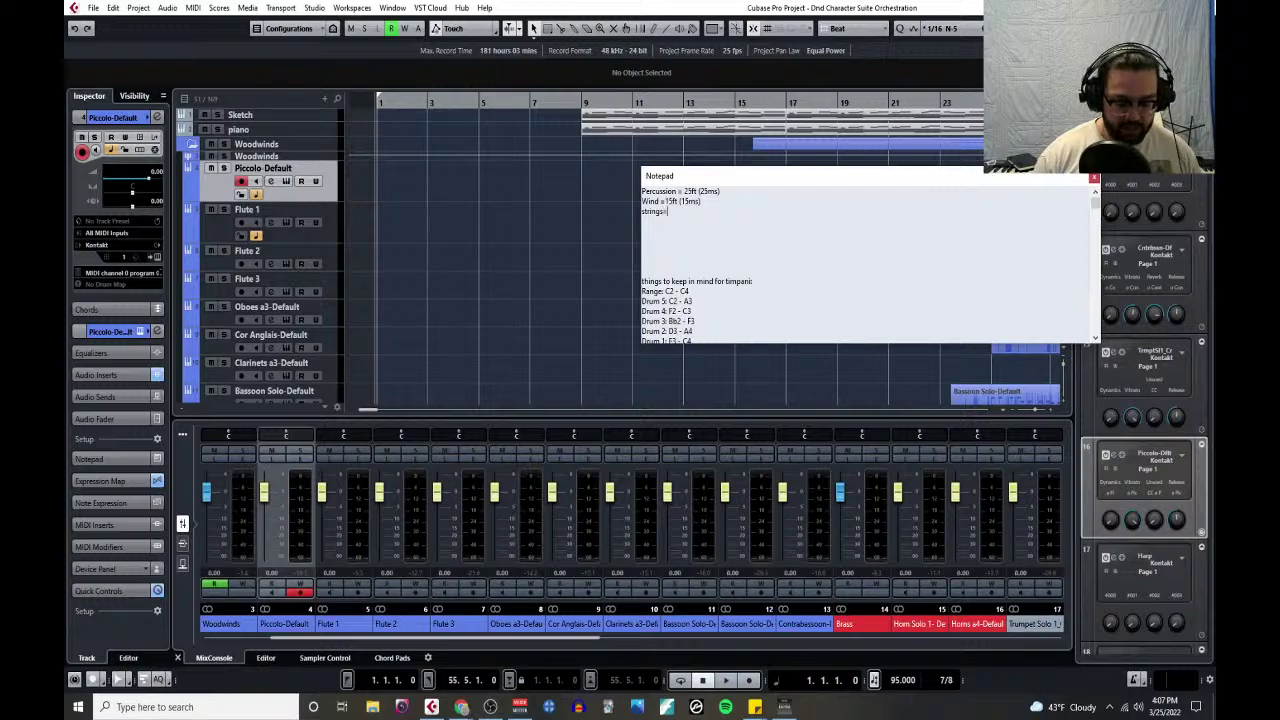
text( 0ft (0)
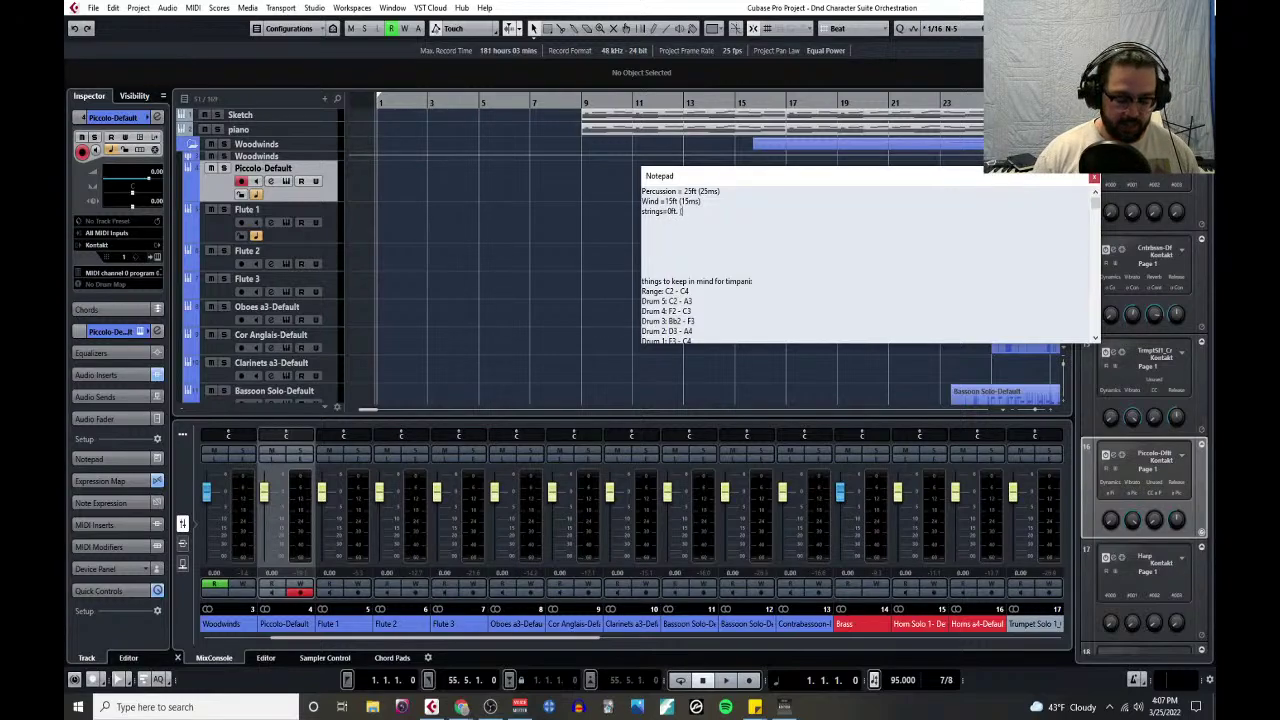
text(0ms)
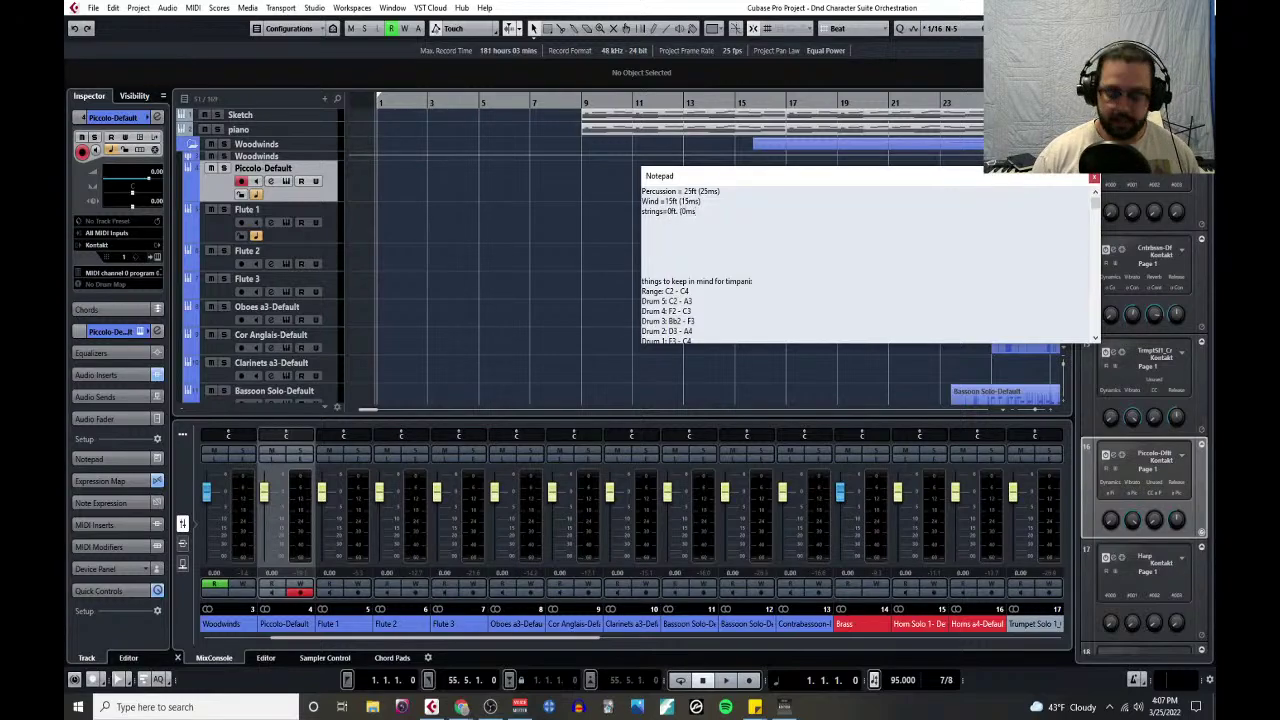
text())
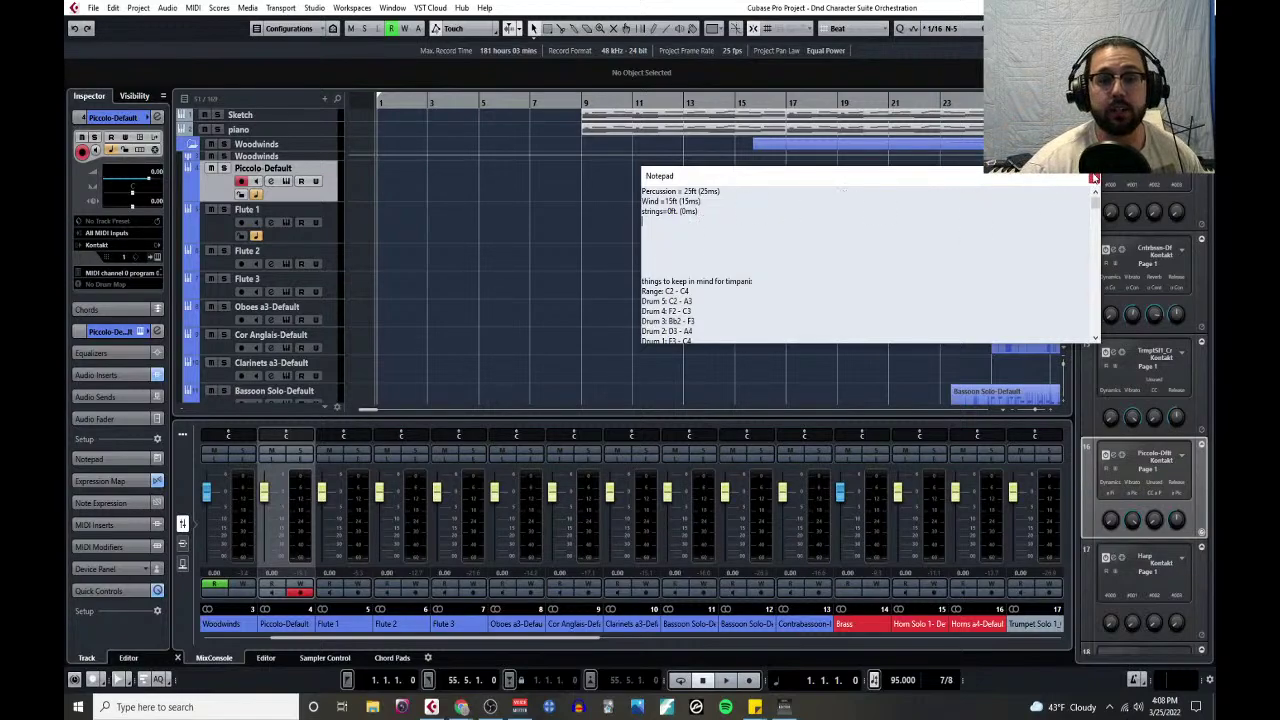
- Open the Piccolo-Default instrument in Kontakt, examine its microphone mix and option controls, and close the instrument window
scroll(266, 300, down, 5)
scroll(266, 308, up, 3)
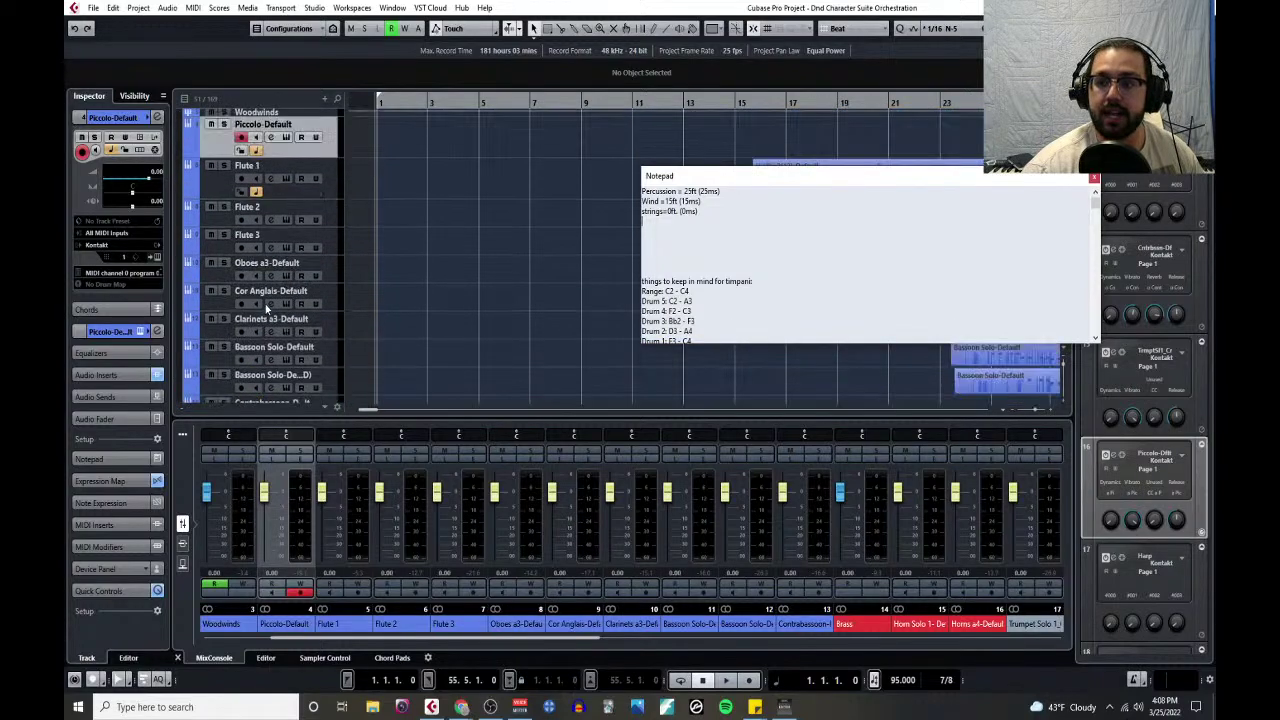
scroll(266, 308, up, 2)
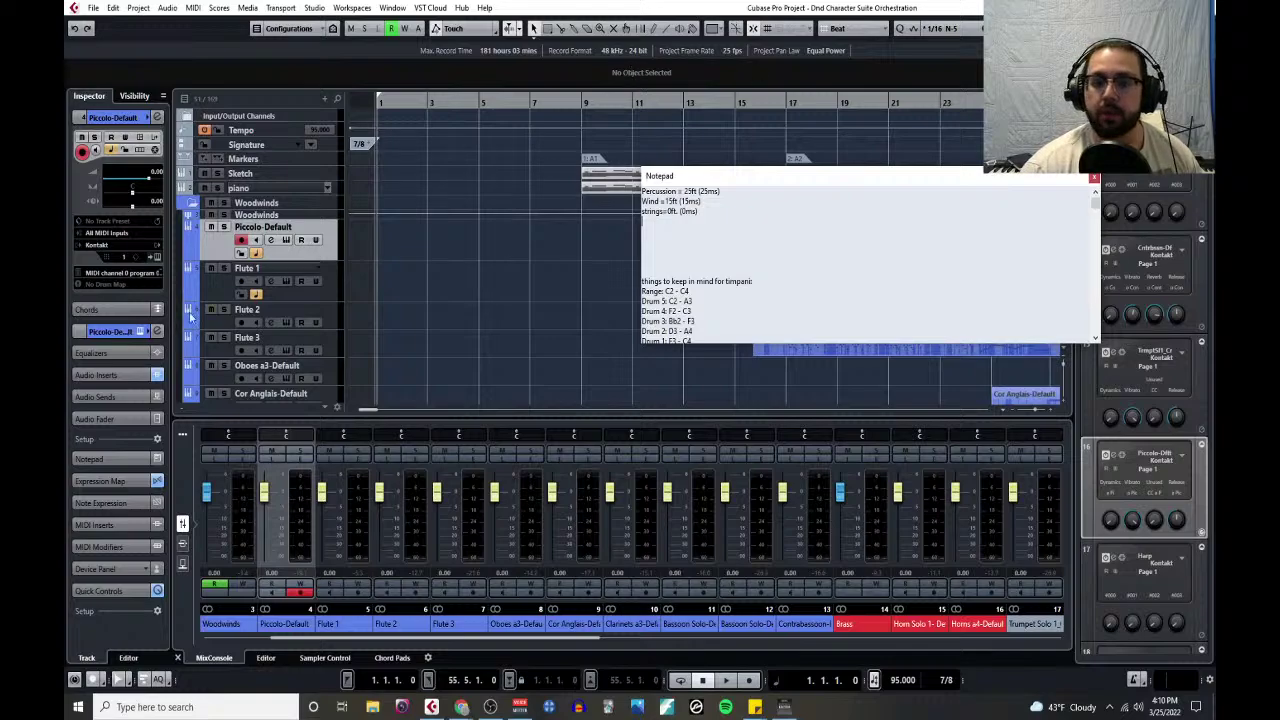
click(286, 240)
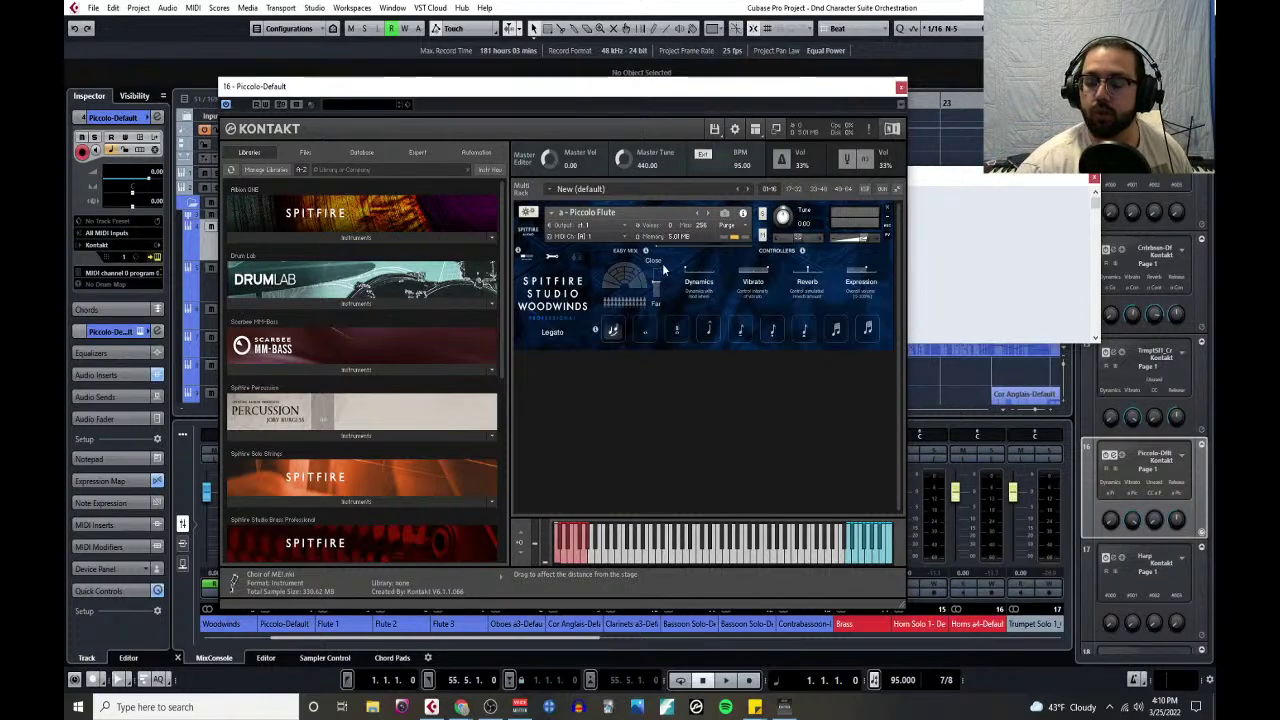
click(554, 258)
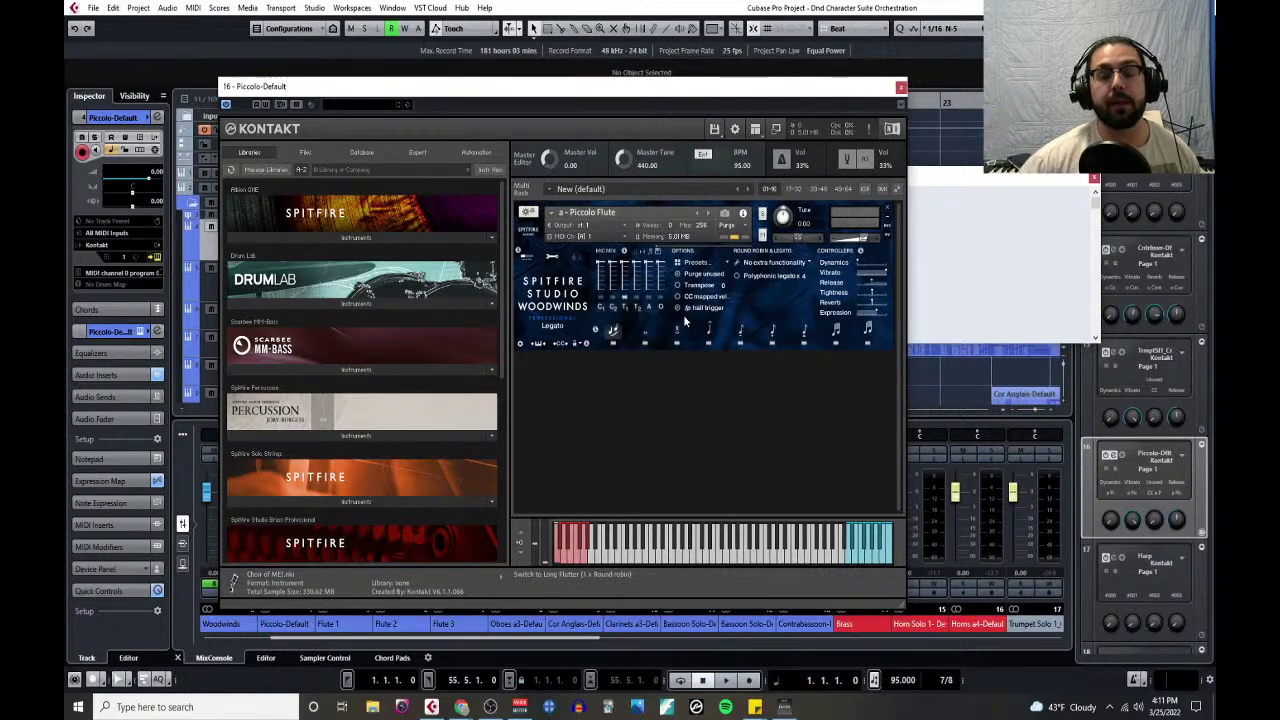
click(901, 87)
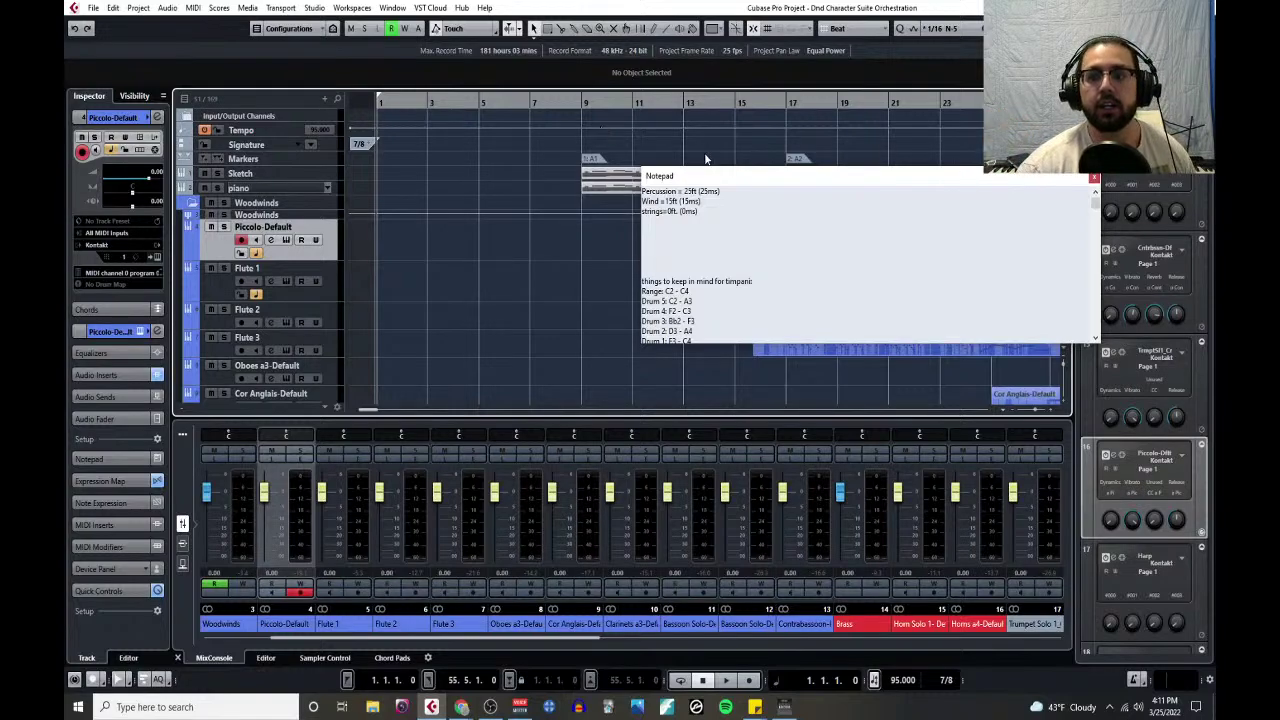
- Remove three blank lines above the timpani notes in the project Notepad
click(676, 253)
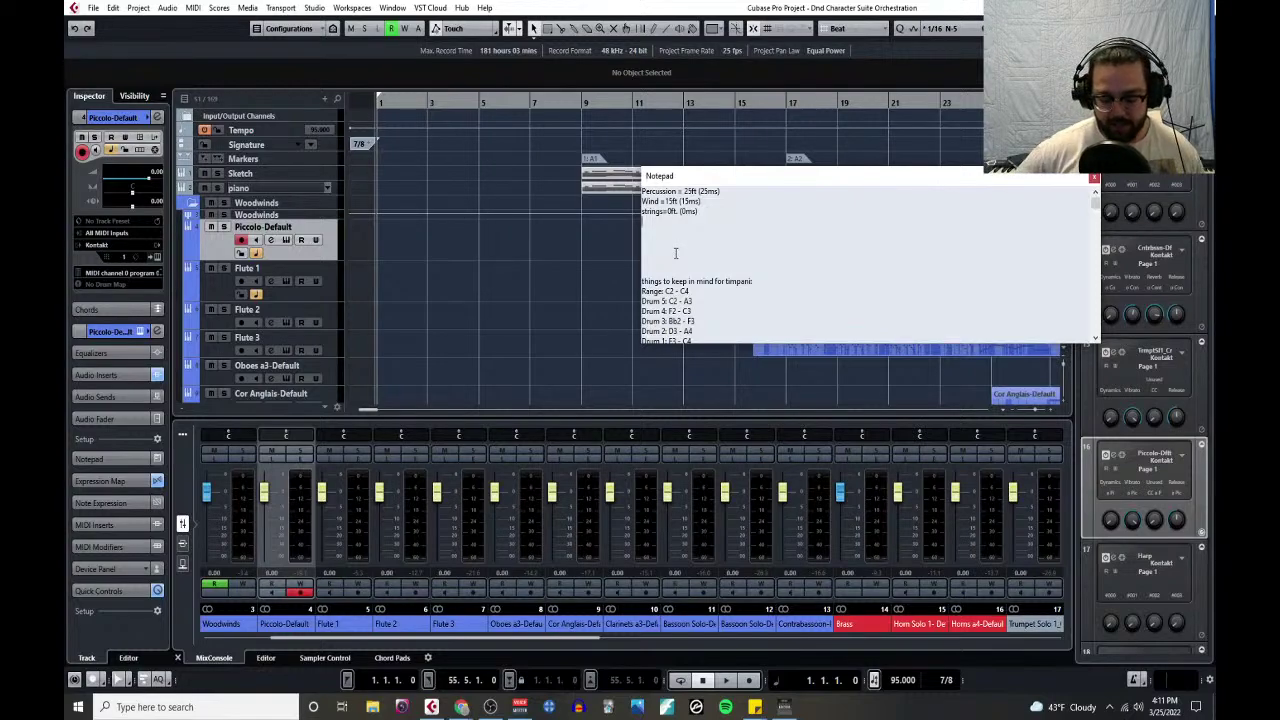
key(Delete)
key(Delete)
key(Delete)
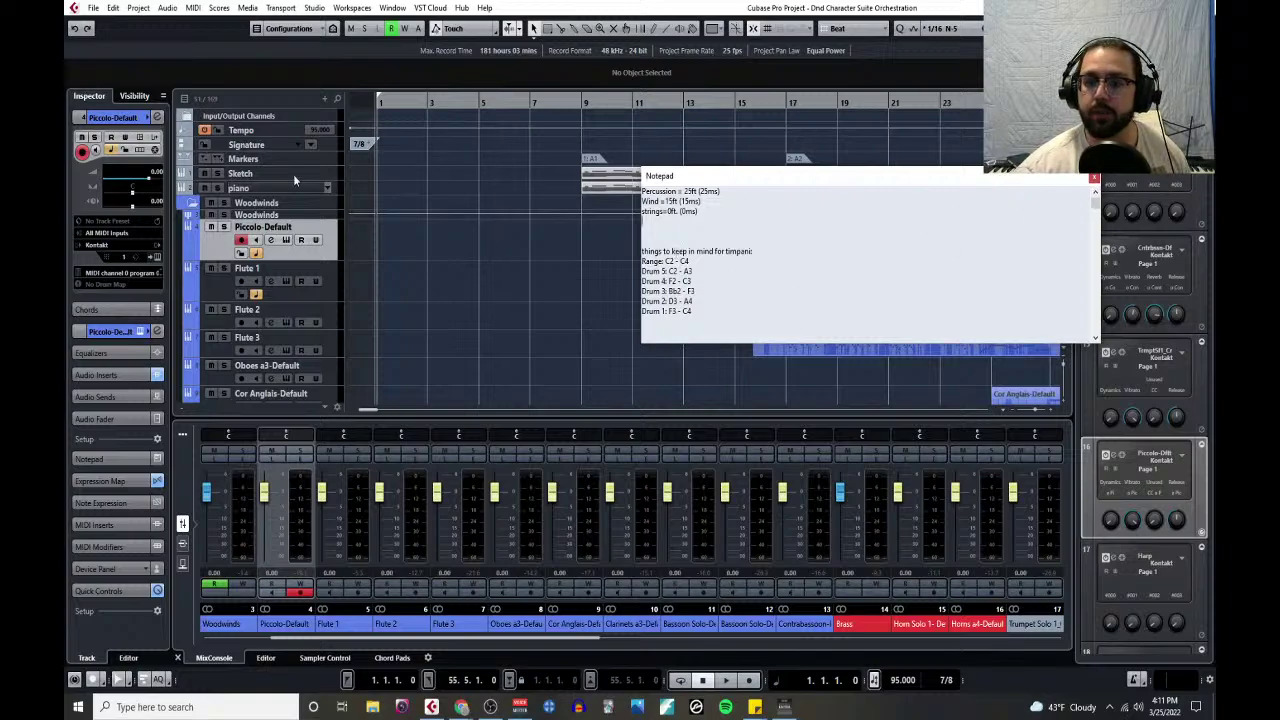
- Collapse and re-expand the Woodwinds folder, and close the project Notepad
click(192, 203)
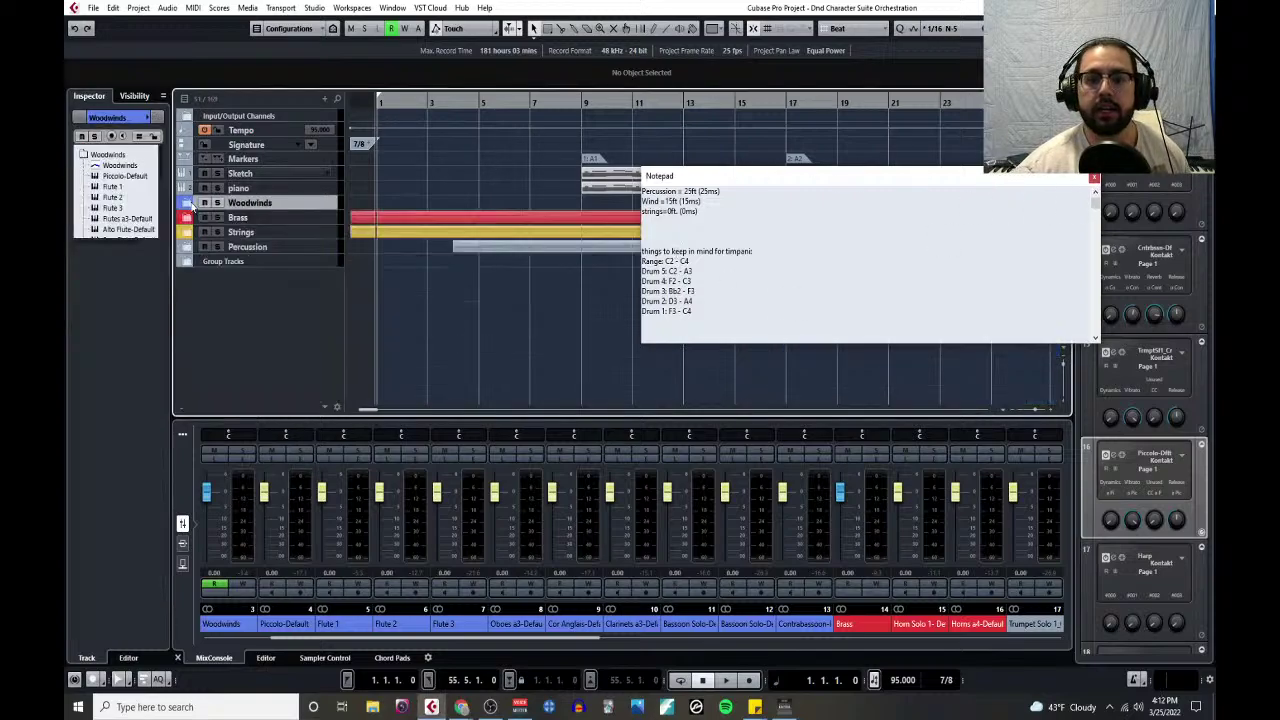
click(190, 203)
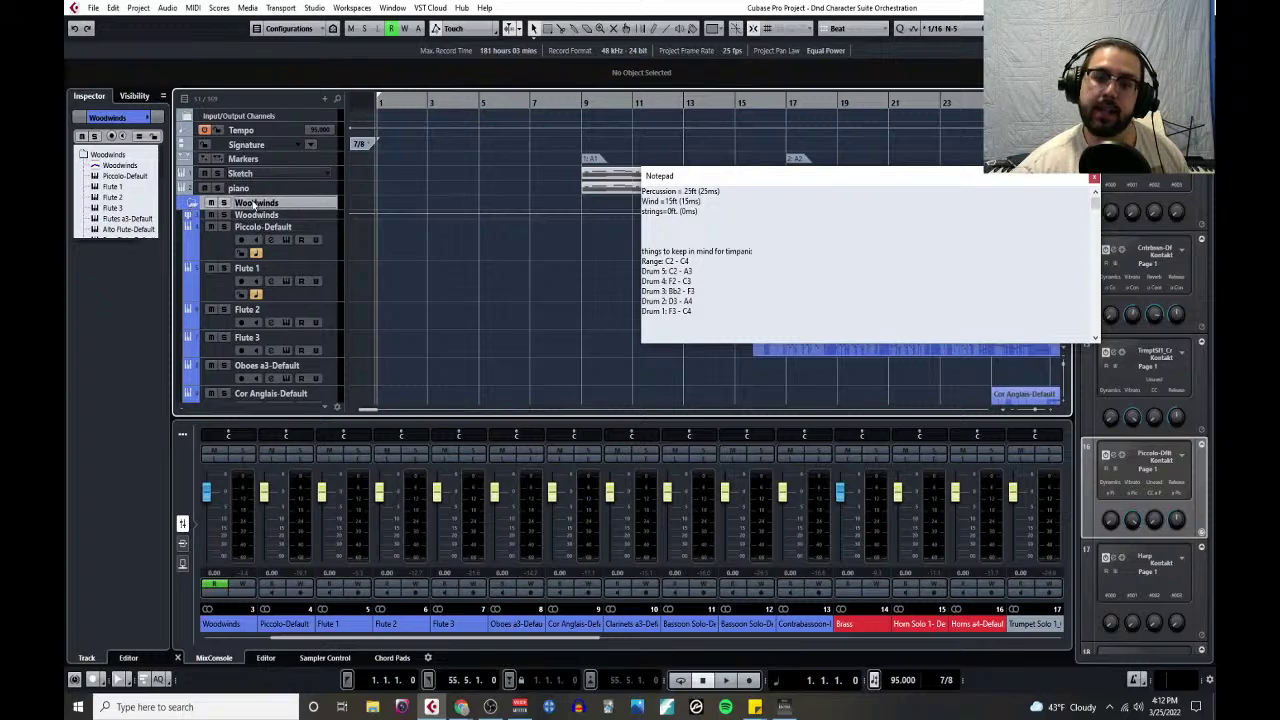
click(1094, 181)
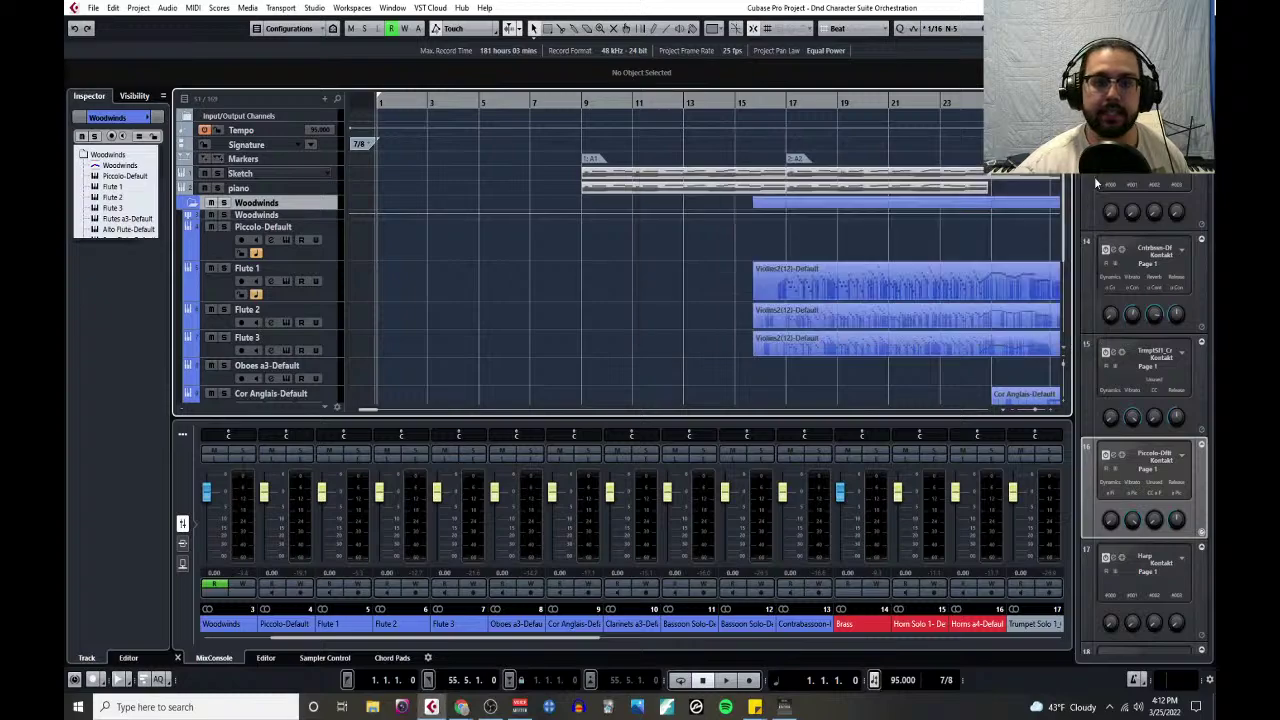
- Check Piccolo-Default's visible items in the Instrument Track Inspector Settings, close the dialog and expand the track's basic Inspector section
click(330, 238)
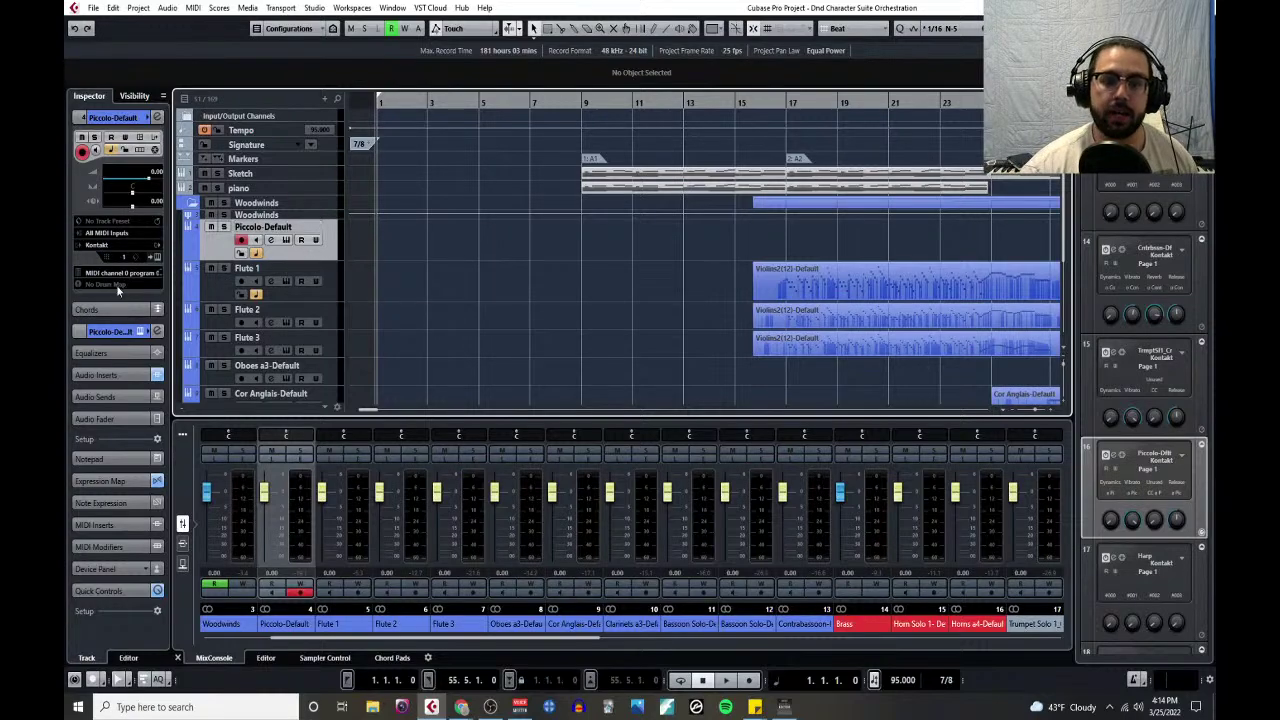
right_click(88, 201)
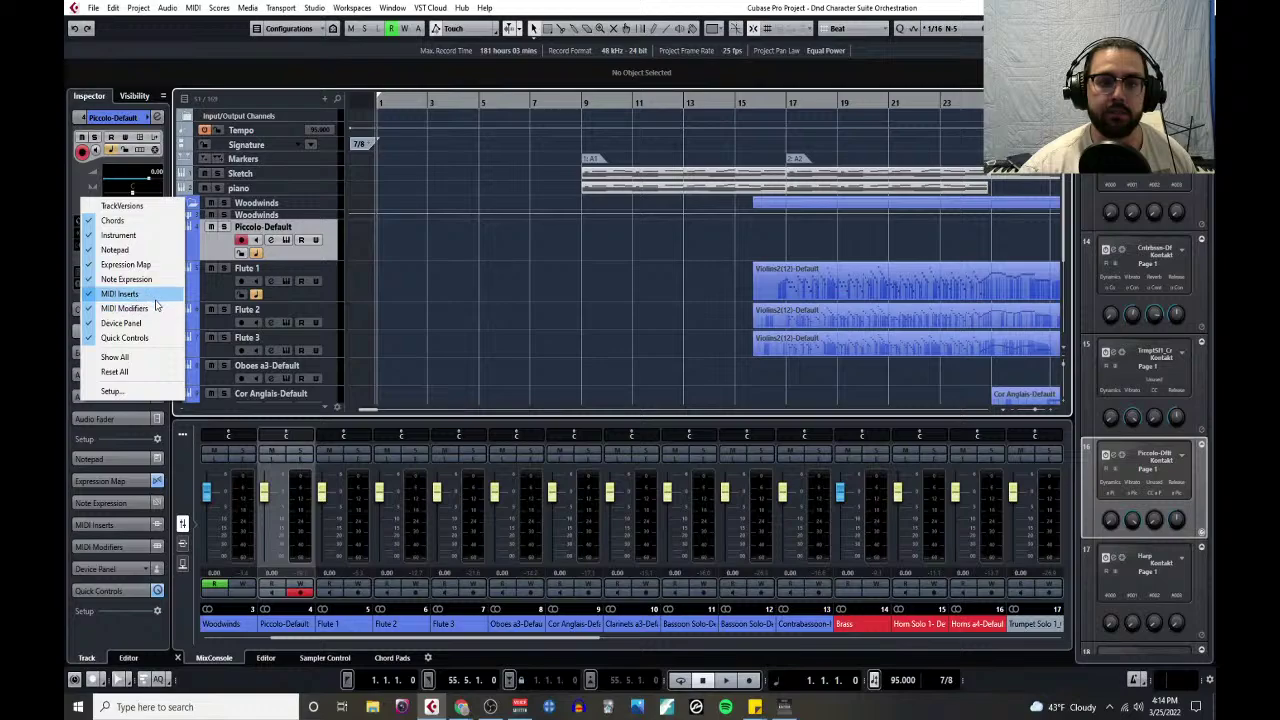
click(112, 391)
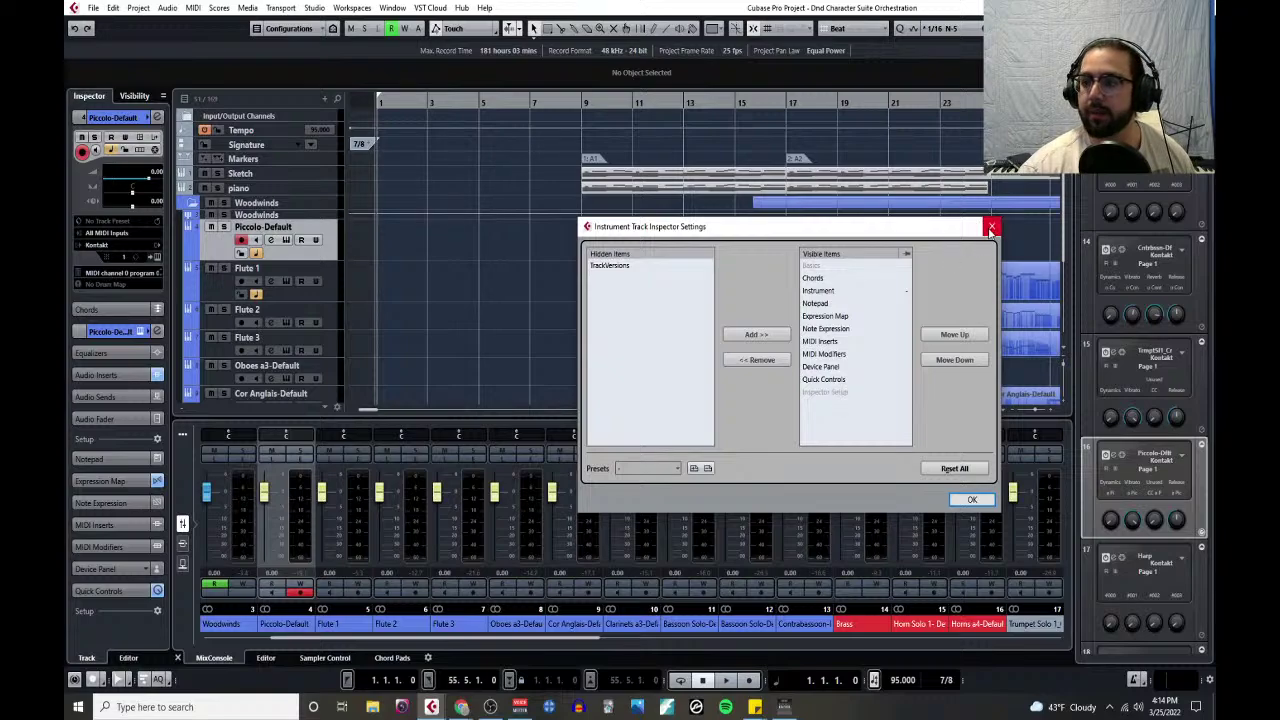
click(991, 226)
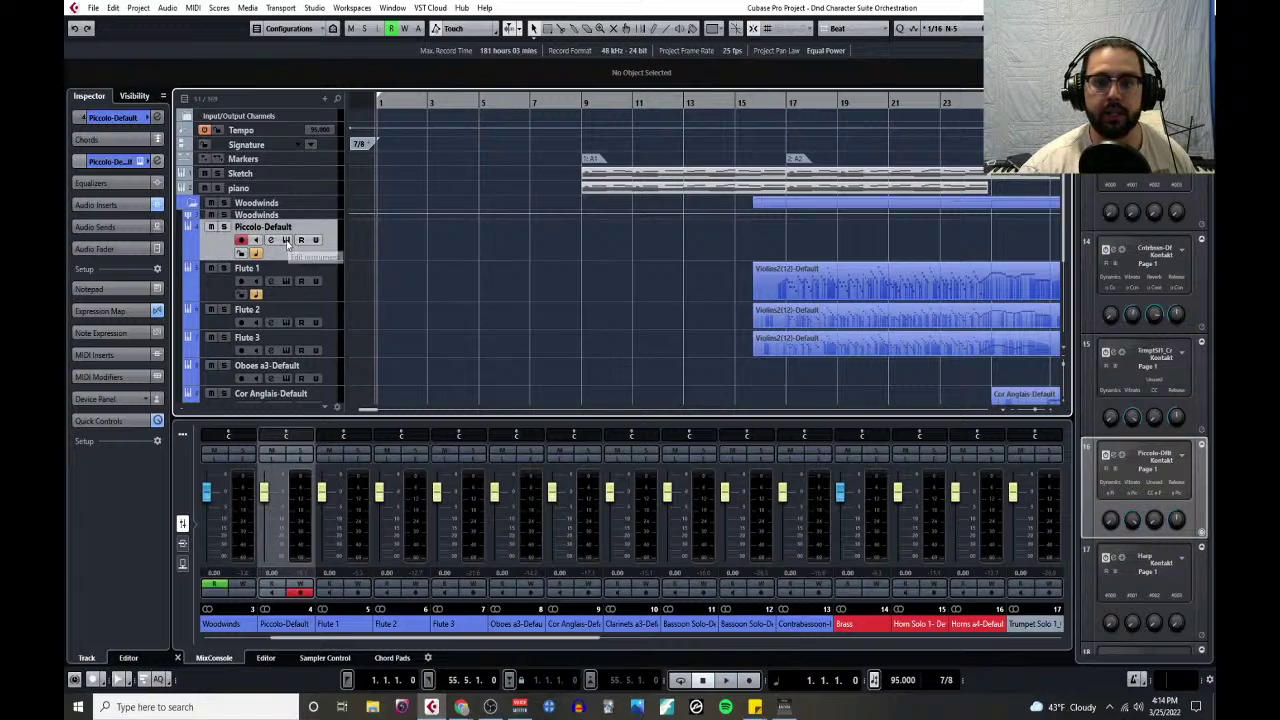
click(115, 118)
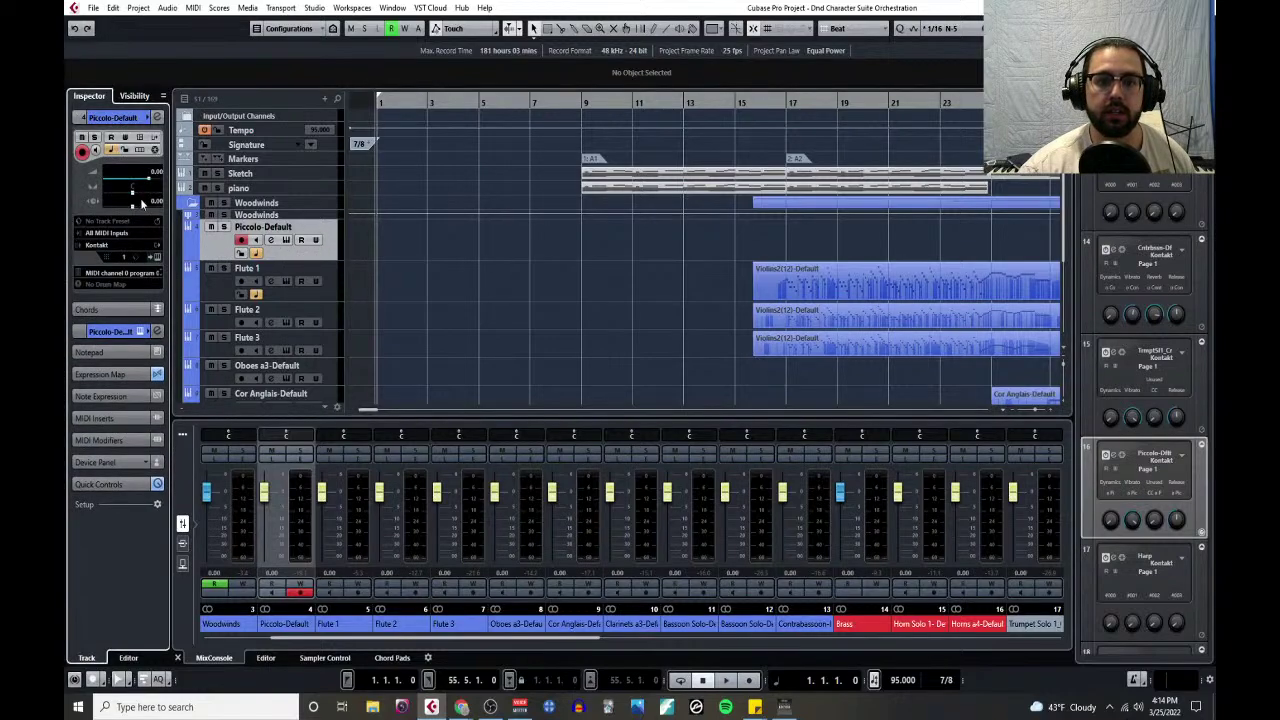
- Set the track delay of the Piccolo-Default and Flute 1 tracks to 15 ms
click(155, 201)
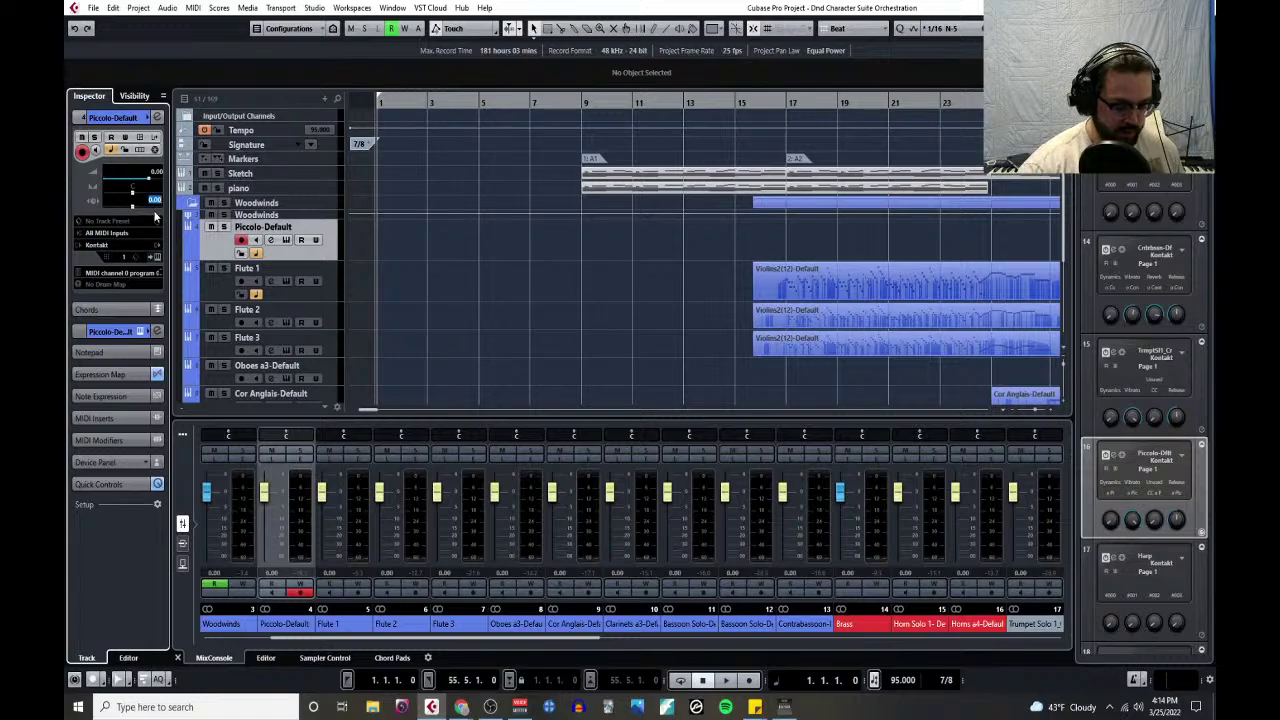
text(15)
key(Return)
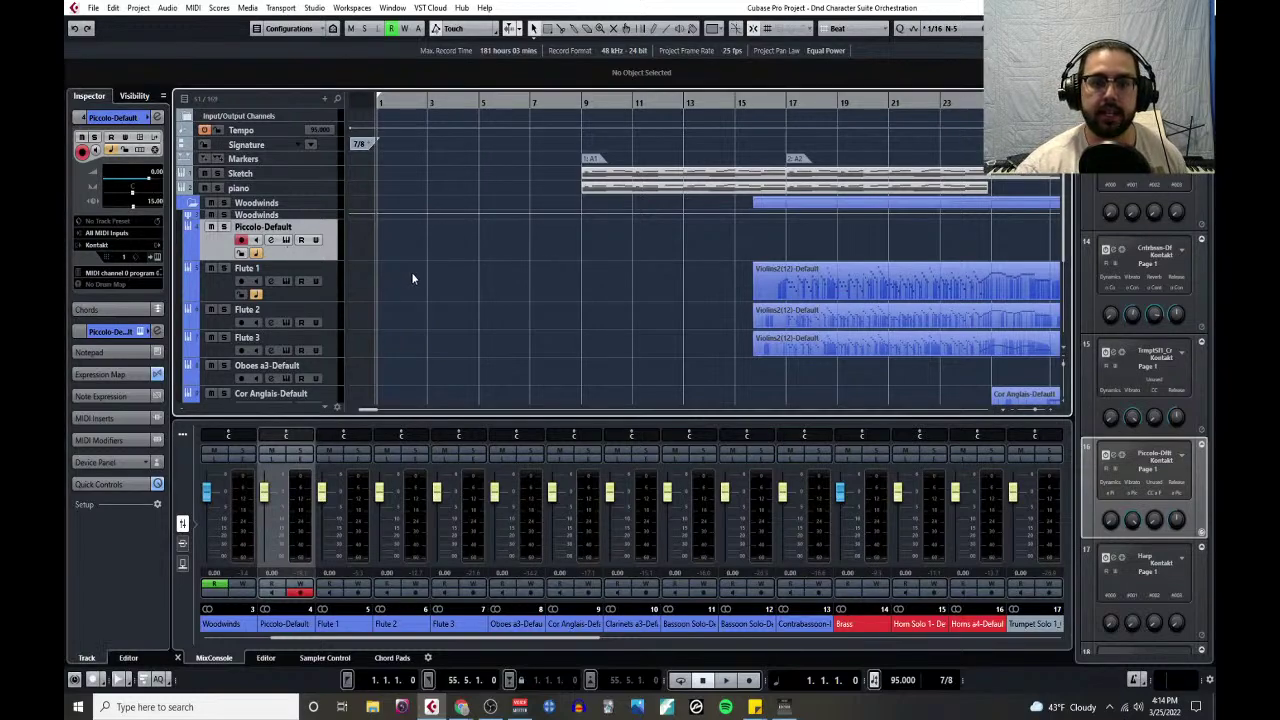
click(336, 290)
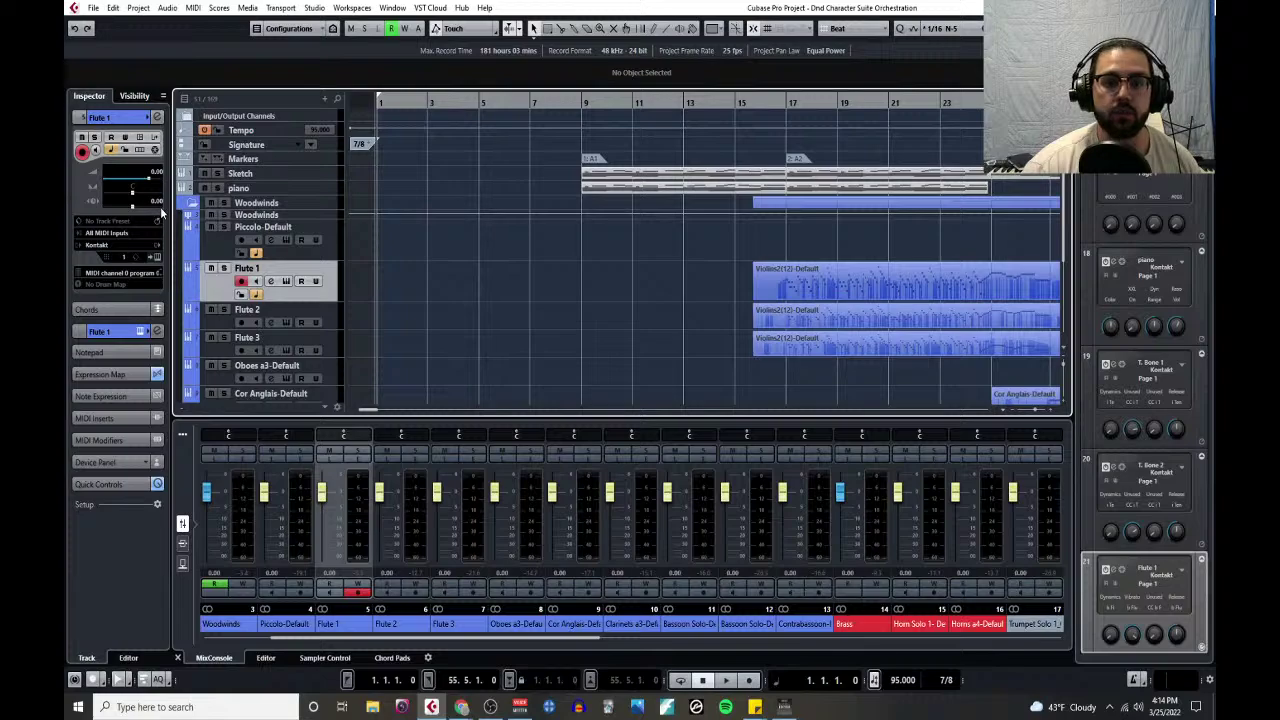
double_click(155, 201)
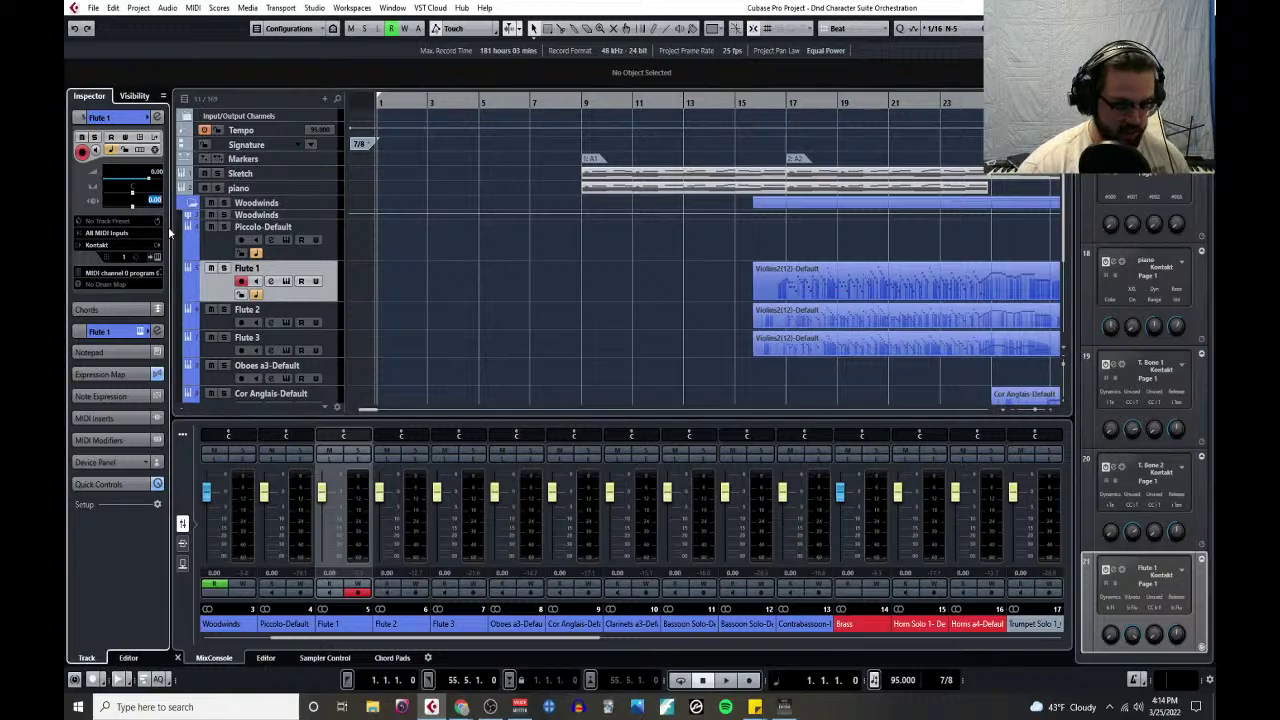
- Set the track delay of the Flute 2 and Flute 3 tracks to 15 ms
click(330, 317)
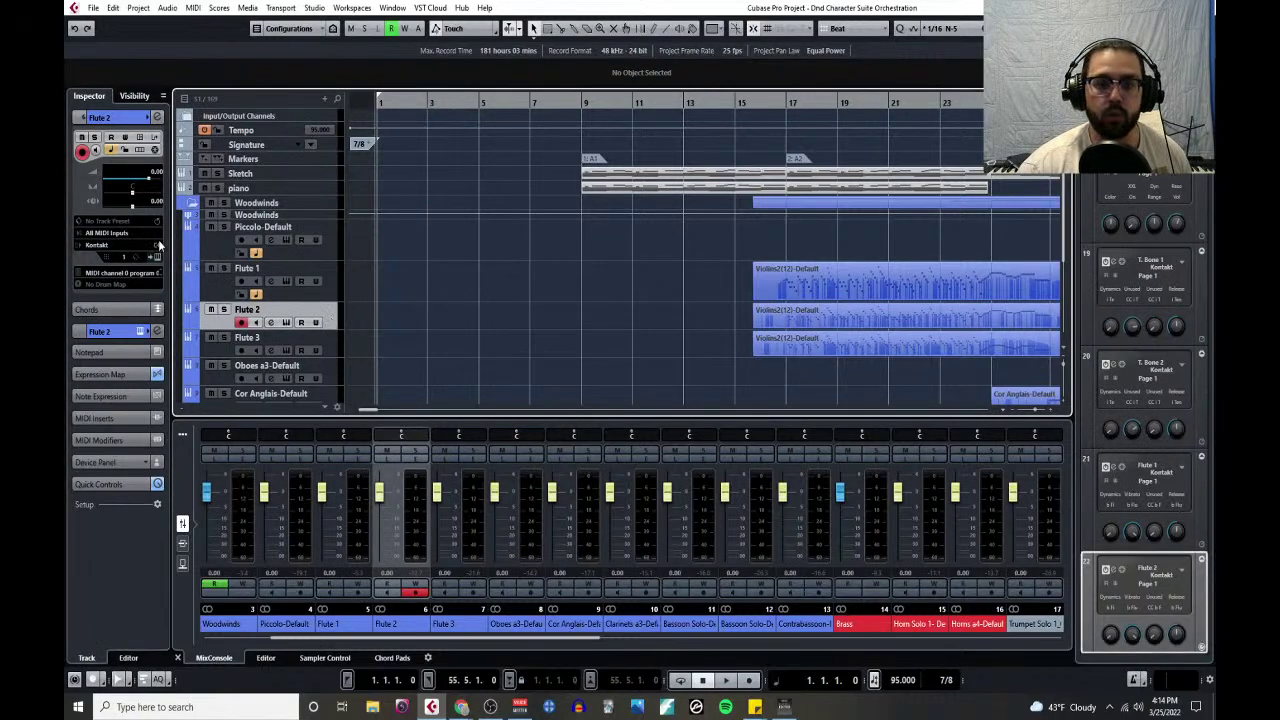
double_click(158, 202)
text(15)
key(Return)
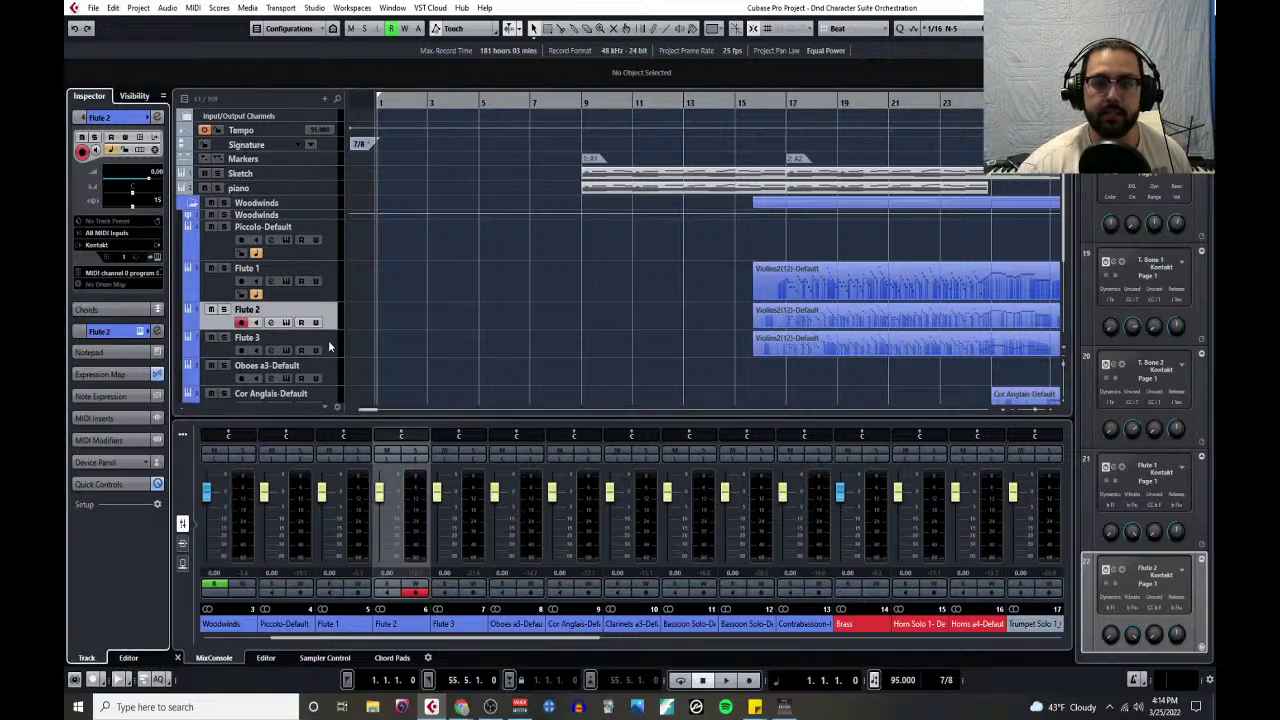
click(330, 345)
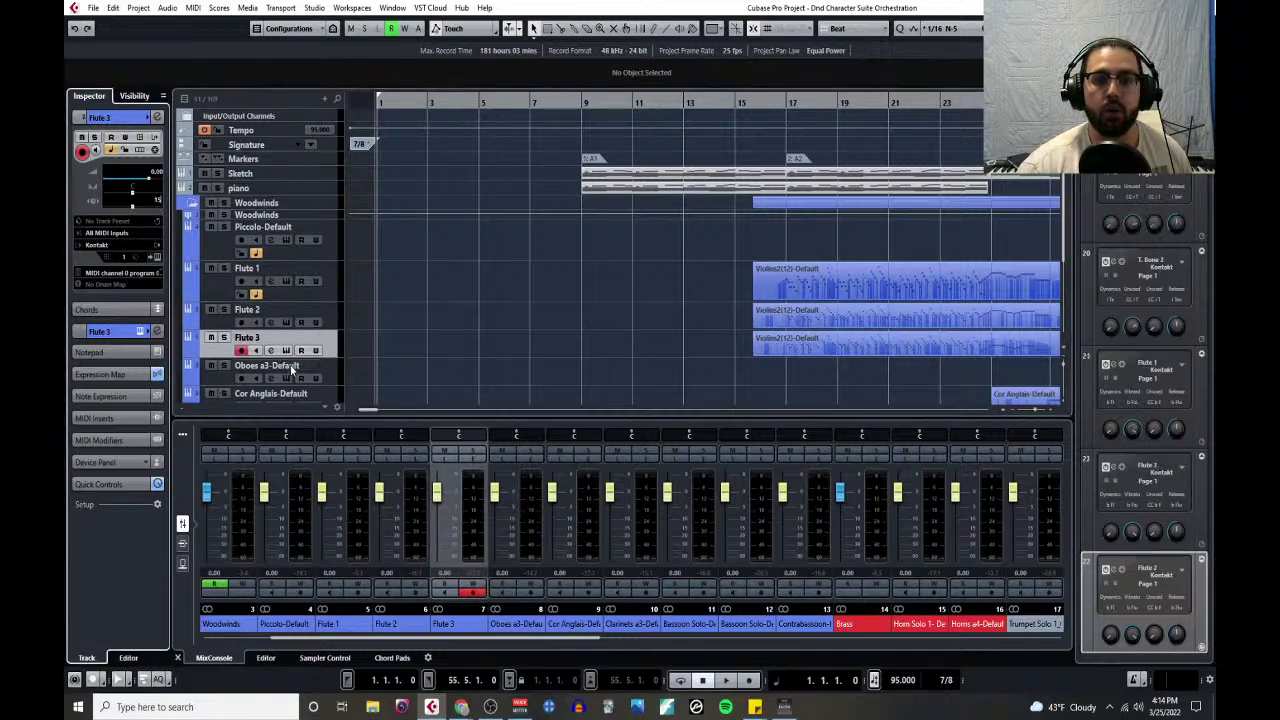
- Set the track delay of the Oboes a3, Cor Anglais and Clarinets a3 tracks to 15 ms
click(331, 374)
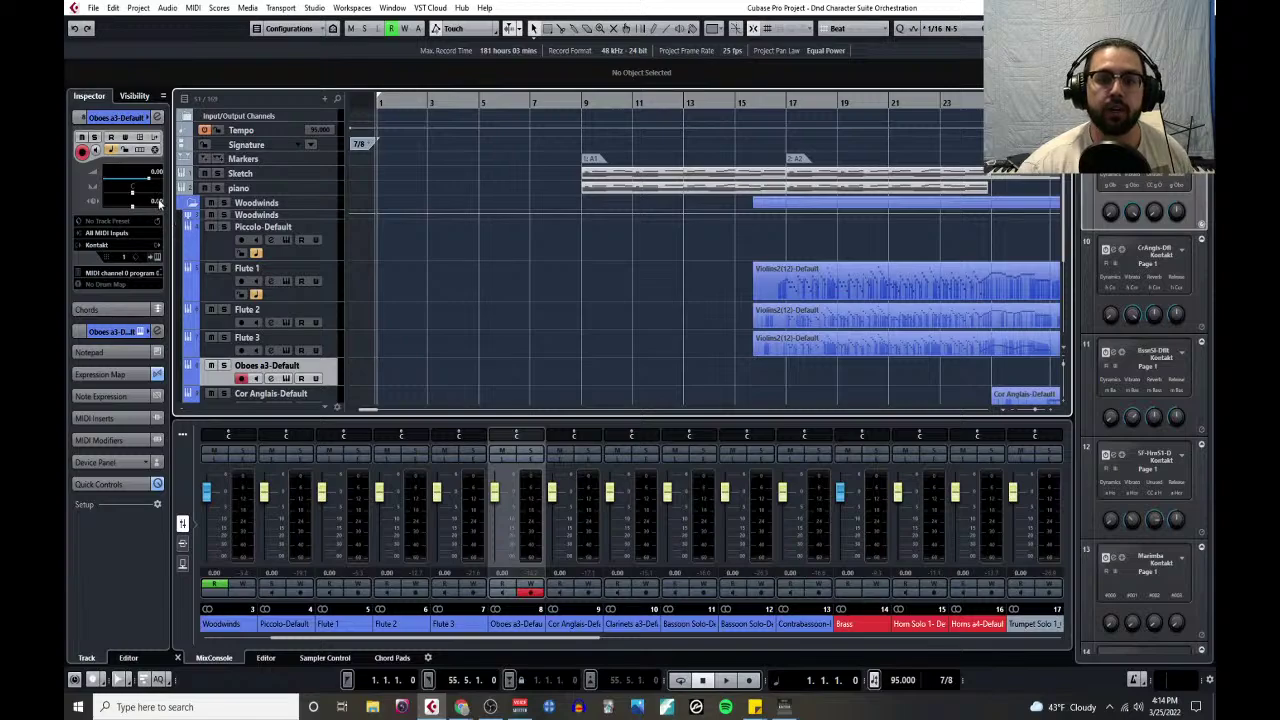
scroll(310, 349, down, 2)
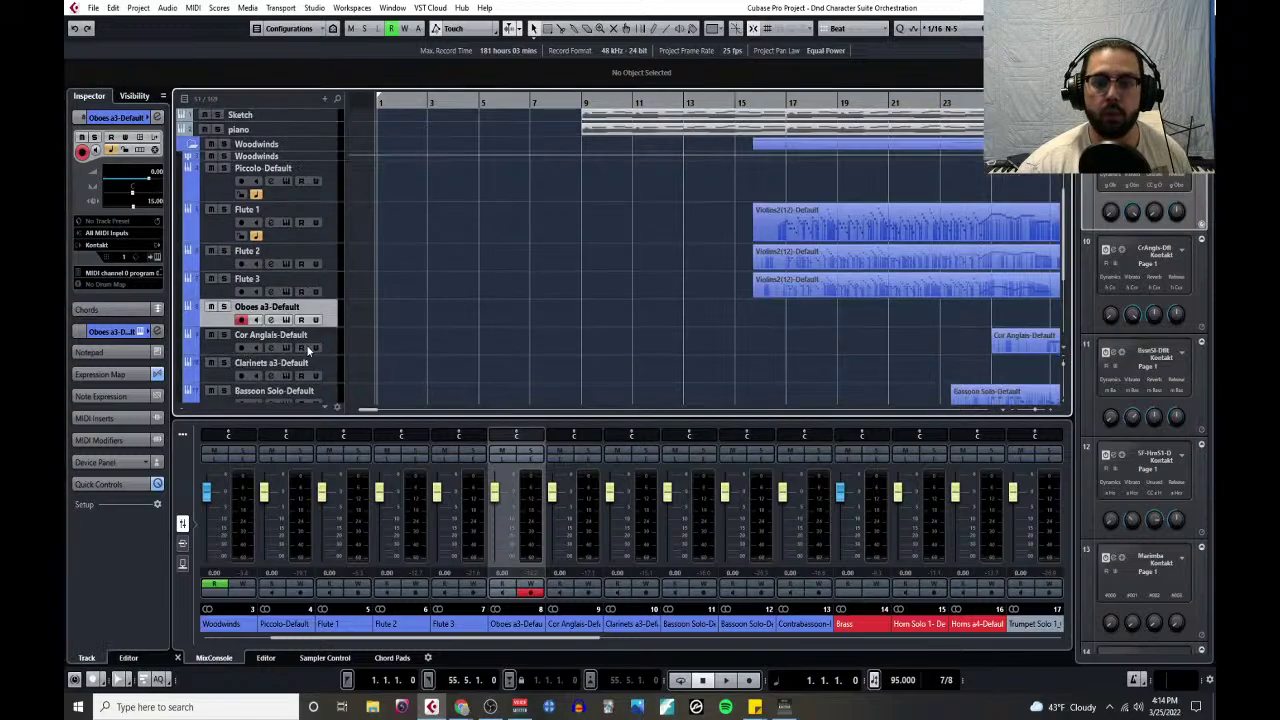
scroll(310, 349, down, 2)
click(334, 288)
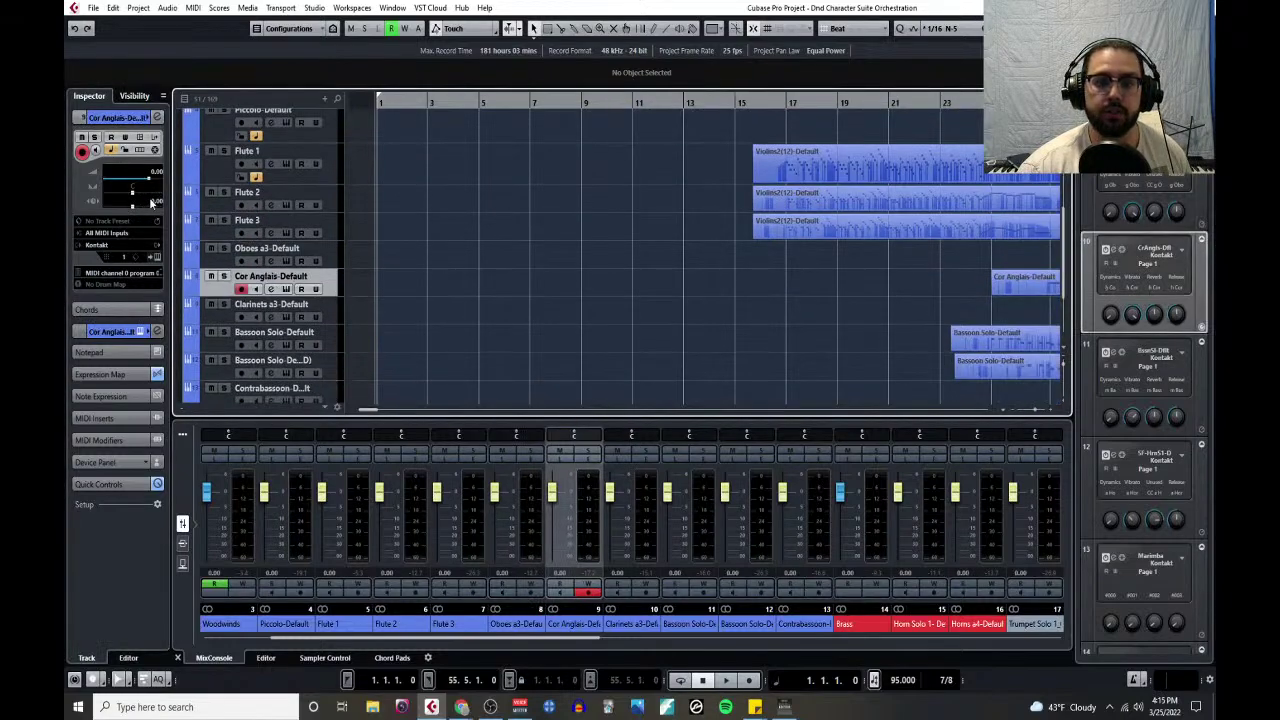
click(283, 312)
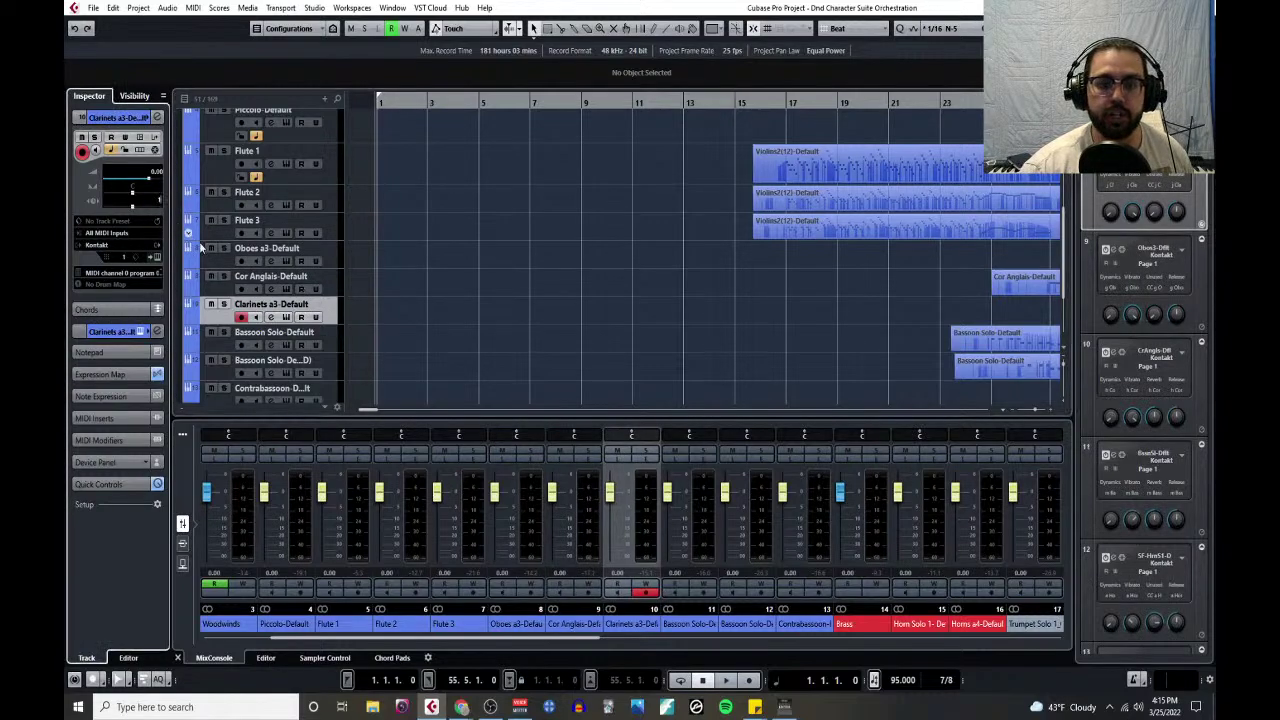
- Set the track delay of both Bassoon Solo tracks and the Contrabassoon track to 15 ms
click(330, 341)
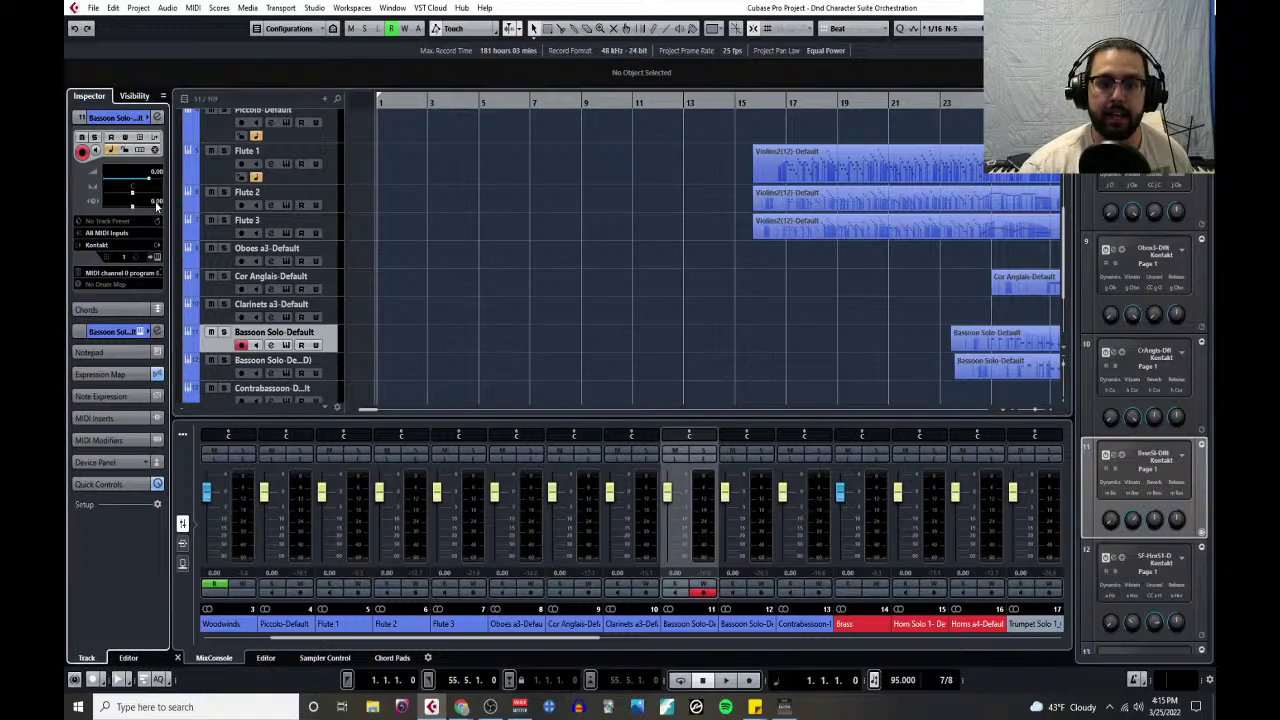
click(311, 377)
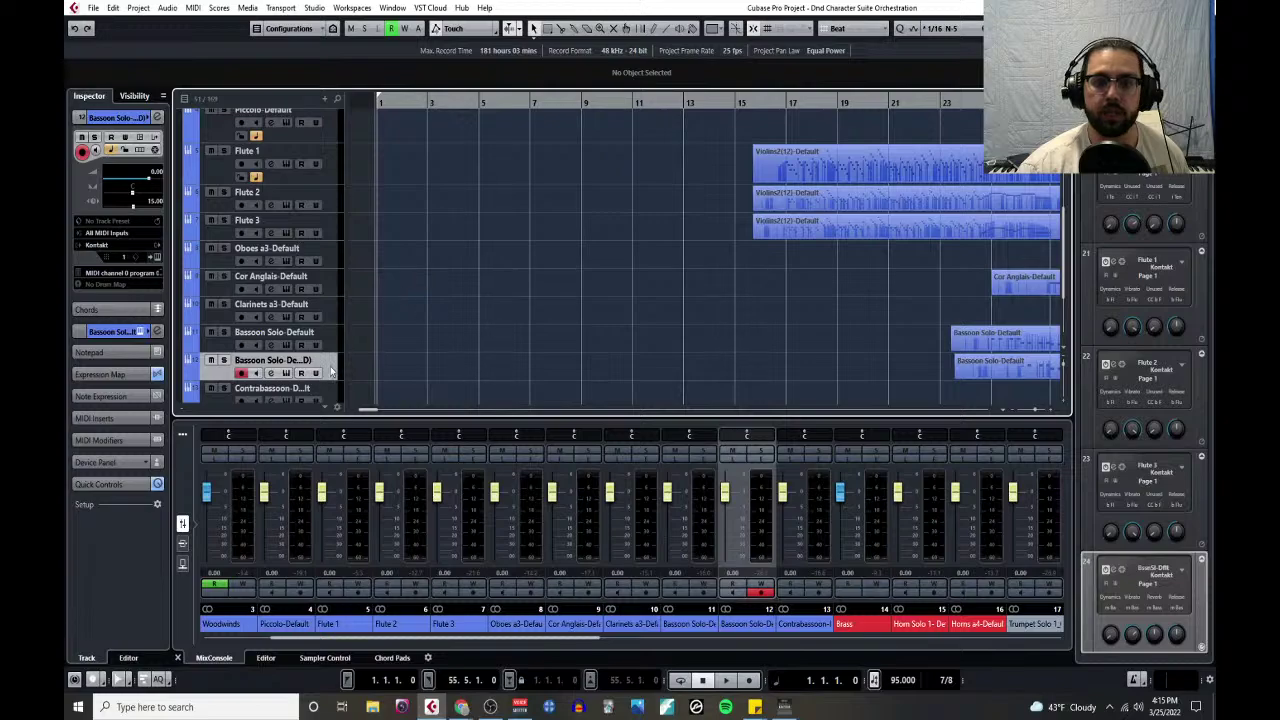
scroll(400, 362, down, 3)
click(330, 296)
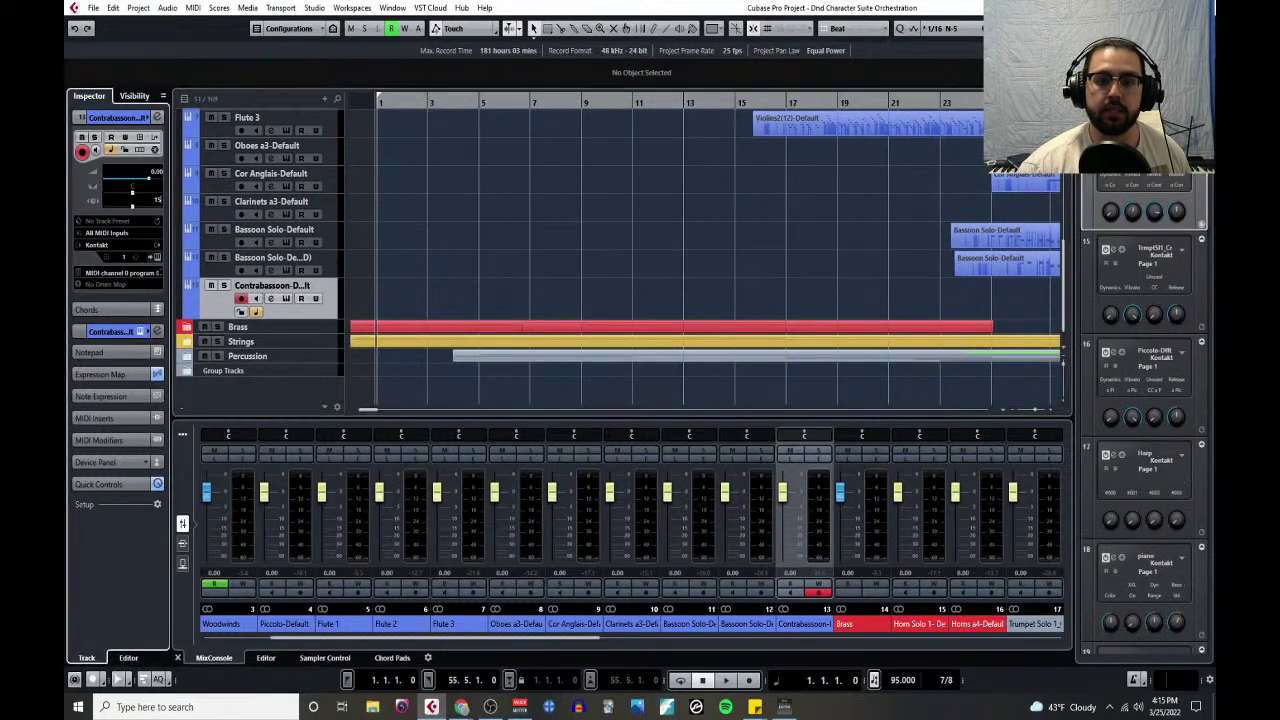
- Collapse the Woodwinds folder, expand the Brass folder and increase the height of the brass tracks
scroll(411, 235, up, 6)
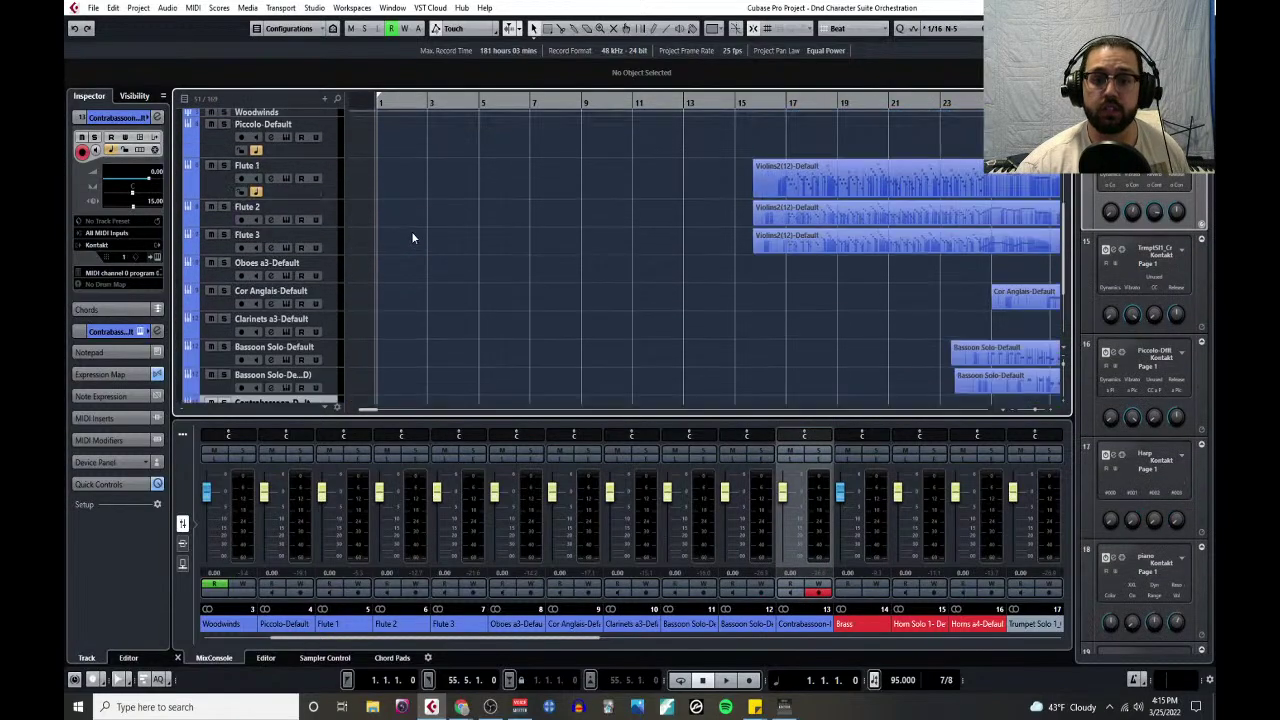
click(192, 205)
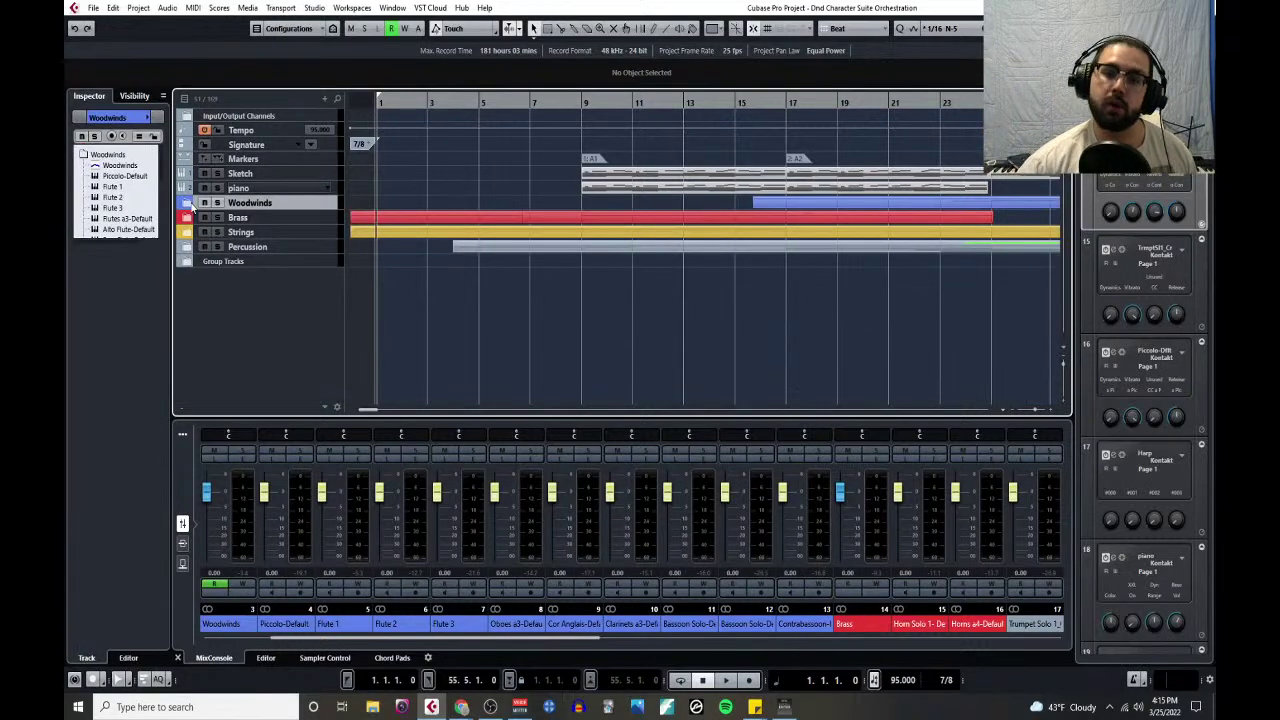
click(188, 218)
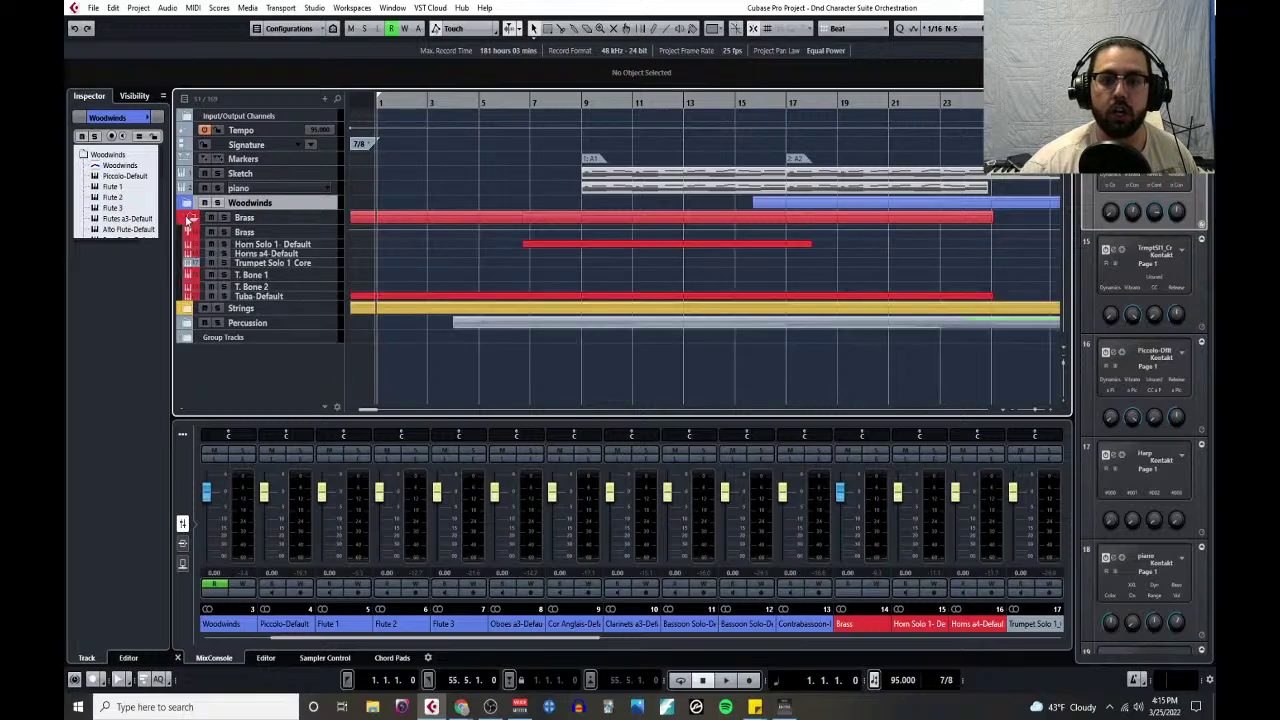
click(331, 240)
mouse_move(332, 240)
mouse_down()
mouse_move(335, 297)
mouse_move(335, 229)
mouse_up()
click(335, 274)
drag(336, 274, 336, 367)
scroll(334, 323, down, 1)
scroll(336, 320, down, 1)
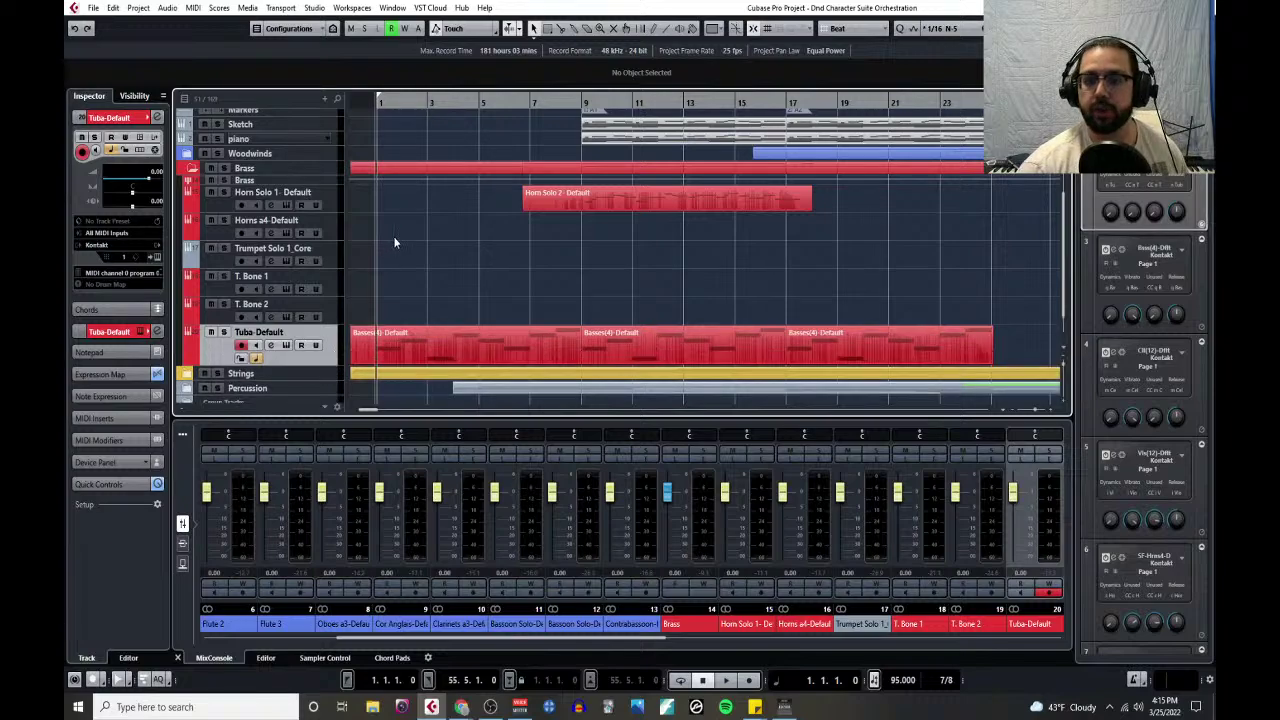
- Set the track delay of the Horn Solo 1, Horns a4 and Trumpet Solo 1_Core tracks to 15 ms
click(349, 204)
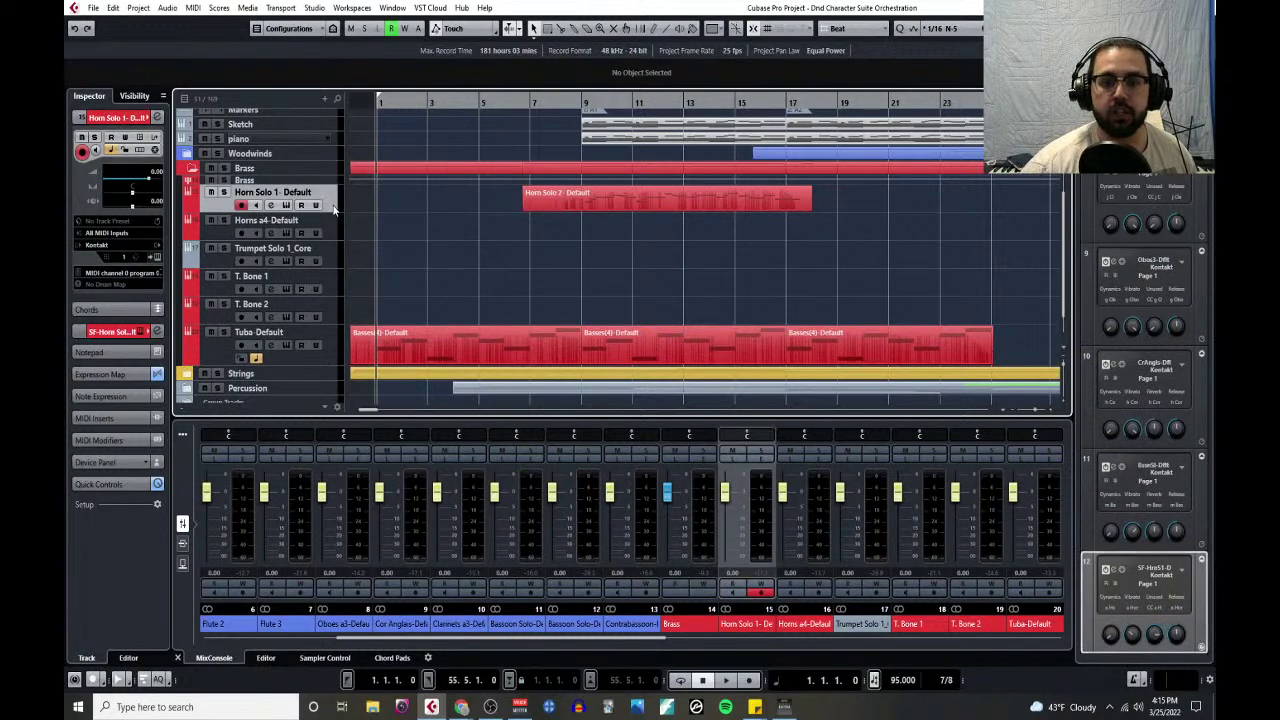
click(155, 200)
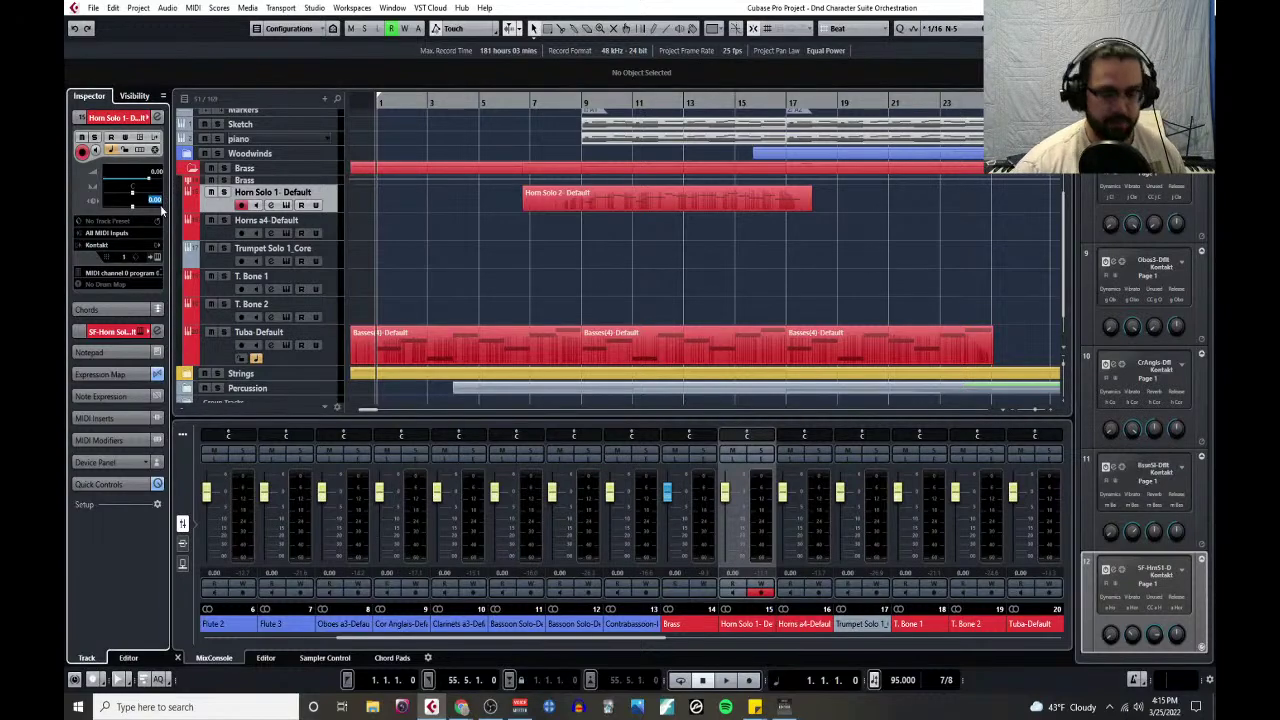
click(333, 230)
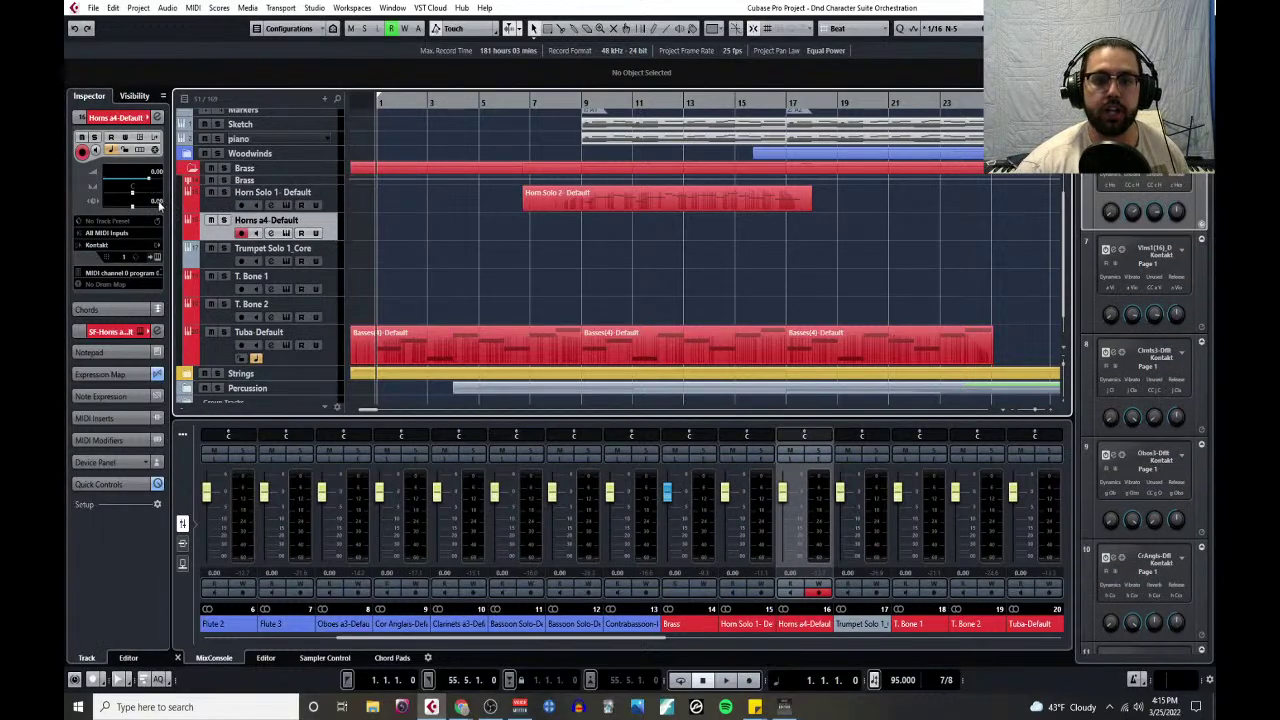
click(331, 257)
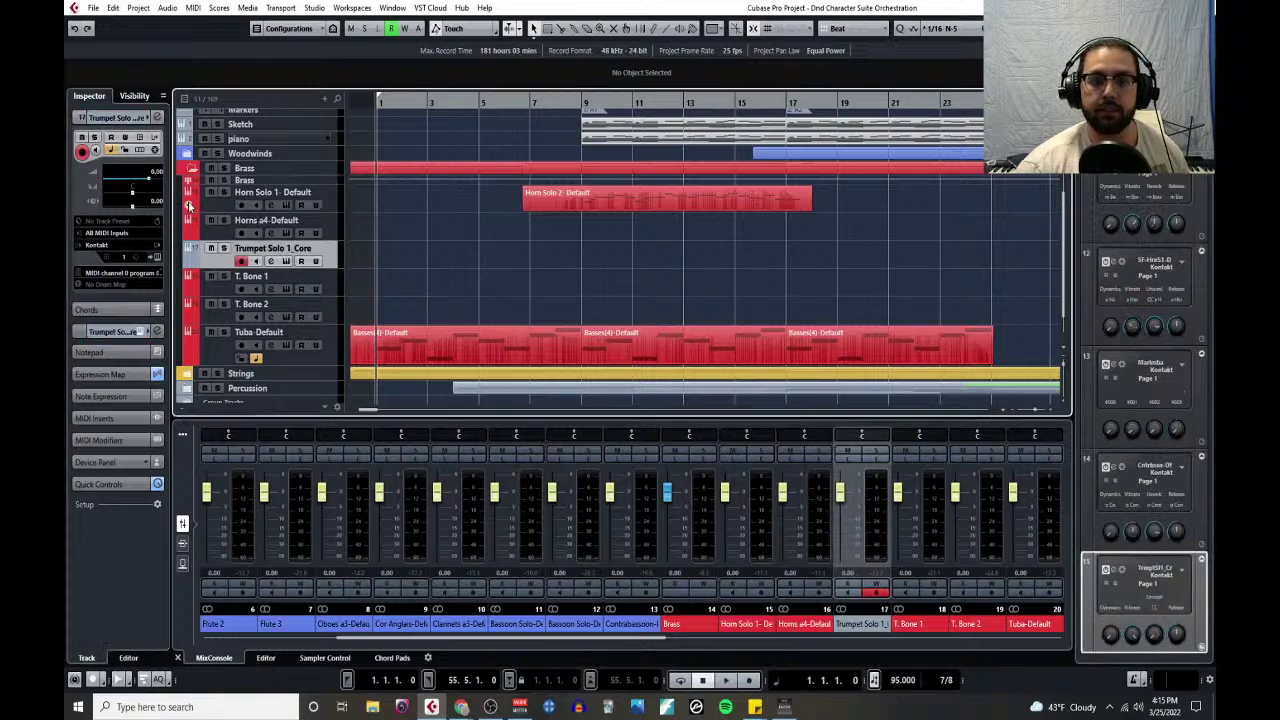
- Set the track delay of the T. Bone 1, T. Bone 2 and Tuba-Default tracks to 15 ms
click(324, 285)
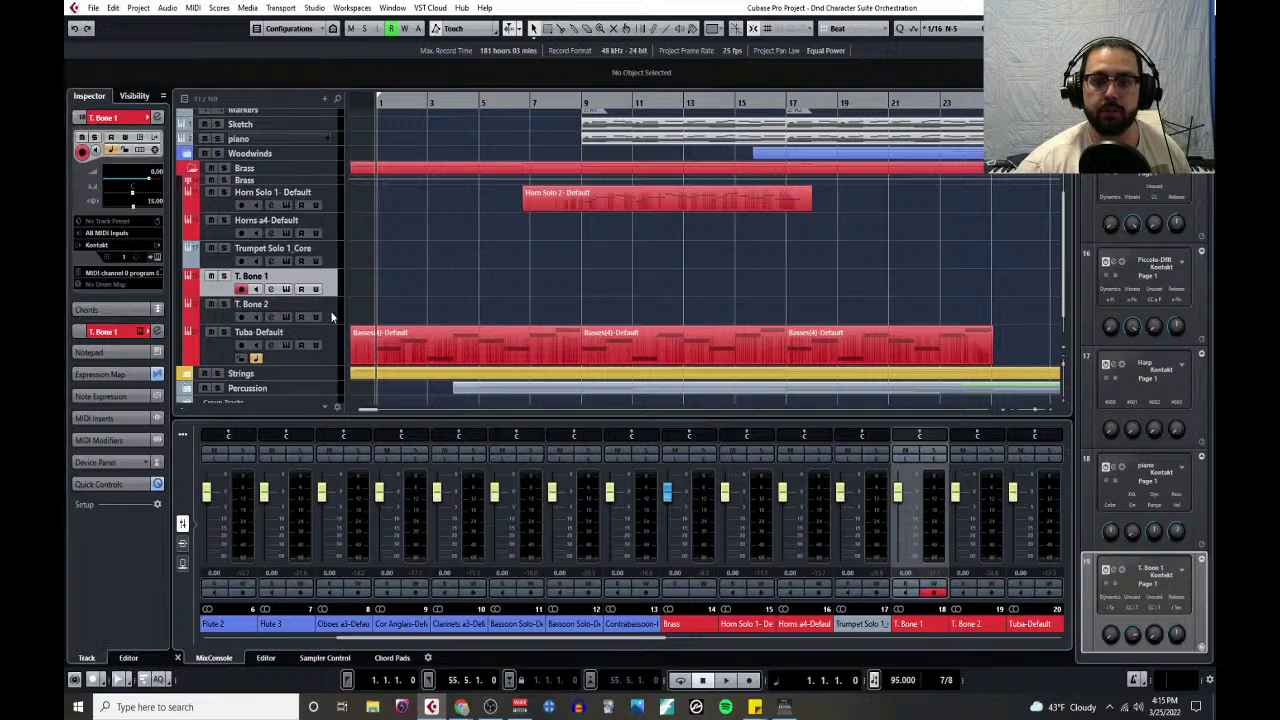
click(331, 317)
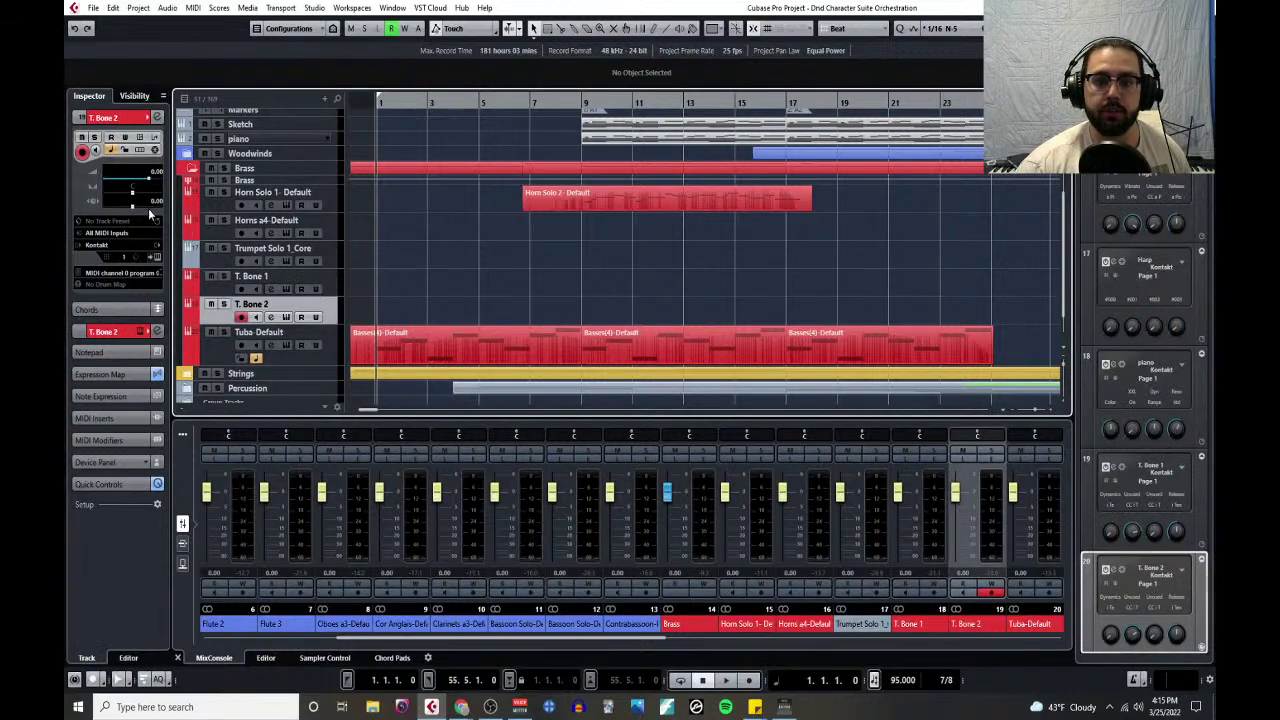
click(329, 348)
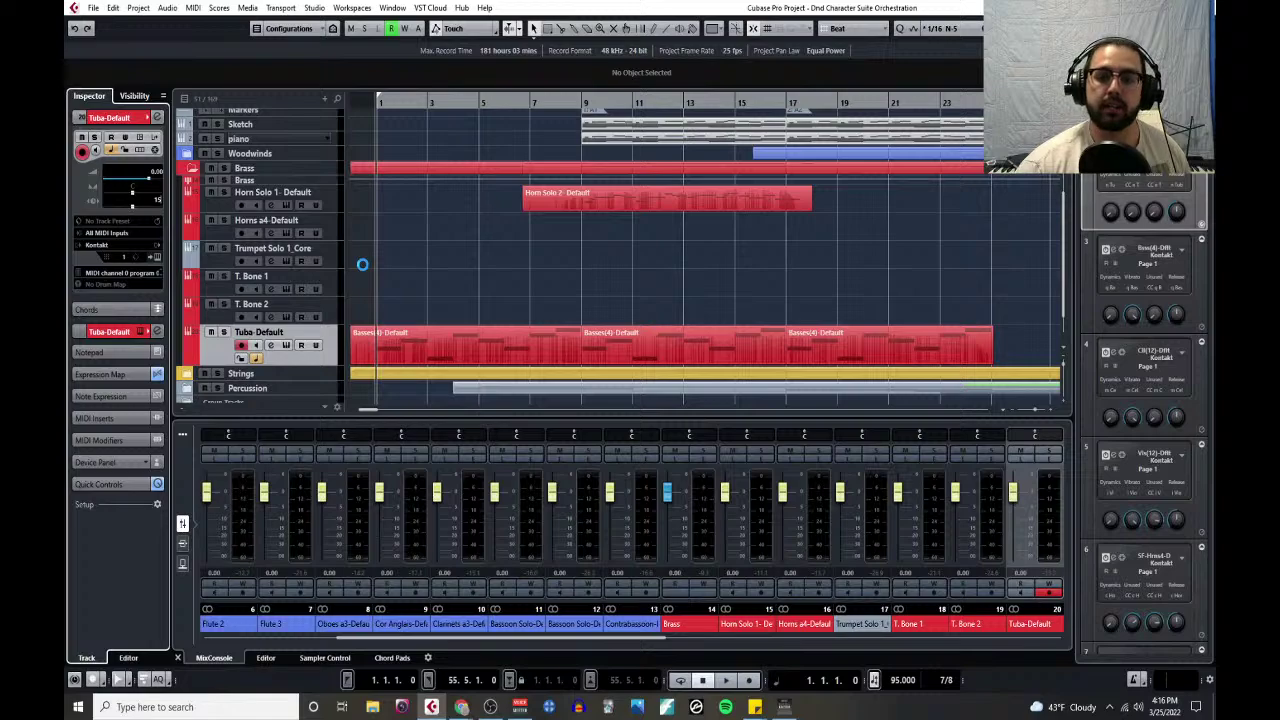
- Collapse the Brass folder and expand the Percussion folder
click(190, 168)
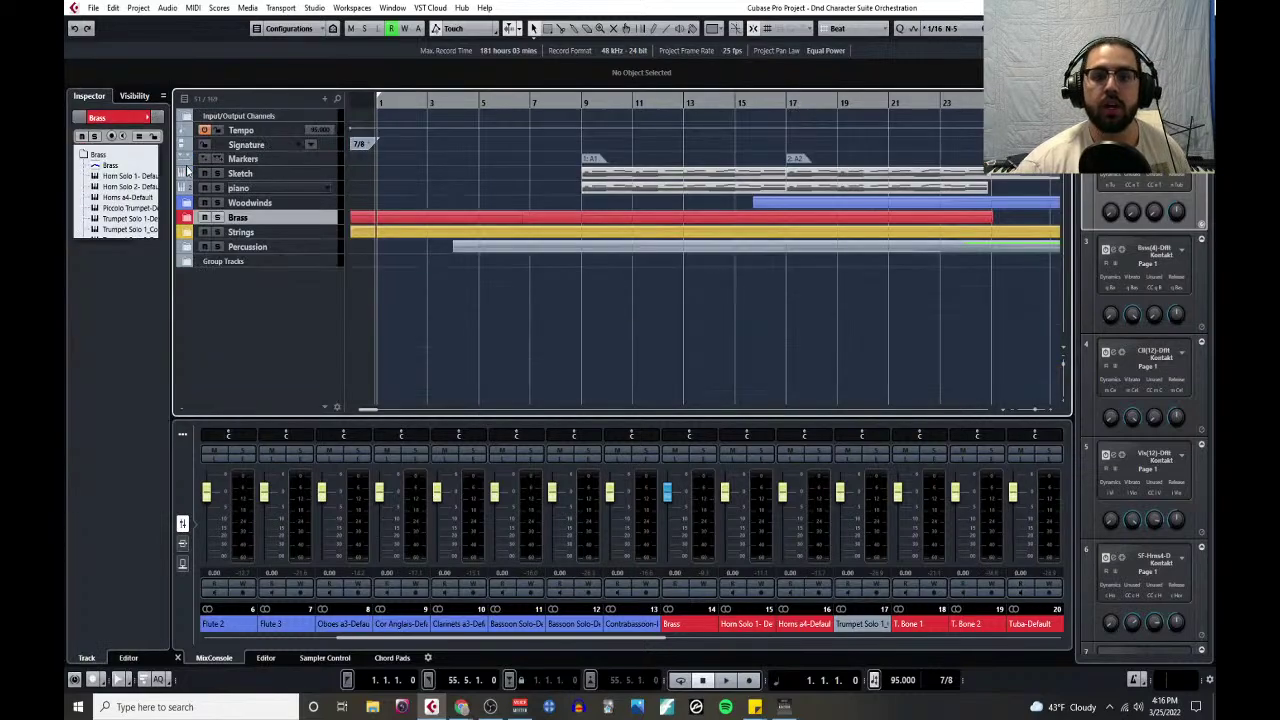
click(190, 247)
scroll(363, 310, down, 2)
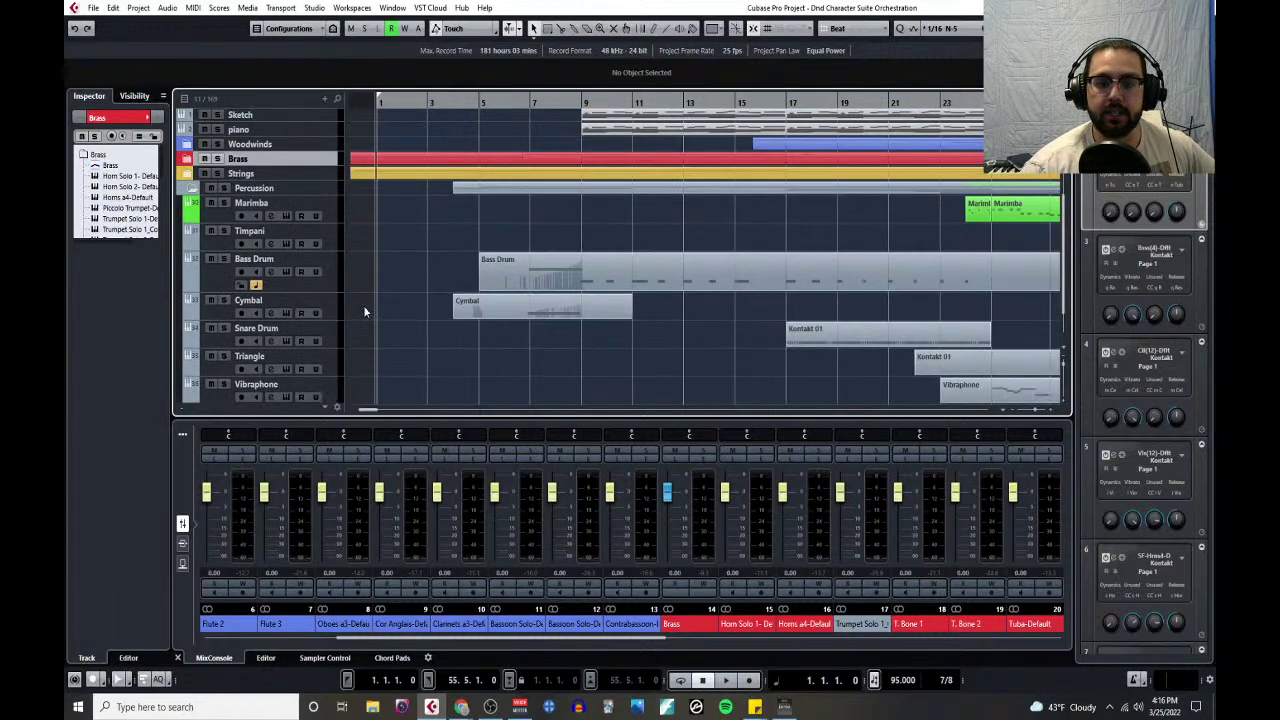
- Set the track delay of the Marimba and Timpani tracks to 25 ms
click(326, 208)
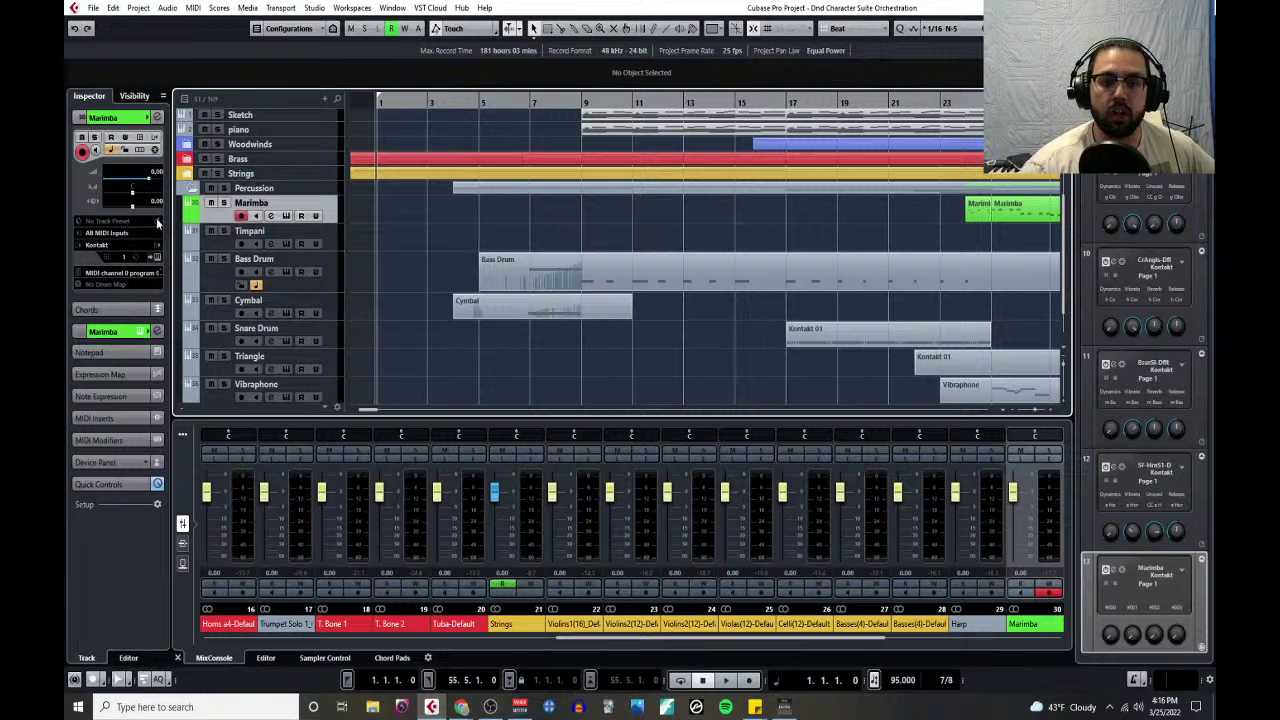
double_click(155, 201)
text(2)
key(Return)
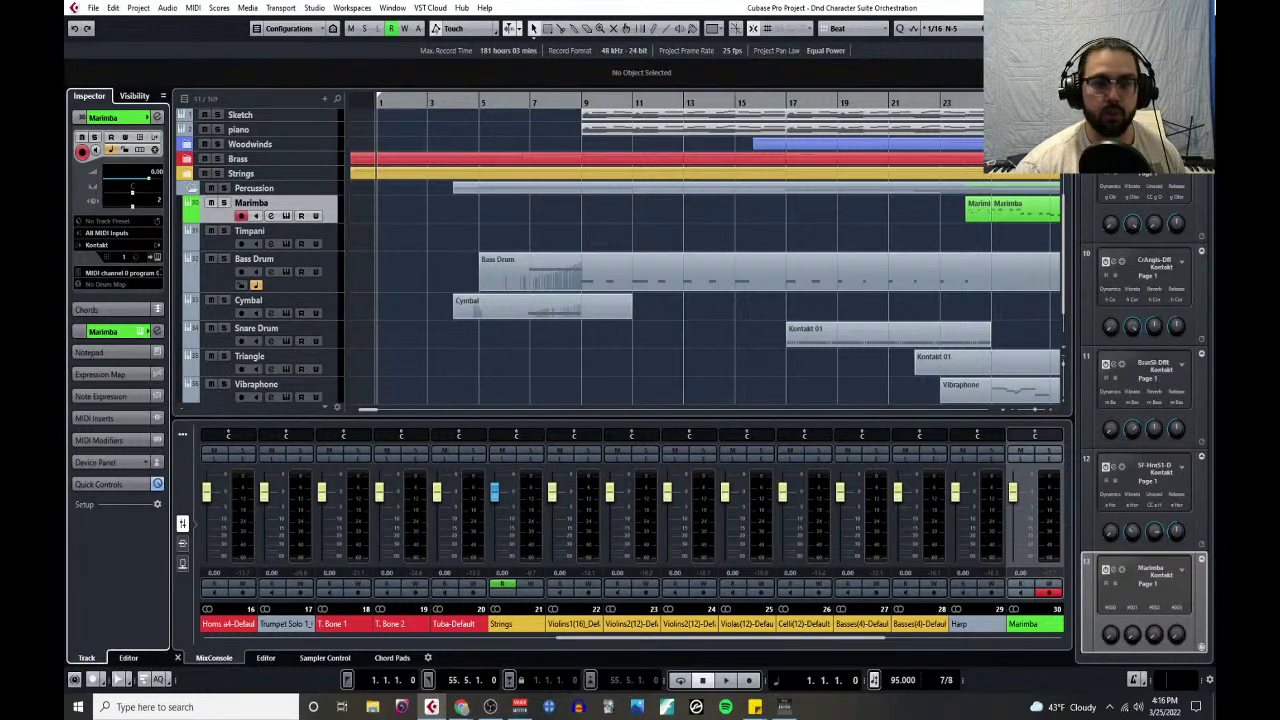
click(335, 248)
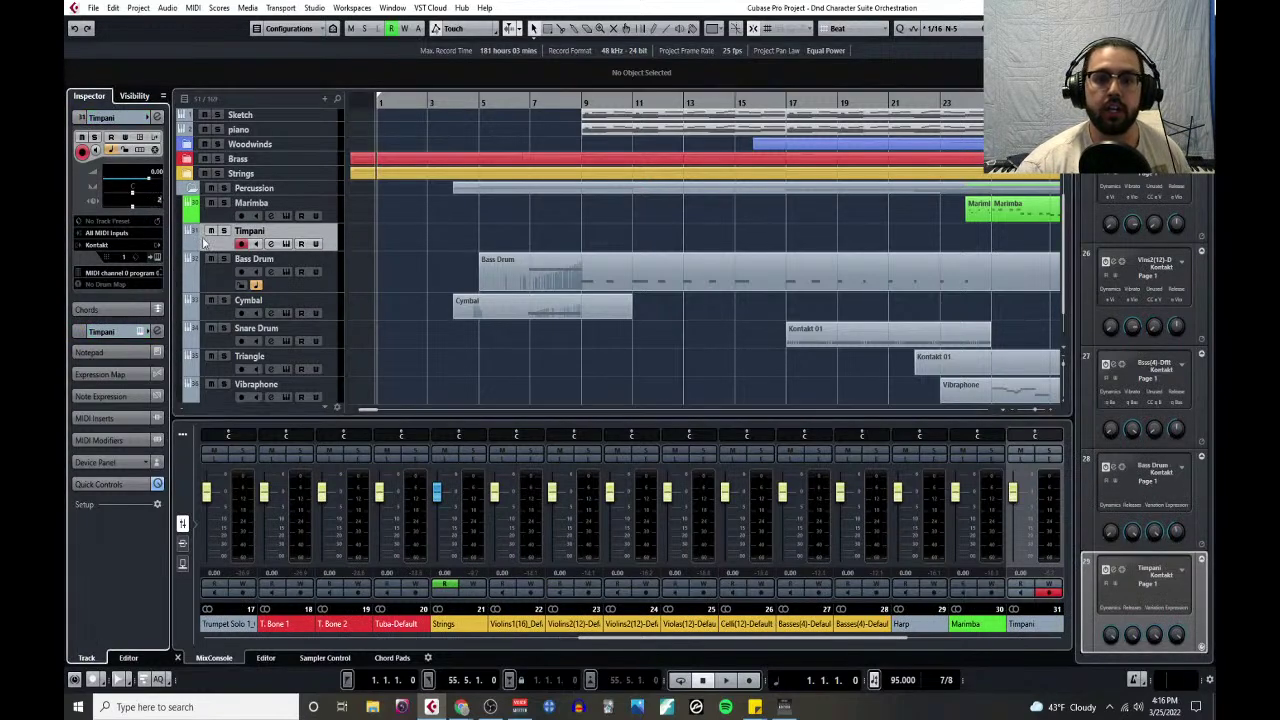
- Set the track delay of the Bass Drum, Cymbal, Snare Drum and Triangle tracks to 25 ms
click(333, 288)
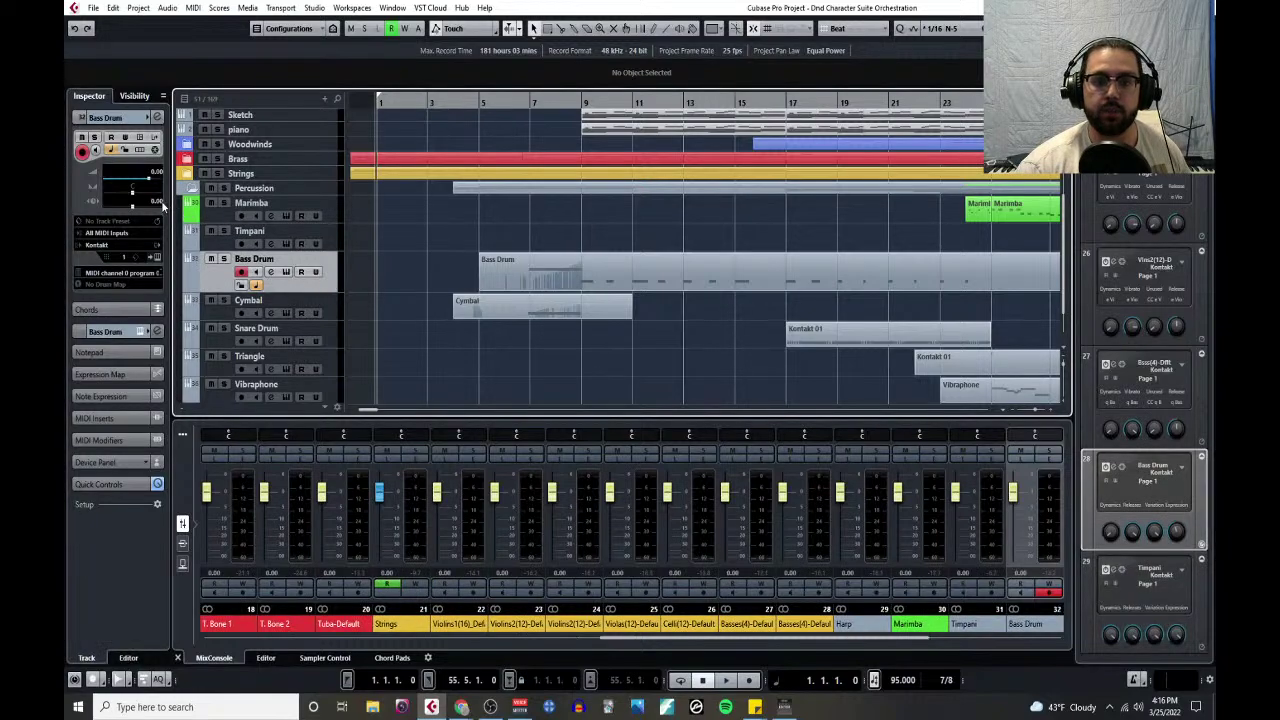
click(334, 302)
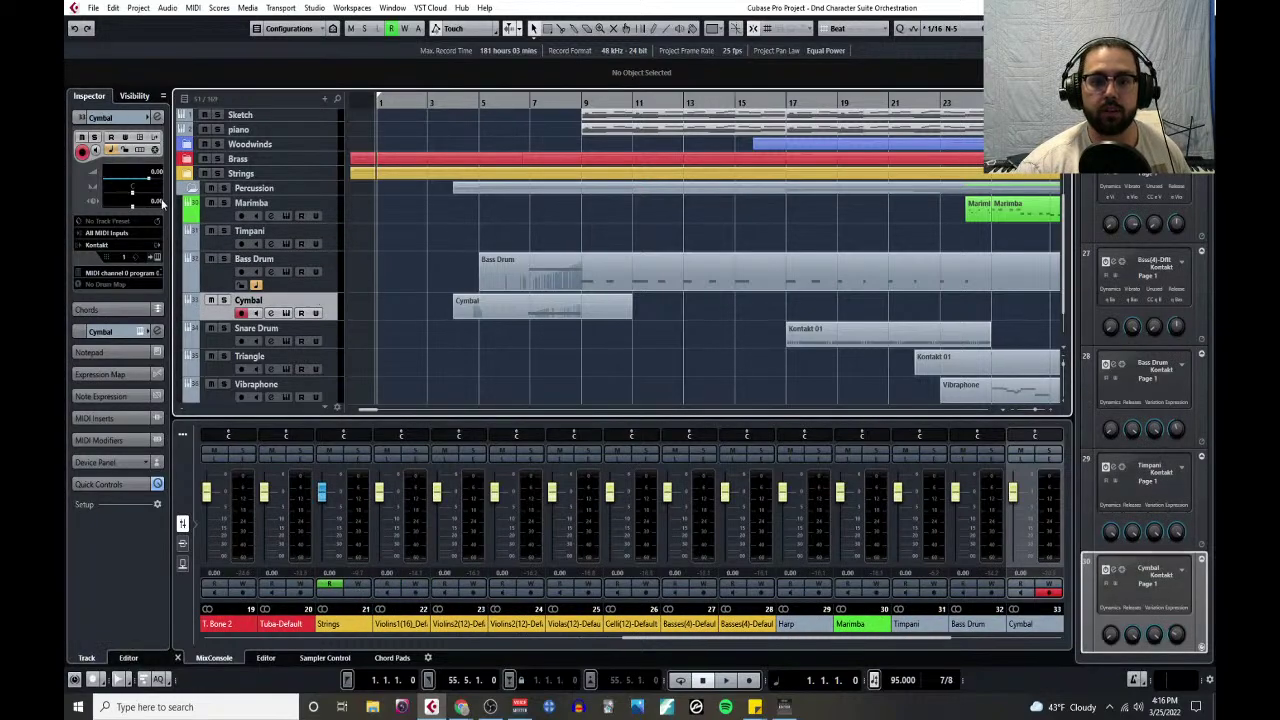
click(338, 354)
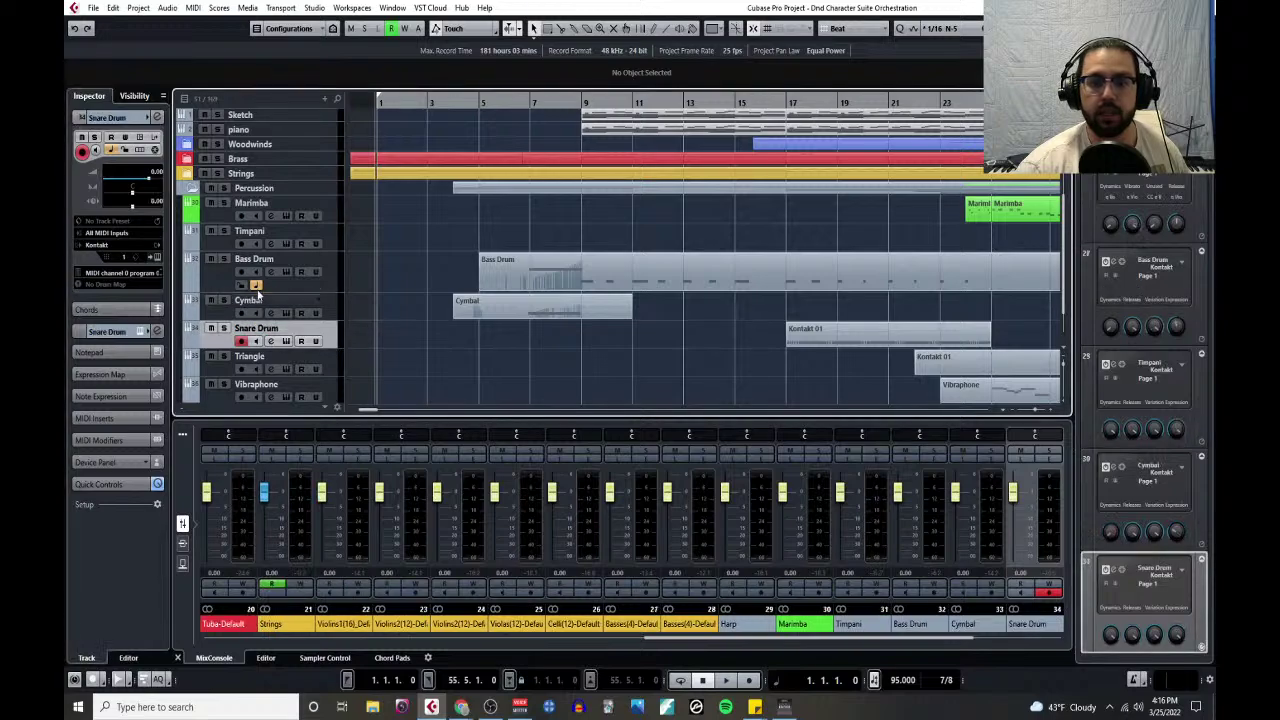
click(157, 204)
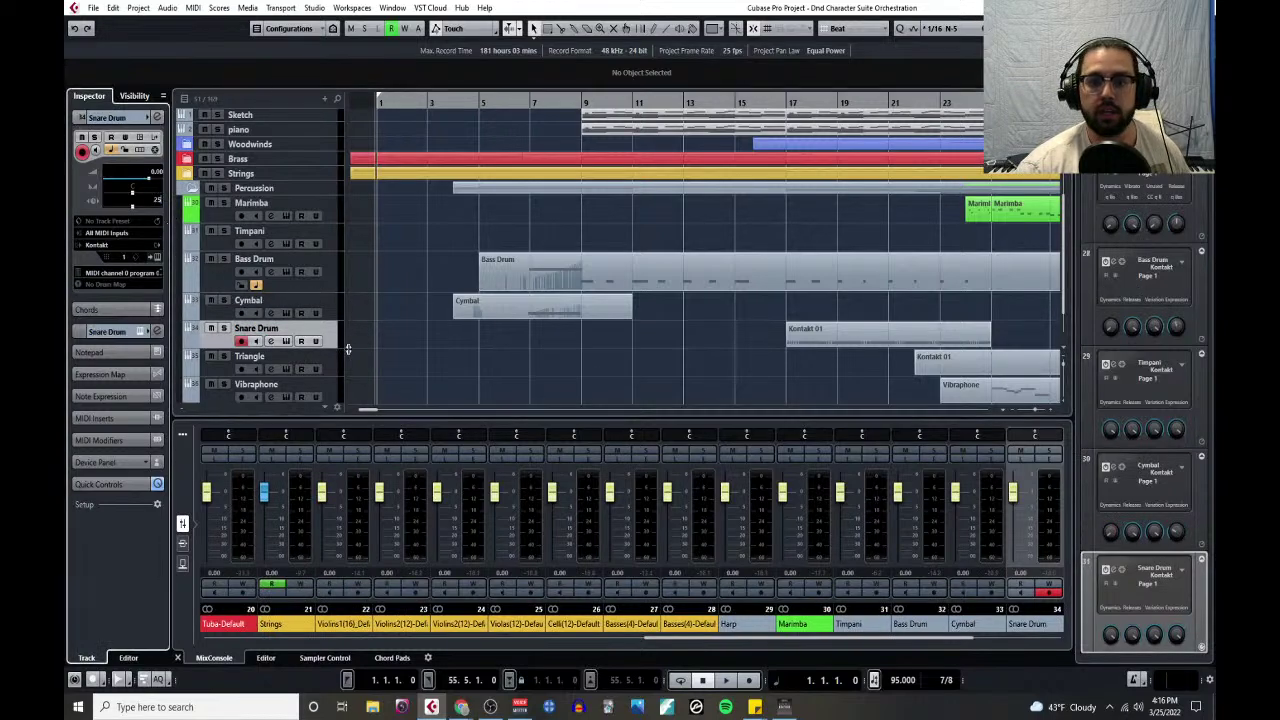
click(350, 365)
click(335, 366)
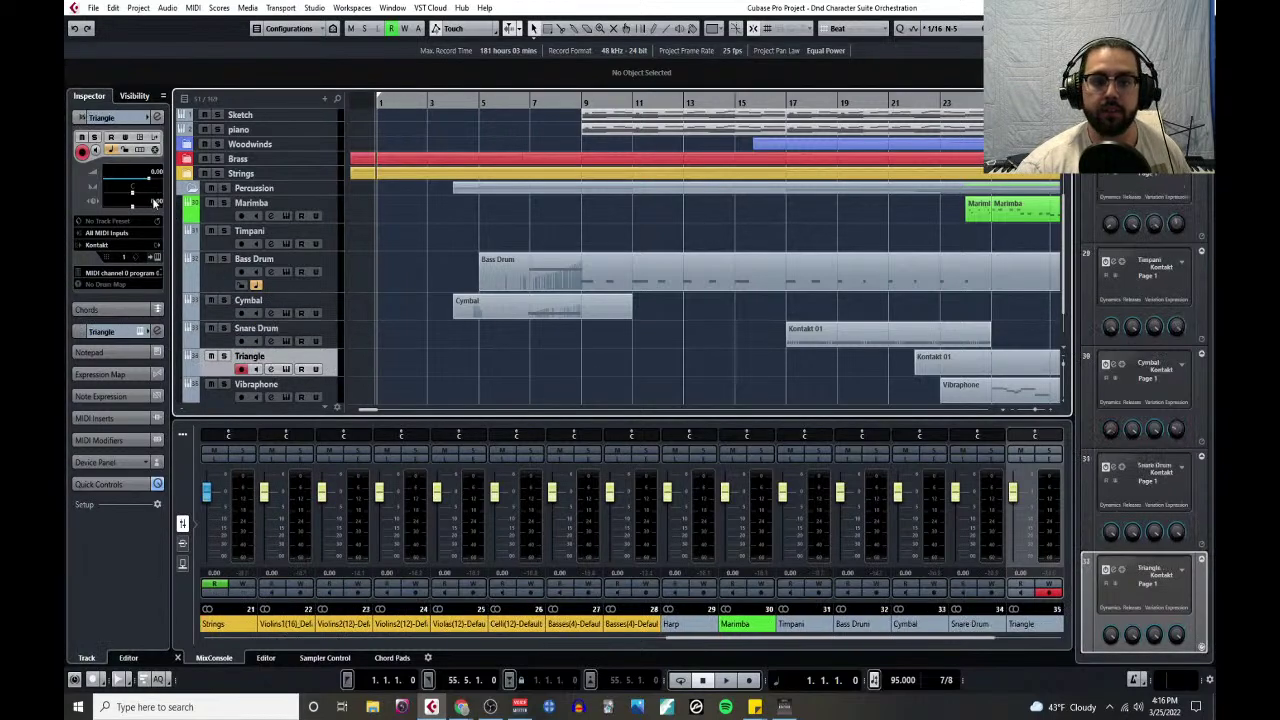
click(156, 204)
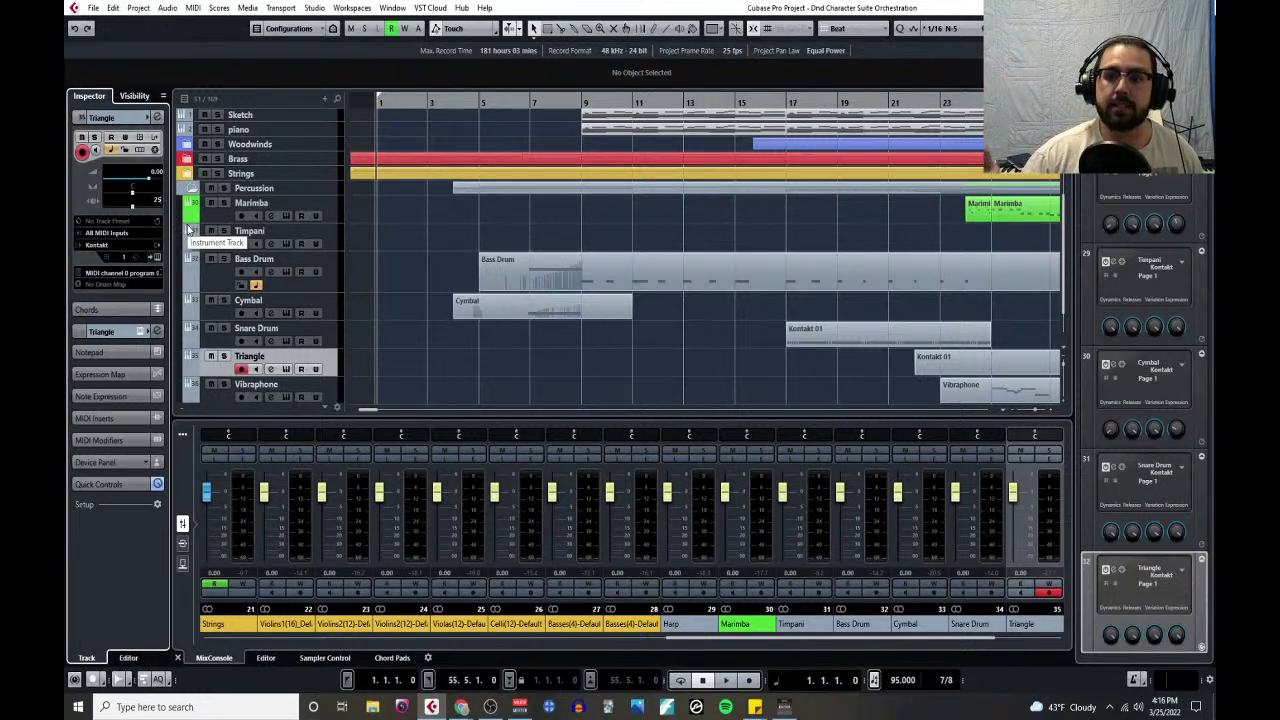
- Open the Bass Drum part in the Key Editor and examine the note start near bar 9 against the grid
click(572, 280)
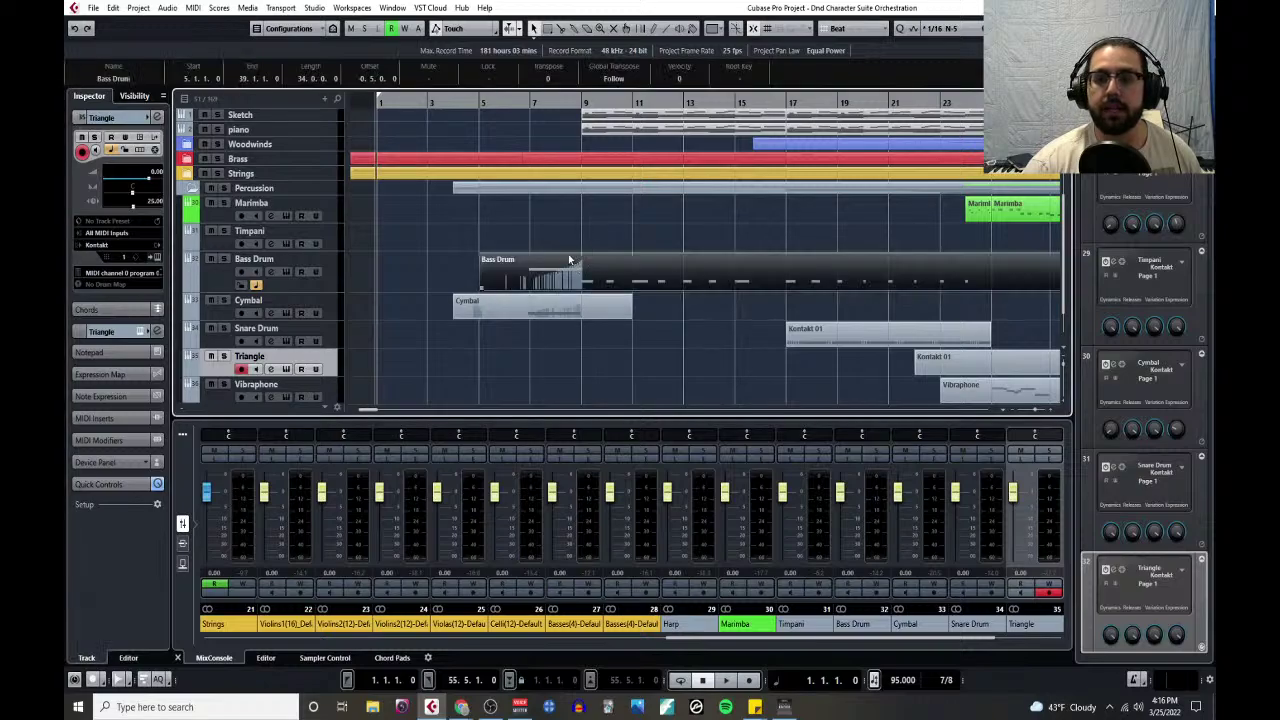
click(194, 8)
click(228, 23)
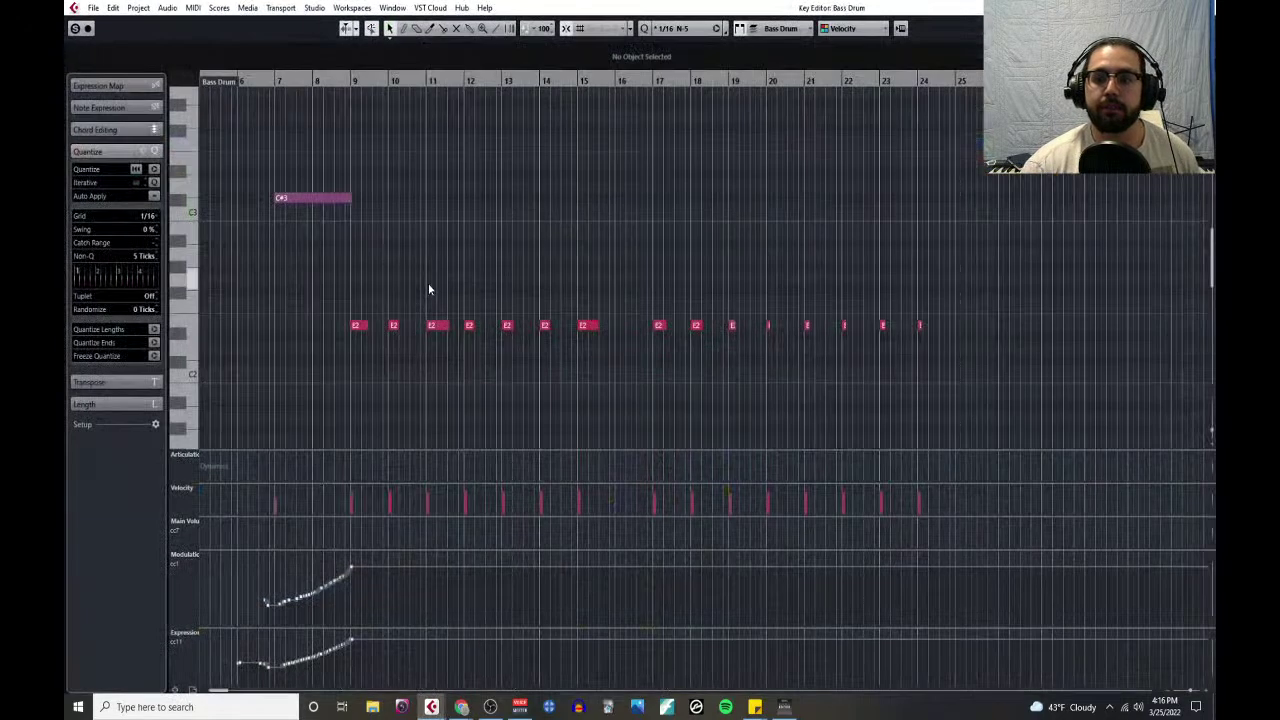
scroll(341, 326, up, 5)
scroll(390, 343, up, 6)
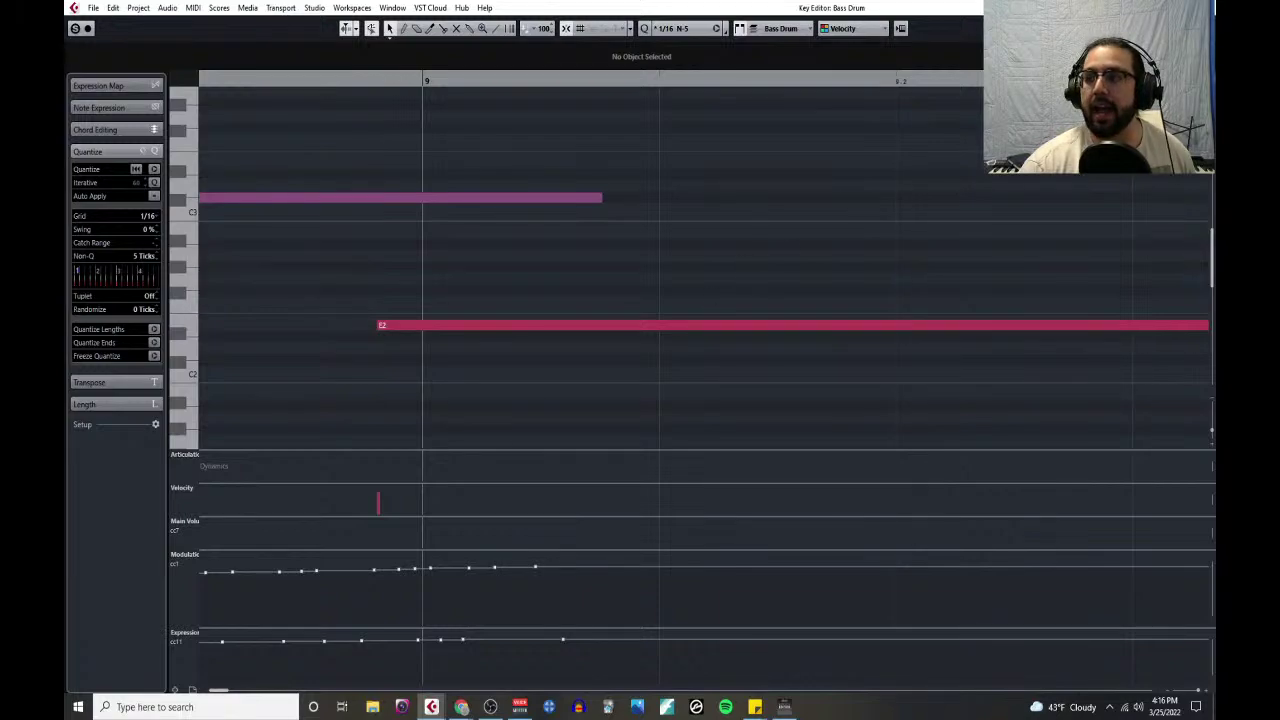
key(Return)
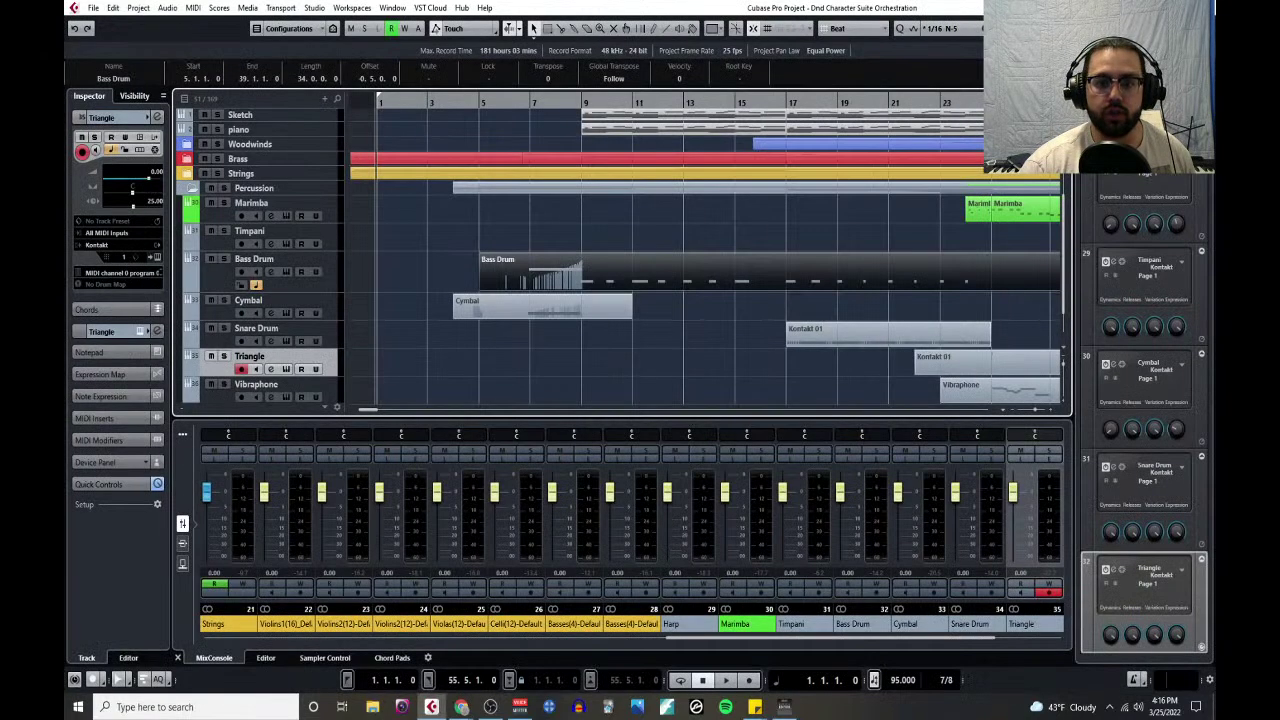
- Set the track delay of the Vibraphone track to 25 ms and collapse the Percussion folder
click(332, 342)
click(329, 360)
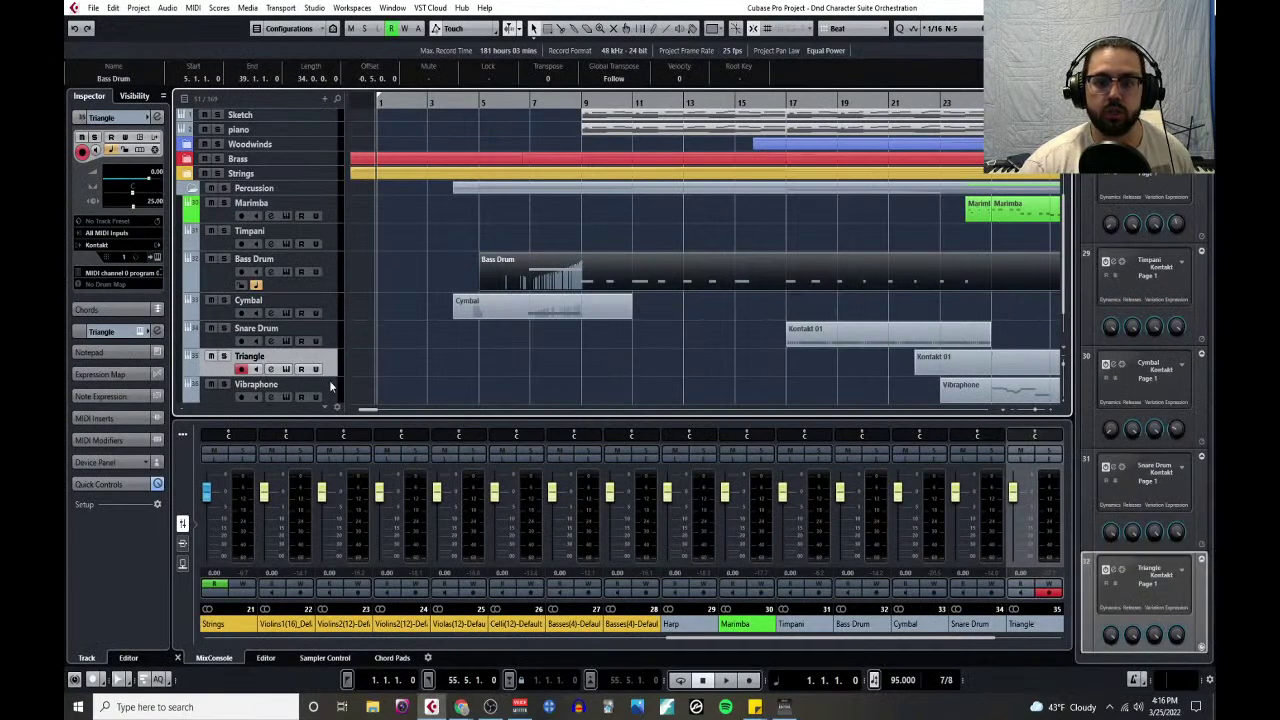
scroll(329, 380, down, 1)
click(330, 356)
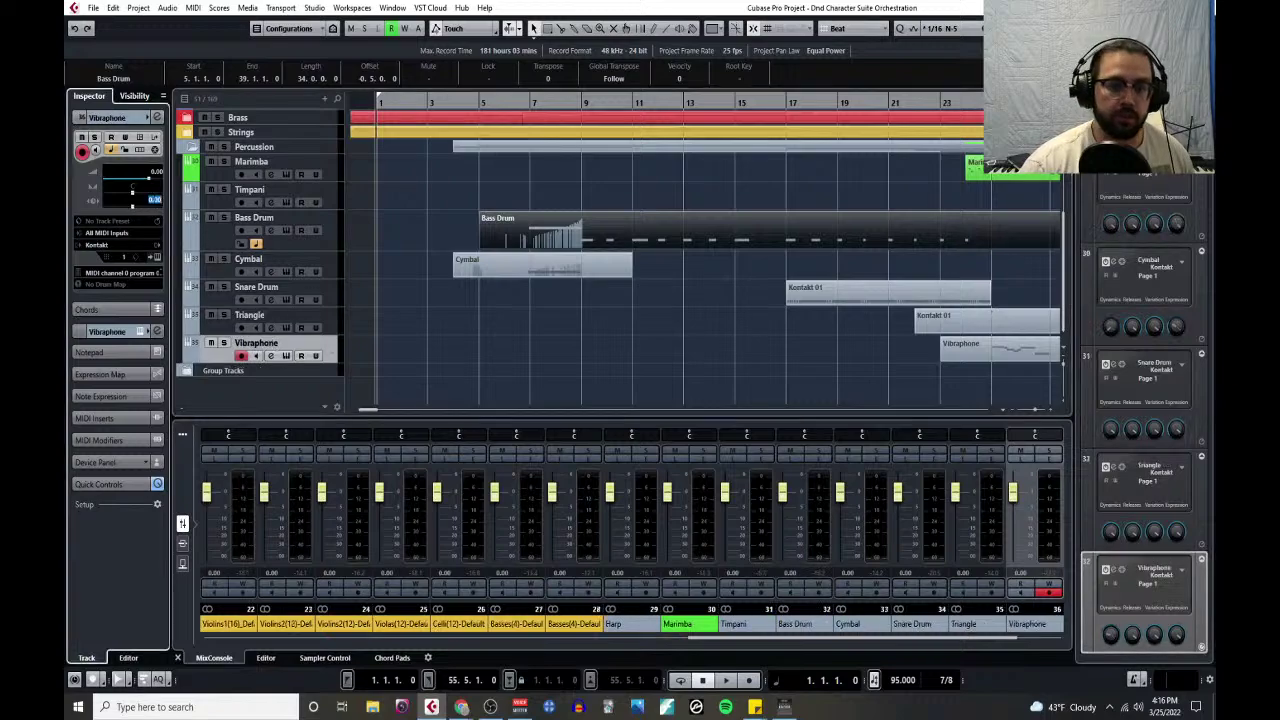
click(575, 338)
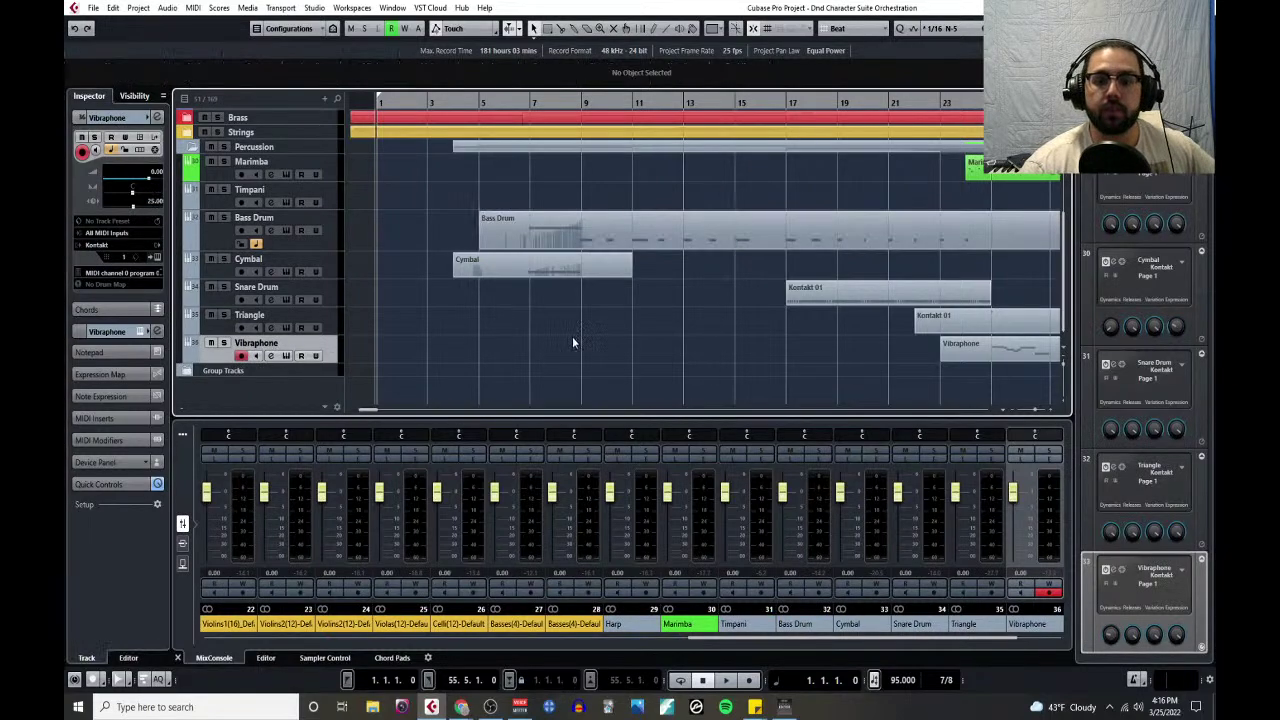
click(194, 149)
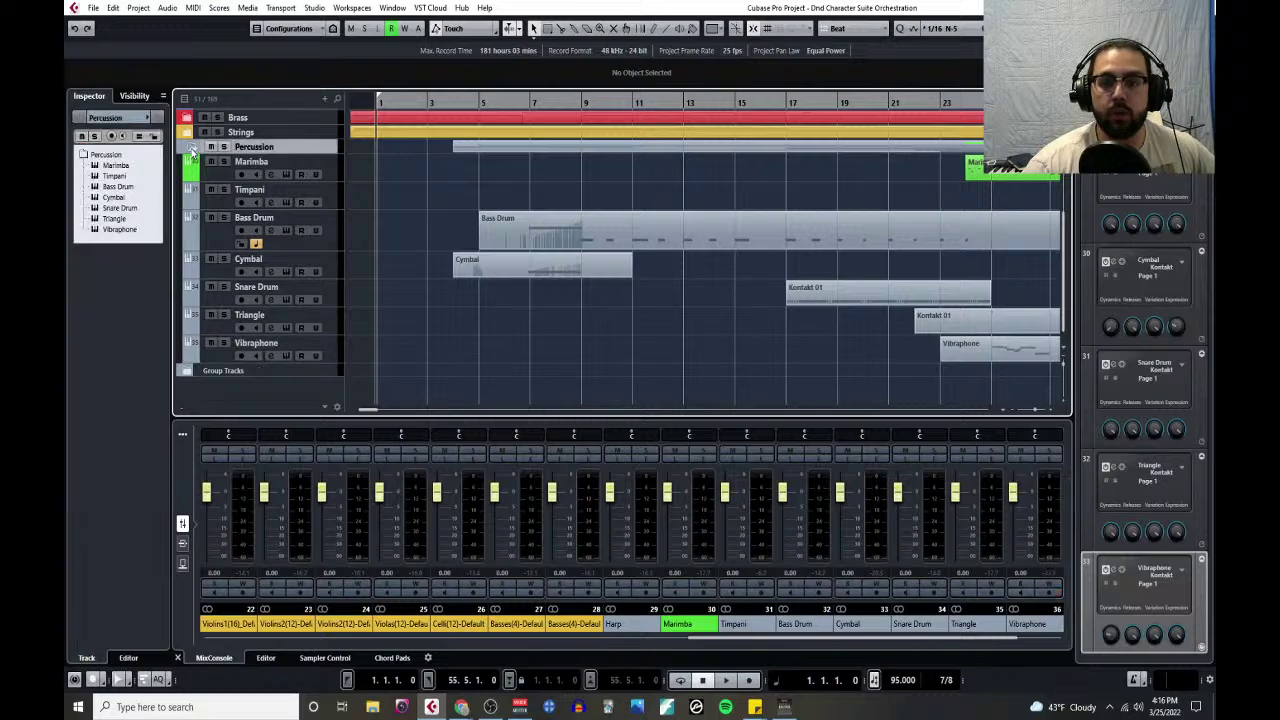
click(191, 148)
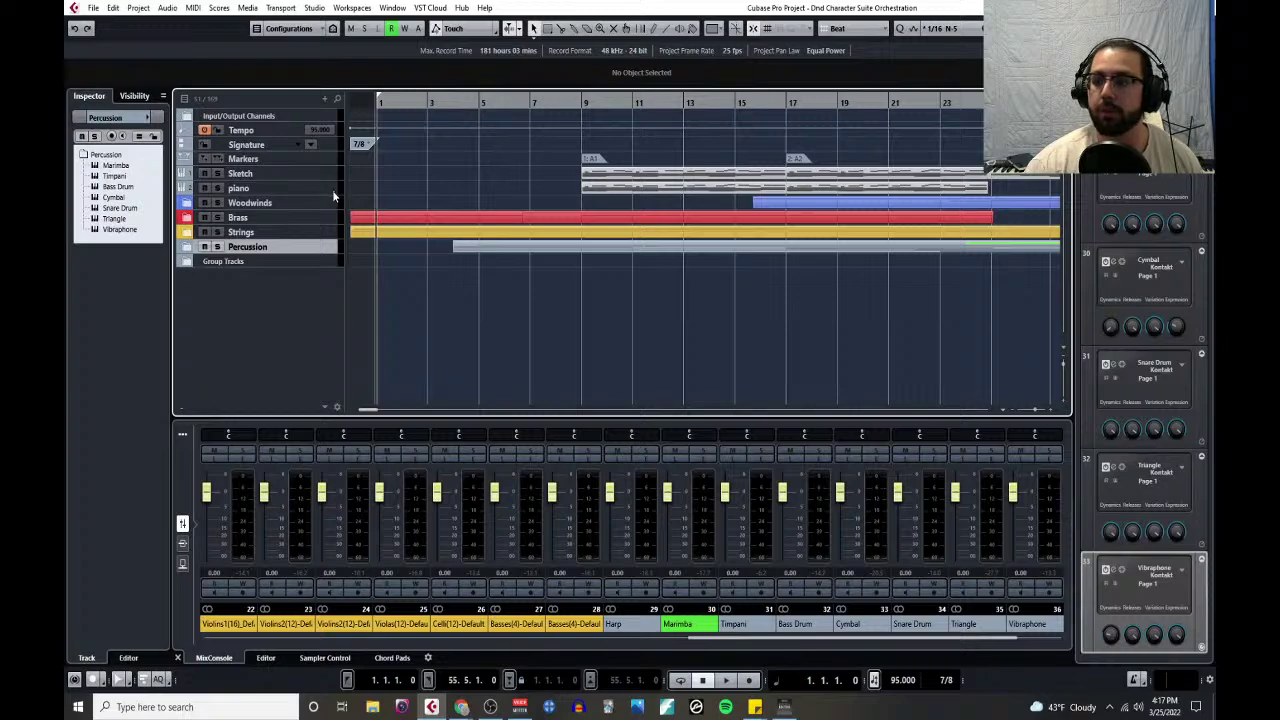
- Check the piano track's parts at an enlarged track height, set its track delay to 25 ms and restore the compact height
drag(333, 195, 341, 247)
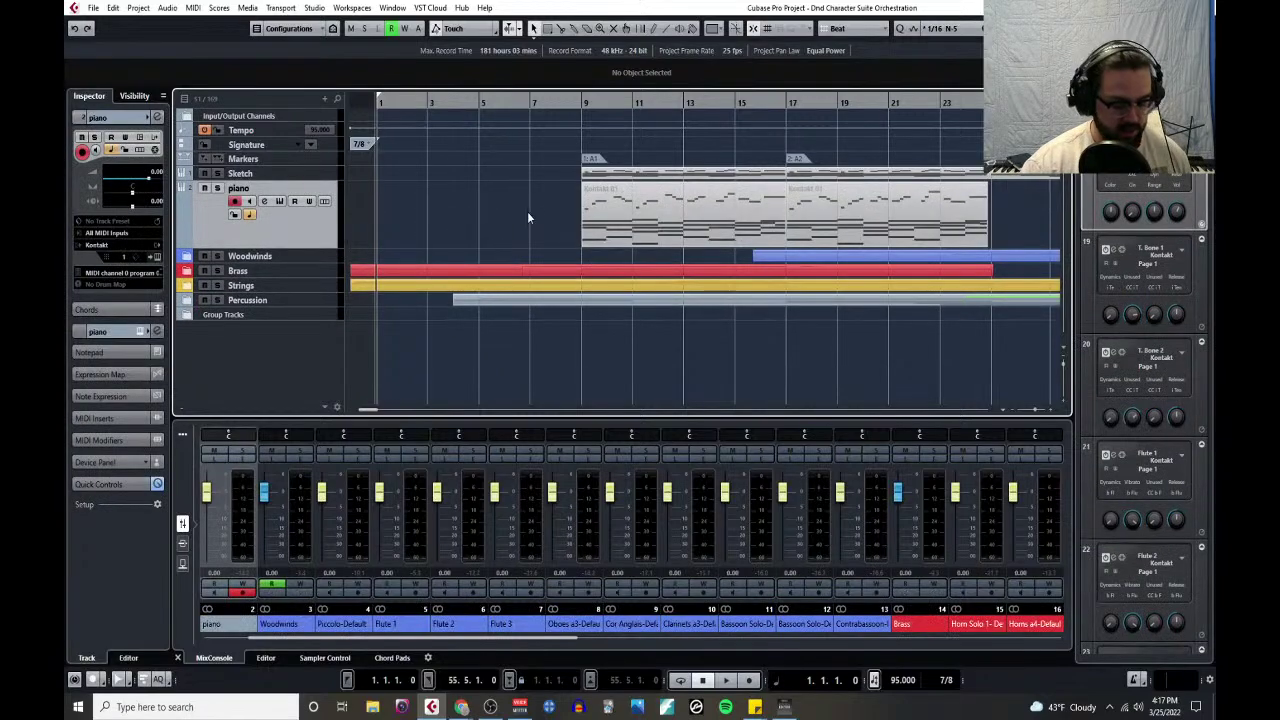
scroll(540, 212, right, 10)
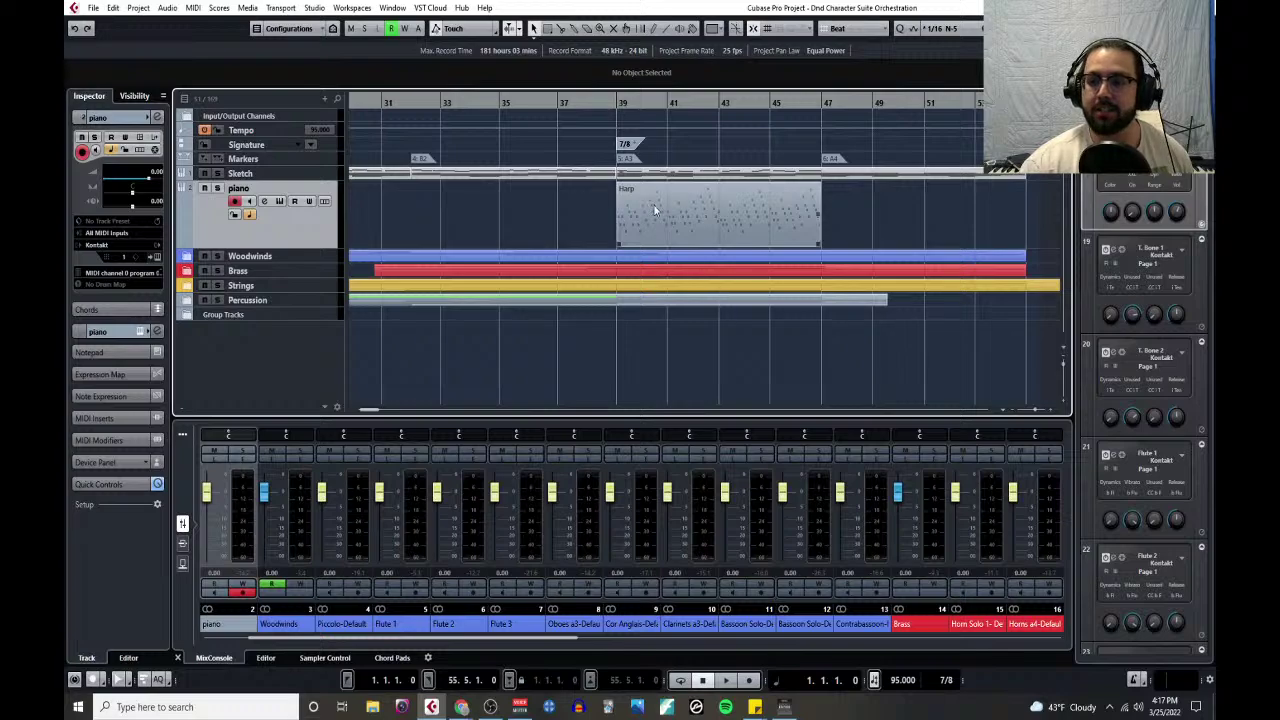
scroll(482, 224, left, 5)
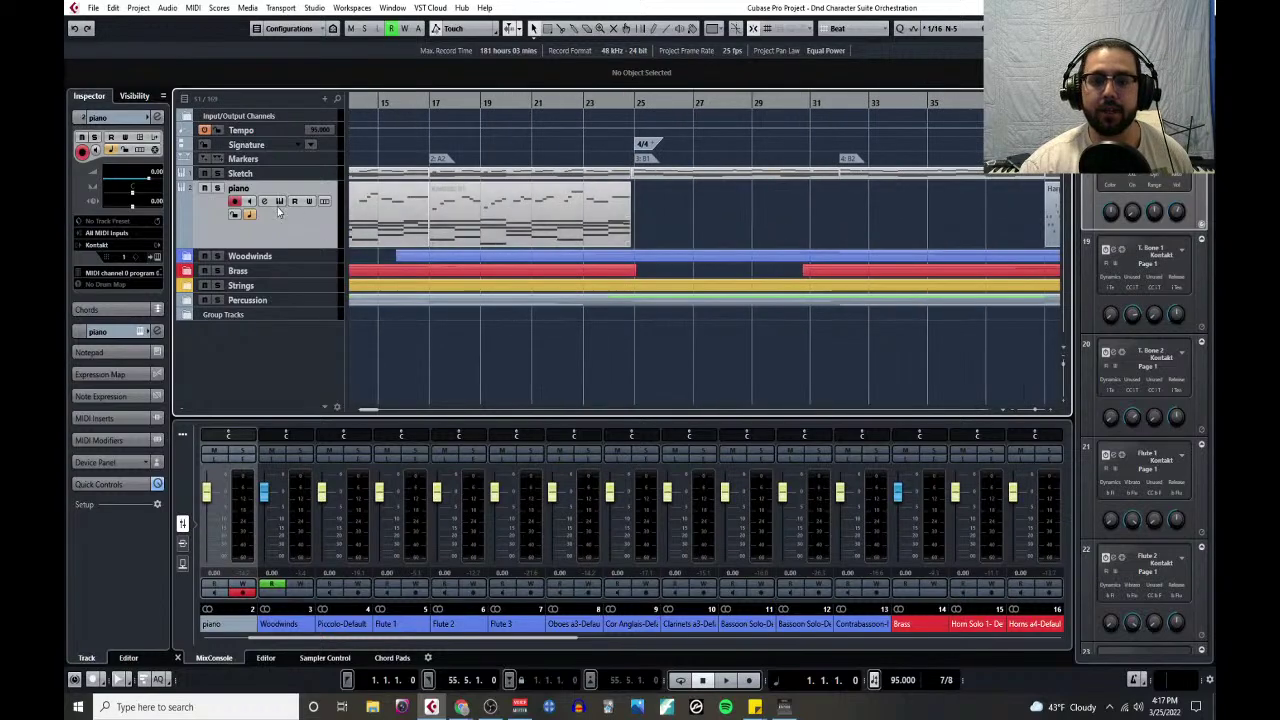
double_click(240, 188)
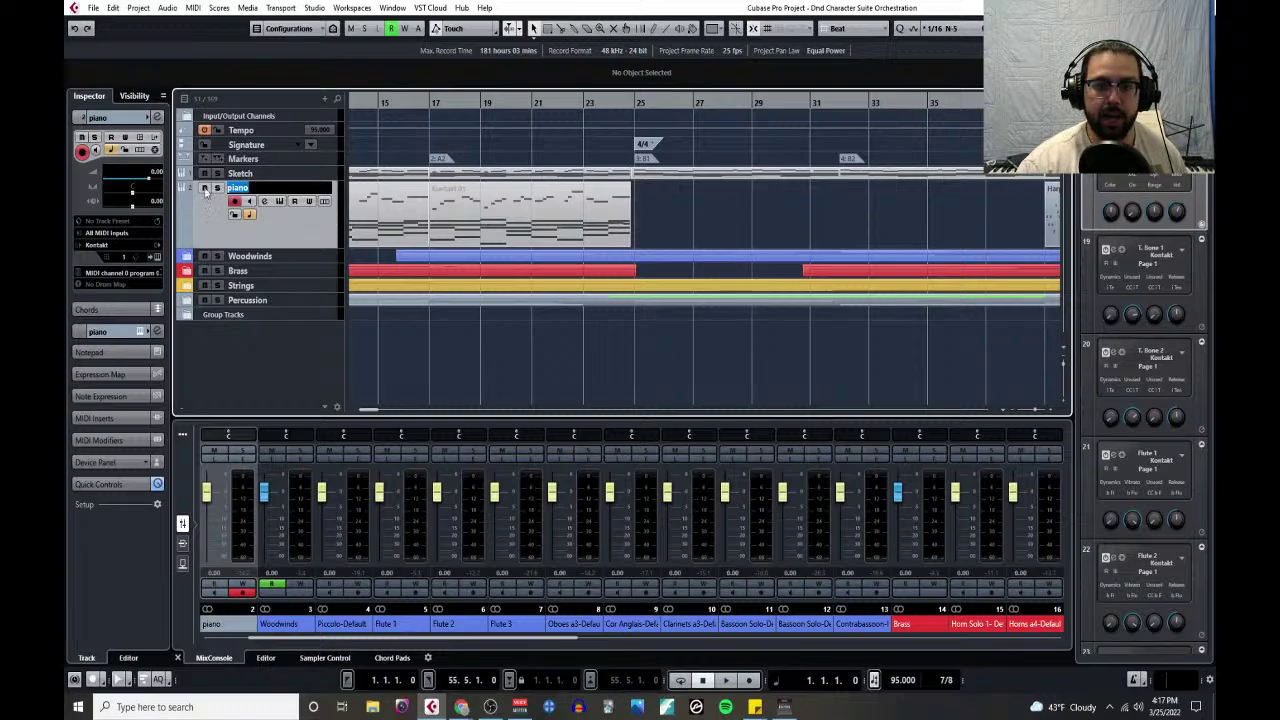
click(295, 239)
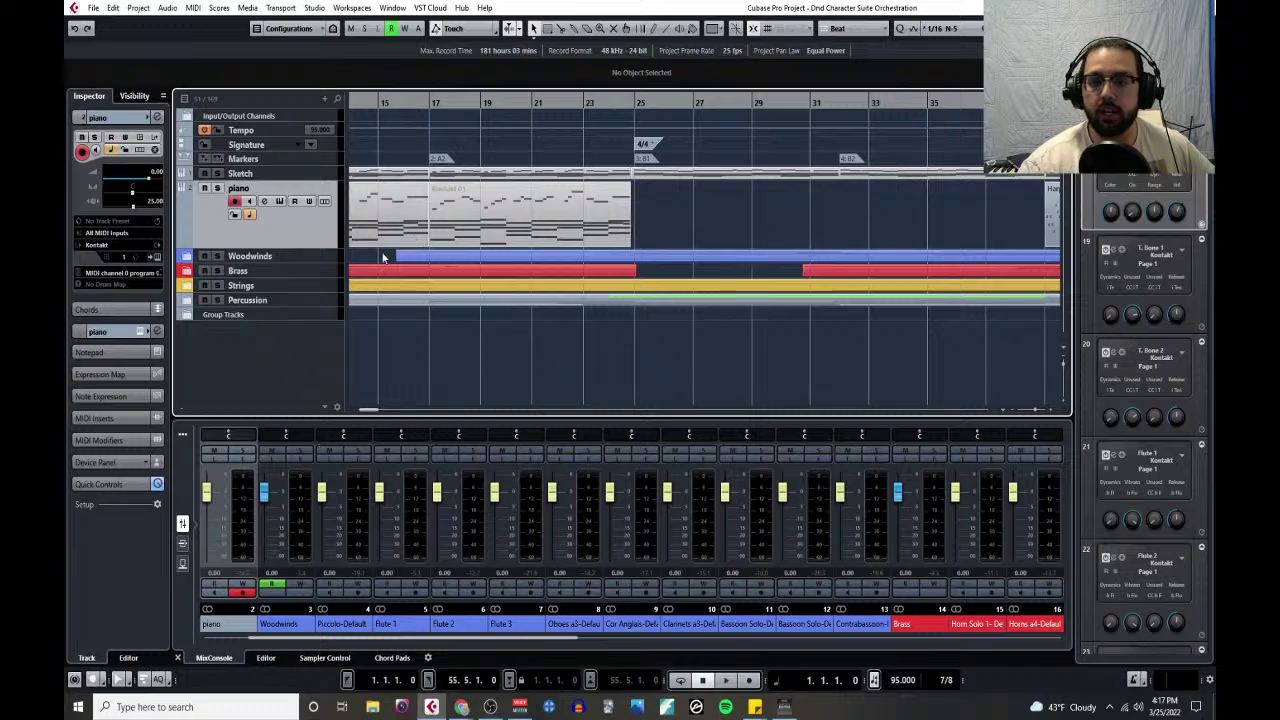
scroll(408, 318, down, 5)
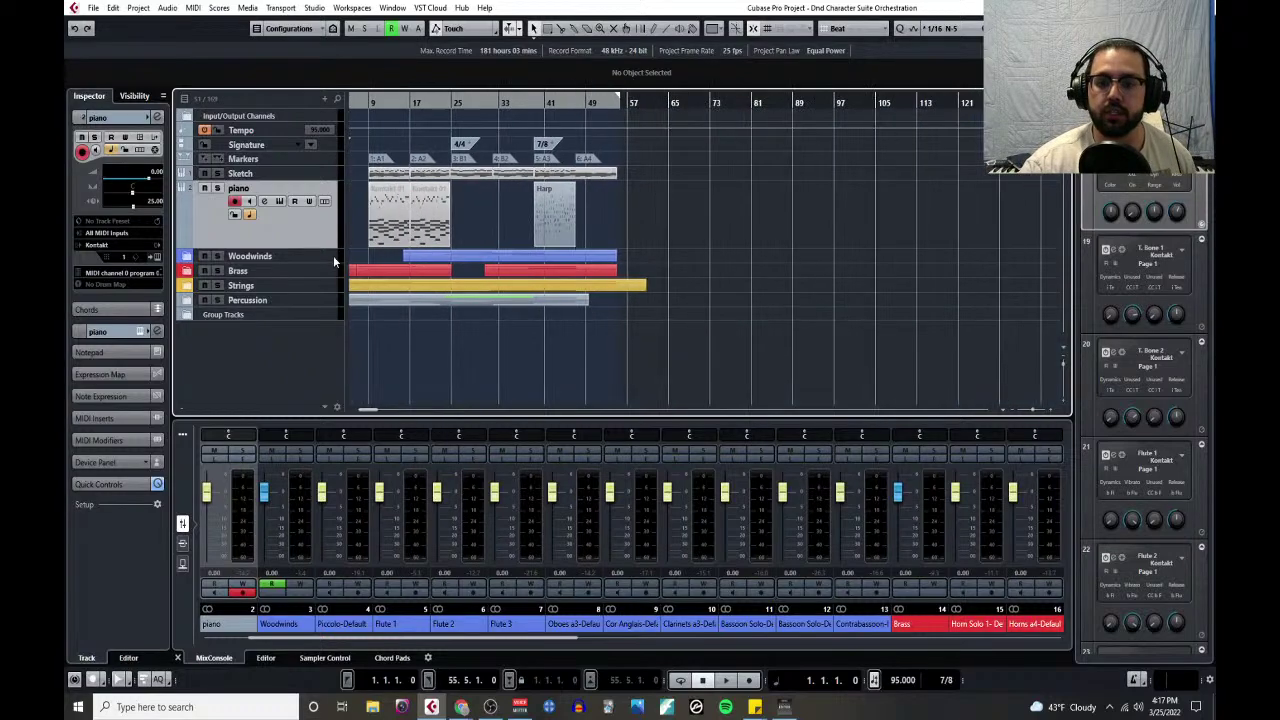
drag(333, 248, 336, 204)
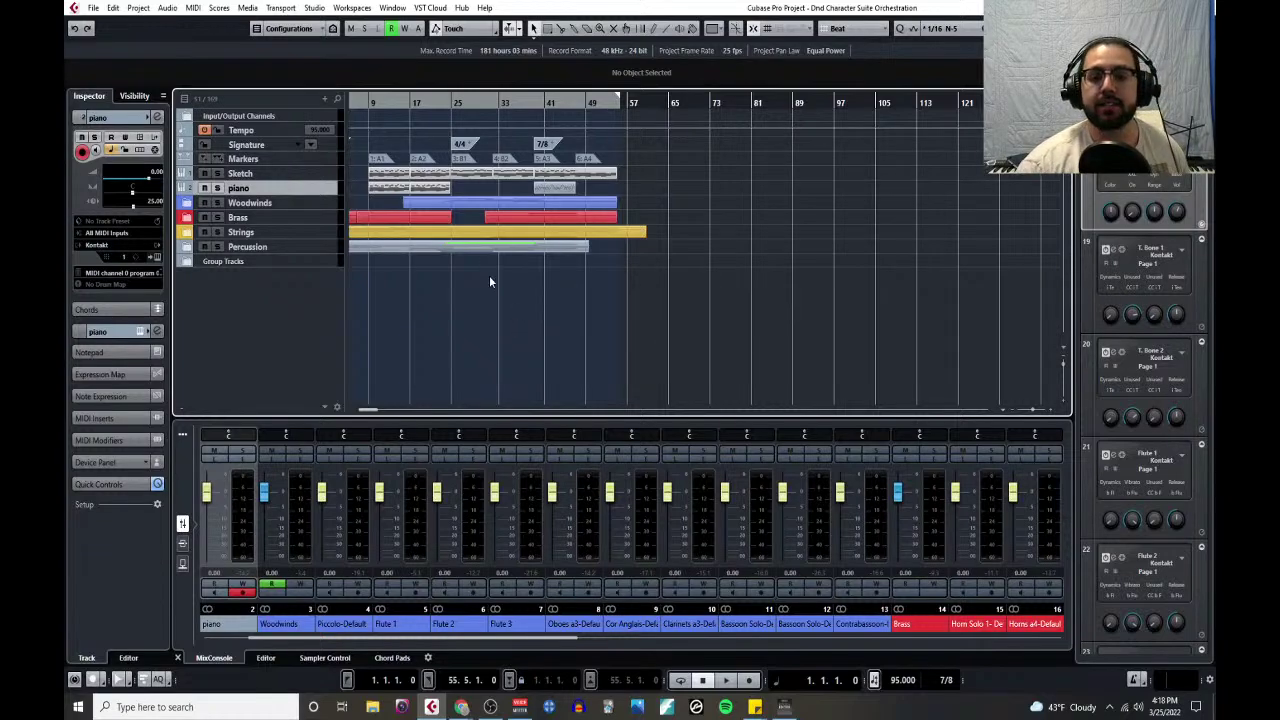
key(h)
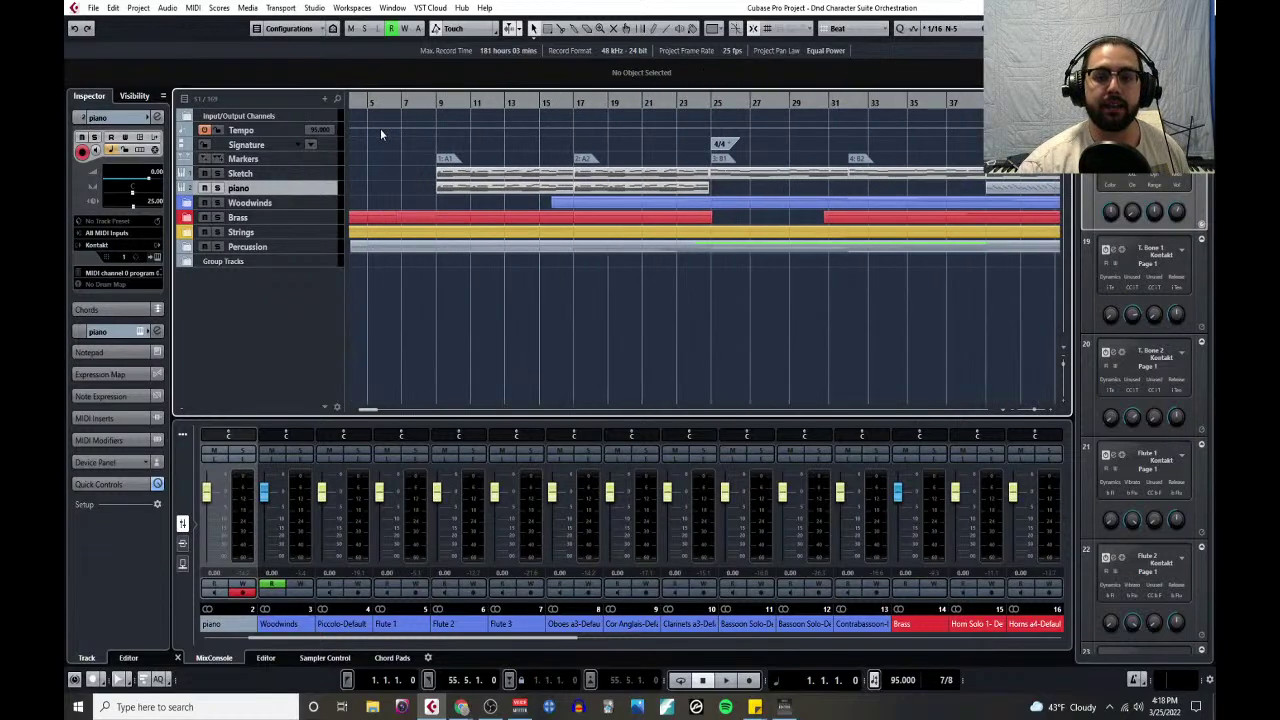
key(h)
key(h)
key(h)
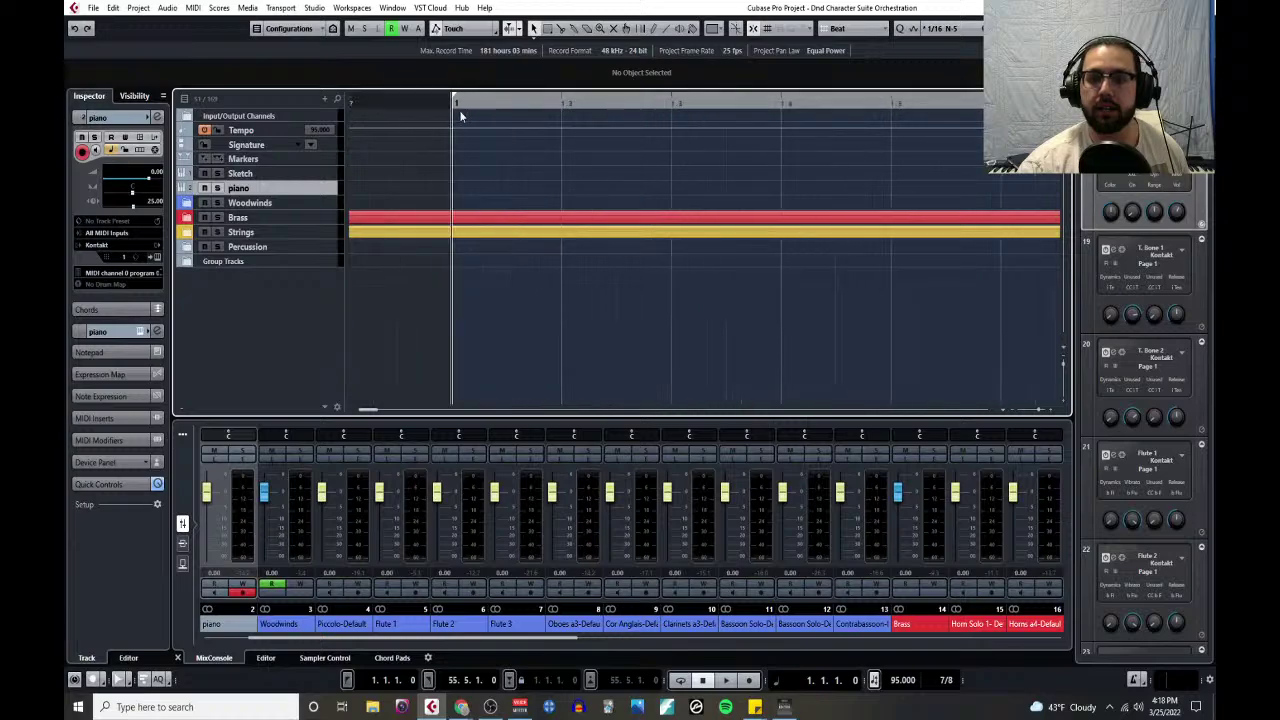
key(g)
key(g)
key(g)
key(g)
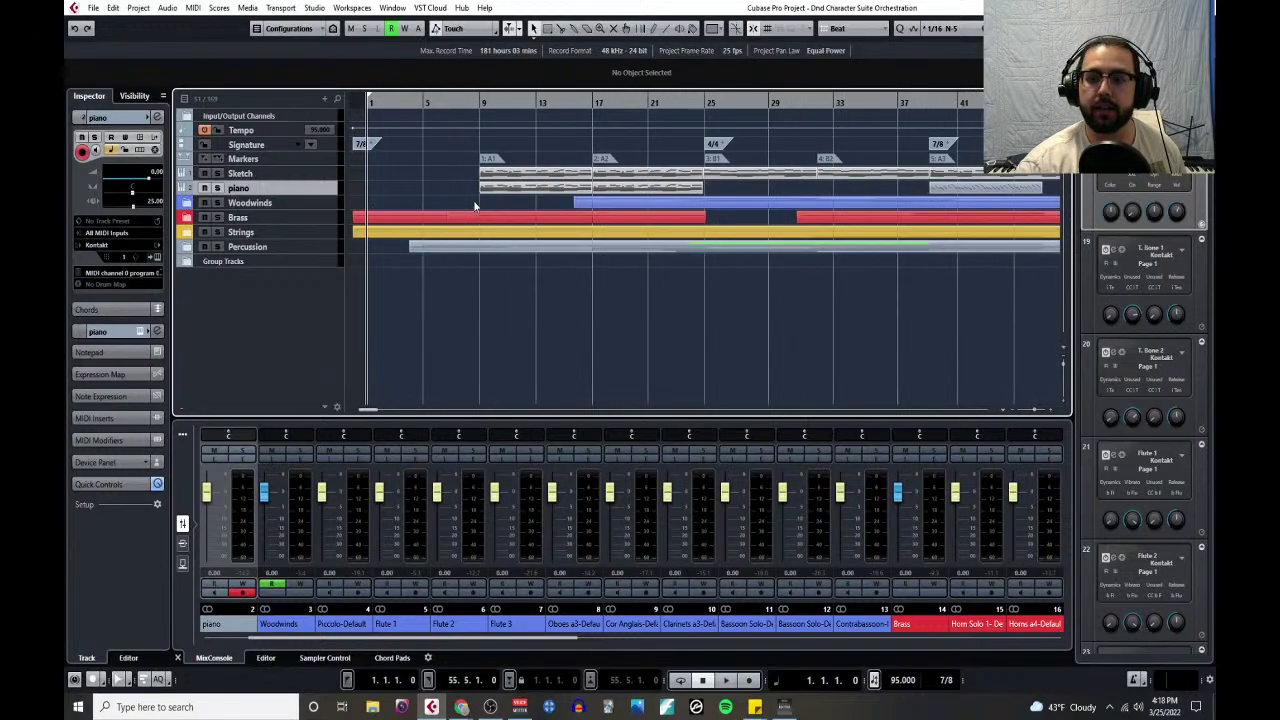
key(g)
key(g)
key(g)
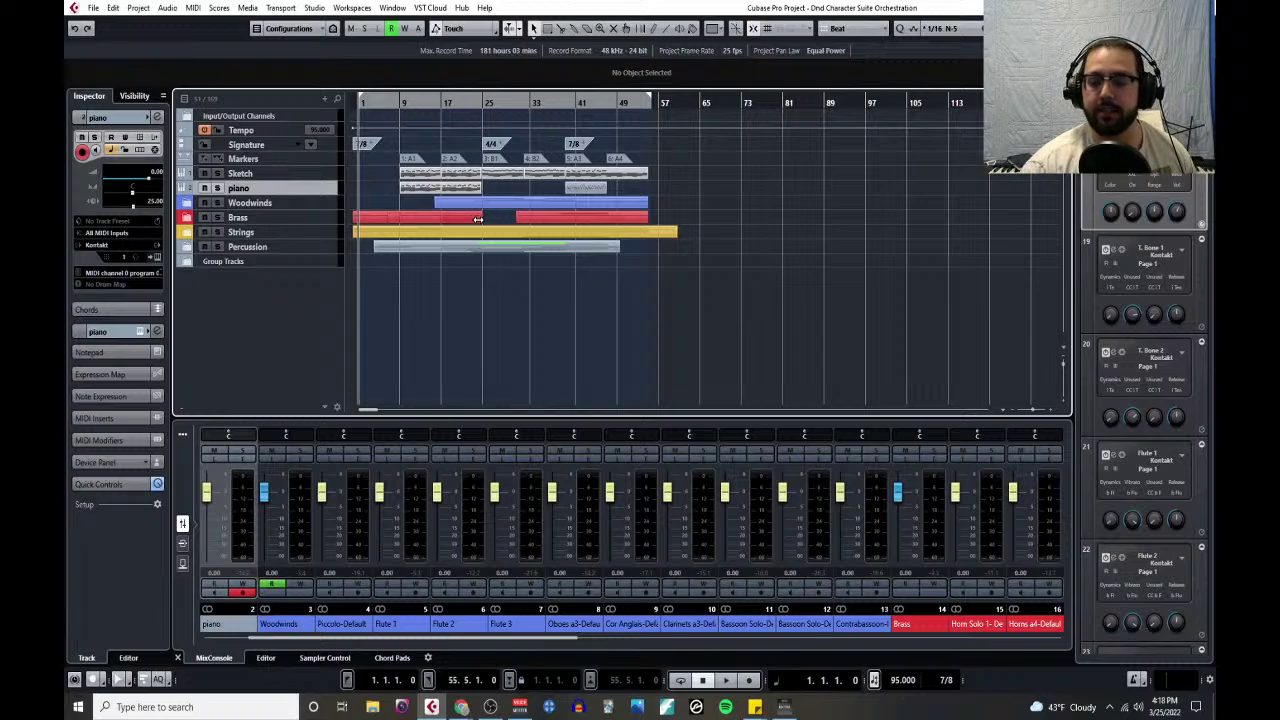
- Disable the Sketch track and hide it from the track list
click(335, 176)
right_click(335, 176)
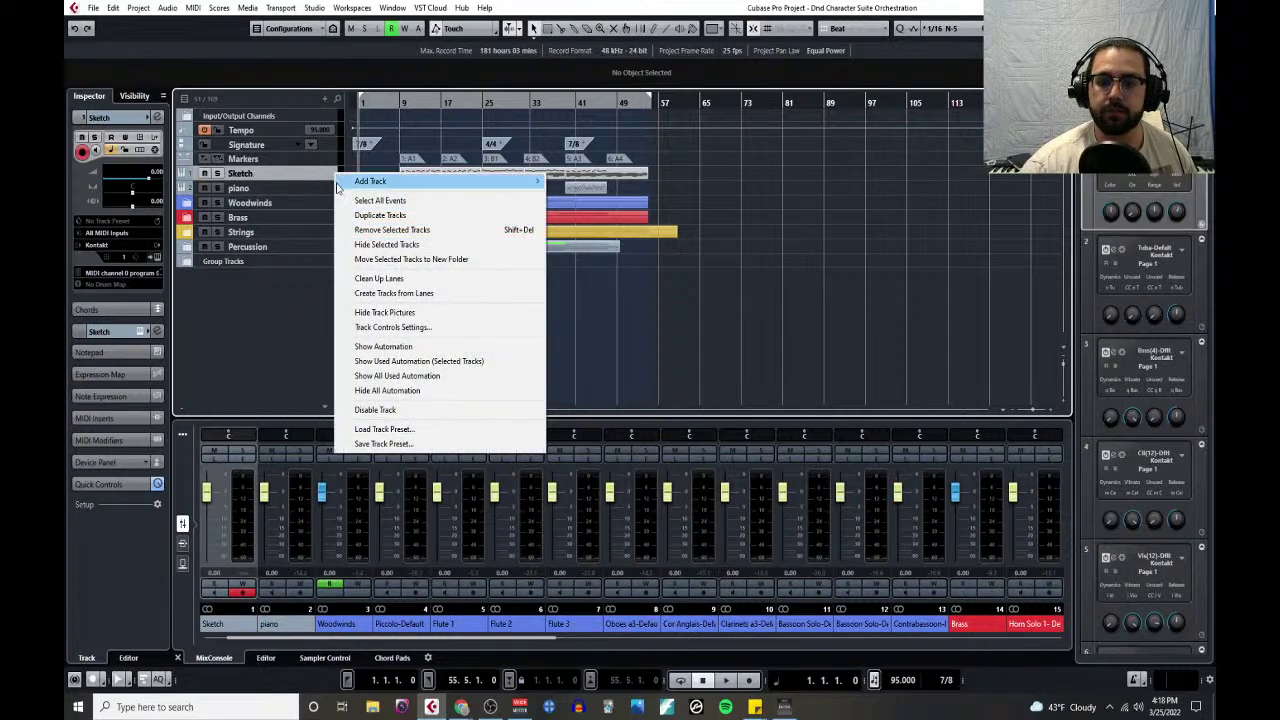
key(Escape)
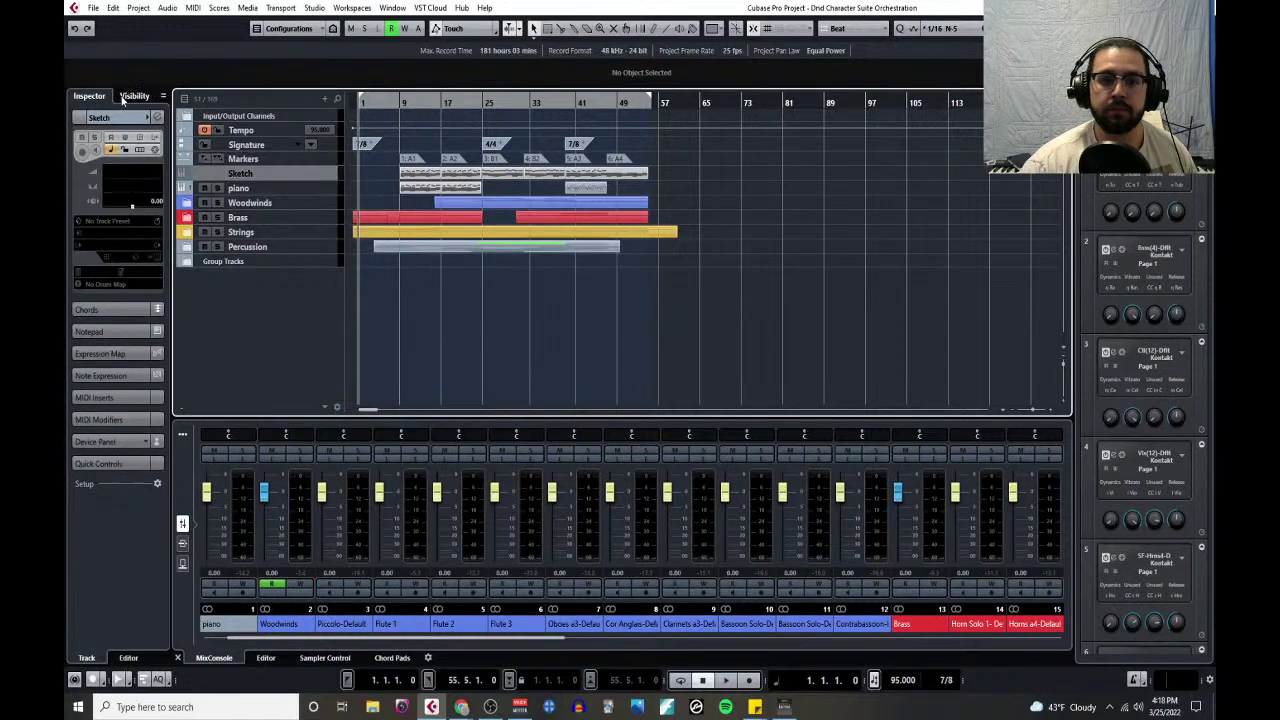
click(133, 95)
click(79, 170)
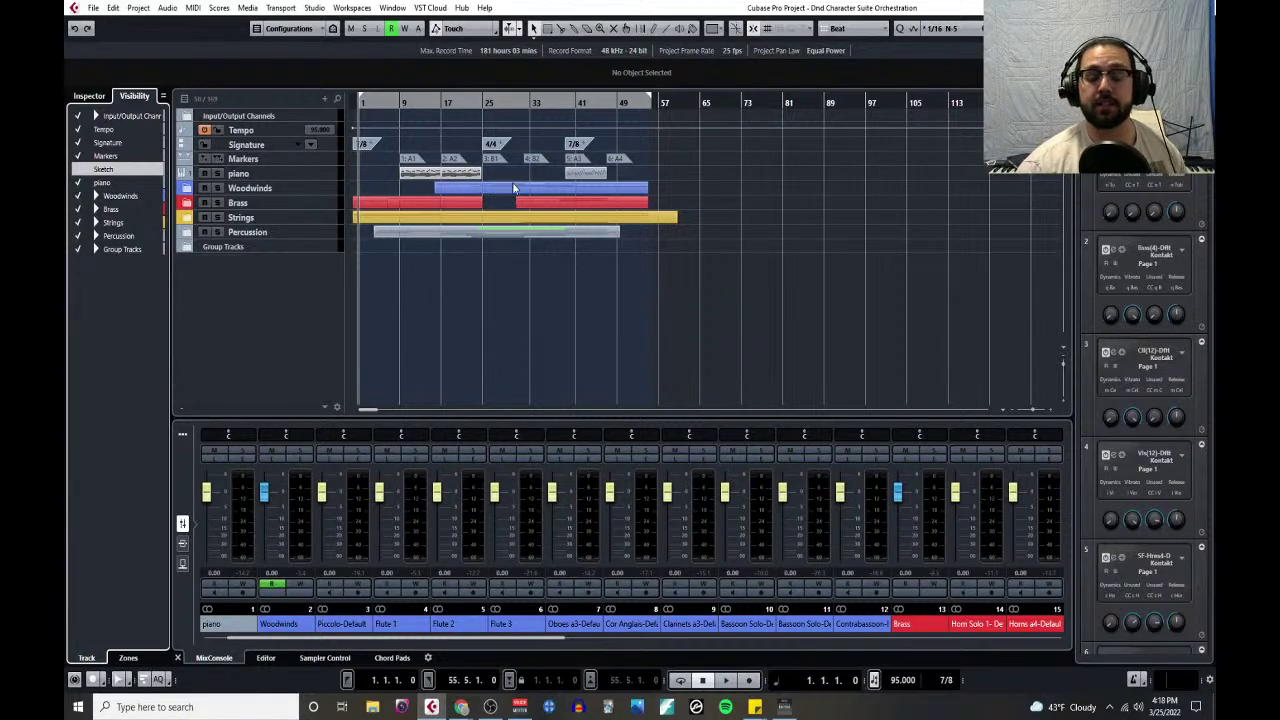
- Add three folder tracks below the Group Tracks folder
click(306, 250)
click(324, 100)
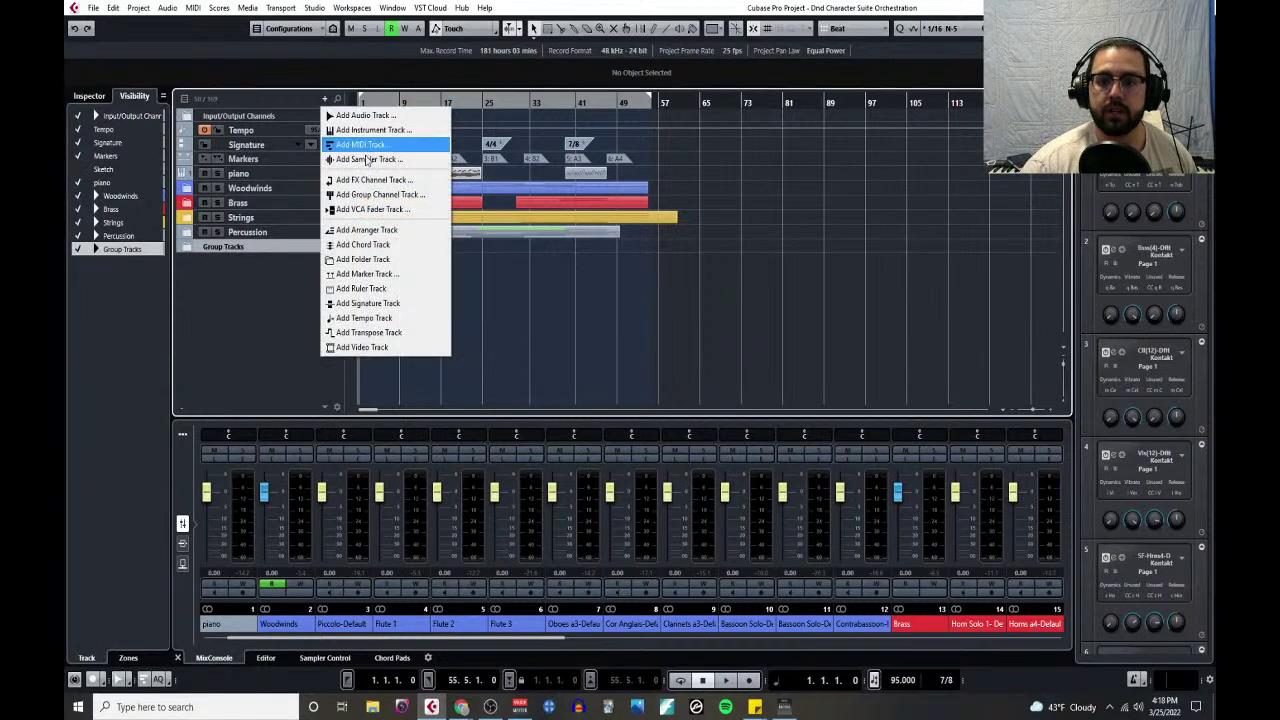
click(372, 259)
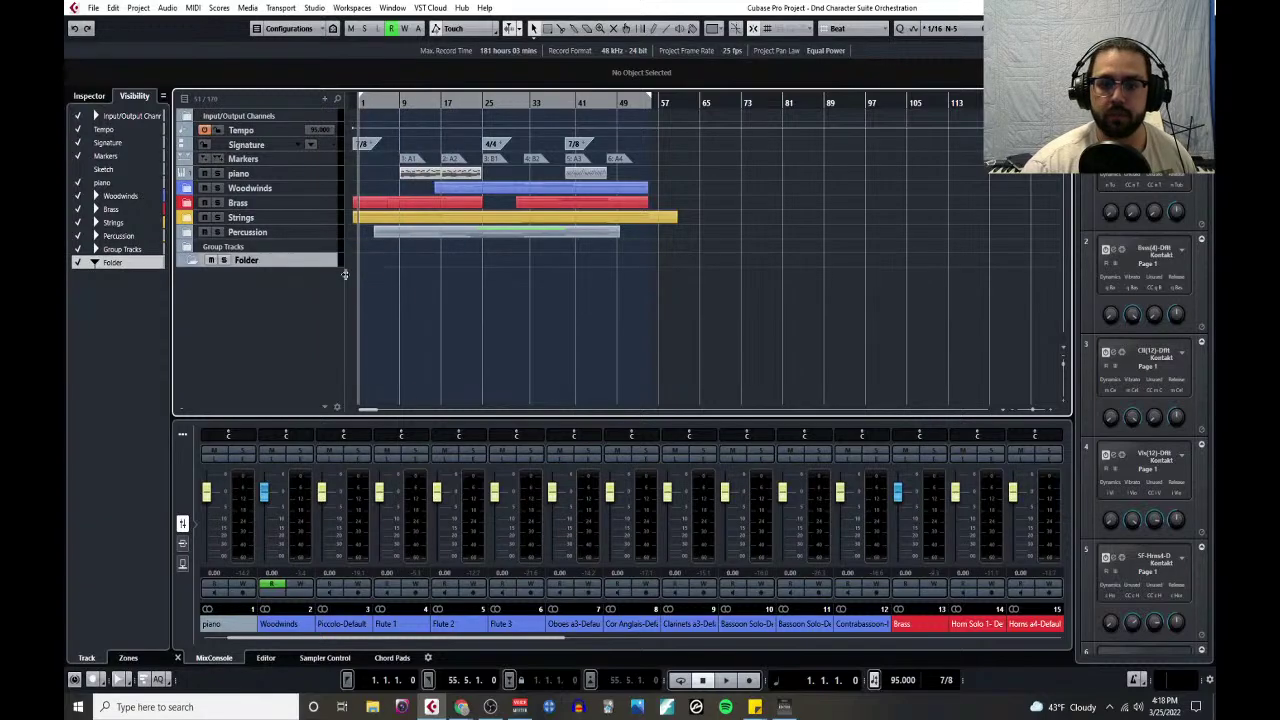
click(324, 100)
click(372, 255)
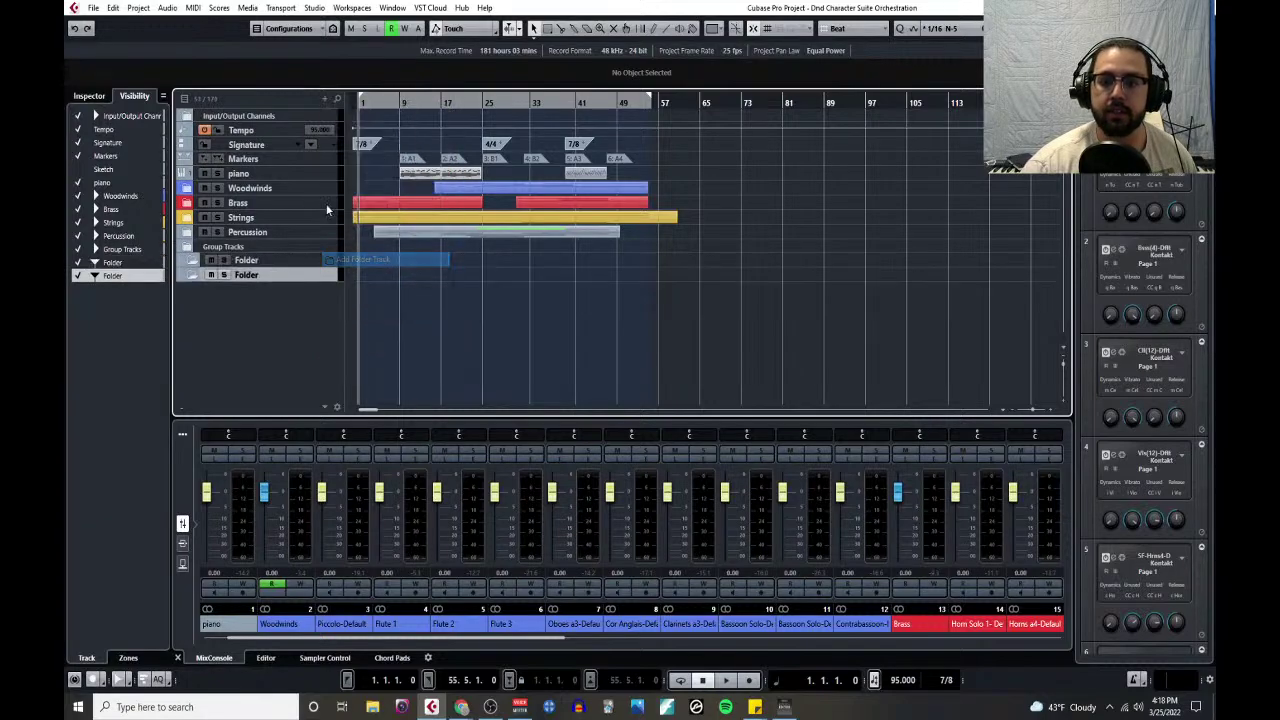
click(324, 100)
click(372, 252)
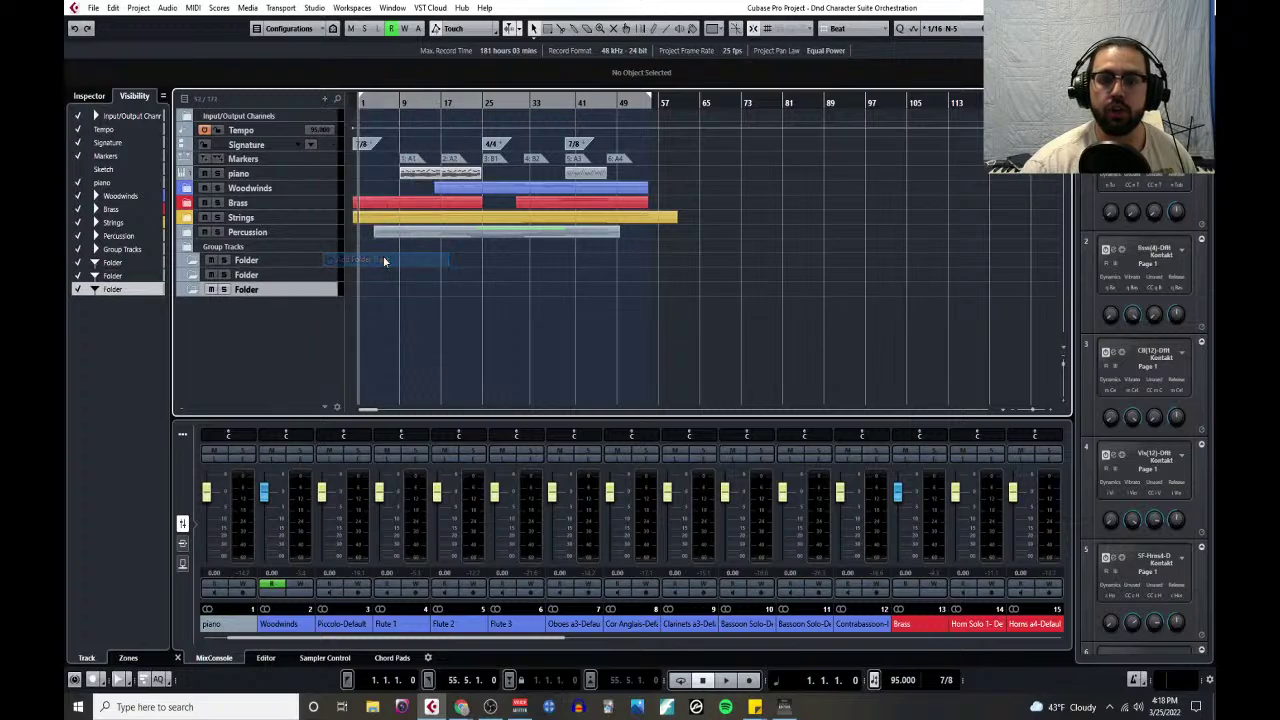
- Rename the first new folder track as Melody
double_click(262, 261)
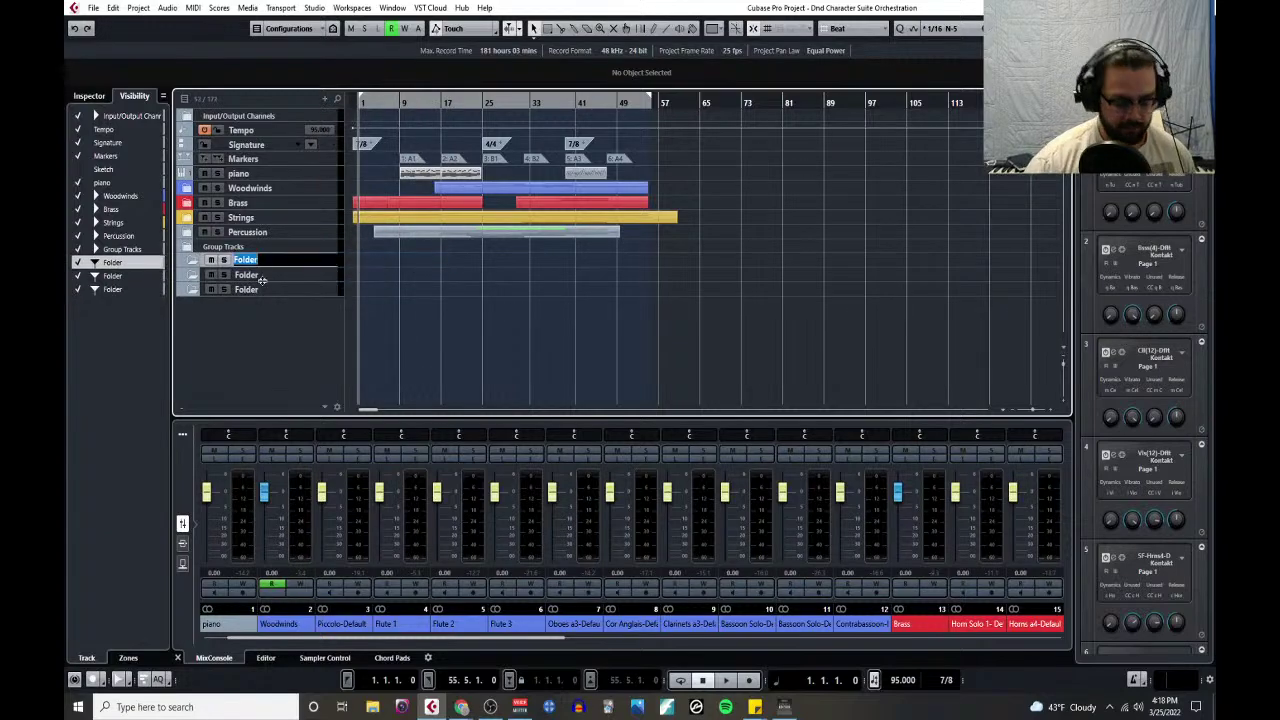
text(Melody)
key(Return)
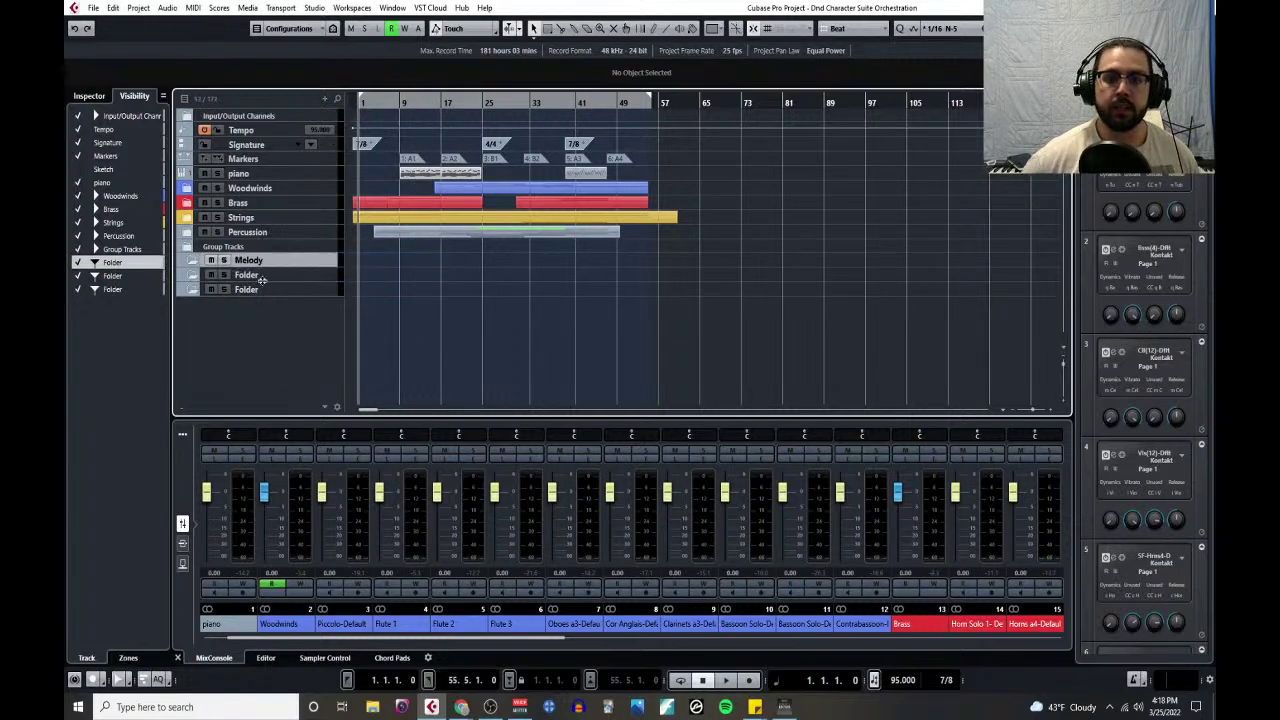
- Rename the second new folder track as Accompaniment and the third as Bassline
click(260, 284)
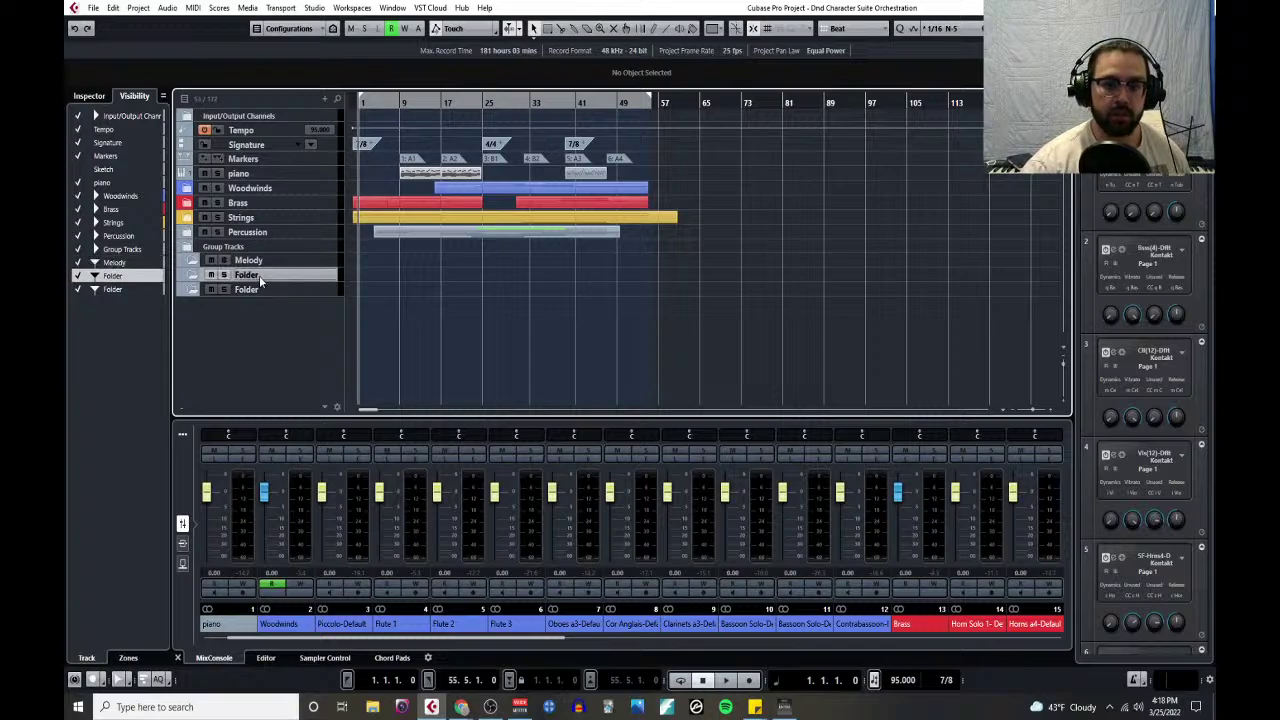
double_click(260, 281)
text(Accomp)
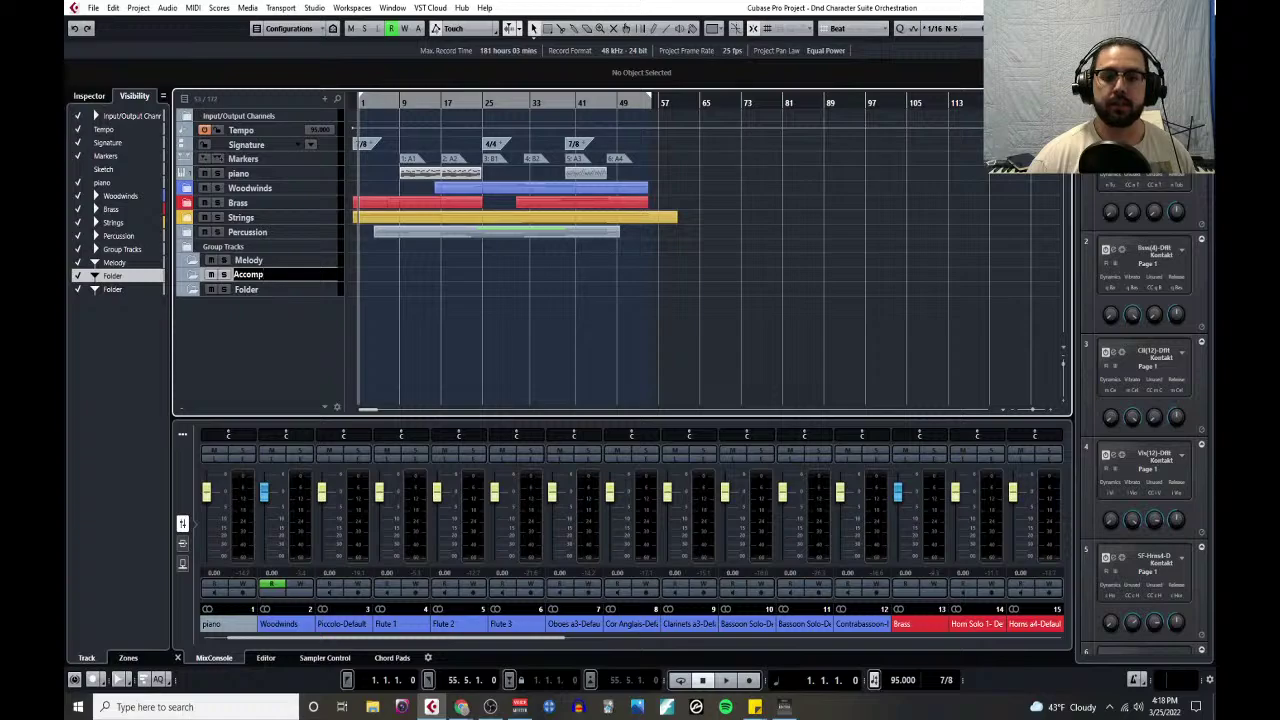
text(animent)
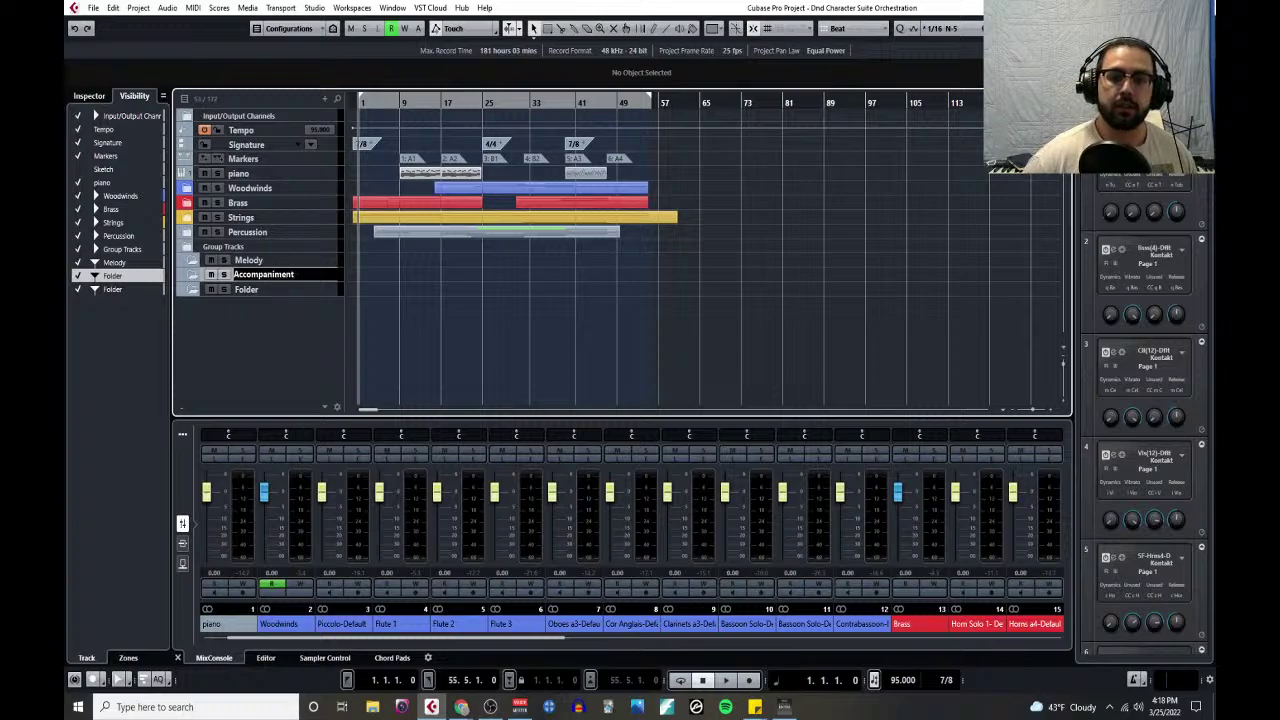
double_click(310, 291)
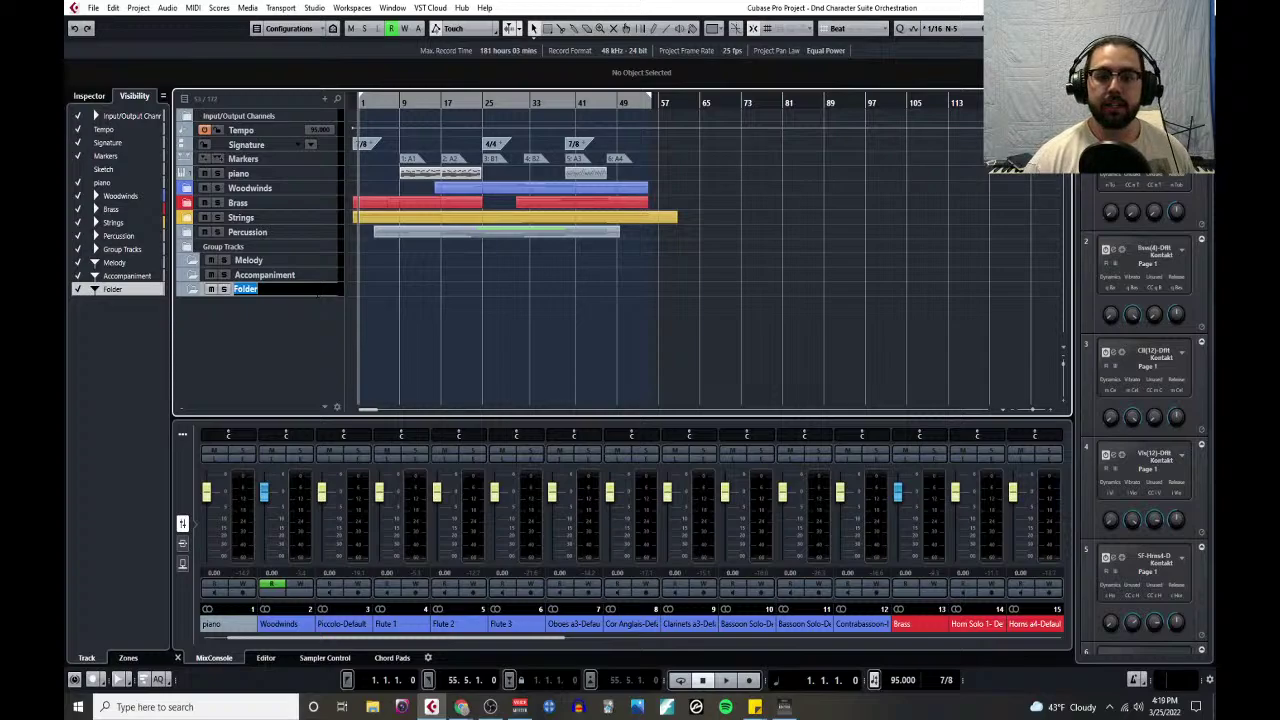
text(Bassline)
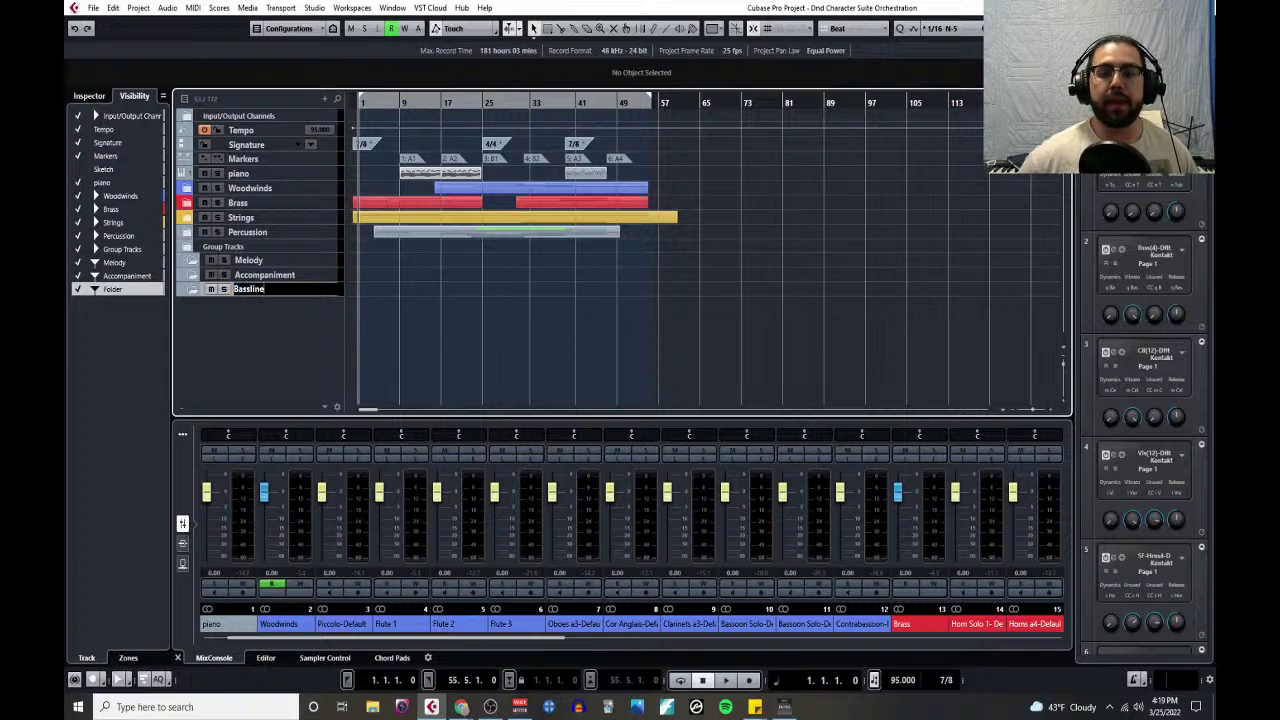
key(Return)
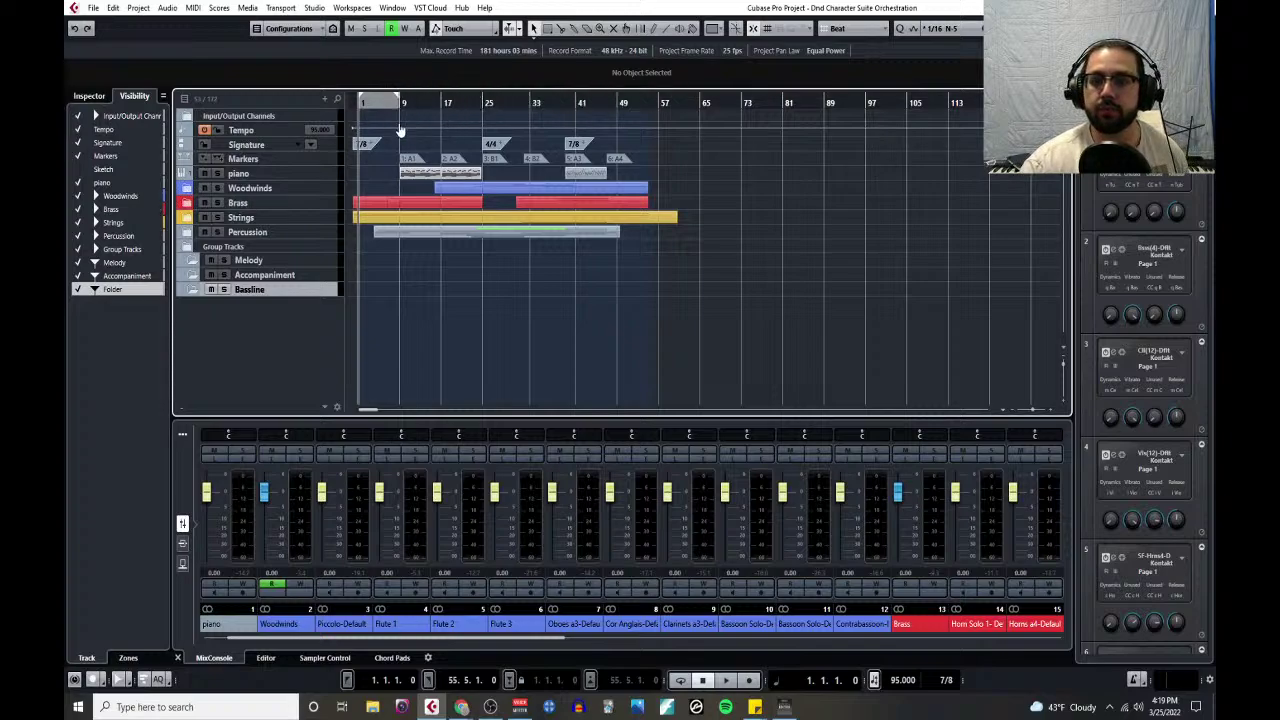
- Set the locator range from bar 9 to bar 17 to span the A1 section
scroll(400, 128, up, 3)
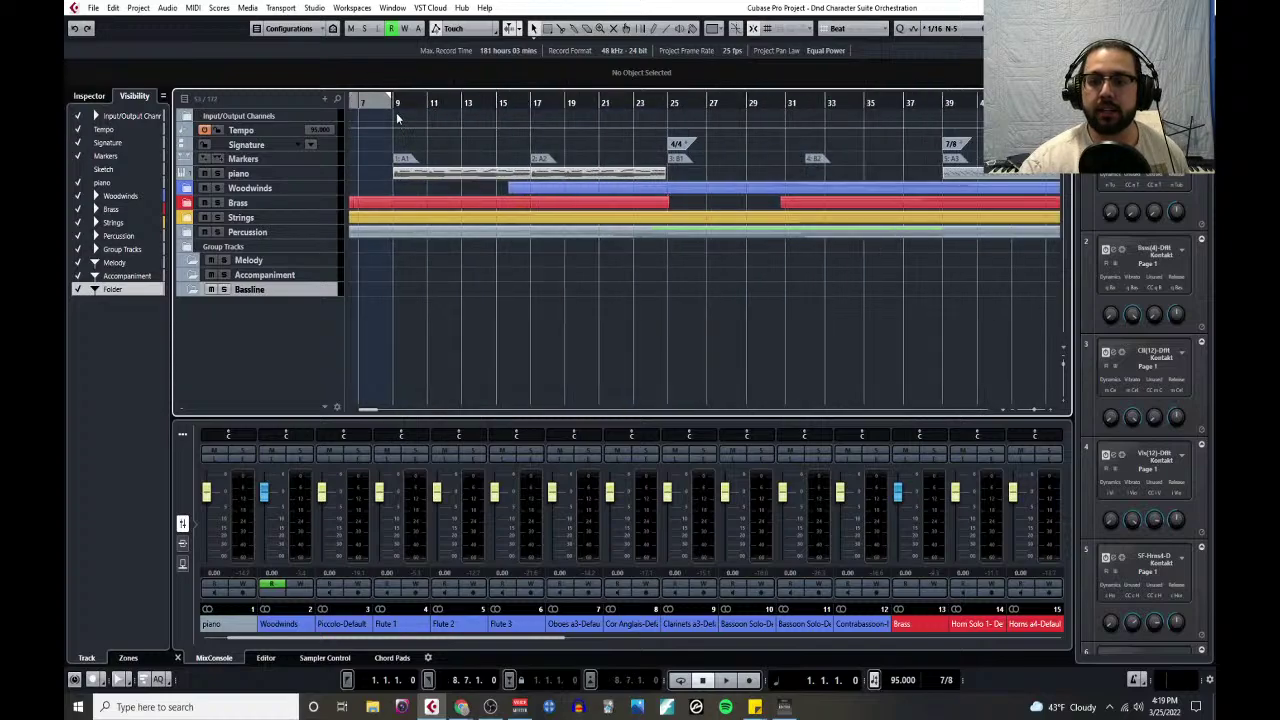
mouse_move(392, 100)
mouse_down()
mouse_move(543, 100)
mouse_move(505, 107)
mouse_up()
scroll(525, 105, up, 2)
scroll(487, 126, down, 4)
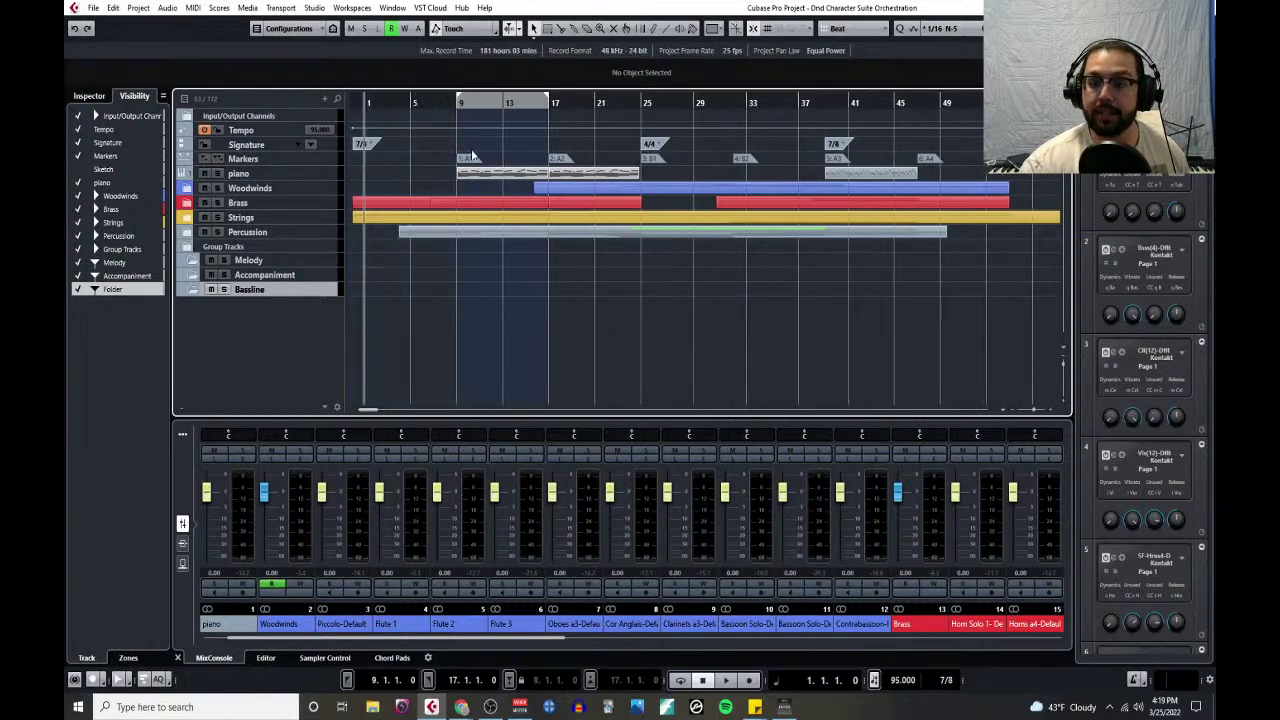
double_click(458, 115)
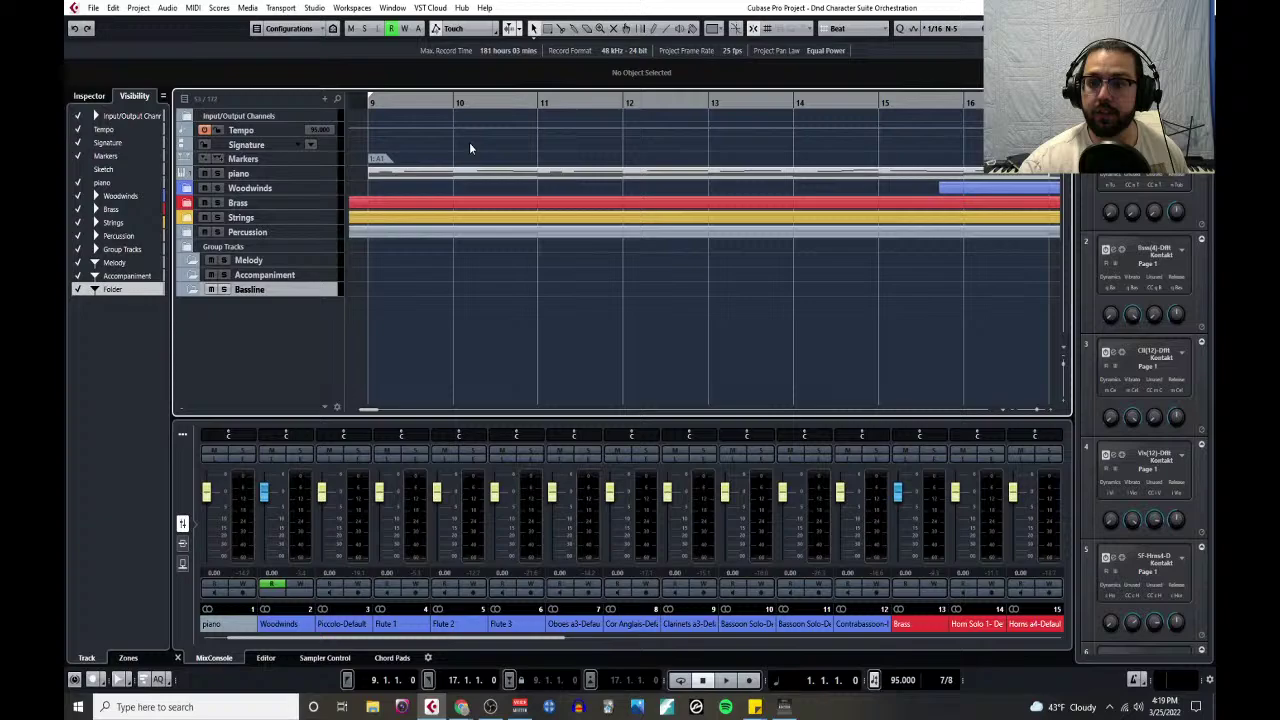
- Play from bar 9, expand the Brass folder and solo Horn Solo 1 to audition its part up to bar 17
click(364, 103)
key(space)
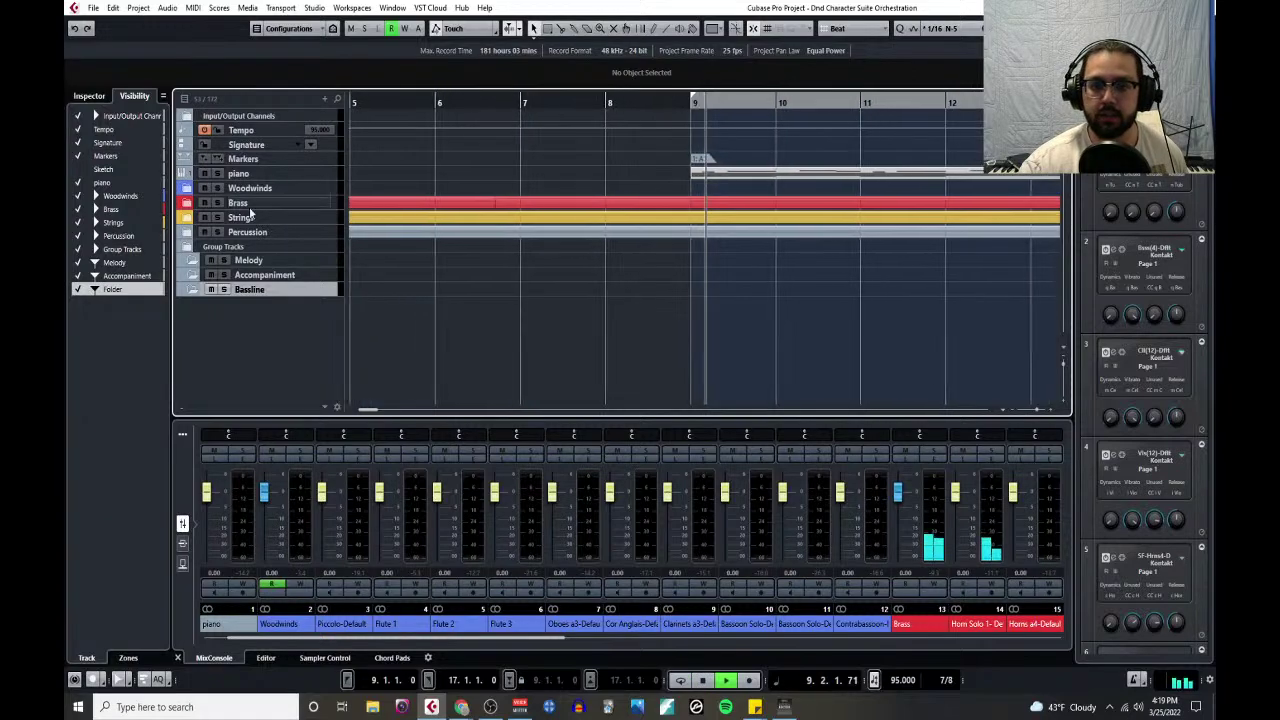
click(185, 203)
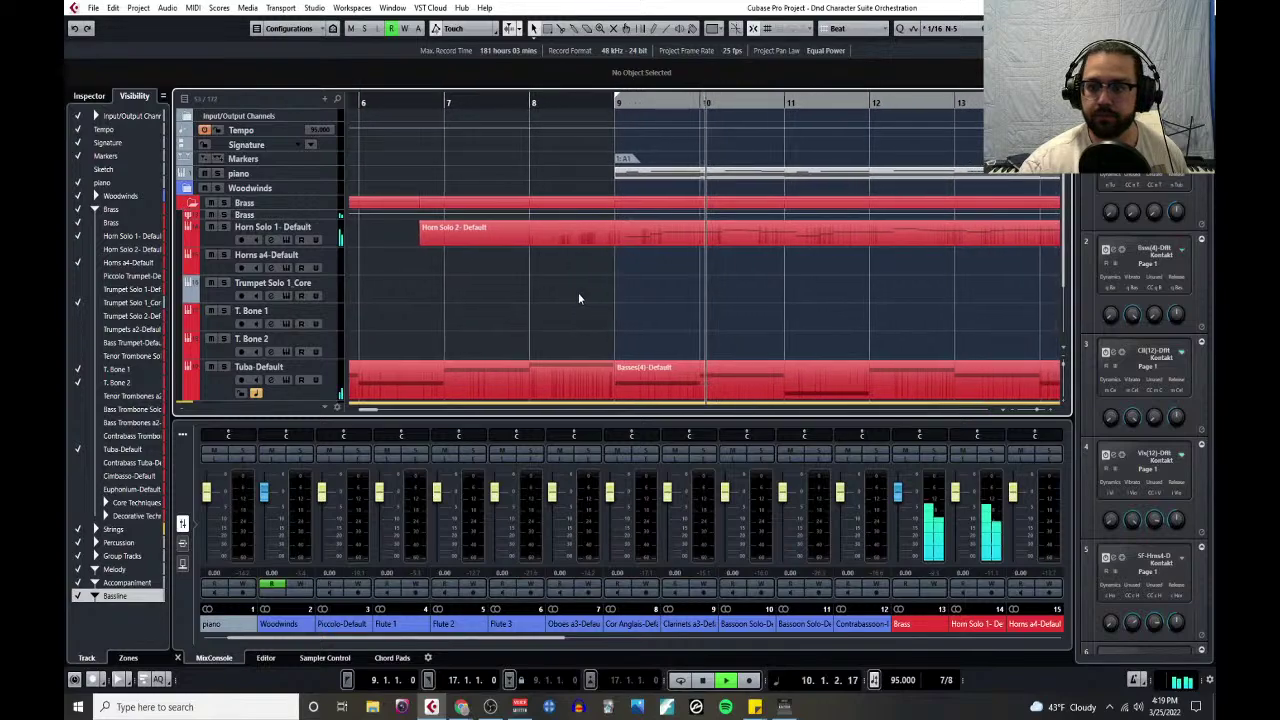
key(g)
key(g)
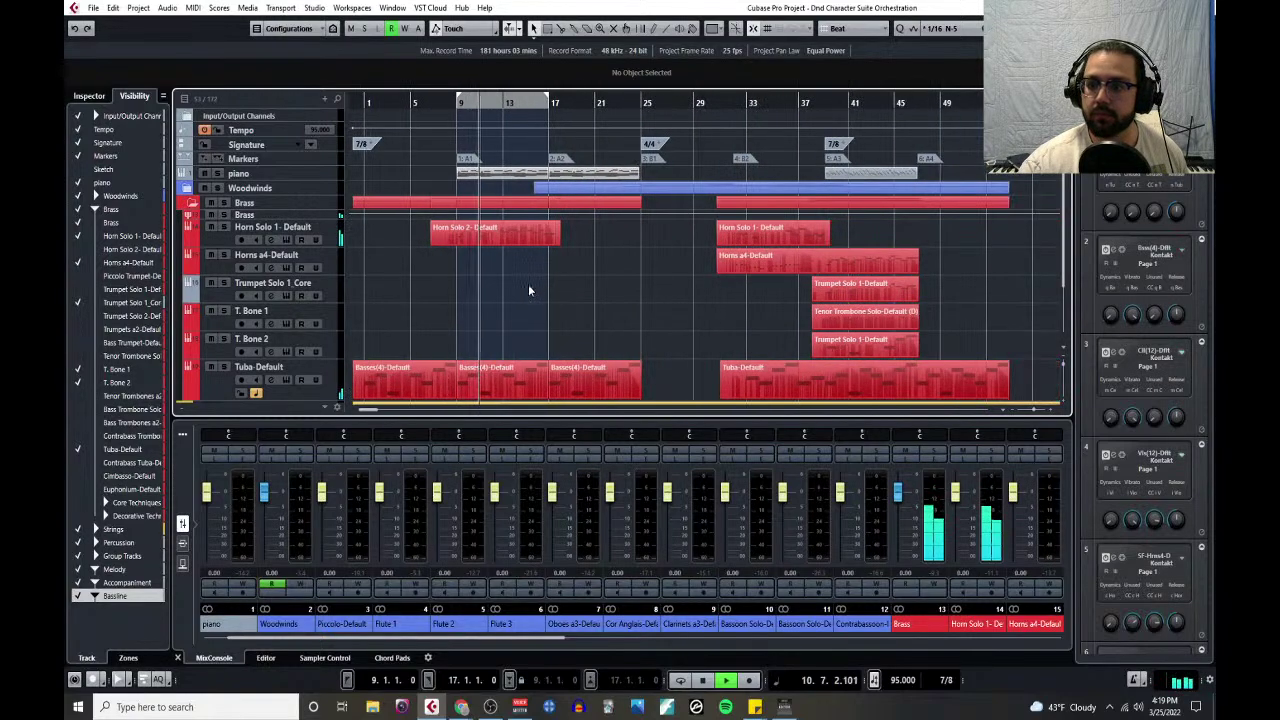
click(224, 227)
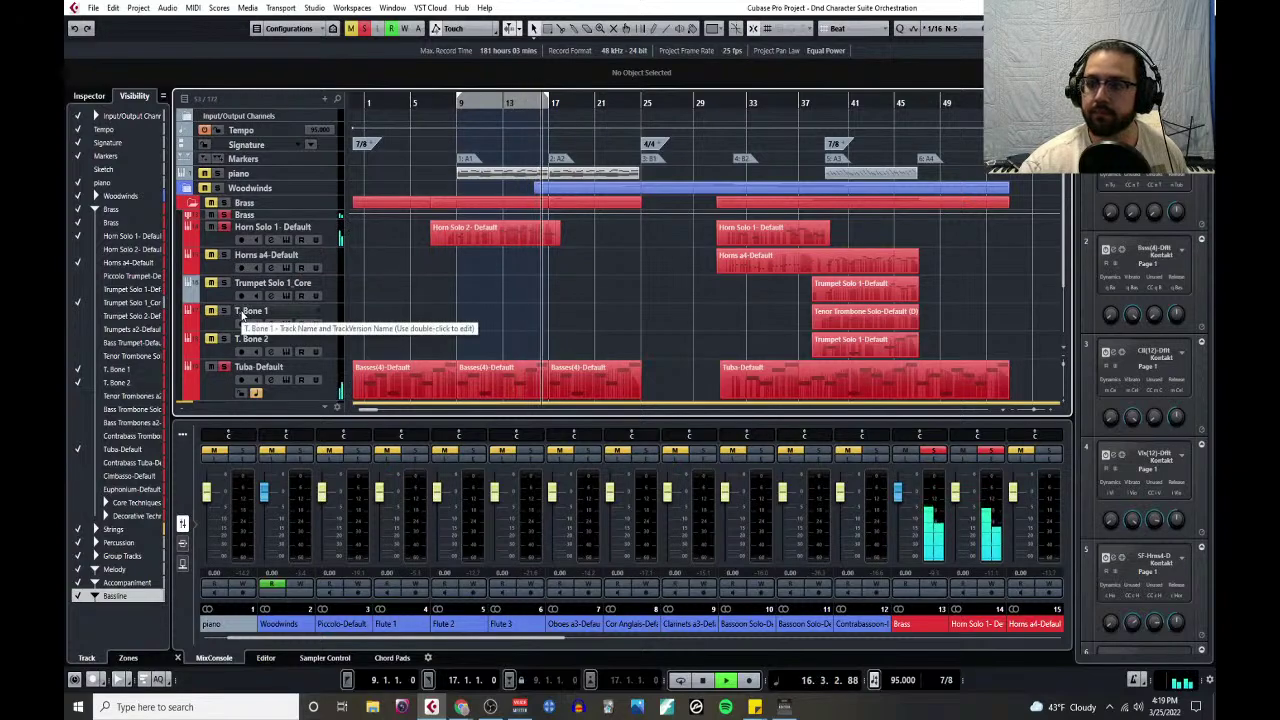
key(space)
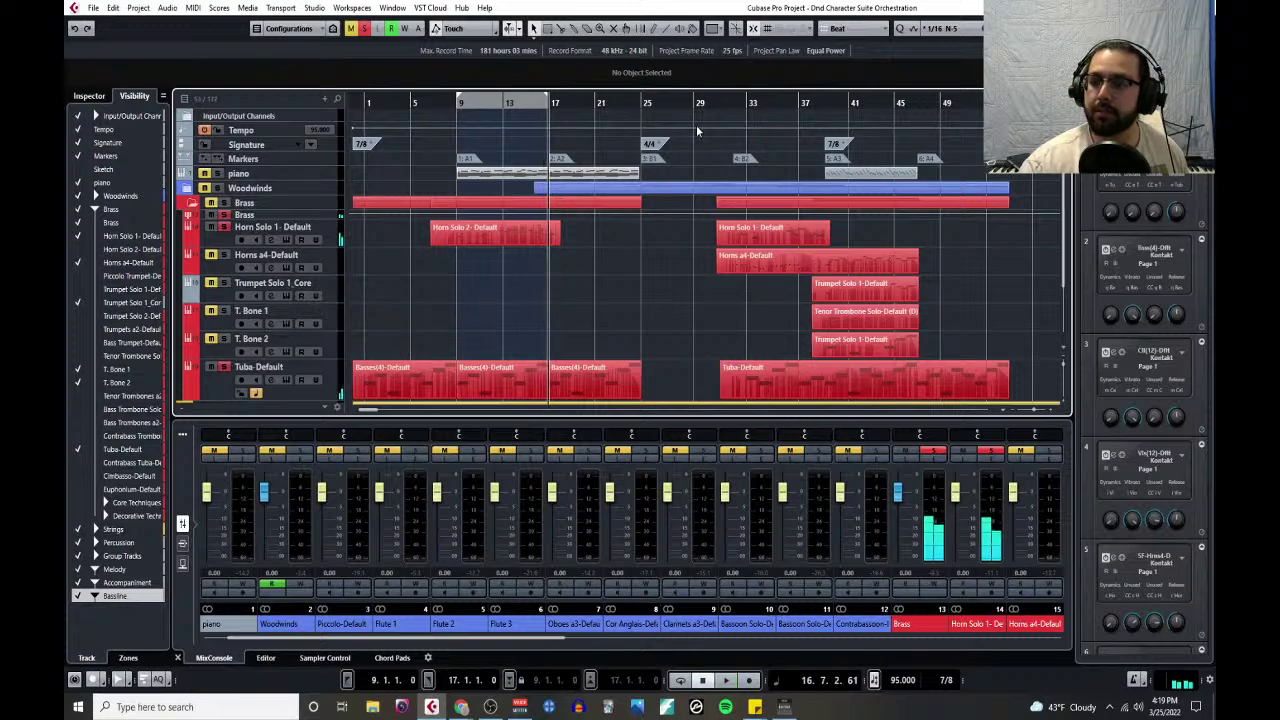
- Audition the soloed Horn Solo 1 part over its second event, up to about bar 37
click(733, 102)
drag(733, 102, 720, 253)
key(space)
key(g)
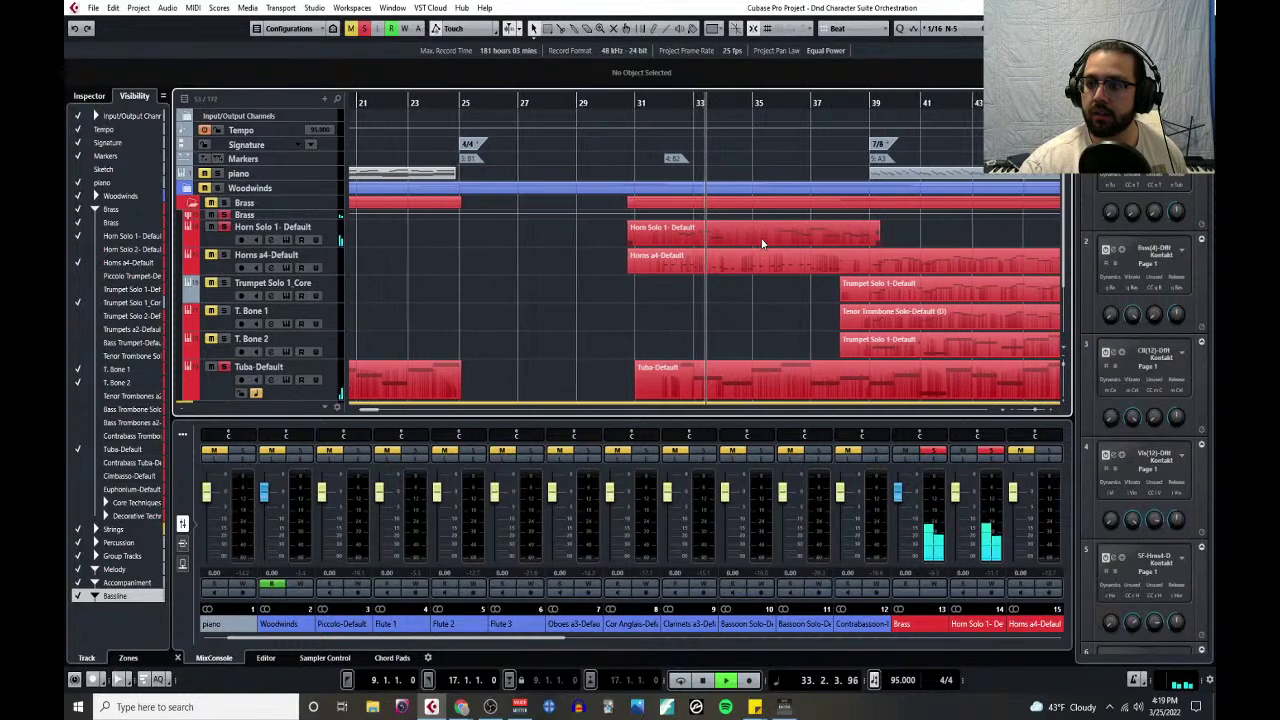
key(g)
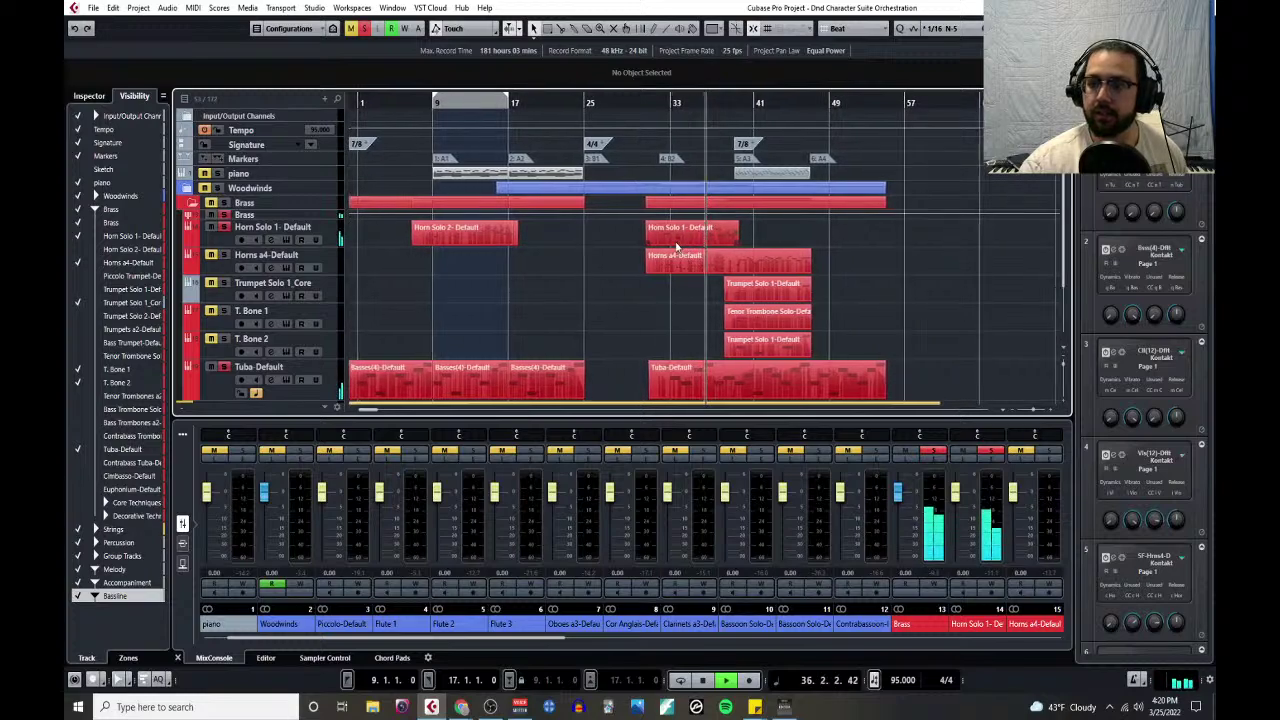
key(space)
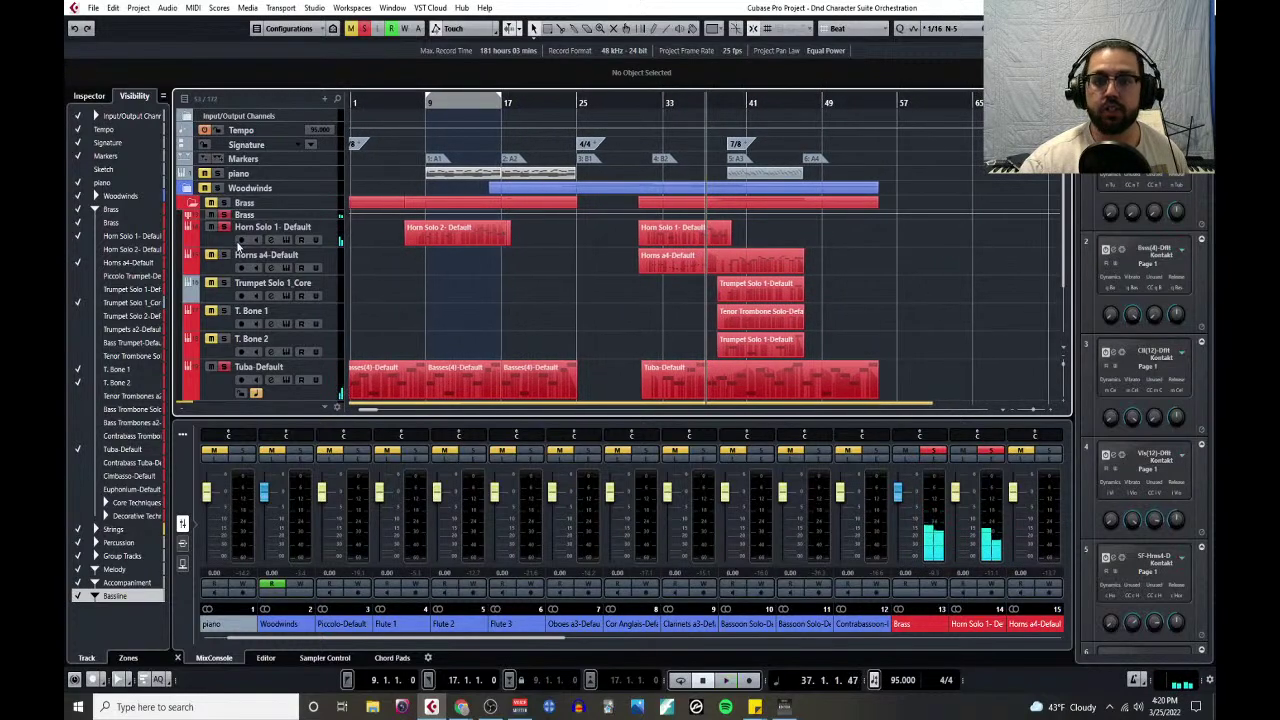
- Clear all solos and move the Horn Solo 1 track from the Brass folder into the Melody folder
click(365, 30)
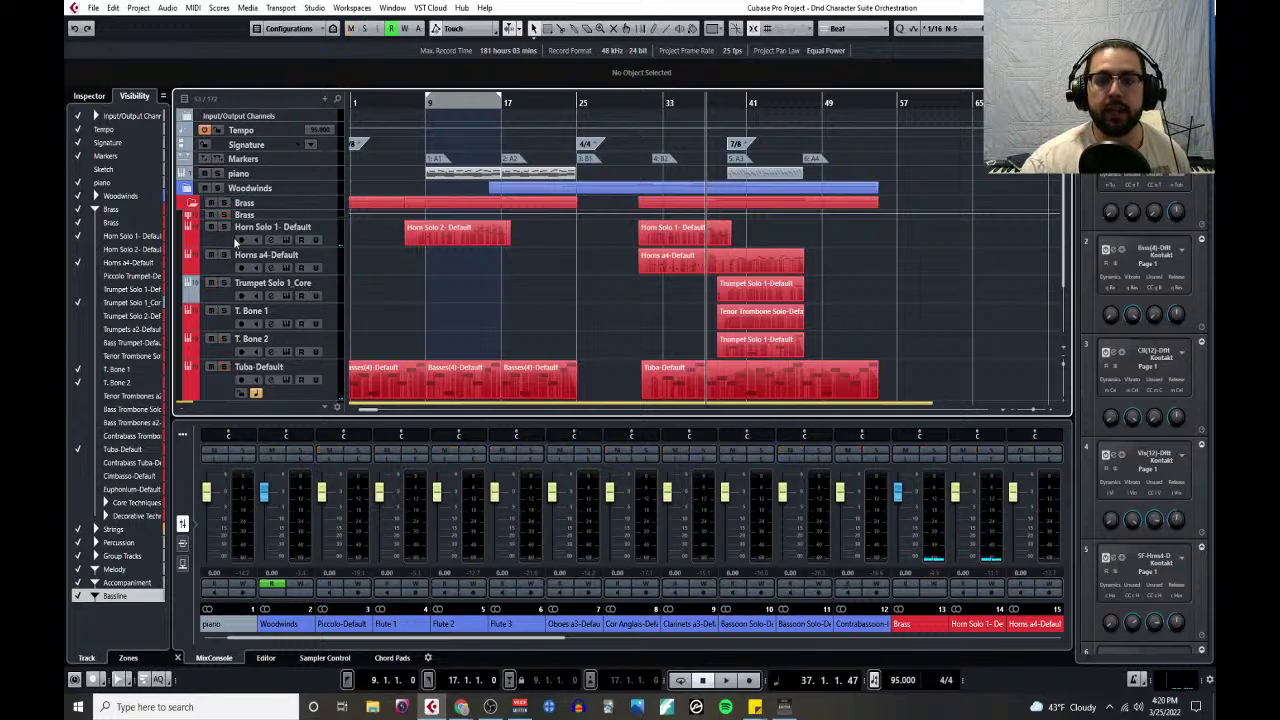
scroll(225, 241, down, 3)
scroll(215, 152, up, 1)
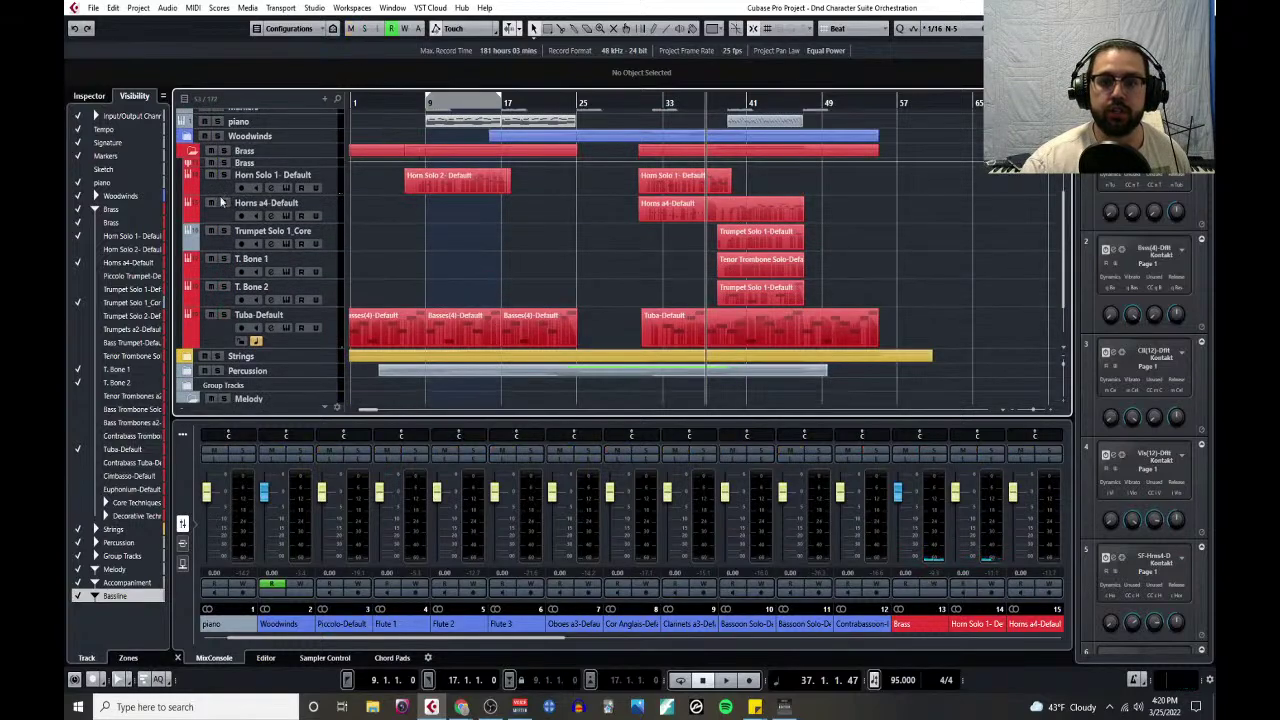
drag(223, 187, 237, 404)
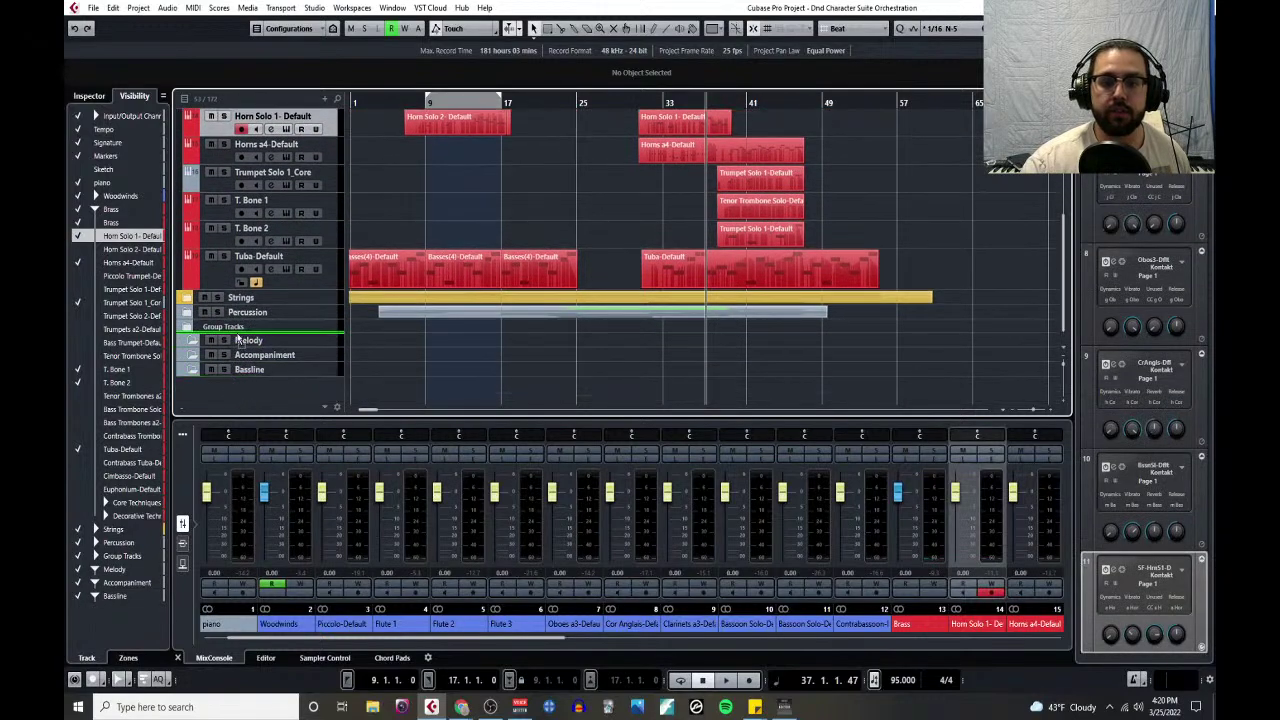
drag(240, 345, 240, 341)
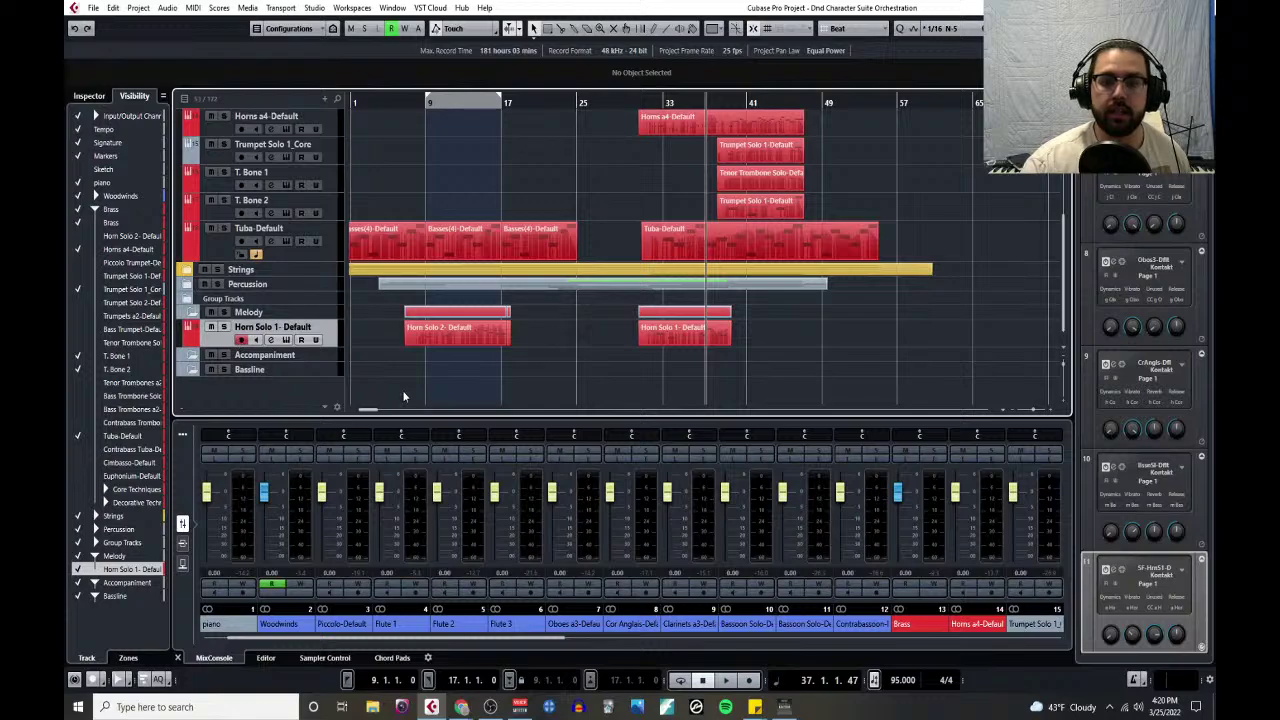
- Play from bar 17, collapse the Brass folder and expand the Strings folder to look for the melody in section A2
scroll(330, 330, up, 4)
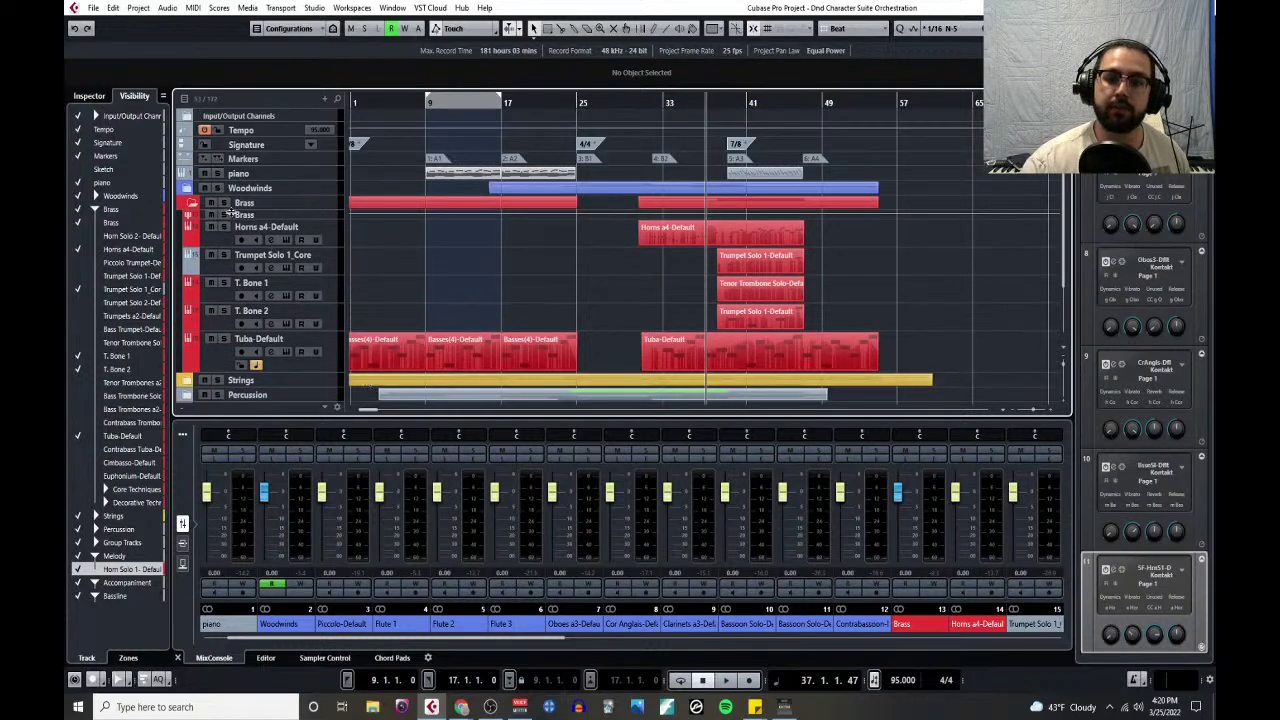
click(500, 100)
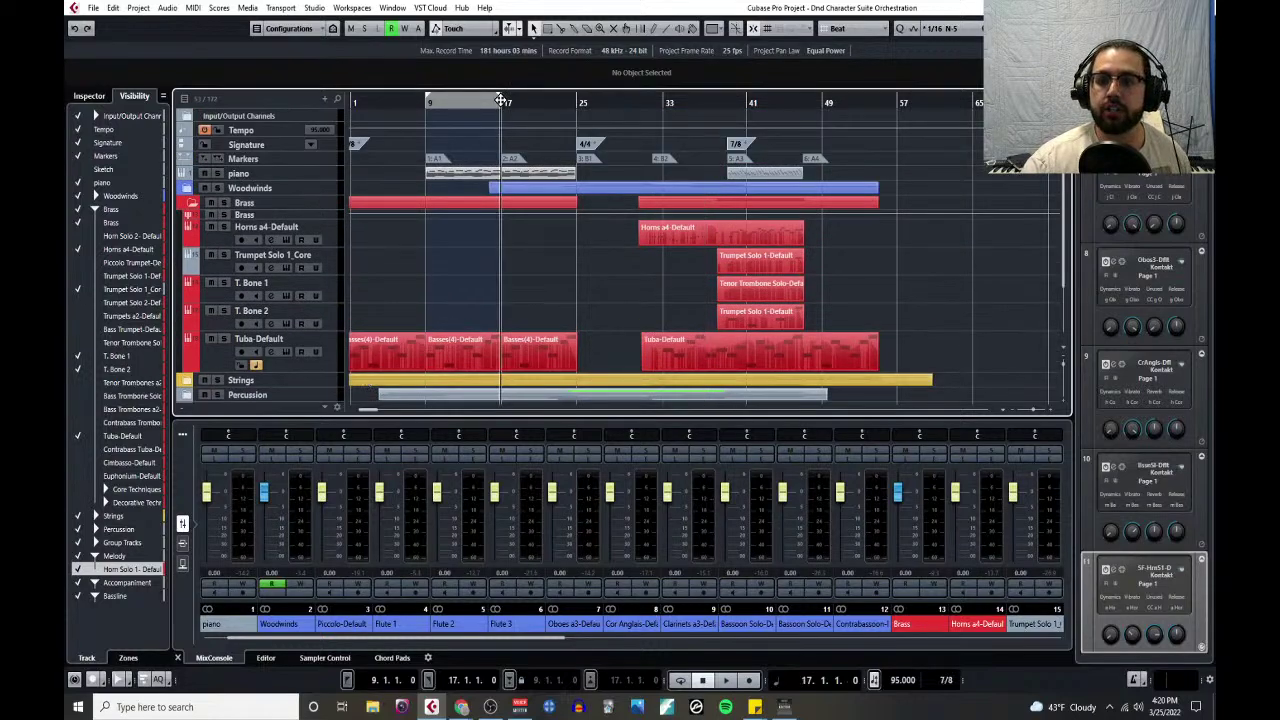
scroll(540, 255, down, 4)
scroll(598, 196, up, 4)
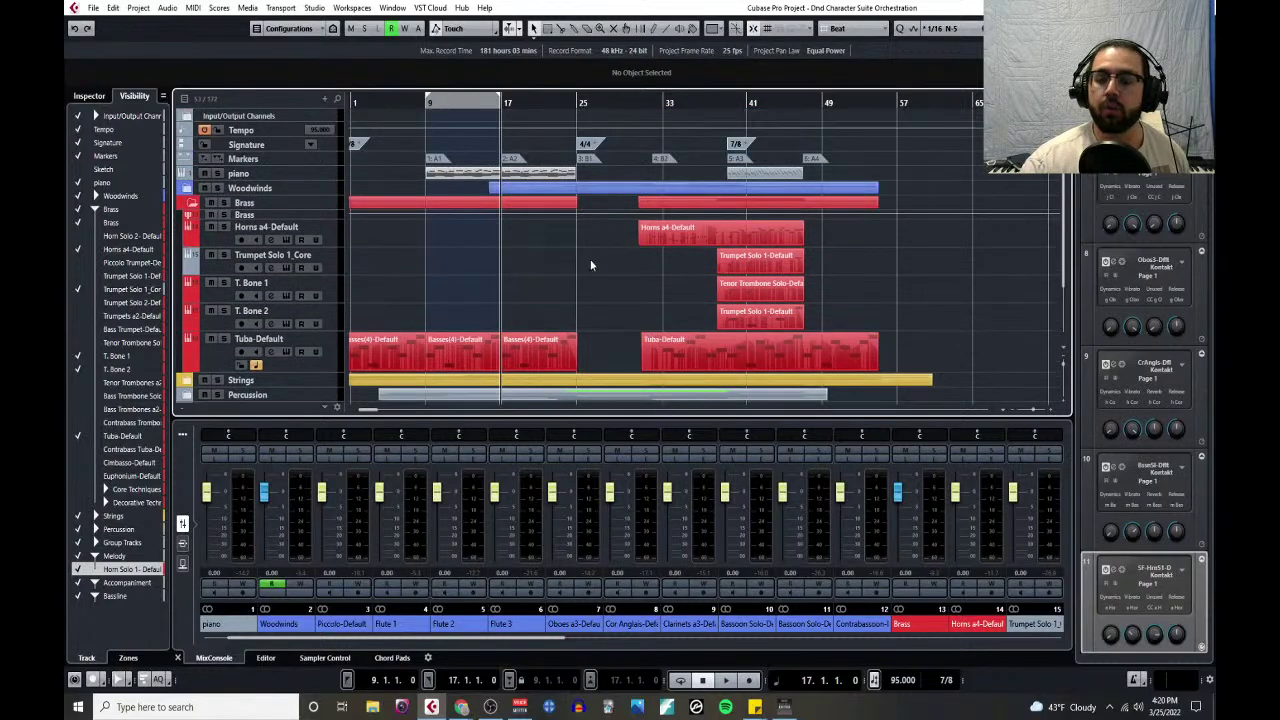
key(space)
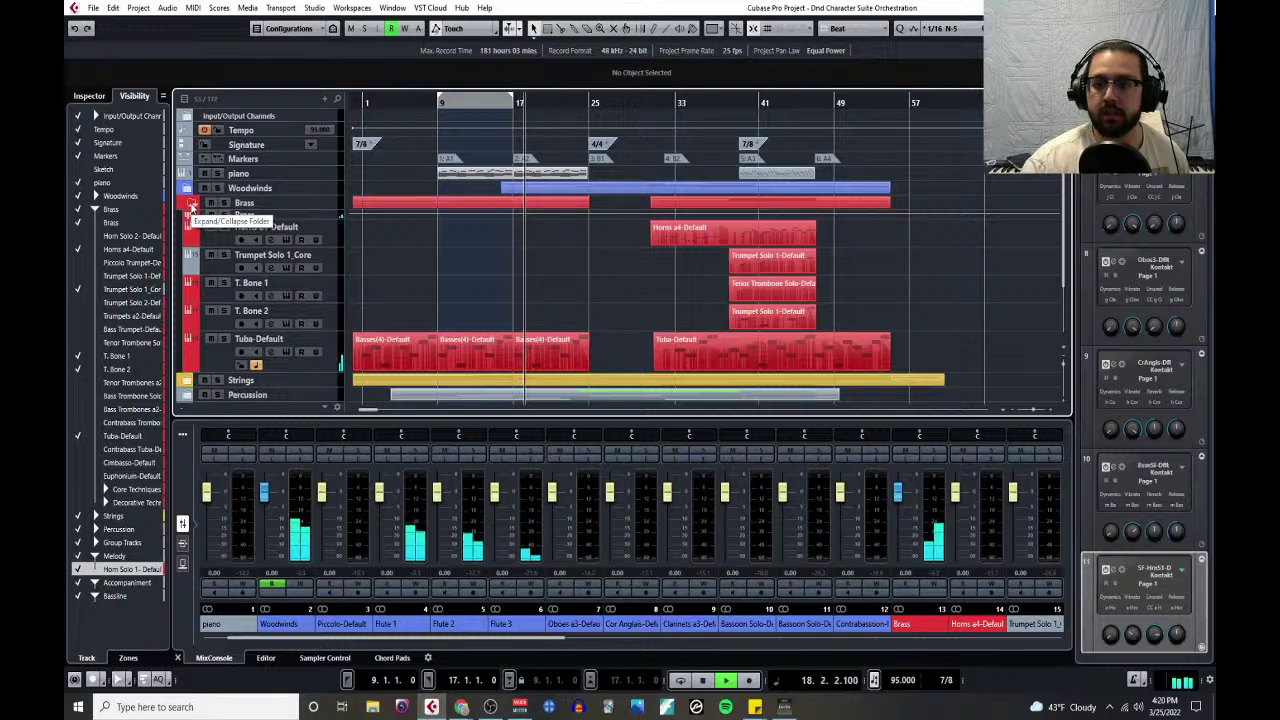
click(190, 203)
click(189, 218)
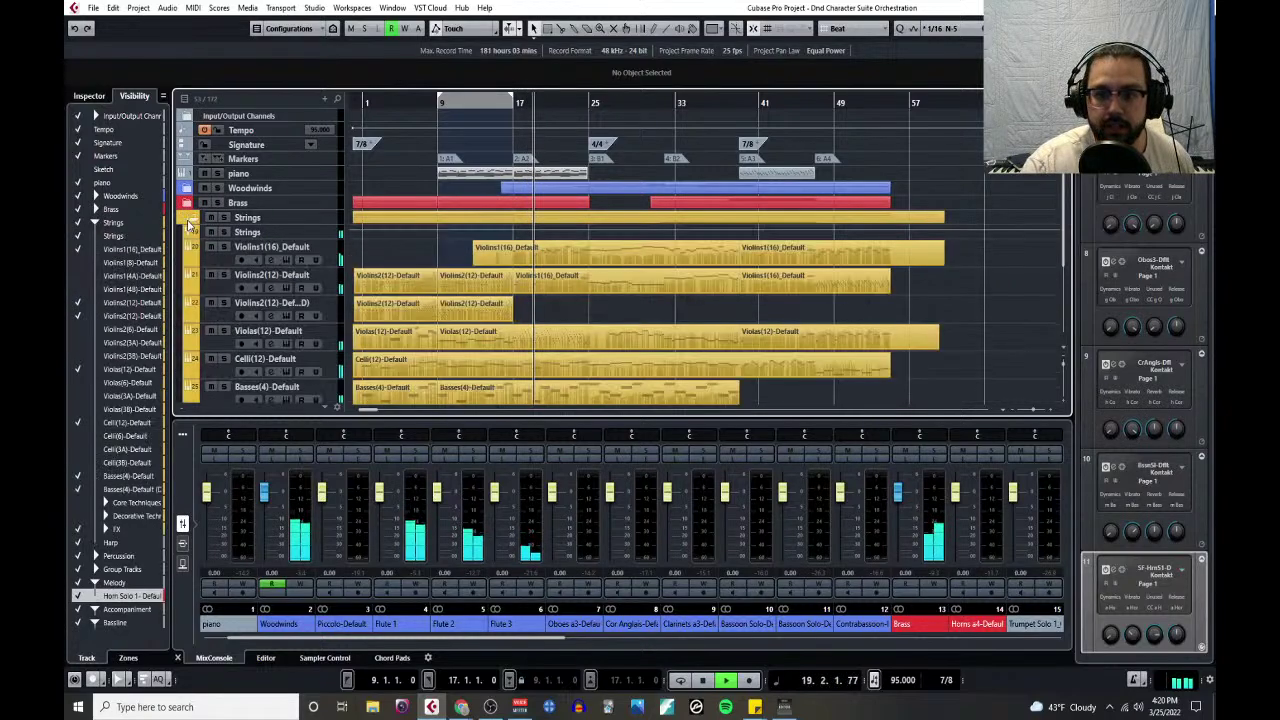
- Solo the Violins1(16) and first Violins2(12) tracks and audition their parts up to bar 25
key(h)
key(h)
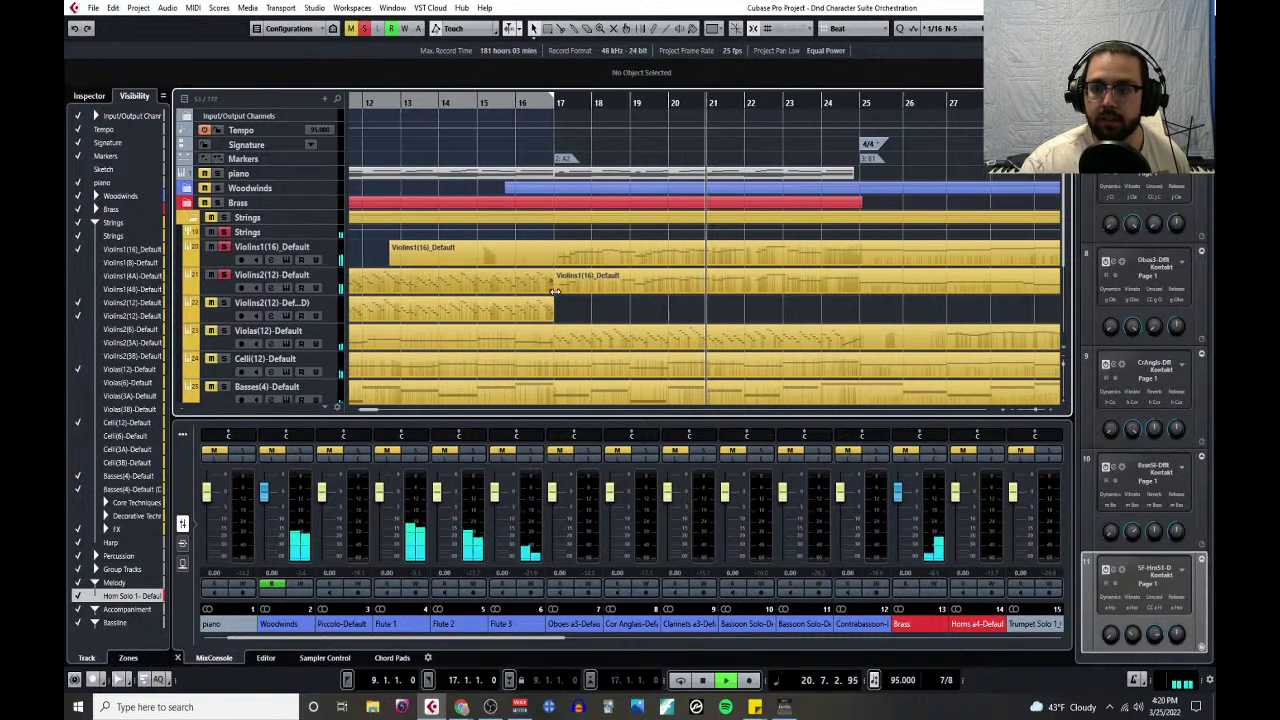
scroll(620, 292, down, 4)
scroll(614, 278, up, 5)
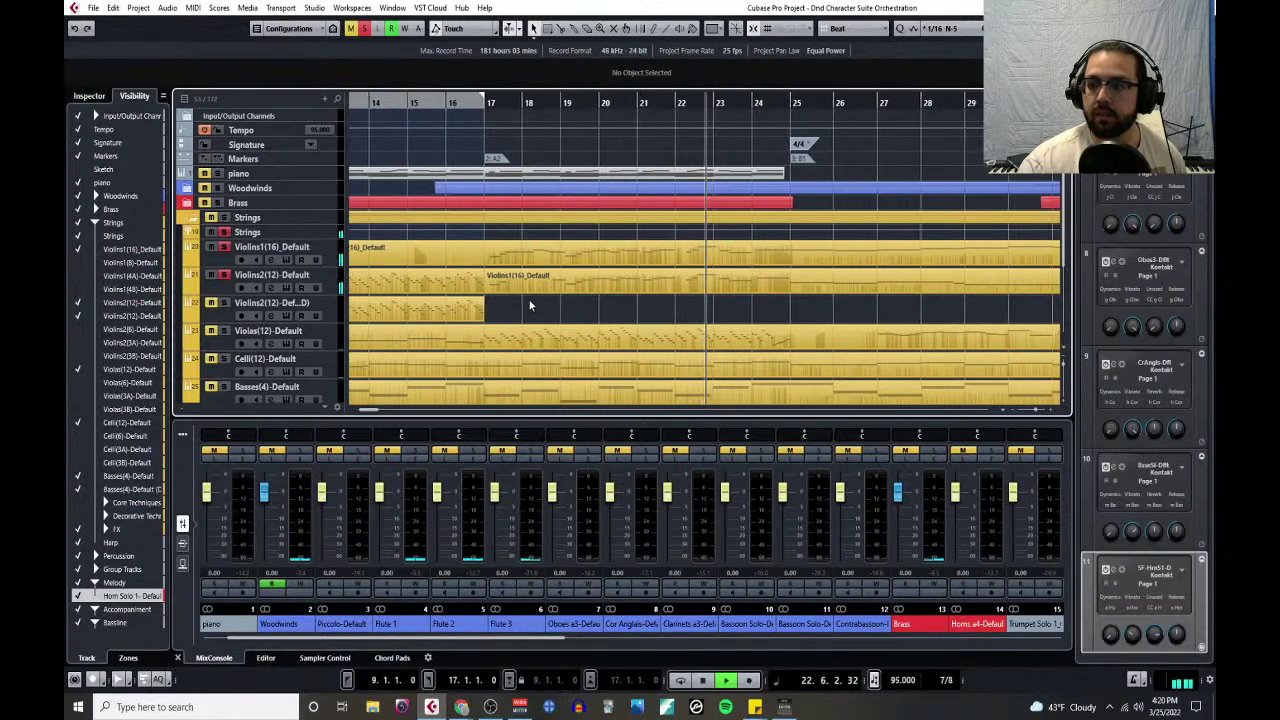
key(g)
key(g)
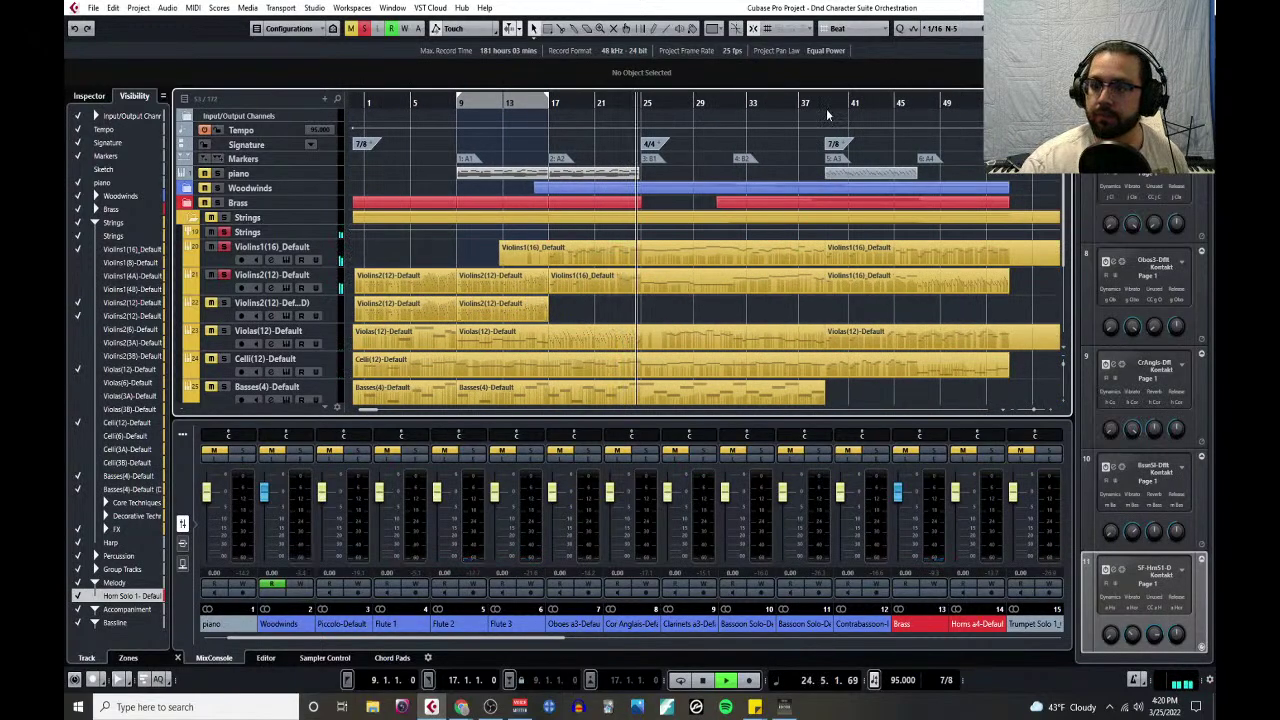
key(space)
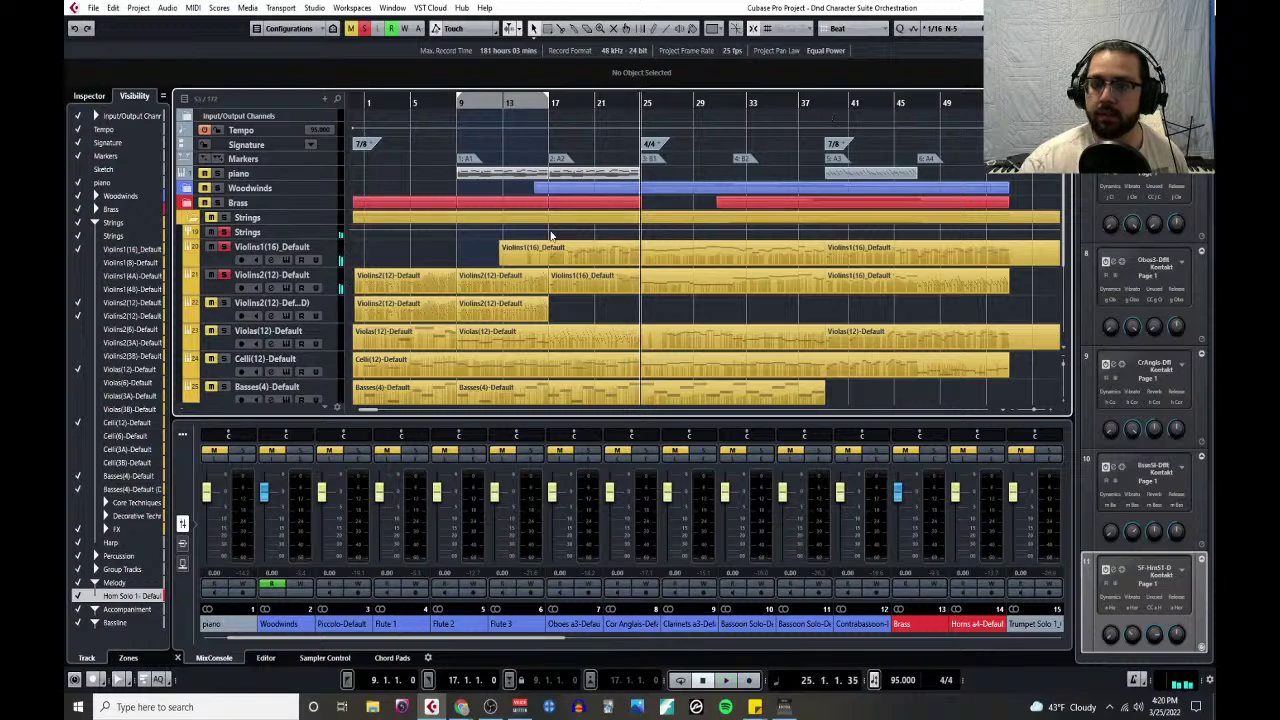
- Duplicate the Violins1(16) track with its events inside the Strings folder
click(213, 262)
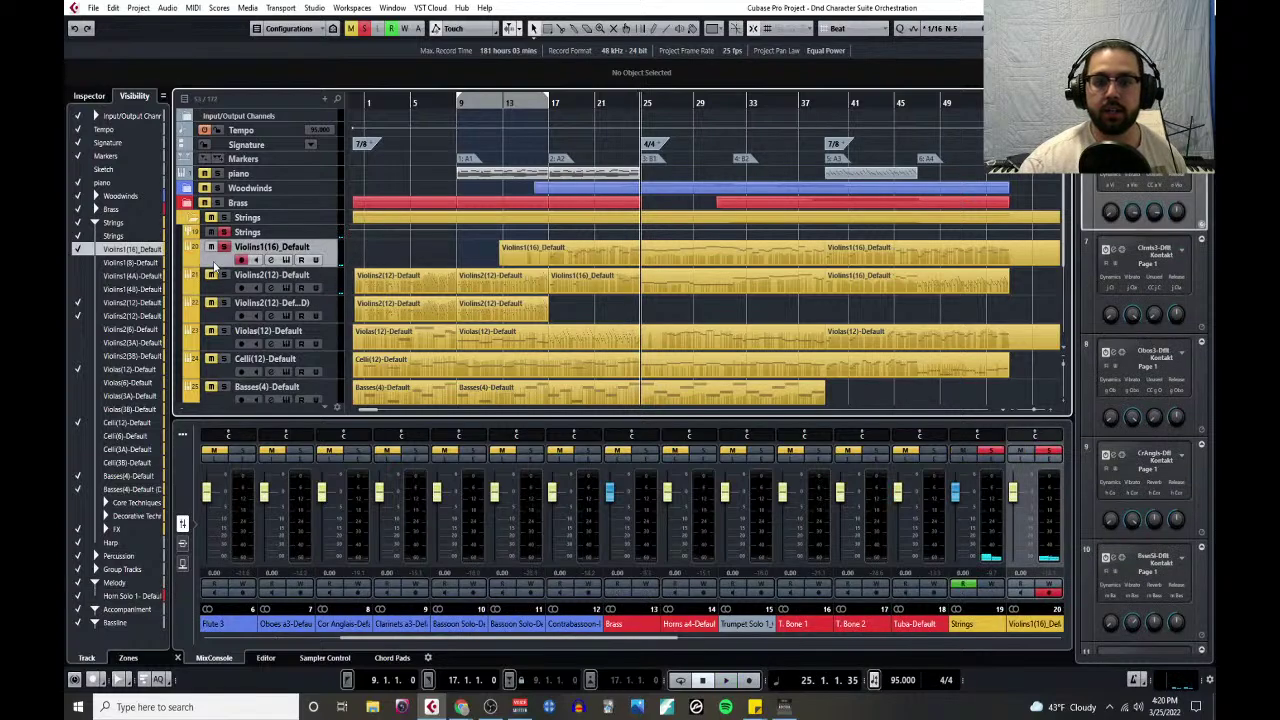
right_click(213, 262)
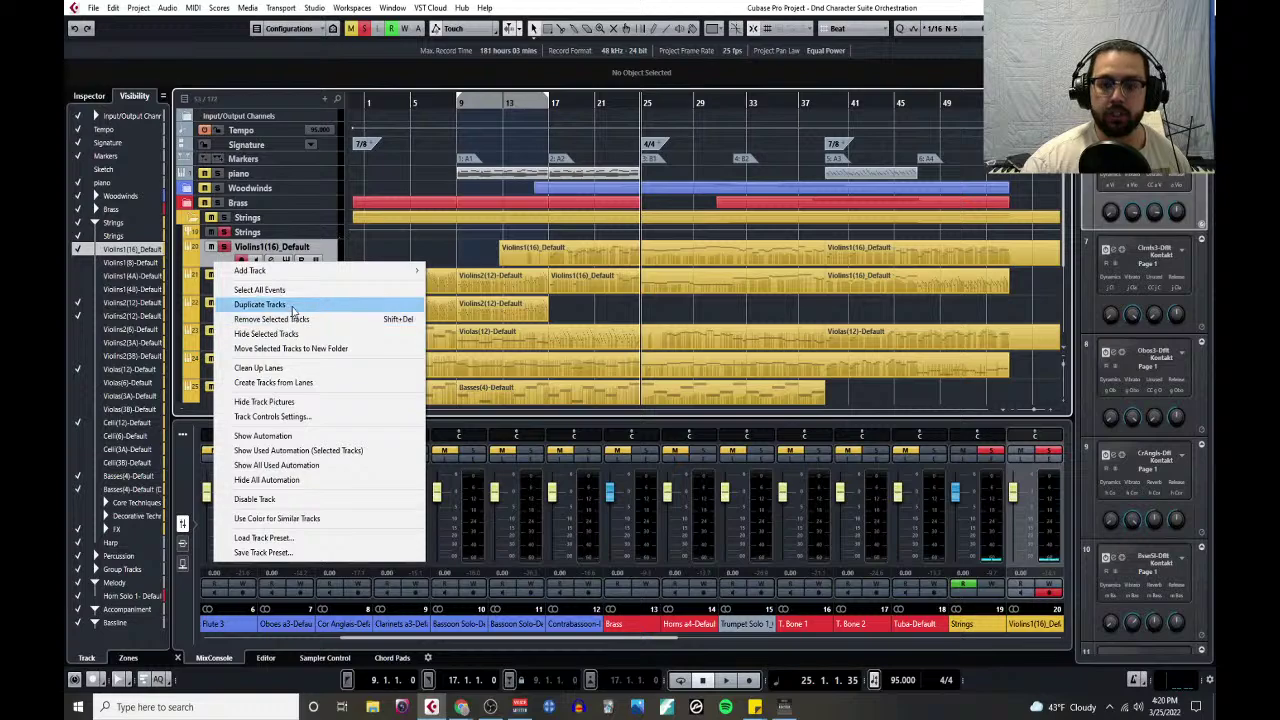
key(Escape)
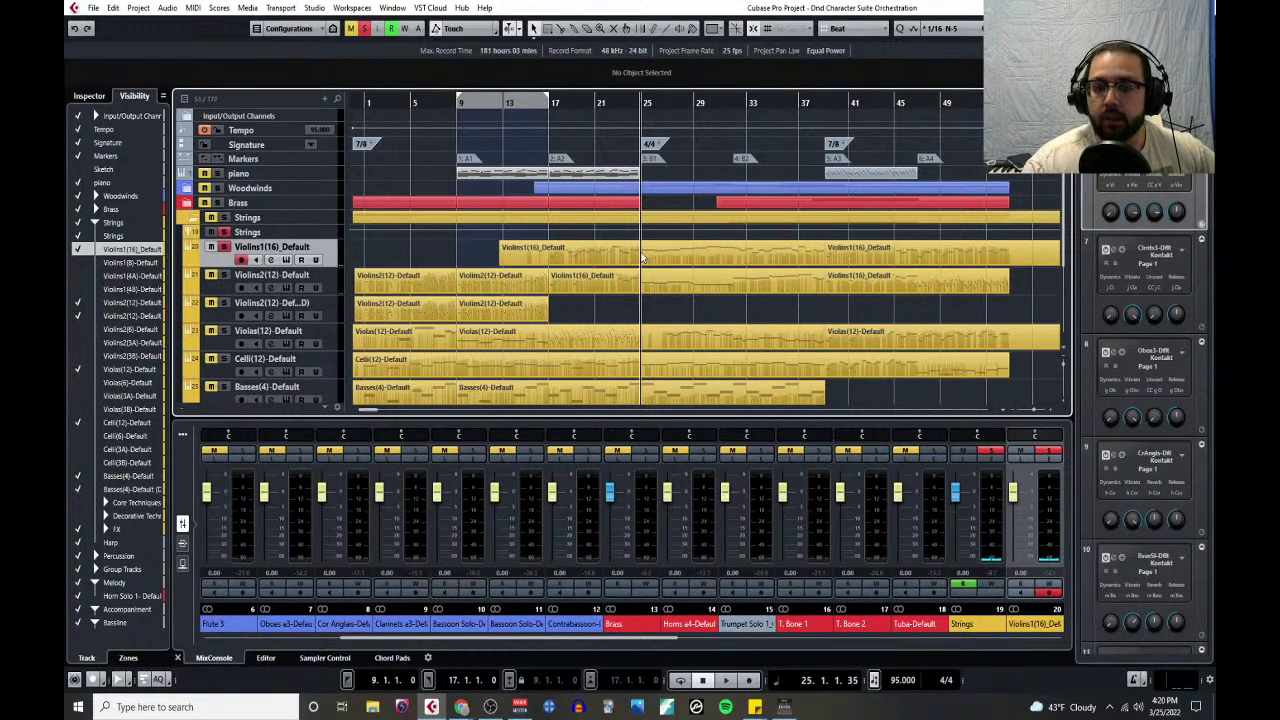
key(ctrl+shift+d)
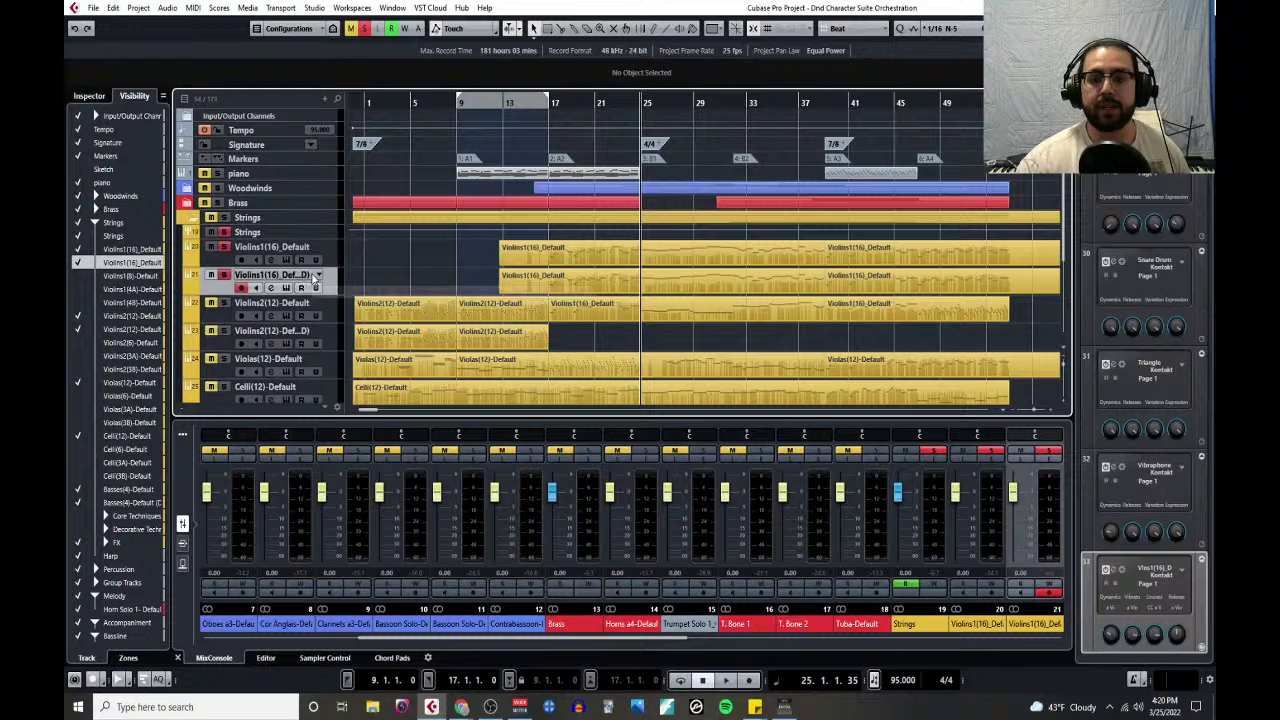
scroll(390, 265, up, 5)
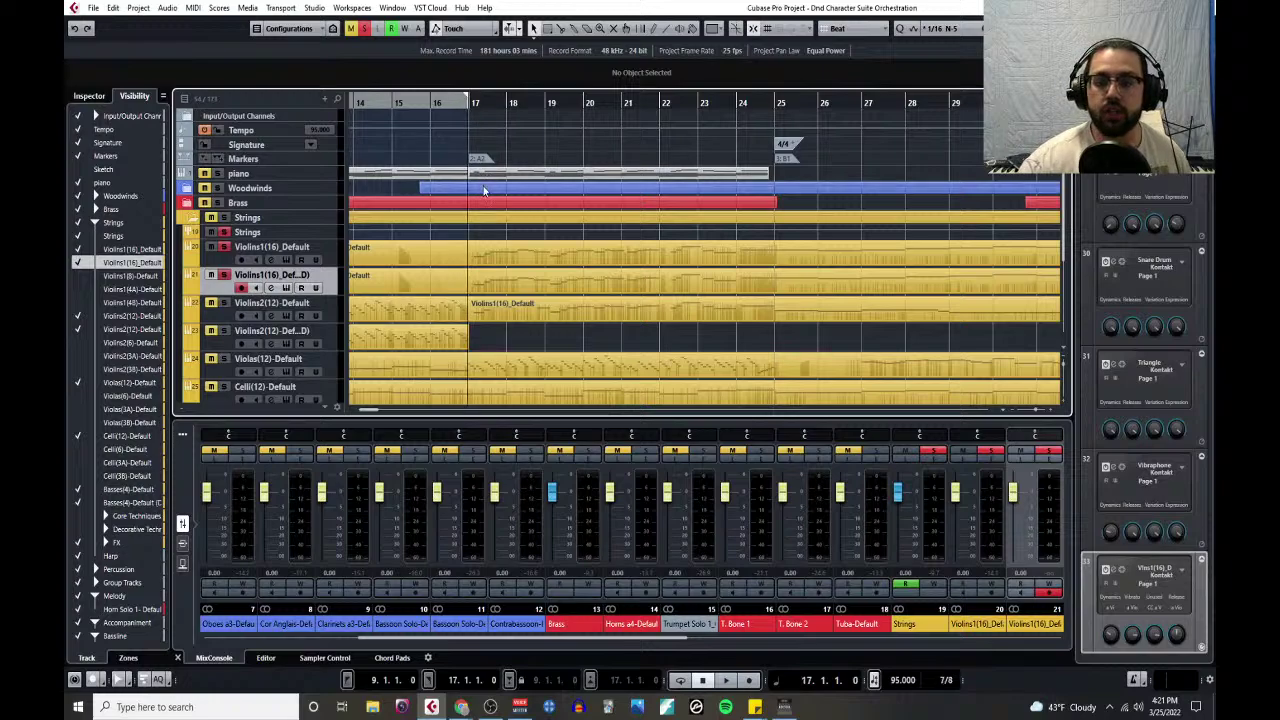
- Audition the original and duplicate Violins1(16) tracks from bar 17 through section A2 to bar 25
click(229, 262)
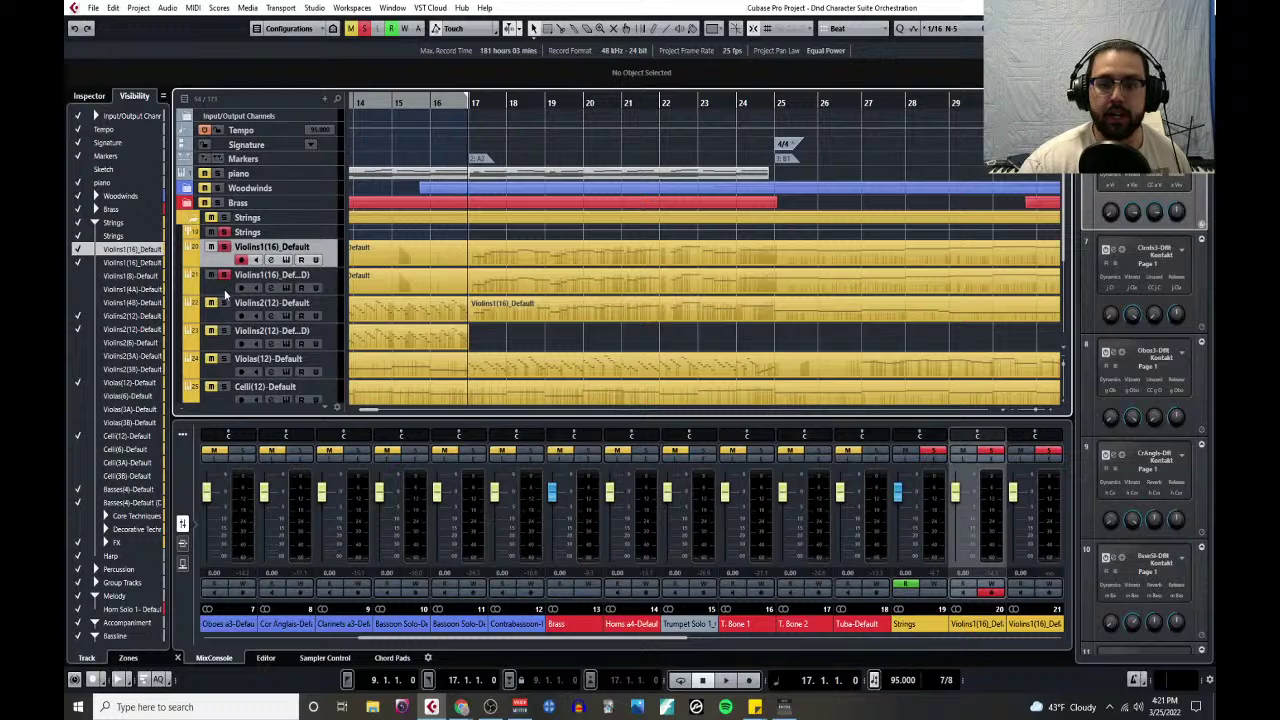
click(226, 293)
click(225, 262)
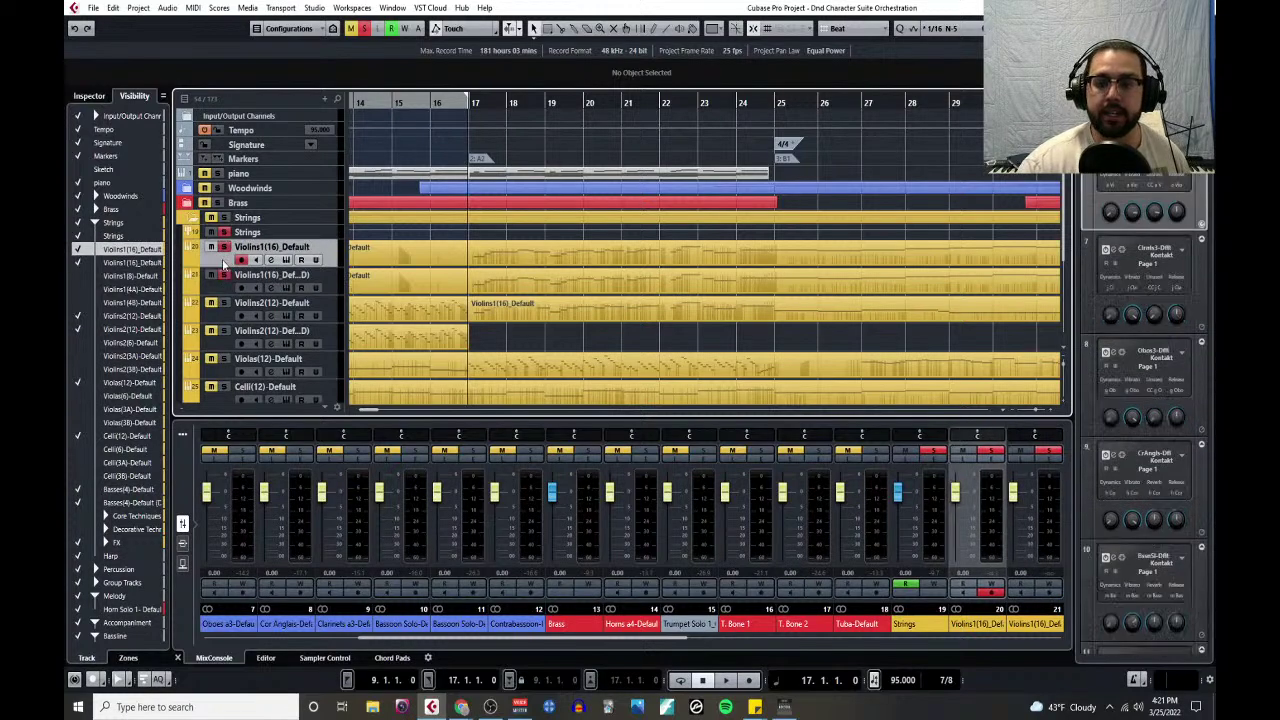
key(space)
scroll(709, 277, down, 3)
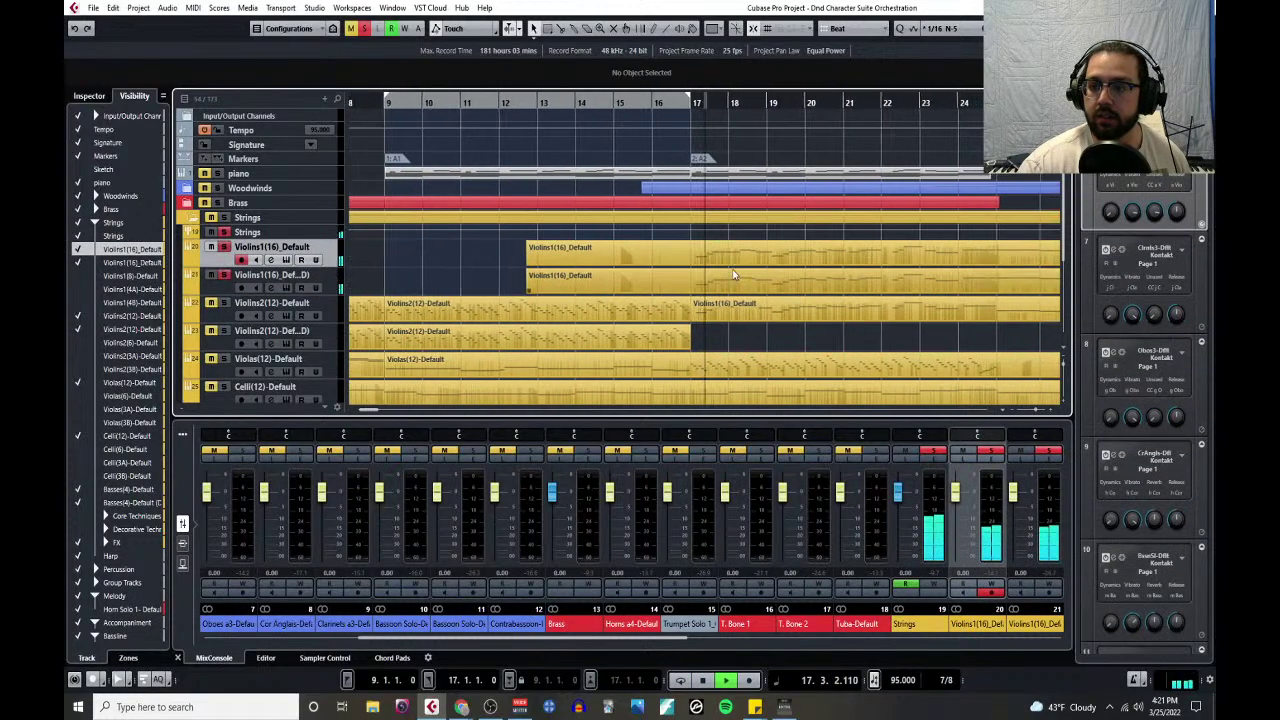
scroll(633, 281, right, 3)
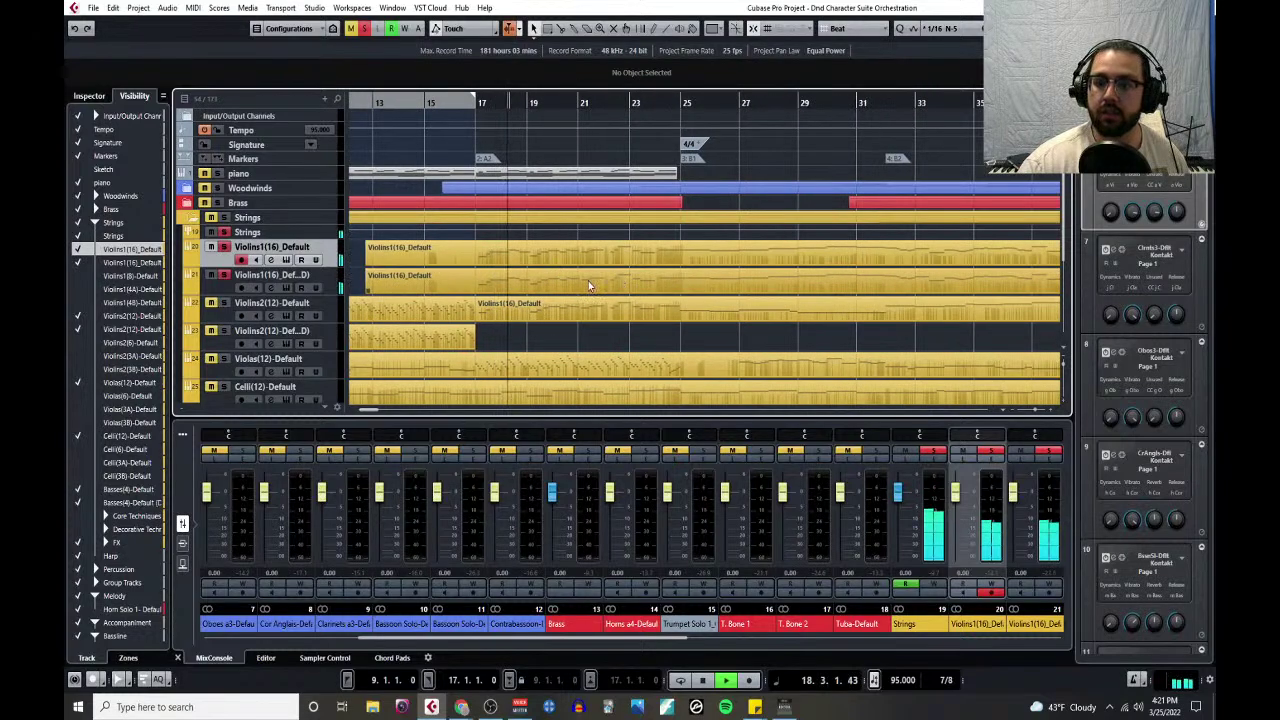
scroll(588, 283, up, 2)
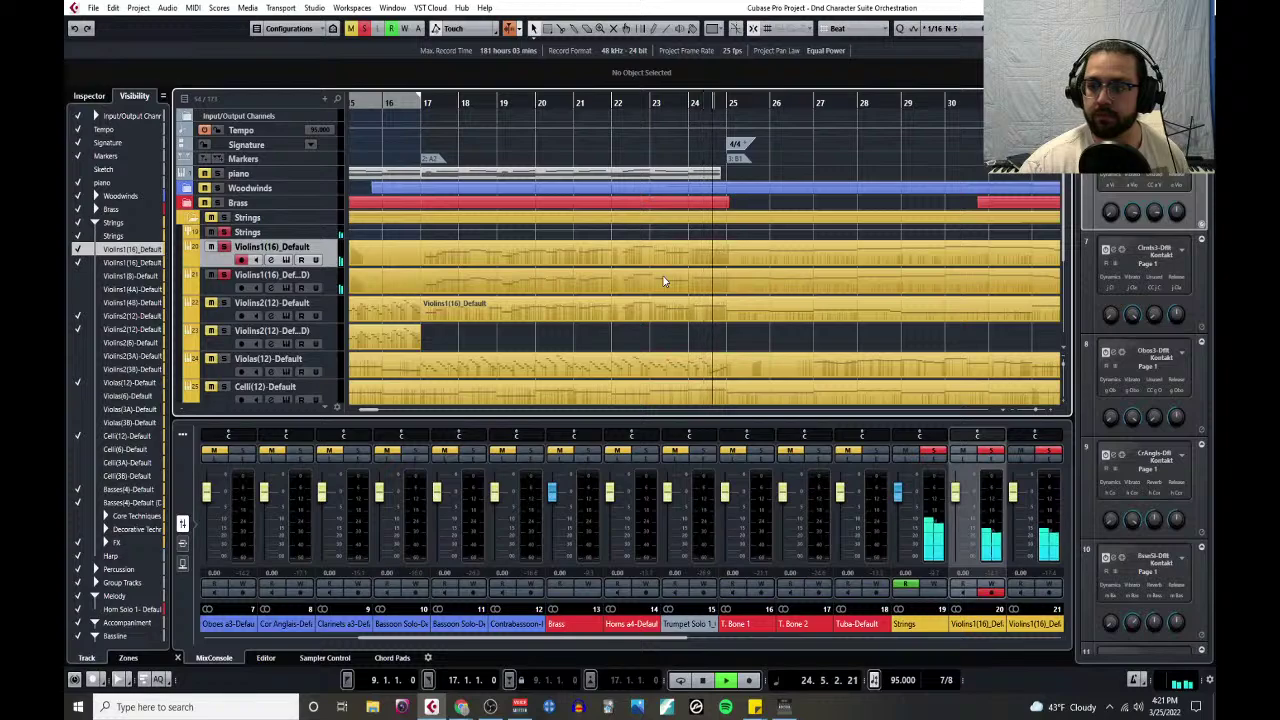
key(space)
- Examine the Violins1(16) parts around the start of section B1, replaying the transition into bar 25 from late in bar 23
key(h)
key(h)
key(h)
key(h)
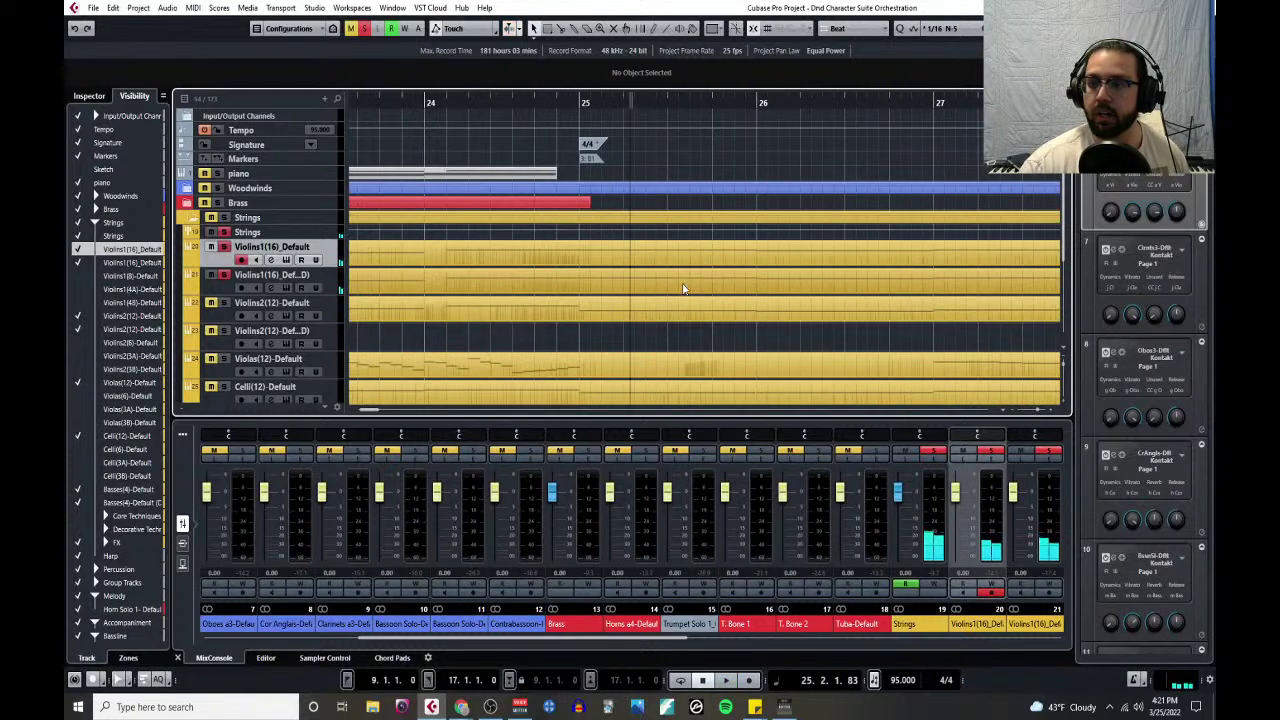
scroll(679, 278, down, 2)
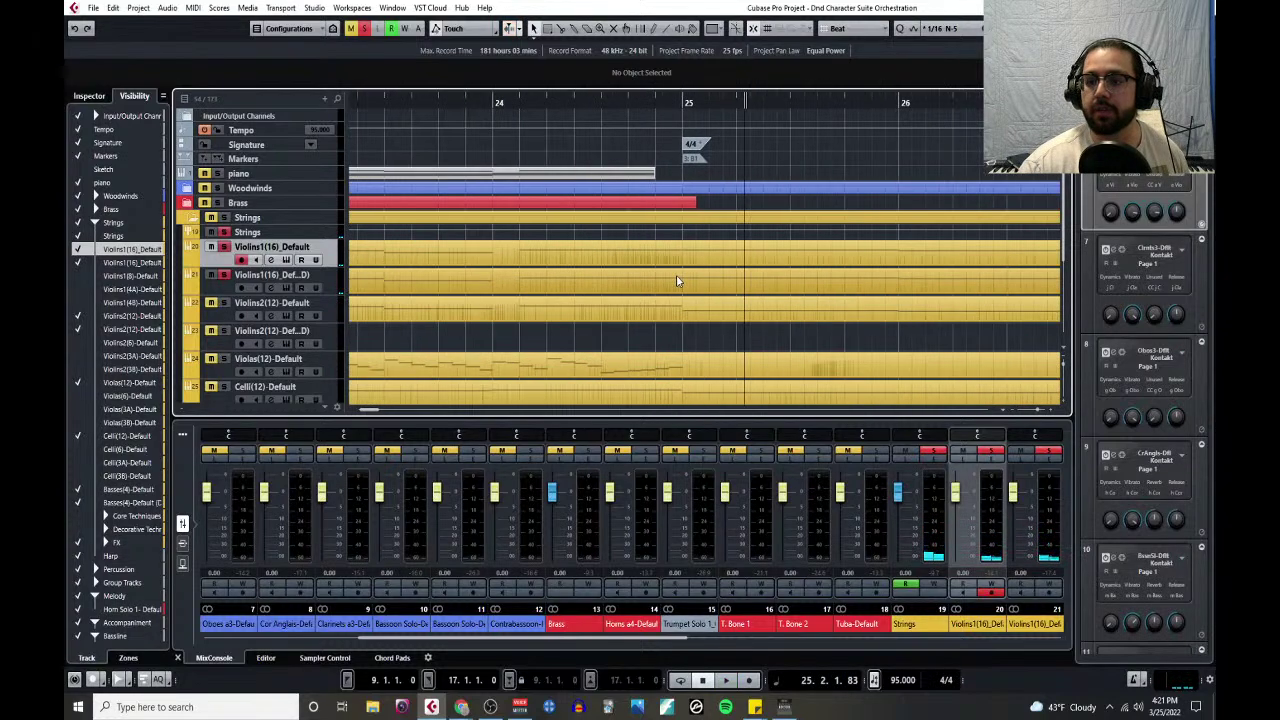
scroll(551, 289, down, 3)
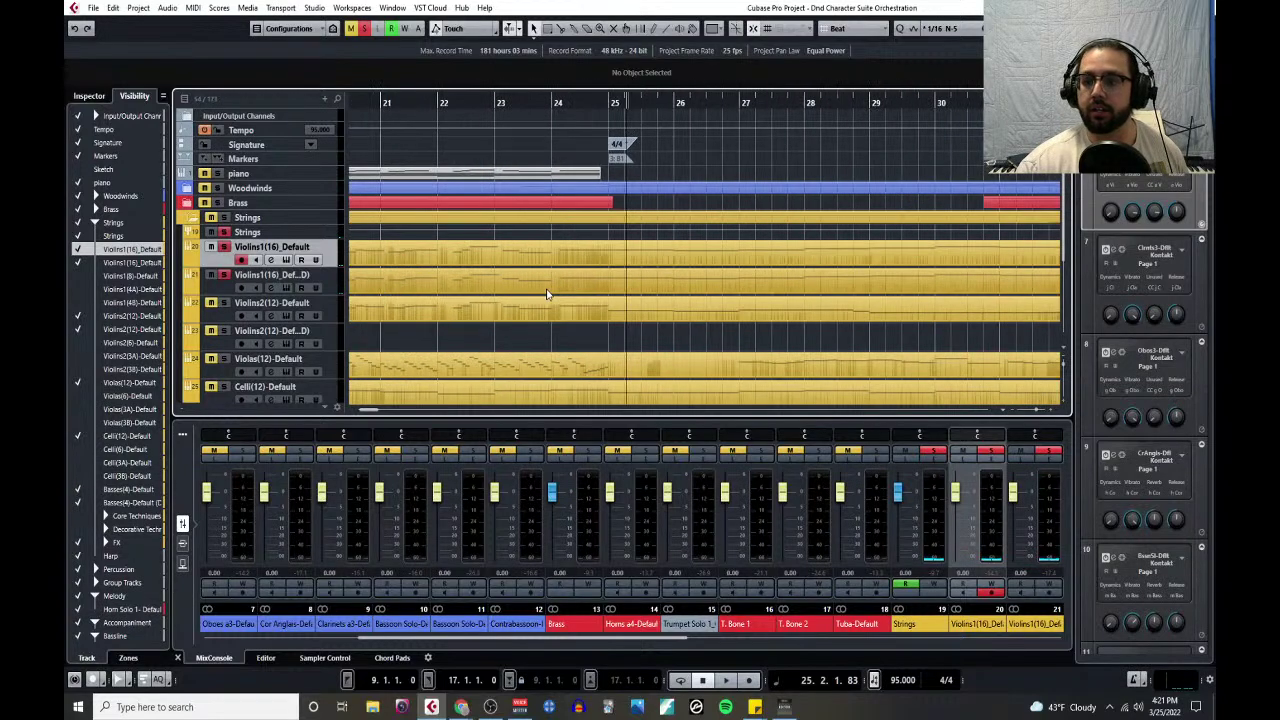
click(541, 100)
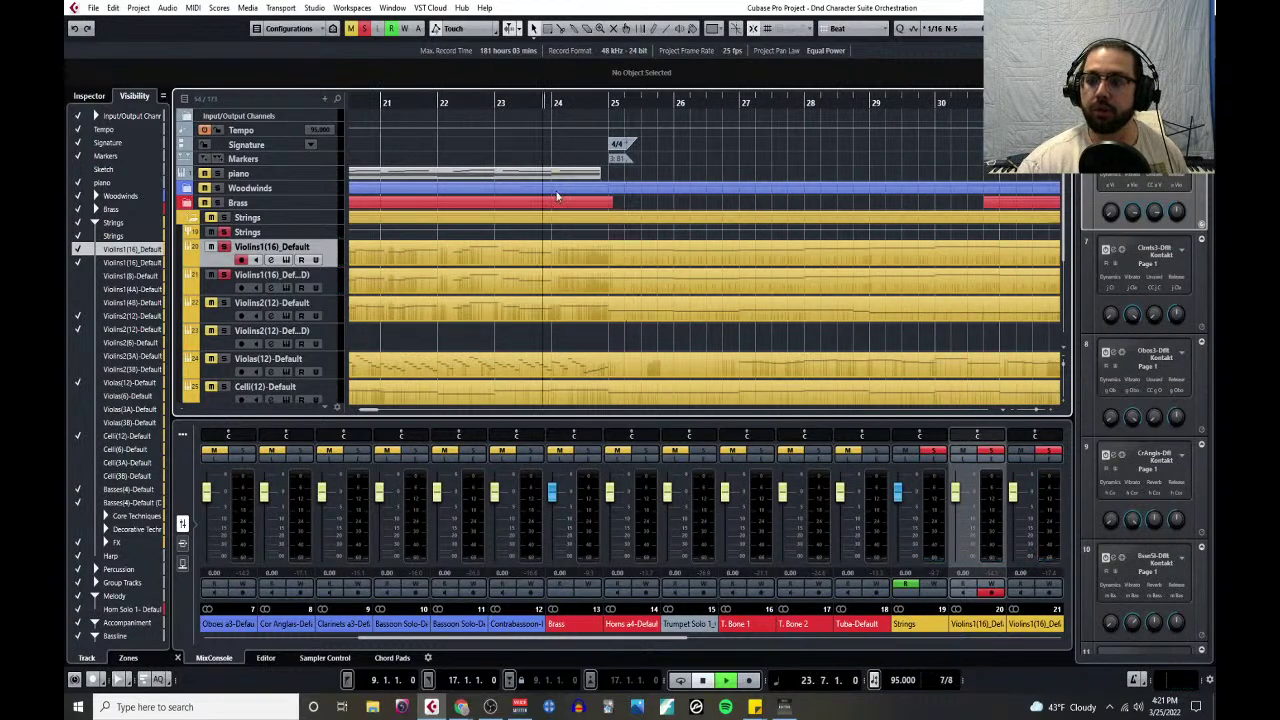
key(space)
scroll(557, 196, up, 3)
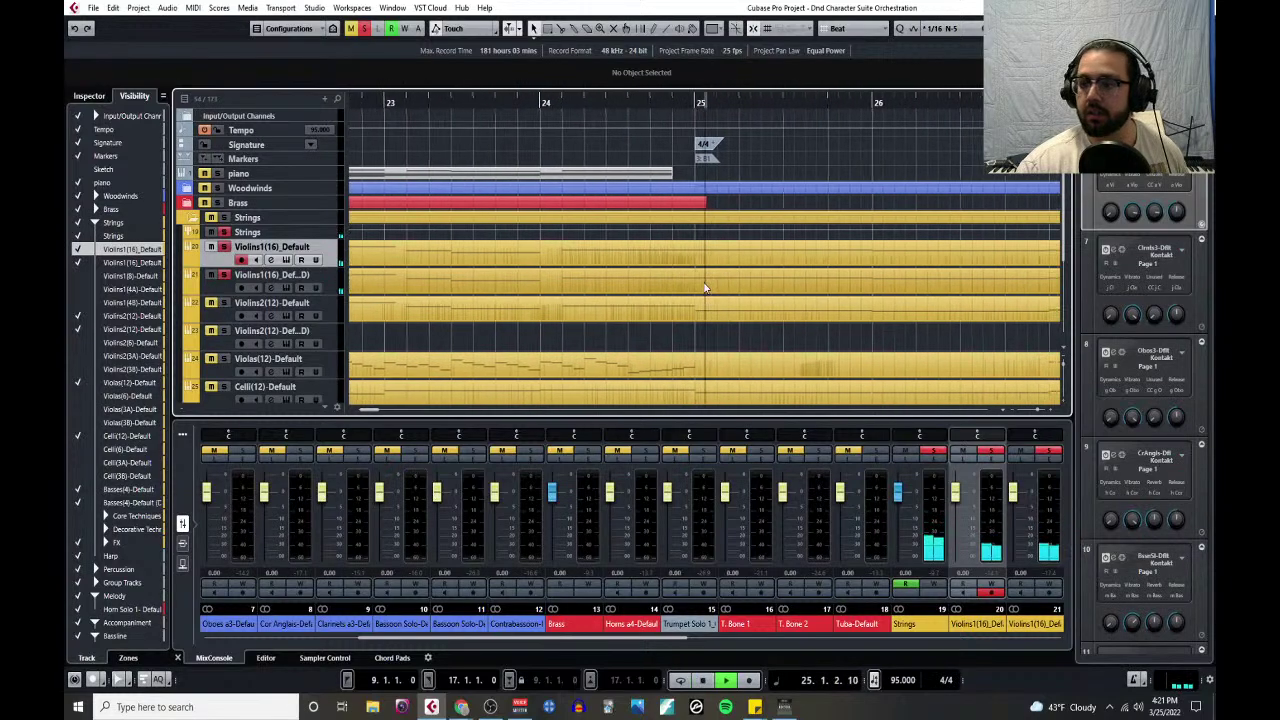
scroll(700, 280, down, 3)
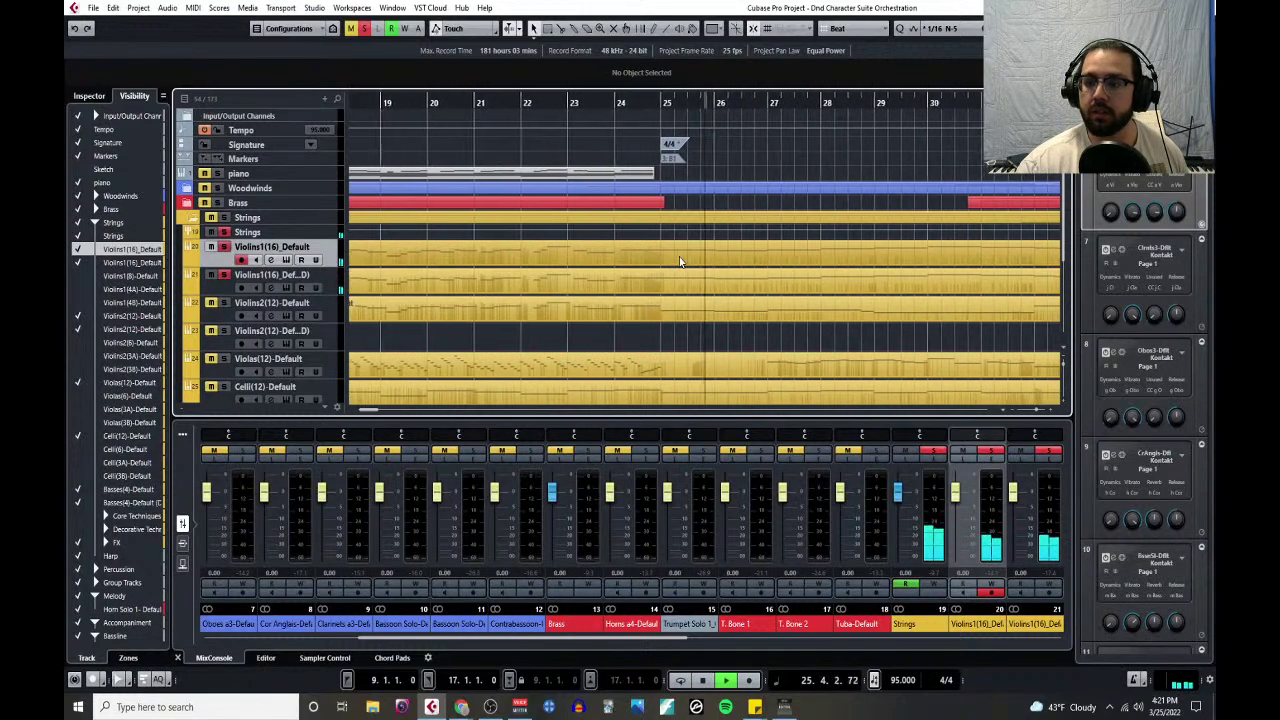
- Place the playback cursor at bar 25 and check the original Violins1(16) part's notes there in the Key Editor
click(680, 262)
key(space)
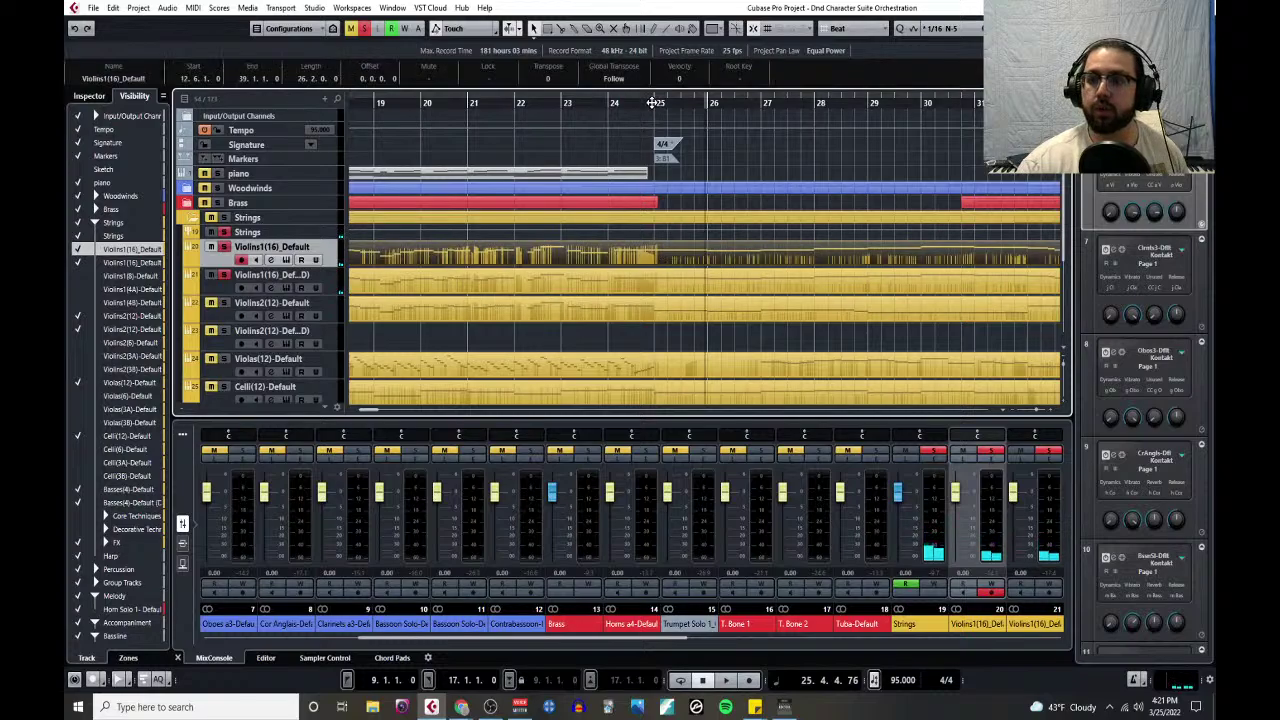
click(652, 103)
click(192, 8)
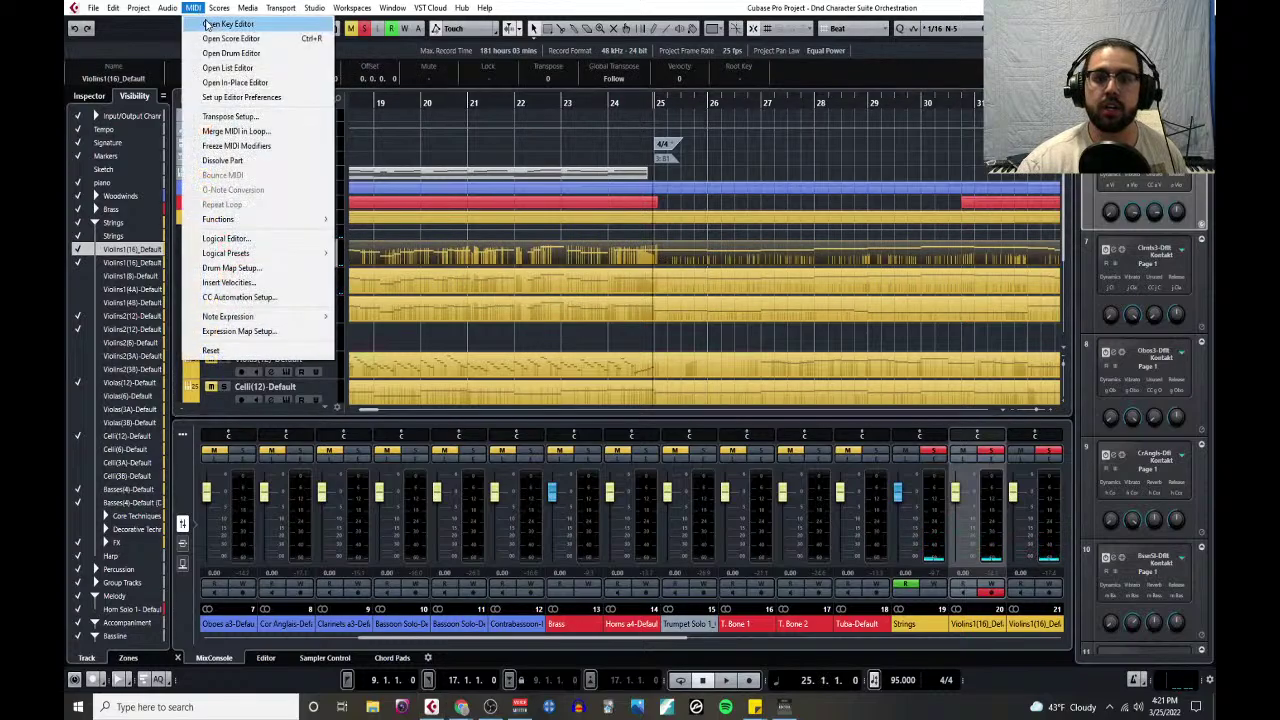
click(229, 27)
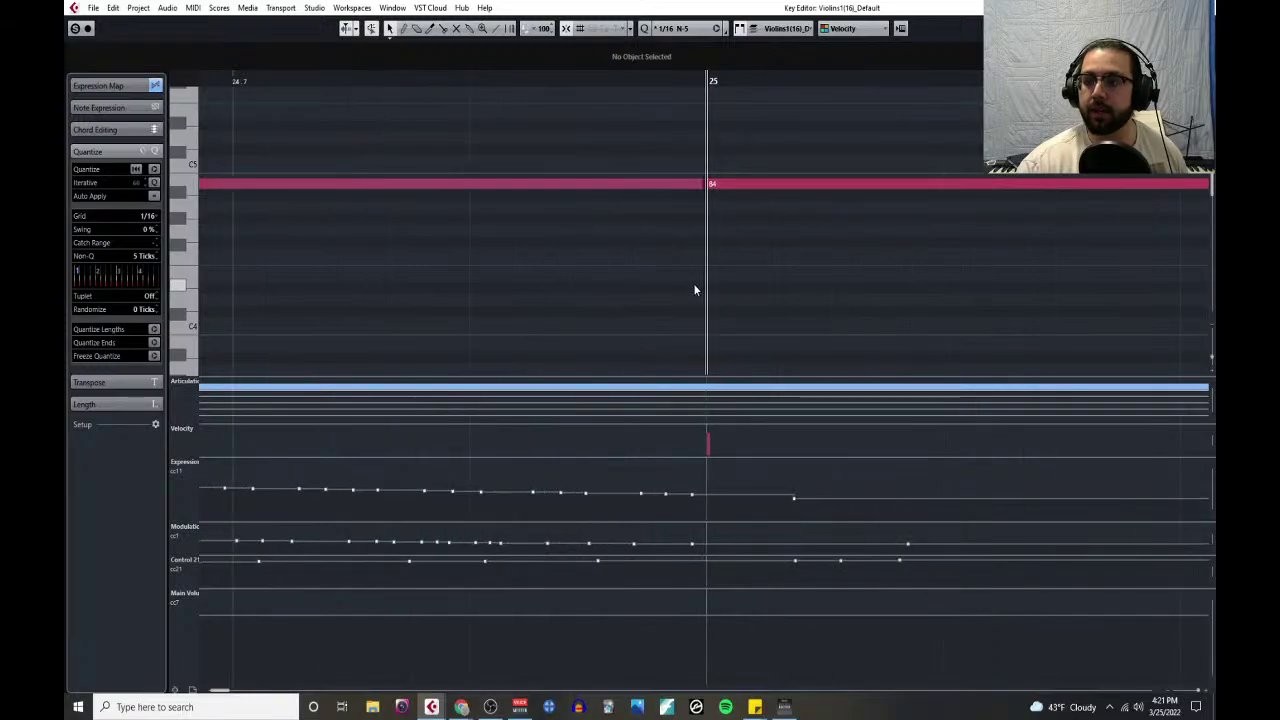
key(g)
key(Return)
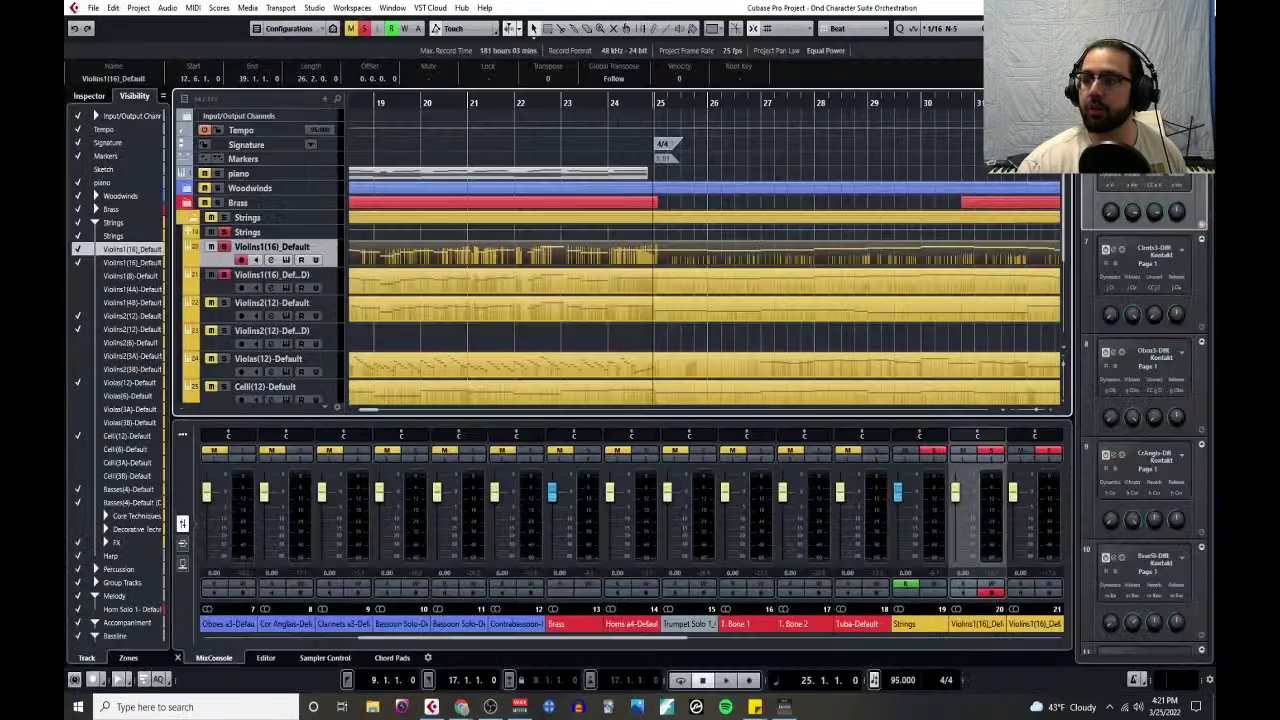
- Split the parts on both the original and duplicate Violins1(16) tracks at bar 25
right_click(662, 252)
click(690, 255)
scroll(680, 277, up, 6)
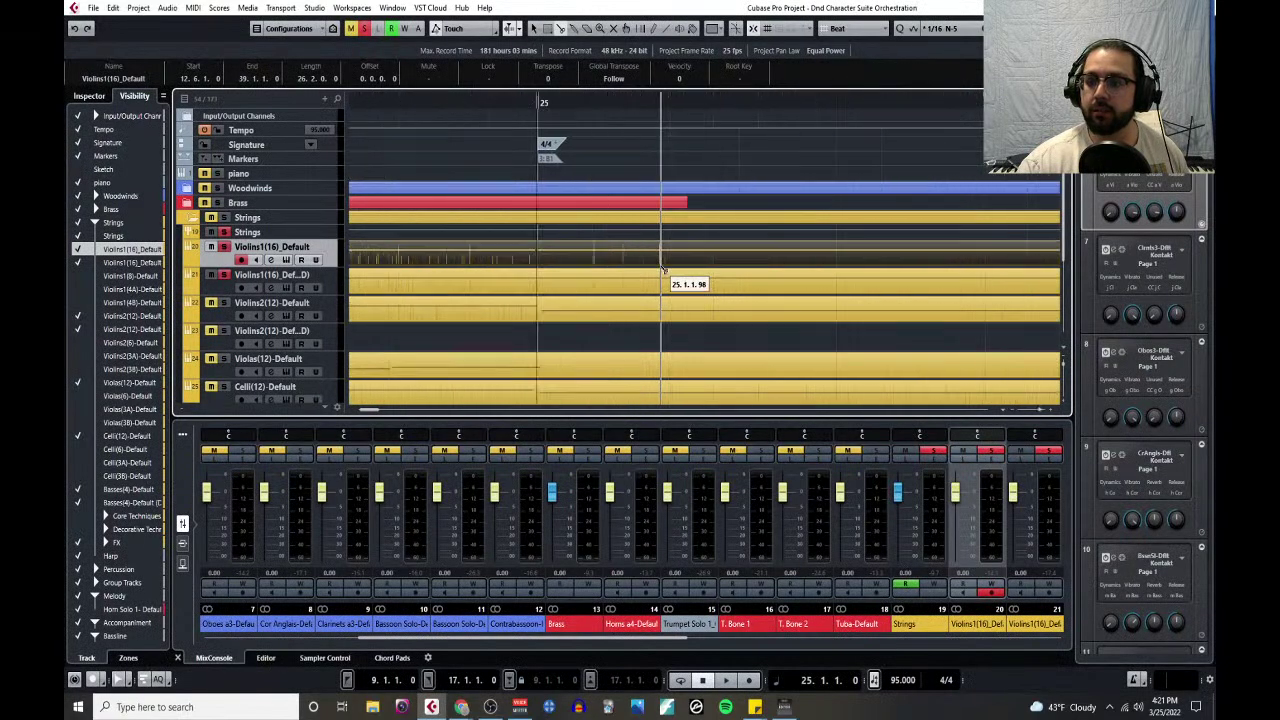
click(470, 260)
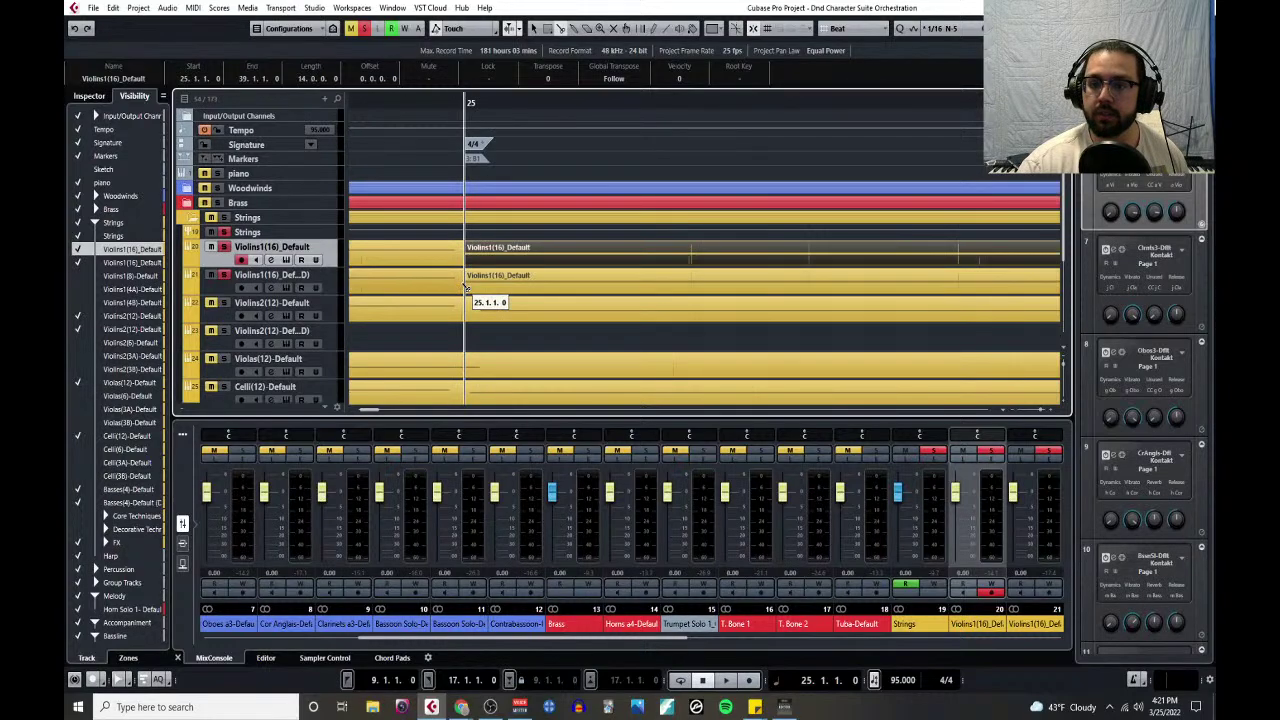
- Delete the part before bar 25 from the duplicate Violins1(16) track
scroll(462, 288, down, 6)
scroll(456, 288, down, 4)
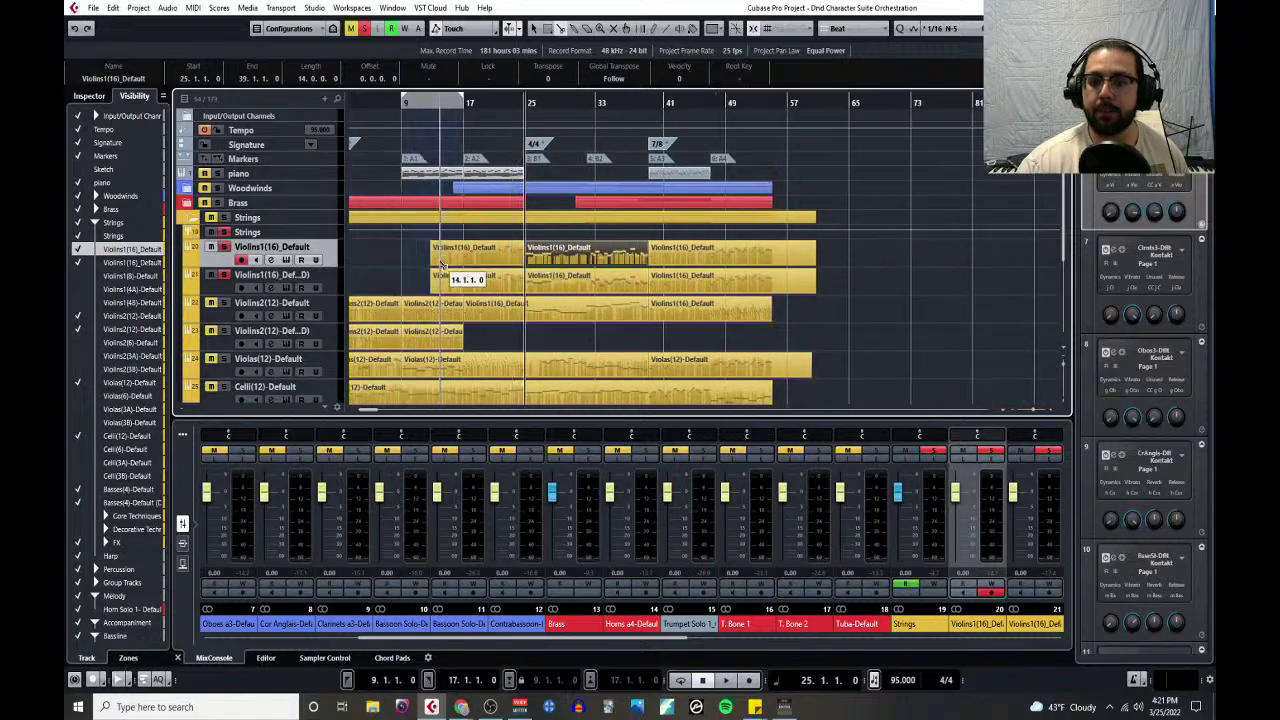
key(1)
click(496, 283)
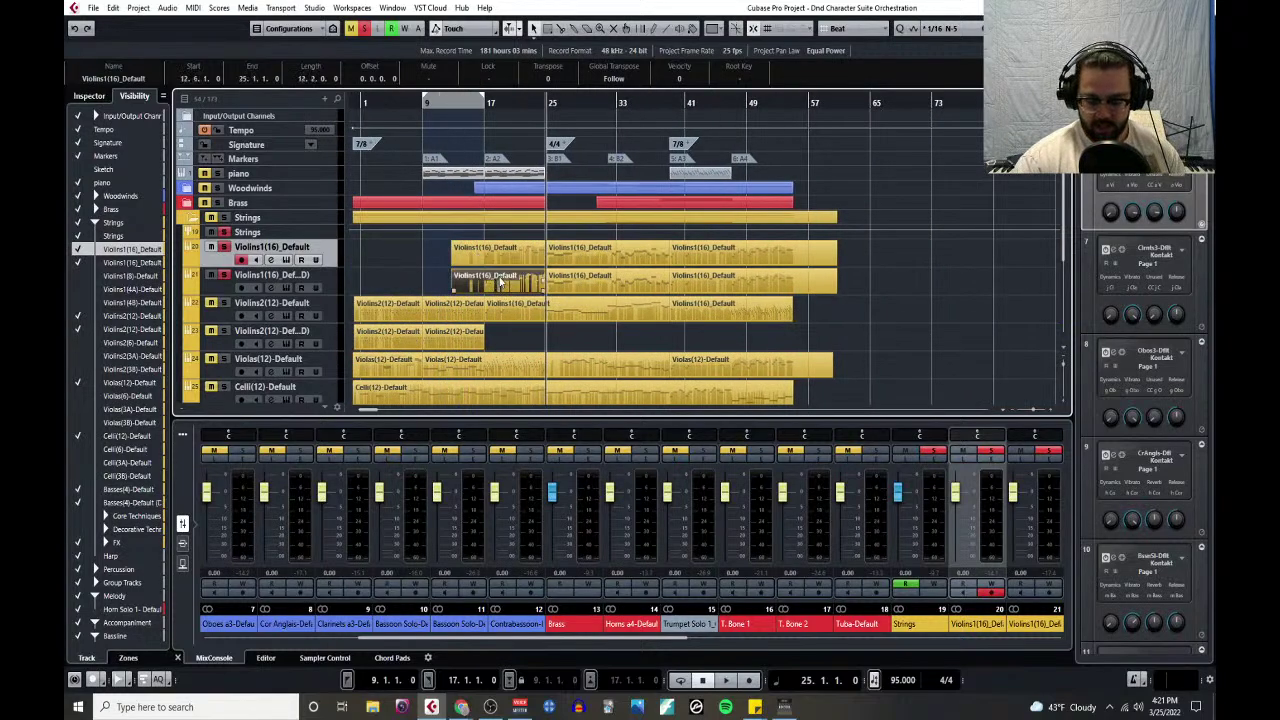
key(Delete)
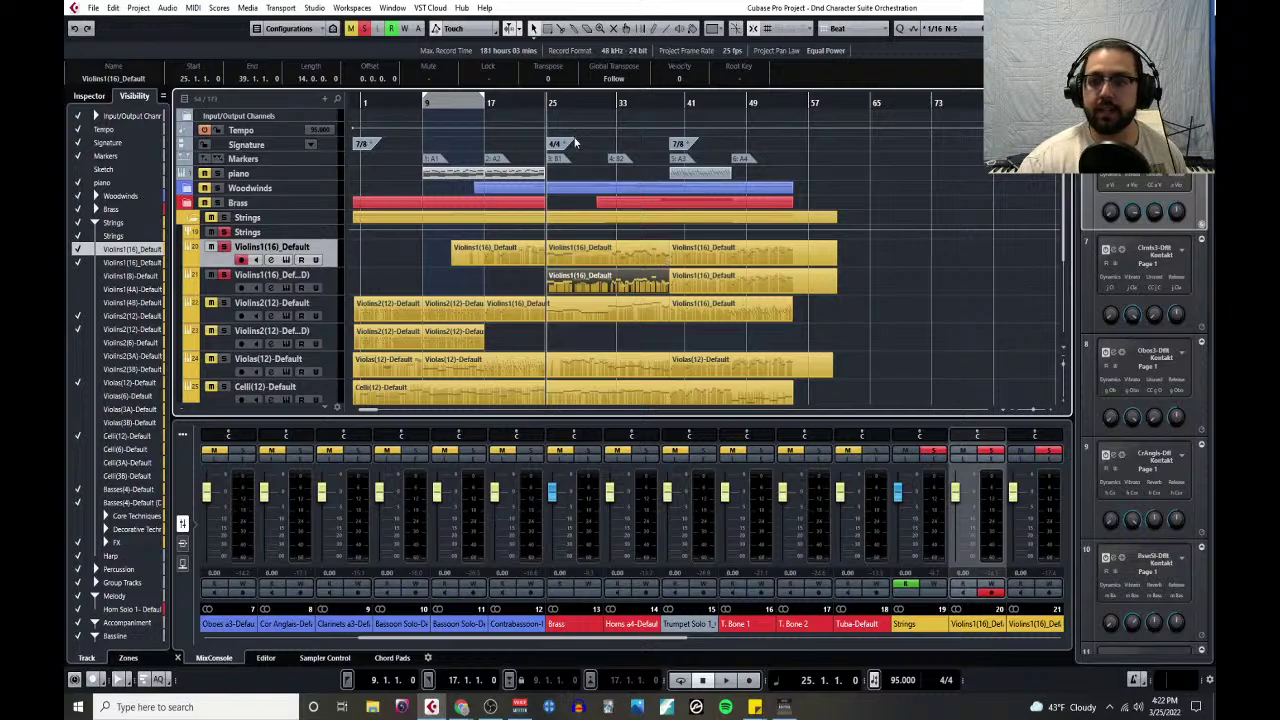
- Audition the Violins1(16) tracks from bar 25, skipping ahead to bar 31 to hear the transition into section B2
scroll(576, 258, up, 6)
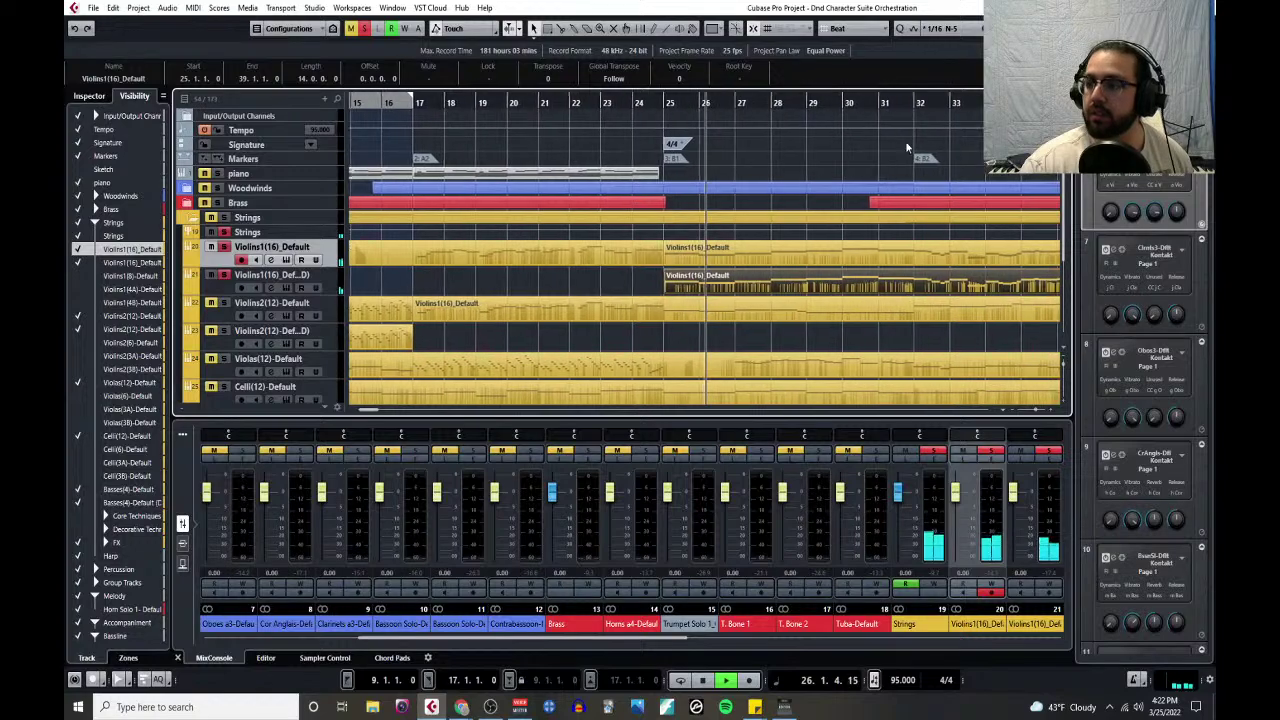
click(887, 103)
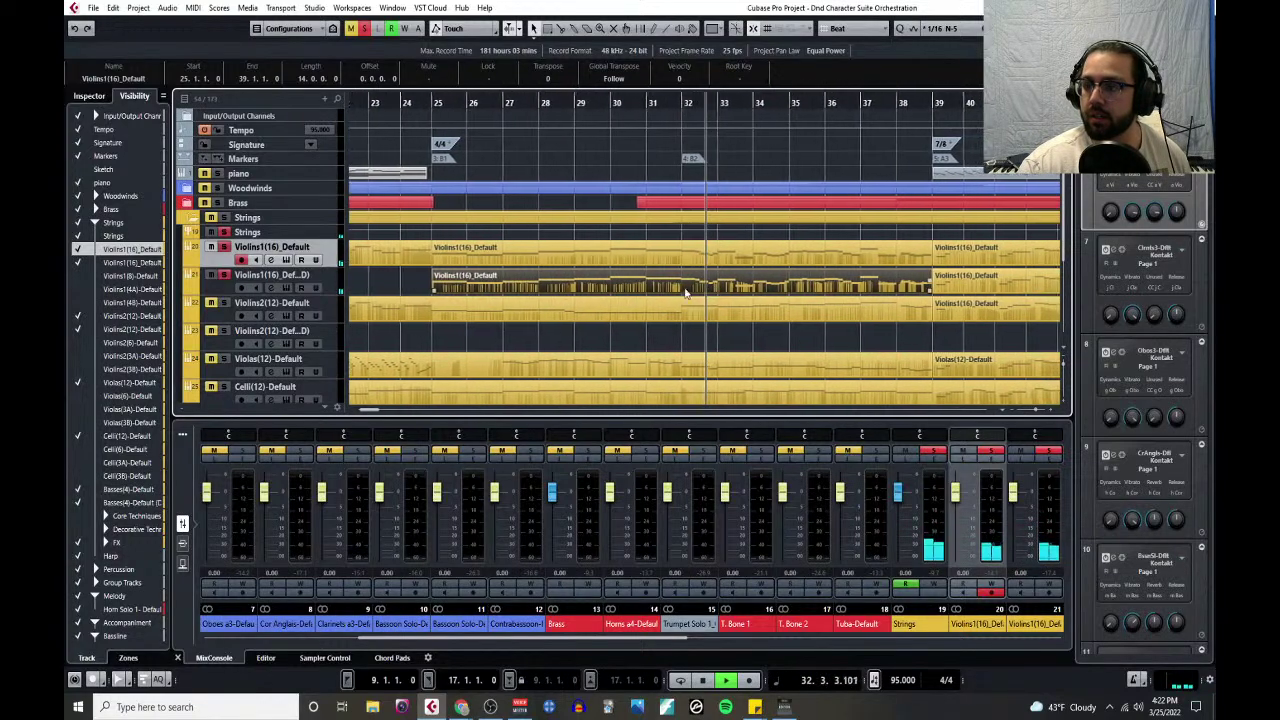
scroll(665, 280, up, 2)
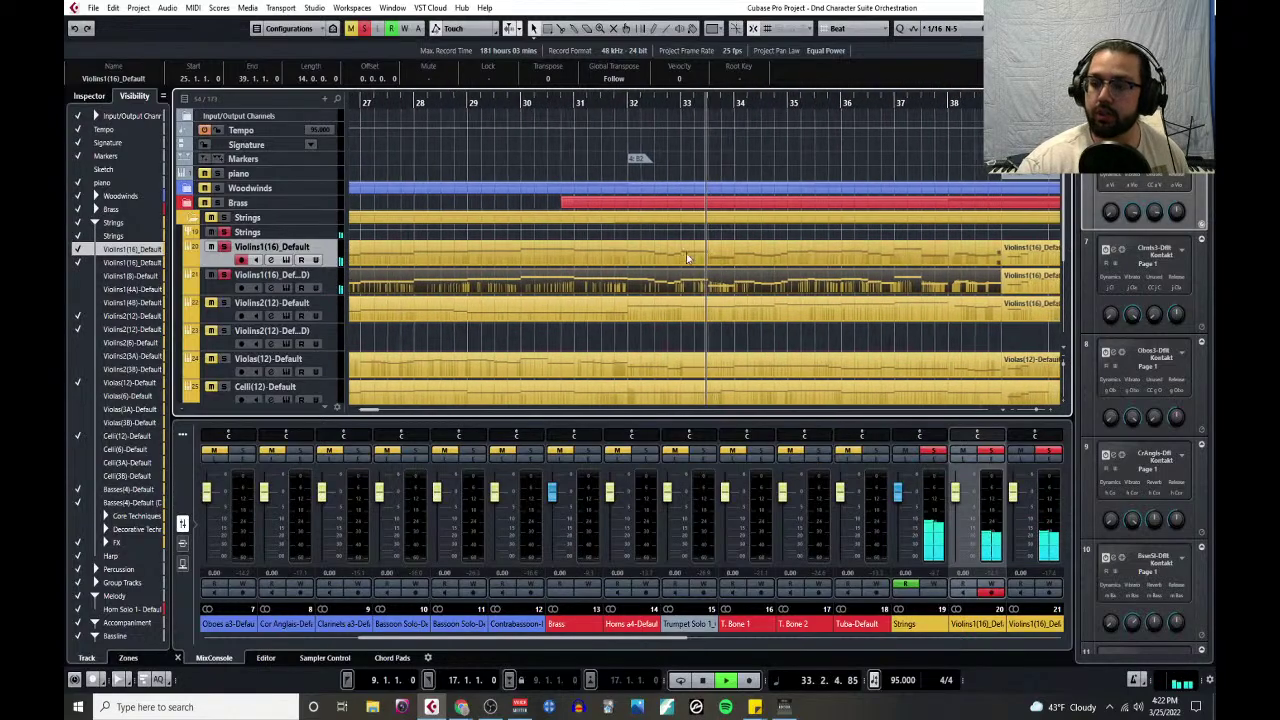
- Stop playback and split the original Violins1(16) track's part at bar 32, the start of section B2
right_click(700, 256)
click(700, 256)
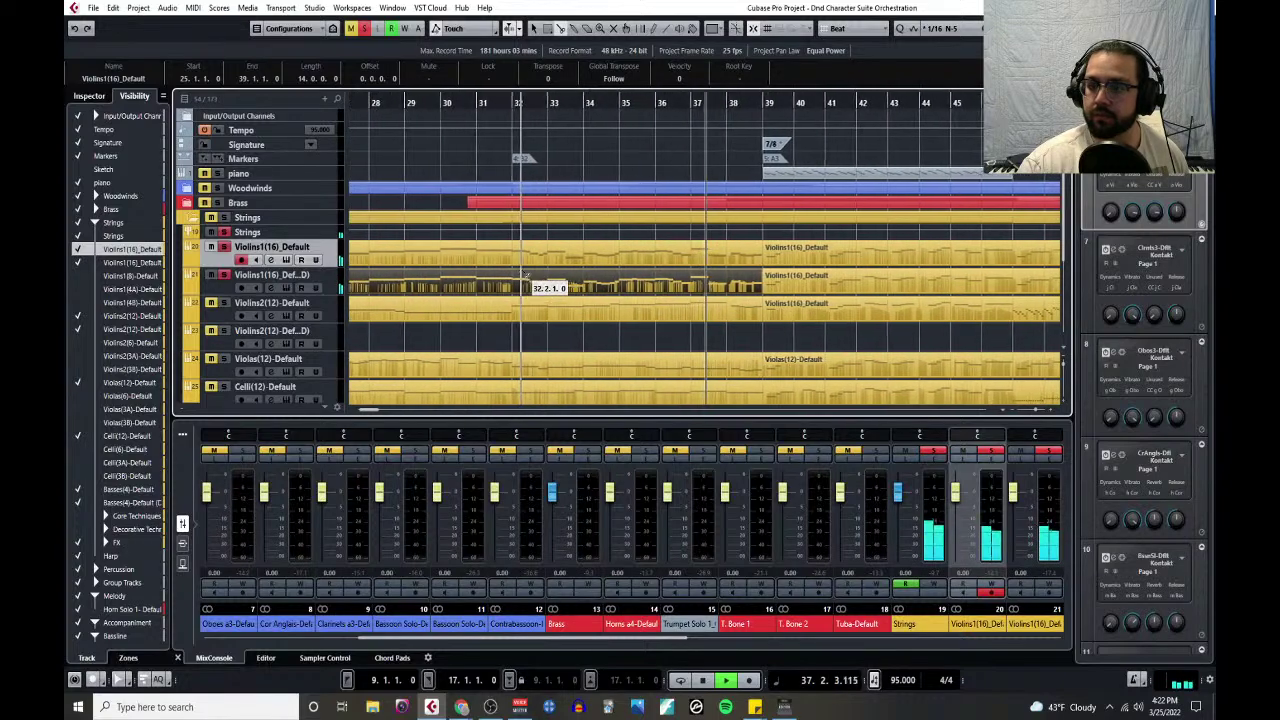
key(space)
scroll(517, 275, up, 5)
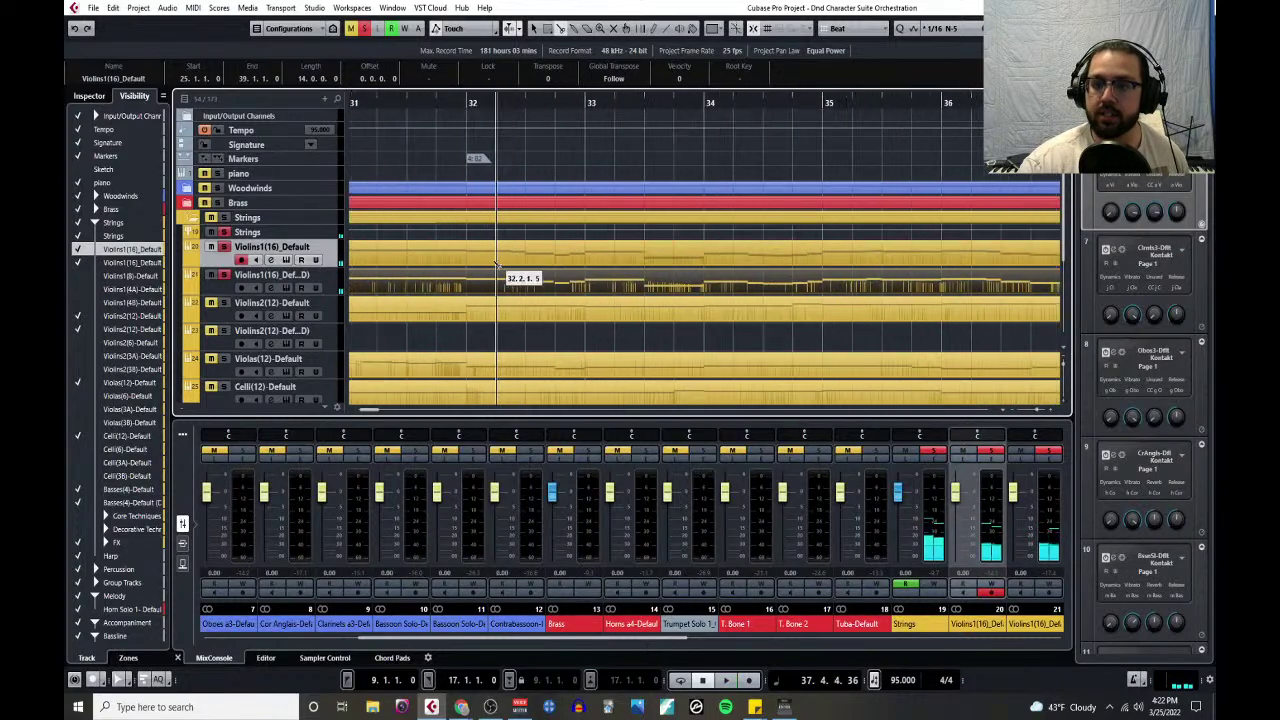
scroll(505, 262, up, 5)
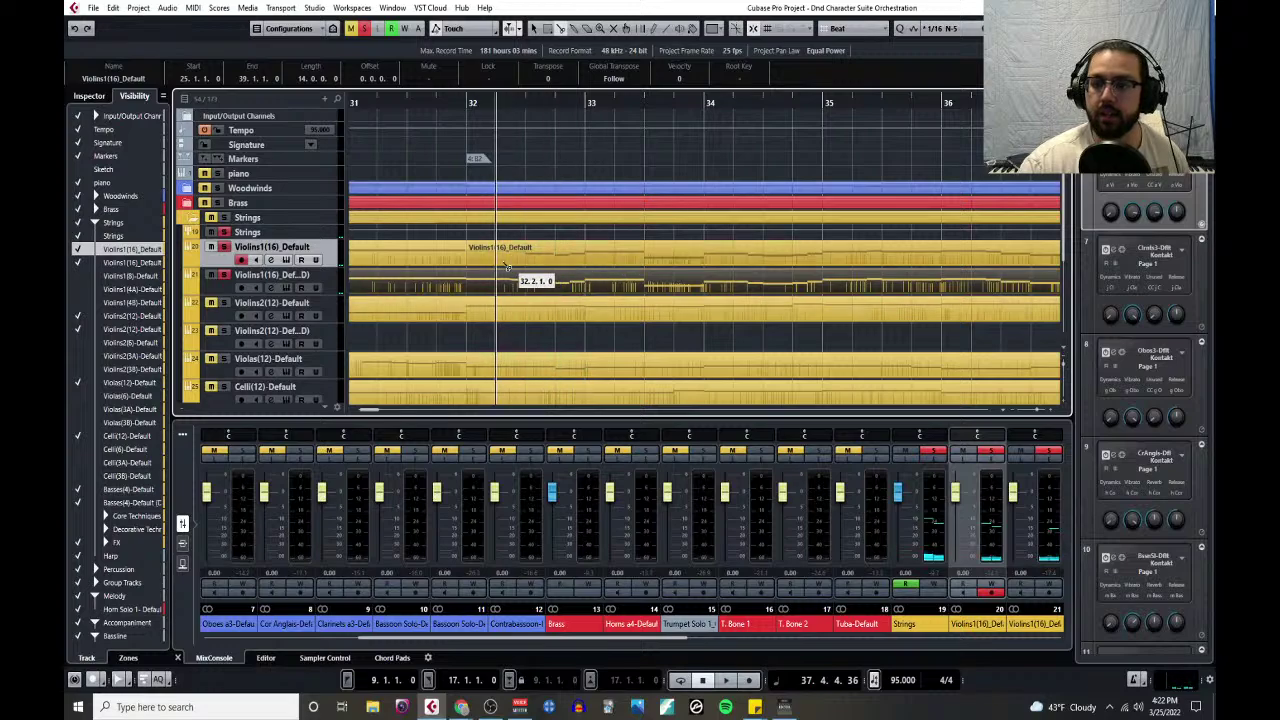
scroll(515, 262, left, 2)
- Check the opening notes of the original Violins1(16) part starting at bar 32 in the Key Editor
click(732, 261)
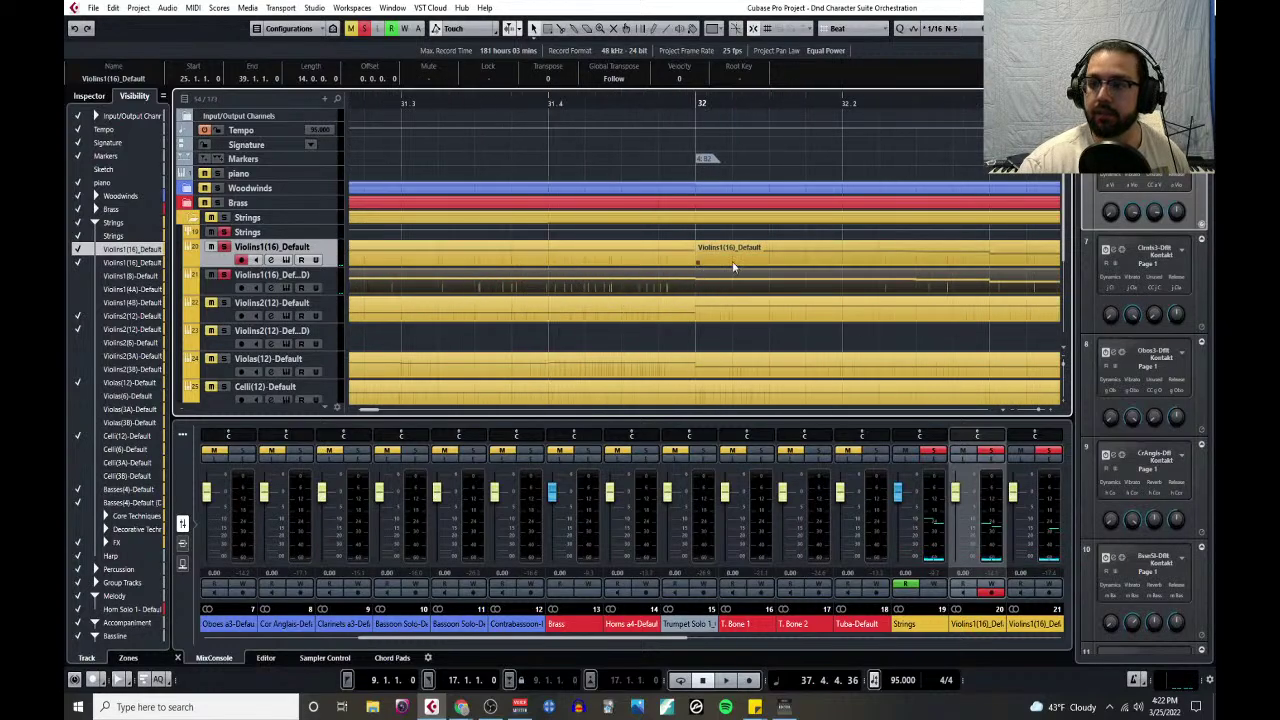
click(194, 9)
click(240, 37)
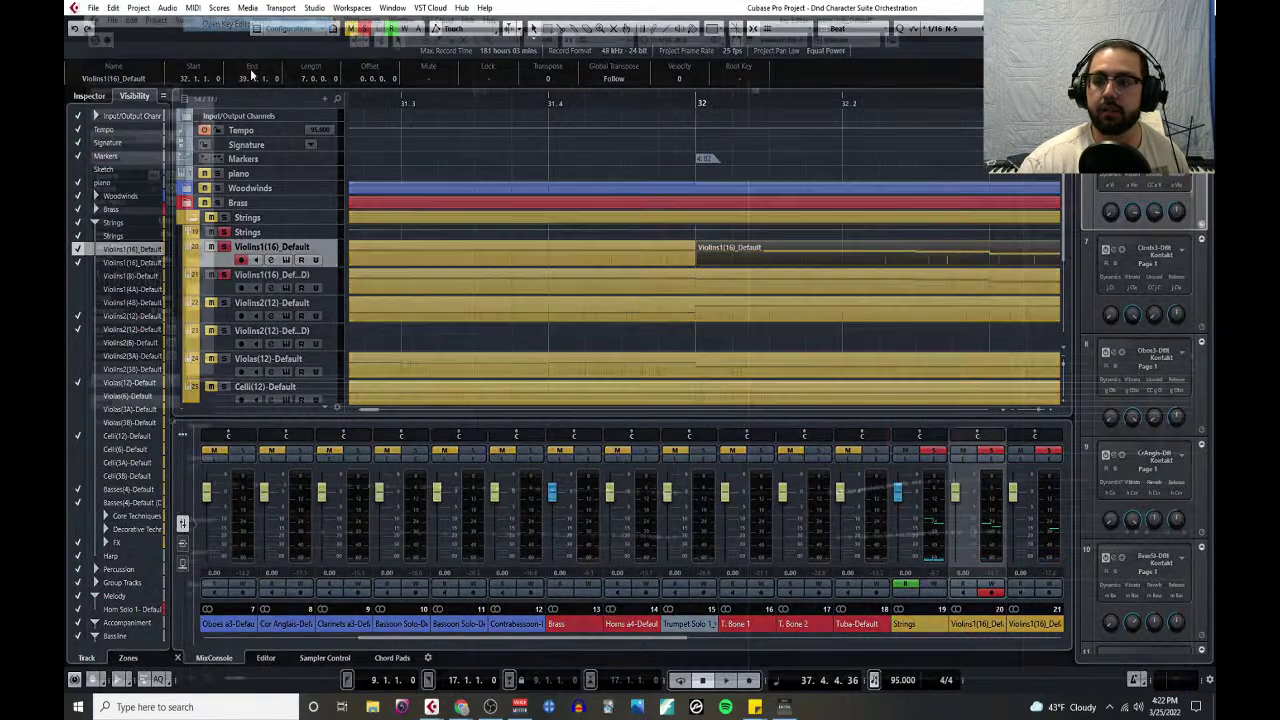
scroll(729, 233, down, 5)
scroll(540, 232, left, 4)
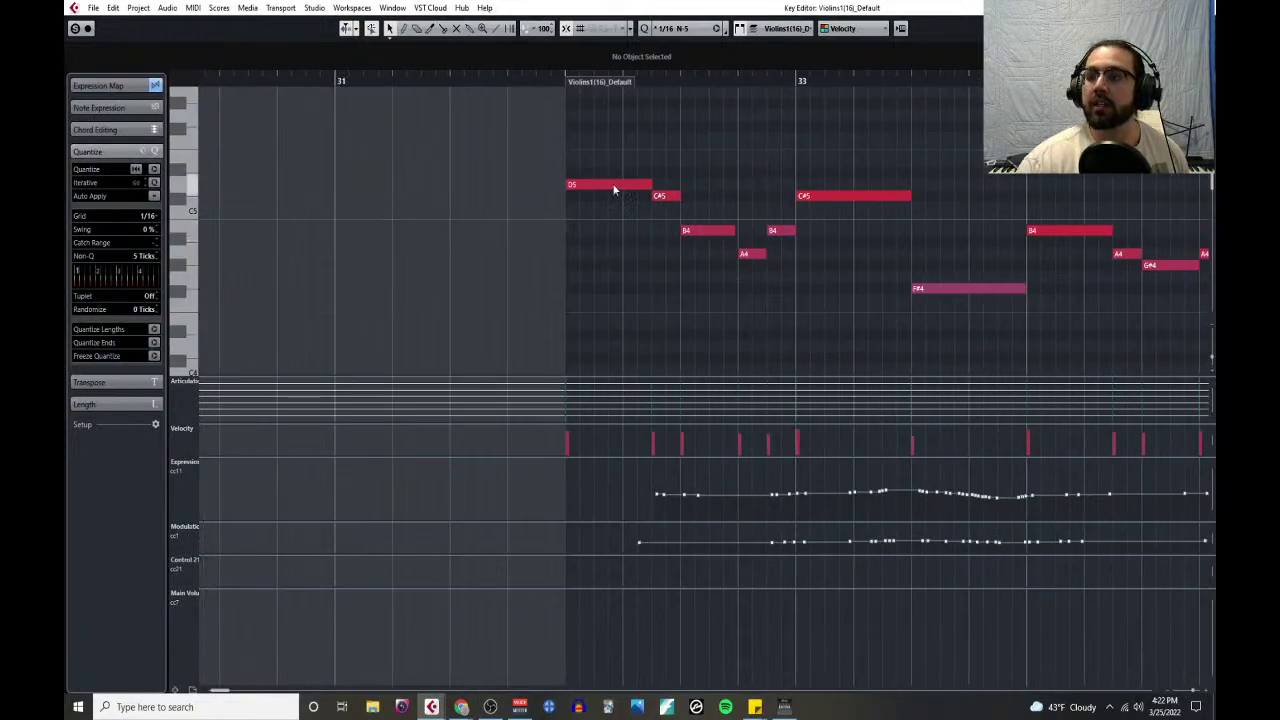
key(Escape)
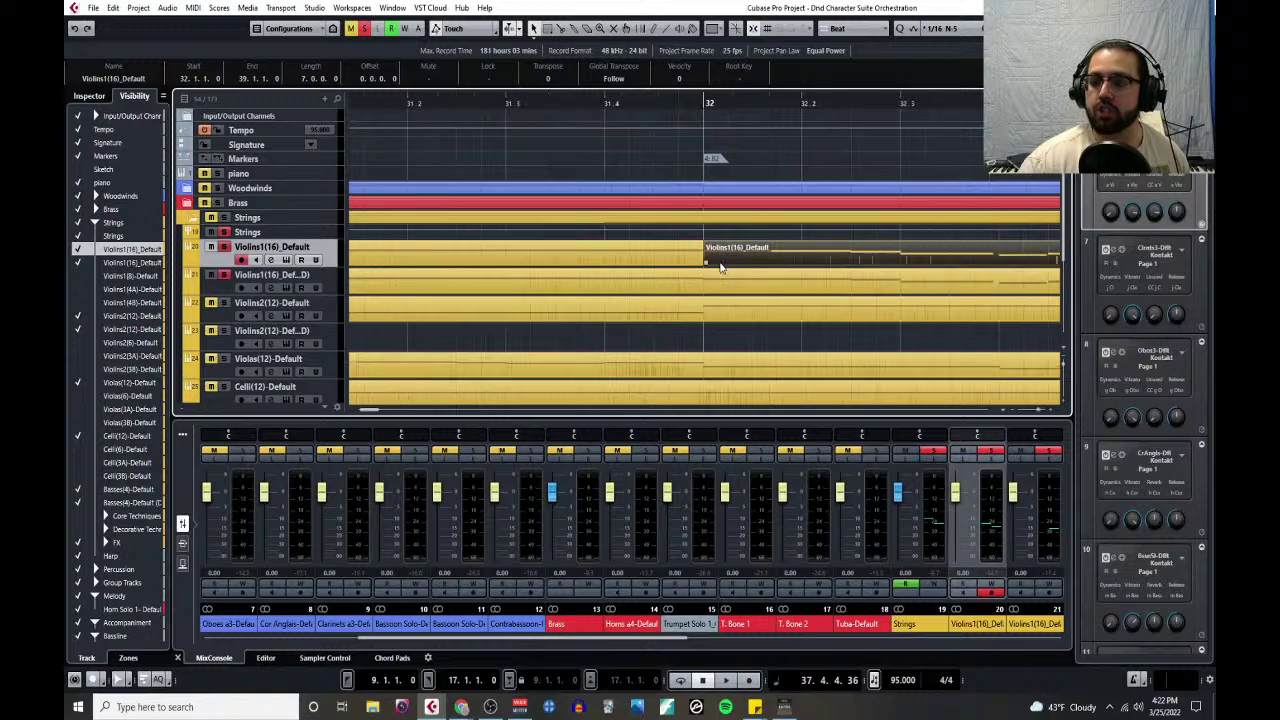
- Split the duplicate Violins1(16) track's part at bar 32
scroll(700, 303, up, 3)
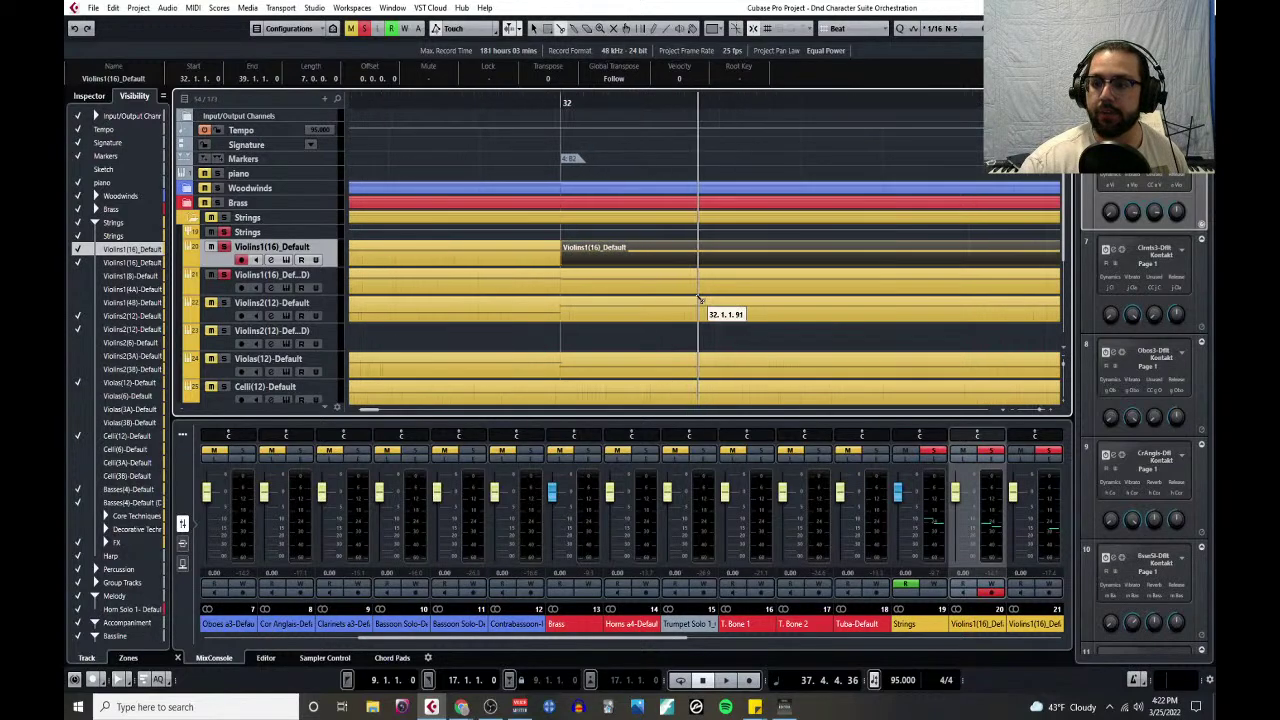
scroll(590, 293, down, 3)
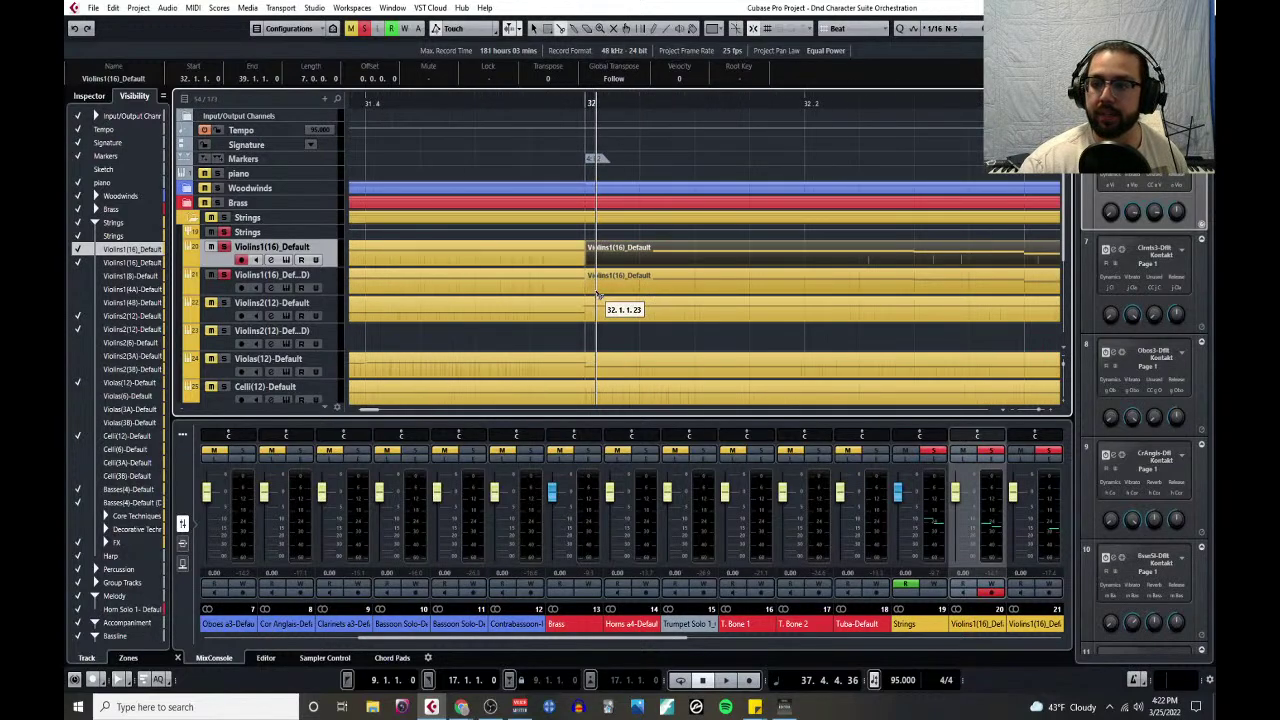
scroll(600, 297, down, 3)
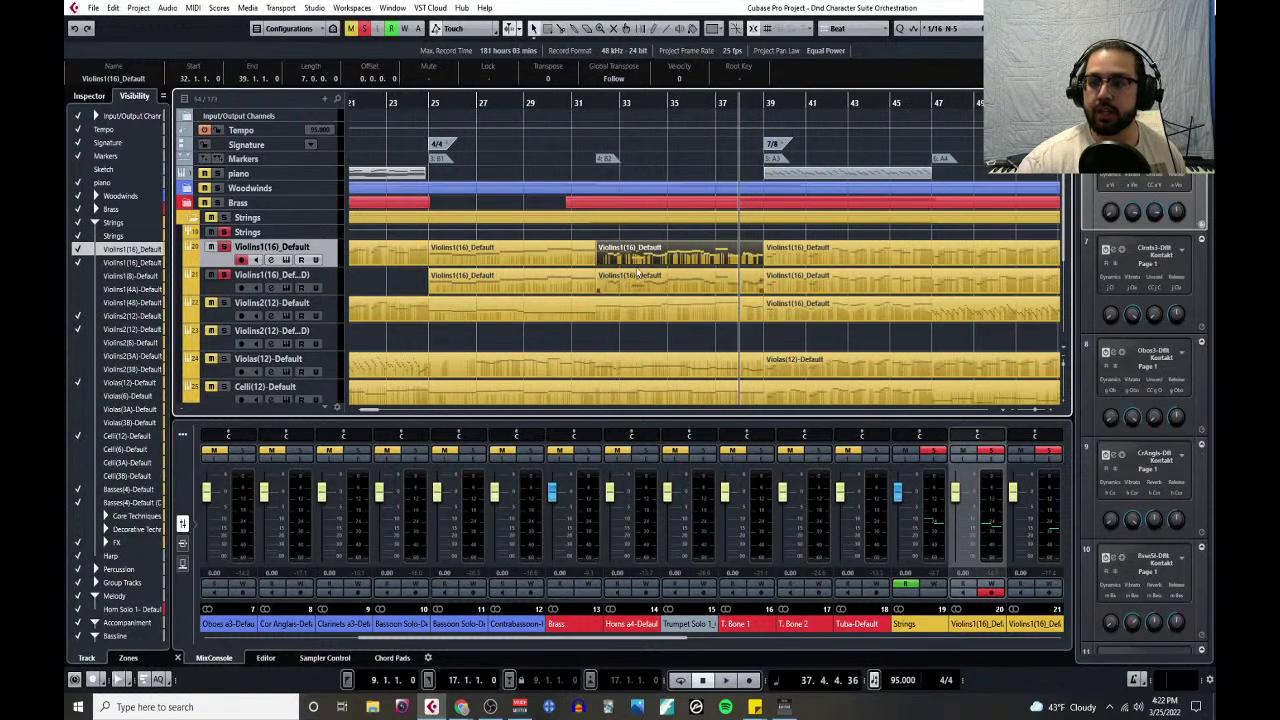
- Delete the bar 25–32 part from the original Violins1(16) track and the bar 32–39 part from its duplicate
click(585, 255)
key(Delete)
click(625, 285)
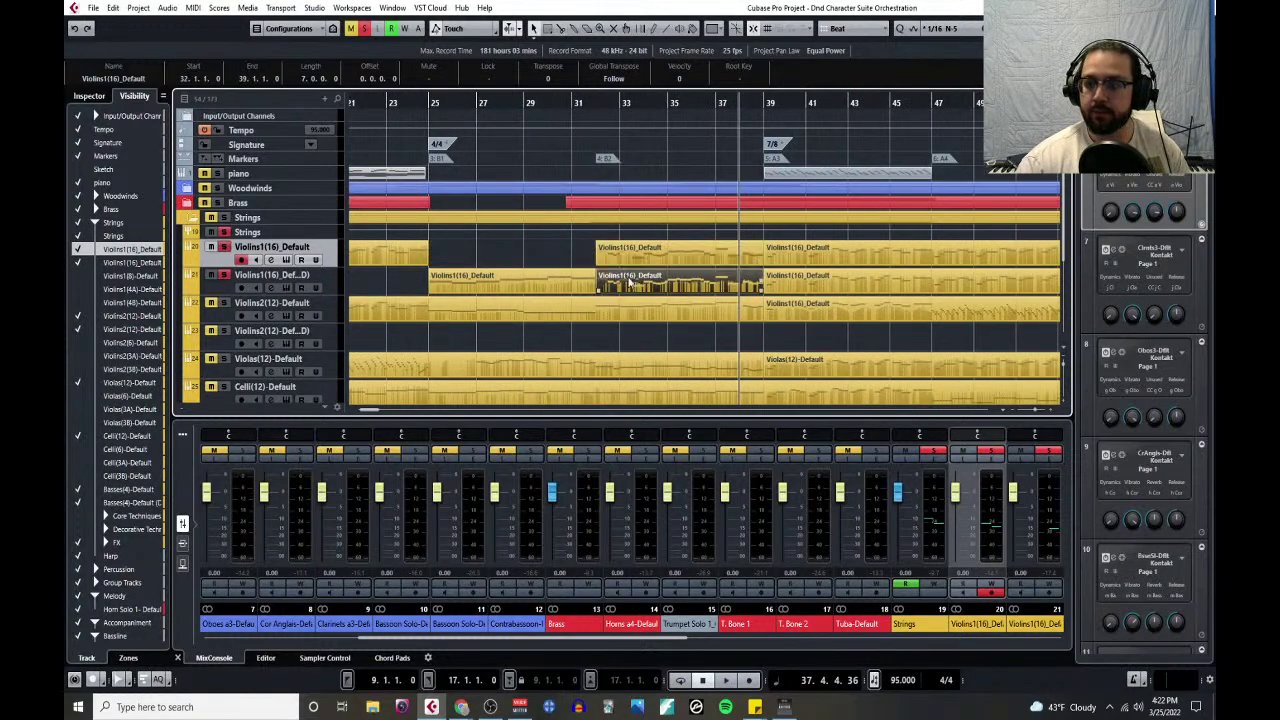
key(Delete)
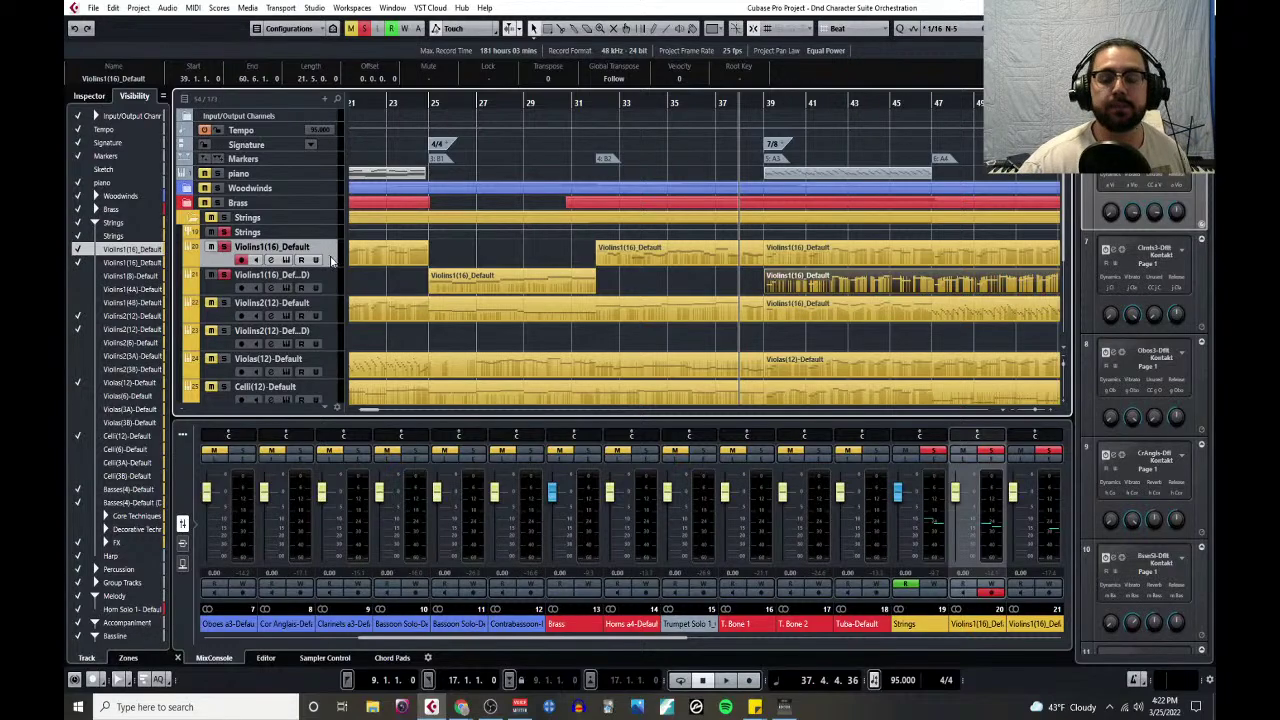
key(g)
key(g)
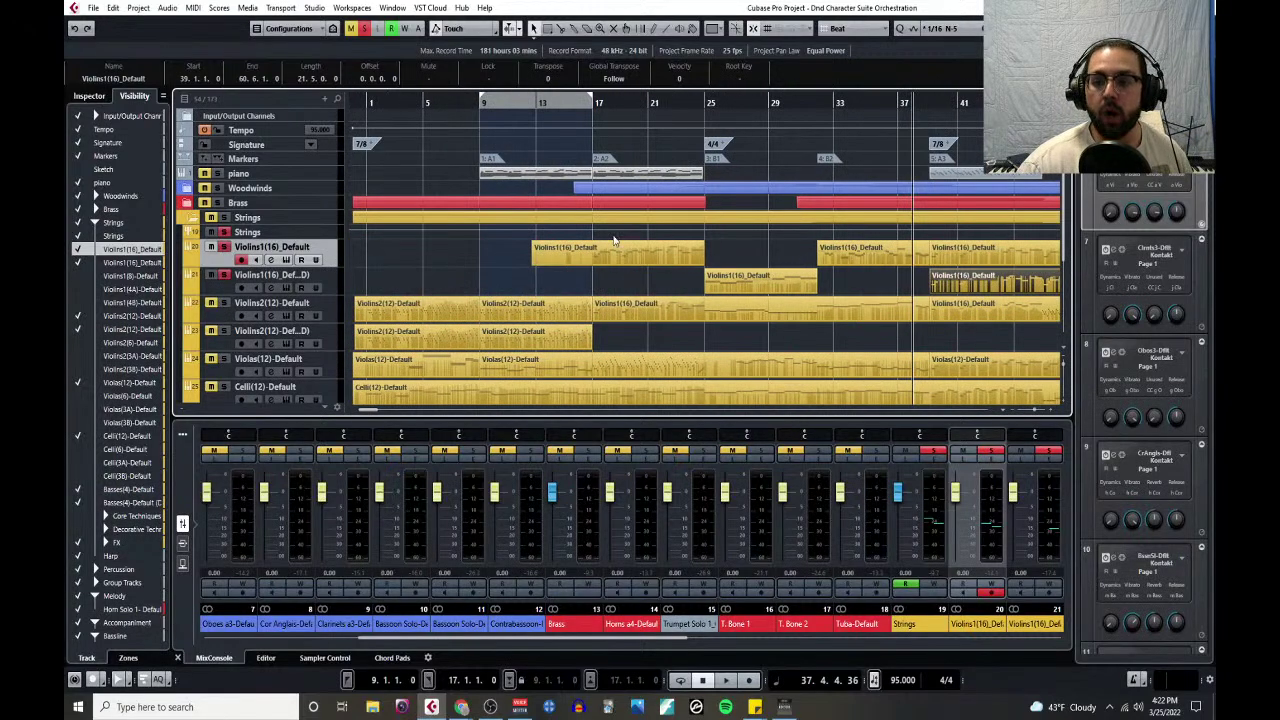
scroll(379, 324, down, 5)
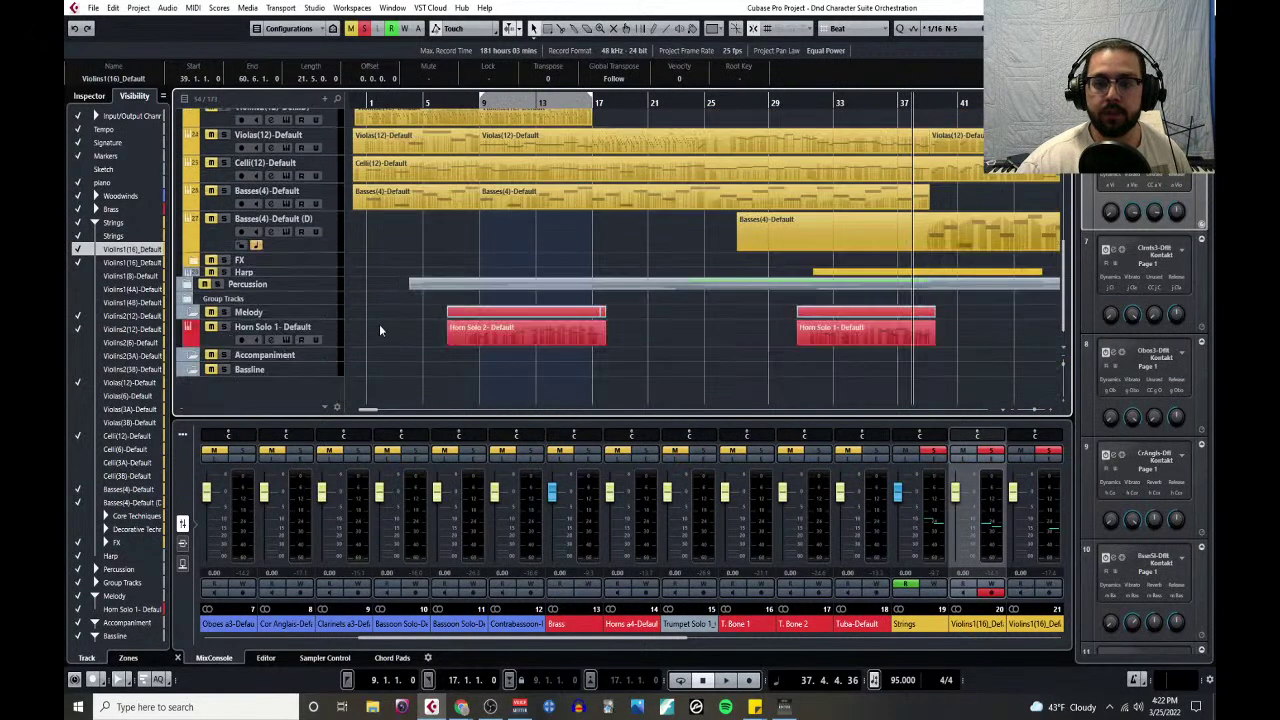
click(193, 314)
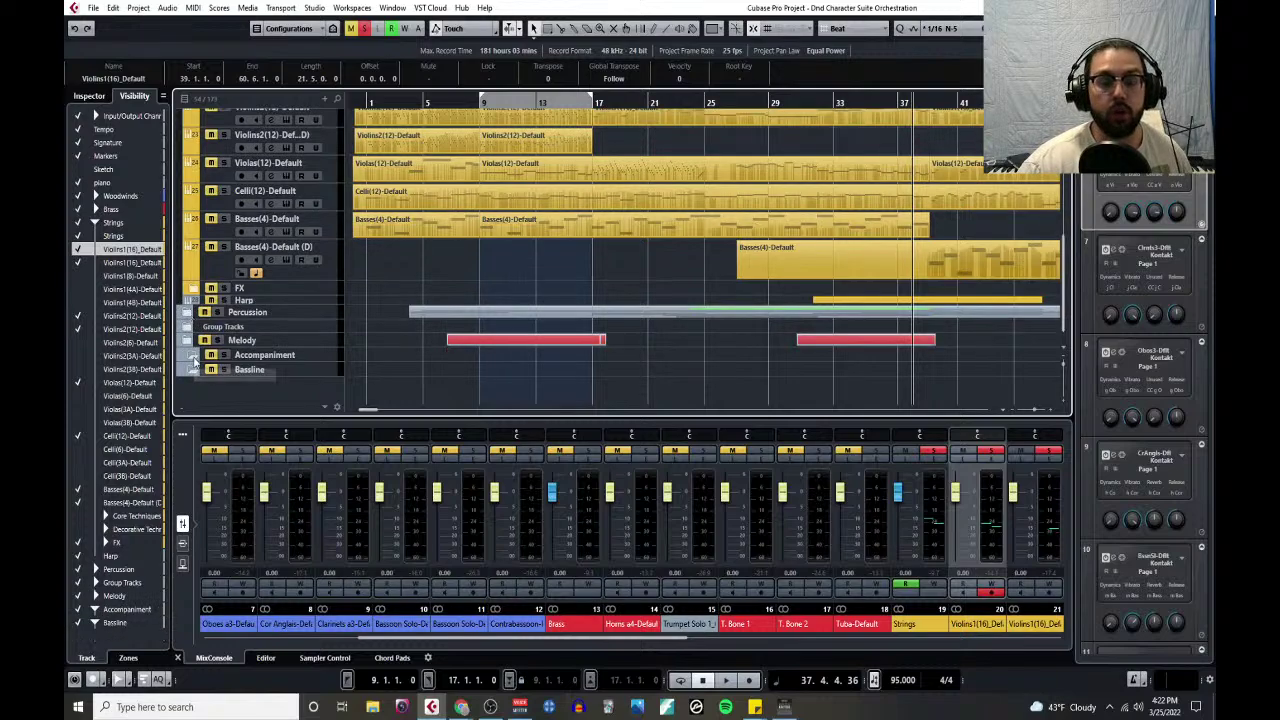
click(193, 341)
scroll(340, 350, up, 5)
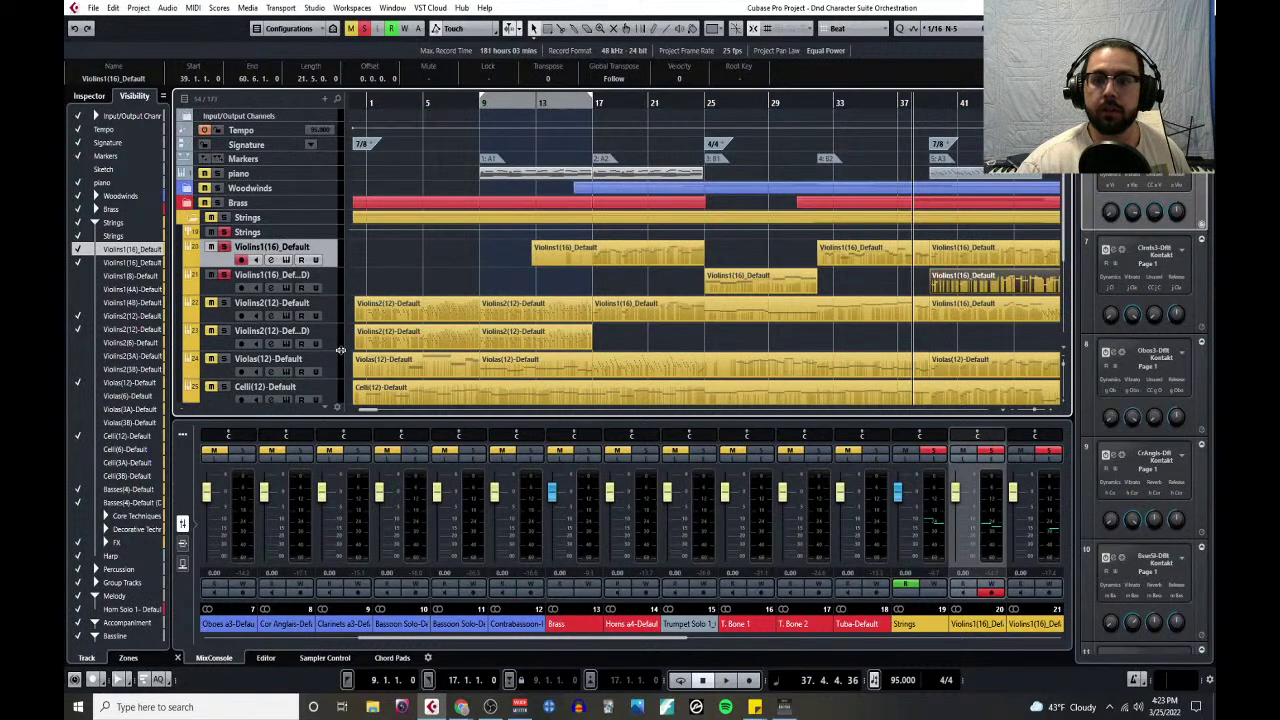
- Listen to the soloed Violins1(16) tracks from section A3 at bar 39 and from section A4 at bar 47
key(h)
key(h)
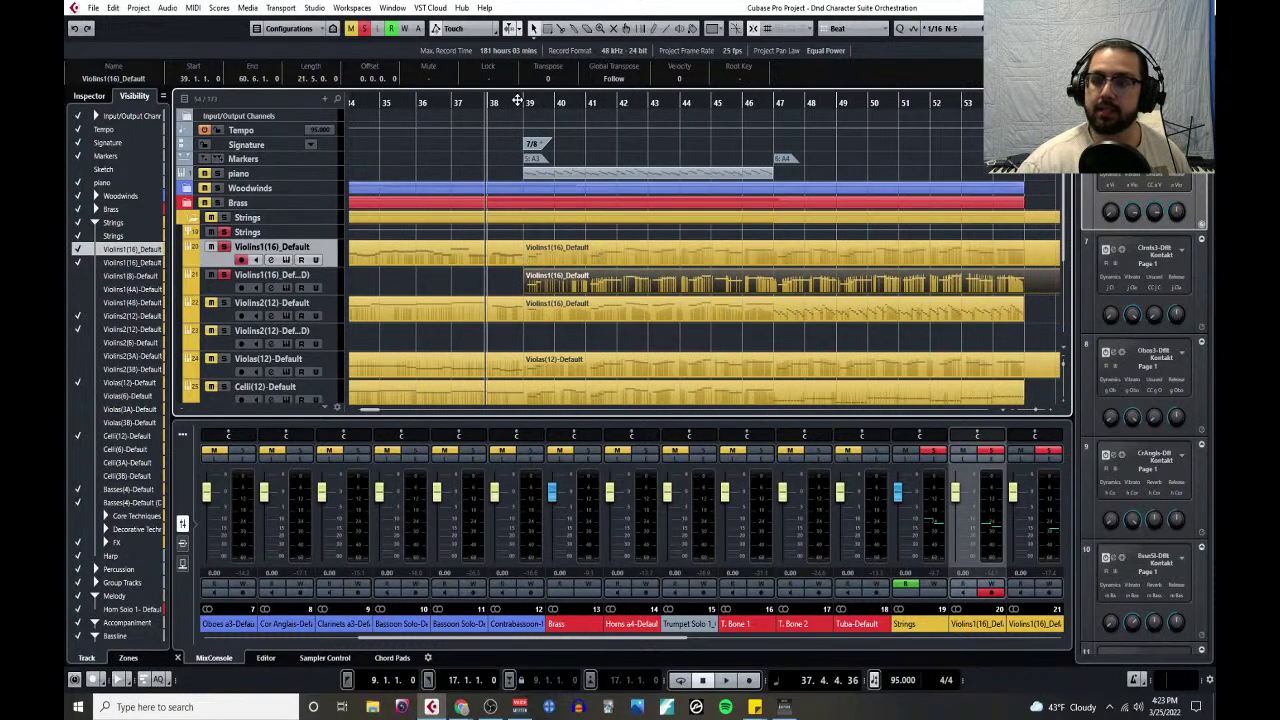
click(523, 102)
key(space)
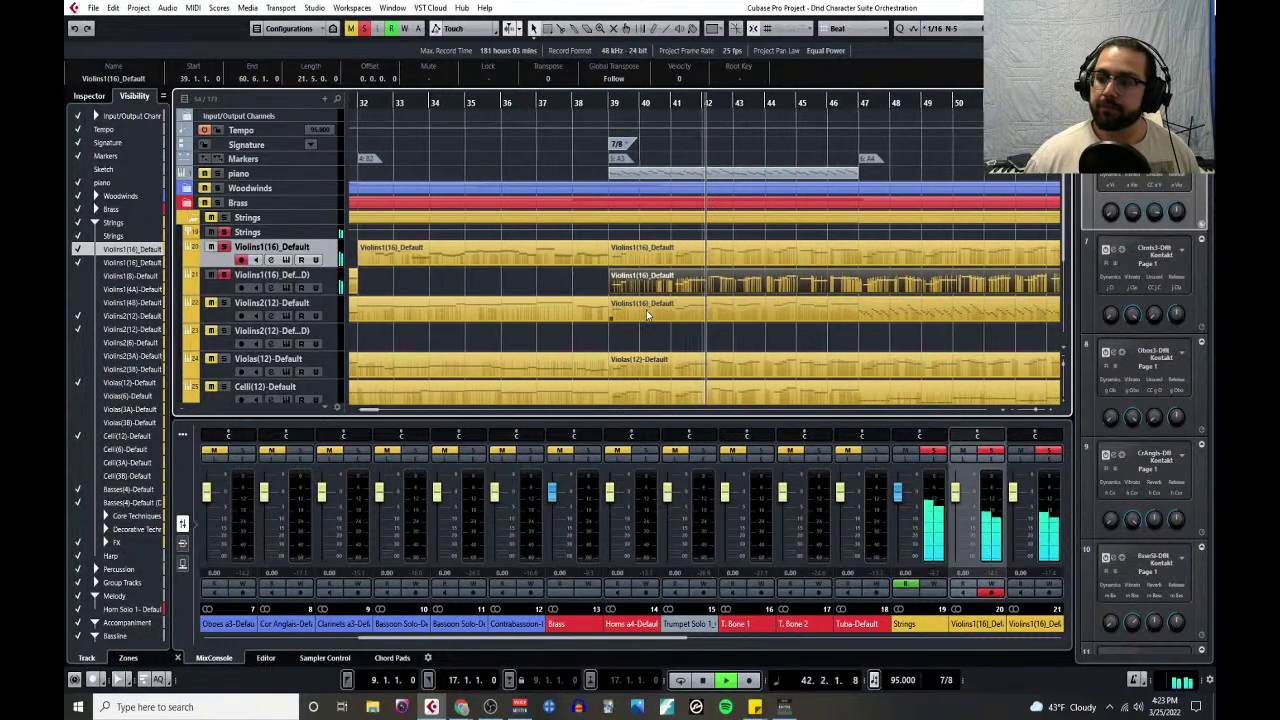
key(g)
key(g)
key(g)
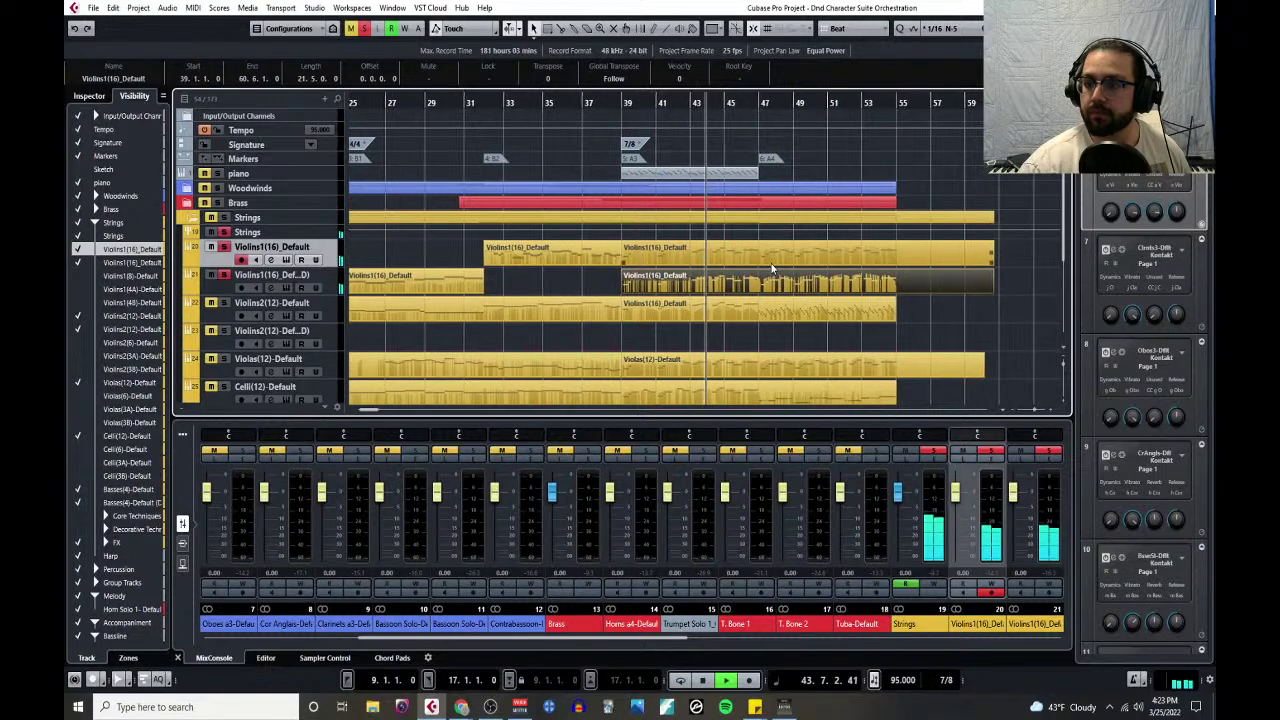
key(h)
key(h)
key(h)
key(h)
key(h)
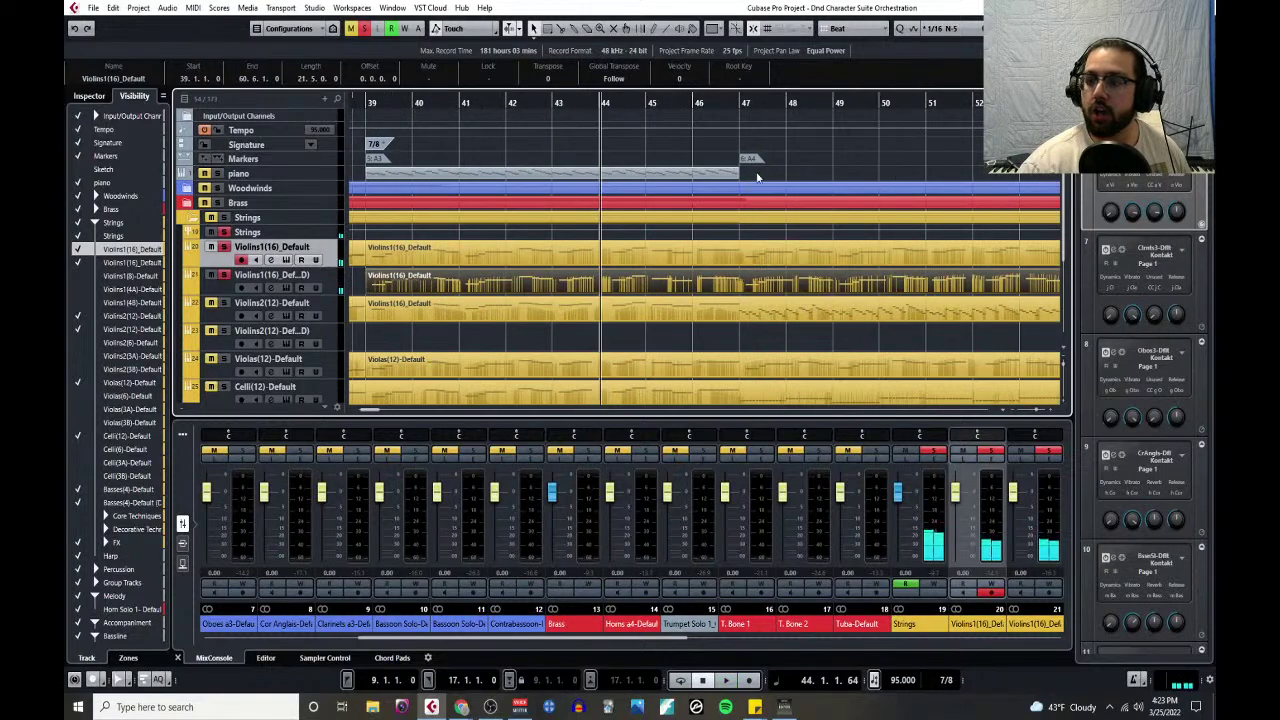
click(741, 101)
key(space)
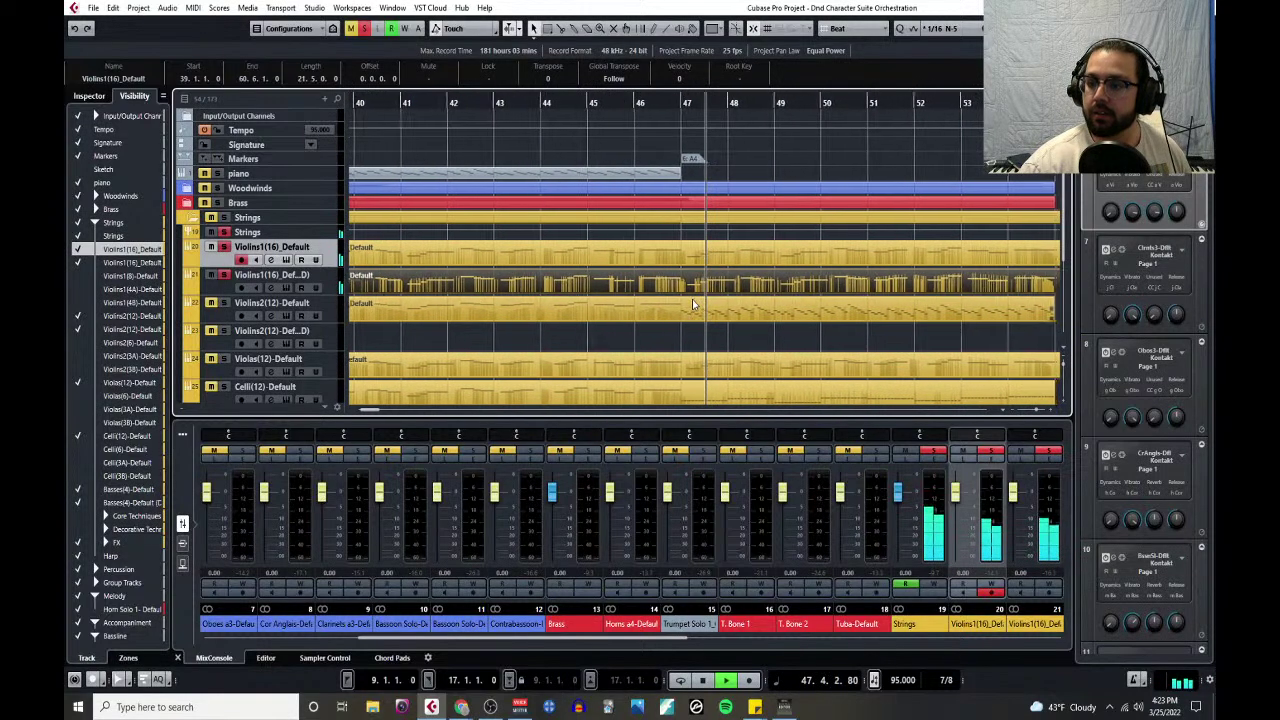
- Stop playback and delete the part starting at bar 39 from the duplicate Violins1(16) track
key(g)
key(g)
key(g)
key(g)
key(g)
key(g)
click(648, 285)
key(space)
key(Delete)
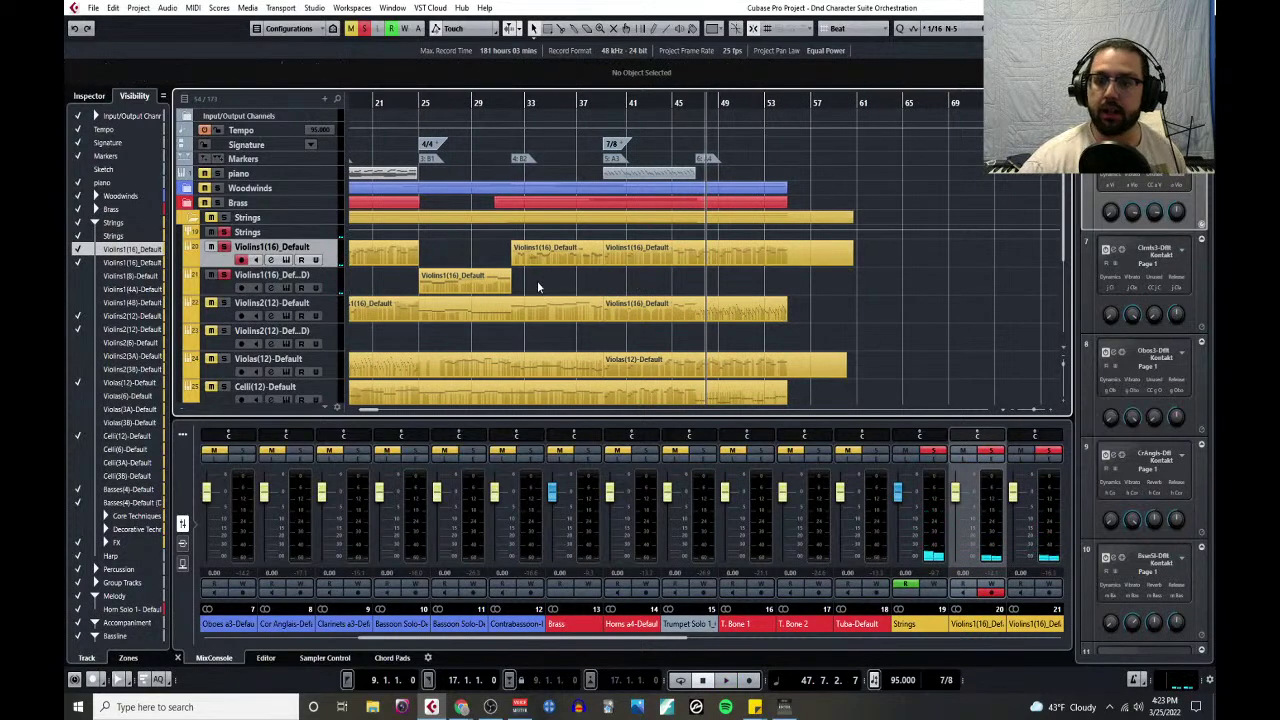
- Move the original Violins1(16) track into the Melody folder, below Horn Solo 1
key(g)
key(g)
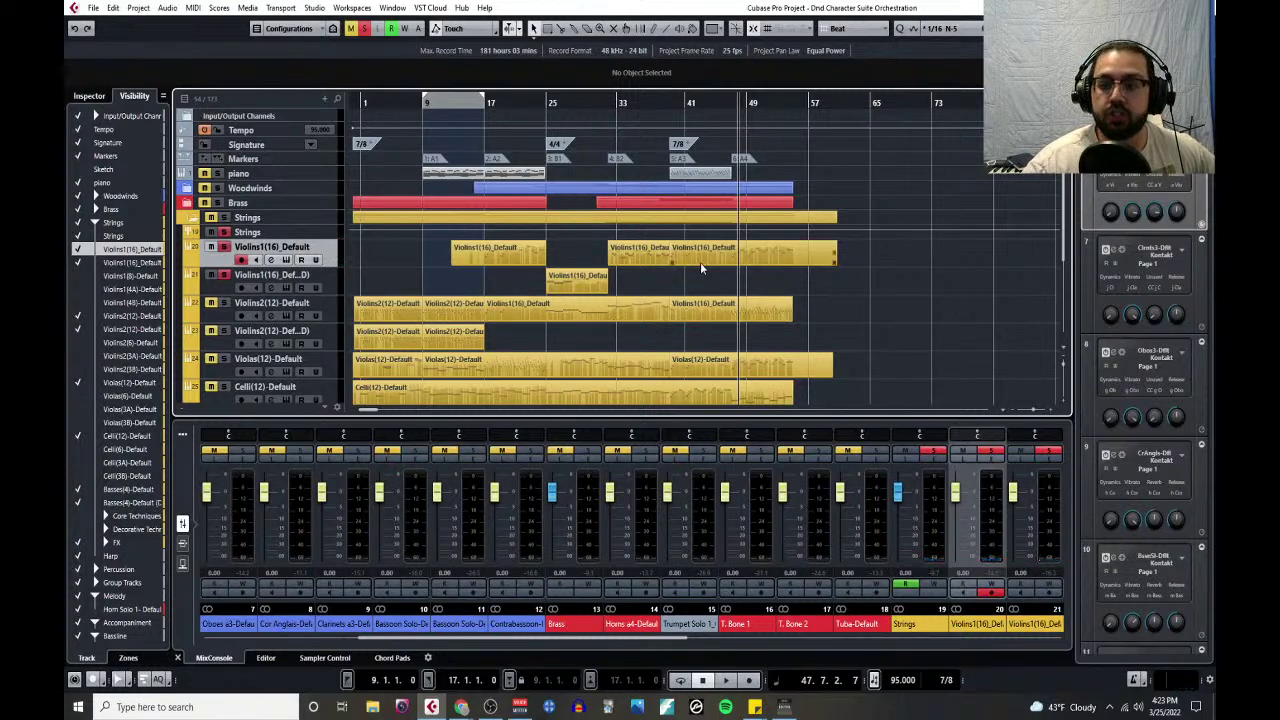
scroll(330, 270, down, 2)
scroll(320, 235, down, 4)
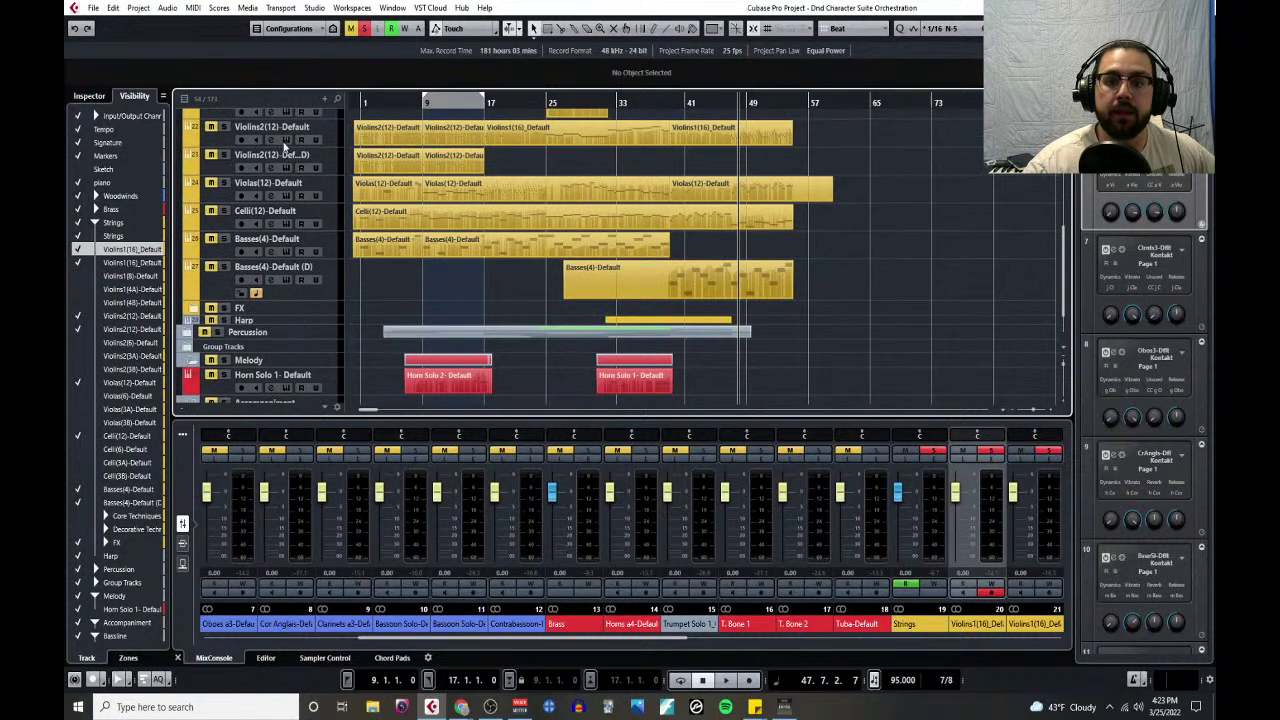
scroll(320, 235, up, 2)
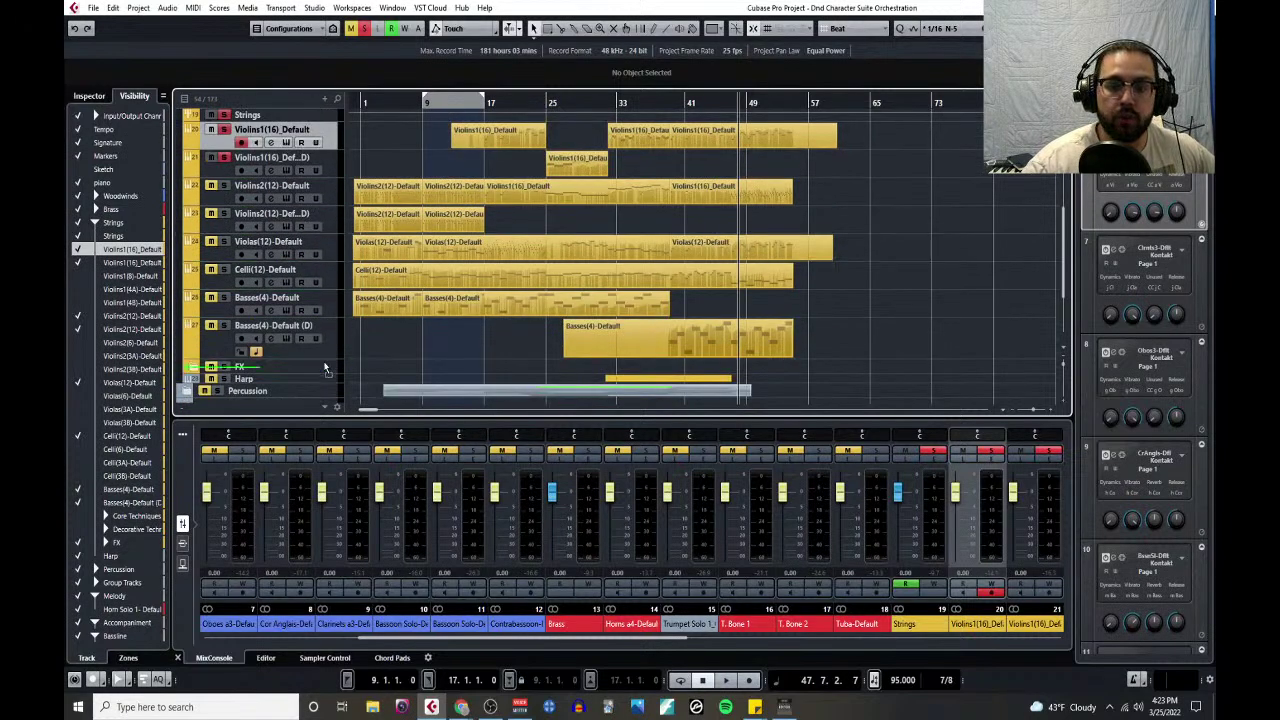
scroll(326, 300, down, 2)
scroll(322, 352, down, 1)
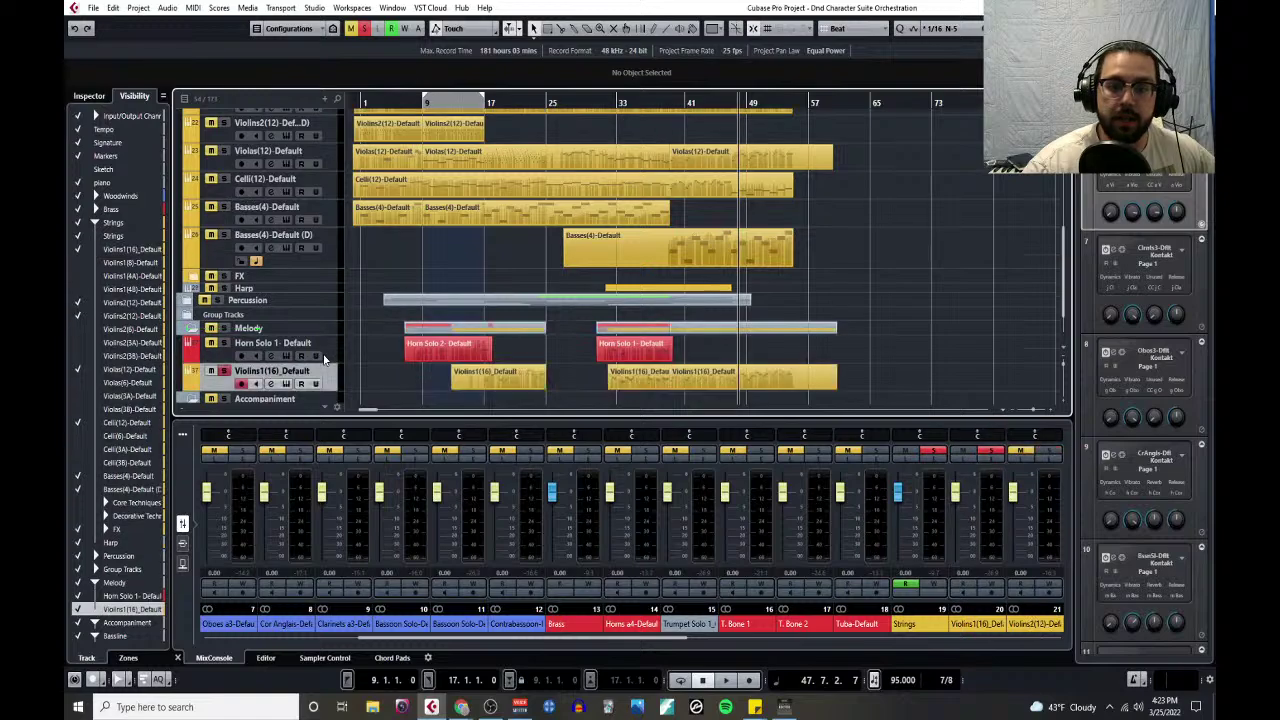
- Move the duplicate Violins1(16) track into the Accompaniment folder
scroll(368, 329, up, 6)
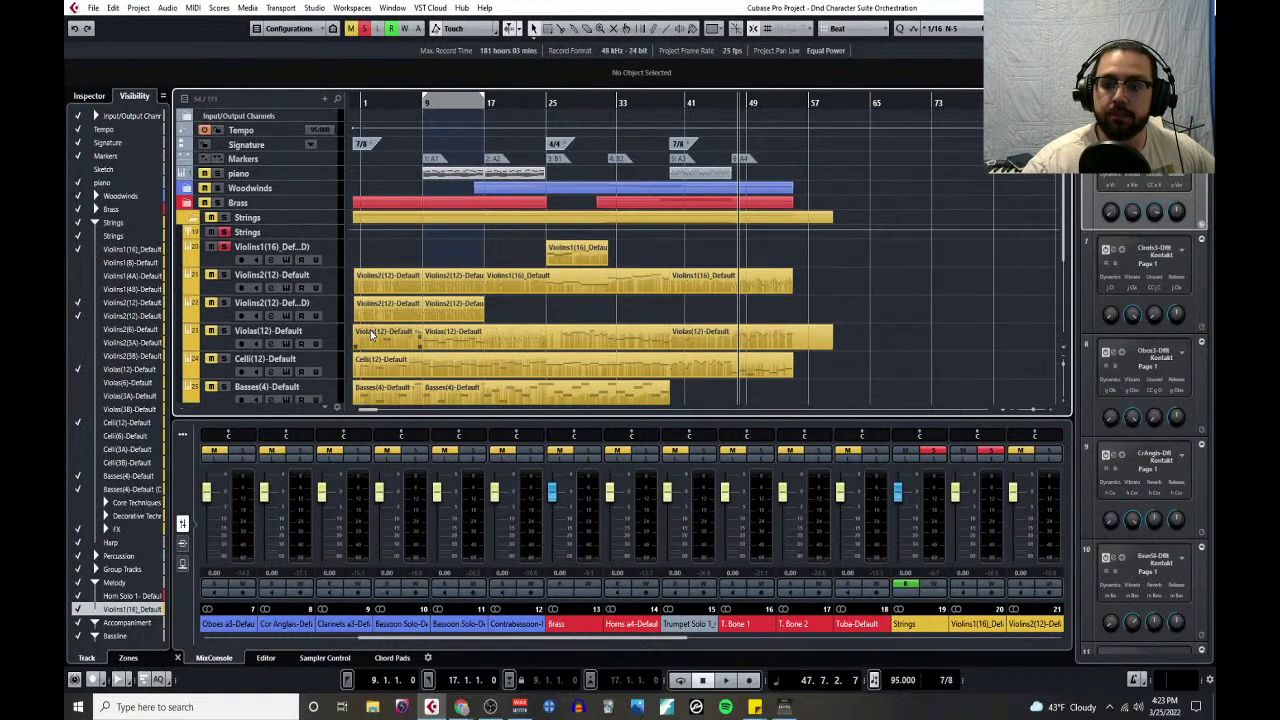
click(334, 246)
scroll(340, 380, down, 1)
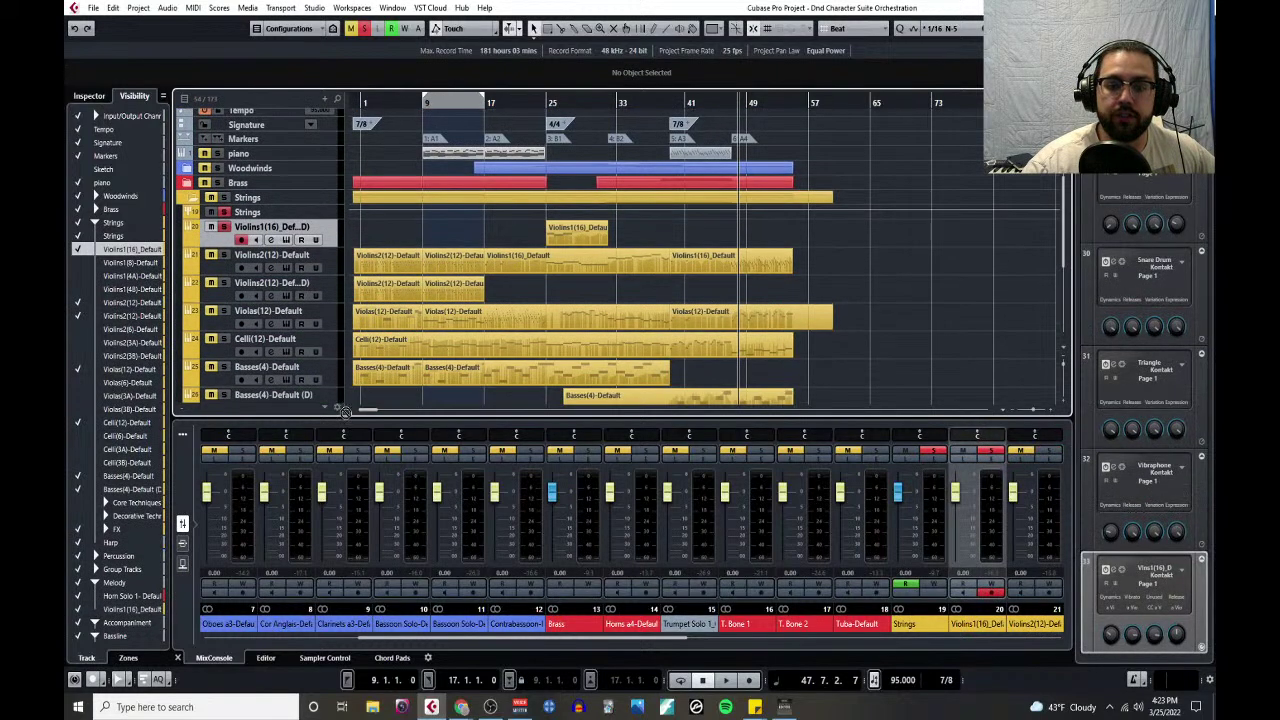
scroll(338, 390, down, 6)
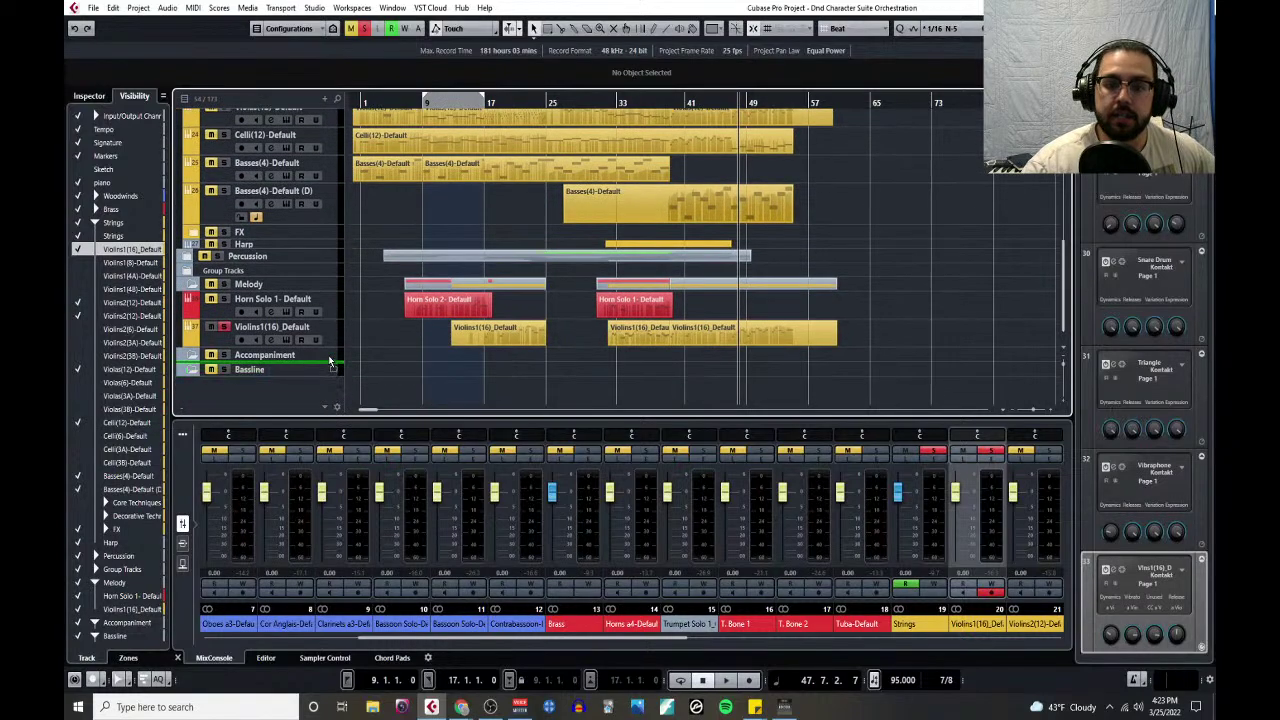
drag(330, 362, 330, 362)
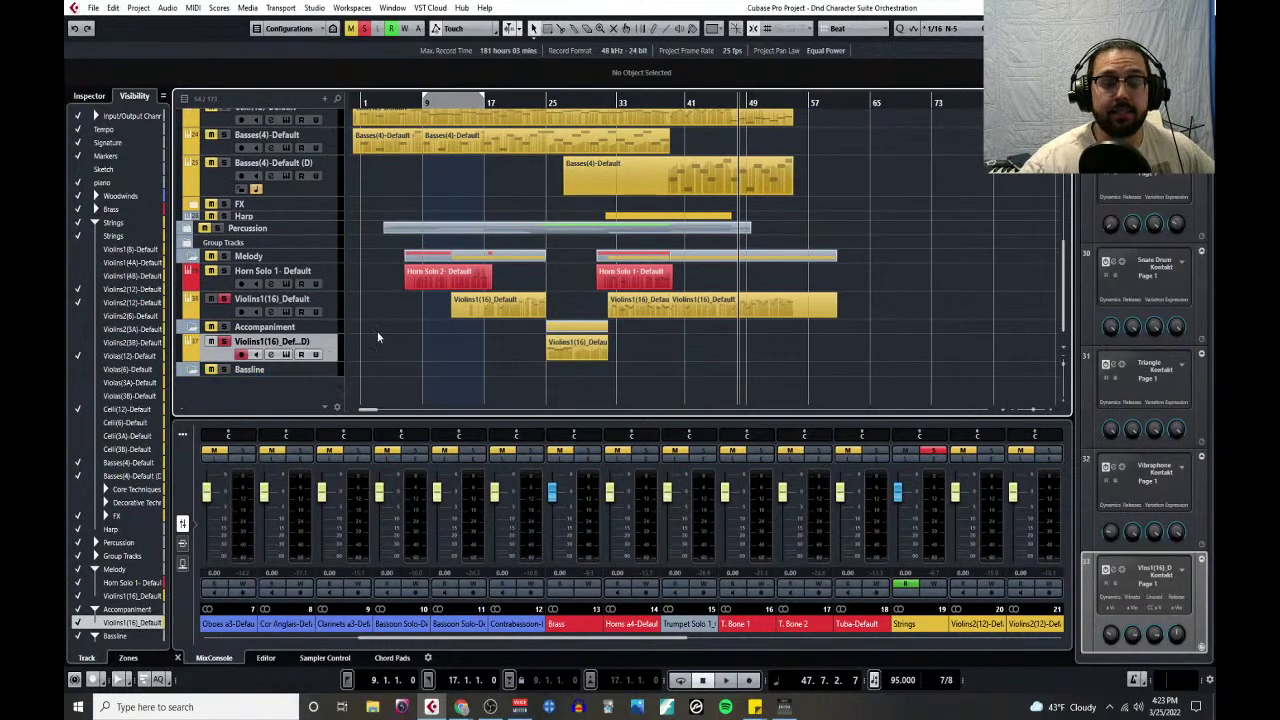
- Expand the Woodwinds folder, then select and solo the Flute 1 track
scroll(413, 305, up, 8)
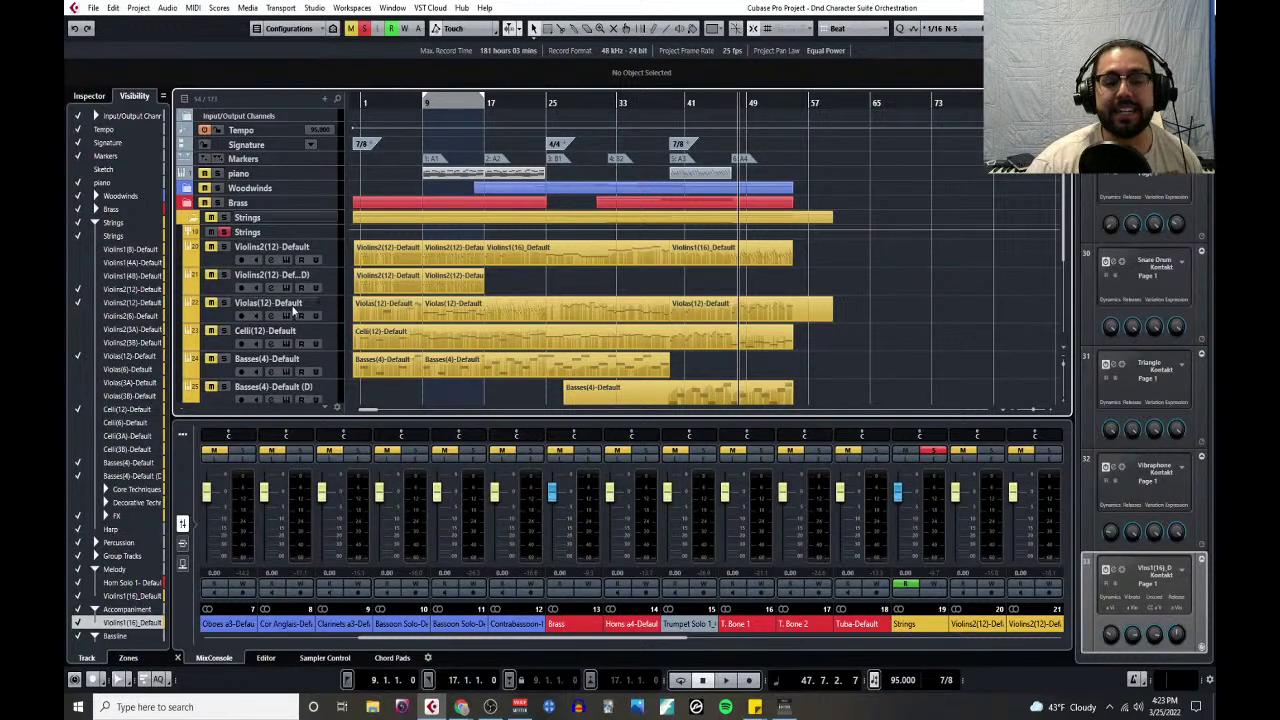
scroll(297, 318, down, 3)
scroll(297, 318, up, 3)
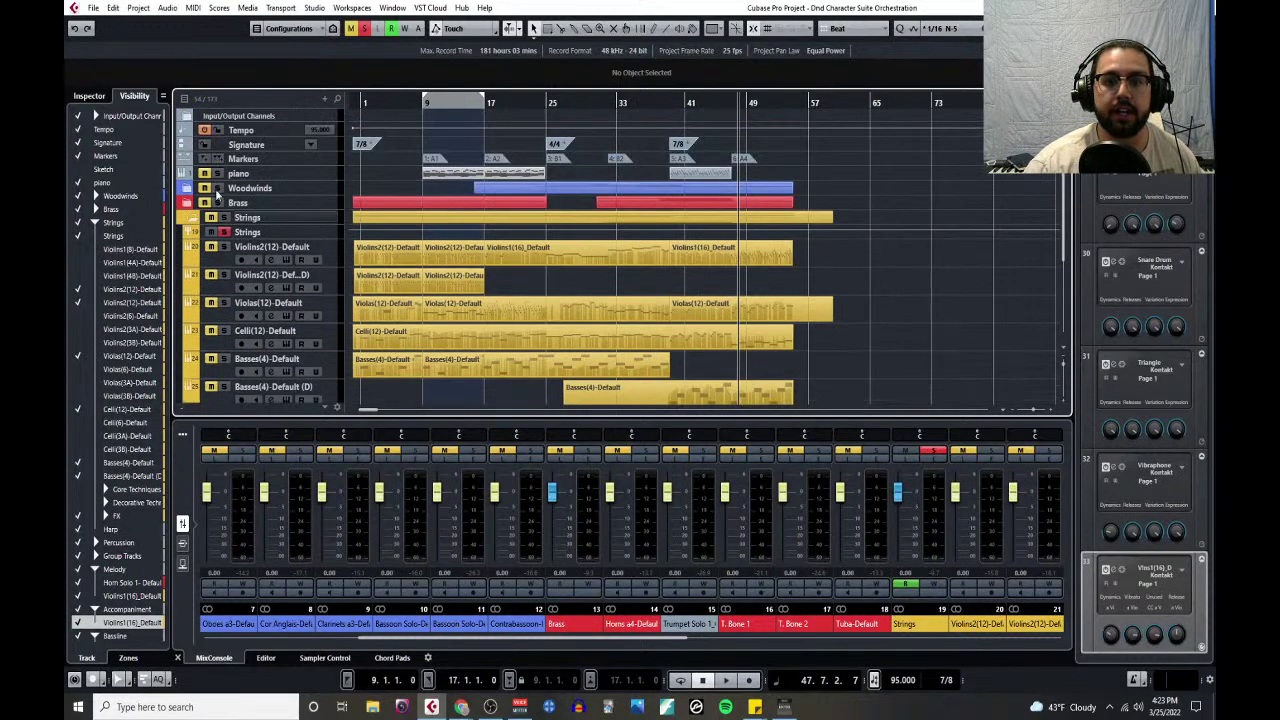
click(186, 190)
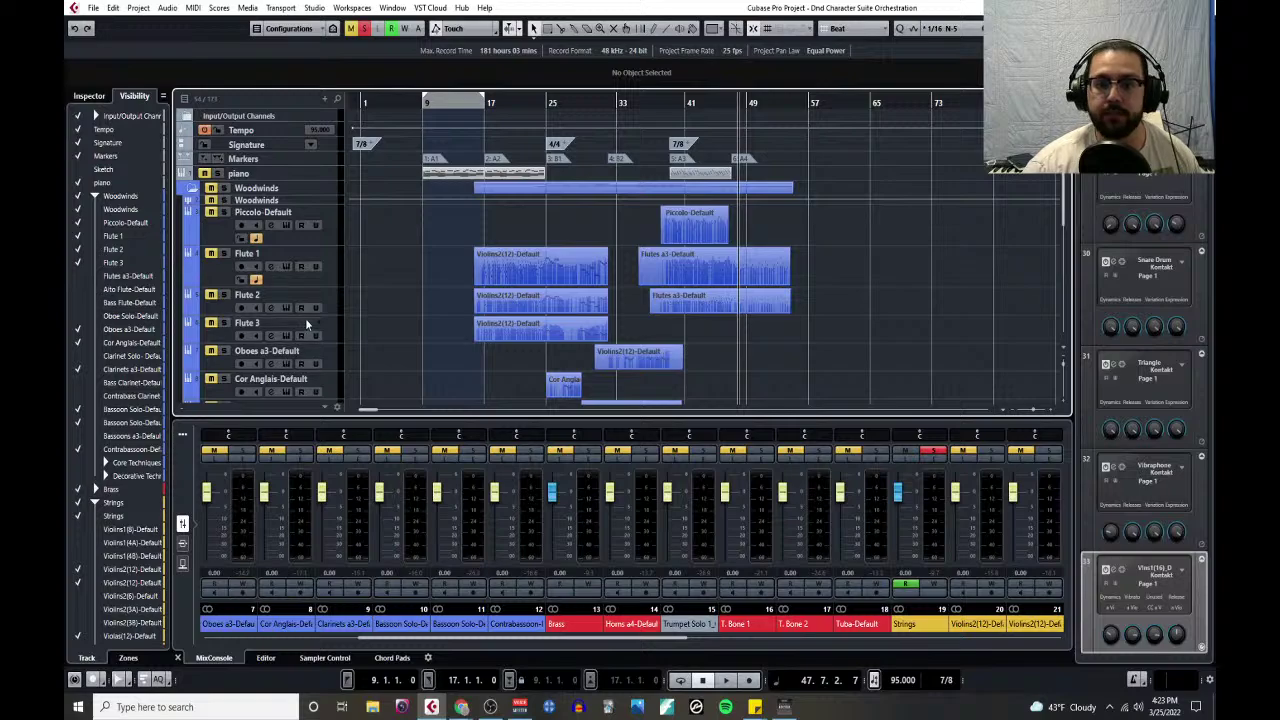
scroll(323, 205, down, 2)
click(328, 200)
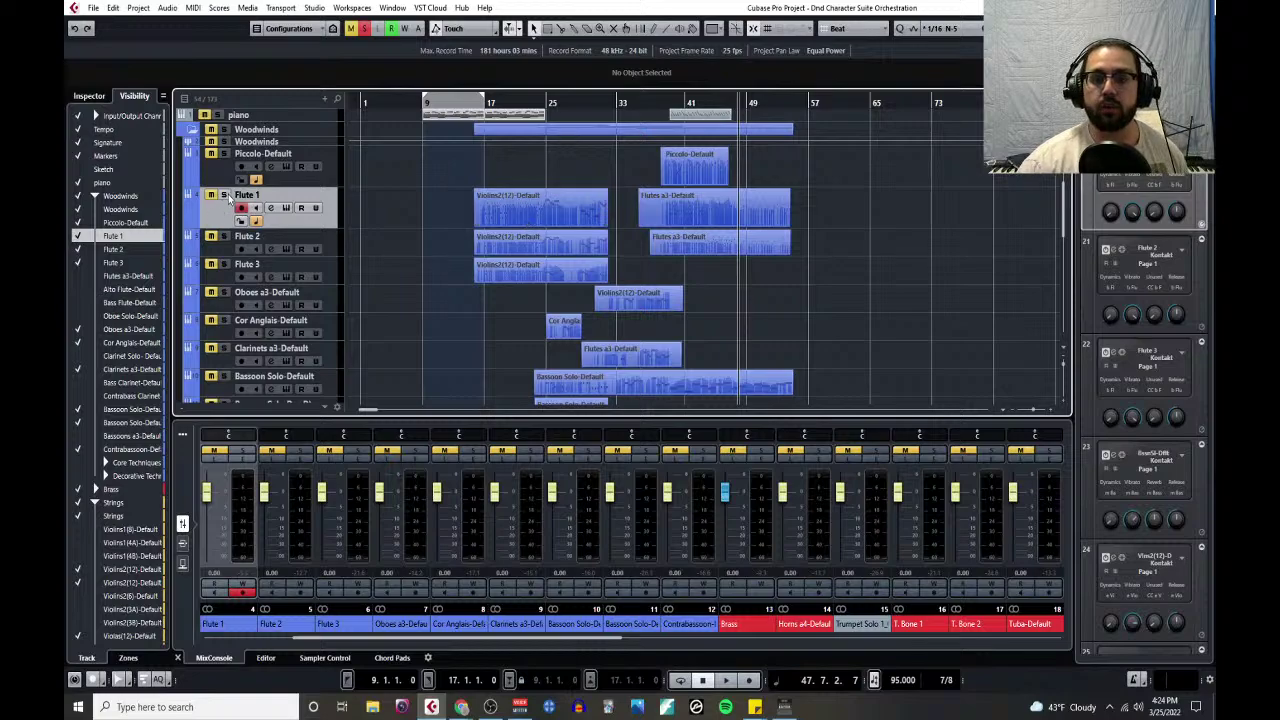
scroll(525, 208, up, 3)
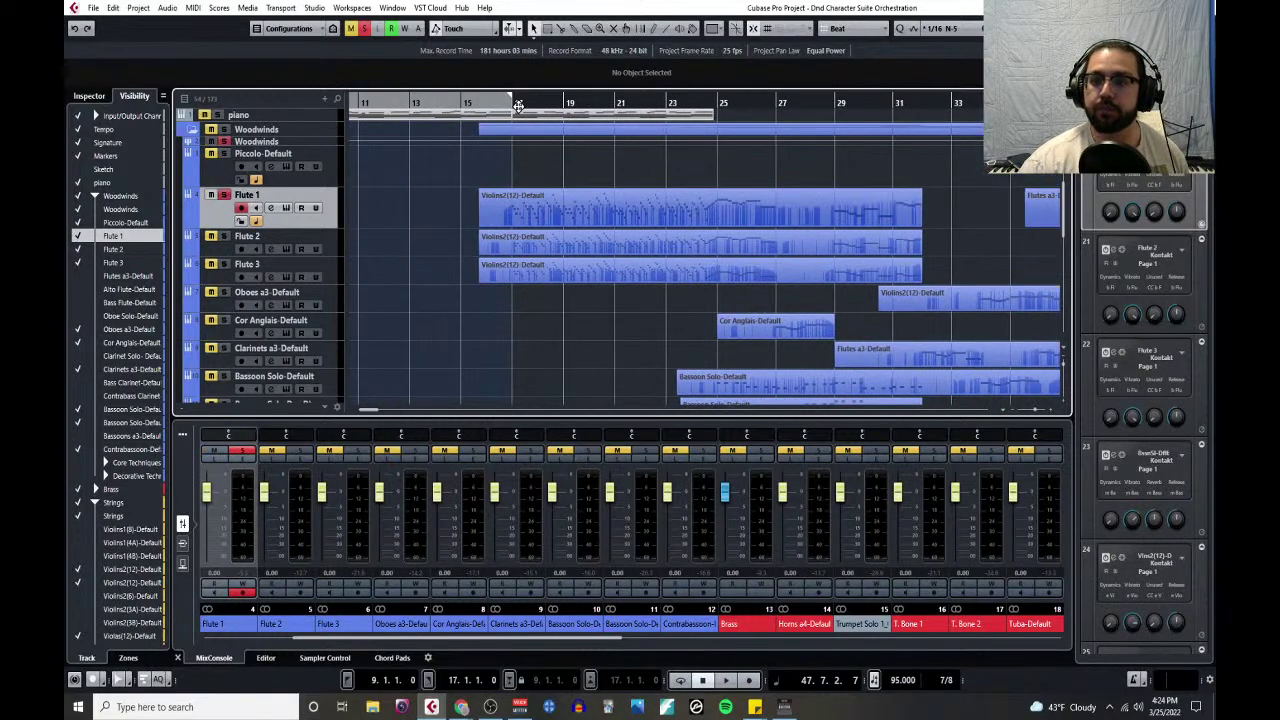
- Listen to Flute 1 leading into section B1 at bar 25, then stop playback and inspect its part there
click(660, 99)
key(space)
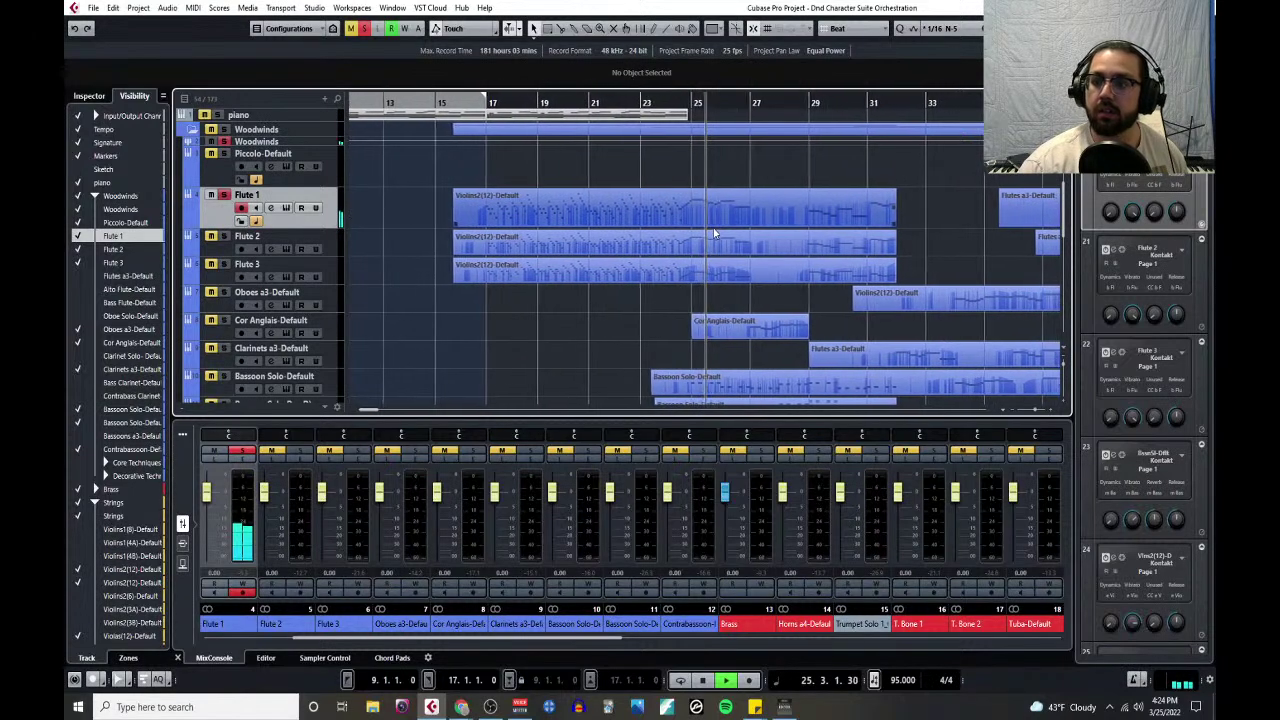
key(space)
scroll(710, 215, up, 3)
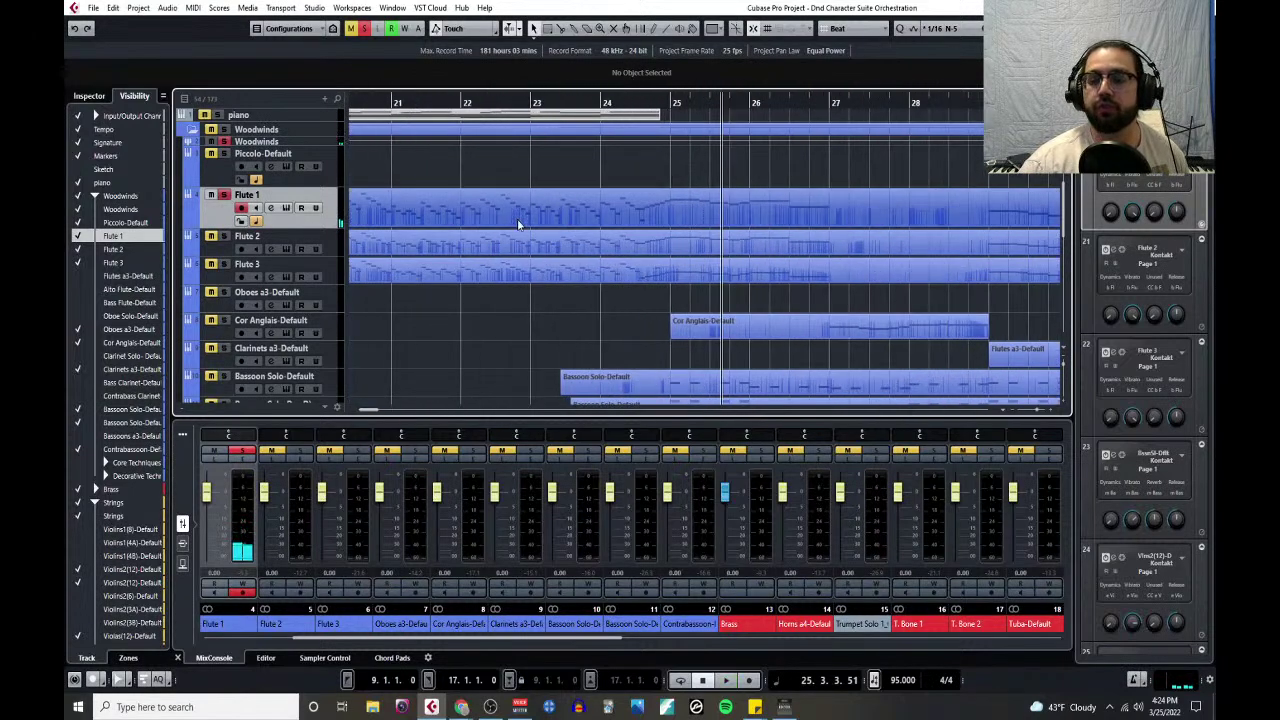
scroll(520, 210, down, 4)
scroll(658, 217, down, 2)
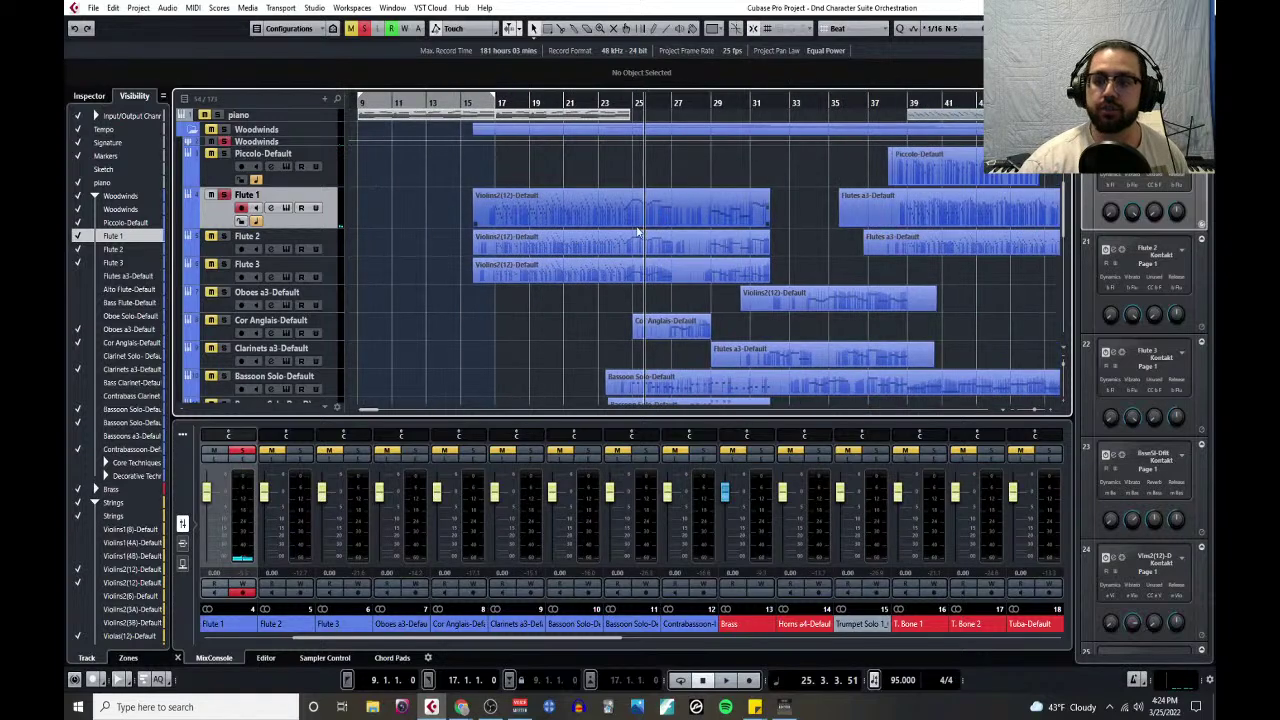
scroll(632, 208, down, 8)
scroll(632, 208, down, 3)
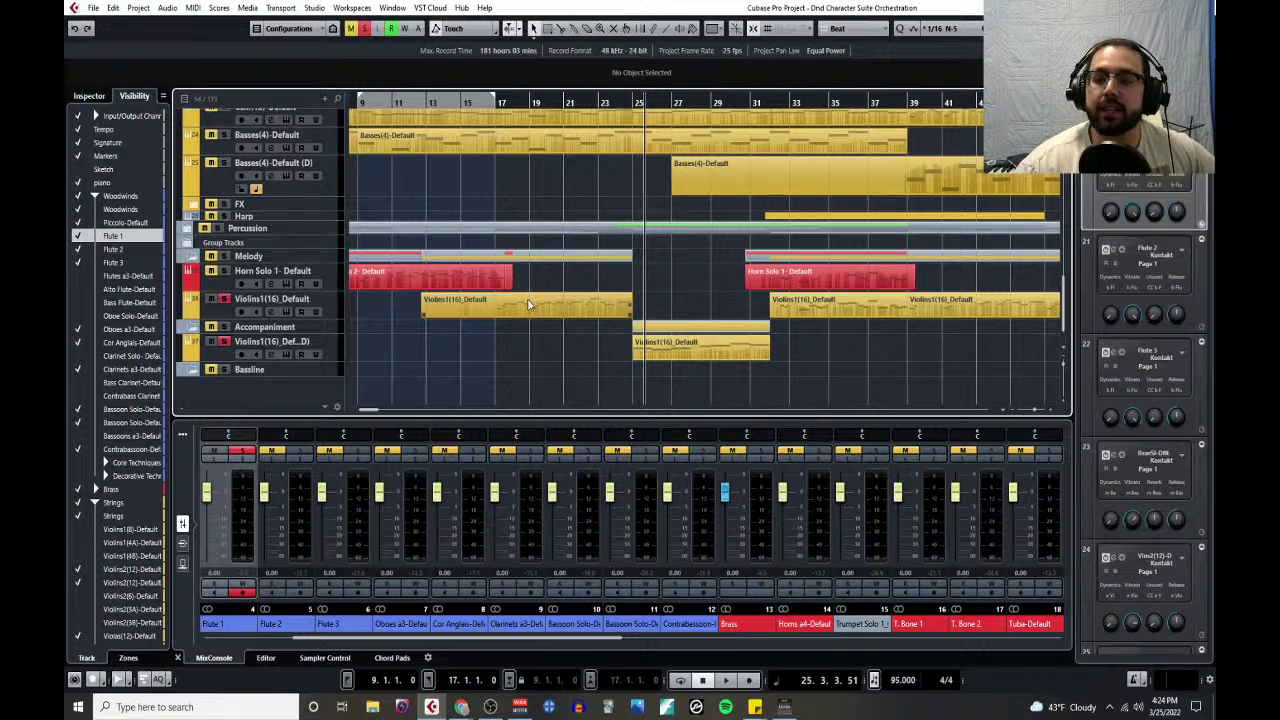
scroll(527, 300, up, 3)
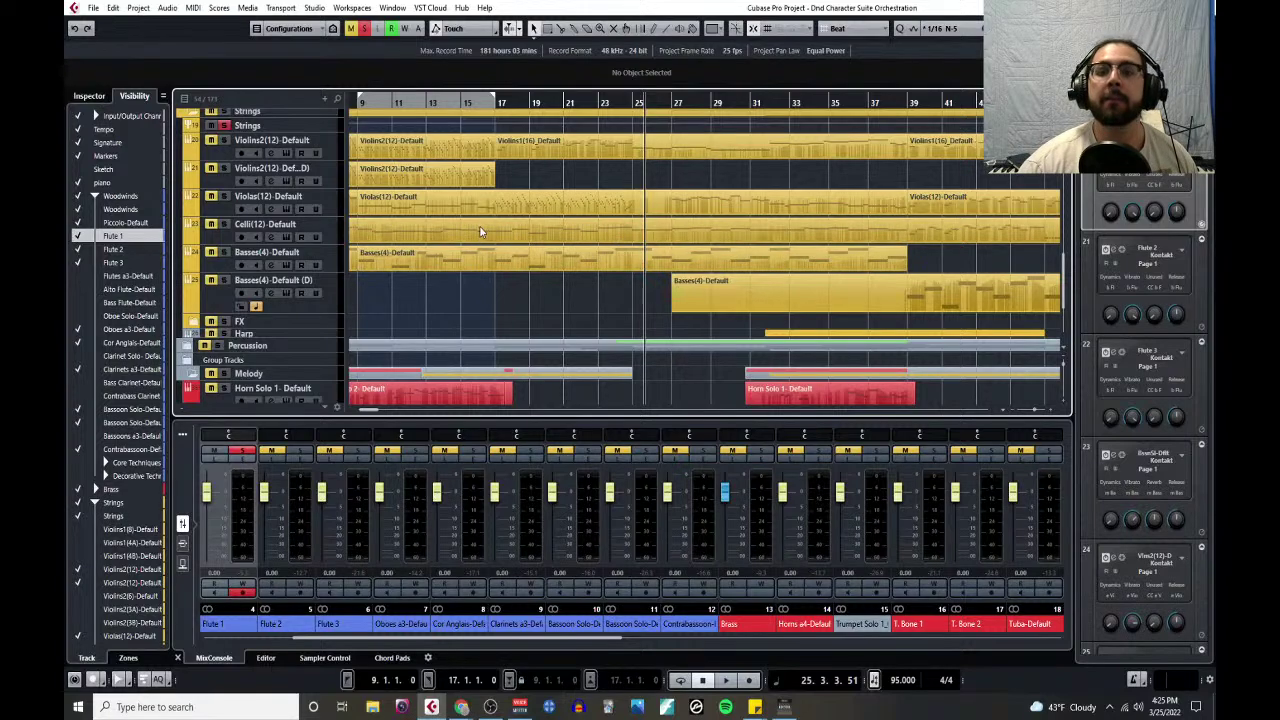
scroll(480, 232, up, 3)
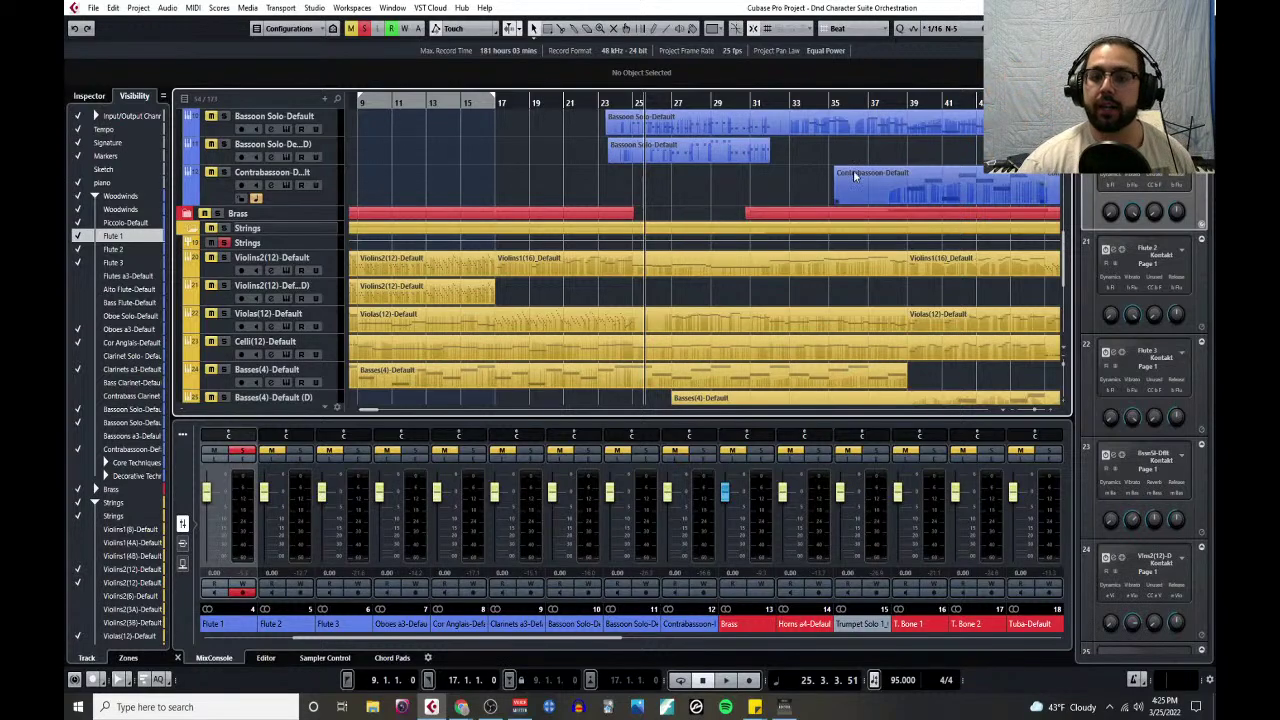
- Split the original Violins2(12) track's part at bar 25 and move the bar 25–39 part onto the duplicate Violins2(12) track
scroll(634, 280, up, 5)
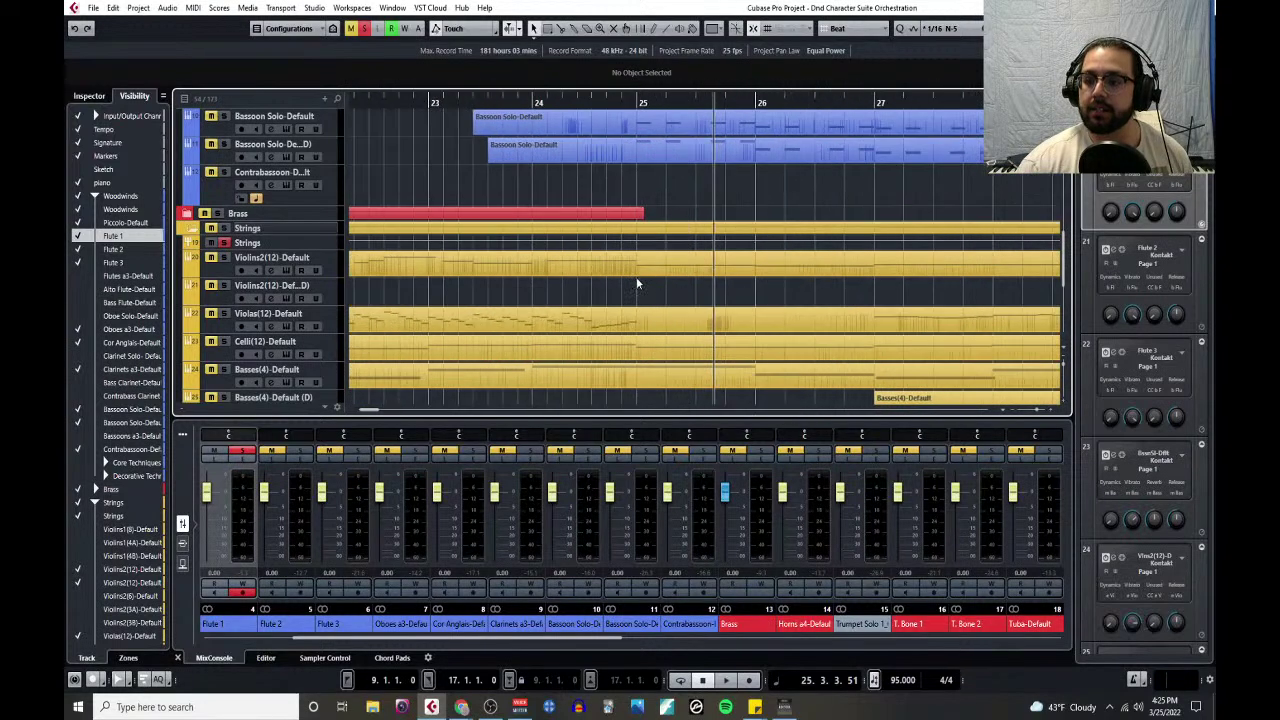
click(336, 285)
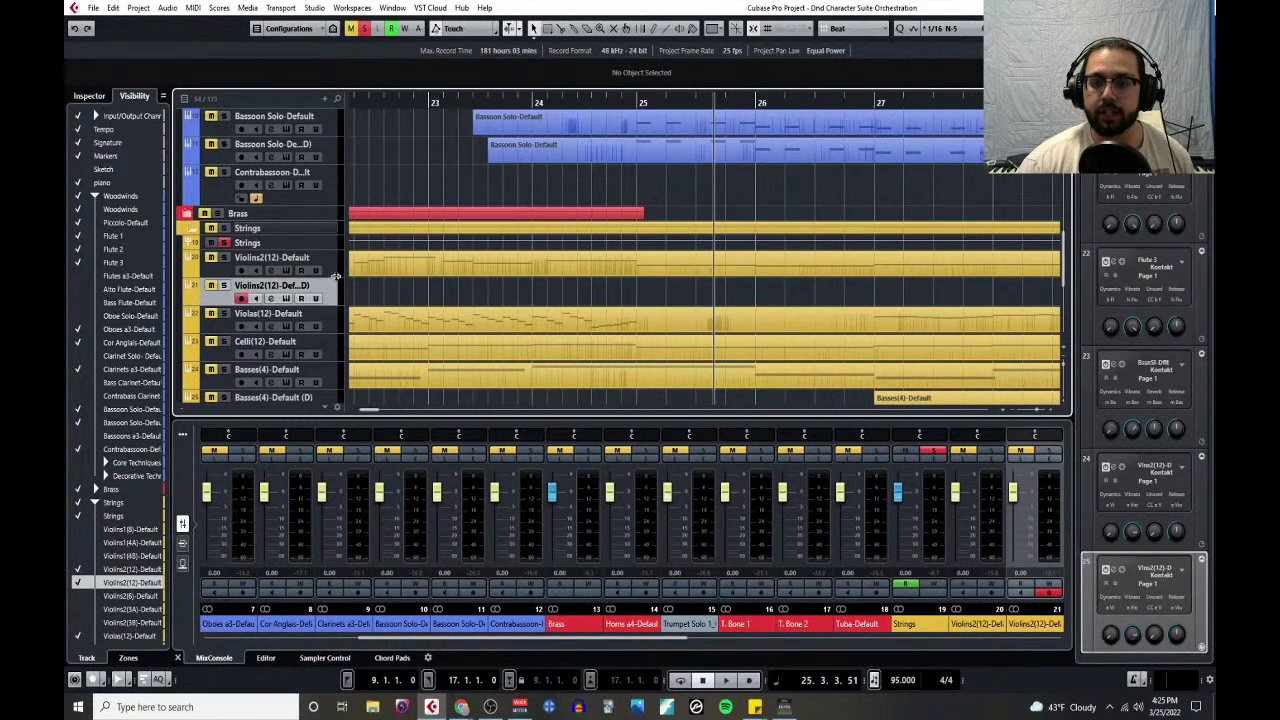
key(ctrl+Down)
scroll(521, 350, down, 6)
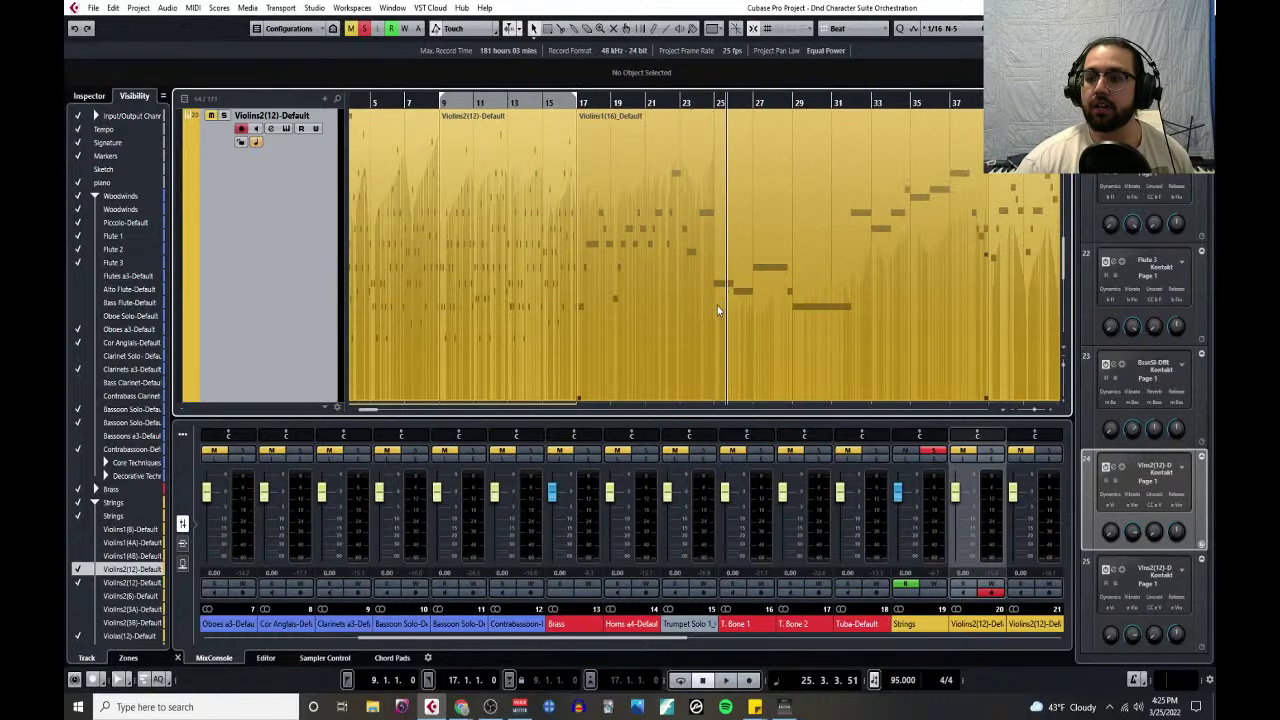
scroll(608, 253, up, 3)
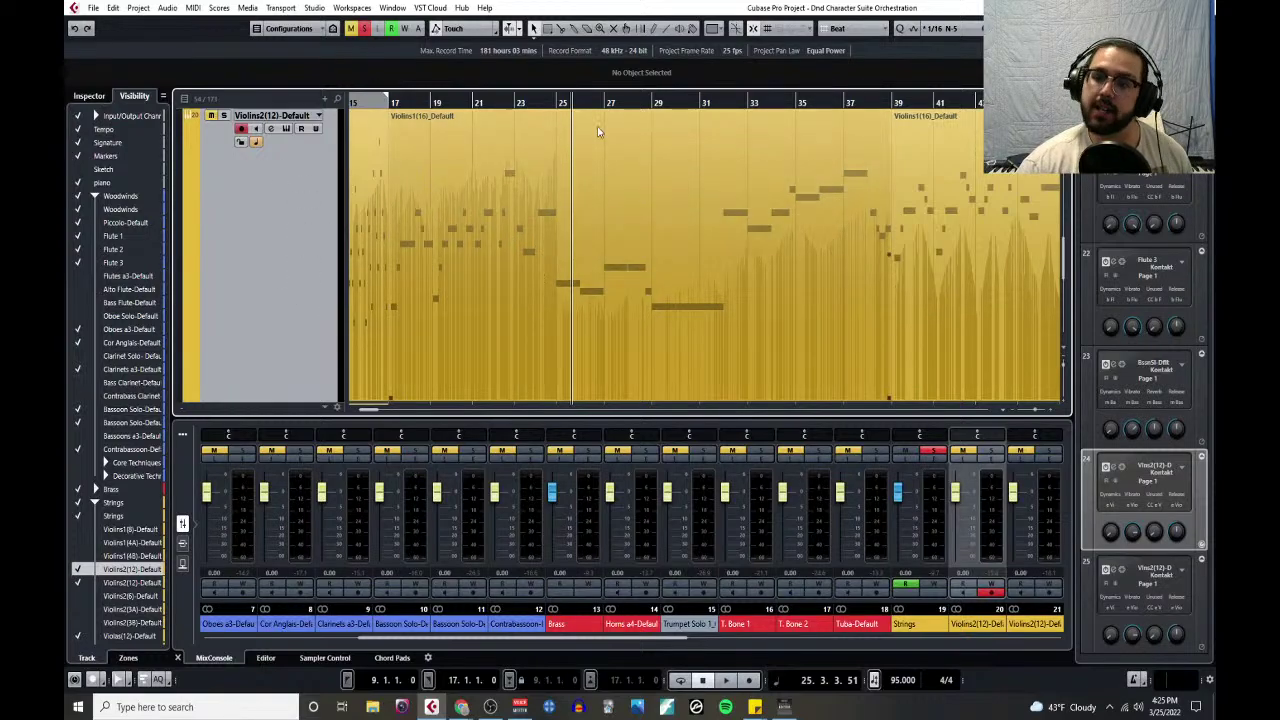
right_click(583, 242)
click(620, 242)
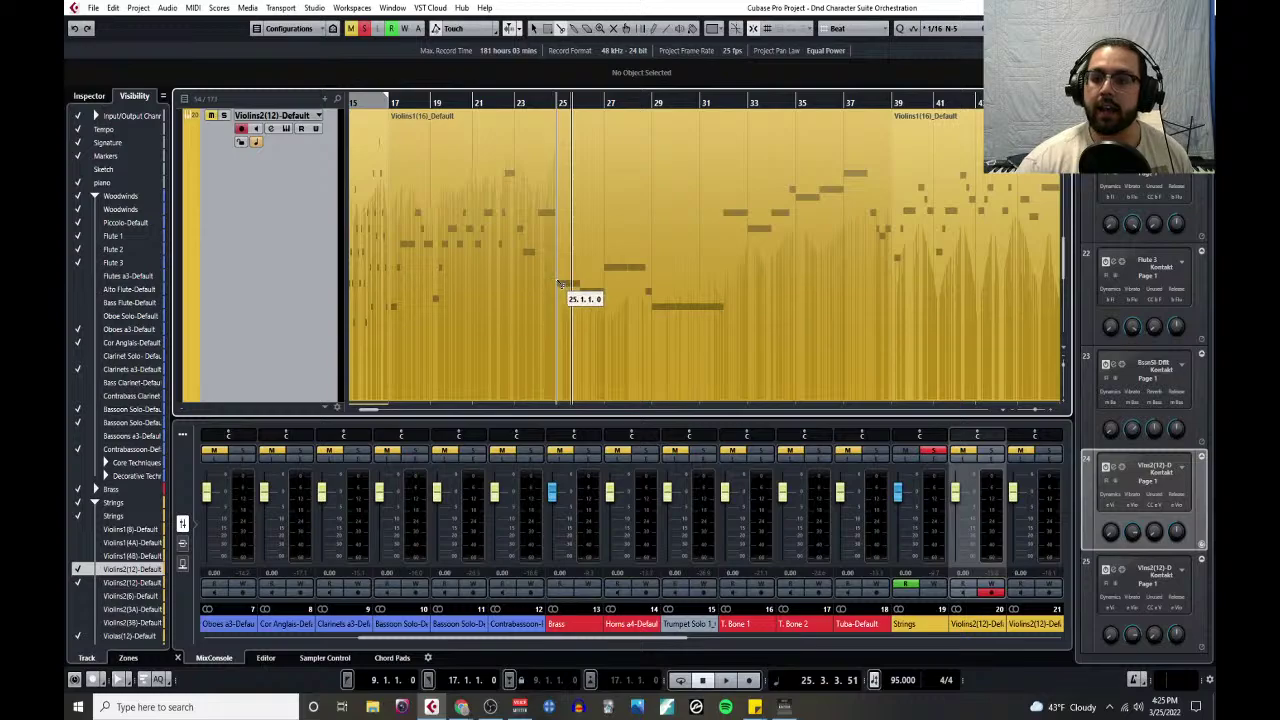
scroll(700, 270, down, 3)
drag(637, 236, 551, 317)
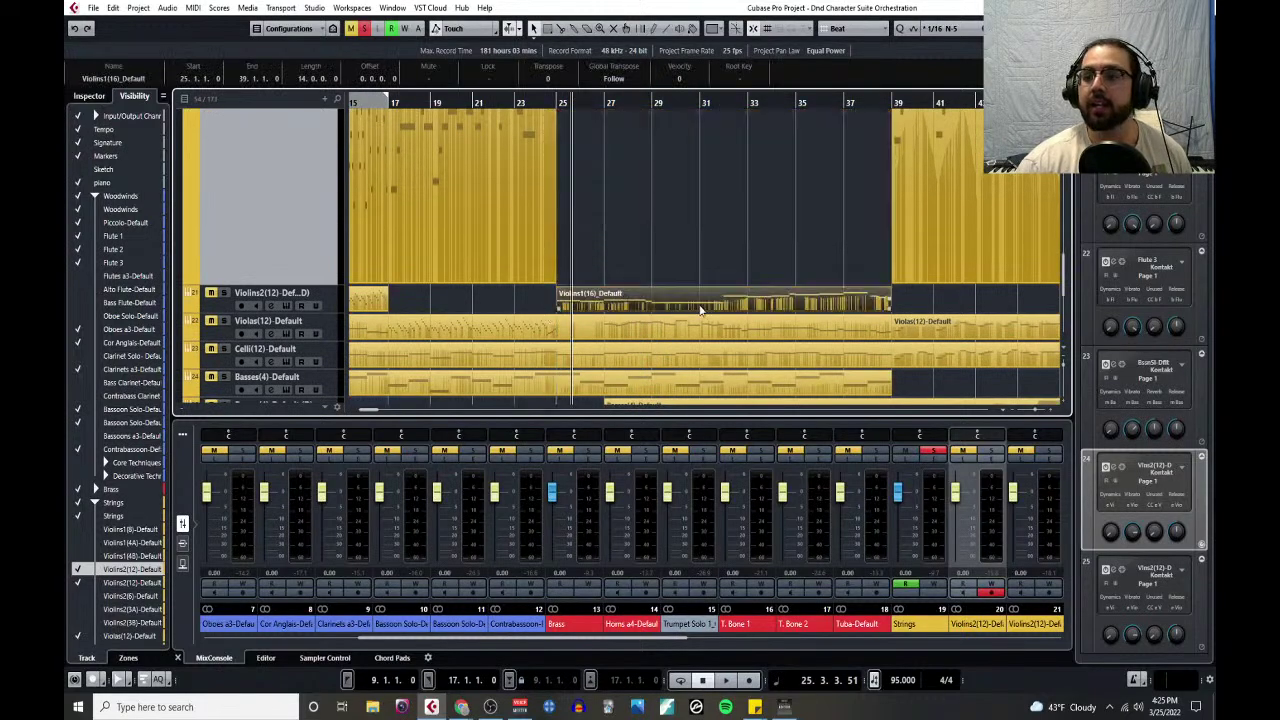
- Undo the split and move of the Violins2(12) part at bars 25–39
drag(698, 290, 697, 269)
scroll(600, 272, up, 3)
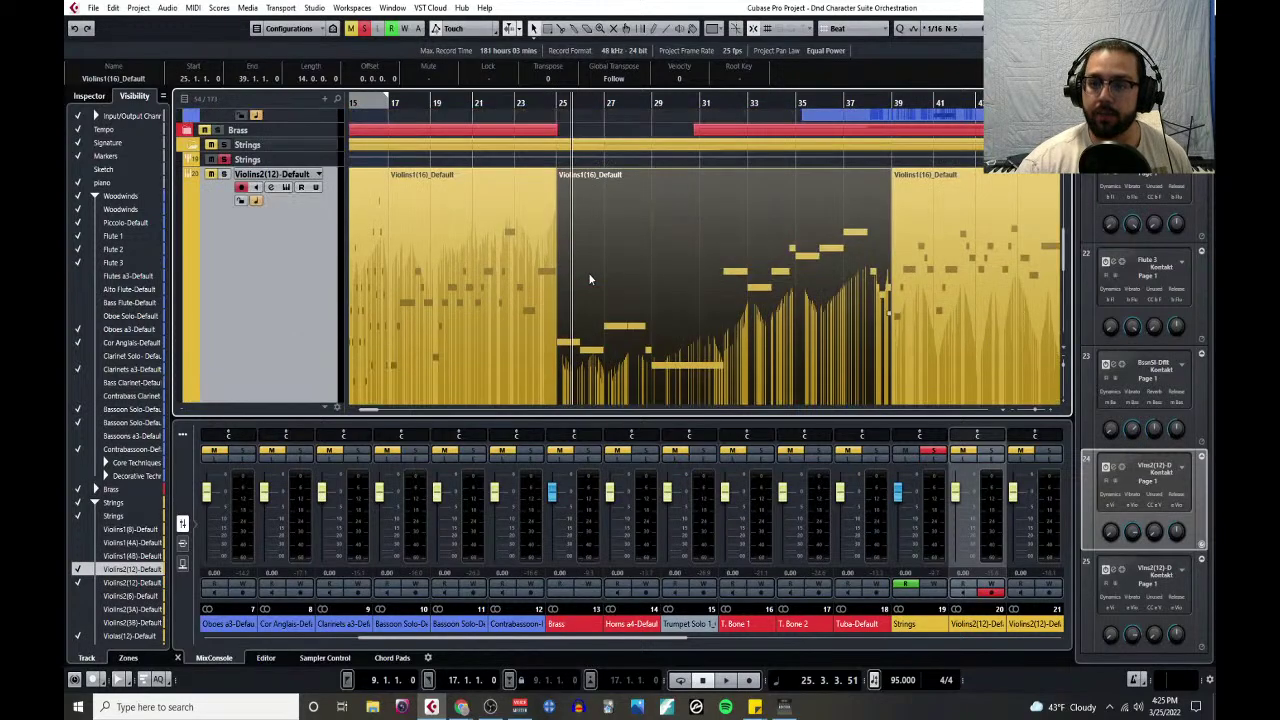
key(ctrl+z)
key(g)
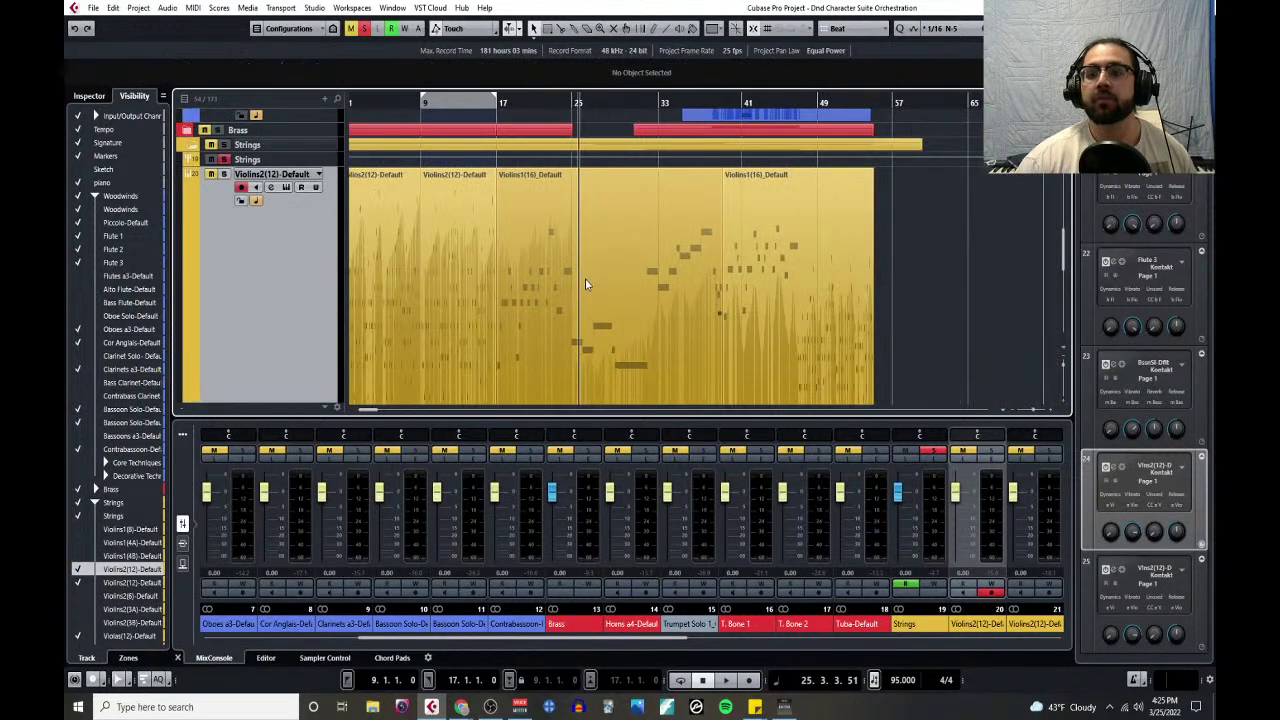
- Examine the original Violins2(12) part across the timeline, comparing it with the parts in the Melody and Accompaniment folders
scroll(585, 279, down, 3)
scroll(584, 286, down, 2)
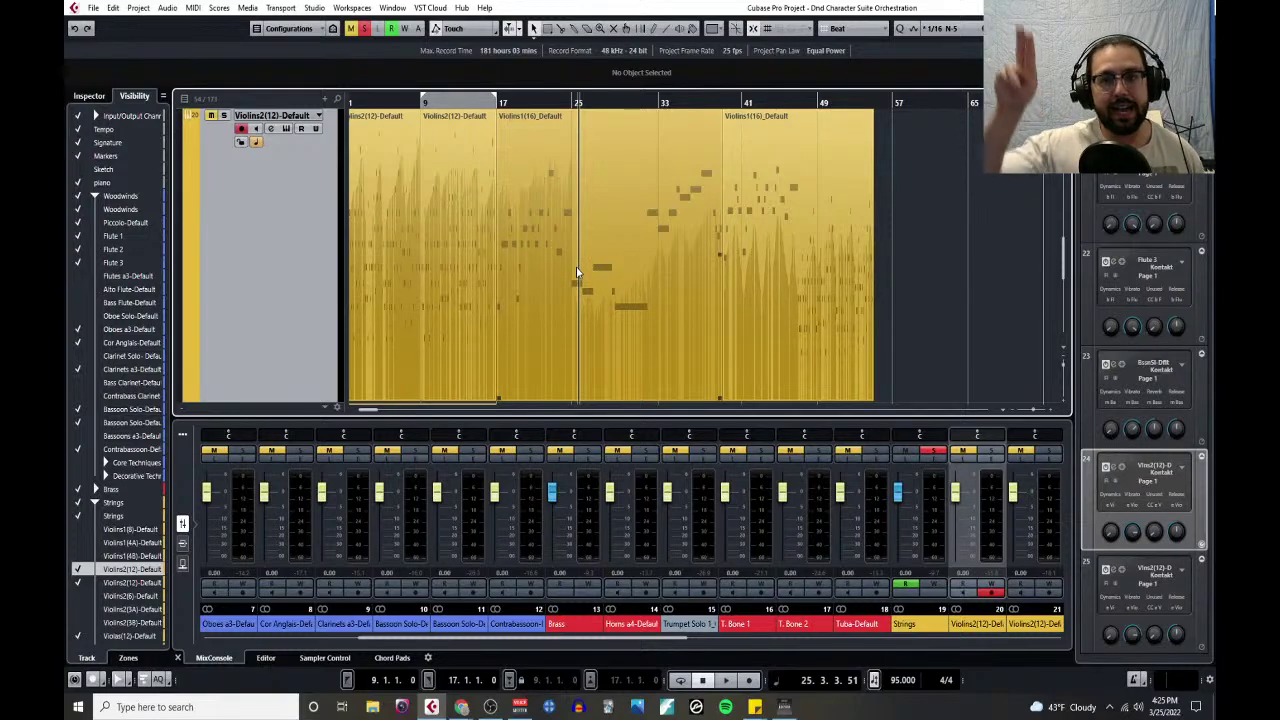
scroll(582, 276, up, 2)
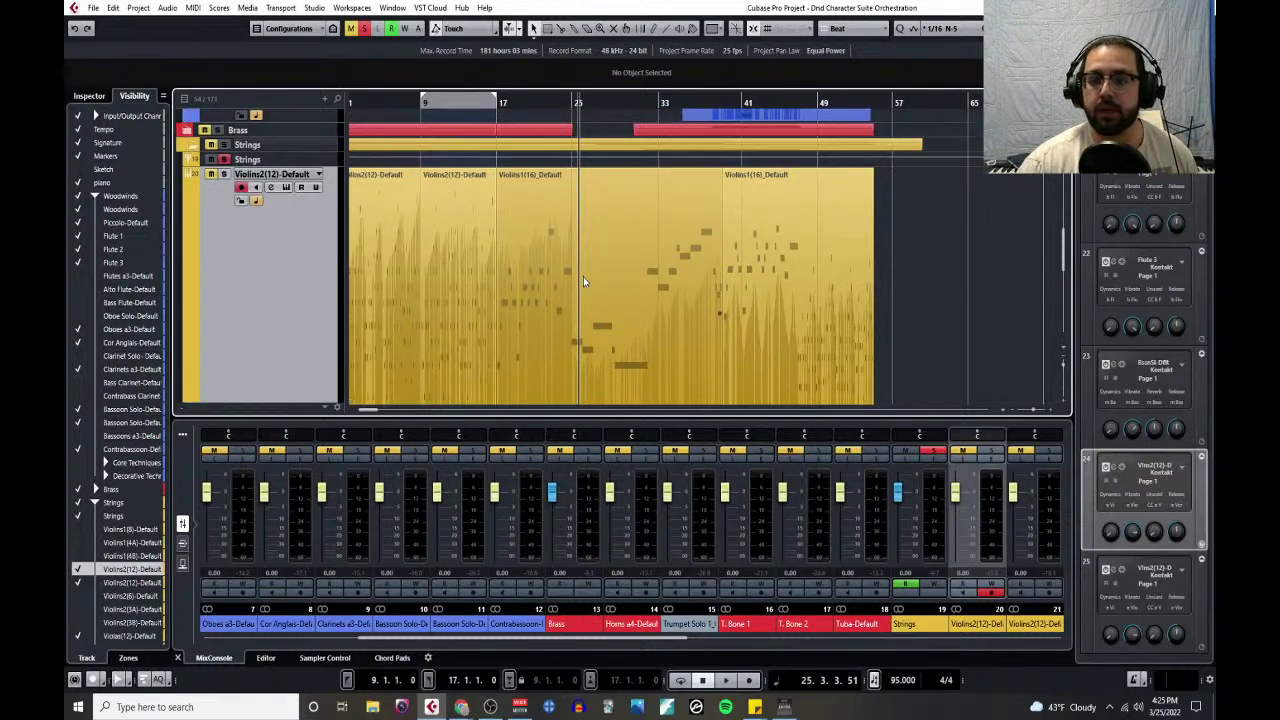
key(g)
scroll(547, 229, down, 2)
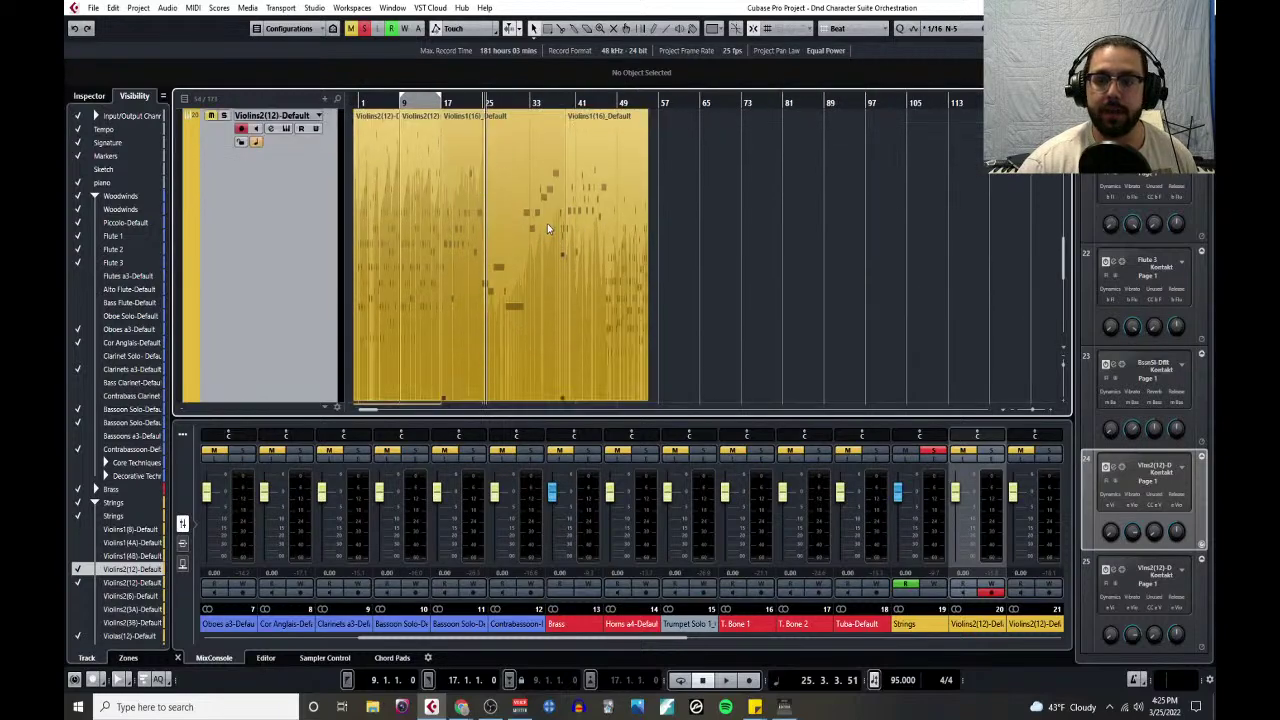
key(shift+g)
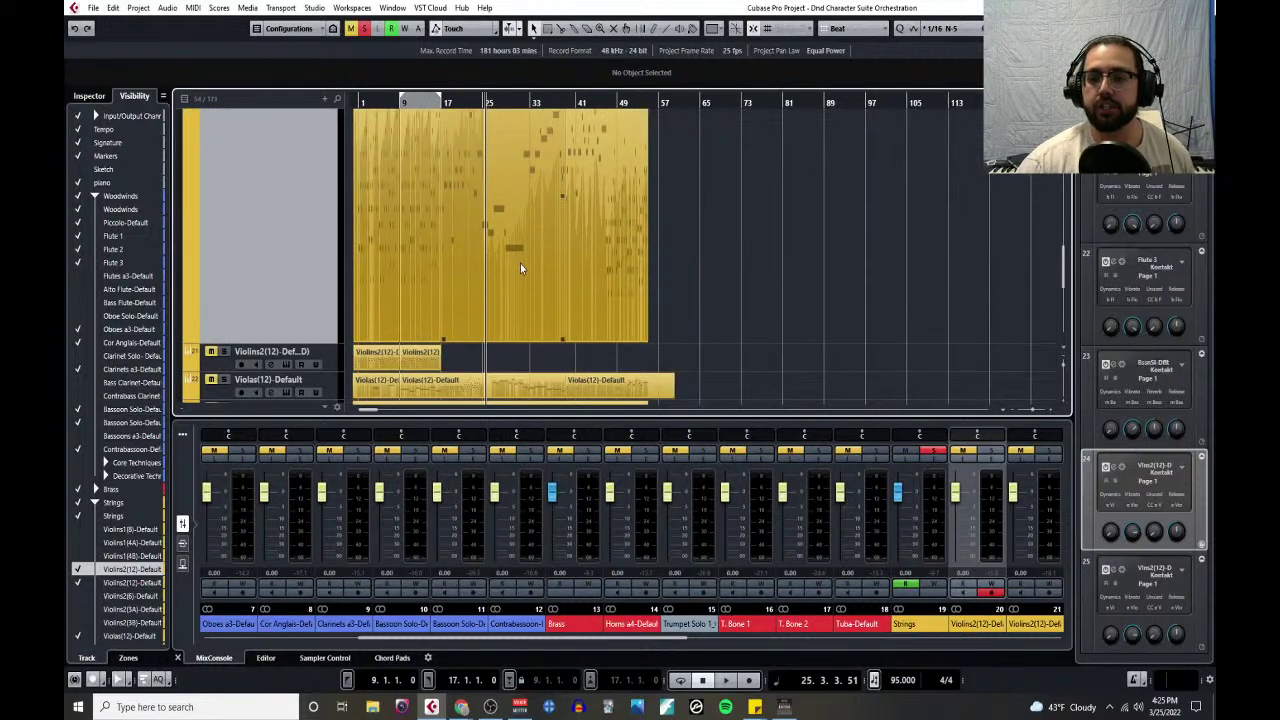
key(h)
key(h)
key(shift+g)
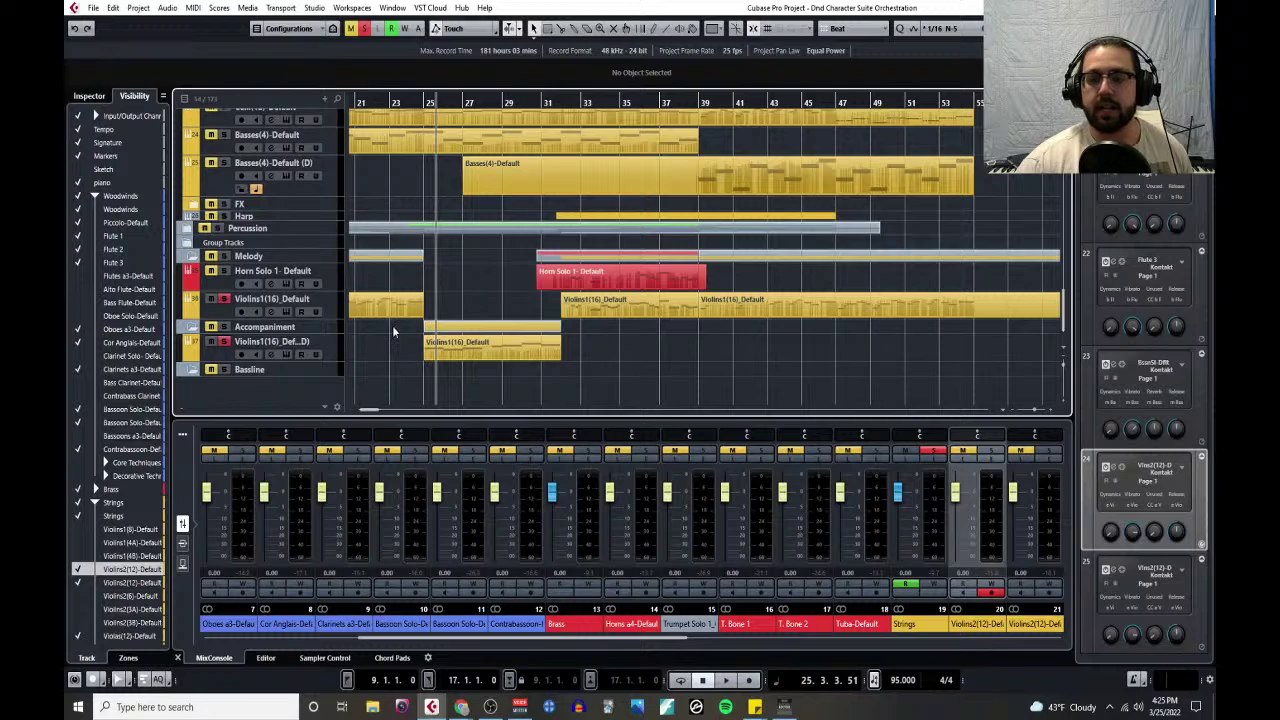
key(g)
key(g)
key(g)
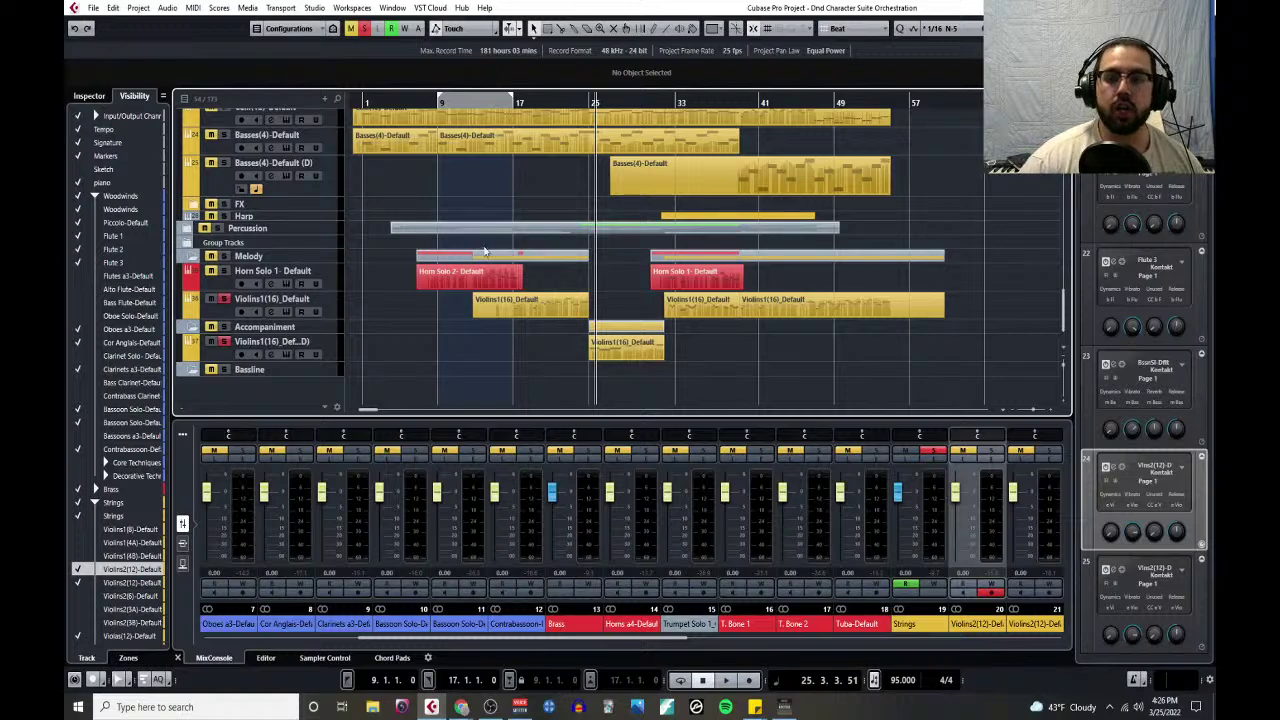
- Reduce the height of the enlarged original Violins2(12) track so the other string tracks fit below it
scroll(432, 240, up, 5)
scroll(432, 236, up, 4)
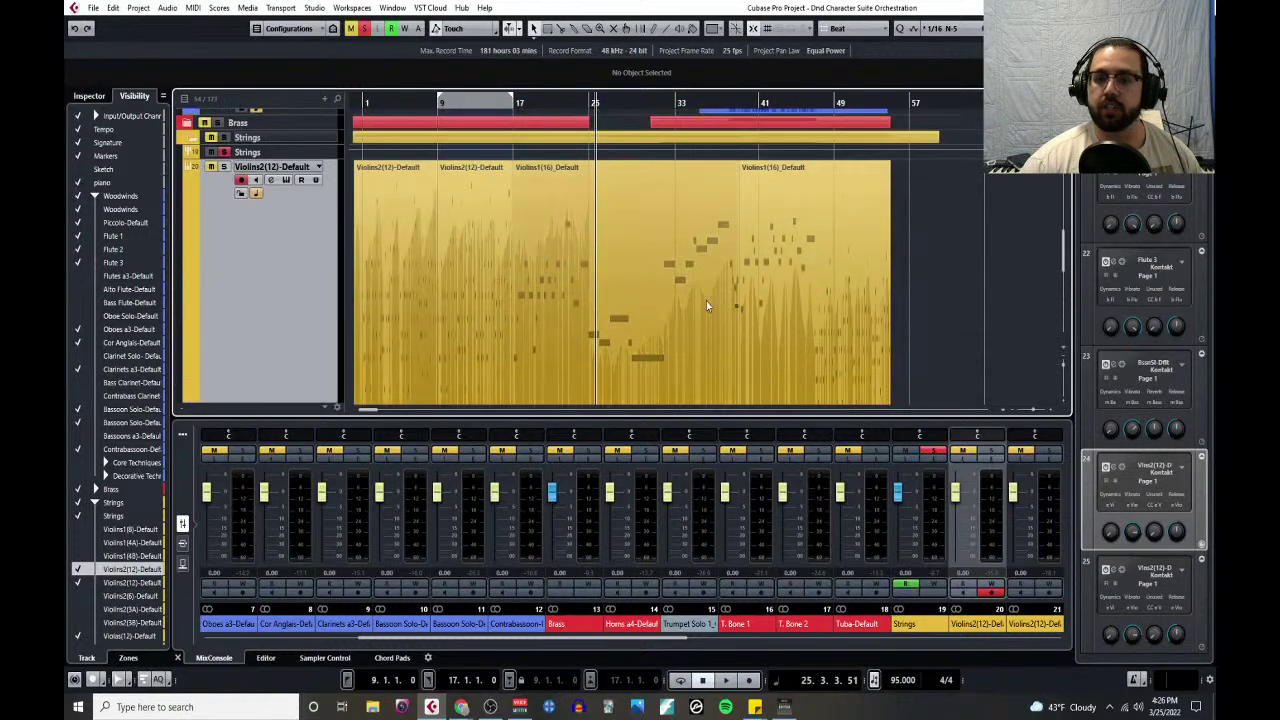
scroll(420, 310, up, 3)
scroll(240, 312, down, 8)
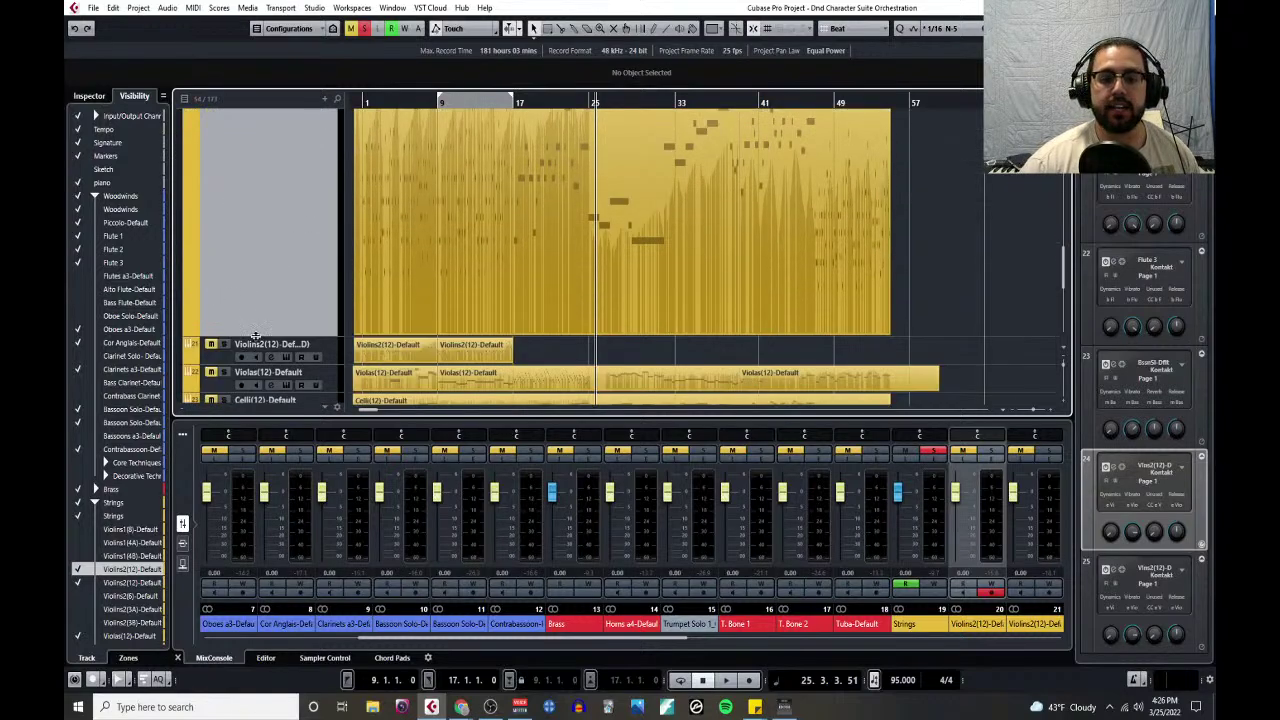
drag(256, 337, 320, 198)
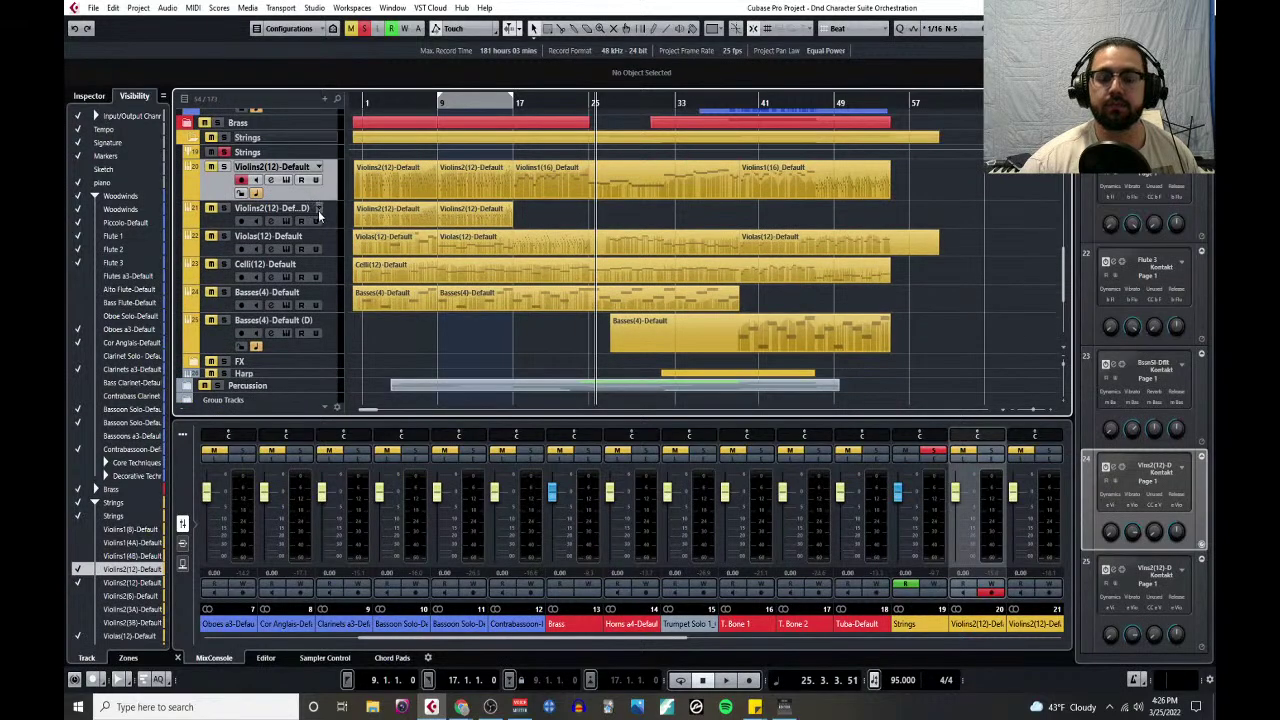
- Compare the woodwind and string tracks with the contents of the Melody, Accompaniment and Bassline folders
scroll(630, 297, up, 3)
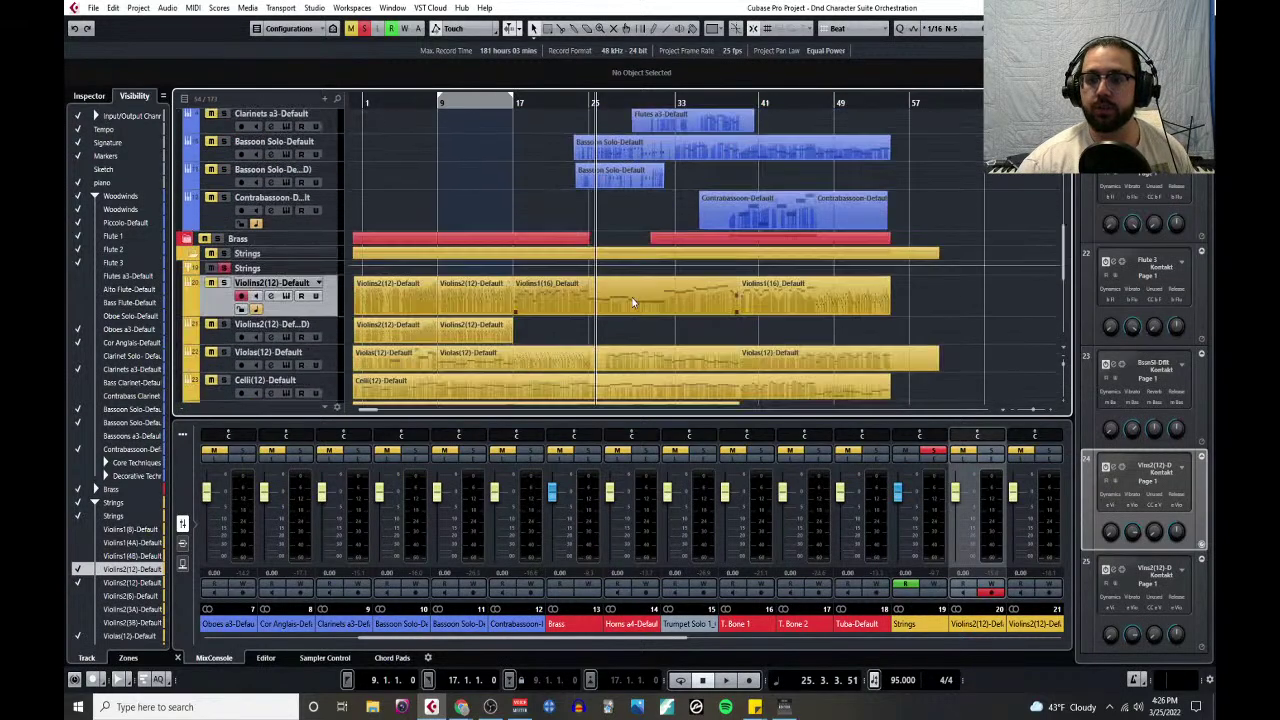
scroll(630, 297, down, 2)
scroll(319, 265, up, 10)
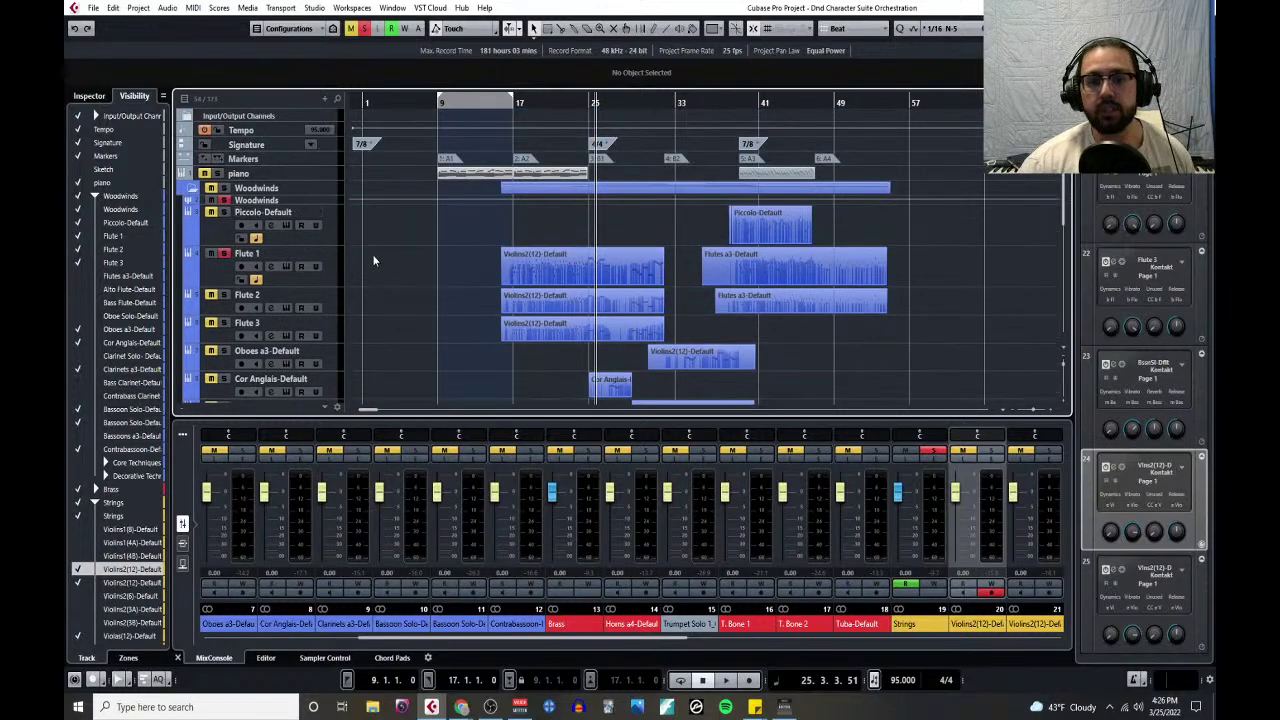
scroll(369, 248, down, 10)
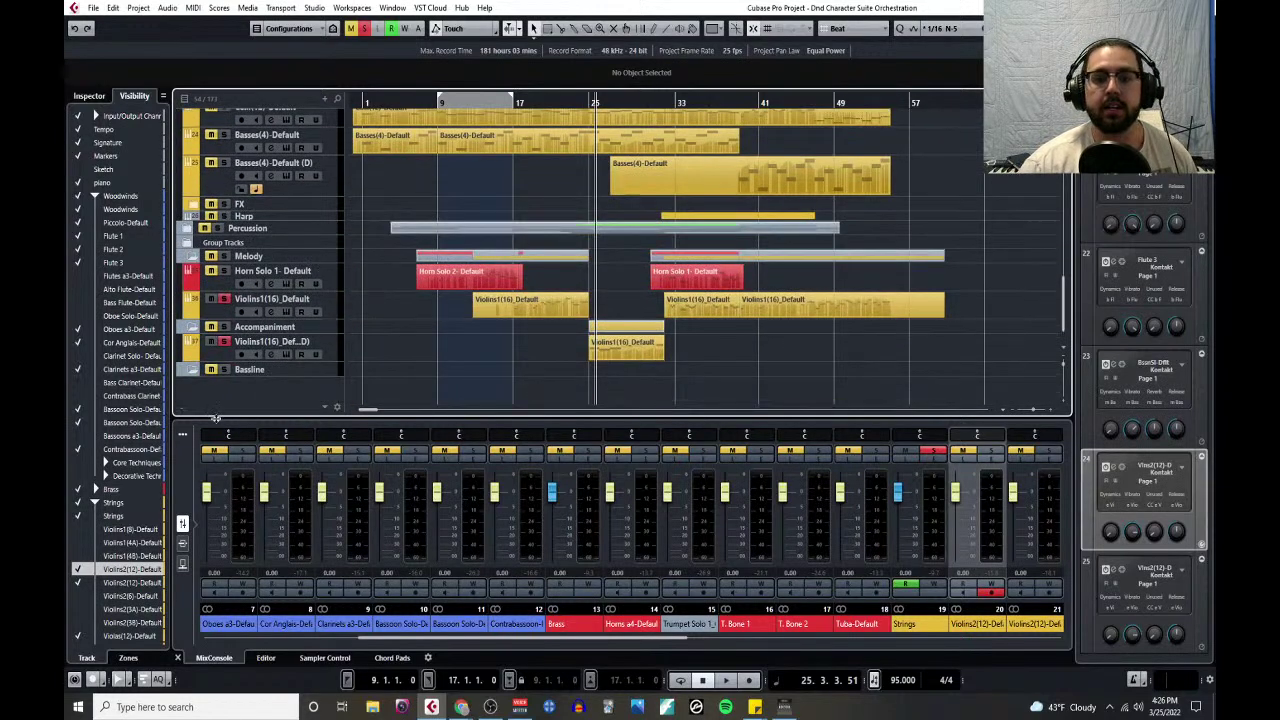
click(298, 259)
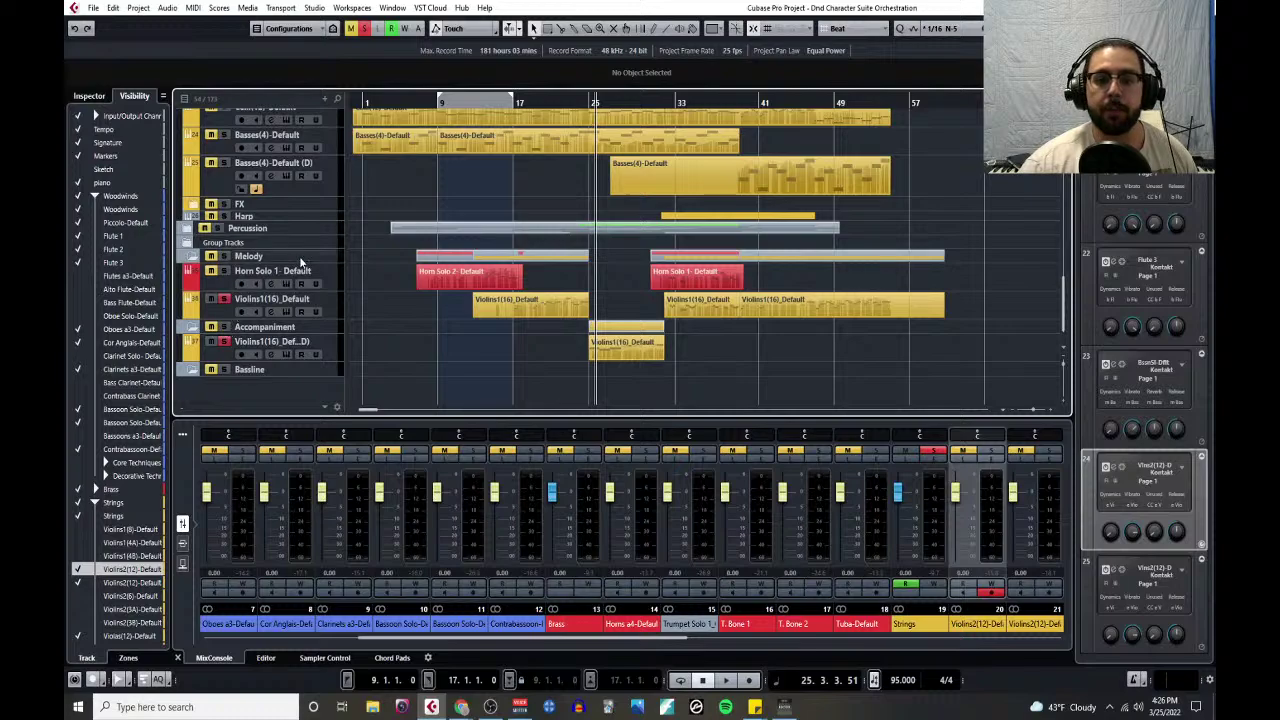
click(328, 330)
click(319, 371)
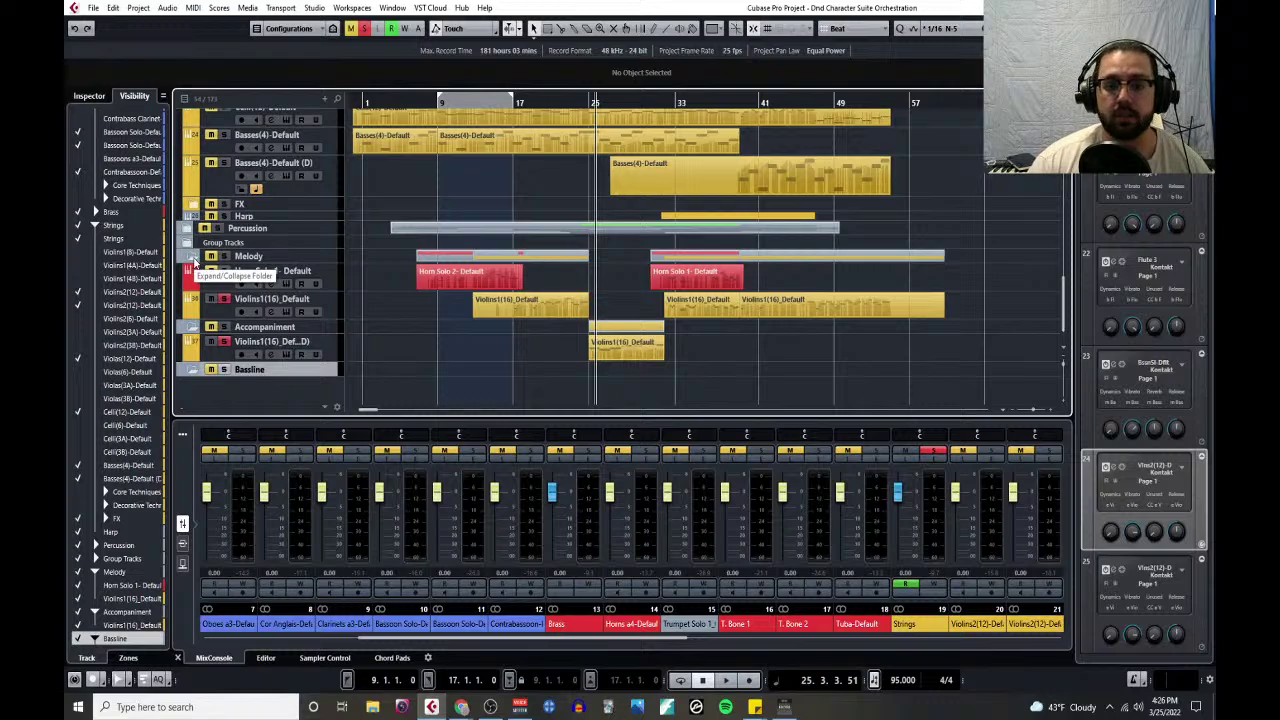
scroll(600, 300, up, 10)
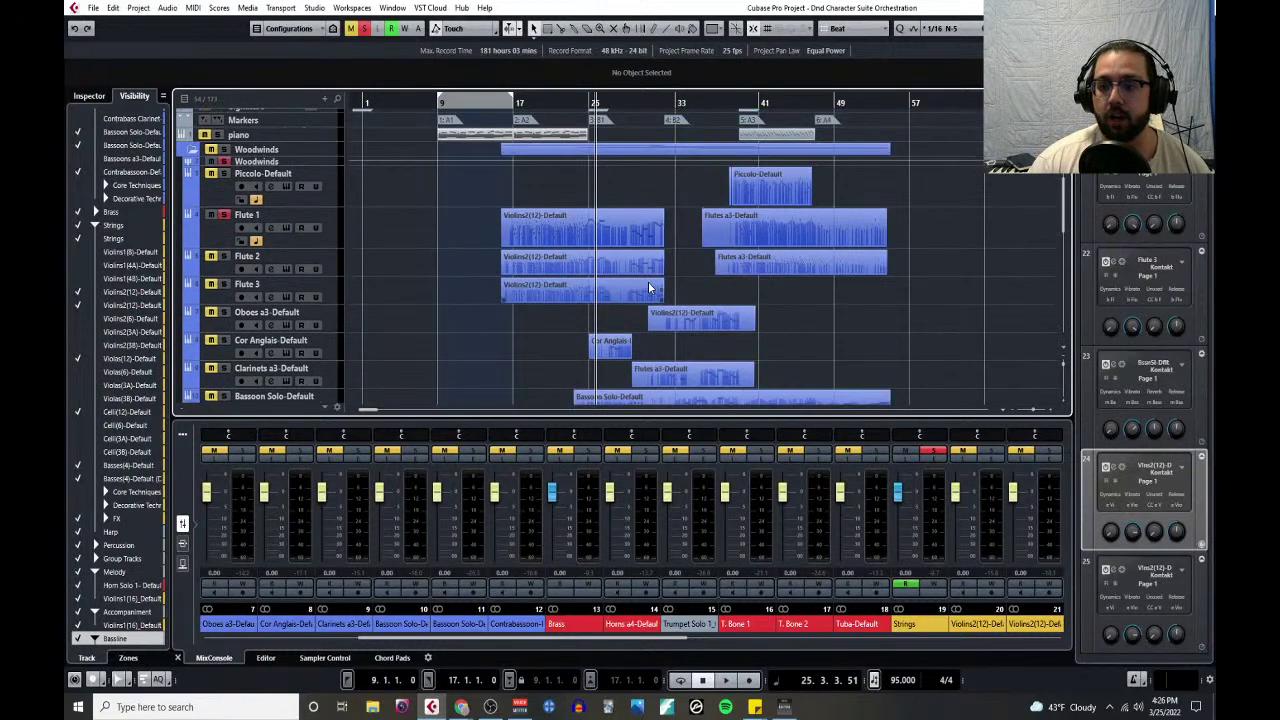
scroll(648, 288, up, 2)
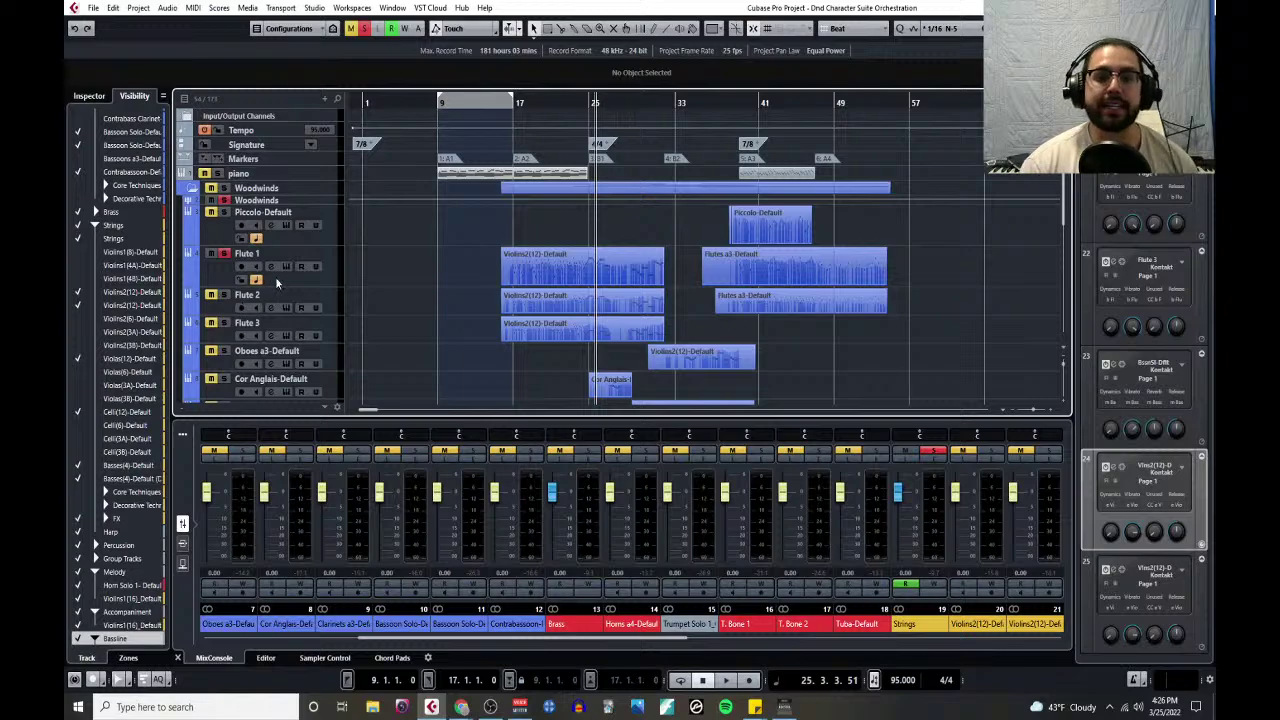
scroll(284, 272, down, 8)
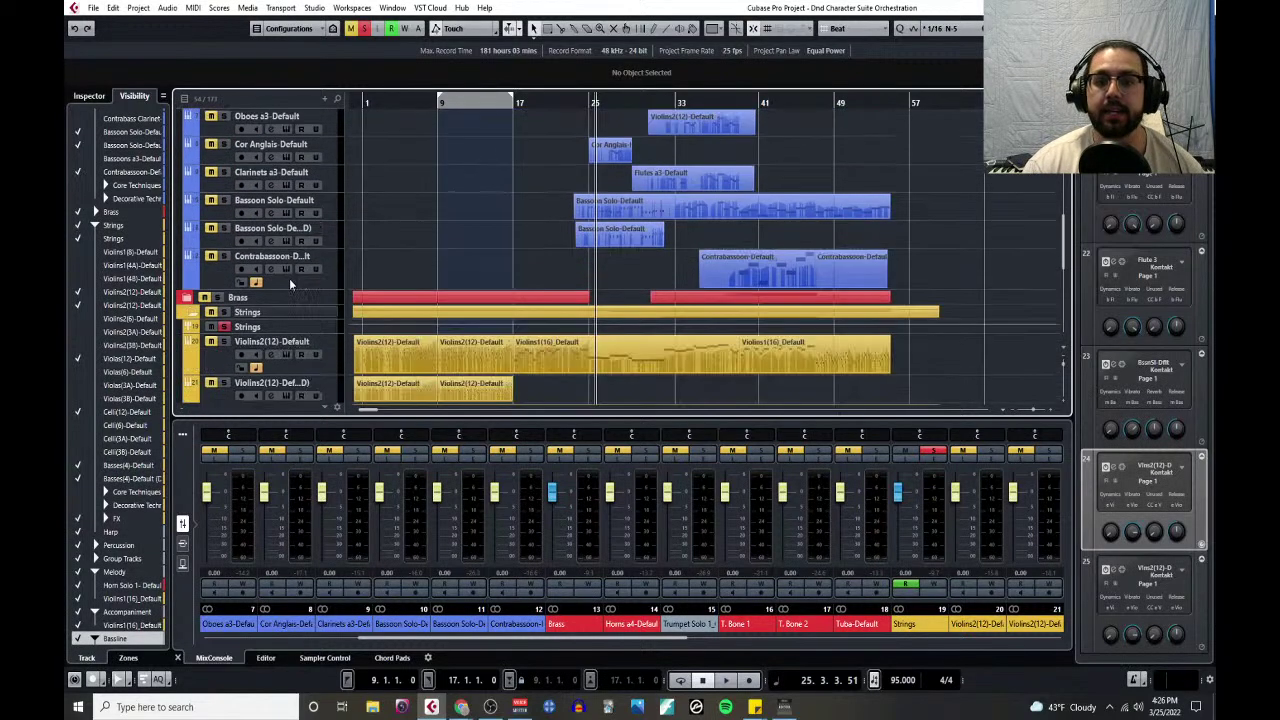
scroll(289, 284, down, 10)
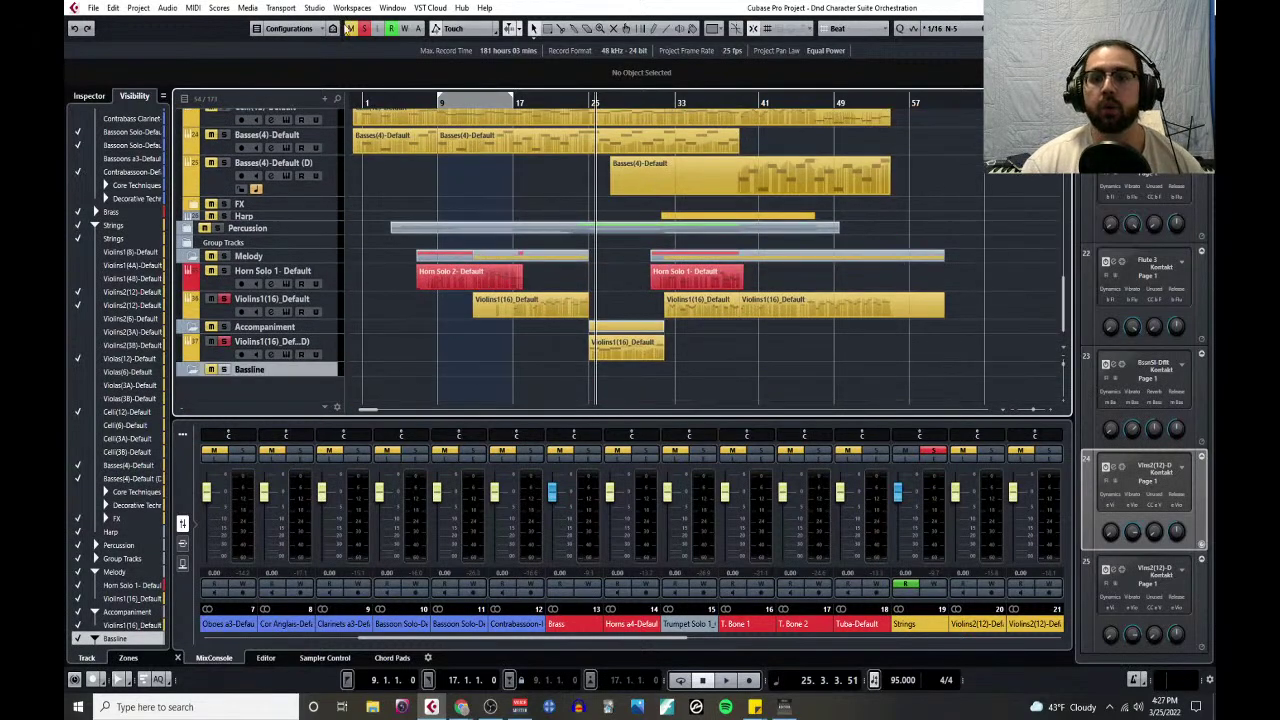
- Deactivate all solo states in the project, and collapse the Woodwinds and Strings folders
click(365, 28)
scroll(488, 258, up, 20)
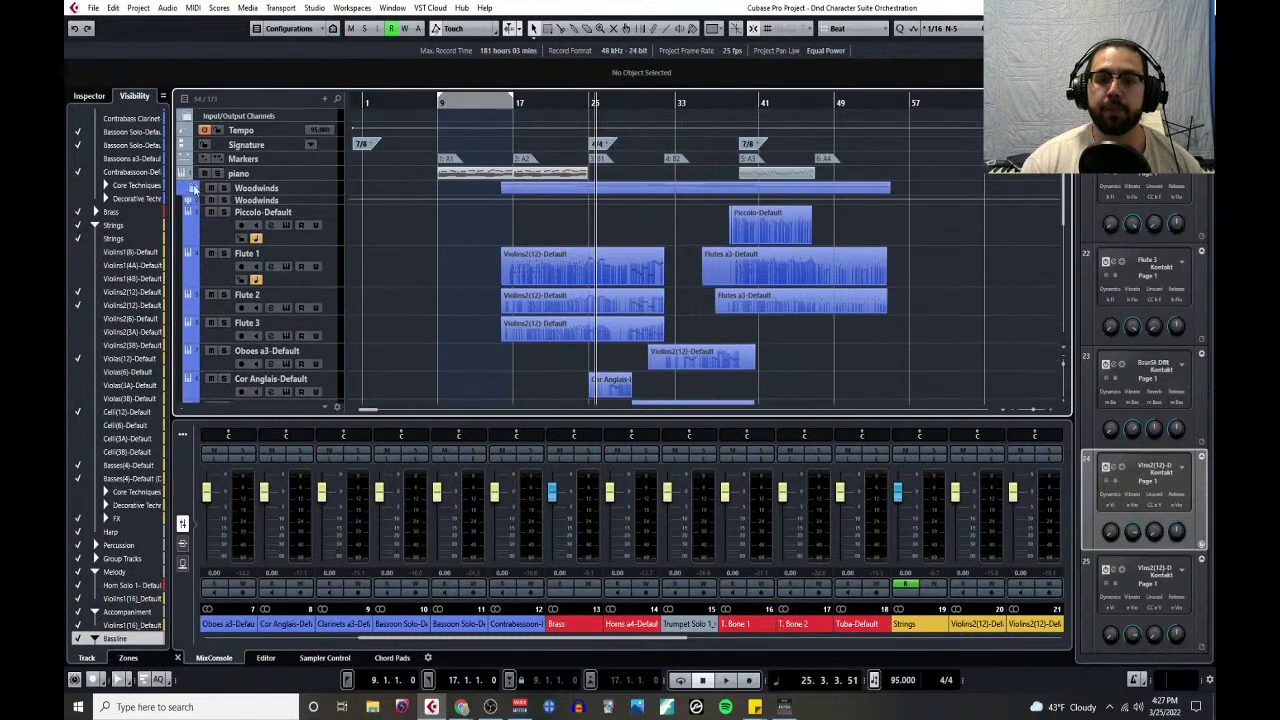
click(195, 189)
click(198, 218)
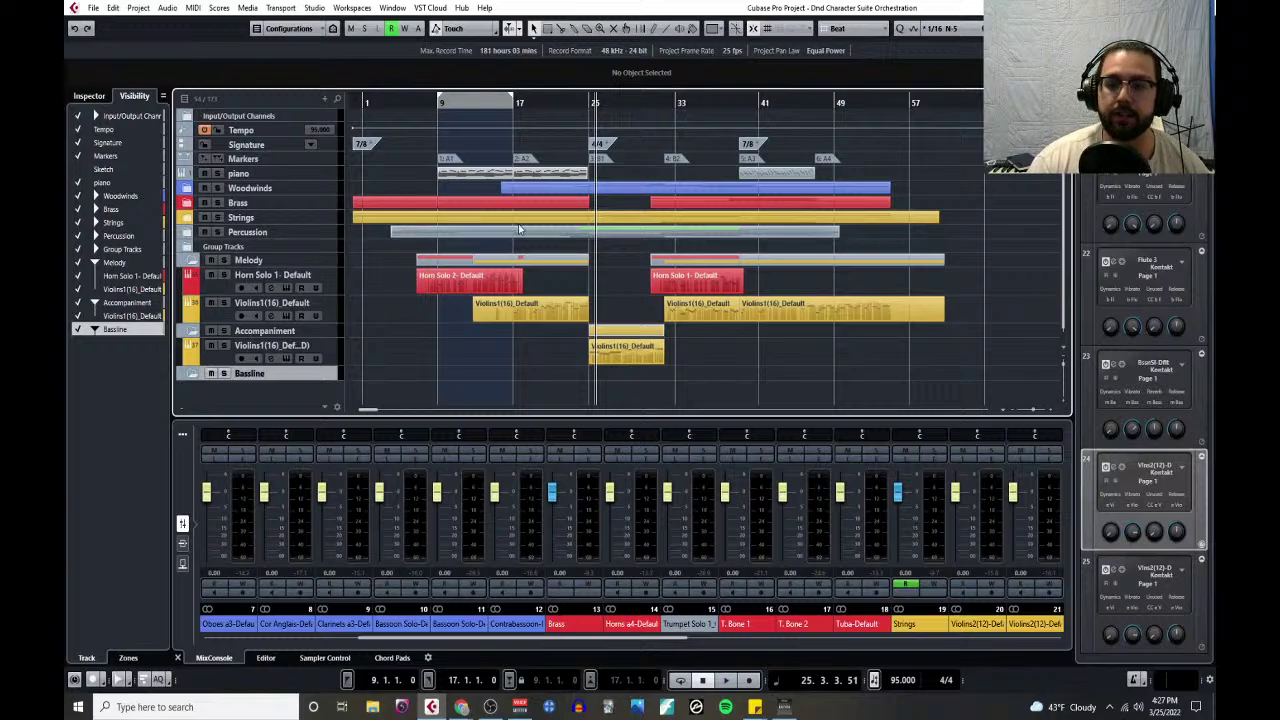
- Solo the Strings folder and the melody Violins1(16) track, listen from bar 15, then clear all solos and stop playback
click(502, 101)
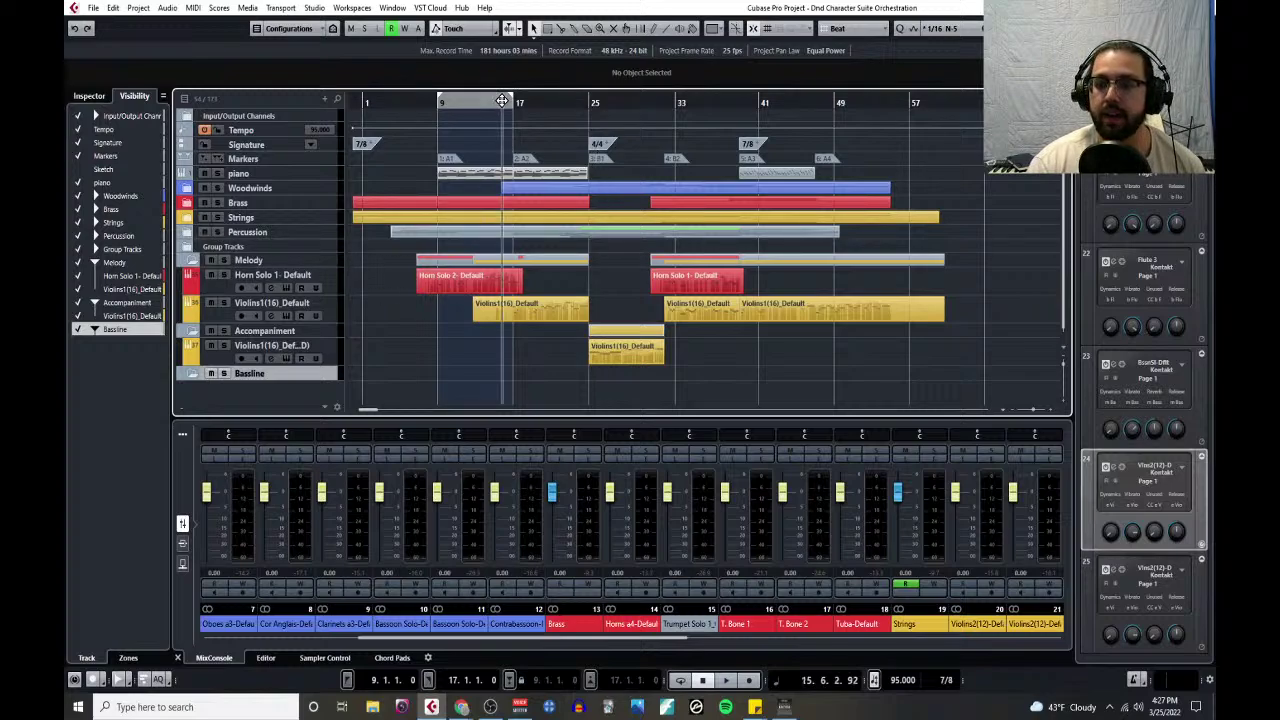
click(229, 303)
key(space)
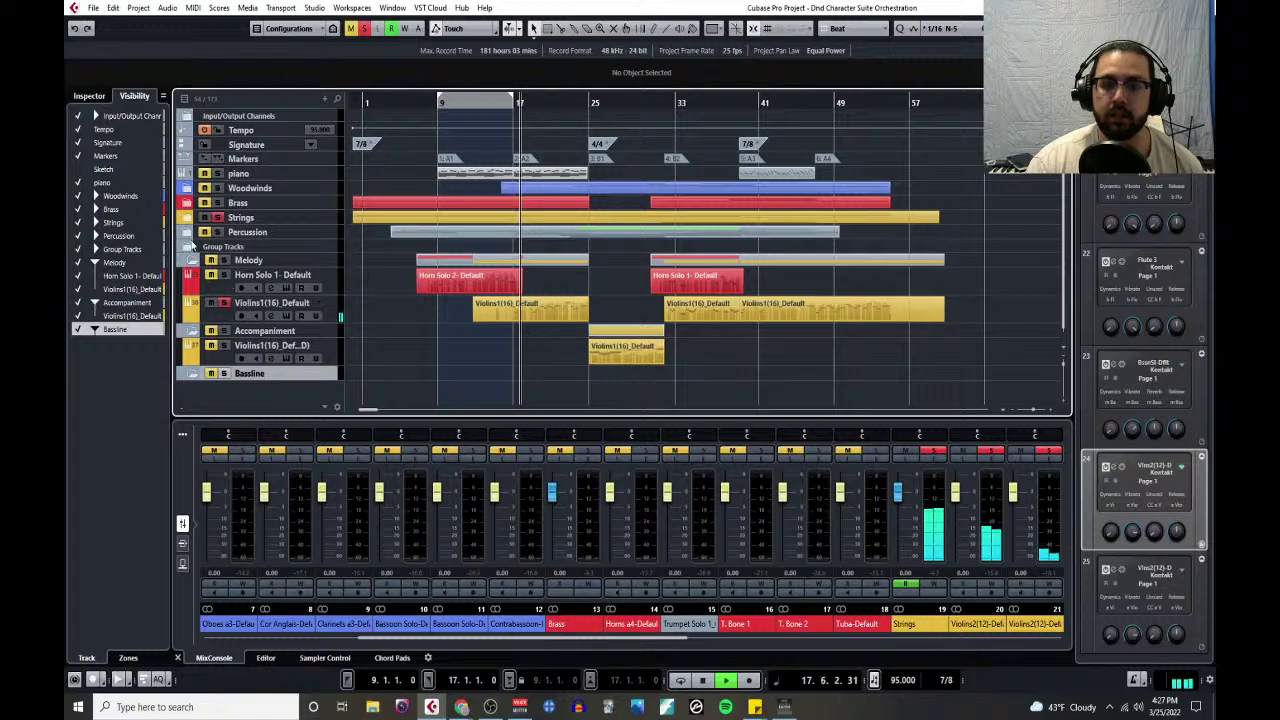
click(189, 218)
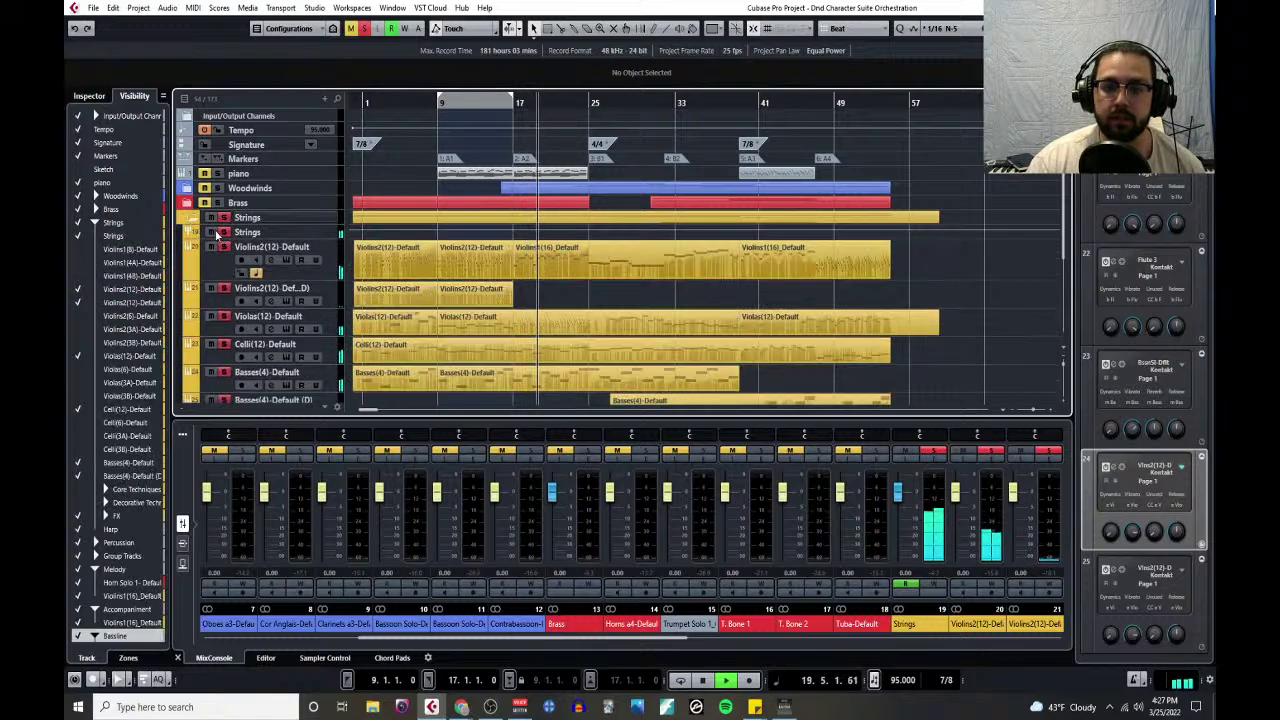
click(366, 29)
key(space)
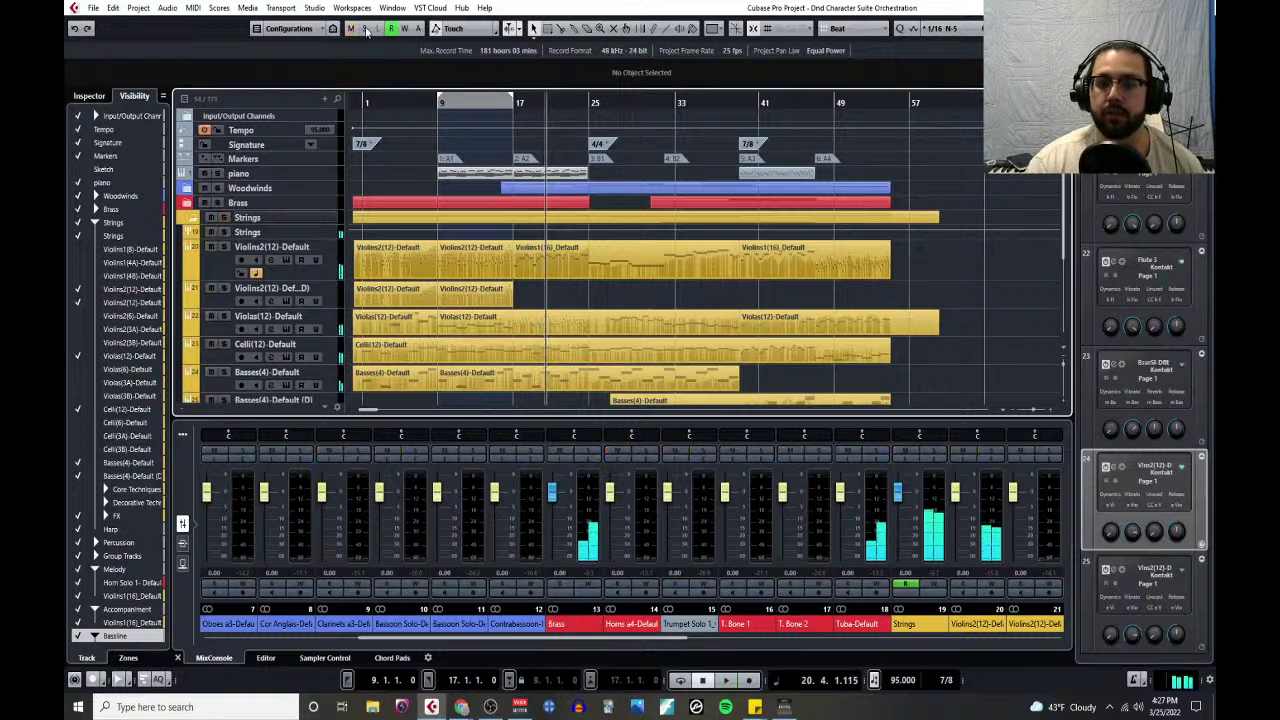
- Collapse the Melody, Accompaniment, Bassline and Strings folders for a compact project overview
key(g)
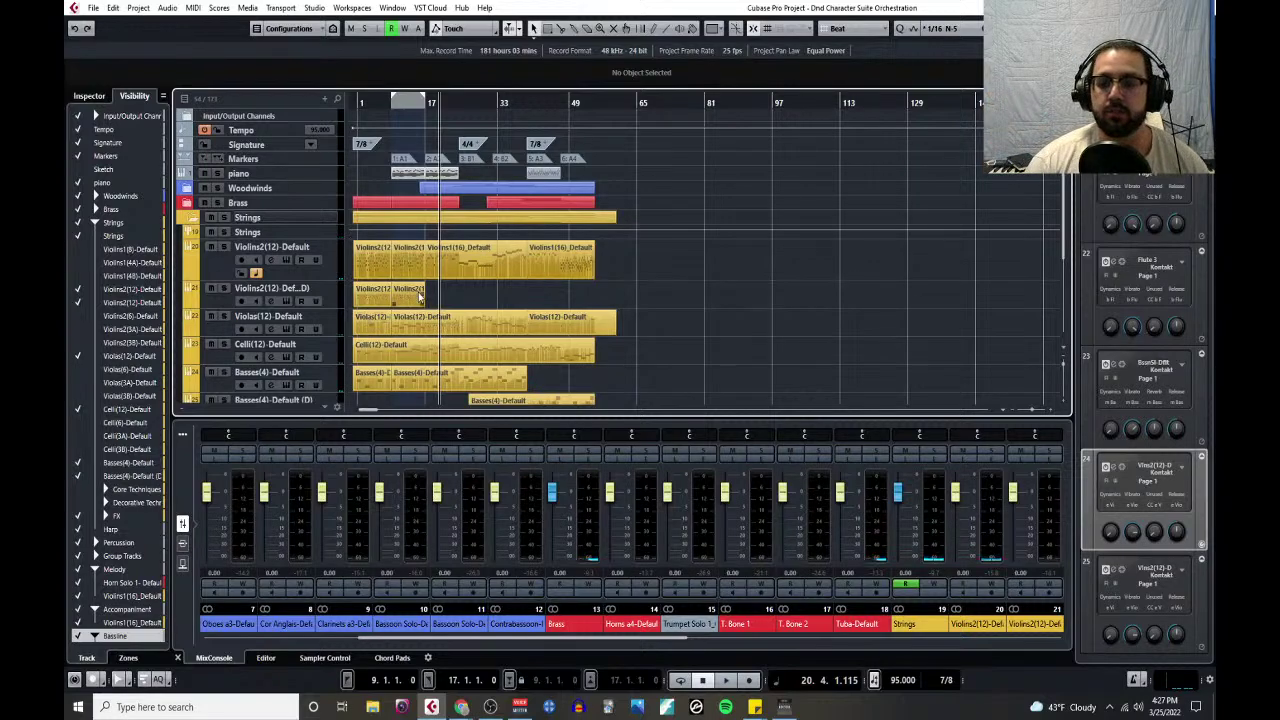
scroll(475, 292, down, 5)
scroll(473, 285, down, 1)
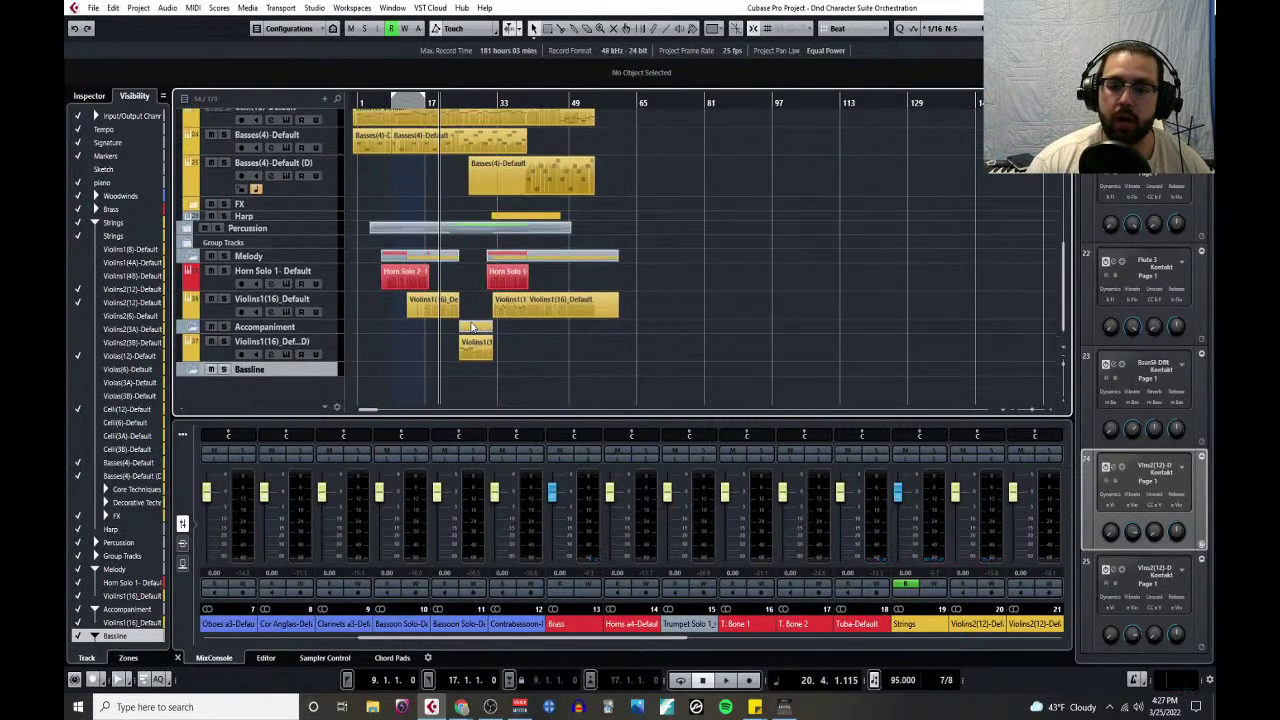
scroll(192, 320, up, 1)
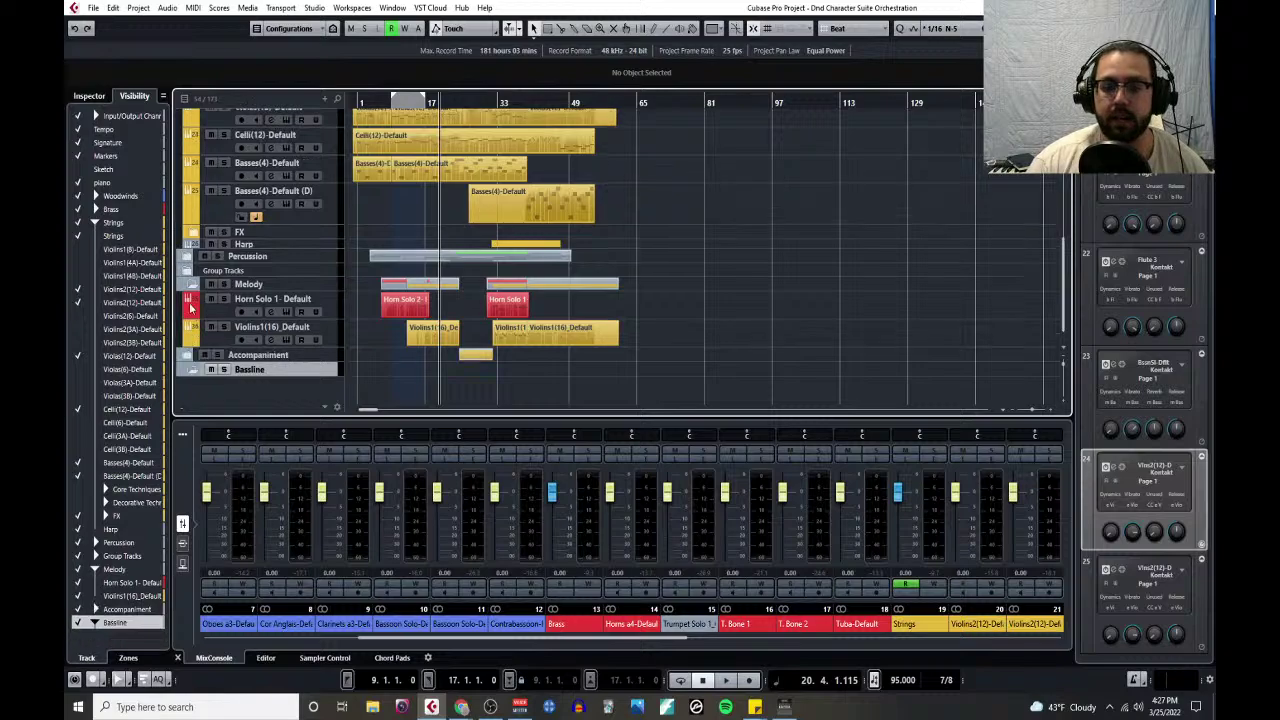
click(194, 285)
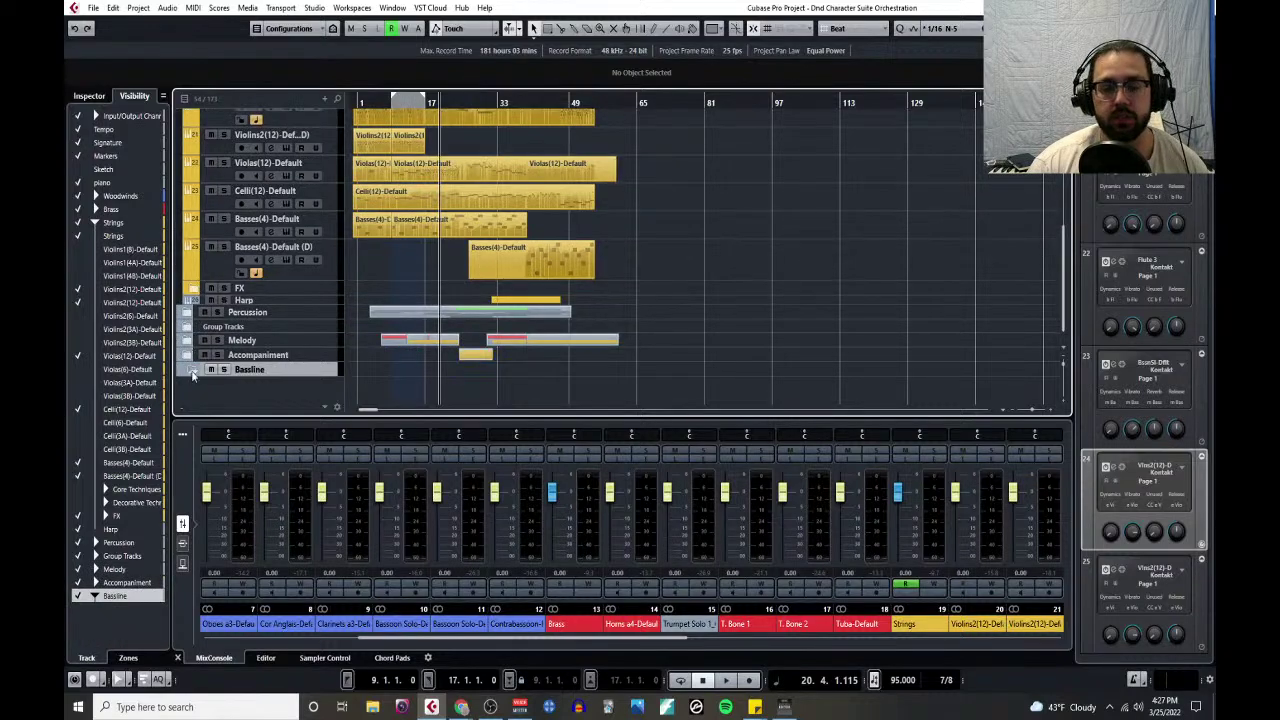
scroll(363, 322, up, 6)
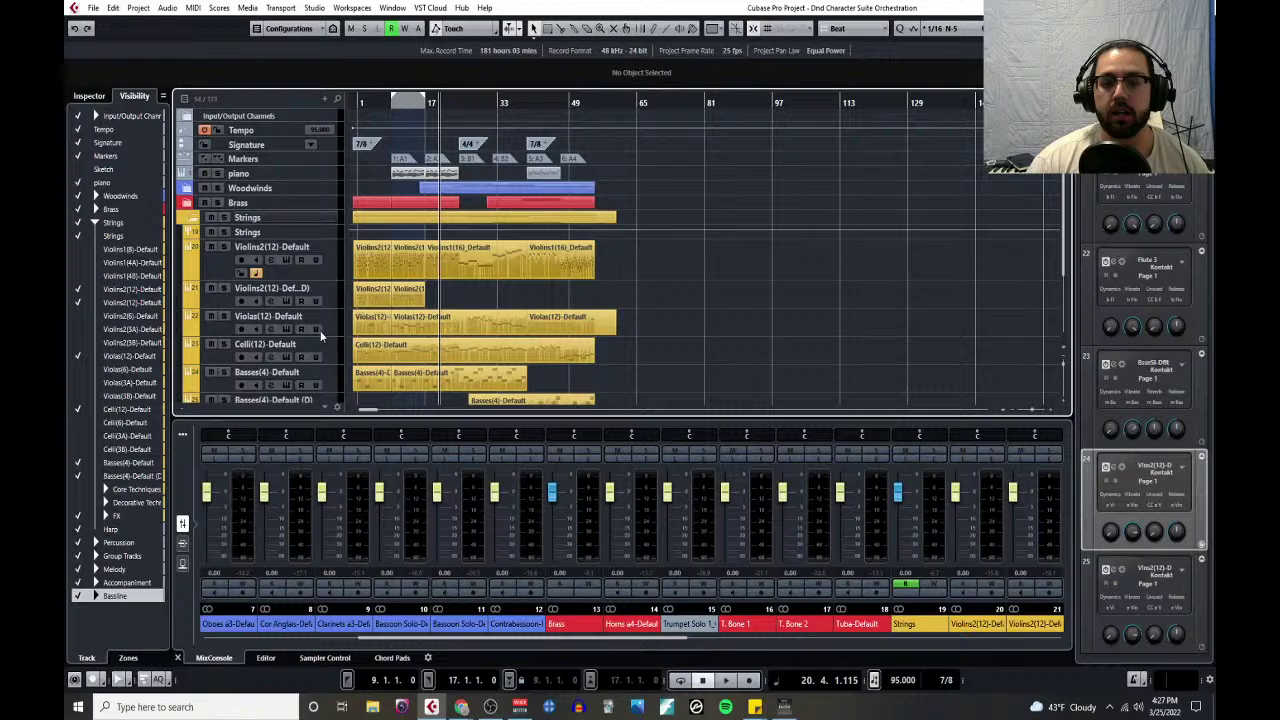
click(195, 218)
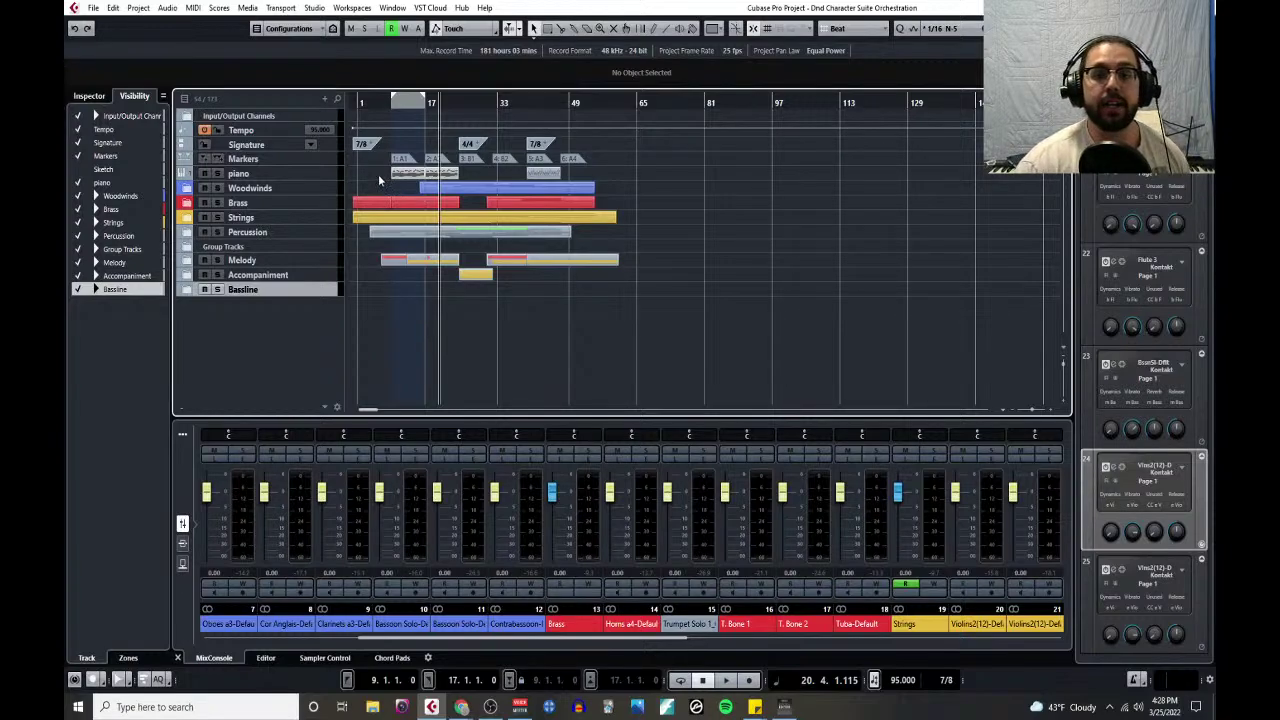
- Return the playback position to bar 1 and show the whole arrangement from its start
click(357, 101)
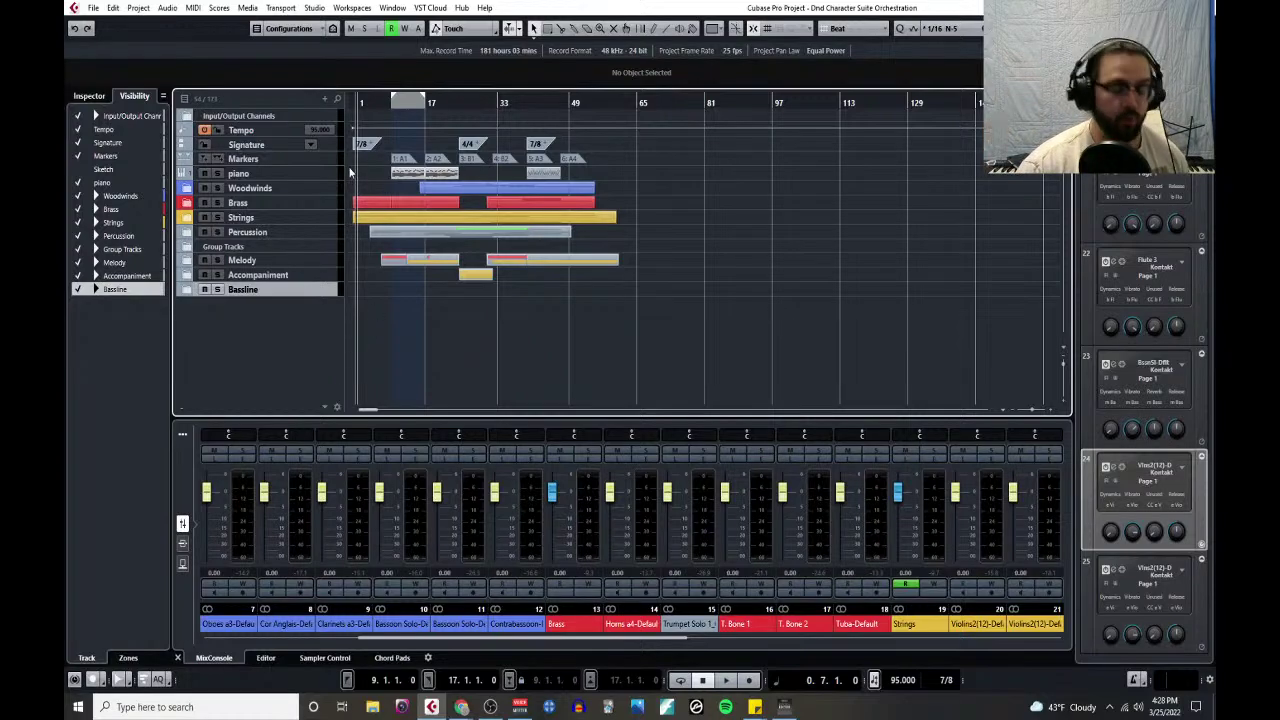
scroll(368, 152, up, 8)
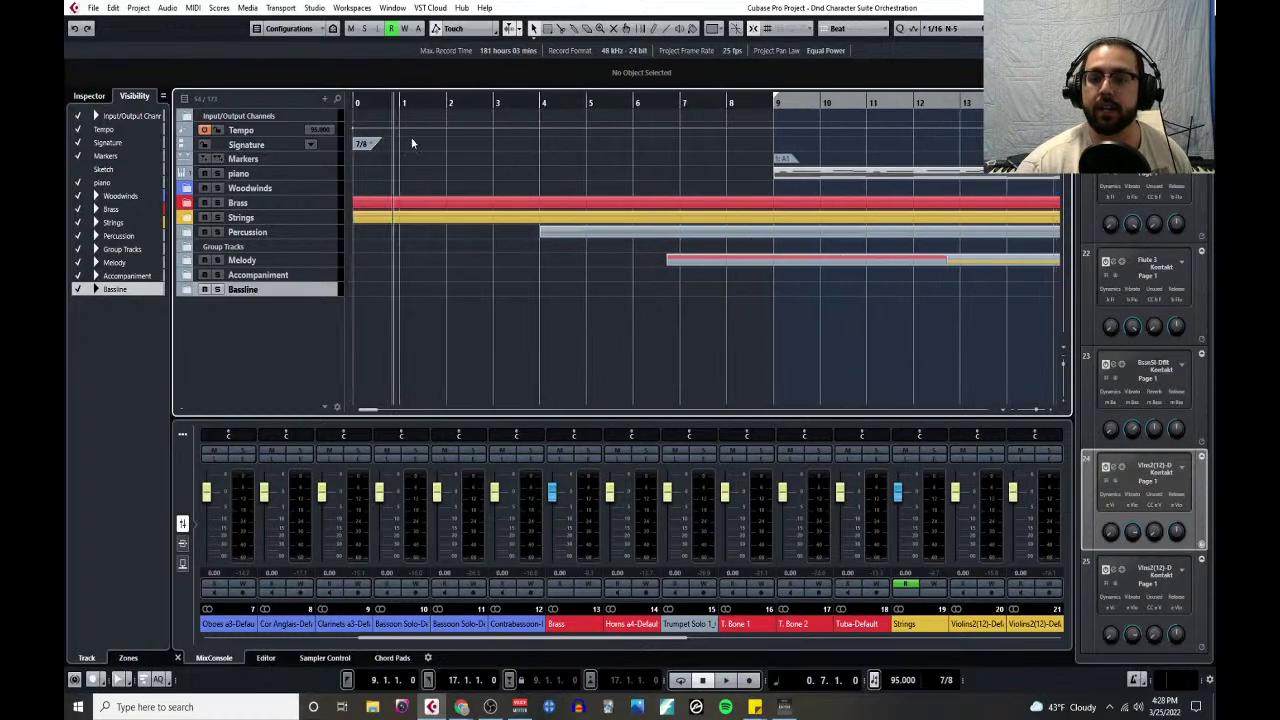
scroll(370, 190, down, 5)
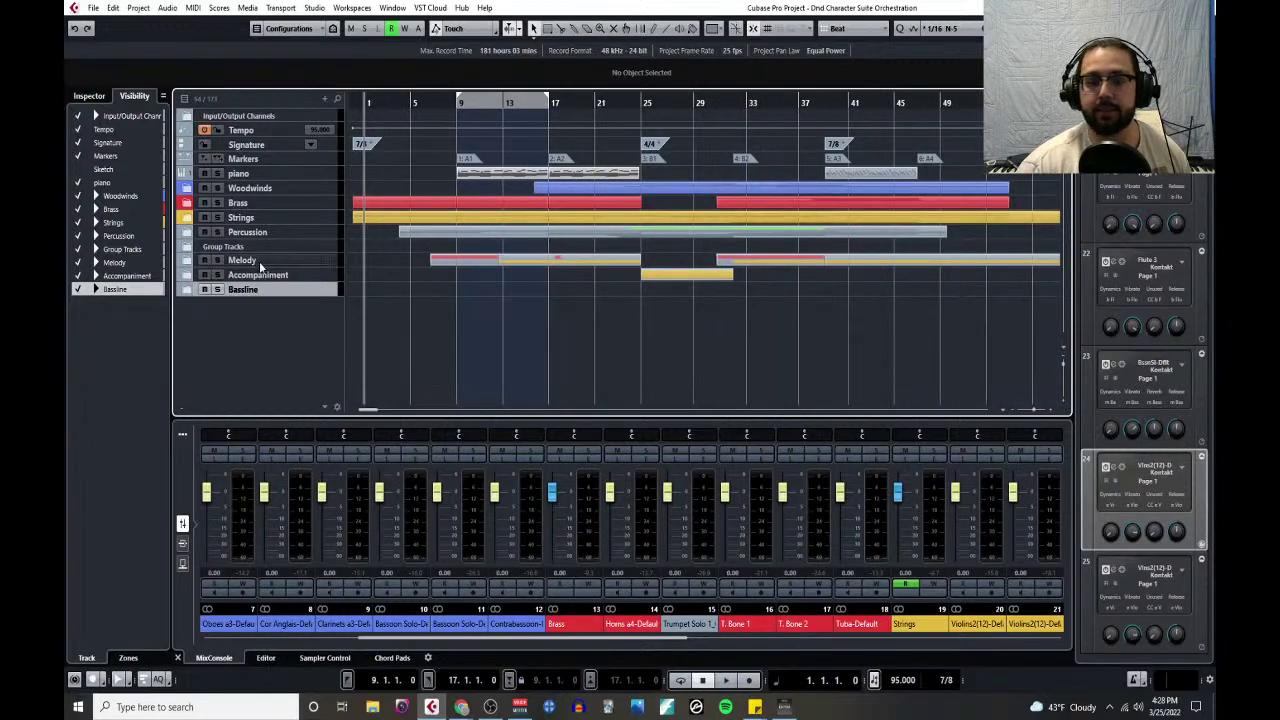
- Expand the Percussion folder to examine its bass drum and cymbal parts, and play the full arrangement from bar 1
click(192, 233)
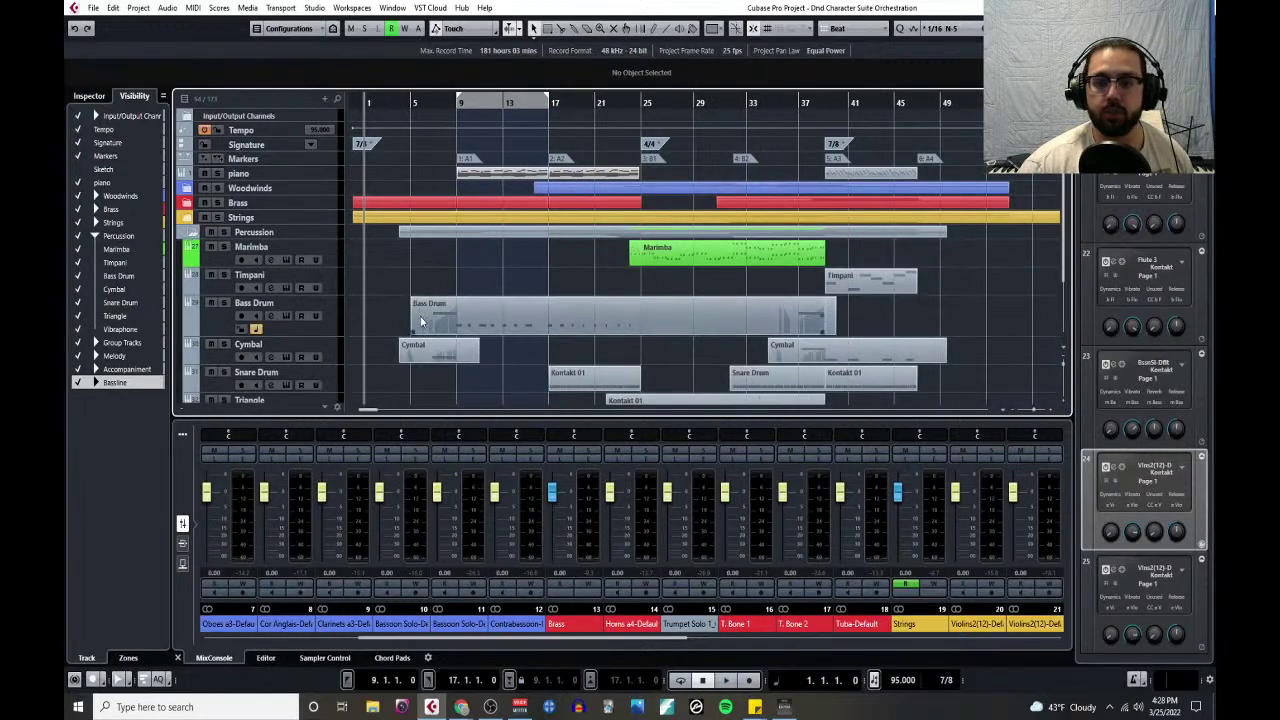
scroll(421, 321, up, 6)
scroll(431, 340, down, 3)
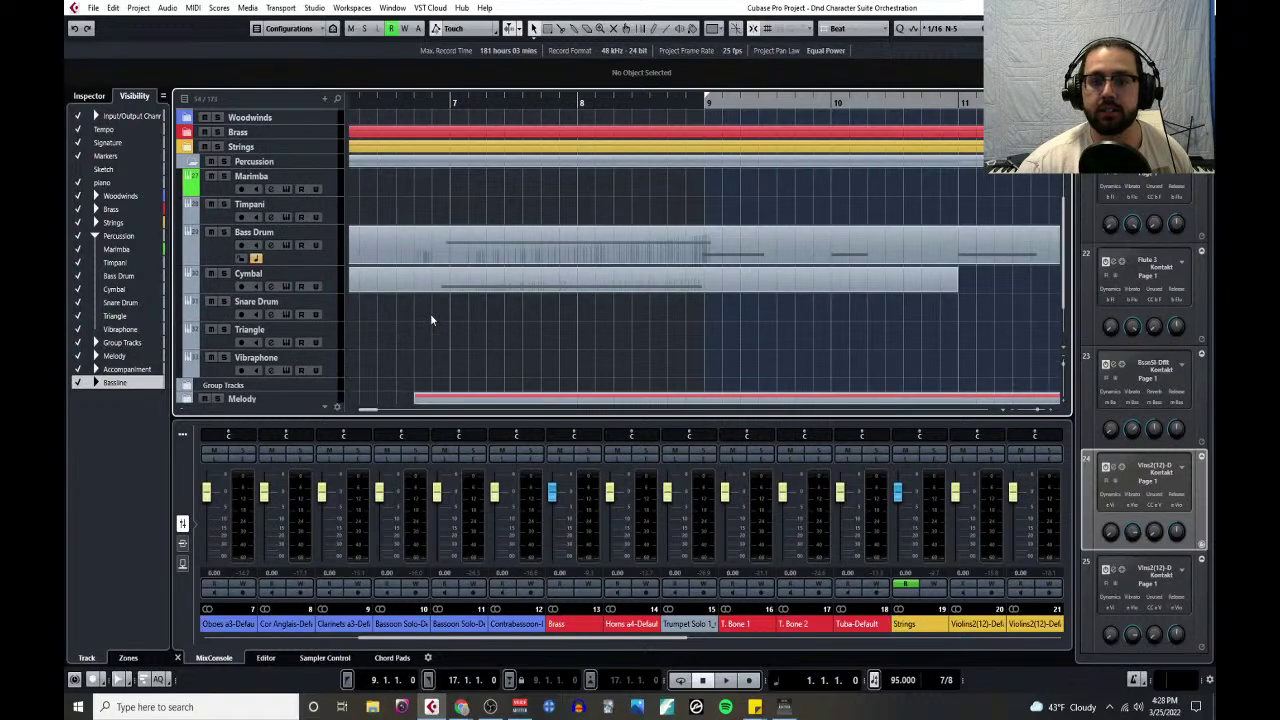
scroll(388, 214, down, 3)
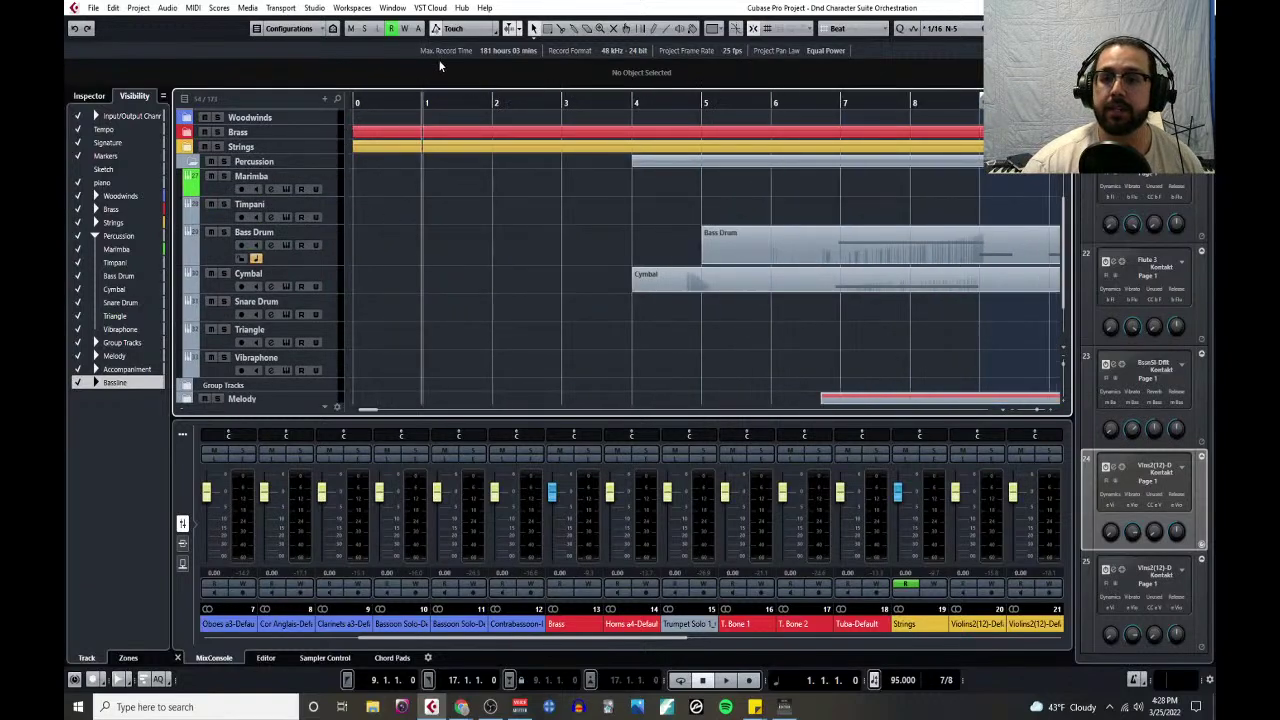
click(728, 681)
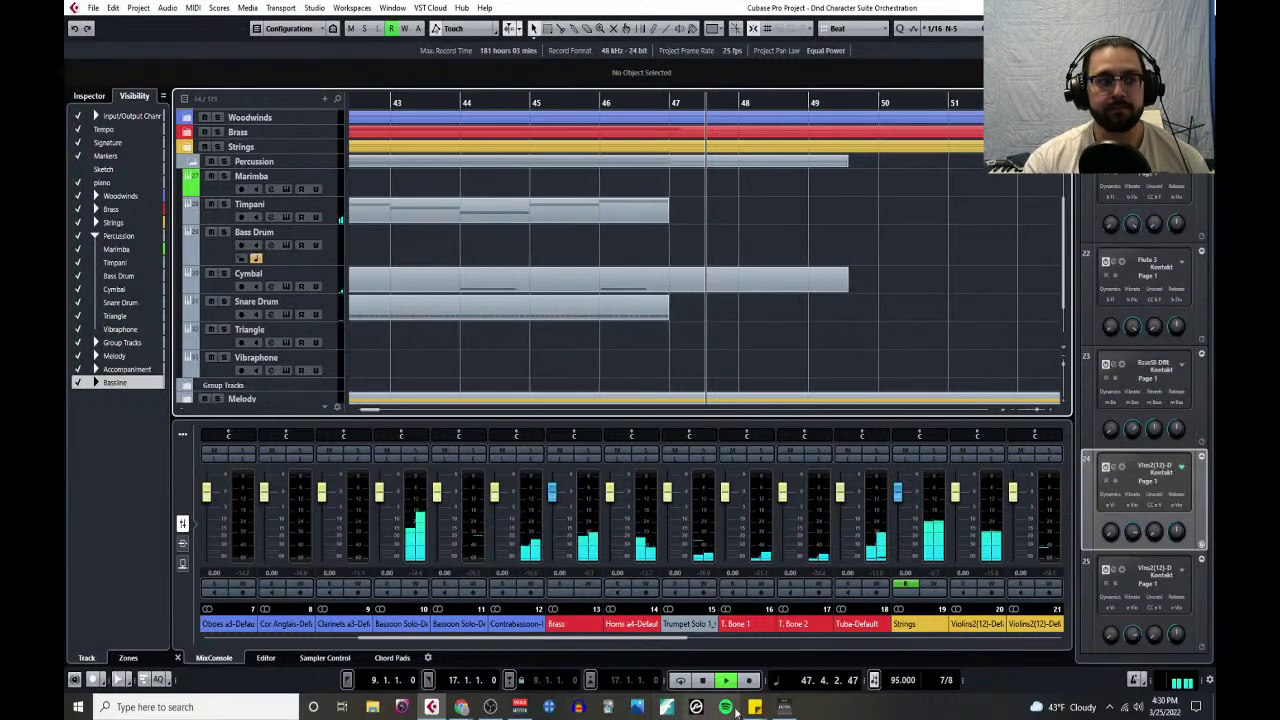
- Collapse the Percussion folder, show the whole arrangement, and stop playback once the piece has ended
click(193, 161)
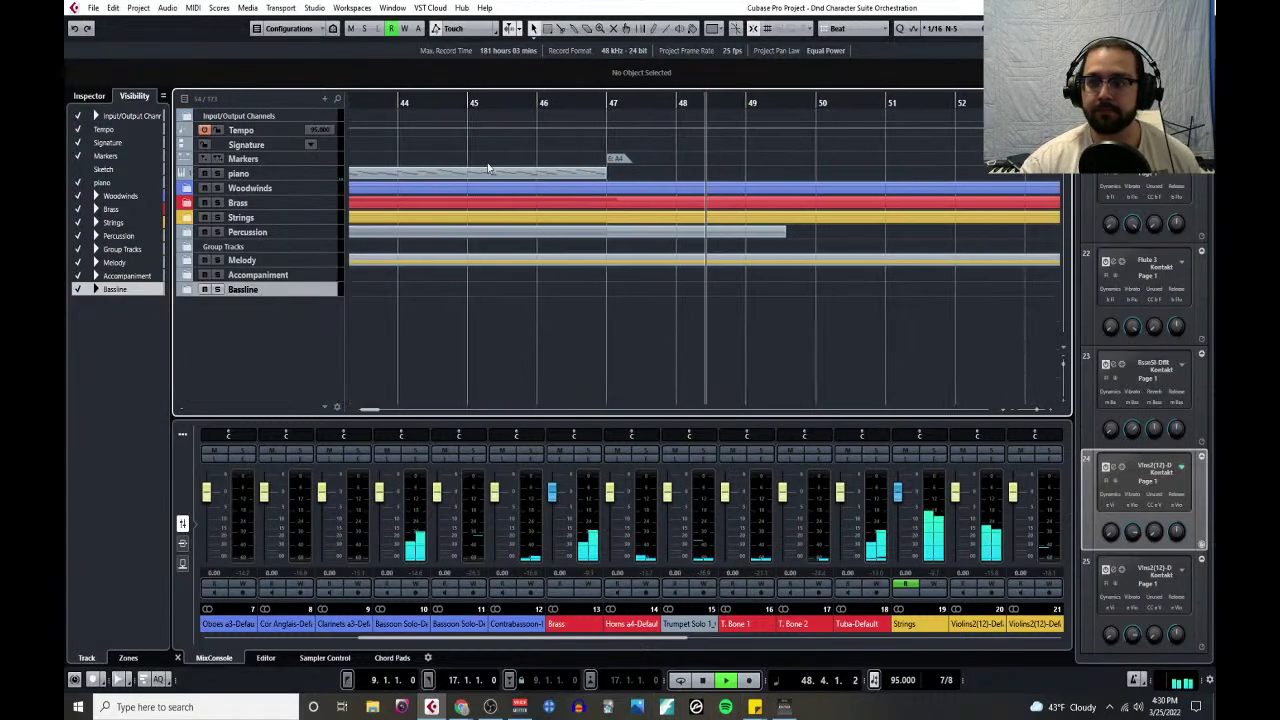
key(g)
key(g)
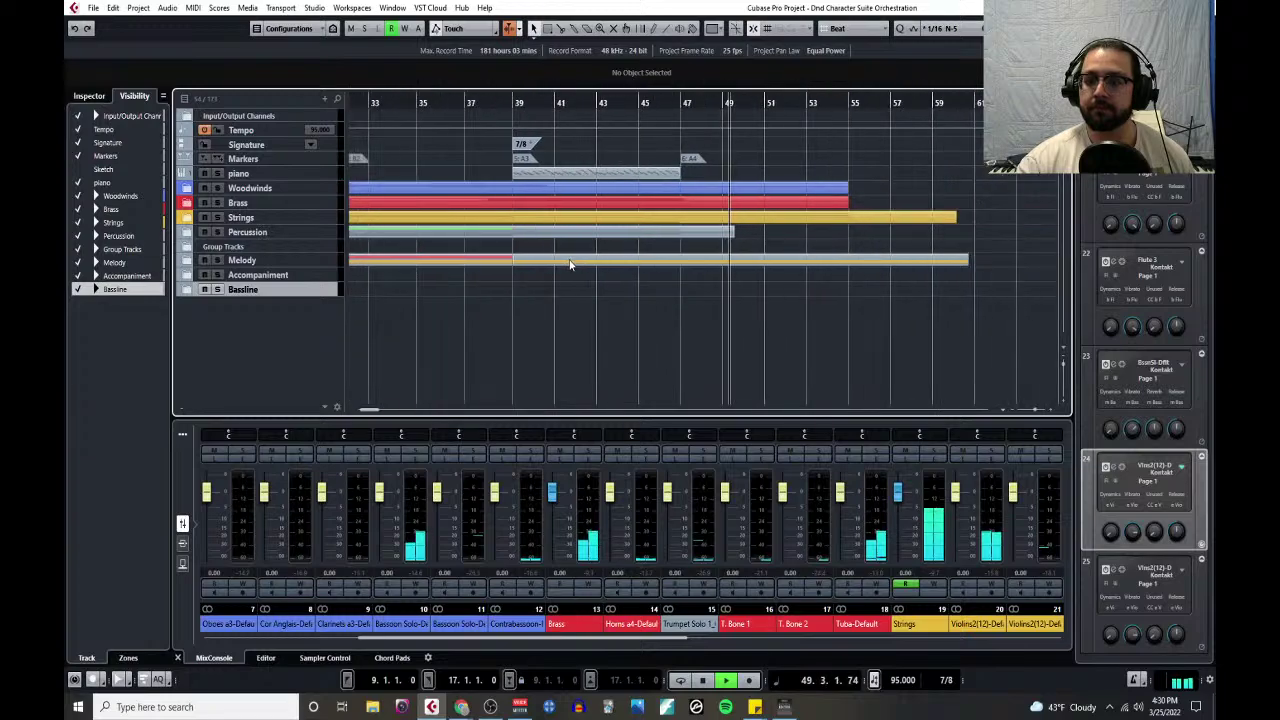
key(g)
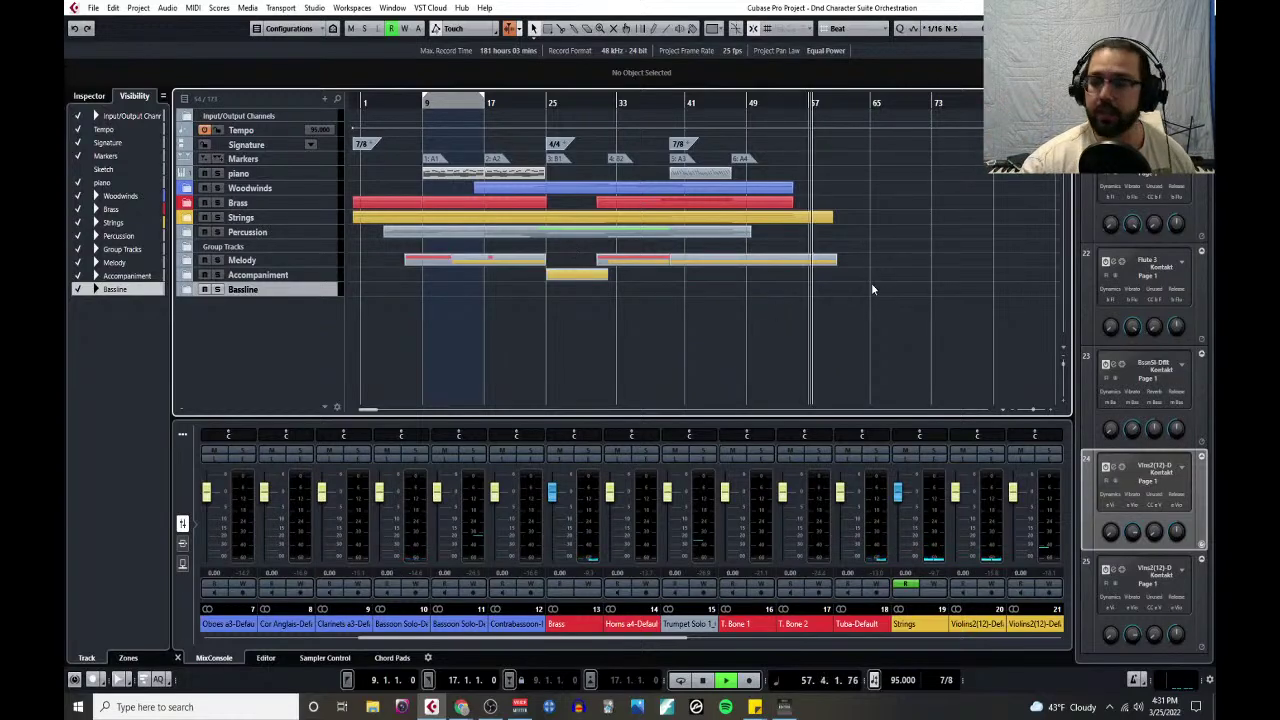
key(space)
- Set the locator range to span the whole piece, from 1.1.1.0 to 60.4.1.0
scroll(872, 283, right, 3)
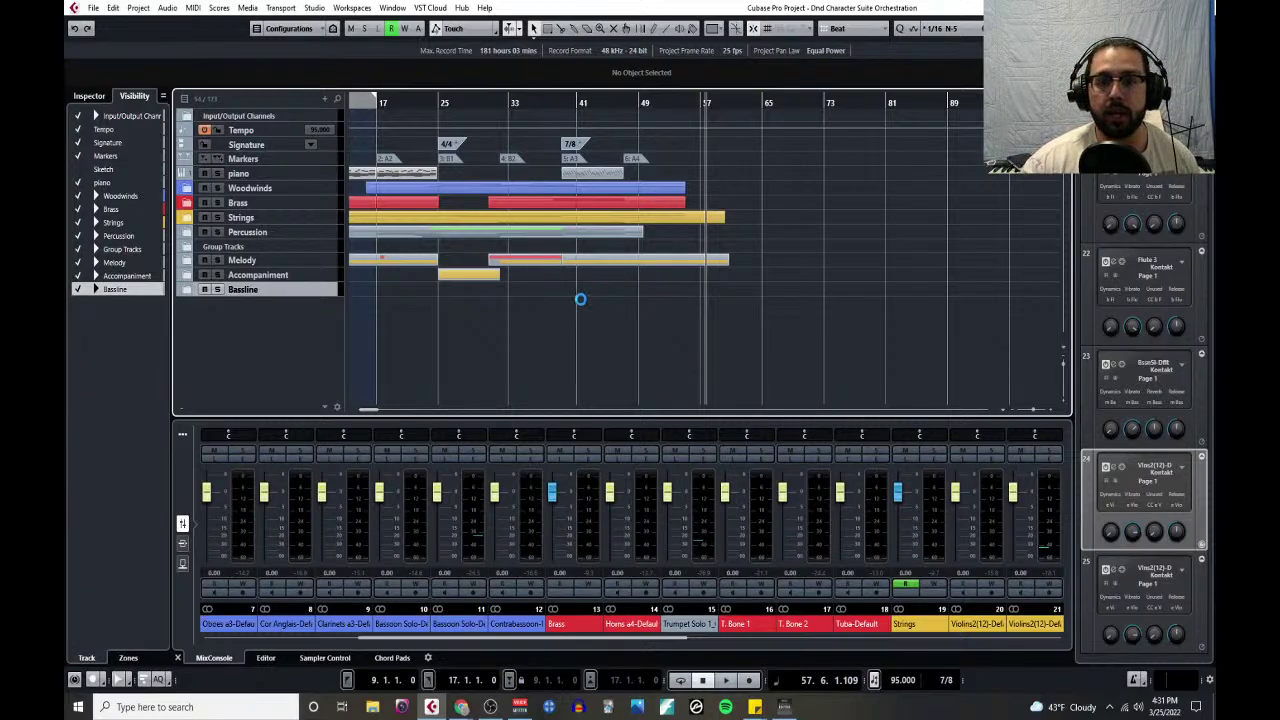
scroll(580, 305, left, 2)
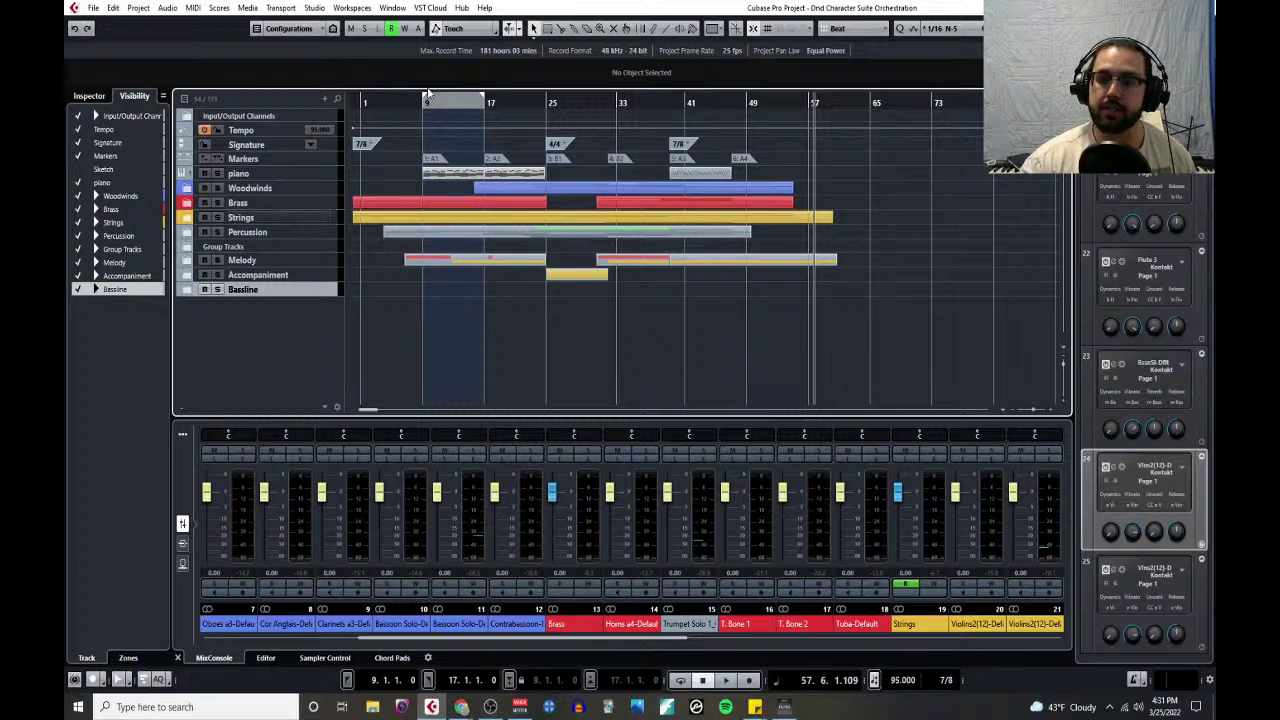
drag(391, 103, 364, 103)
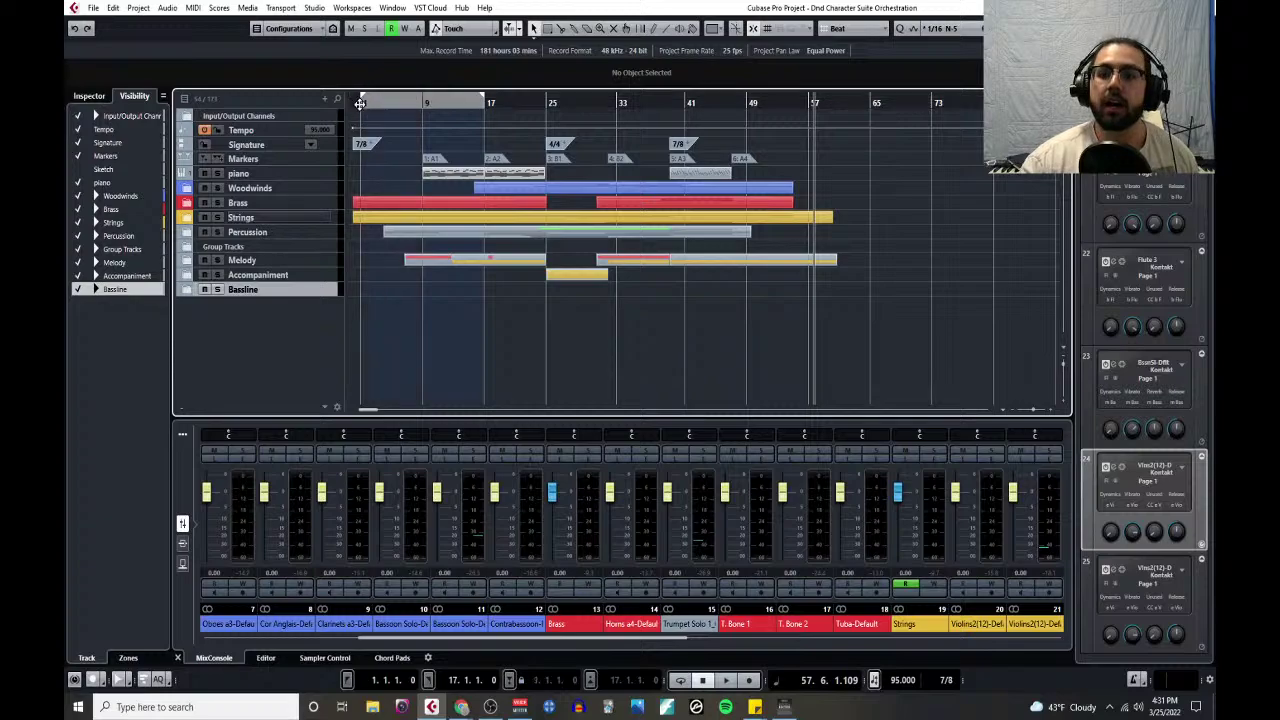
drag(488, 92, 836, 135)
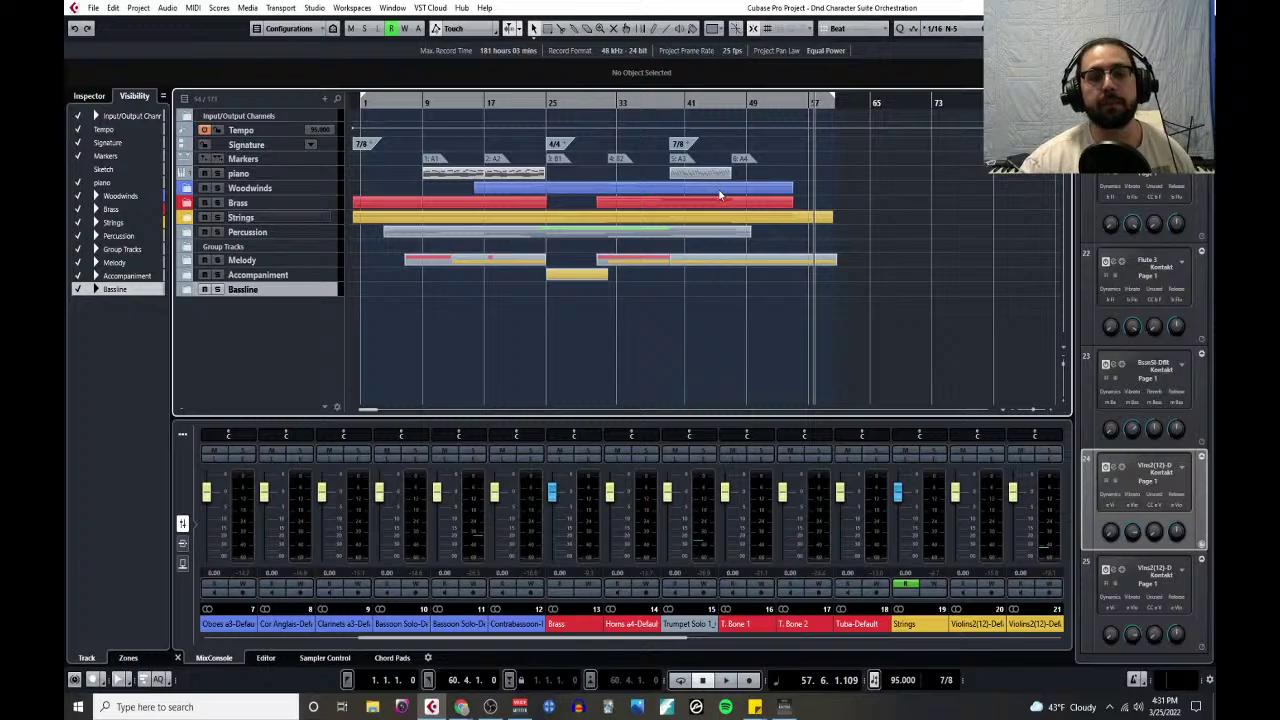